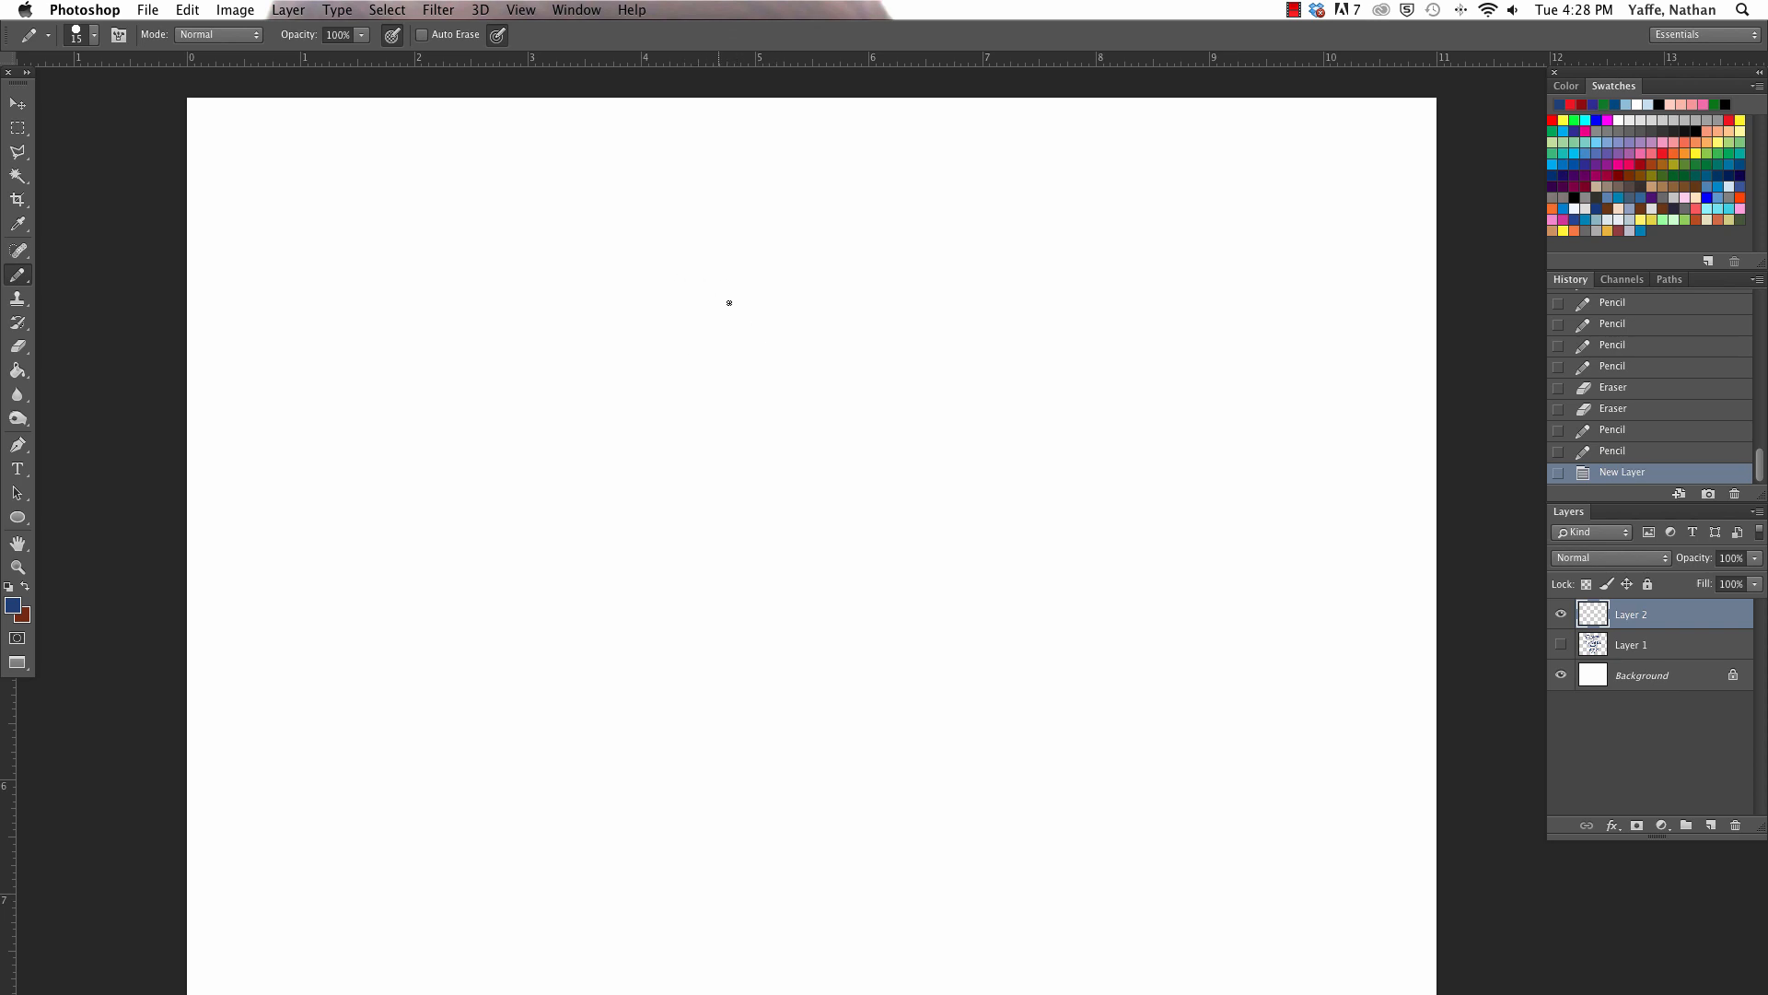
# - Pencil the rough arc of the head's top and front, and erase the stray straight line crossing it
pyautogui.moveTo(700, 307)
pyautogui.mouseDown()
pyautogui.moveTo(868, 326)
pyautogui.moveTo(705, 433)
pyautogui.mouseUp()
pyautogui.press('e')
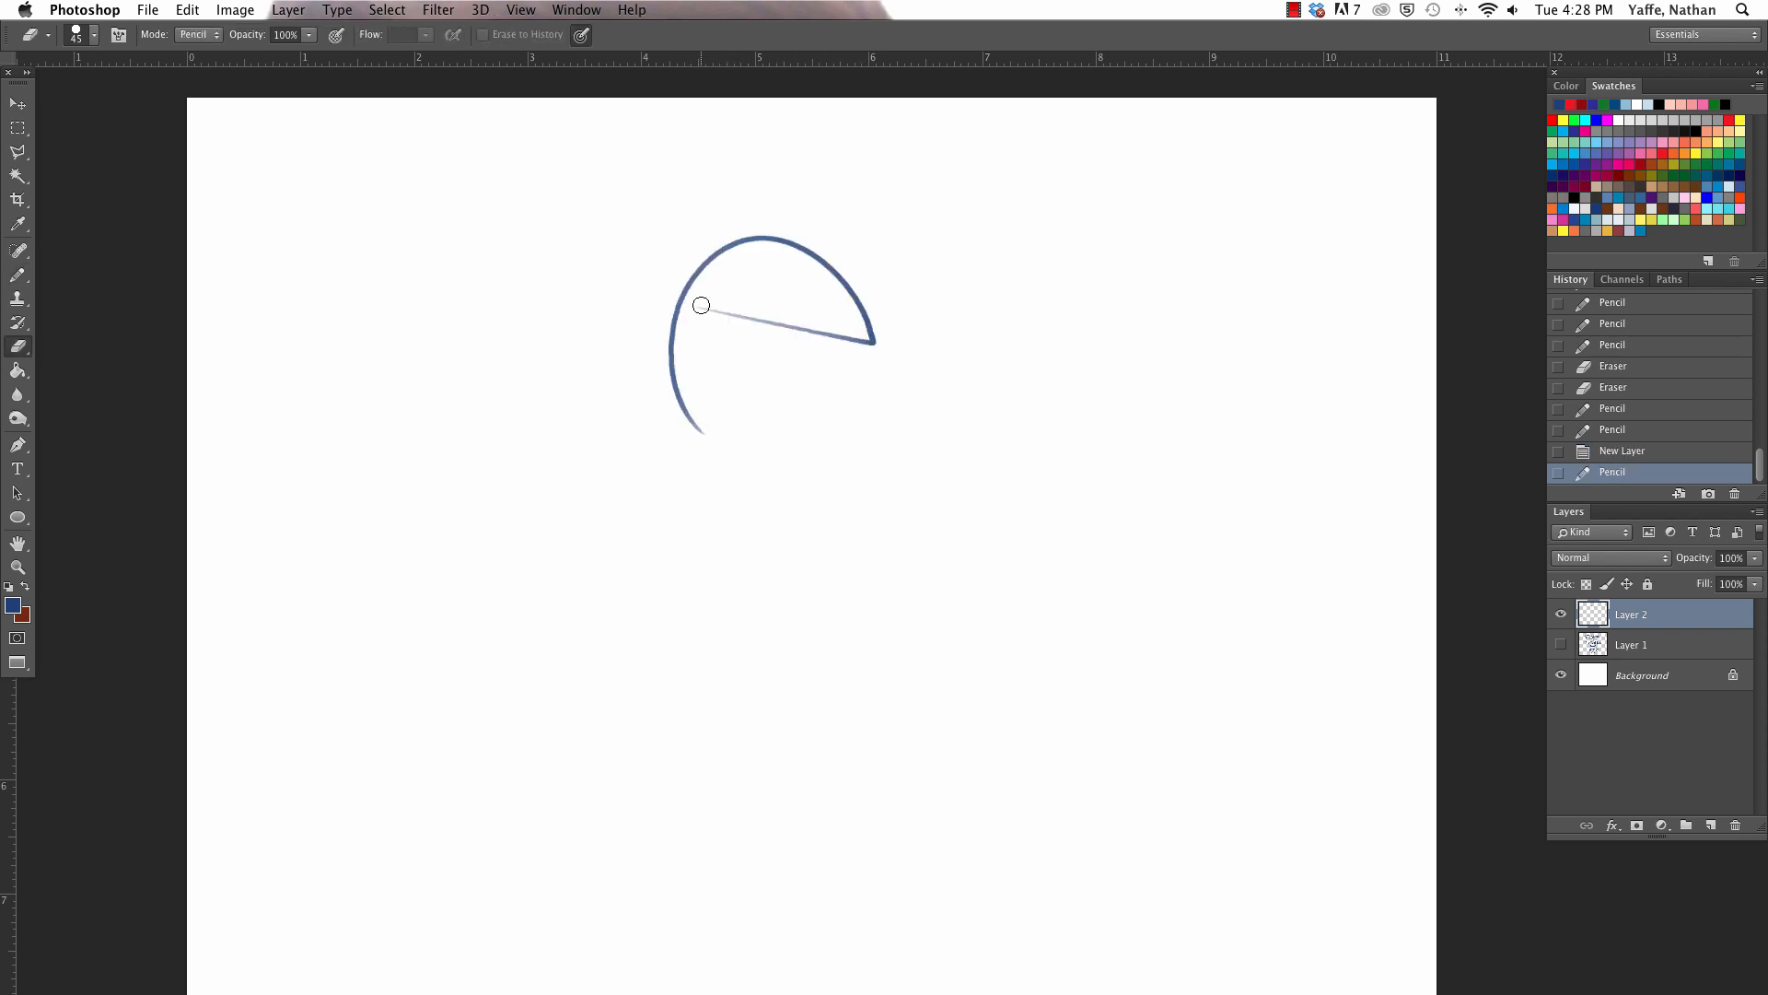
pyautogui.moveTo(706, 314)
pyautogui.mouseDown()
pyautogui.moveTo(847, 335)
pyautogui.moveTo(851, 359)
pyautogui.moveTo(840, 282)
pyautogui.moveTo(786, 284)
pyautogui.mouseUp()
pyautogui.press('z')
pyautogui.press('b')
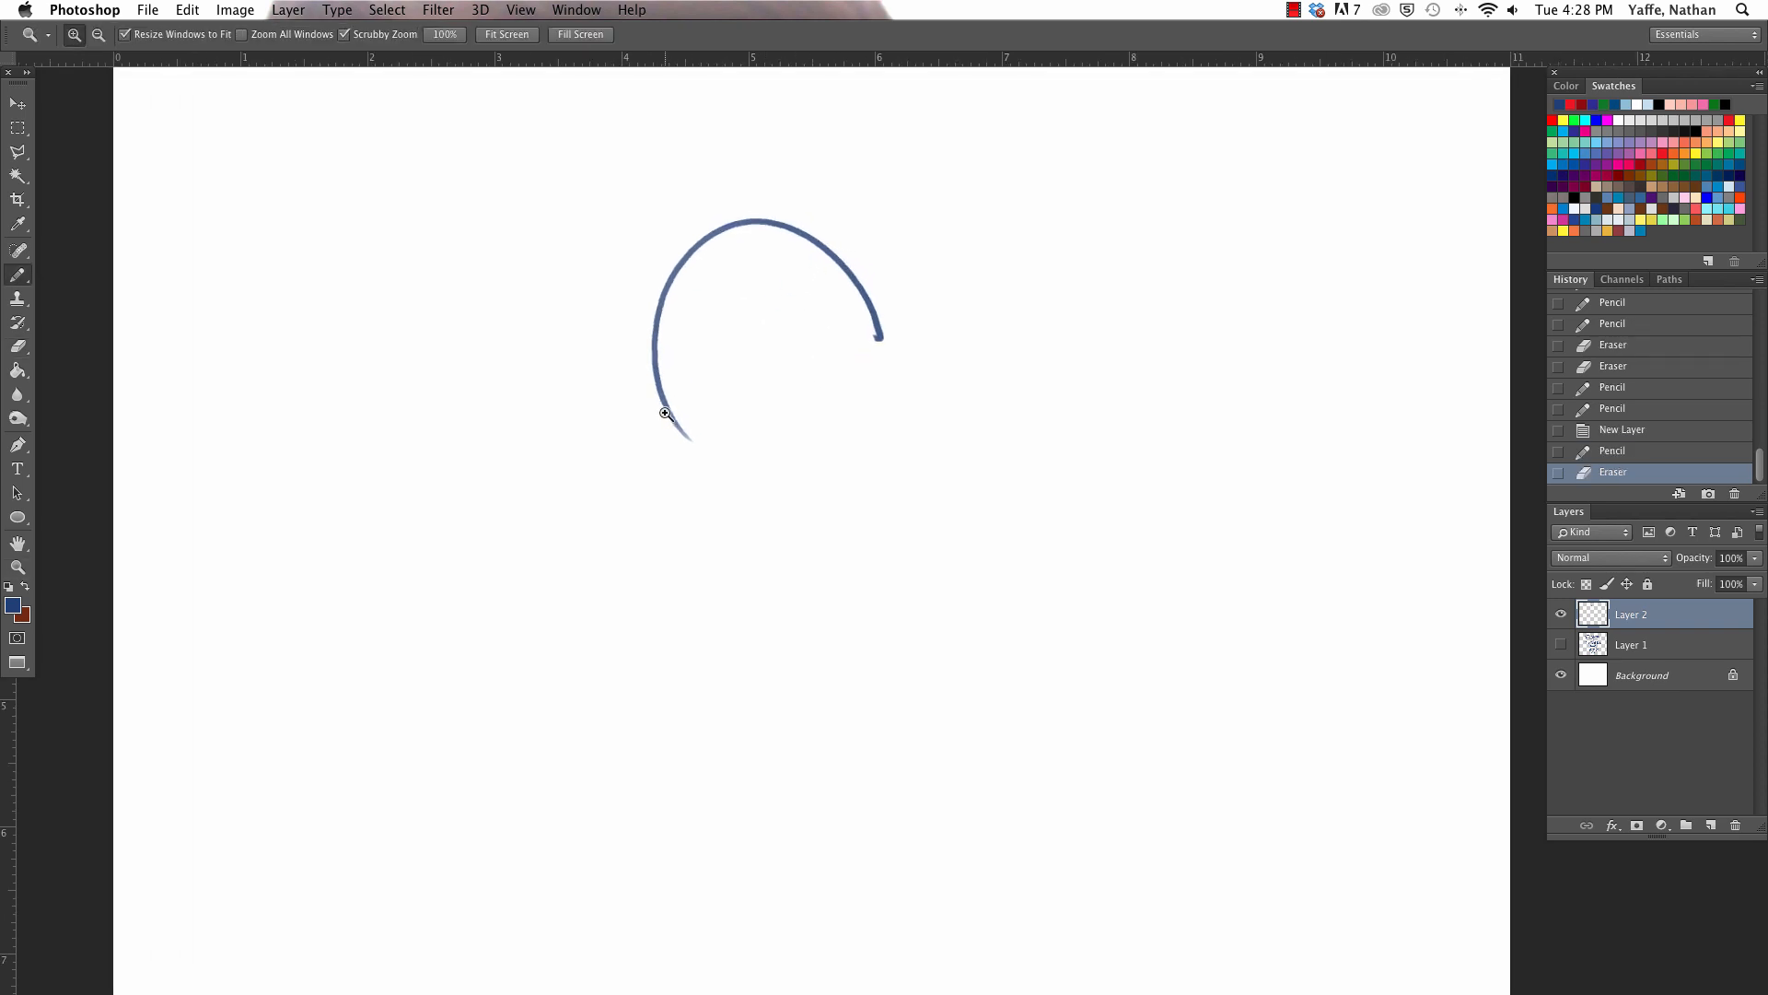
pyautogui.moveTo(669, 417)
pyautogui.mouseDown()
pyautogui.moveTo(713, 460)
pyautogui.moveTo(682, 437)
pyautogui.moveTo(847, 388)
pyautogui.mouseUp()
pyautogui.press('super+z')
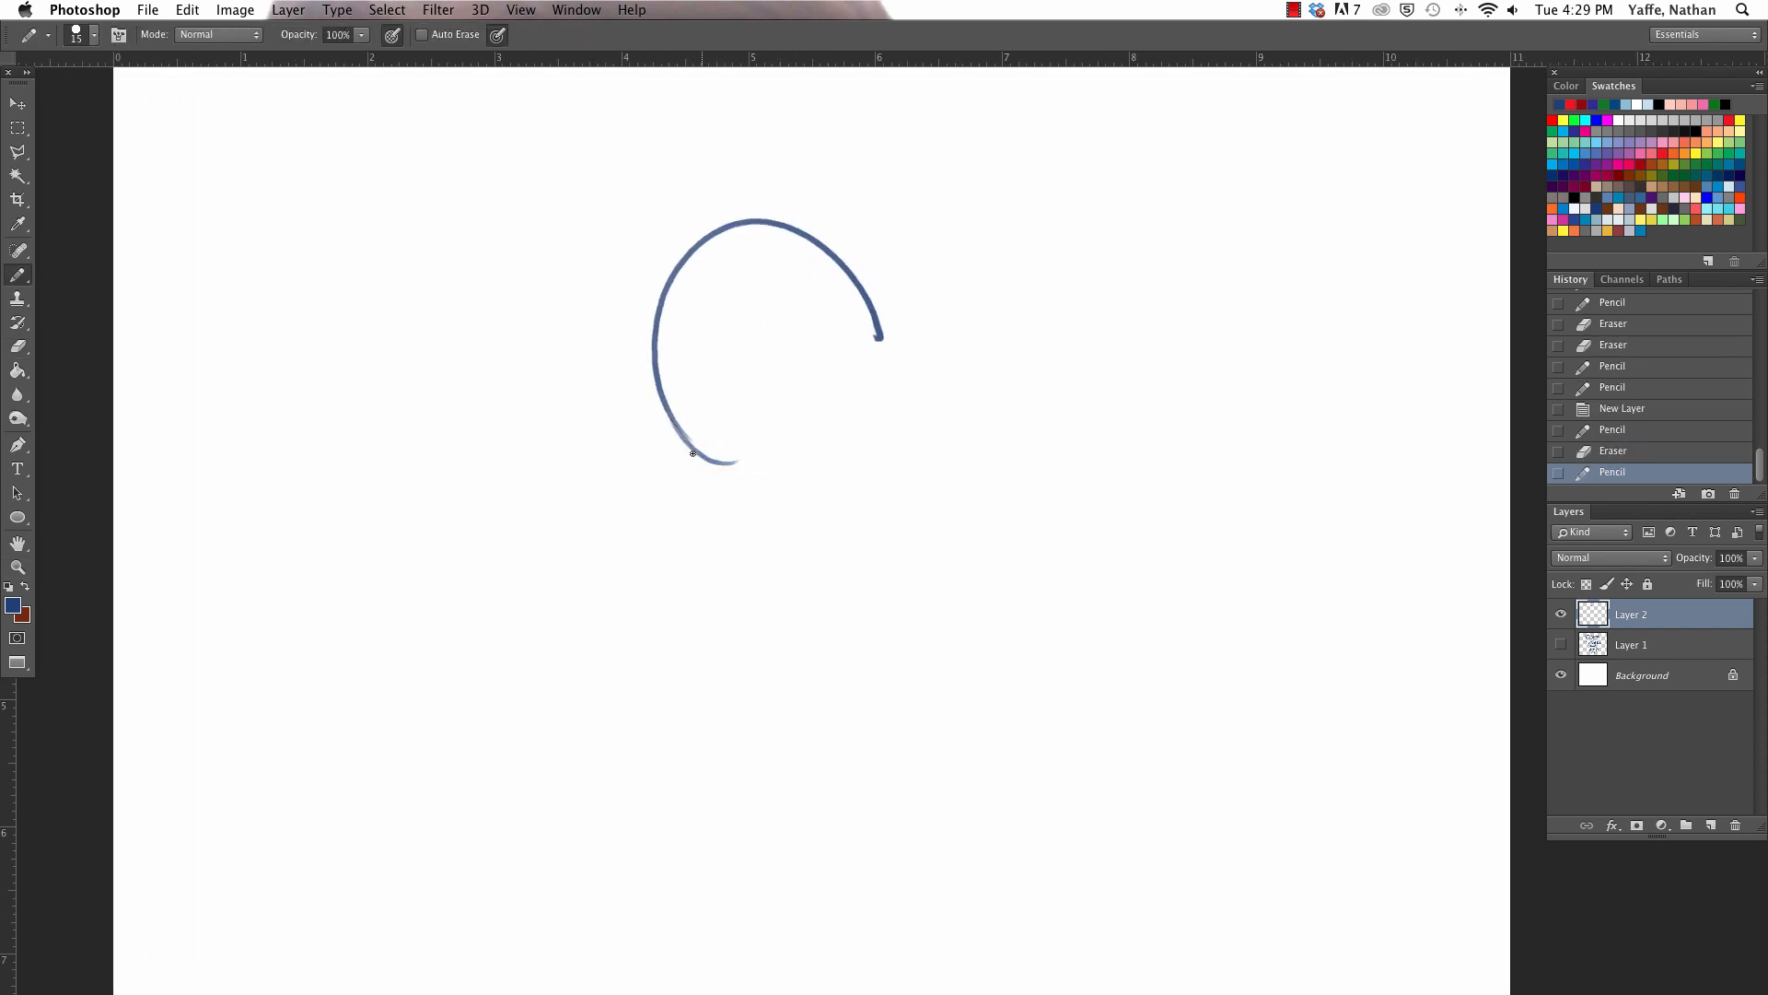
# - Close the head sketch into a rough oval along the bottom and back, building up the line at the back of the crown
pyautogui.moveTo(692, 456)
pyautogui.mouseDown()
pyautogui.moveTo(844, 416)
pyautogui.moveTo(795, 443)
pyautogui.moveTo(859, 323)
pyautogui.moveTo(878, 321)
pyautogui.moveTo(786, 234)
pyautogui.moveTo(721, 227)
pyautogui.moveTo(804, 226)
pyautogui.moveTo(863, 297)
pyautogui.mouseUp()
pyautogui.press('e')
pyautogui.press('b')
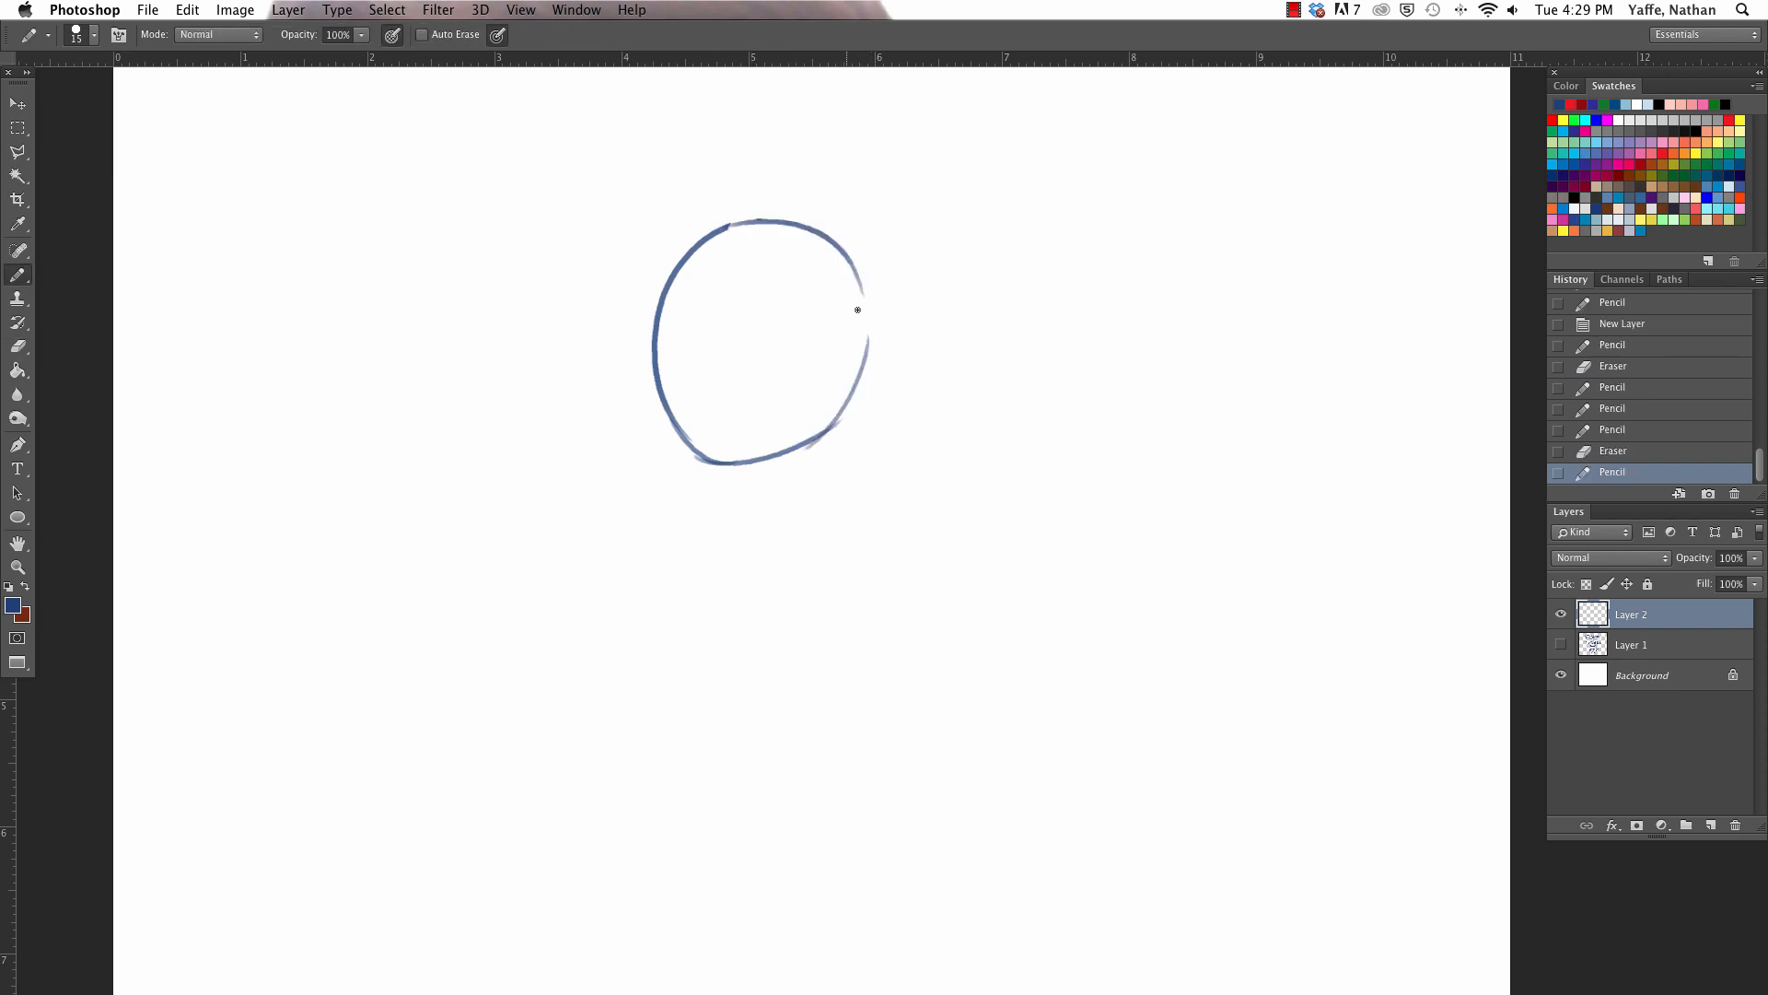
pyautogui.moveTo(783, 219)
pyautogui.mouseDown()
pyautogui.moveTo(868, 348)
pyautogui.moveTo(866, 212)
pyautogui.mouseUp()
pyautogui.press('super+space')
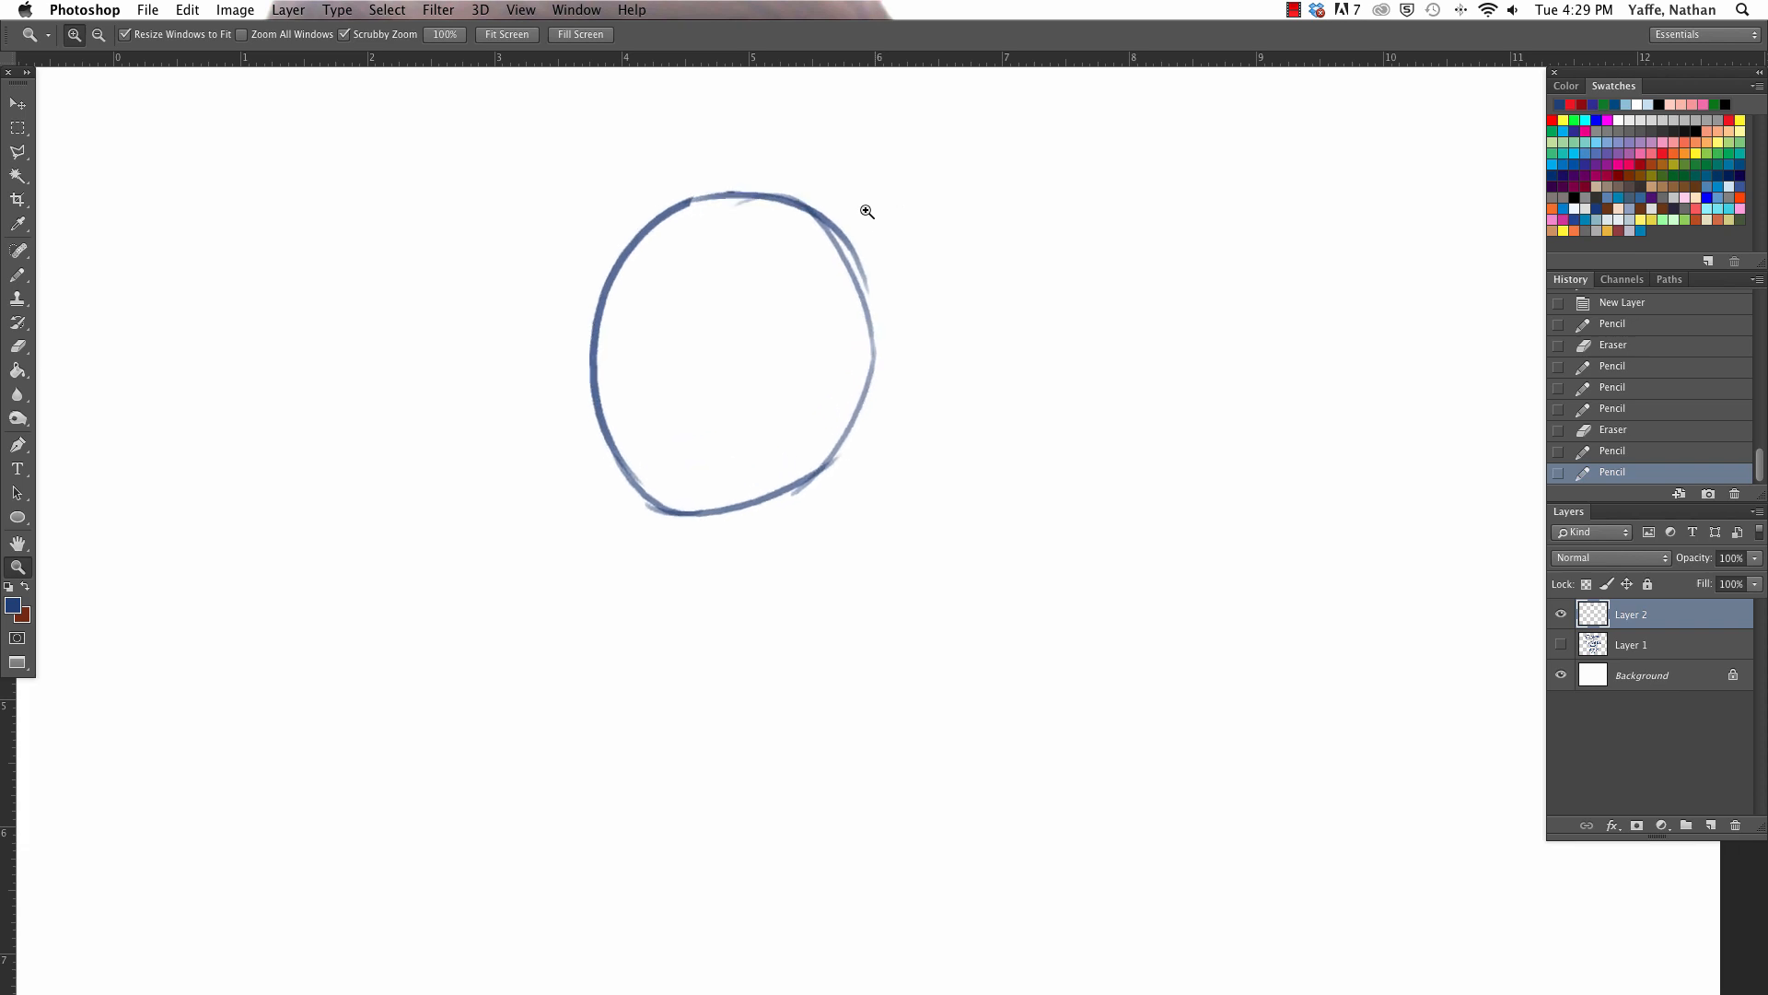
pyautogui.moveTo(704, 199)
pyautogui.mouseDown()
pyautogui.moveTo(853, 350)
pyautogui.moveTo(773, 197)
pyautogui.moveTo(868, 330)
pyautogui.mouseUp()
pyautogui.press('e')
pyautogui.press('b')
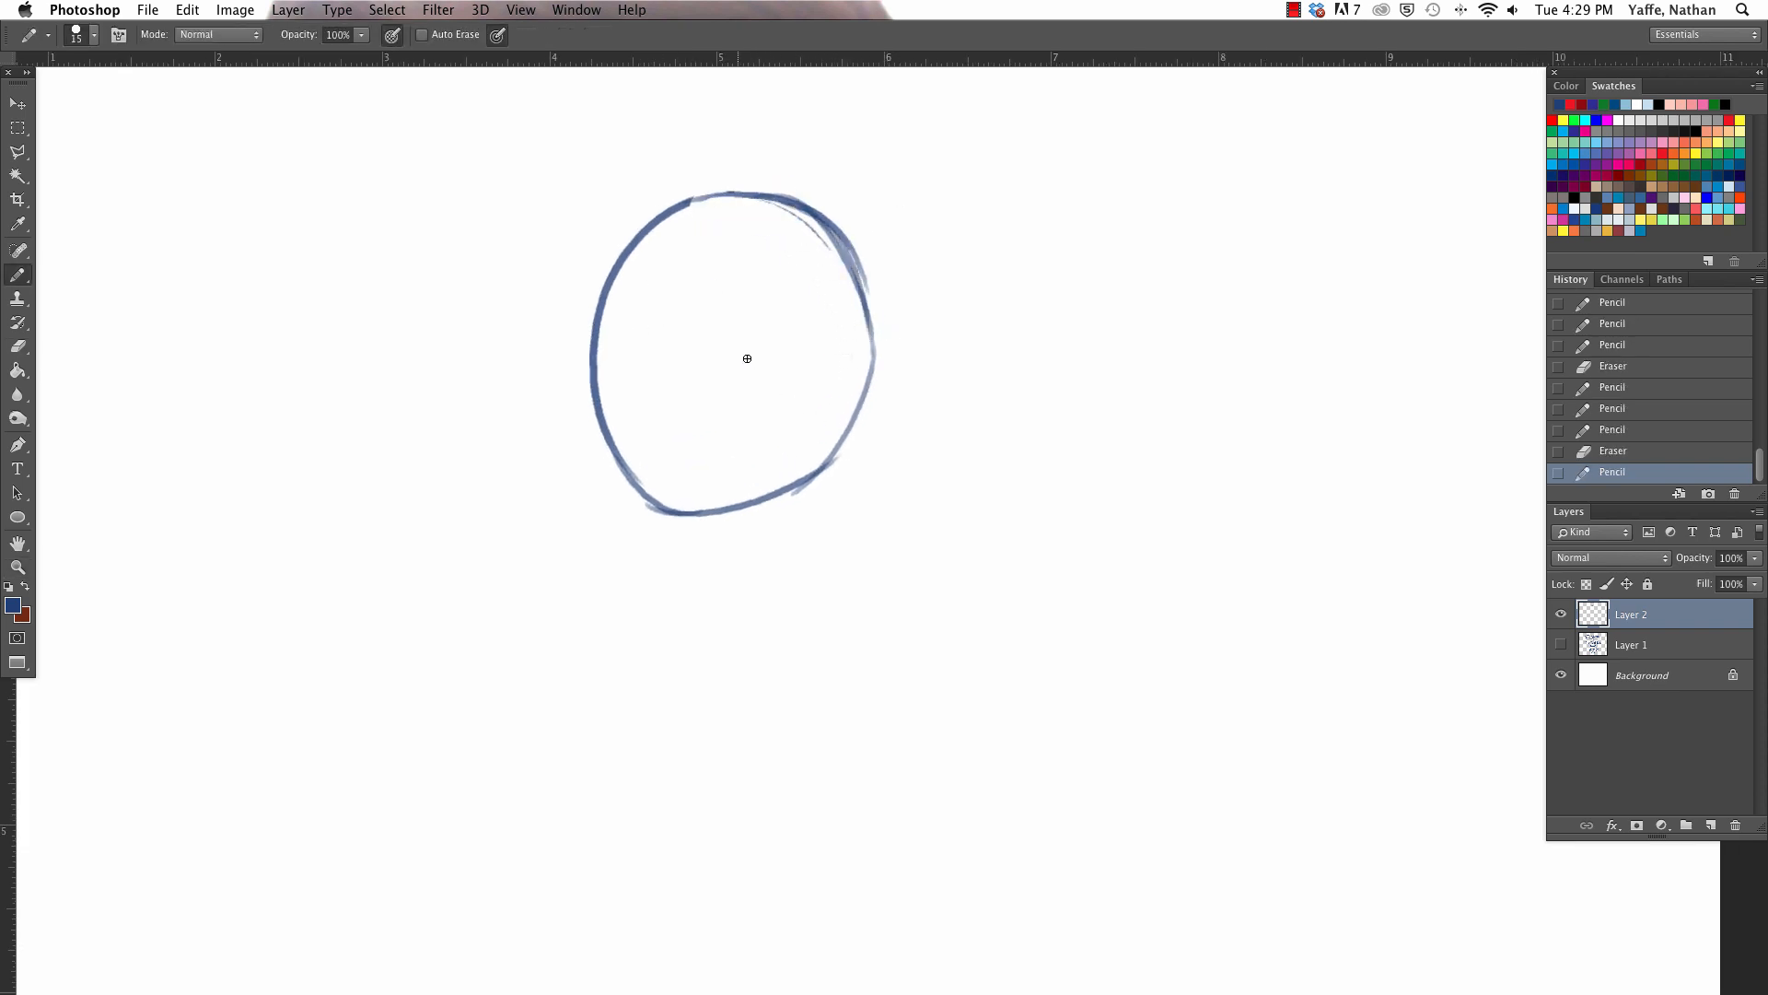
# - Erase the oval's front side and redraw it as a face contour with an indented eye socket and a cheek running to the chin
pyautogui.press('super+space')
pyautogui.moveTo(663, 359); pyautogui.dragTo(691, 255)
pyautogui.press('space')
pyautogui.moveTo(853, 457); pyautogui.dragTo(884, 531)
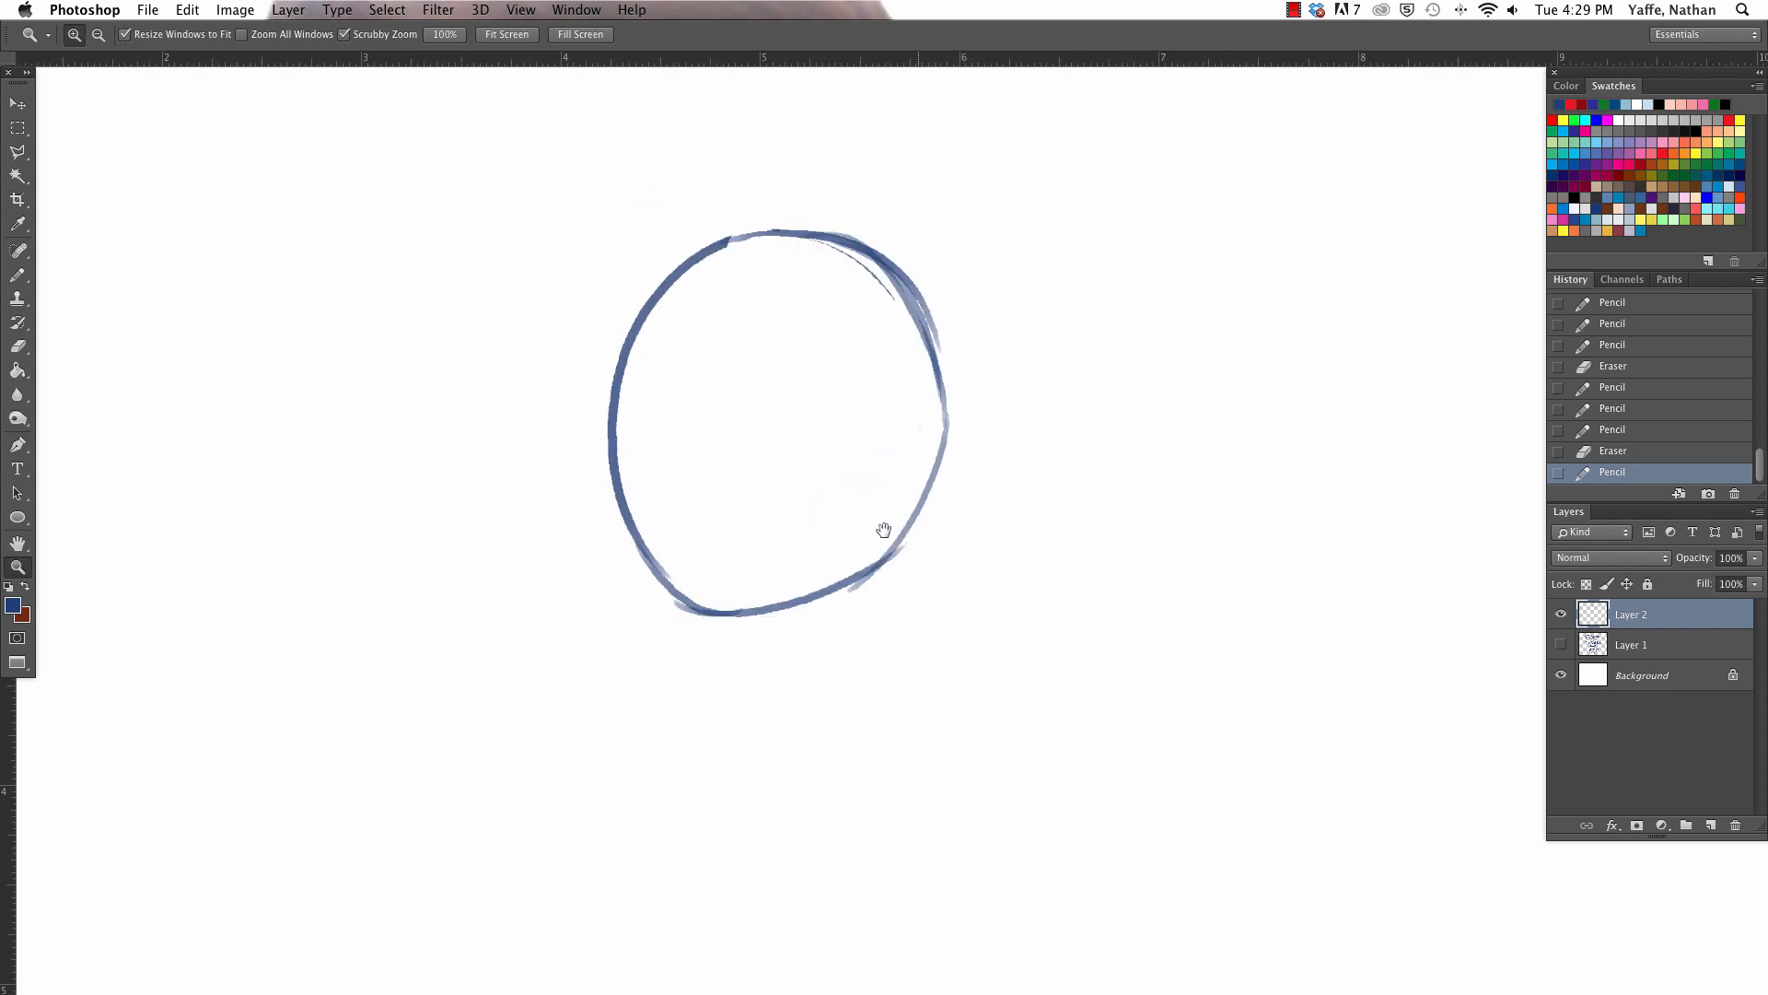
pyautogui.press('e')
pyautogui.moveTo(636, 364)
pyautogui.mouseDown()
pyautogui.moveTo(624, 312)
pyautogui.moveTo(618, 484)
pyautogui.mouseUp()
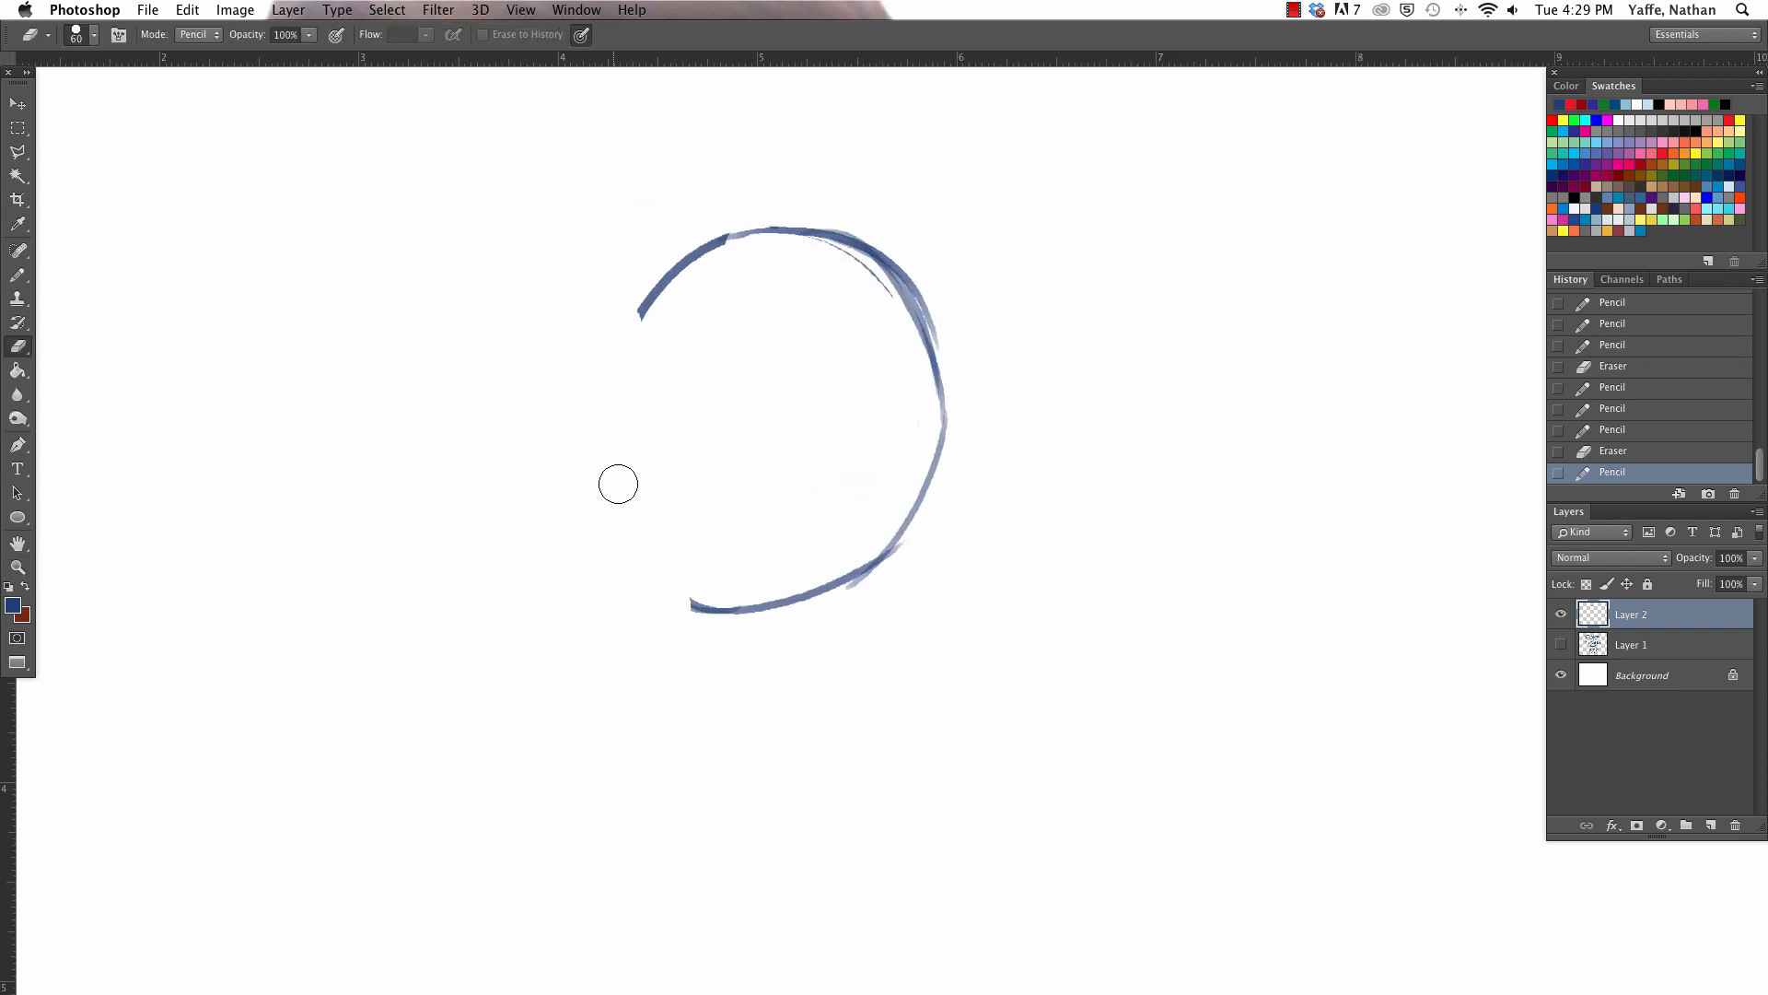
pyautogui.moveTo(640, 317)
pyautogui.mouseDown()
pyautogui.moveTo(704, 241)
pyautogui.moveTo(660, 304)
pyautogui.moveTo(658, 394)
pyautogui.mouseUp()
pyautogui.press('b')
pyautogui.press('super+z')
pyautogui.moveTo(683, 263)
pyautogui.mouseDown()
pyautogui.moveTo(650, 405)
pyautogui.moveTo(671, 569)
pyautogui.mouseUp()
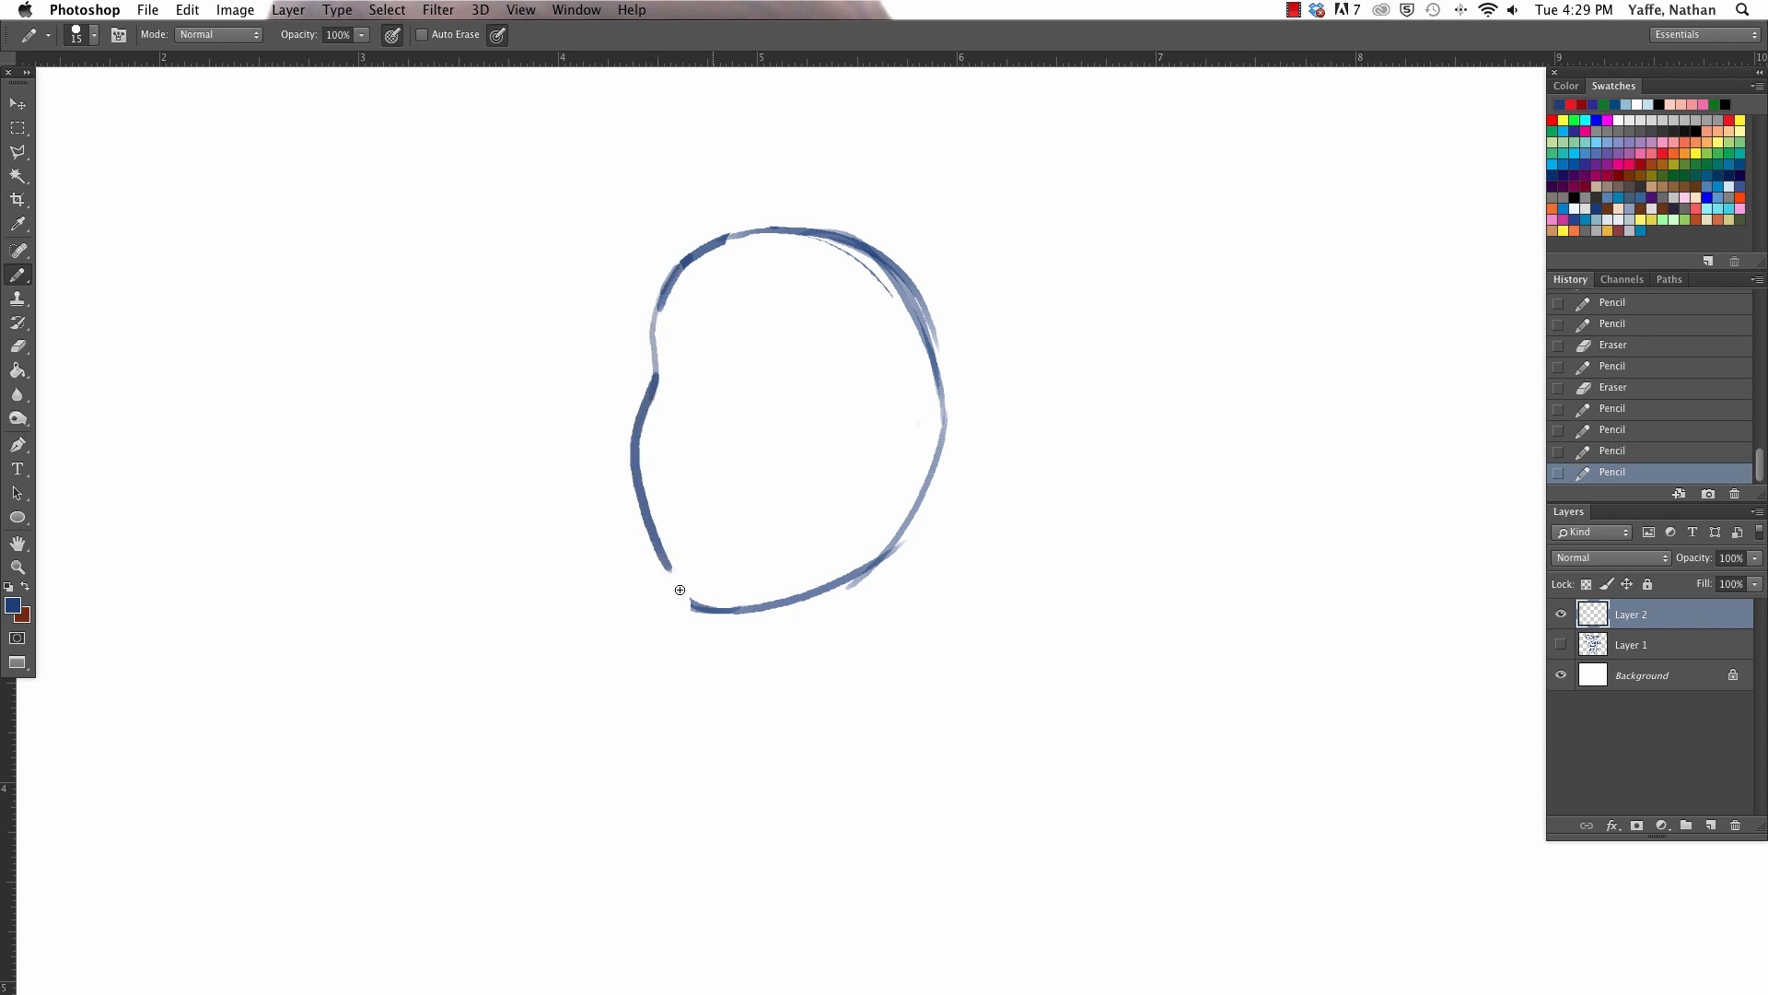
pyautogui.moveTo(645, 497); pyautogui.dragTo(704, 608)
# - Redraw the top and back of the skull as a higher, fuller curve, erasing the old overlapping lines
pyautogui.moveTo(641, 419)
pyautogui.mouseDown()
pyautogui.moveTo(666, 283)
pyautogui.moveTo(896, 227)
pyautogui.mouseUp()
pyautogui.press('e')
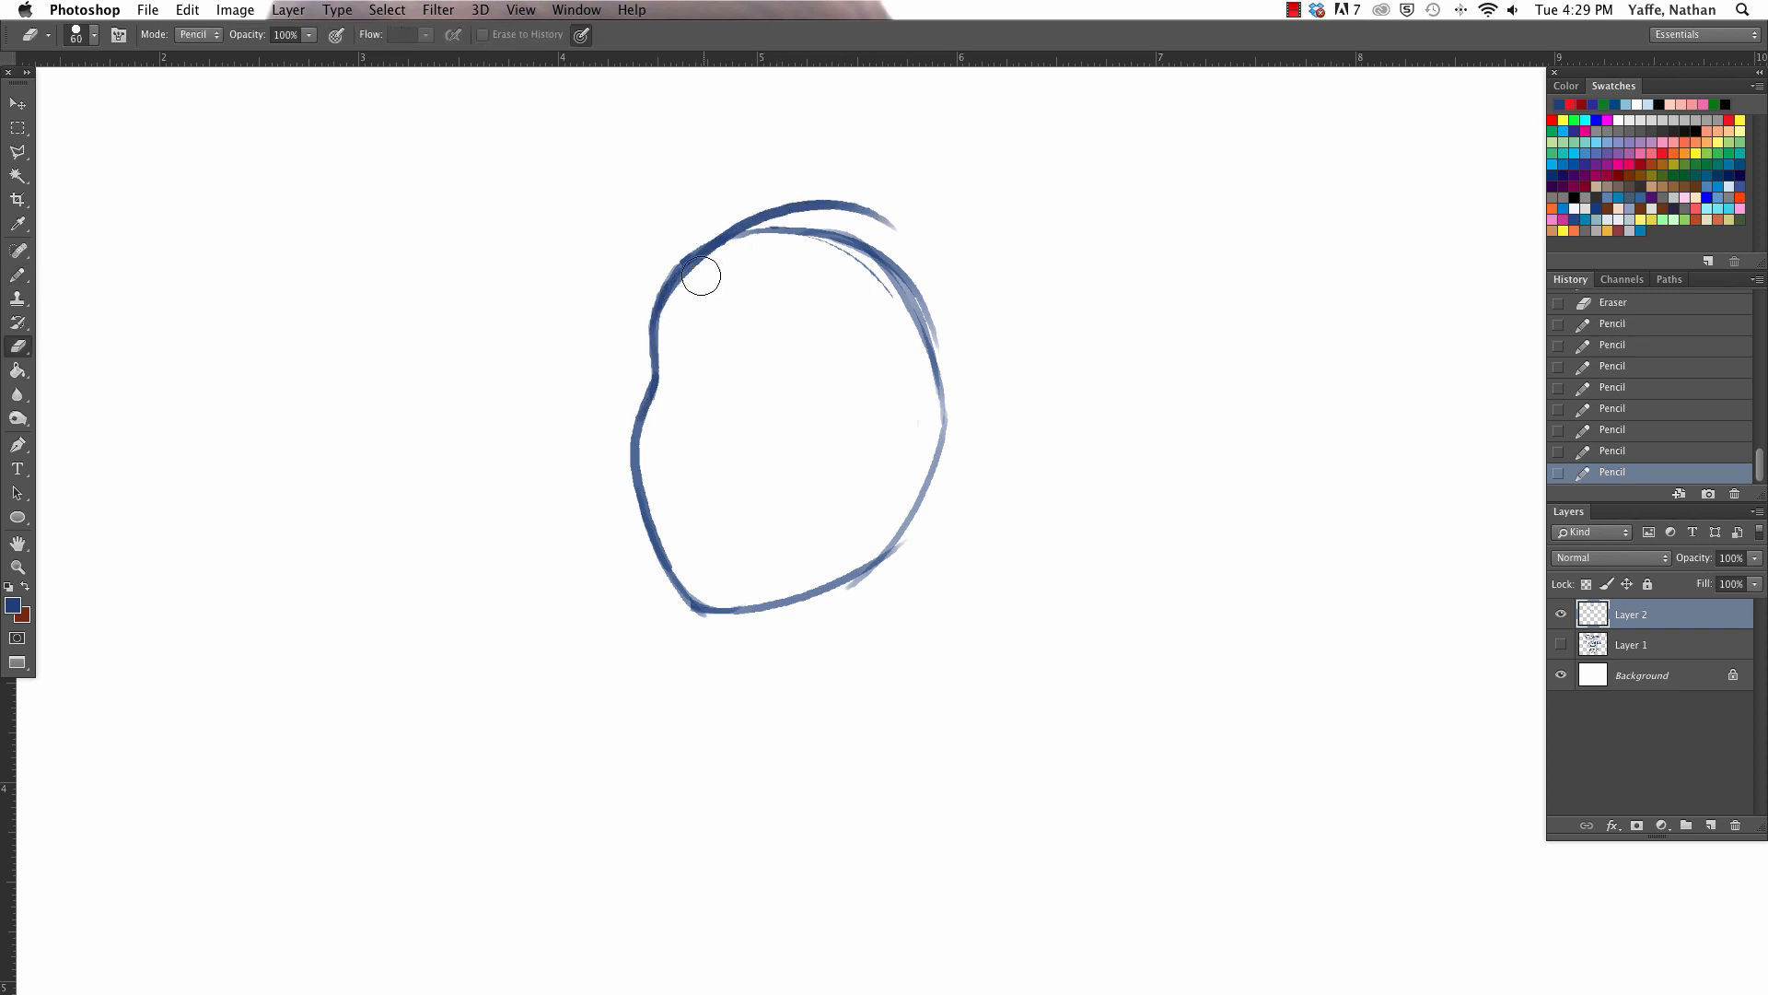
pyautogui.moveTo(700, 275)
pyautogui.mouseDown()
pyautogui.moveTo(876, 285)
pyautogui.moveTo(941, 396)
pyautogui.mouseUp()
pyautogui.press('b')
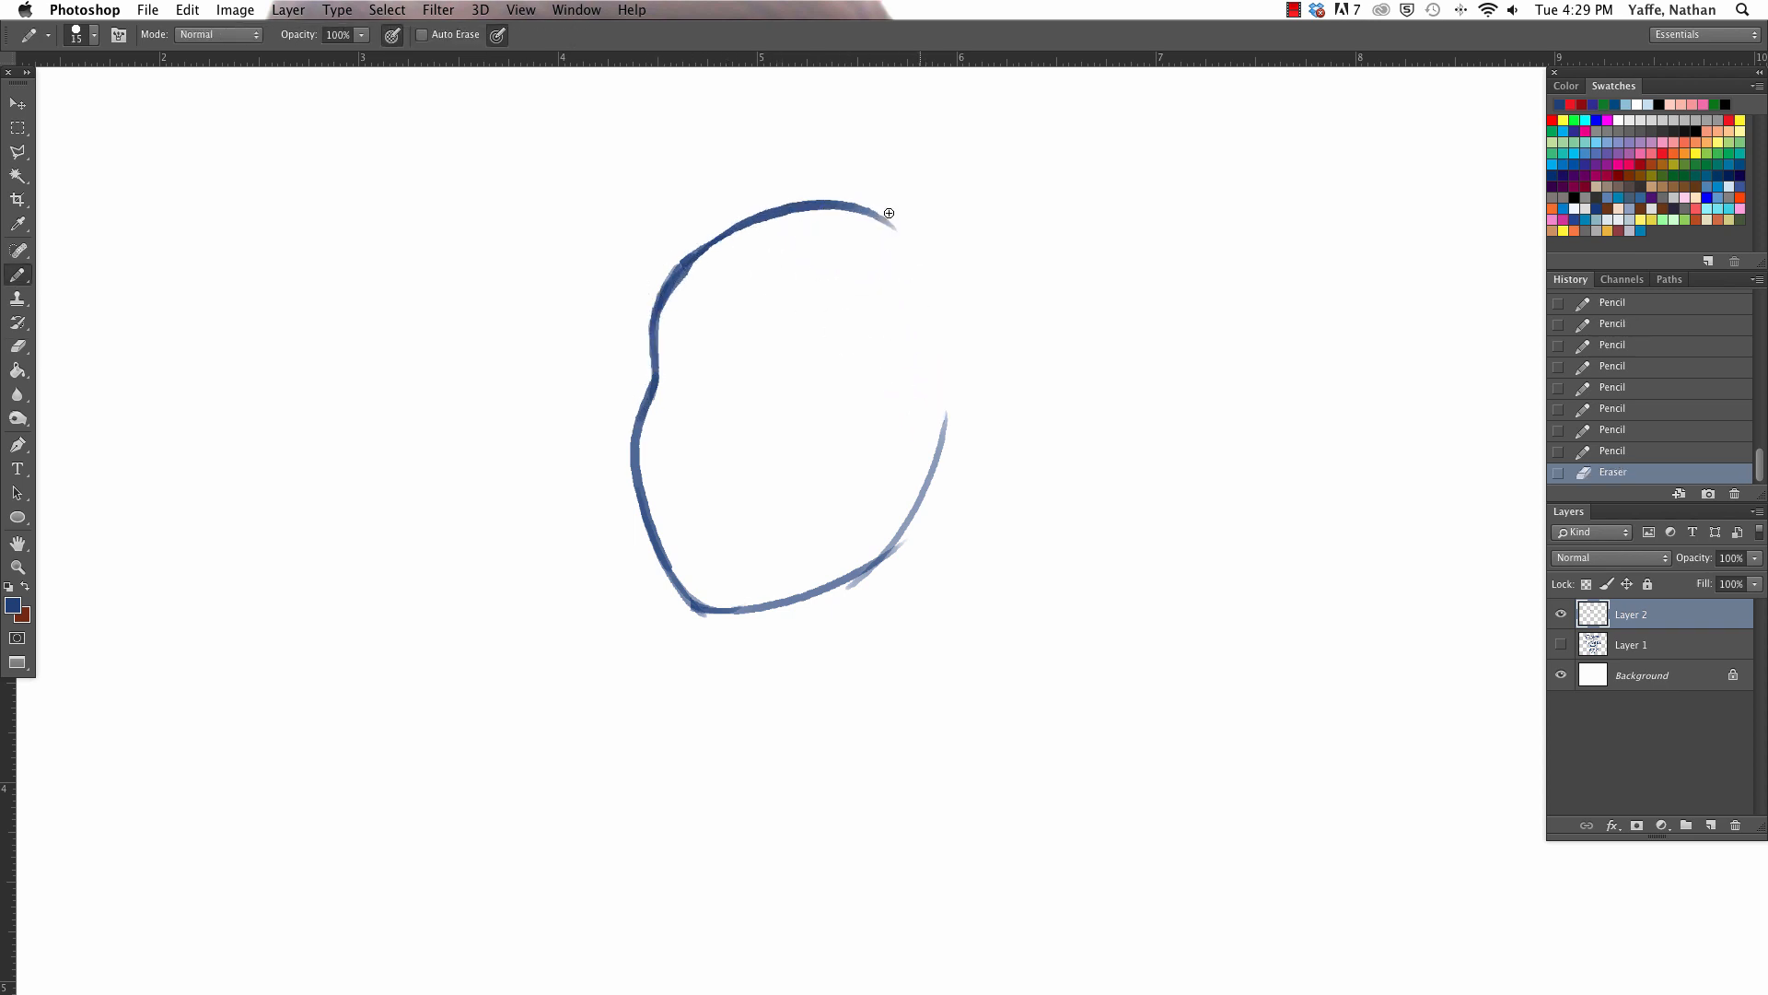
pyautogui.moveTo(668, 276)
pyautogui.mouseDown()
pyautogui.moveTo(901, 219)
pyautogui.moveTo(935, 465)
pyautogui.mouseUp()
pyautogui.press('super+space')
pyautogui.moveTo(991, 365); pyautogui.dragTo(1025, 260)
pyautogui.moveTo(861, 189); pyautogui.dragTo(925, 295)
# - Erase the lower cheek and chin and redraw them as a pointed chin with a straight jawline, undoing the extra back-of-head stroke
pyautogui.press('e')
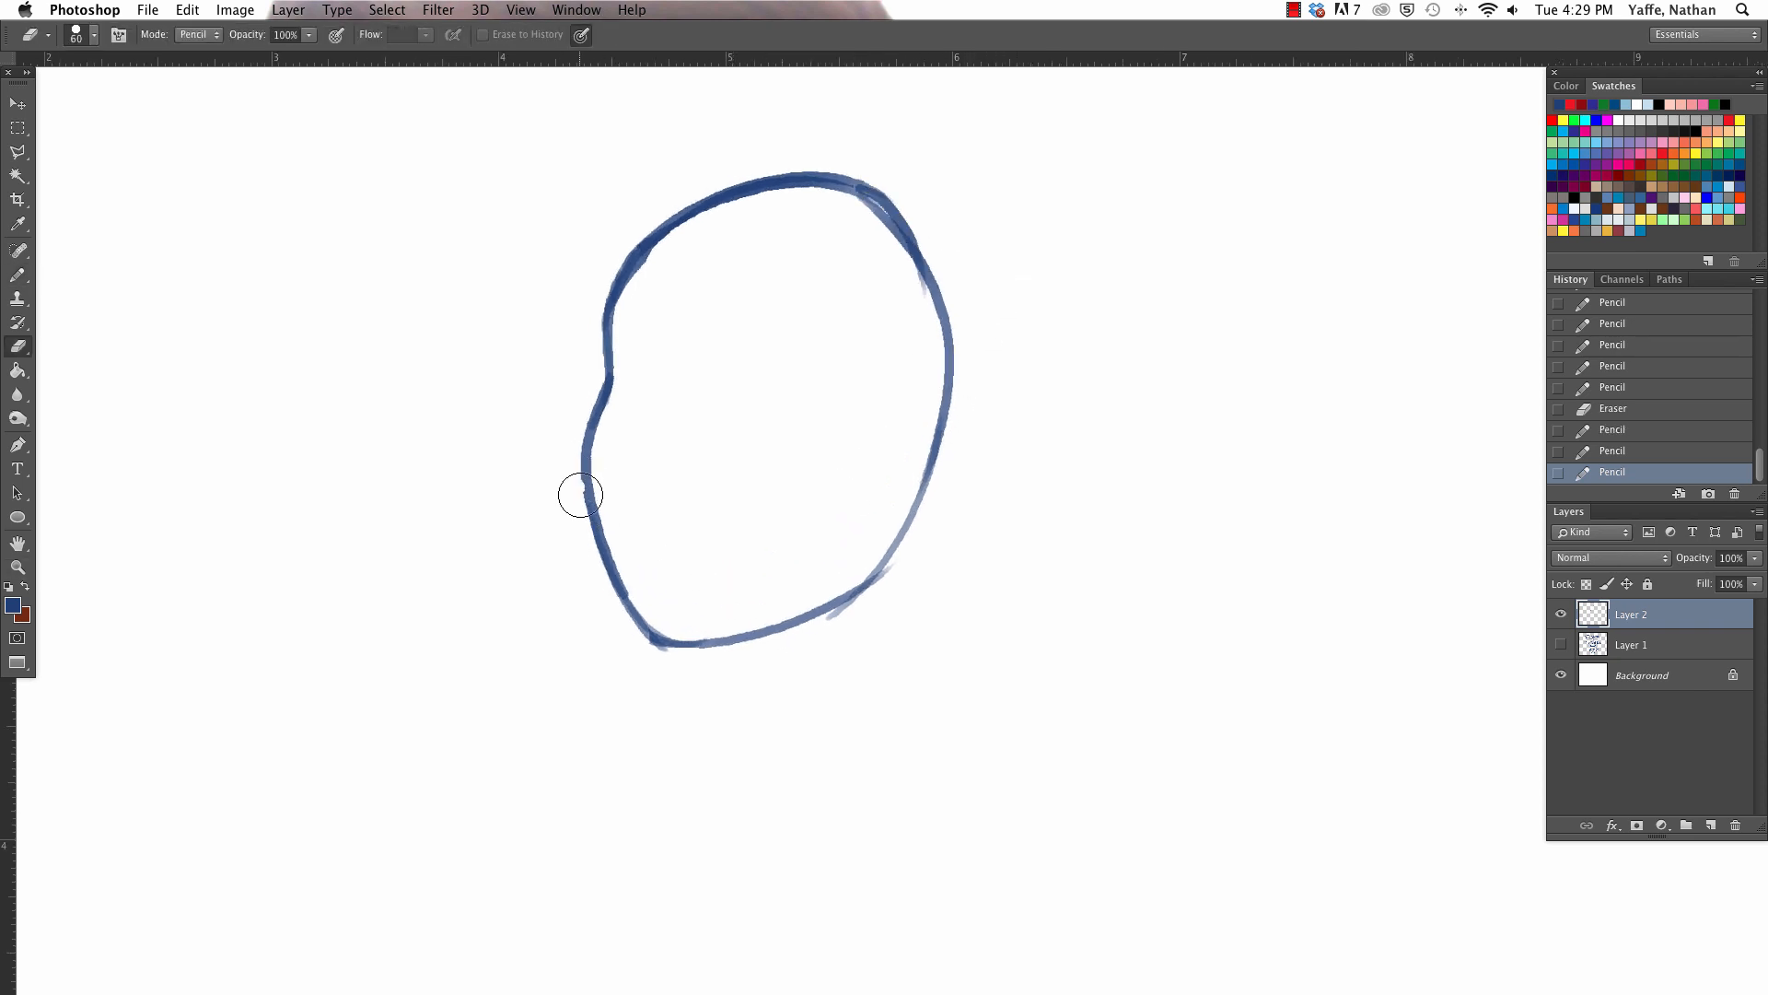
pyautogui.moveTo(577, 494); pyautogui.dragTo(713, 681)
pyautogui.press('b')
pyautogui.moveTo(660, 619)
pyautogui.mouseDown()
pyautogui.moveTo(716, 644)
pyautogui.moveTo(931, 533)
pyautogui.mouseUp()
pyautogui.press('e')
pyautogui.press('b')
pyautogui.moveTo(655, 629)
pyautogui.mouseDown()
pyautogui.moveTo(771, 600)
pyautogui.moveTo(898, 533)
pyautogui.moveTo(921, 313)
pyautogui.mouseUp()
pyautogui.press('super+z')
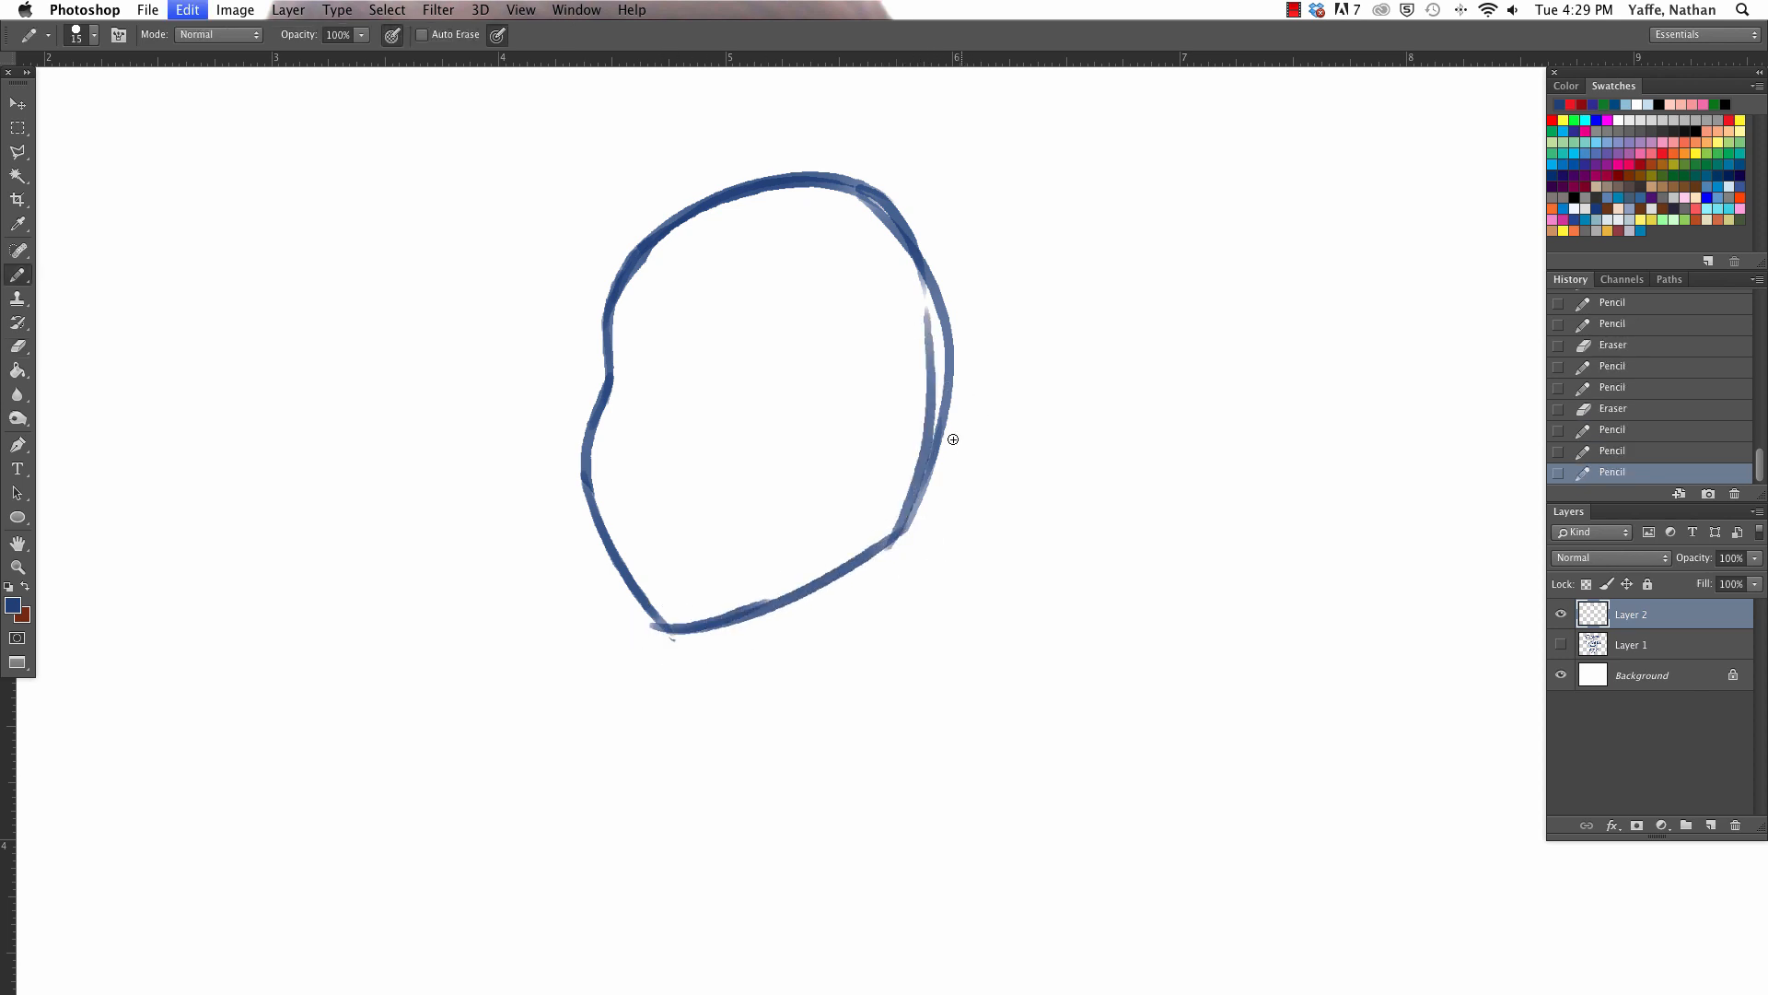
# - Clean up the stray marks around the chin point and the doubled line inside the back of the skull
pyautogui.press('z')
pyautogui.click(967, 431)
pyautogui.press('e')
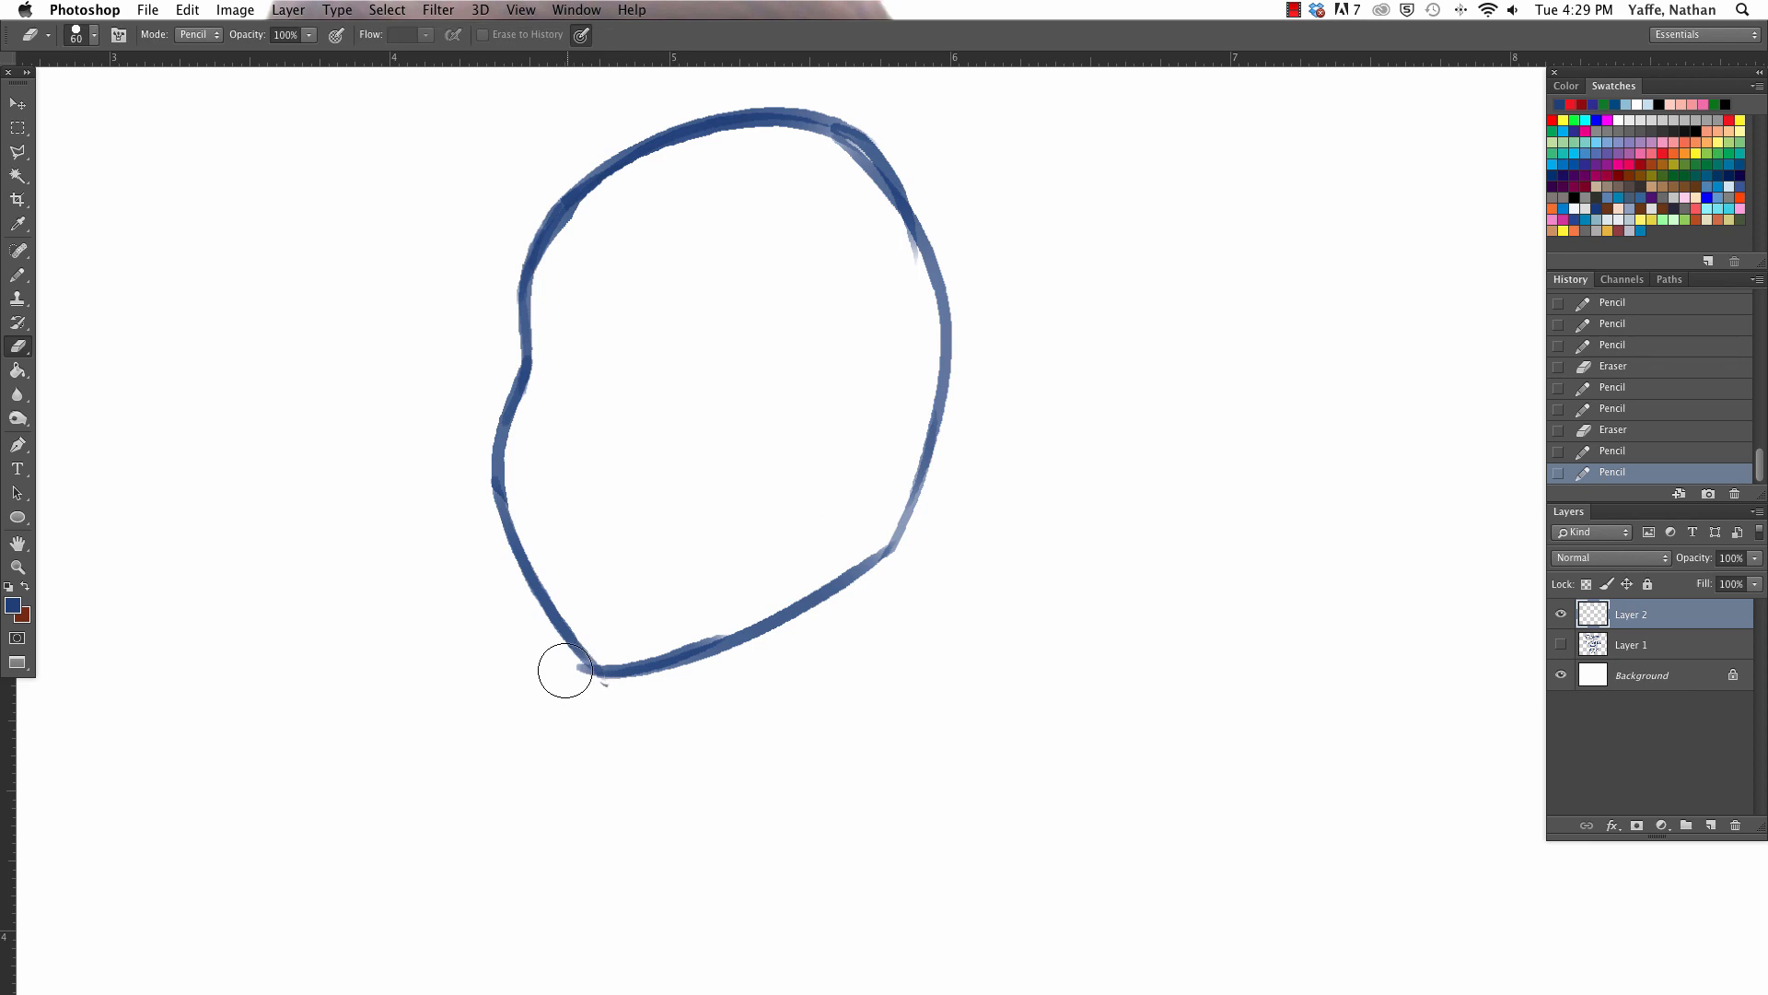
pyautogui.moveTo(592, 688)
pyautogui.mouseDown()
pyautogui.moveTo(610, 698)
pyautogui.moveTo(592, 670)
pyautogui.moveTo(607, 674)
pyautogui.mouseUp()
pyautogui.press('b')
pyautogui.press('e')
pyautogui.moveTo(814, 148)
pyautogui.mouseDown()
pyautogui.moveTo(862, 171)
pyautogui.moveTo(919, 356)
pyautogui.moveTo(859, 186)
pyautogui.moveTo(797, 124)
pyautogui.mouseUp()
# - Draw a rounded ear with inner folds at the back of the head and extend the jawline to a corner below it
pyautogui.press('b')
pyautogui.moveTo(908, 504)
pyautogui.mouseDown()
pyautogui.moveTo(950, 403)
pyautogui.moveTo(931, 454)
pyautogui.moveTo(936, 396)
pyautogui.moveTo(912, 466)
pyautogui.moveTo(891, 382)
pyautogui.moveTo(886, 489)
pyautogui.mouseUp()
pyautogui.press('e')
pyautogui.press('b')
pyautogui.press('super+z')
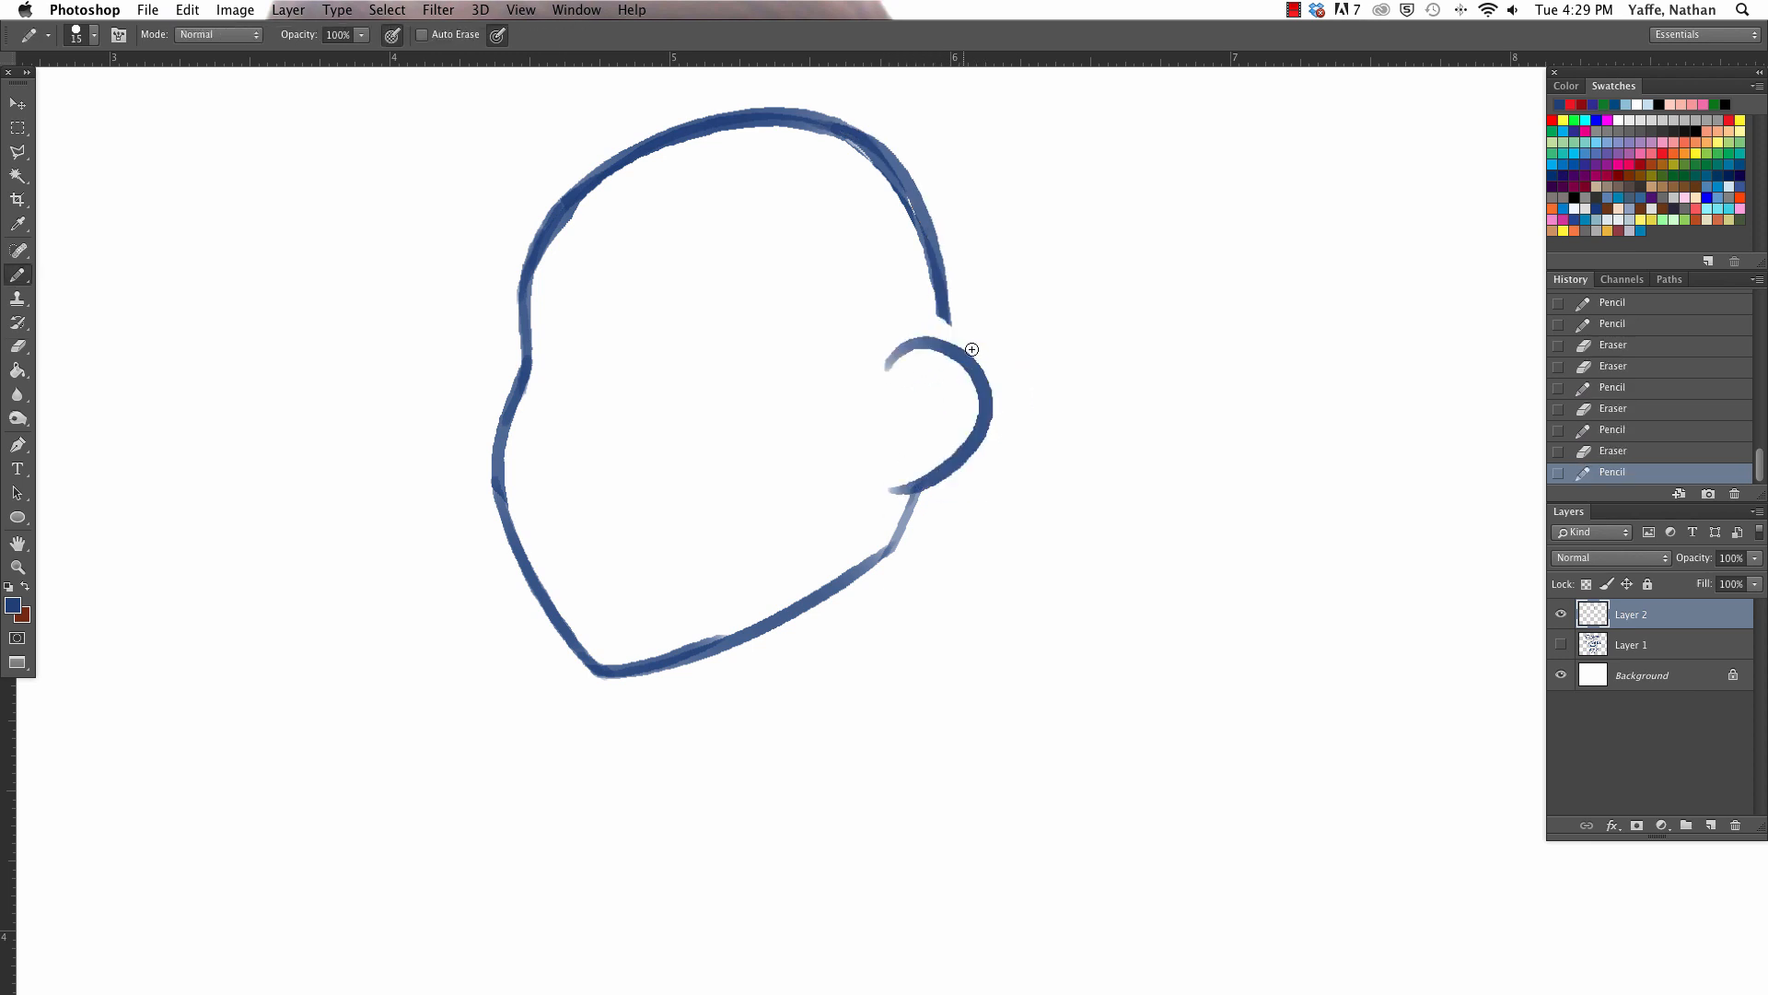
pyautogui.press('super+z')
pyautogui.moveTo(873, 371)
pyautogui.mouseDown()
pyautogui.moveTo(985, 361)
pyautogui.moveTo(894, 482)
pyautogui.moveTo(969, 378)
pyautogui.moveTo(922, 440)
pyautogui.moveTo(940, 475)
pyautogui.moveTo(758, 632)
pyautogui.moveTo(667, 668)
pyautogui.moveTo(840, 584)
pyautogui.moveTo(873, 519)
pyautogui.mouseUp()
pyautogui.press('e')
pyautogui.press('b')
pyautogui.moveTo(715, 649); pyautogui.dragTo(857, 579)
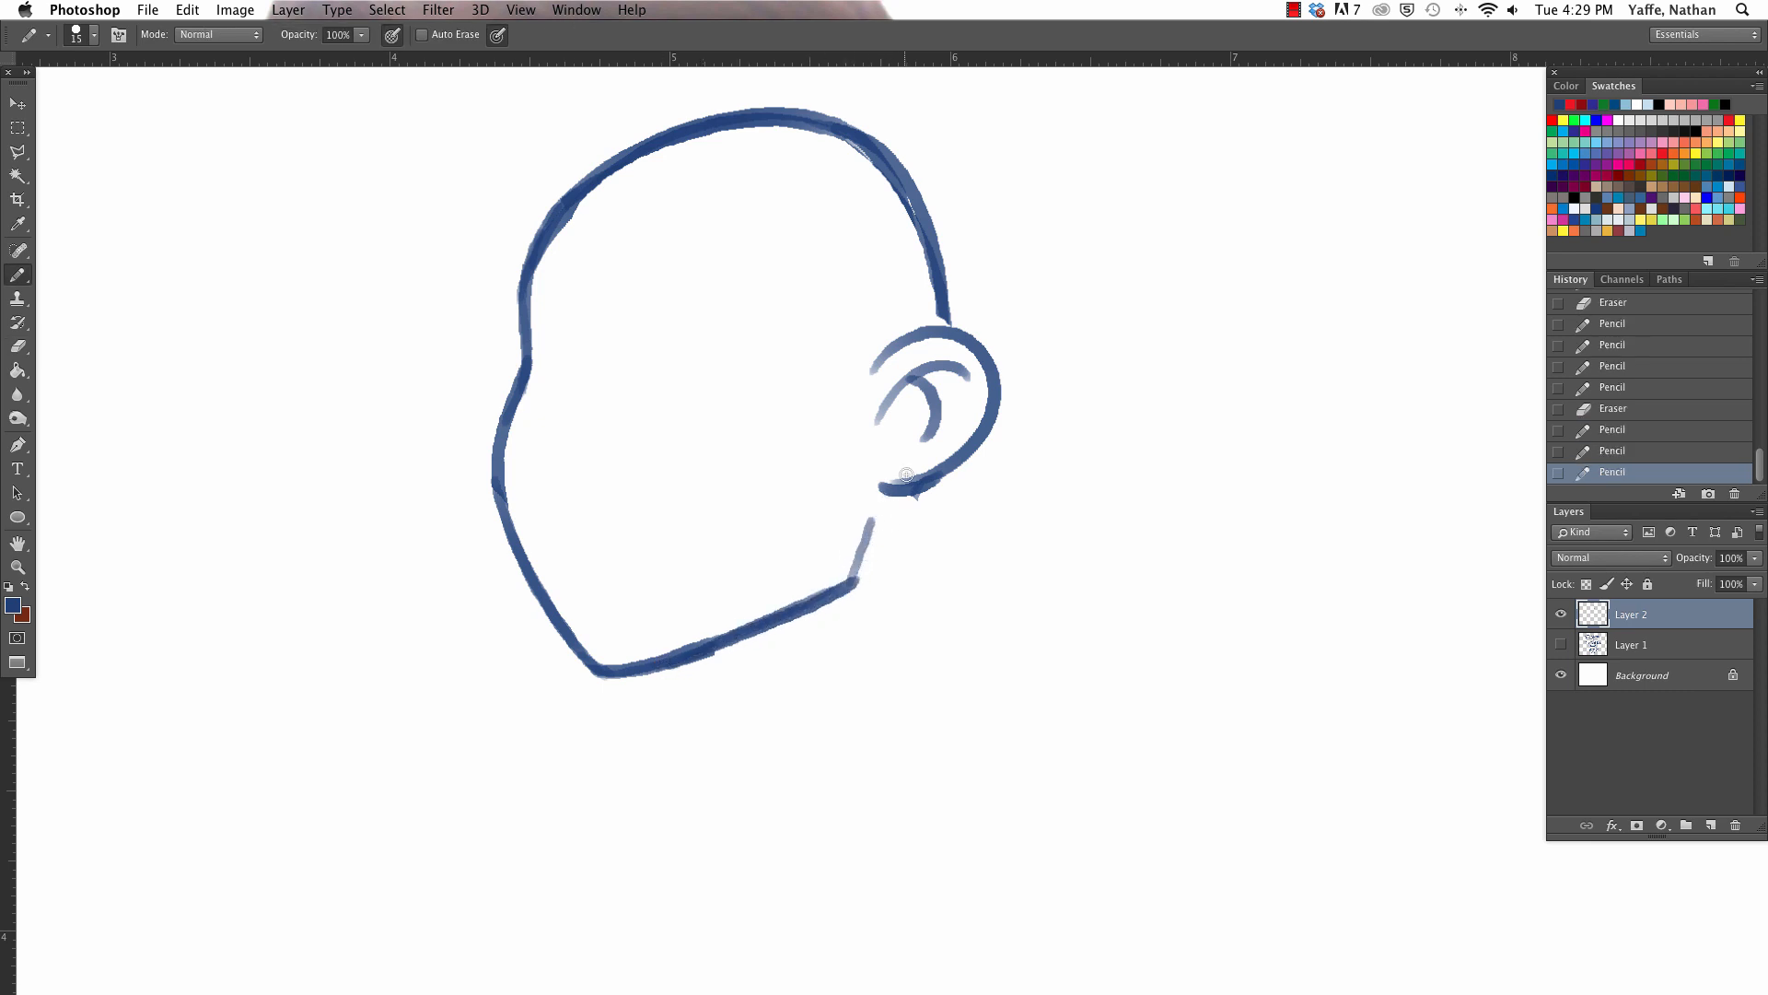
# - Redraw the cheek contour below the eye socket as a fuller bulge and trim its inner edge with the eraser
pyautogui.moveTo(961, 204)
pyautogui.mouseDown()
pyautogui.moveTo(998, 403)
pyautogui.moveTo(1004, 355)
pyautogui.mouseUp()
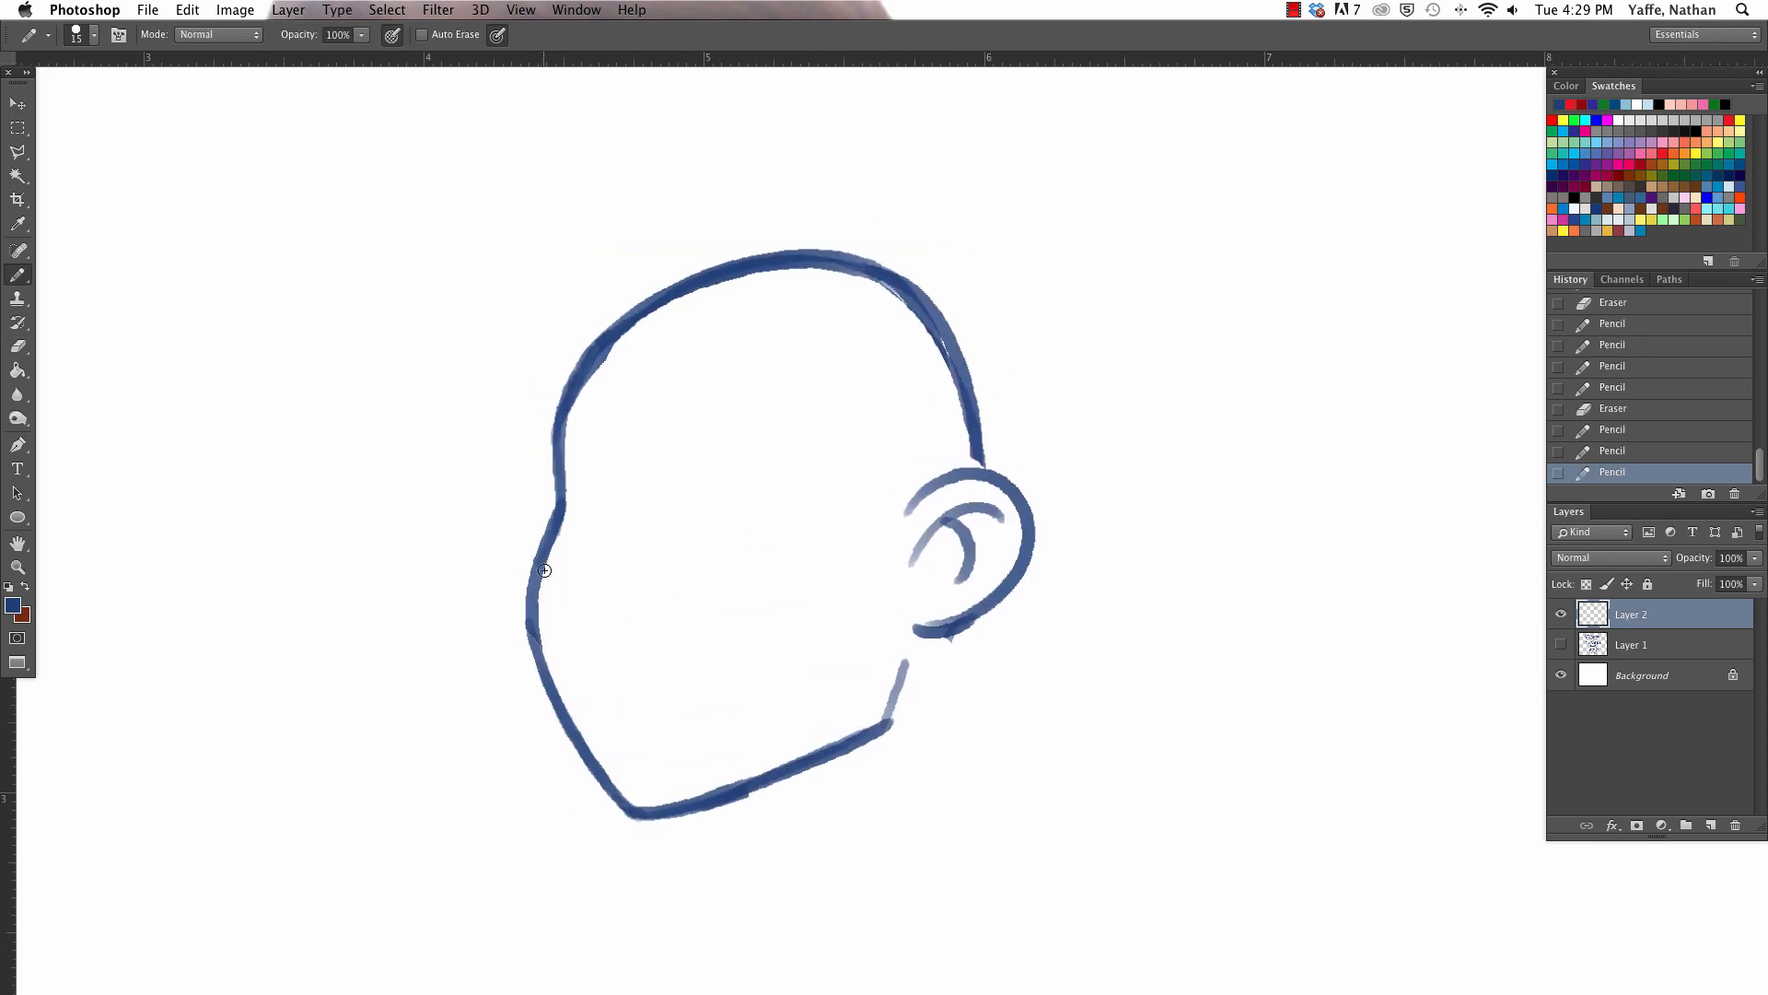
pyautogui.press('e')
pyautogui.moveTo(549, 516); pyautogui.dragTo(541, 573)
pyautogui.press('b')
pyautogui.moveTo(560, 505); pyautogui.dragTo(531, 631)
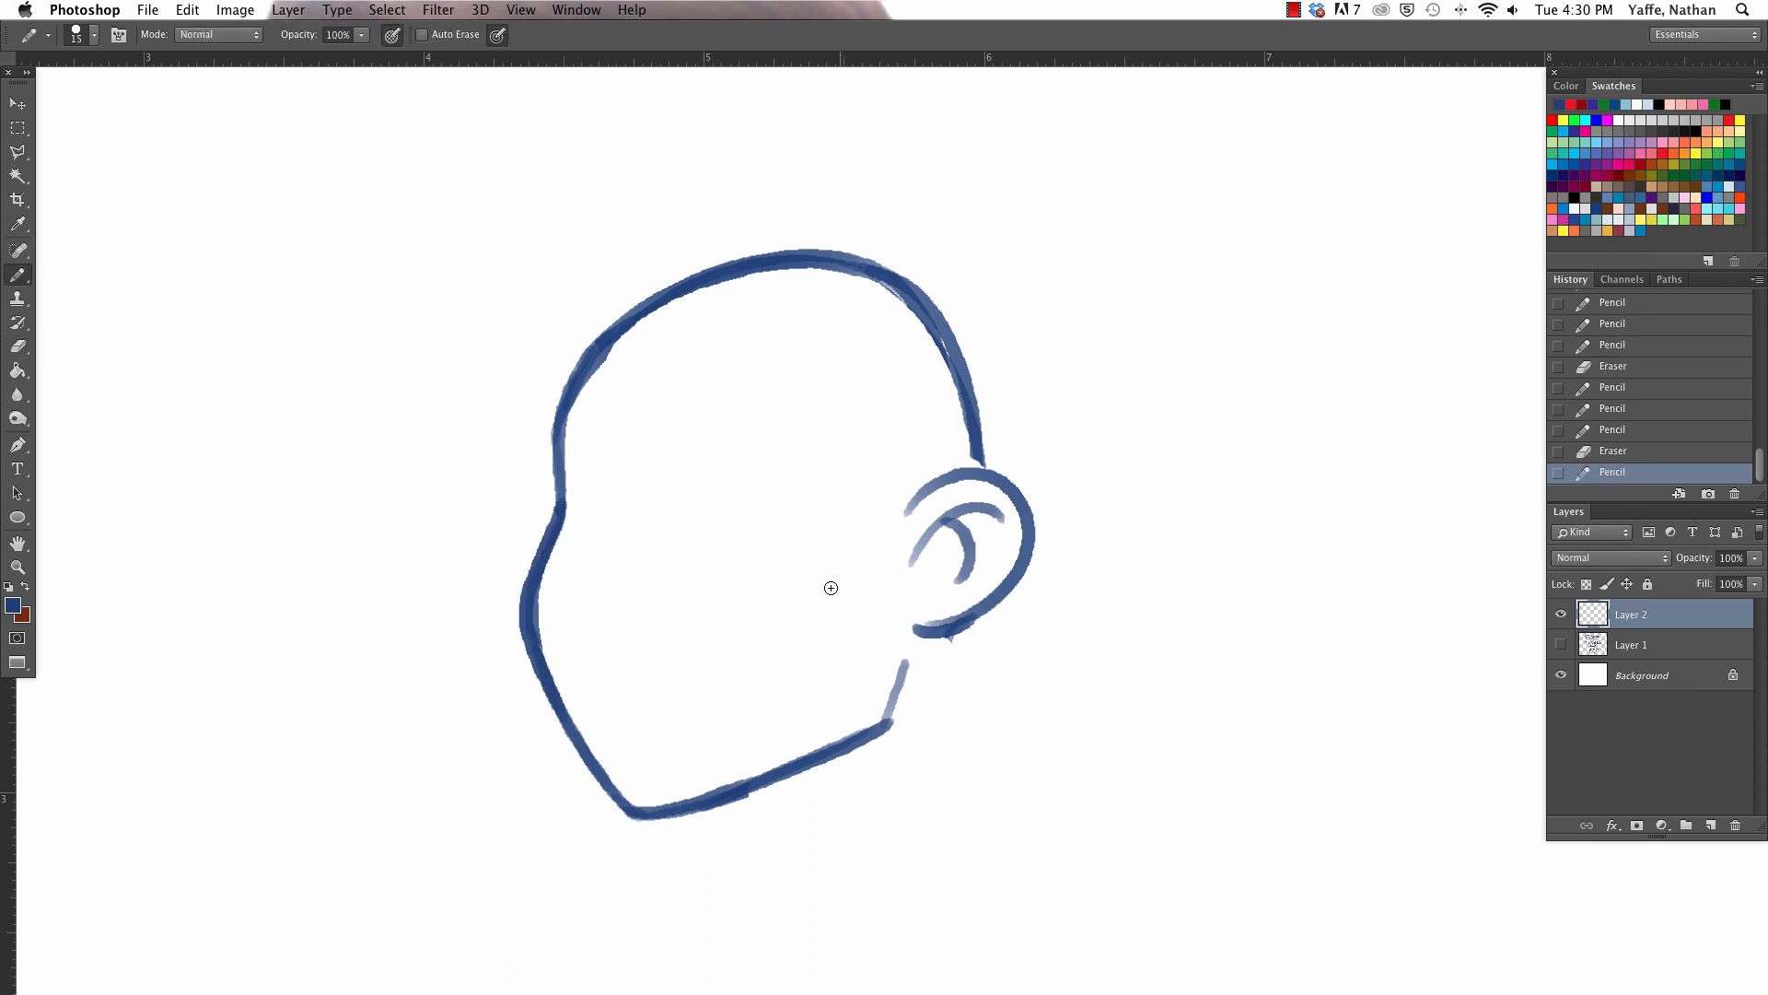
pyautogui.moveTo(984, 651); pyautogui.dragTo(959, 592)
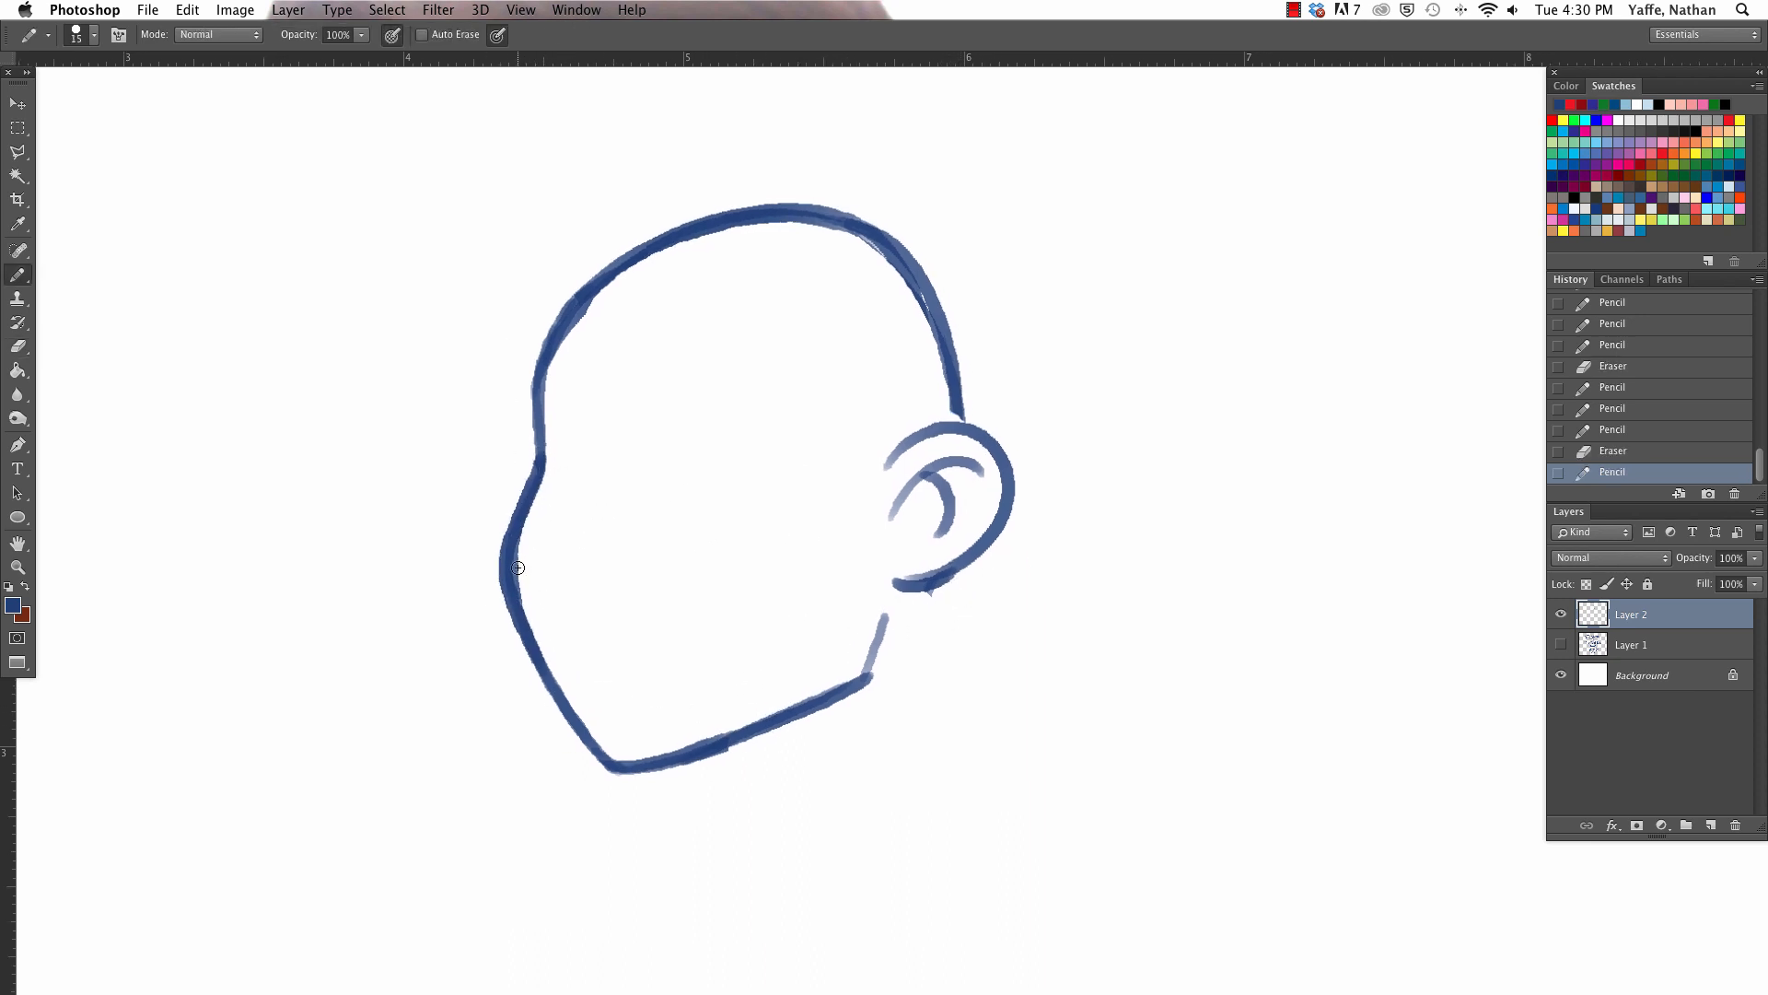
pyautogui.press('e')
pyautogui.moveTo(522, 555); pyautogui.dragTo(537, 603)
pyautogui.press('b')
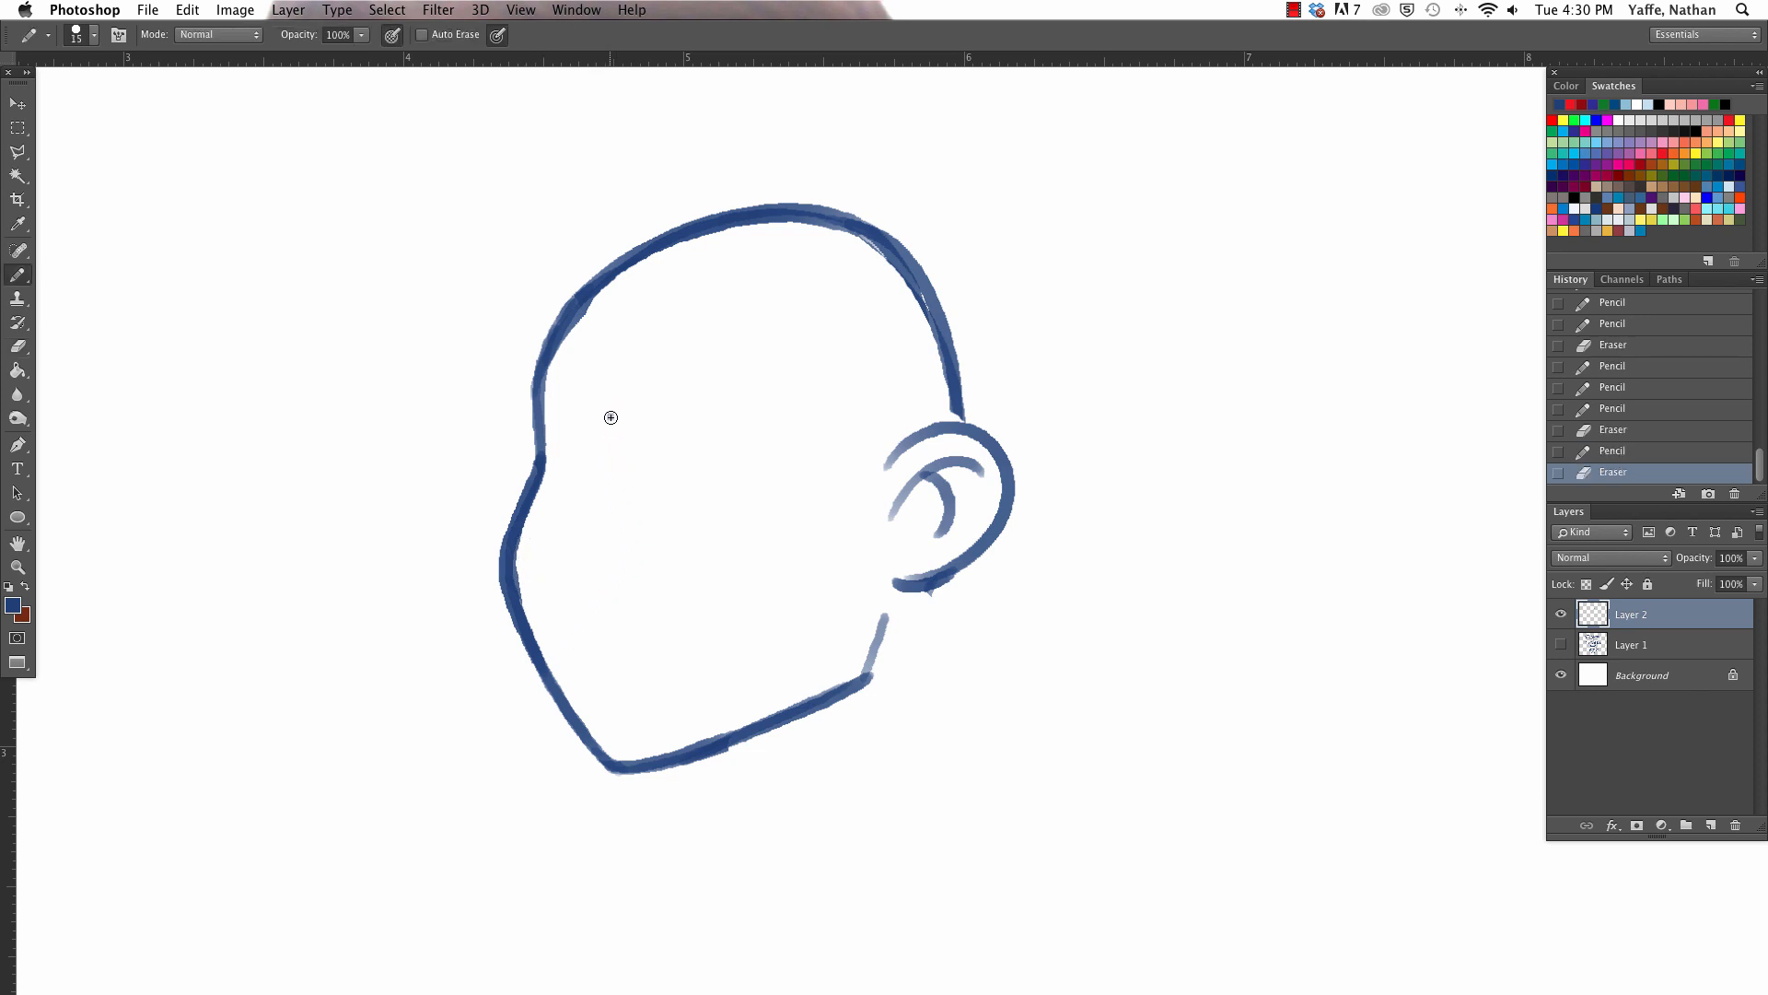
# - Sketch a first nose inside the face with a bridge mark, an angled profile line and a nostril dash
pyautogui.moveTo(609, 414); pyautogui.dragTo(615, 438)
pyautogui.moveTo(615, 453)
pyautogui.mouseDown()
pyautogui.moveTo(577, 525)
pyautogui.moveTo(597, 563)
pyautogui.moveTo(630, 559)
pyautogui.mouseUp()
pyautogui.press('super+z')
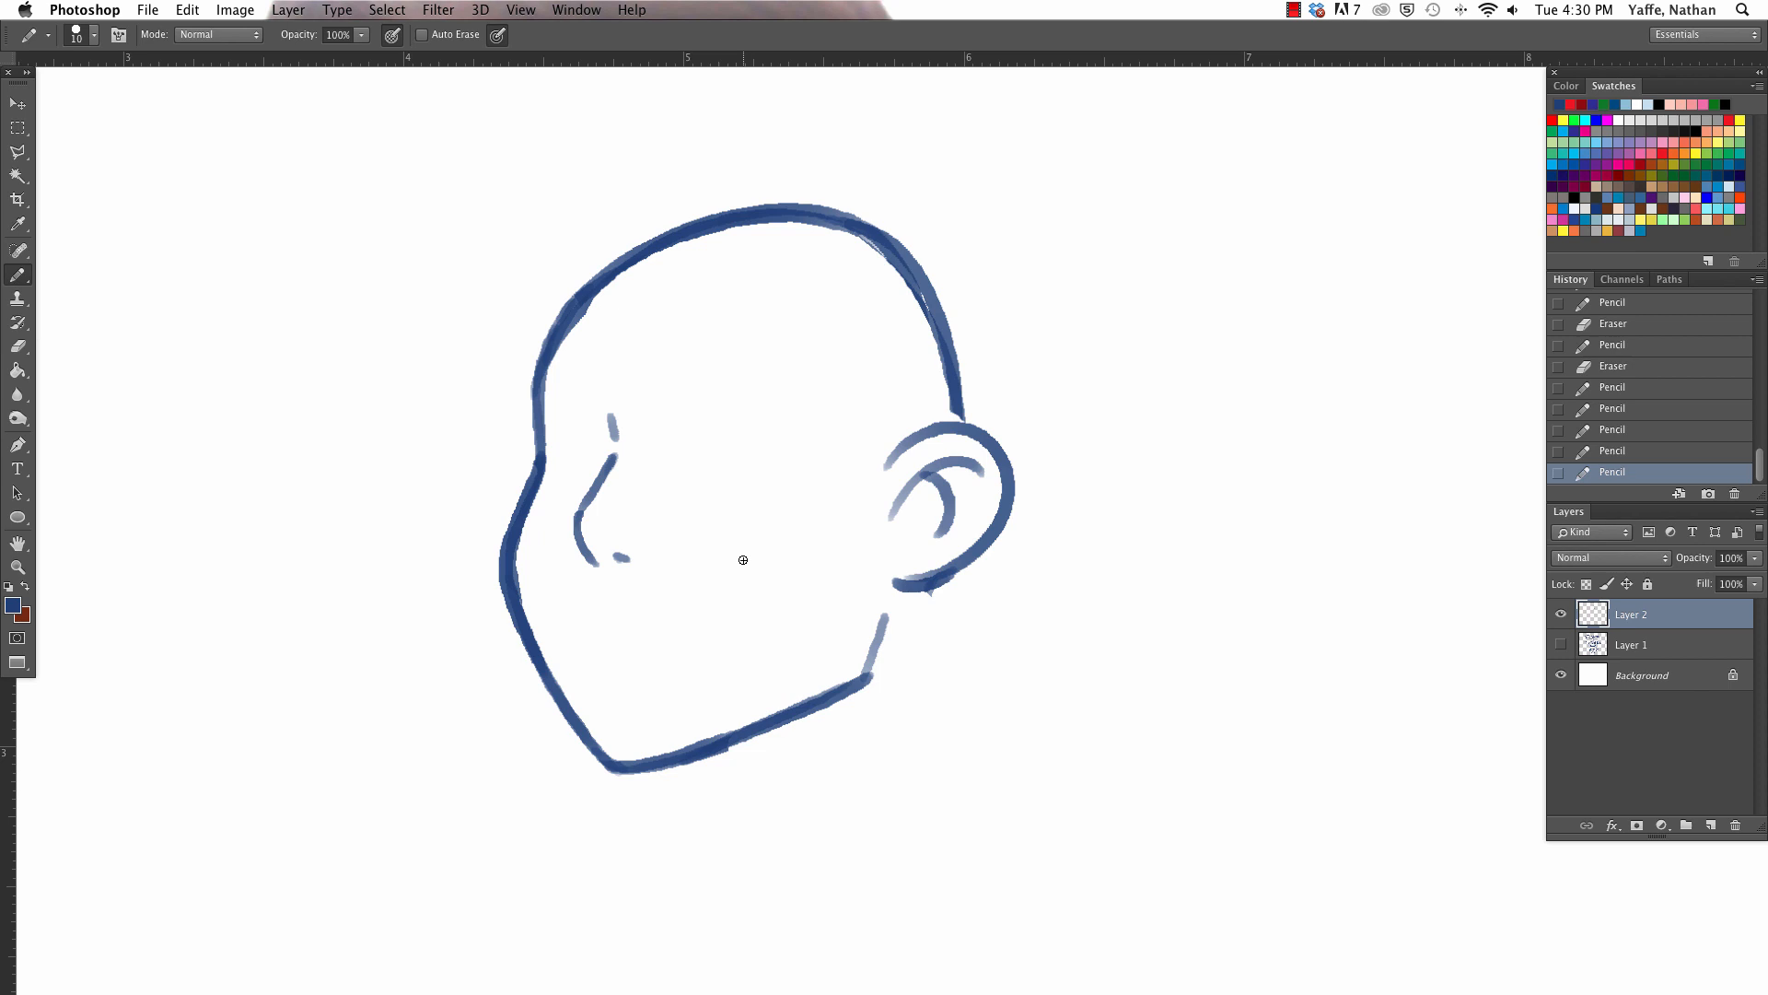
# - Trim the inner edge of the cheek outline and strengthen the contour from the cheek down to the chin
pyautogui.press('e')
pyautogui.moveTo(526, 565)
pyautogui.mouseDown()
pyautogui.moveTo(555, 631)
pyautogui.moveTo(529, 556)
pyautogui.mouseUp()
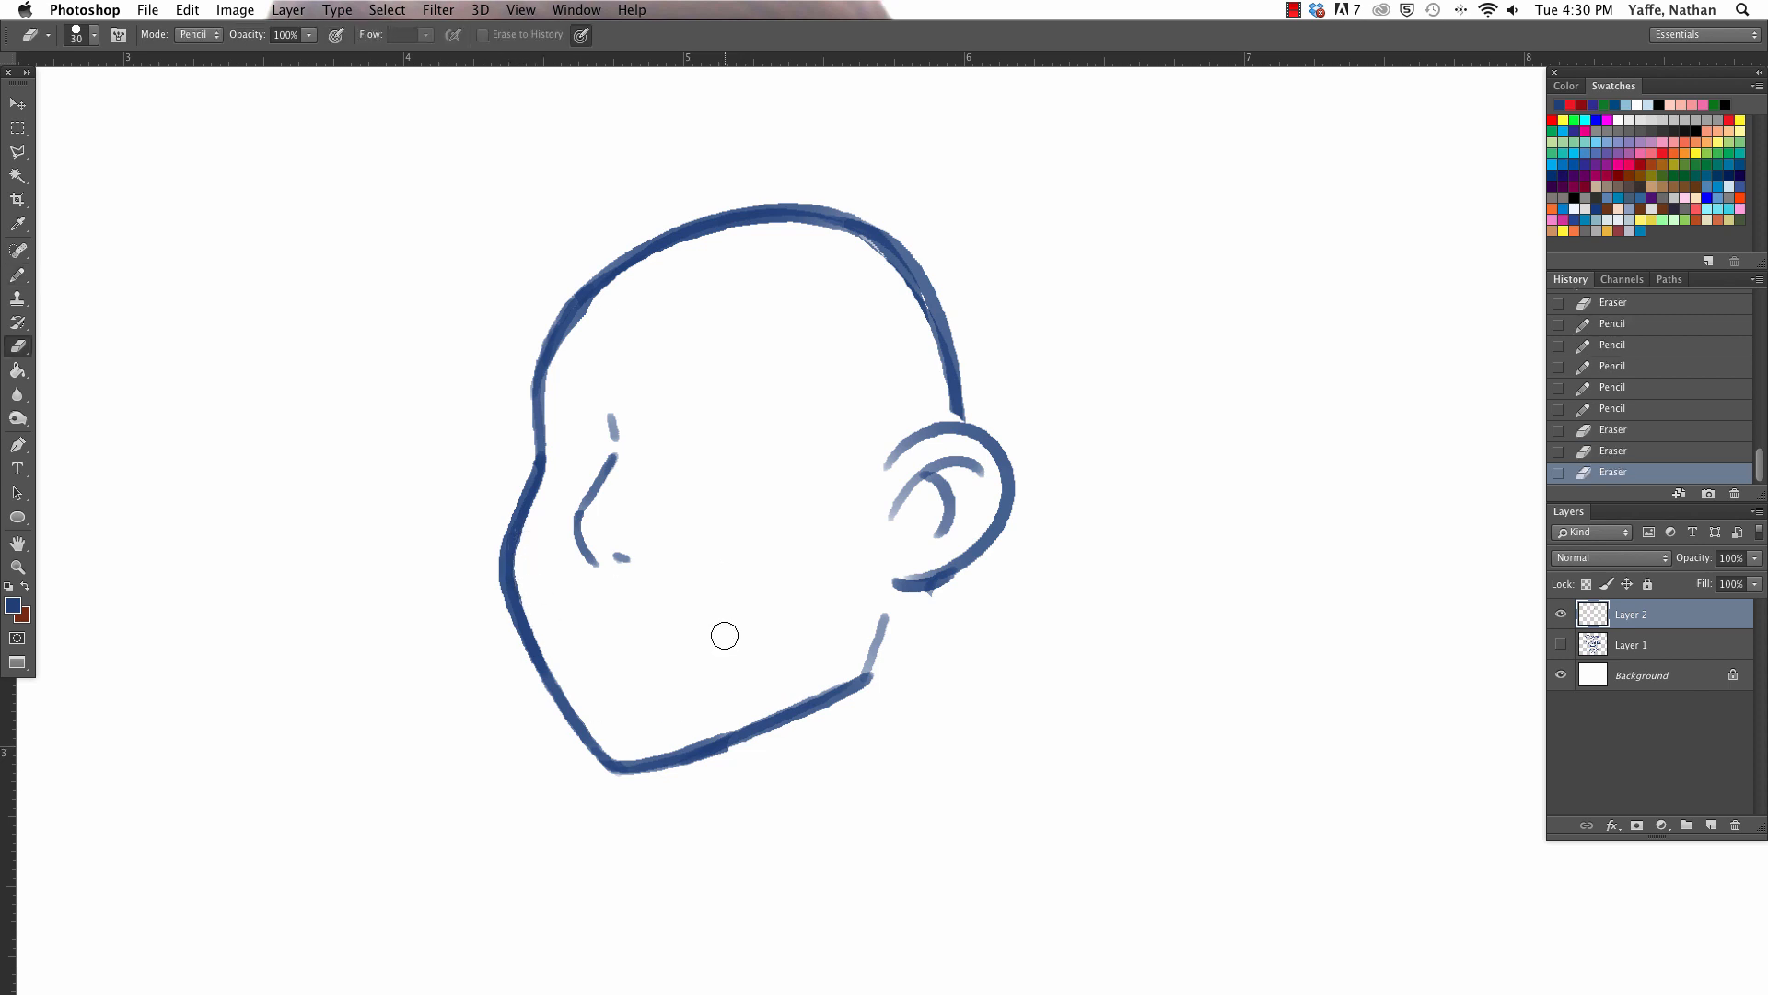
pyautogui.moveTo(541, 491)
pyautogui.mouseDown()
pyautogui.moveTo(533, 579)
pyautogui.moveTo(553, 447)
pyautogui.mouseUp()
pyautogui.press('b')
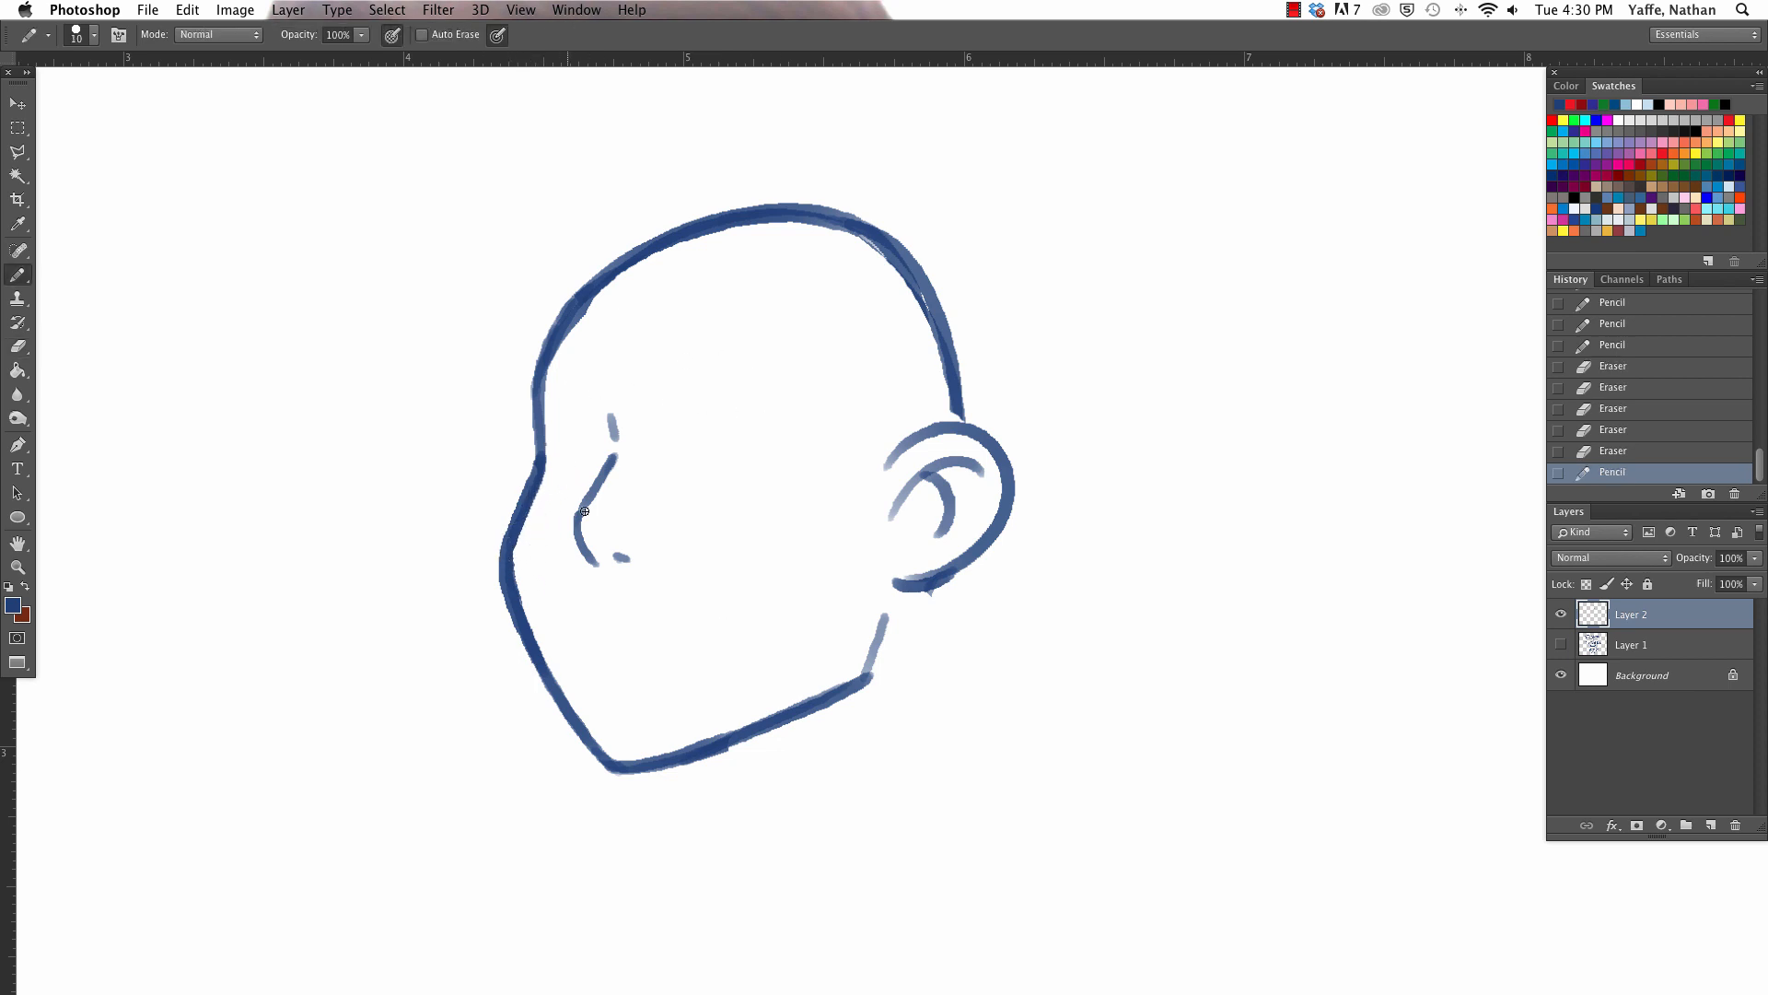
pyautogui.moveTo(505, 545); pyautogui.dragTo(603, 758)
pyautogui.moveTo(552, 668); pyautogui.dragTo(619, 740)
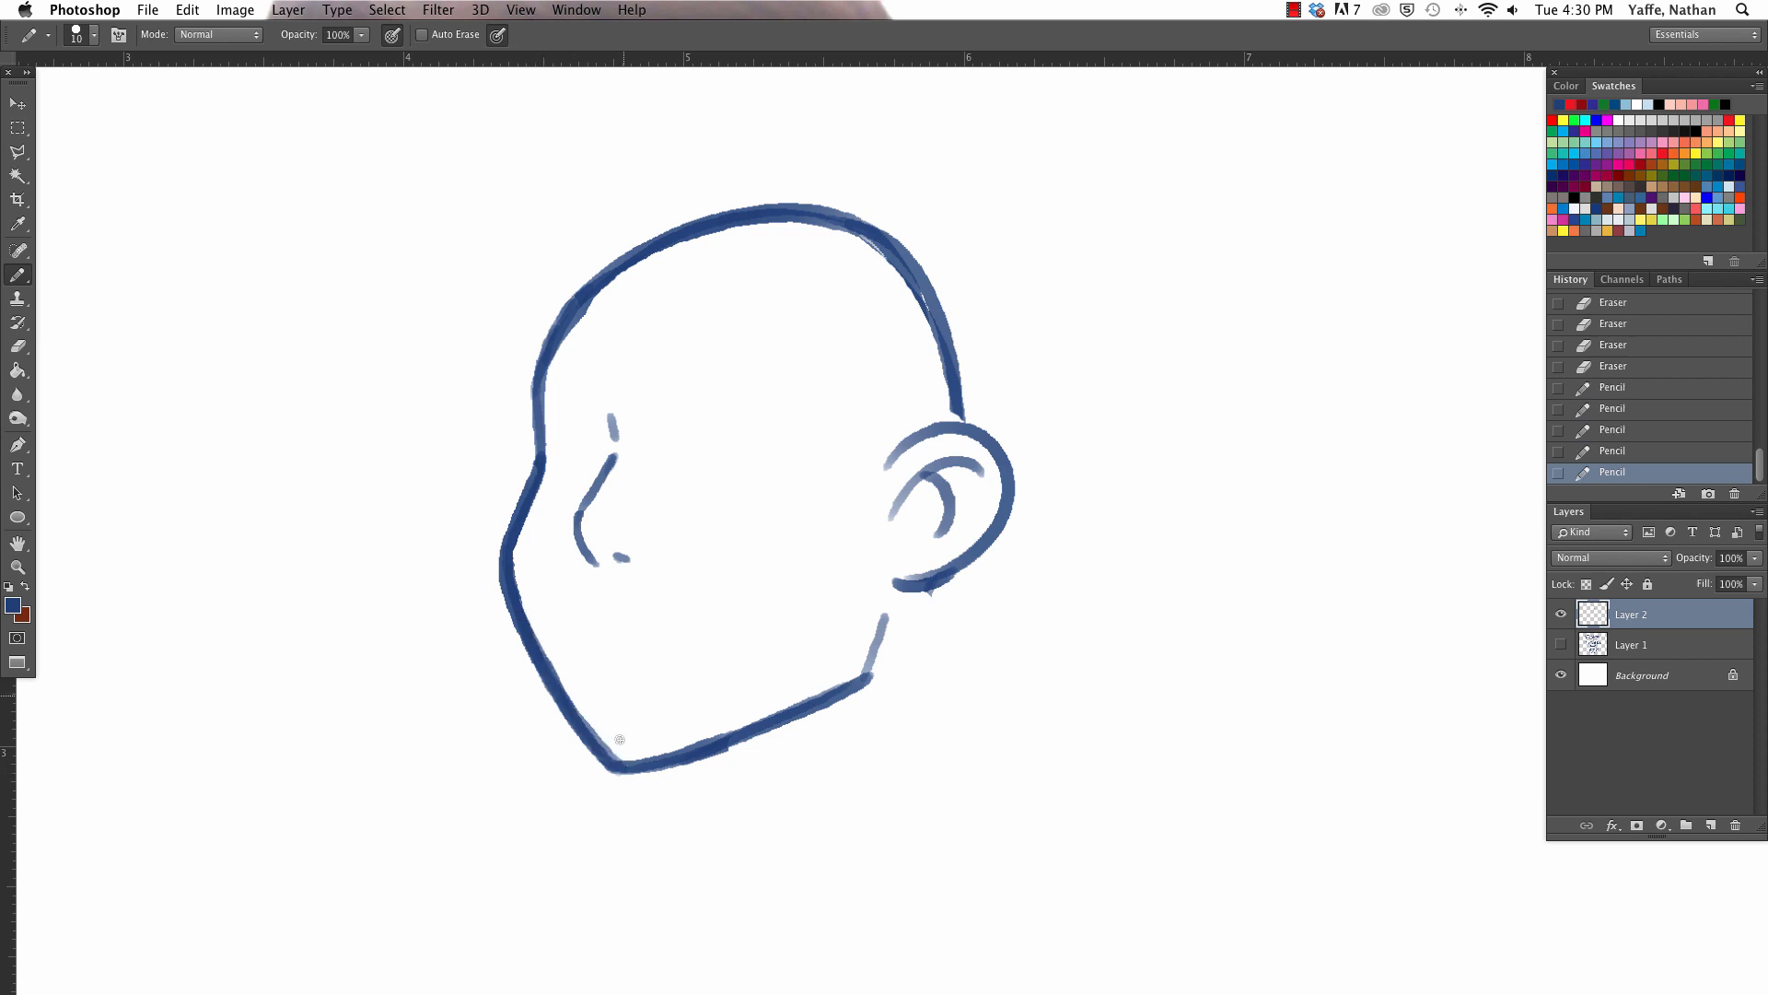
# - Draw two thick, angry eyebrows slanting toward the nose bridge and fill them in solid
pyautogui.moveTo(548, 343)
pyautogui.mouseDown()
pyautogui.moveTo(612, 419)
pyautogui.moveTo(663, 433)
pyautogui.moveTo(829, 348)
pyautogui.mouseUp()
pyautogui.press('super+z')
pyautogui.moveTo(665, 438); pyautogui.dragTo(827, 403)
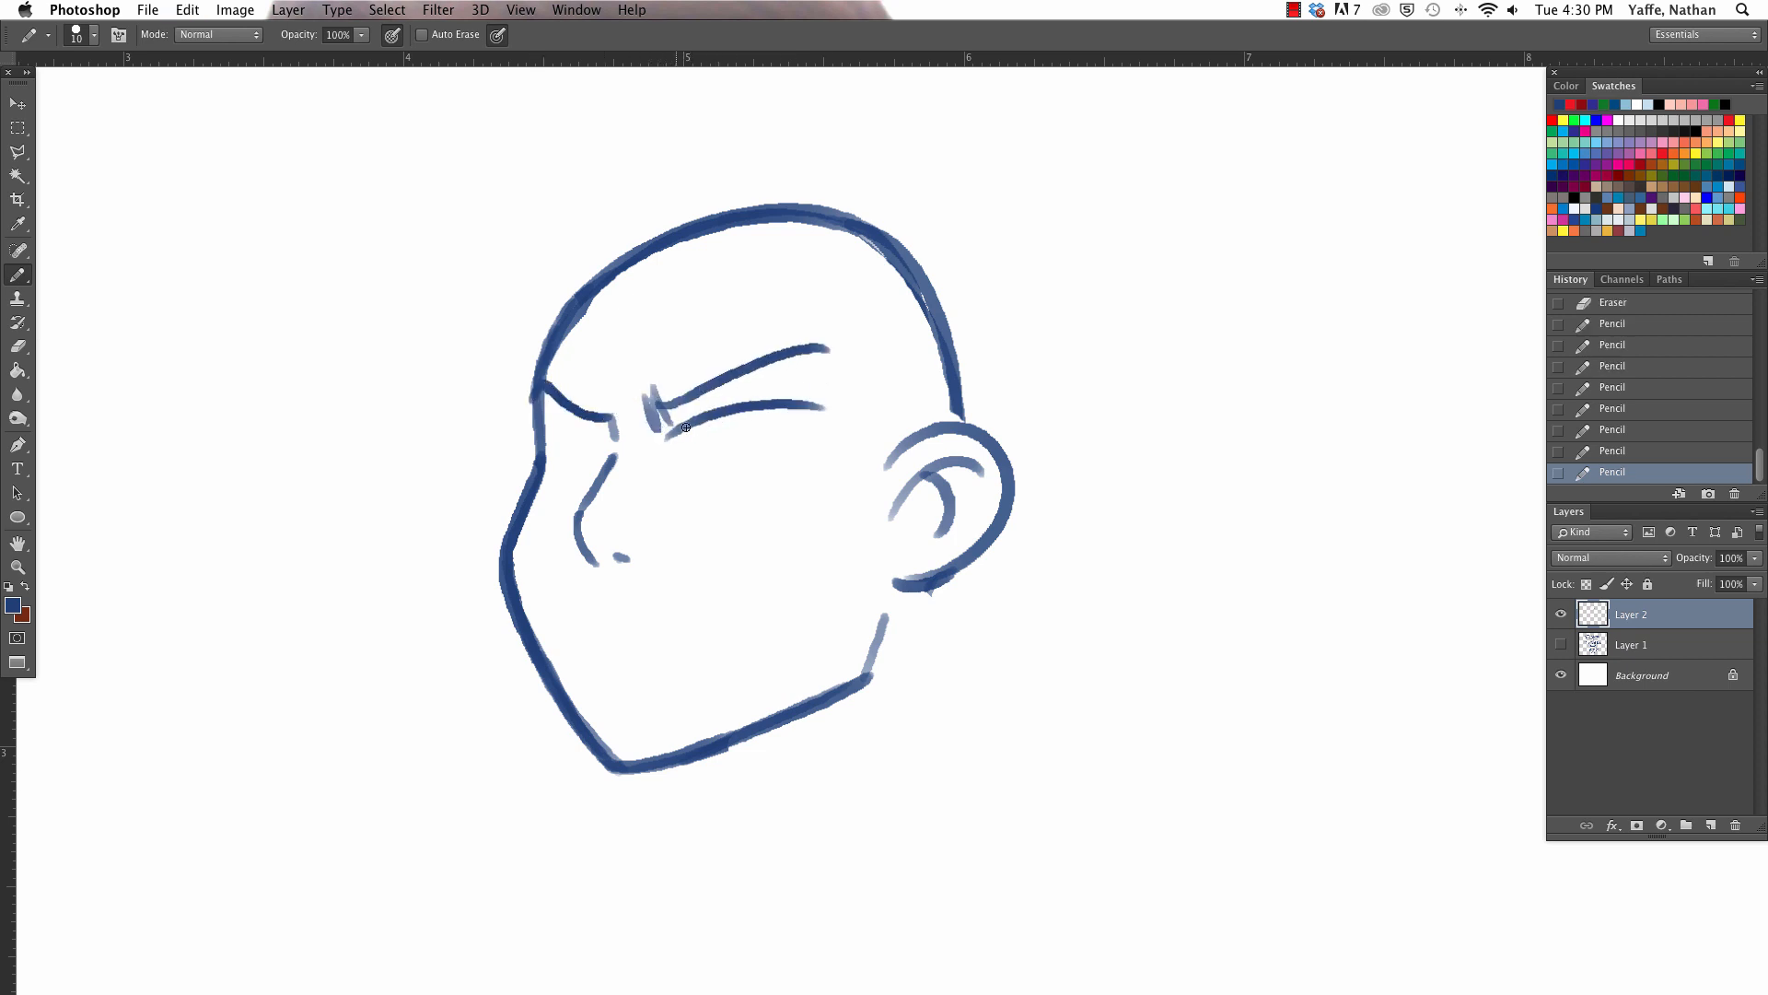
pyautogui.press('super+z')
pyautogui.moveTo(659, 428); pyautogui.dragTo(819, 380)
pyautogui.moveTo(536, 424); pyautogui.dragTo(617, 429)
pyautogui.moveTo(663, 416)
pyautogui.mouseDown()
pyautogui.moveTo(803, 366)
pyautogui.moveTo(839, 383)
pyautogui.mouseUp()
# - Add crease lines beside the near eyebrow's ends with an 8 px pencil and erase the first nose sketch
pyautogui.press('[')
pyautogui.press('[')
pyautogui.moveTo(845, 344); pyautogui.dragTo(847, 399)
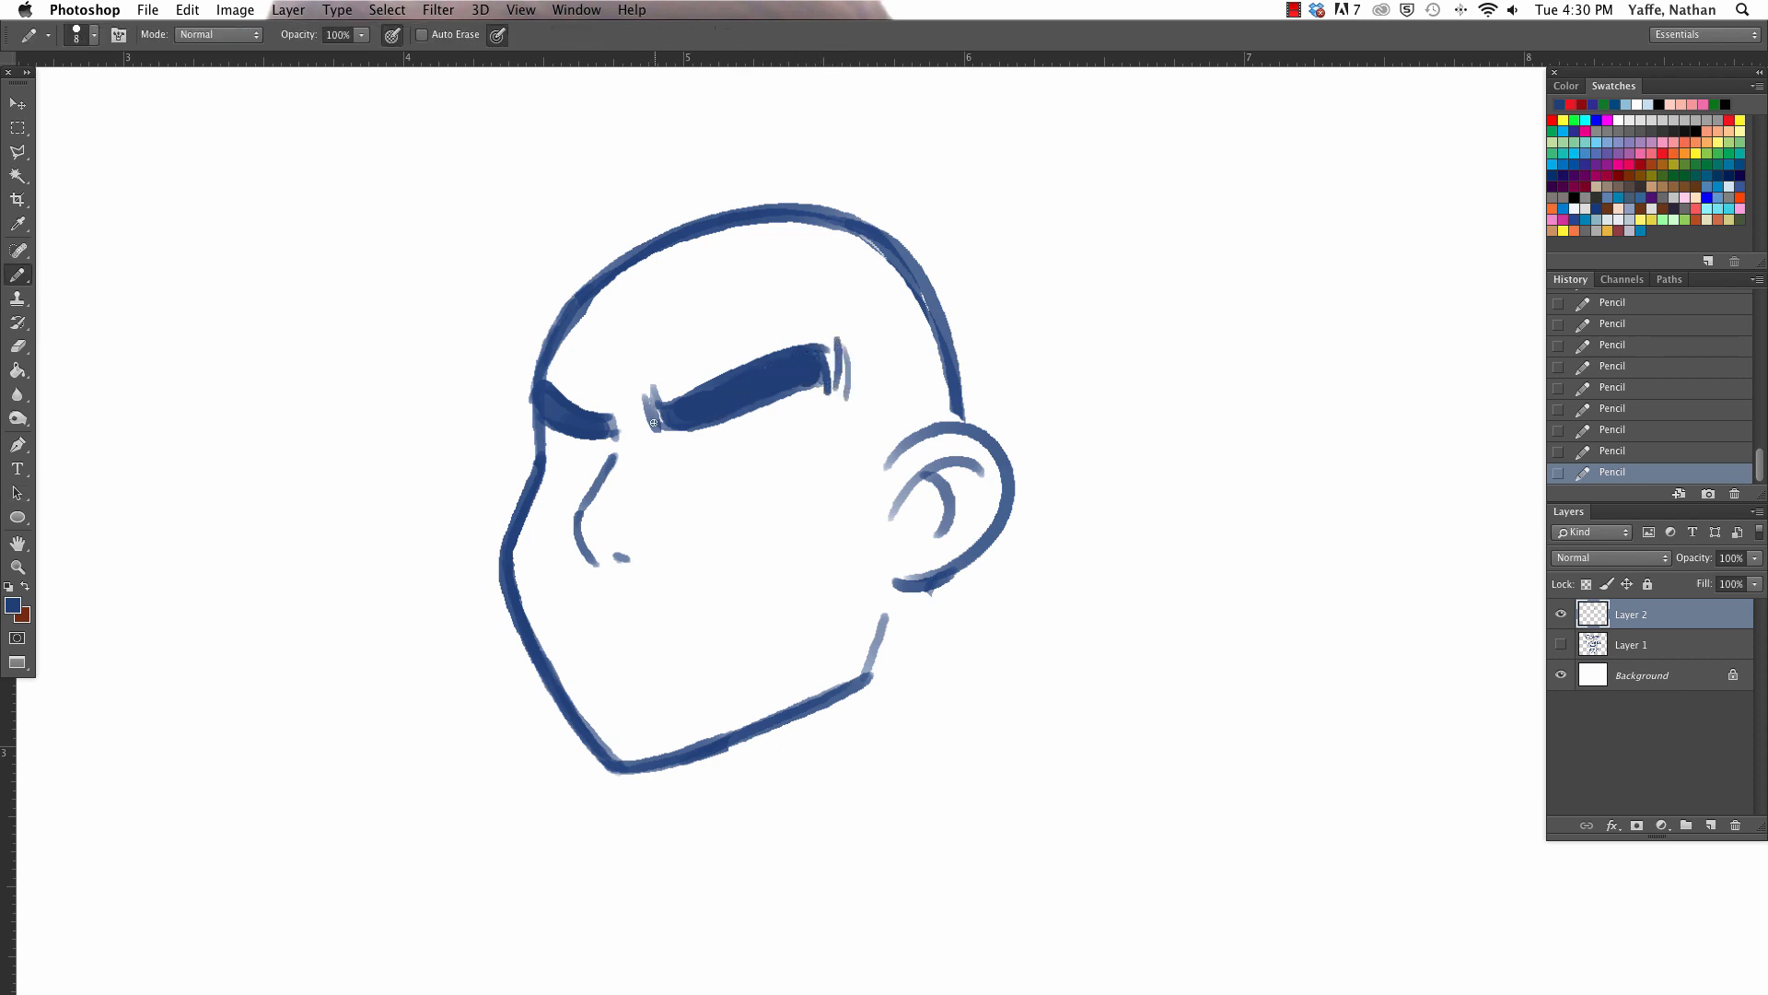
pyautogui.moveTo(632, 389)
pyautogui.mouseDown()
pyautogui.moveTo(639, 431)
pyautogui.moveTo(611, 454)
pyautogui.moveTo(600, 529)
pyautogui.moveTo(580, 504)
pyautogui.moveTo(640, 564)
pyautogui.mouseUp()
pyautogui.press('e')
pyautogui.press('b')
pyautogui.press('e')
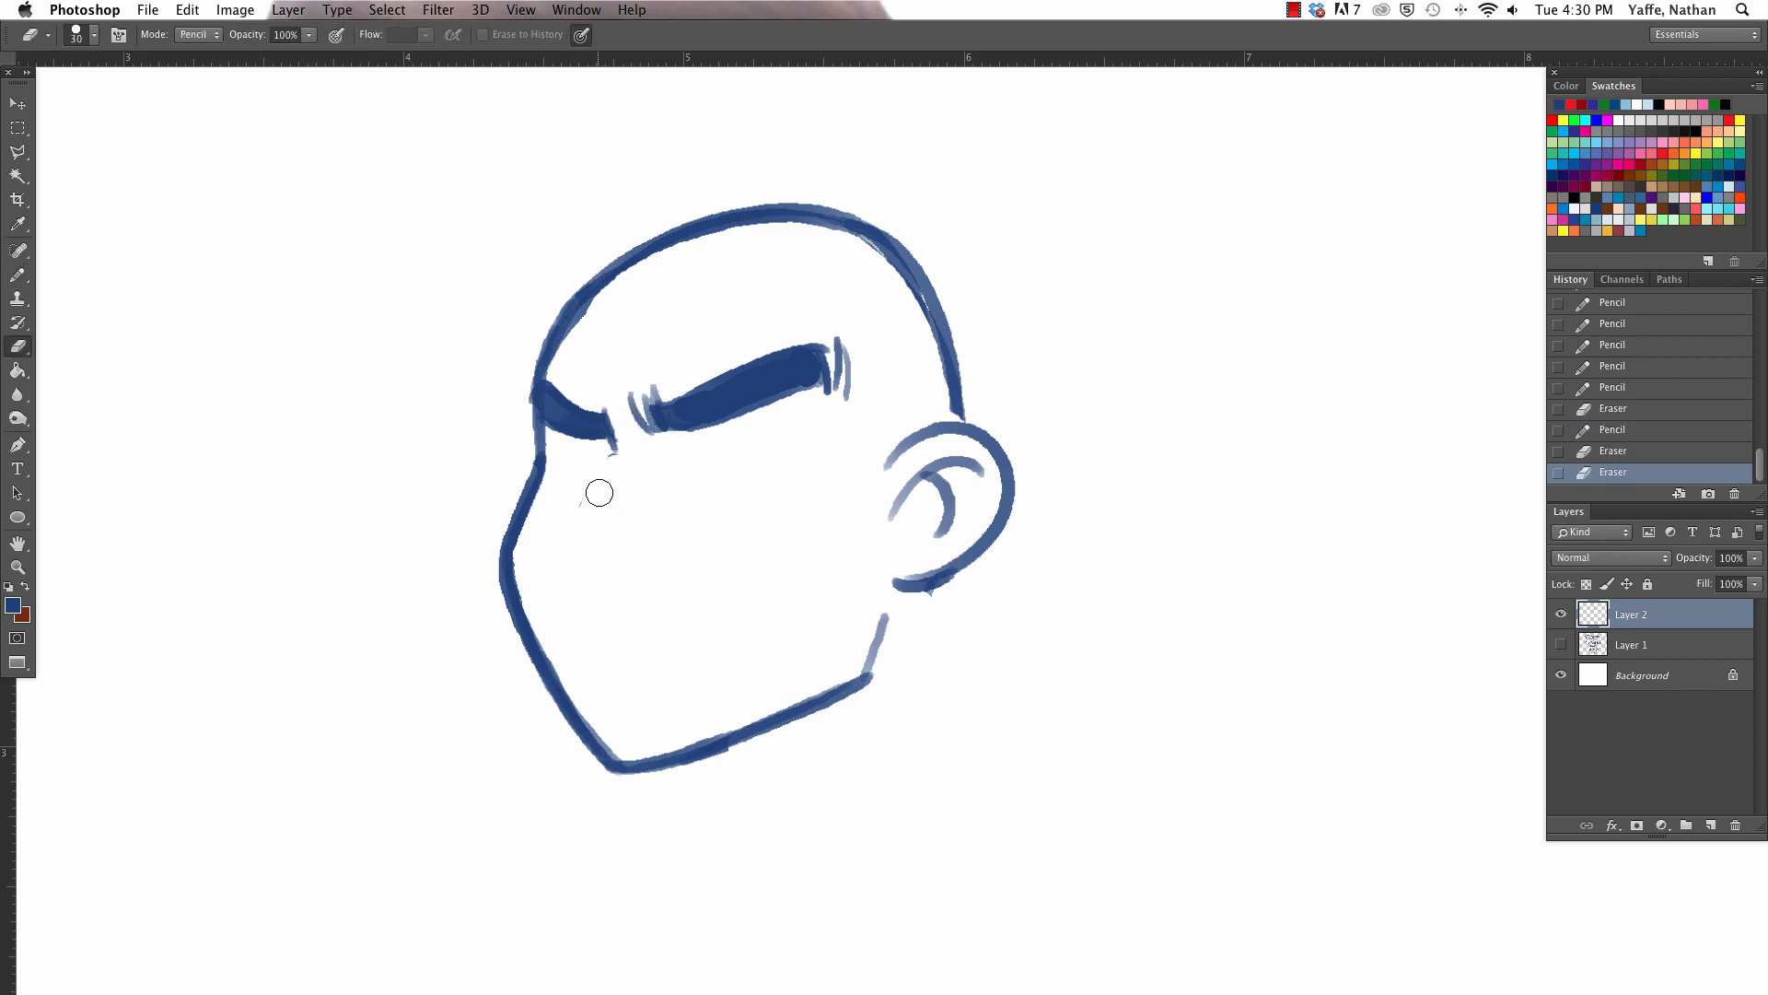
# - Redraw the nose with an angled bridge line, both nostrils and a short side line, undoing the unwanted strokes
pyautogui.press('b')
pyautogui.moveTo(608, 455); pyautogui.dragTo(610, 555)
pyautogui.moveTo(636, 495)
pyautogui.mouseDown()
pyautogui.moveTo(618, 551)
pyautogui.moveTo(577, 557)
pyautogui.moveTo(636, 551)
pyautogui.mouseUp()
pyautogui.press('super+alt+z')
pyautogui.press('super+alt+z')
pyautogui.moveTo(644, 528)
pyautogui.mouseDown()
pyautogui.moveTo(652, 546)
pyautogui.moveTo(571, 556)
pyautogui.moveTo(613, 444)
pyautogui.mouseUp()
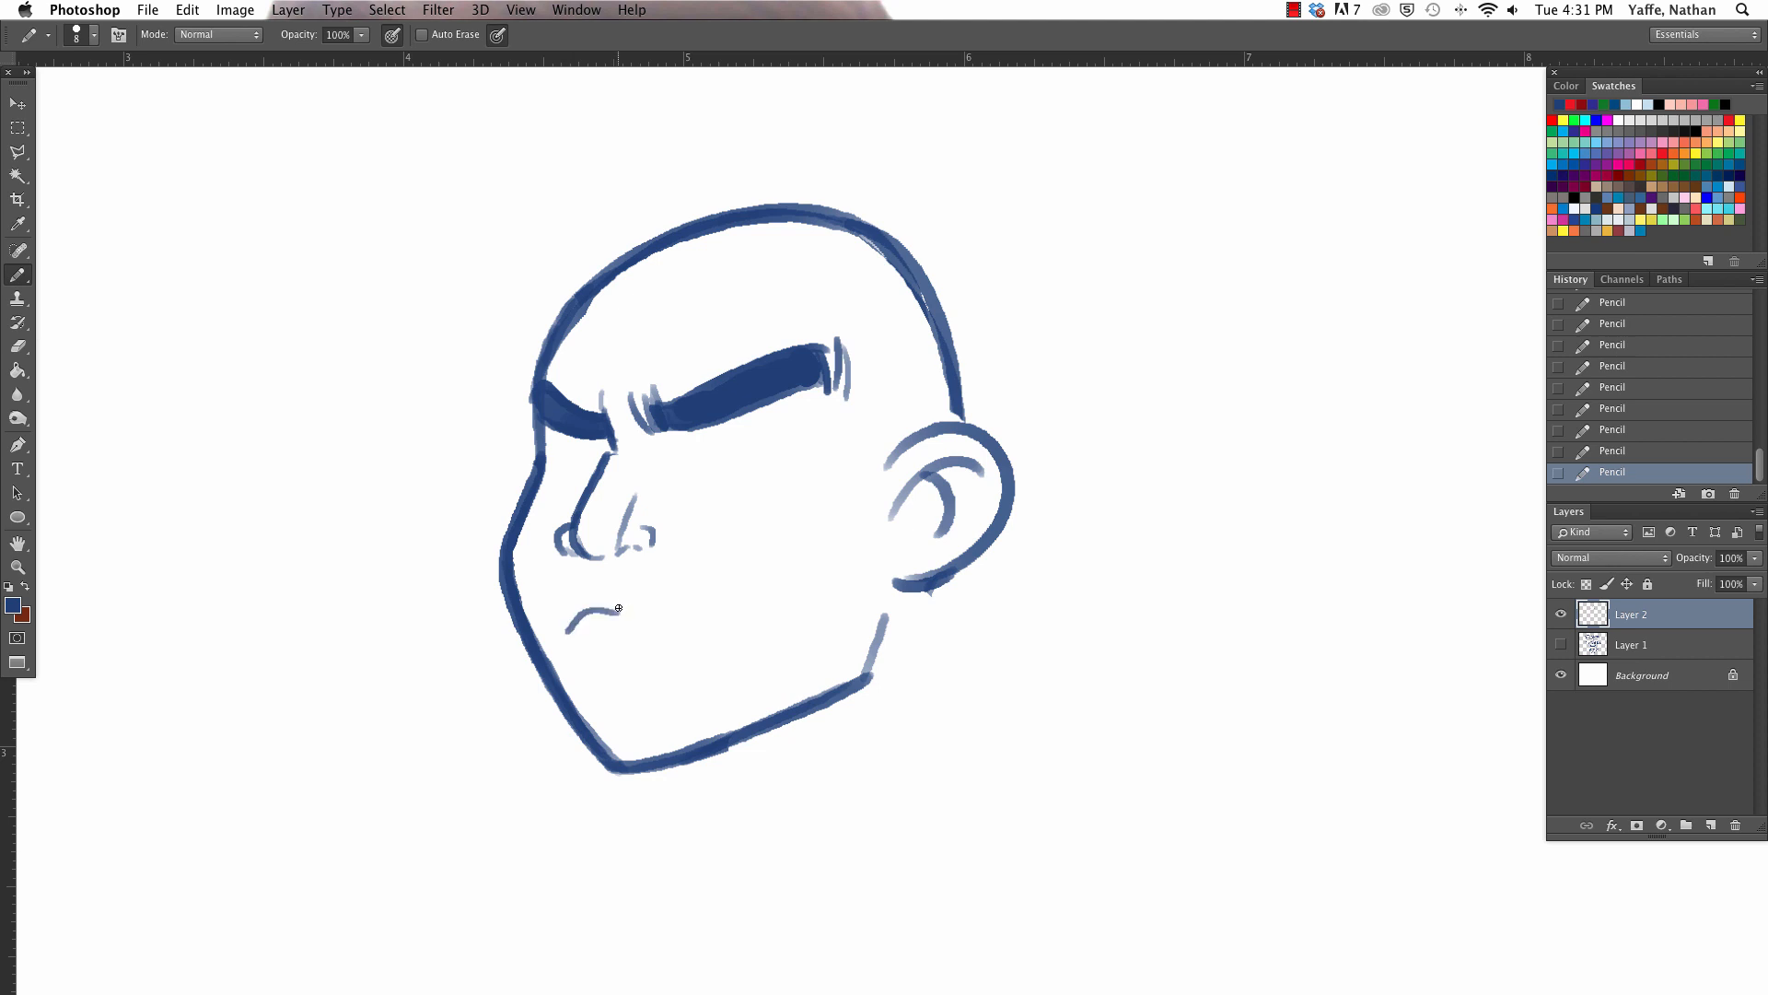
# - Sketch the frowning mouth with upper and lower lip lines, extend the nostril creases and trim the mouth corner
pyautogui.moveTo(623, 606); pyautogui.dragTo(727, 608)
pyautogui.moveTo(570, 631)
pyautogui.mouseDown()
pyautogui.moveTo(621, 604)
pyautogui.moveTo(734, 616)
pyautogui.mouseUp()
pyautogui.moveTo(641, 528); pyautogui.dragTo(700, 555)
pyautogui.moveTo(583, 642); pyautogui.dragTo(675, 623)
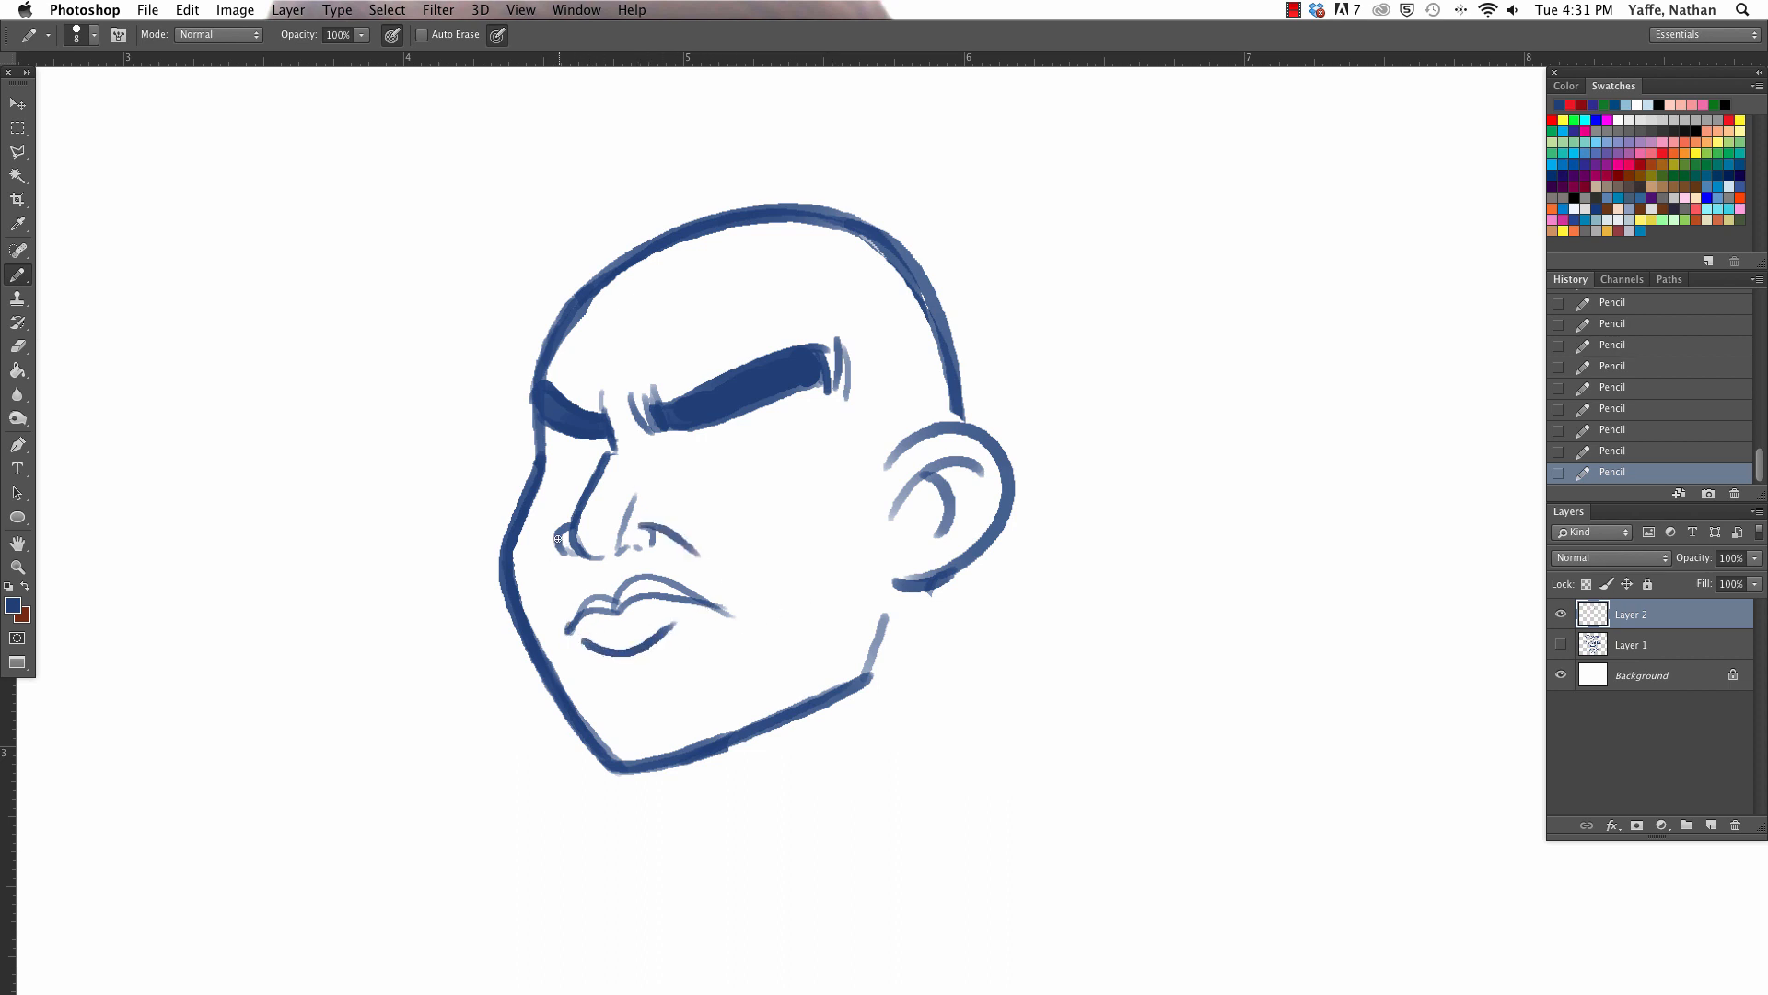
pyautogui.moveTo(559, 532); pyautogui.dragTo(555, 578)
pyautogui.press('e')
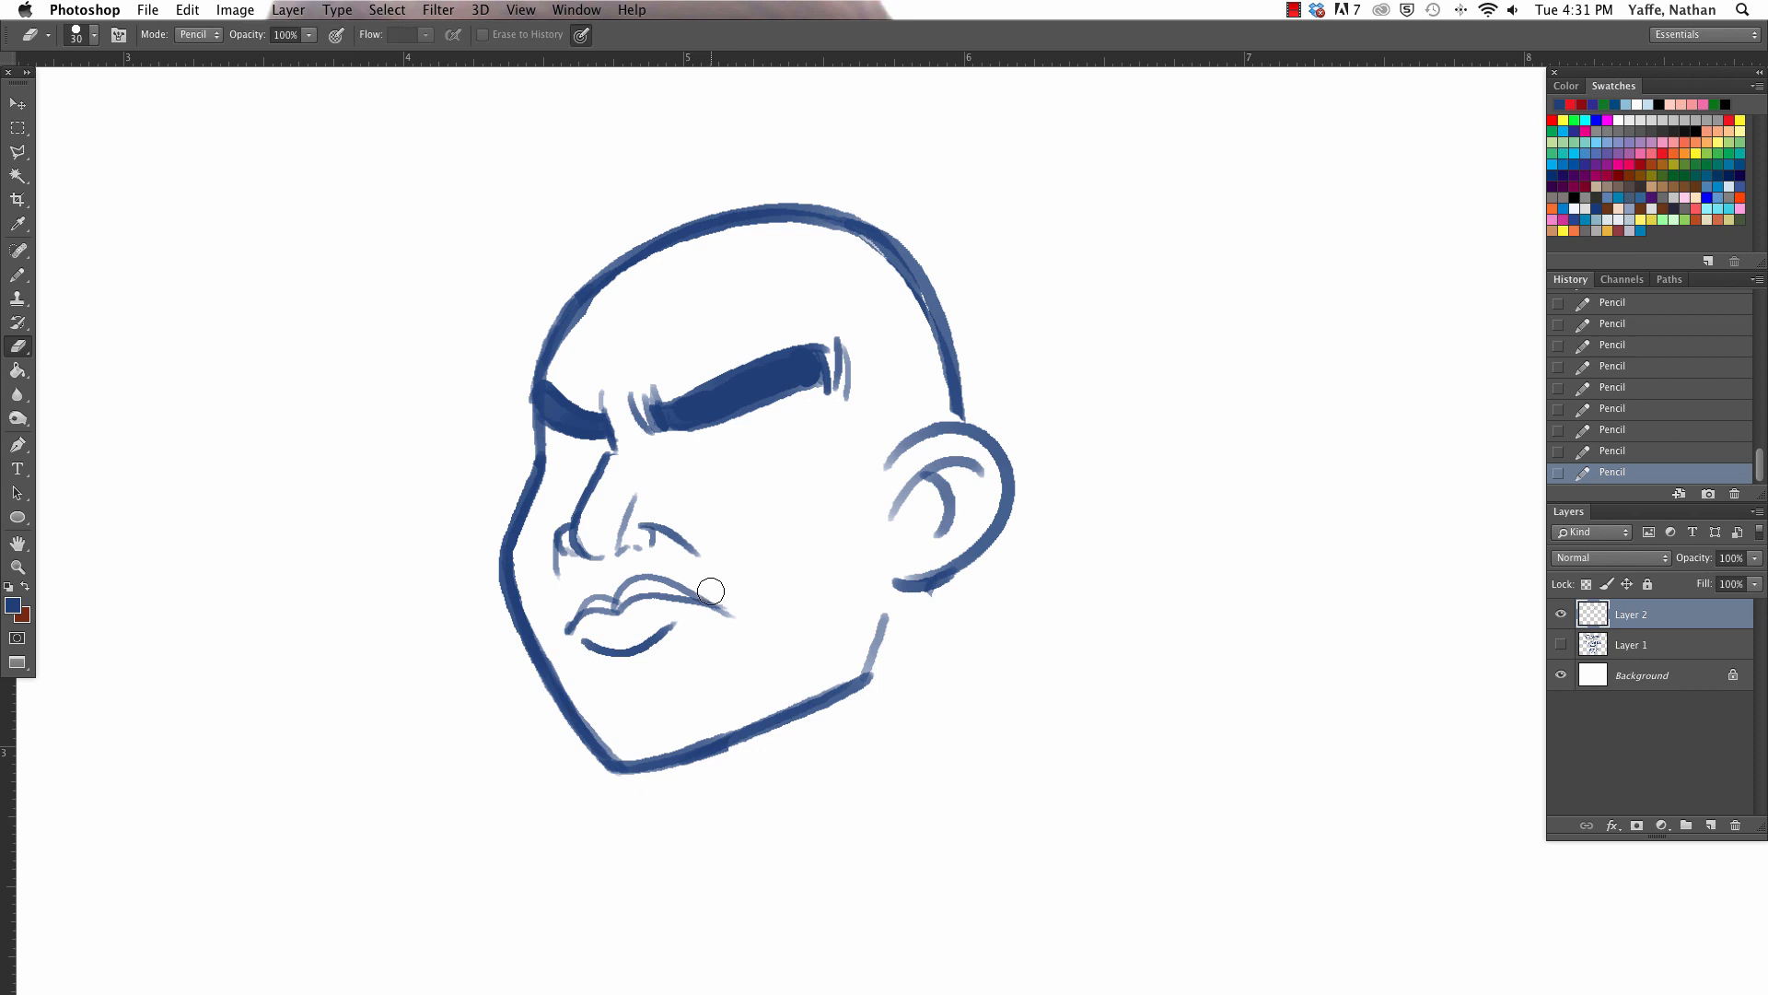
pyautogui.moveTo(727, 612); pyautogui.dragTo(707, 593)
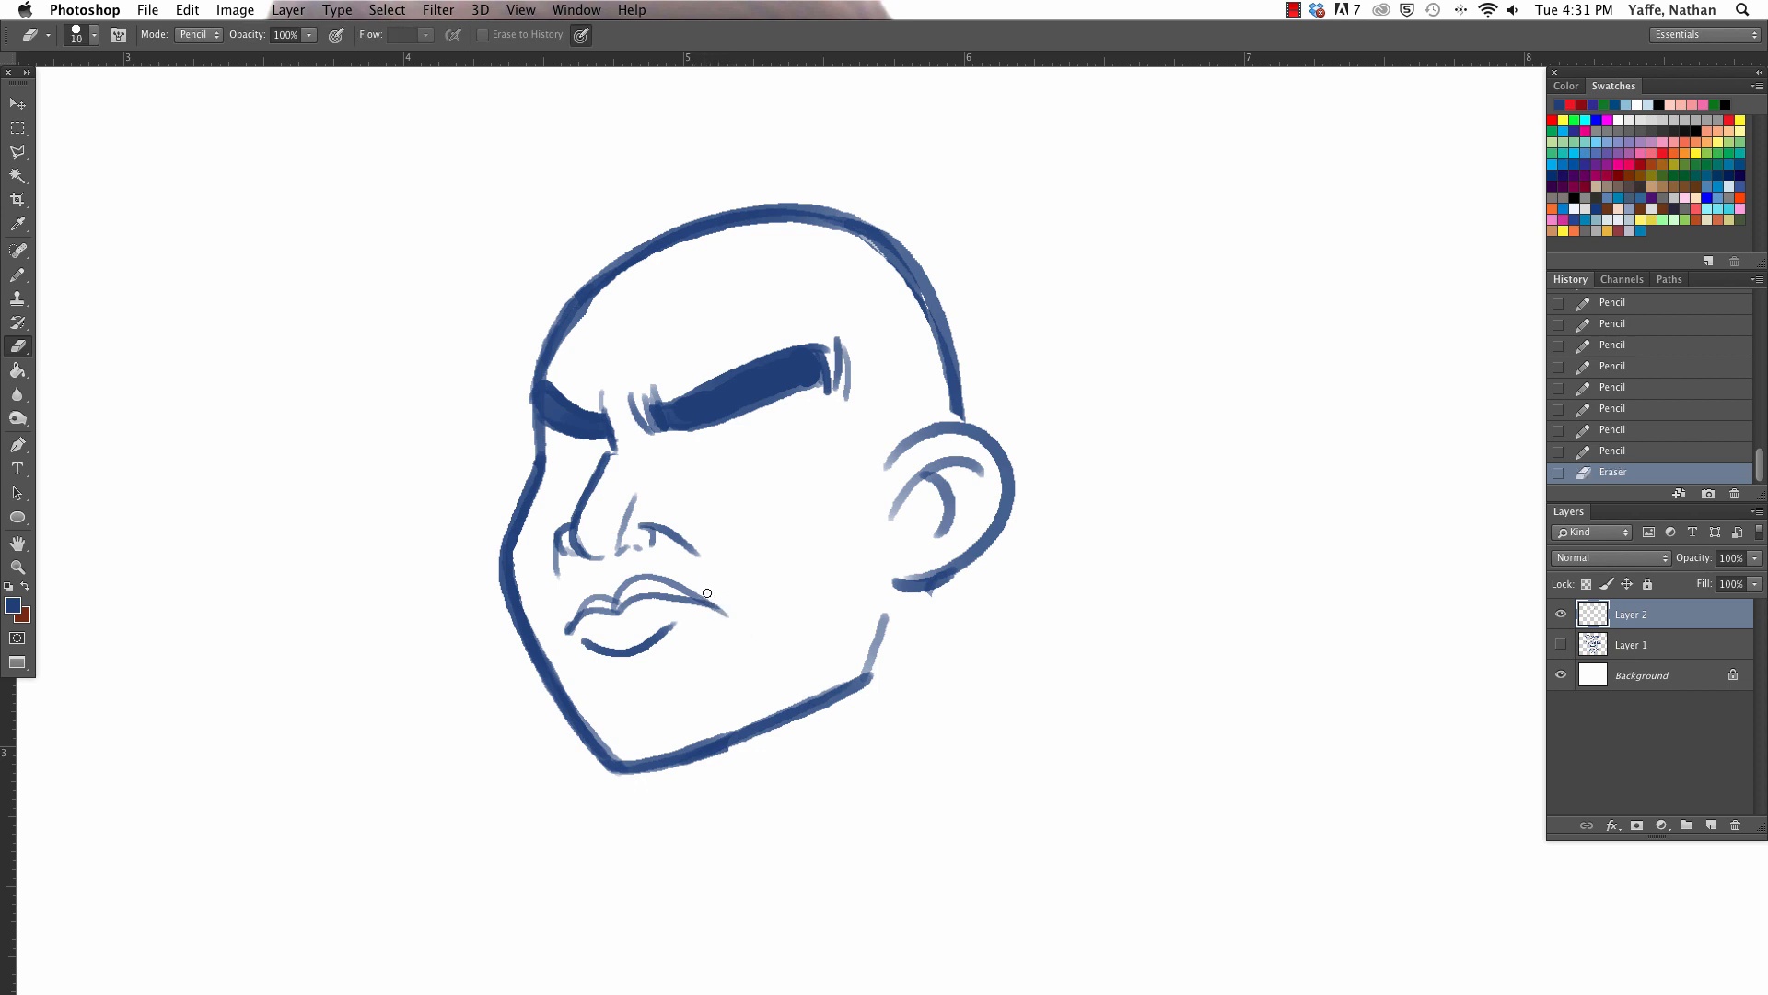
# - Thicken and shade the upper lip with a larger pencil, and clean up the lip edges with the eraser
pyautogui.press('b')
pyautogui.press(']')
pyautogui.press(']')
pyautogui.moveTo(589, 609)
pyautogui.mouseDown()
pyautogui.moveTo(635, 593)
pyautogui.moveTo(708, 618)
pyautogui.mouseUp()
pyautogui.press('e')
pyautogui.click(654, 600)
pyautogui.click(634, 605)
pyautogui.click(580, 642)
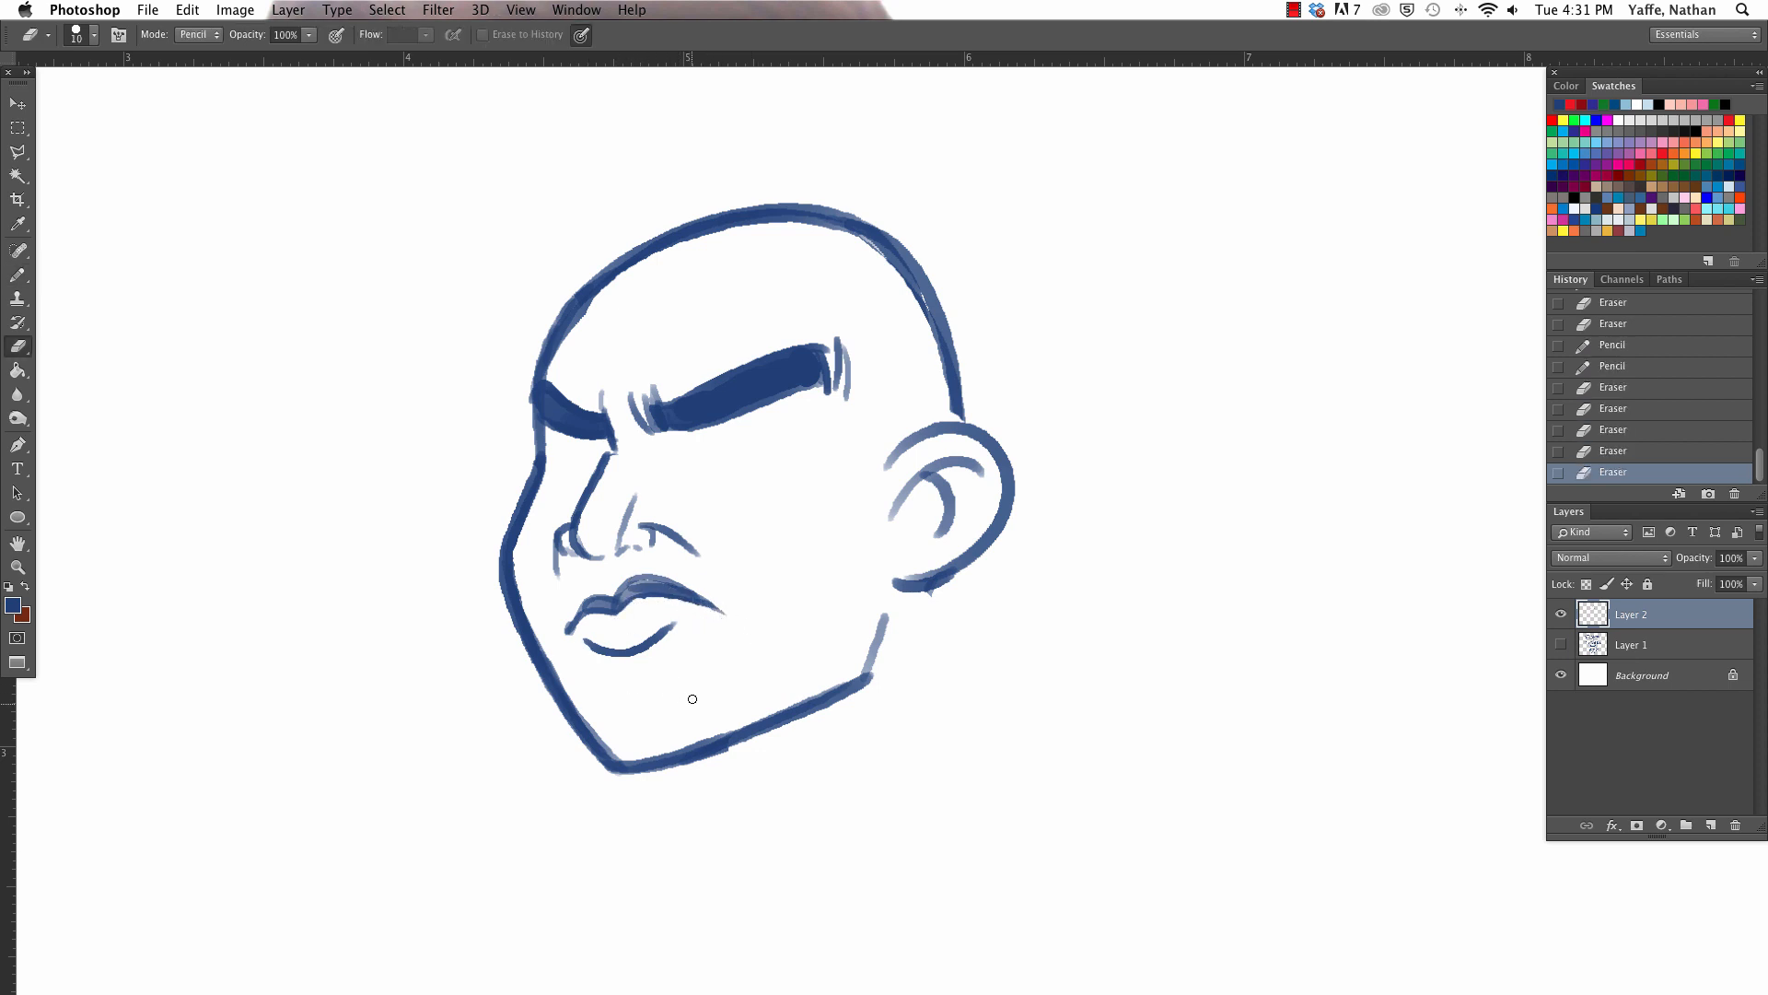
# - Select the mouth with the Polygonal Lasso, move it slightly toward the chin and ear, and deselect it
pyautogui.press('l')
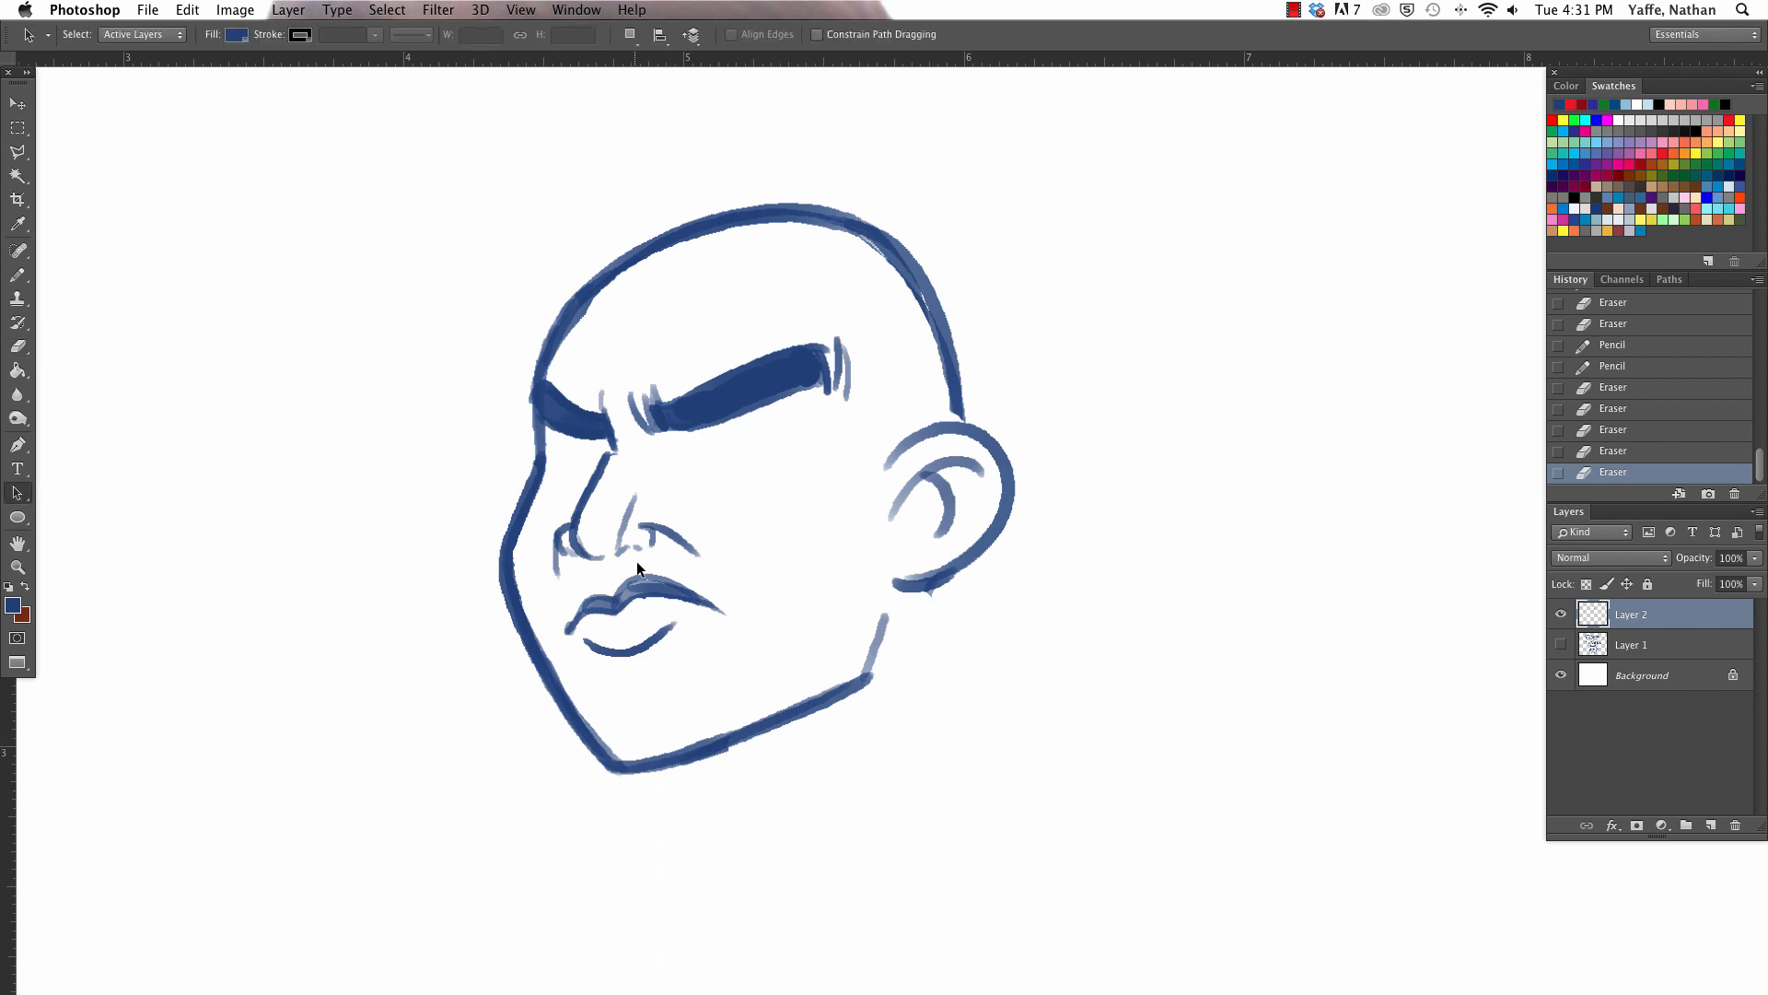
pyautogui.click(587, 572)
pyautogui.click(552, 614)
pyautogui.click(569, 670)
pyautogui.click(665, 714)
pyautogui.click(760, 637)
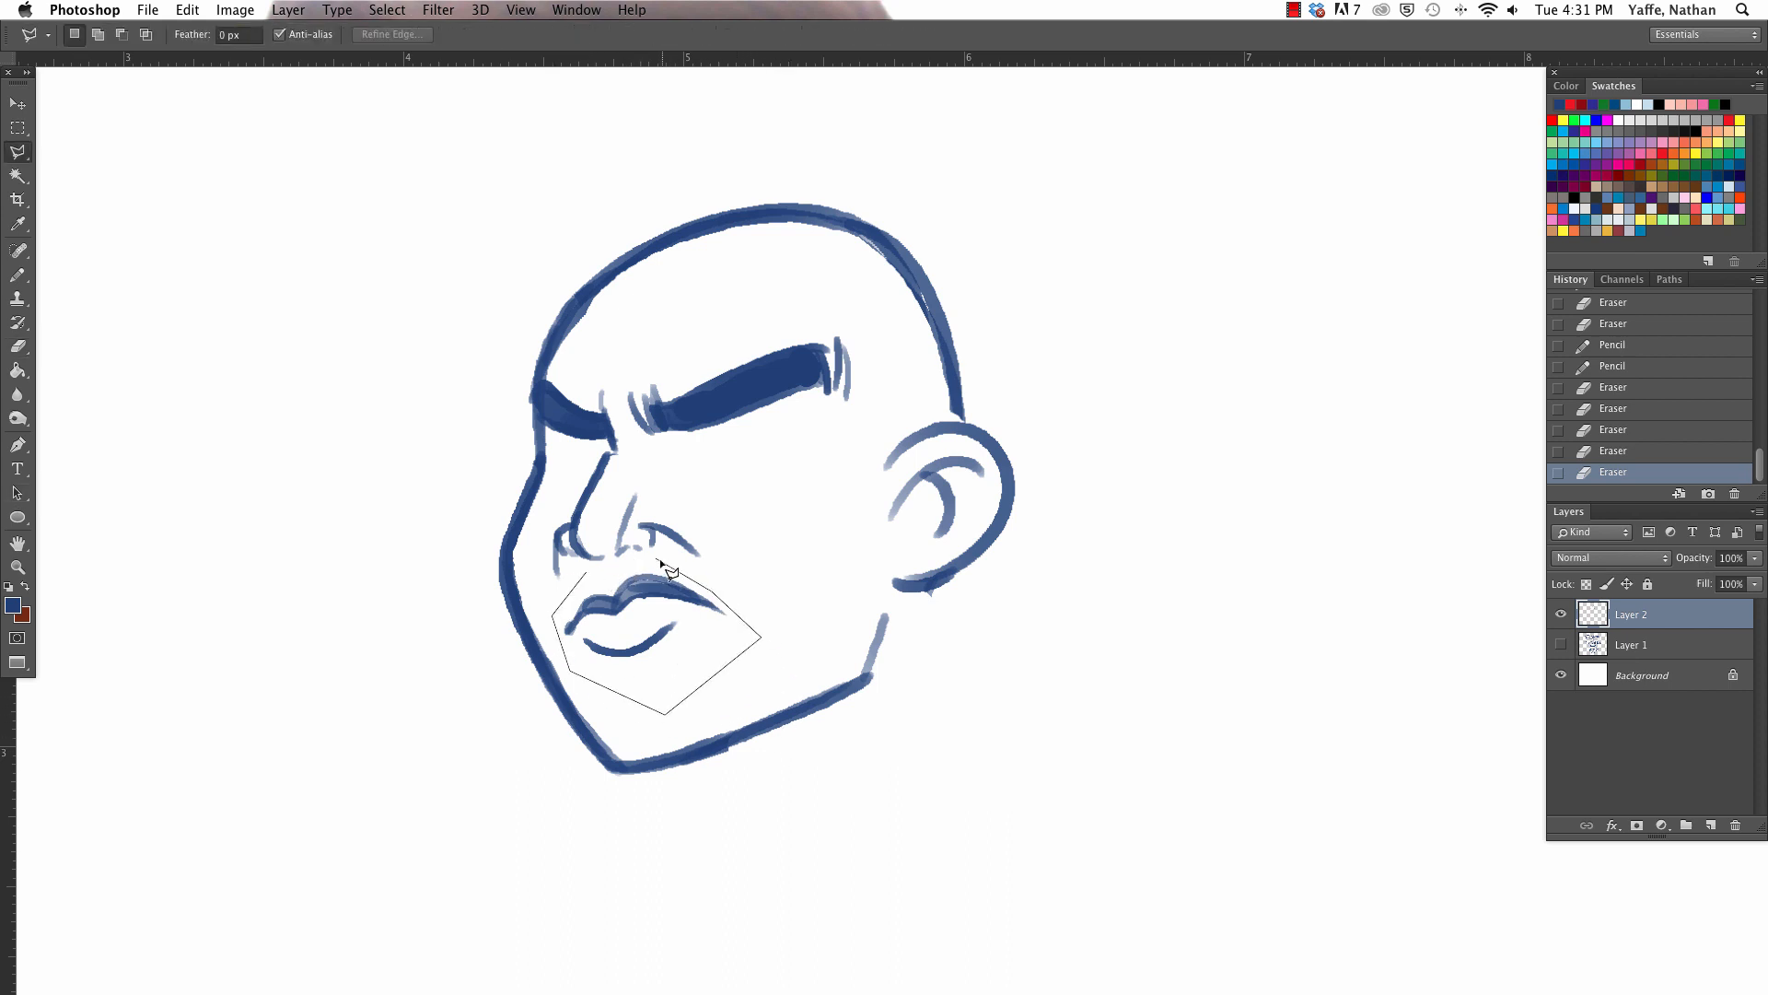
pyautogui.click(588, 573)
pyautogui.press('v')
pyautogui.moveTo(675, 606); pyautogui.dragTo(676, 610)
pyautogui.press('a')
pyautogui.press('v')
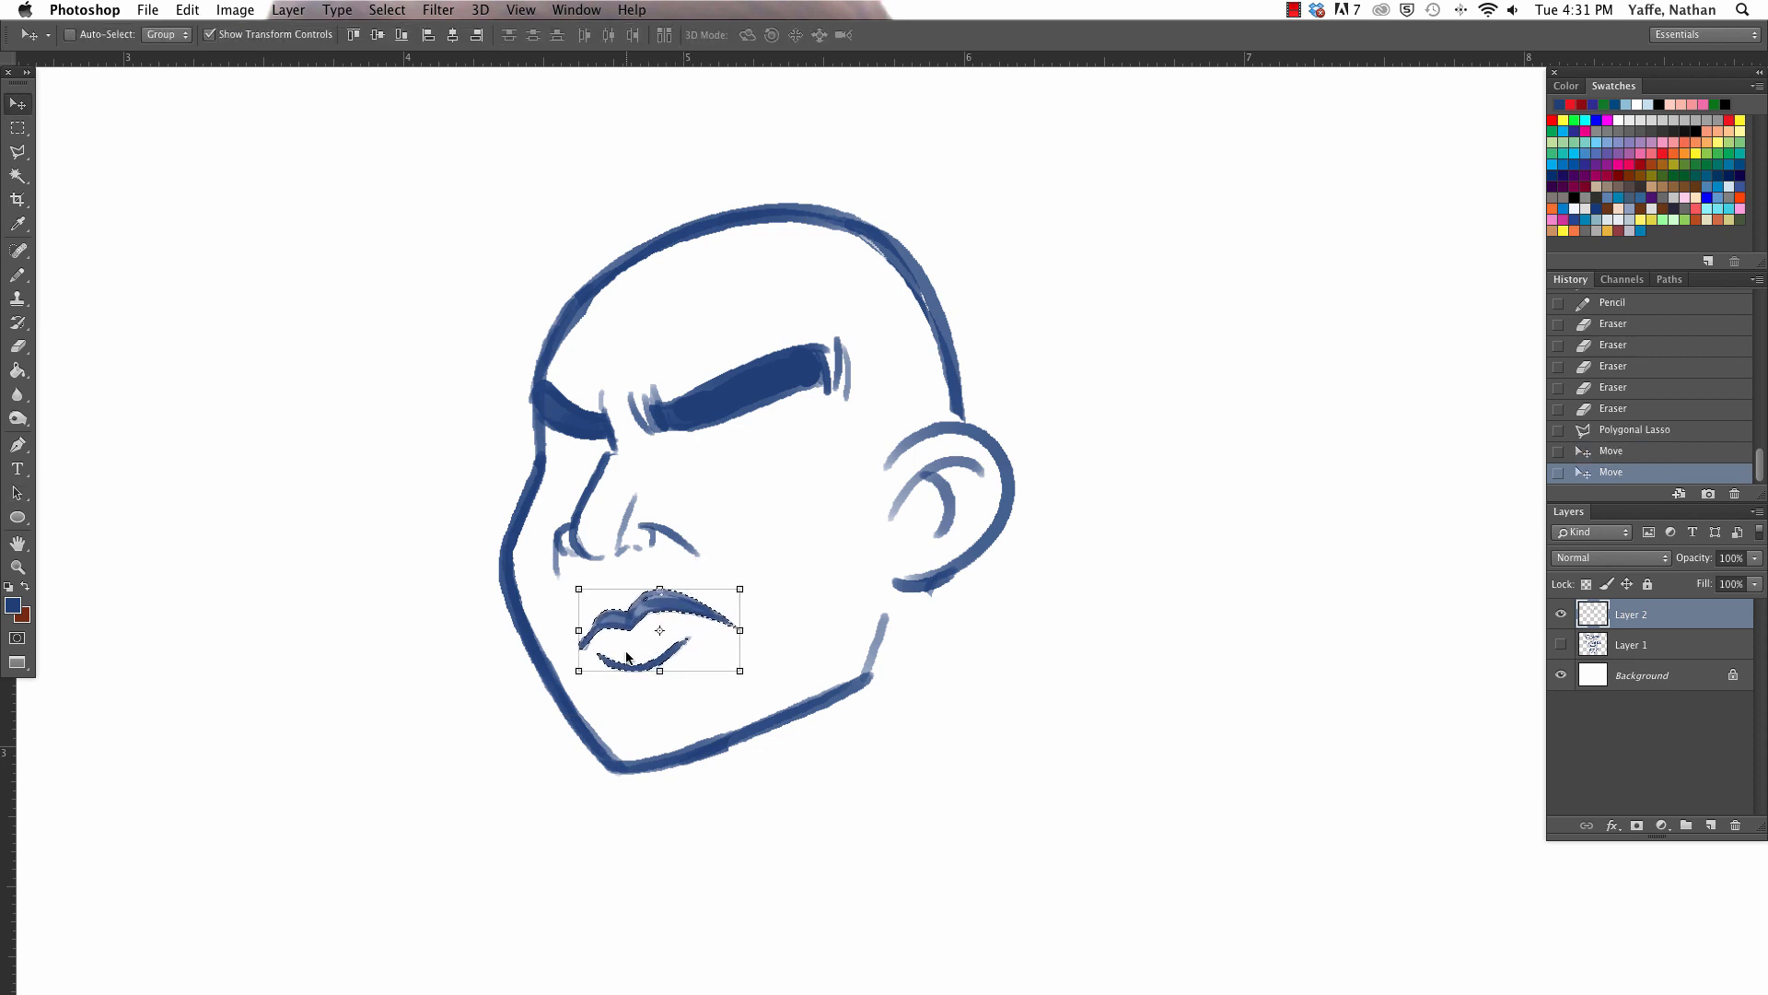
pyautogui.press('super+d')
# - Erase the stray line end below the far nostril
pyautogui.press('e')
pyautogui.moveTo(555, 577)
pyautogui.mouseDown()
pyautogui.moveTo(553, 550)
pyautogui.moveTo(563, 603)
pyautogui.mouseUp()
pyautogui.press('b')
pyautogui.press('a')
pyautogui.press('super+z')
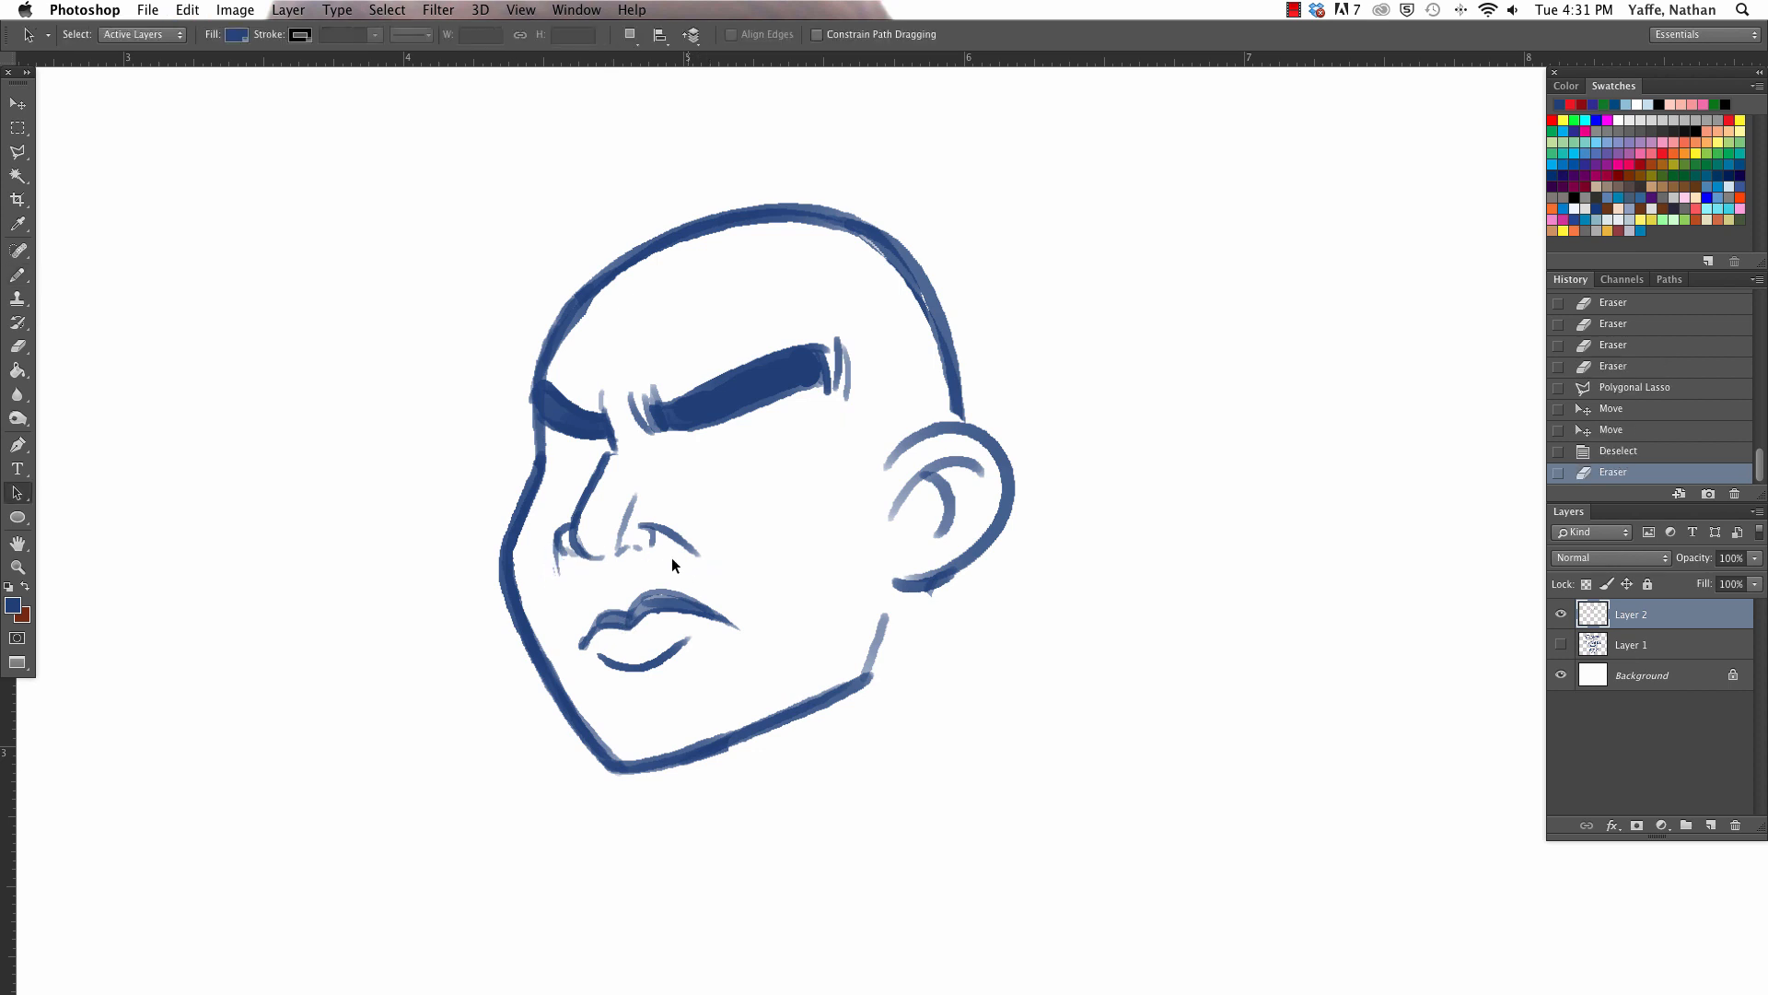
# - Draw a crease down from the far nostril and a short shadow line beneath the lower lip with a smaller pencil
pyautogui.press('b')
pyautogui.press('[')
pyautogui.moveTo(559, 574); pyautogui.dragTo(565, 603)
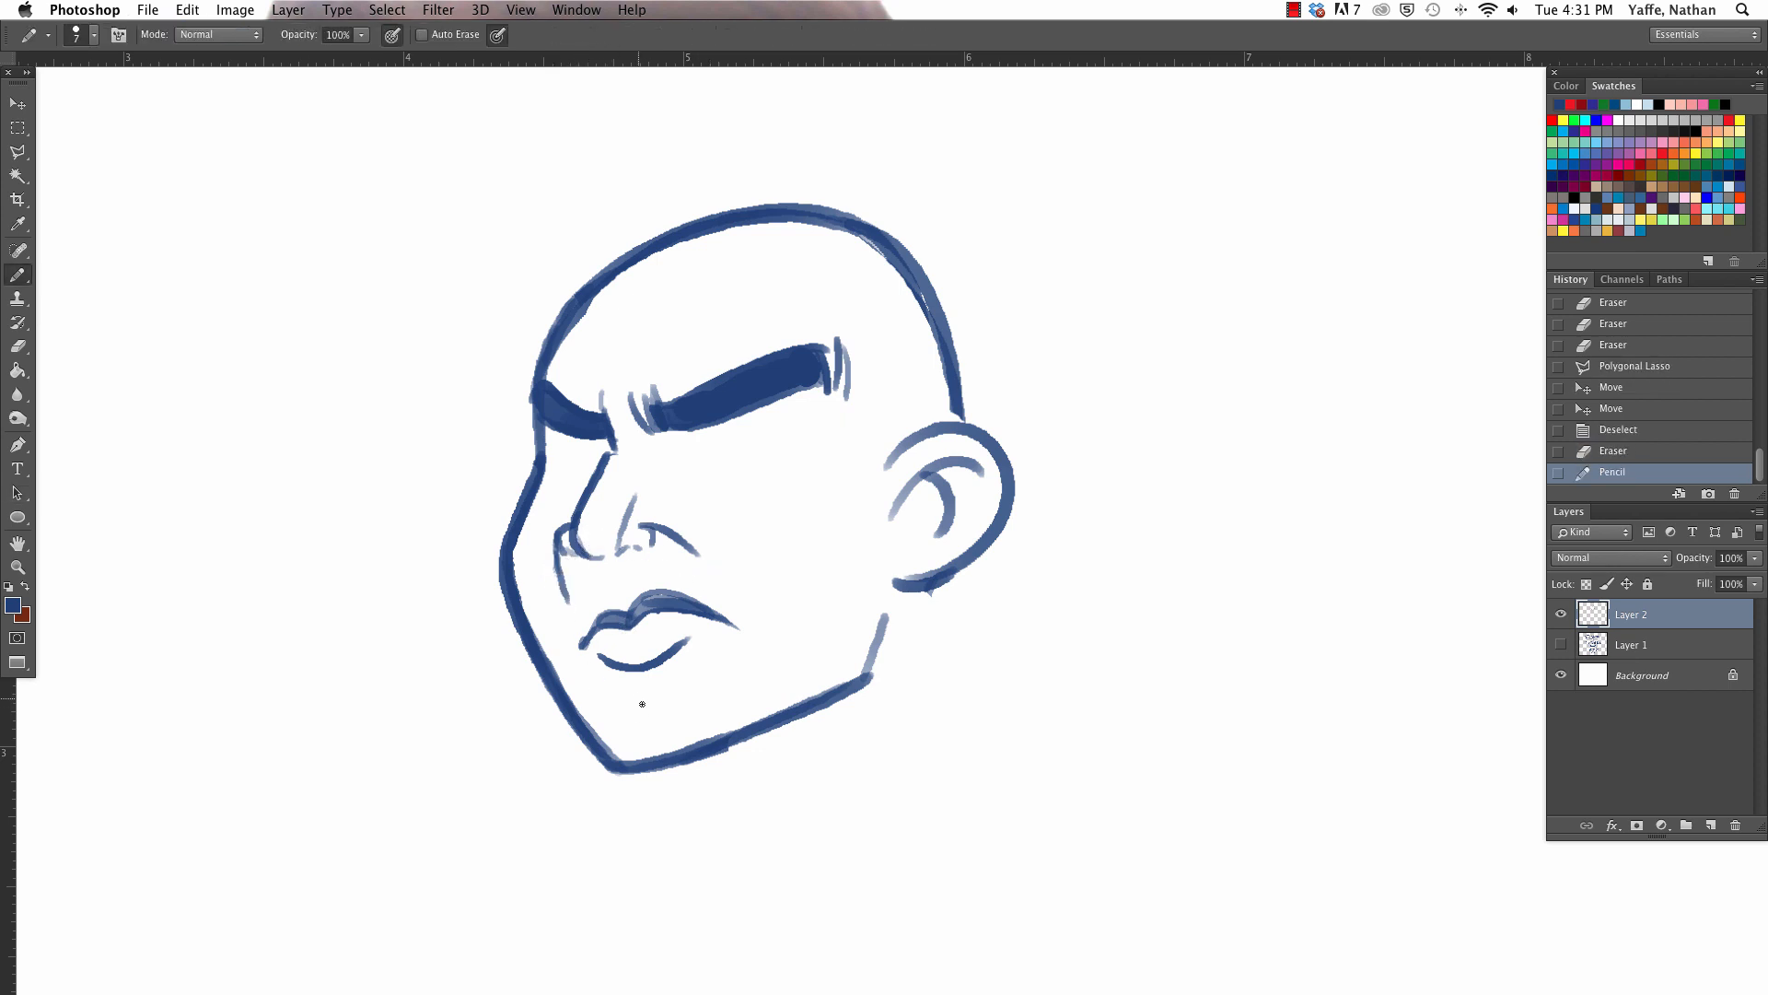
pyautogui.moveTo(608, 681); pyautogui.dragTo(622, 675)
# - Erase the outer edge of the far cheek and redraw its contour with a notch above the chin
pyautogui.press('e')
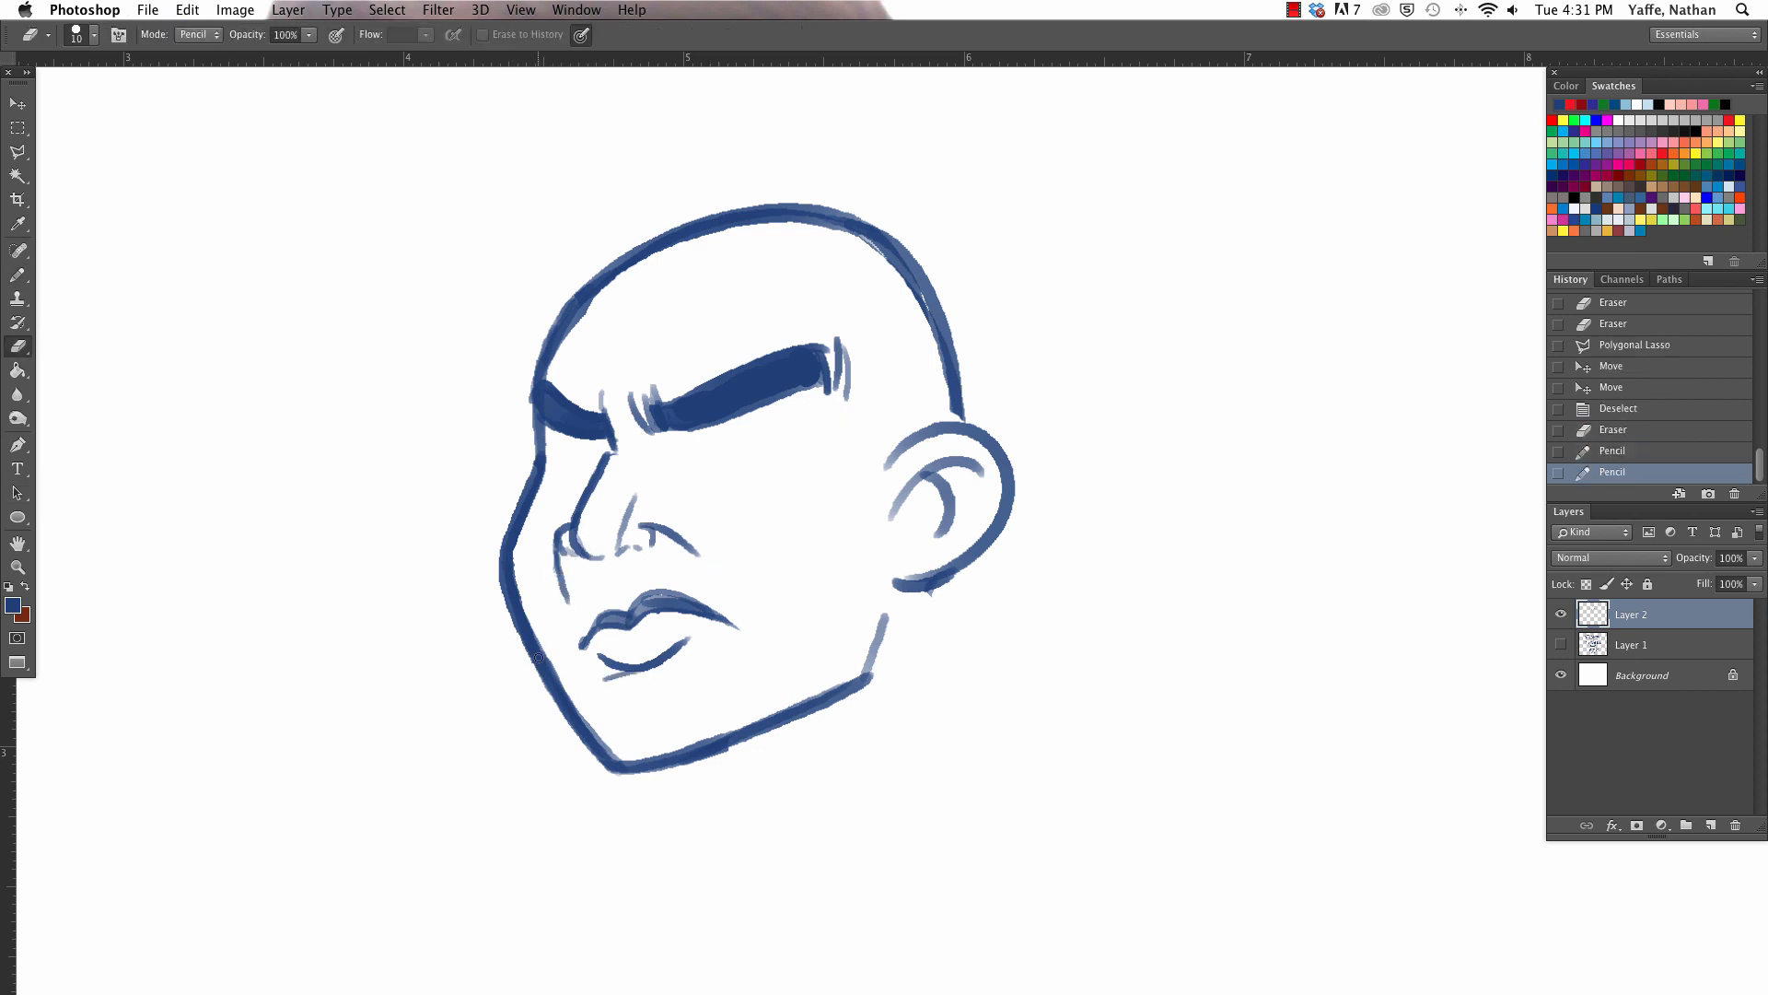
pyautogui.moveTo(506, 607); pyautogui.dragTo(578, 750)
pyautogui.press('b')
pyautogui.moveTo(502, 580); pyautogui.dragTo(578, 727)
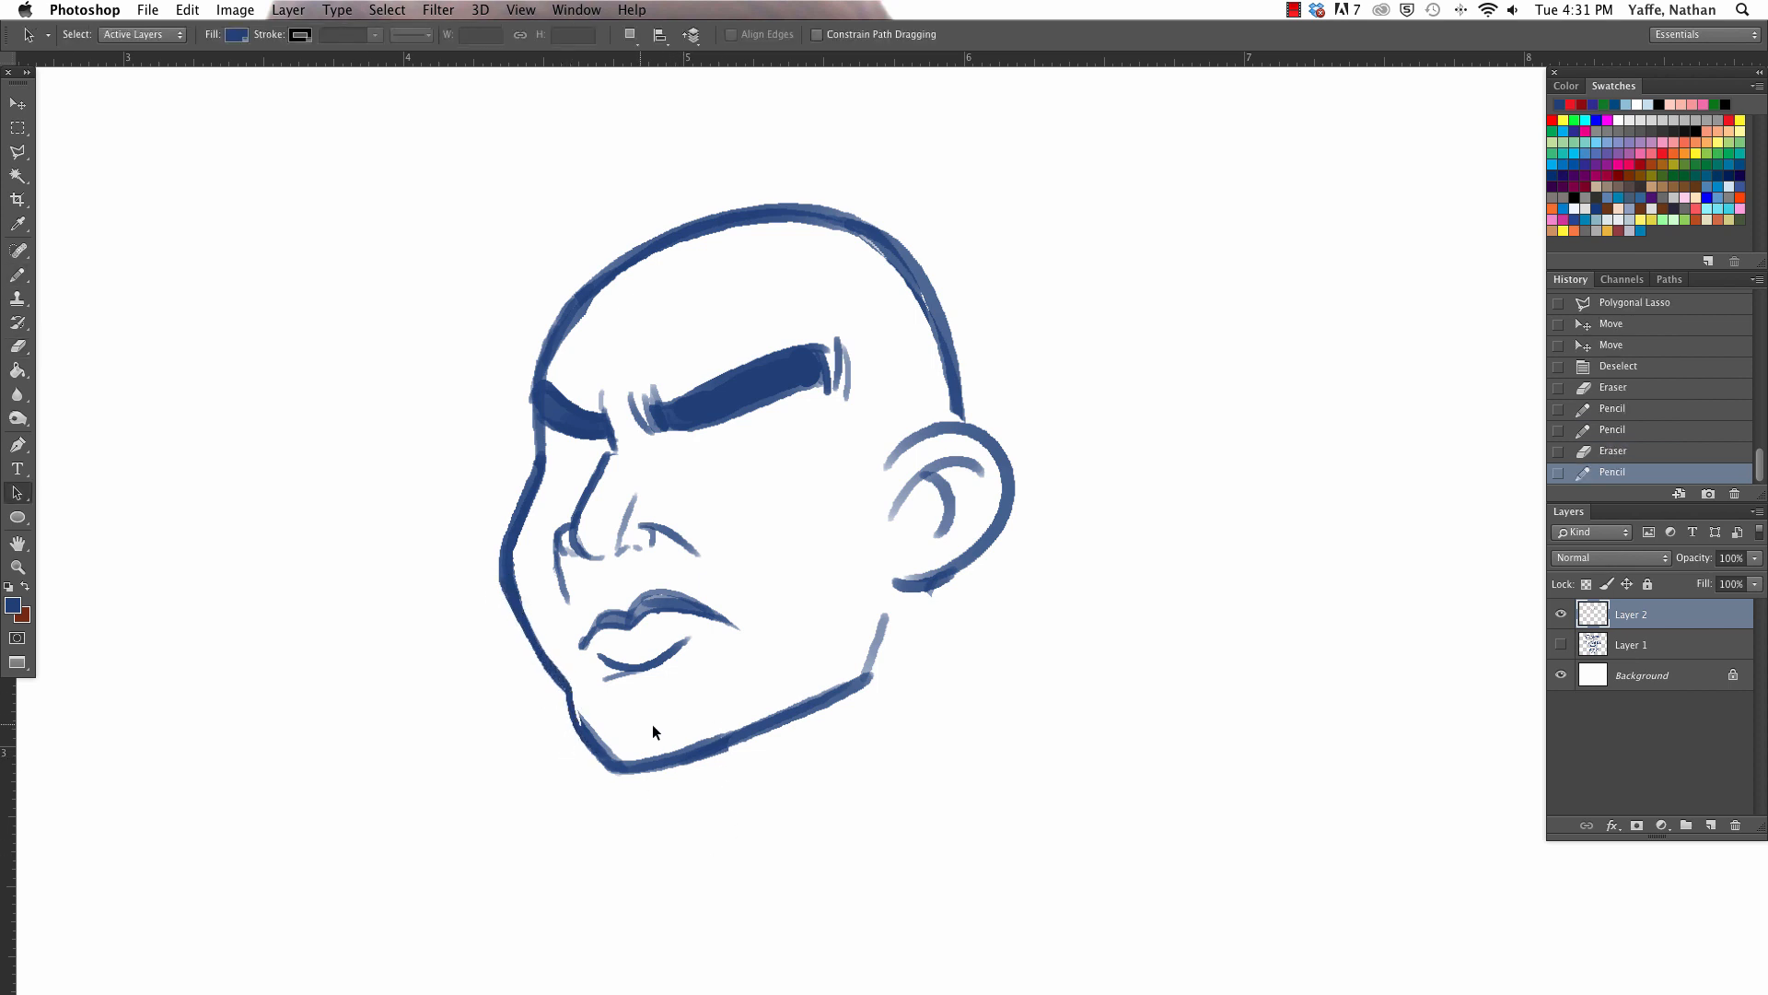
pyautogui.moveTo(502, 579)
pyautogui.mouseDown()
pyautogui.moveTo(582, 727)
pyautogui.moveTo(640, 768)
pyautogui.moveTo(800, 728)
pyautogui.mouseUp()
# - Round off the chin and the near jaw corner, redrawing the jawline up toward the ear and trimming its edges
pyautogui.press('e')
pyautogui.press('b')
pyautogui.press('e')
pyautogui.moveTo(894, 640)
pyautogui.mouseDown()
pyautogui.moveTo(857, 694)
pyautogui.moveTo(683, 752)
pyautogui.moveTo(853, 683)
pyautogui.moveTo(885, 598)
pyautogui.mouseUp()
pyautogui.press('b')
pyautogui.press('e')
pyautogui.press('b')
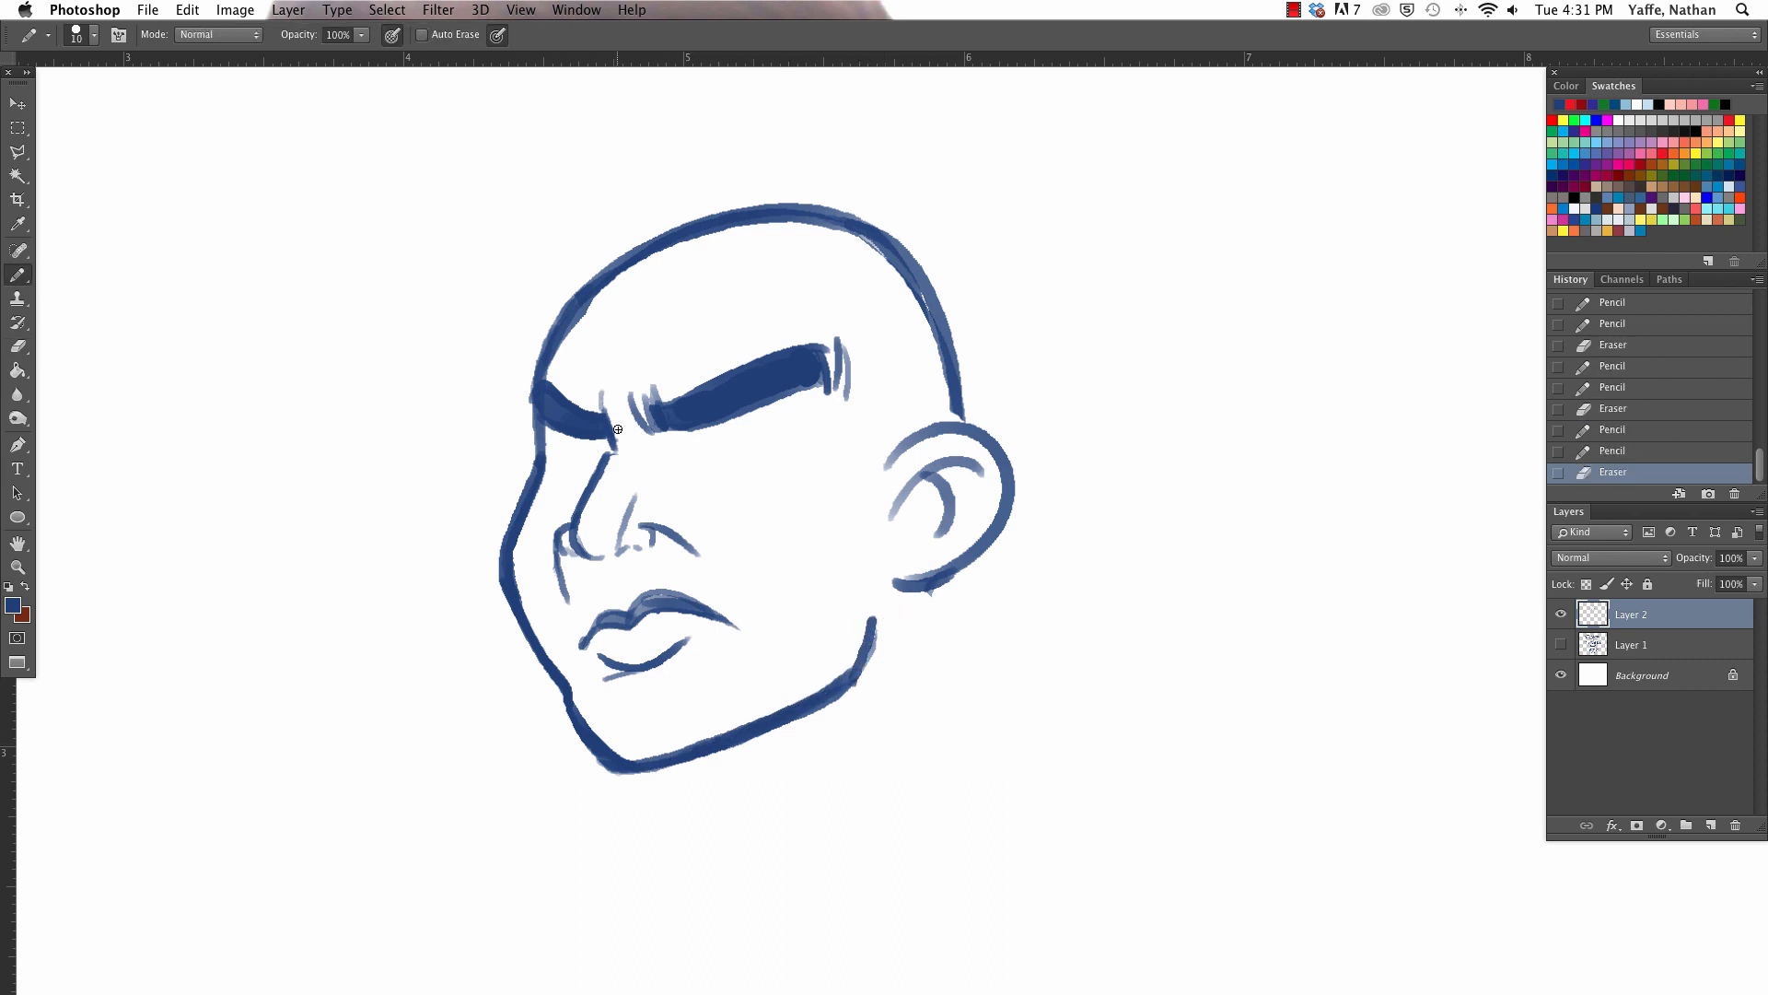
# - Add a crease between the brows and a line under the near eyebrow, and rough in a cap brim across the forehead
pyautogui.moveTo(598, 377)
pyautogui.mouseDown()
pyautogui.moveTo(602, 412)
pyautogui.moveTo(787, 421)
pyautogui.mouseUp()
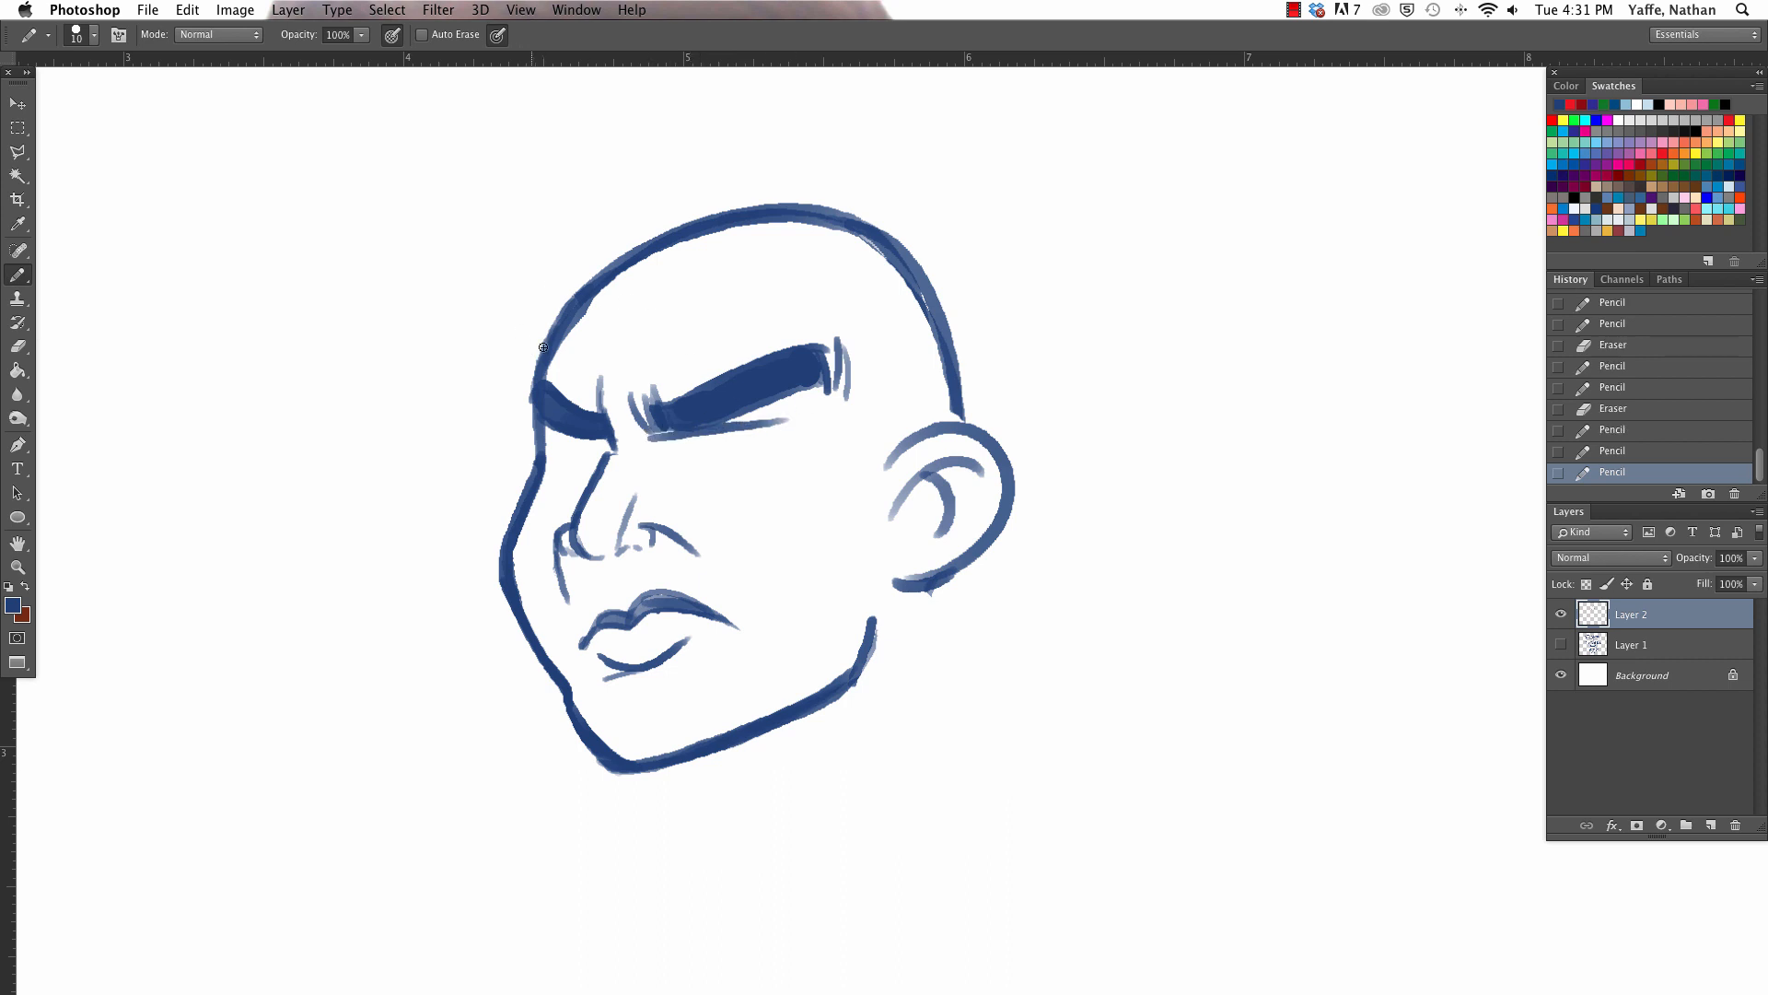
pyautogui.moveTo(575, 289)
pyautogui.mouseDown()
pyautogui.moveTo(506, 350)
pyautogui.moveTo(877, 313)
pyautogui.mouseUp()
pyautogui.press('super+z')
# - Erase the top of the skull and the rough upper brim line with an eraser enlarged to 45
pyautogui.press('e')
pyautogui.moveTo(537, 316)
pyautogui.mouseDown()
pyautogui.moveTo(579, 319)
pyautogui.moveTo(556, 301)
pyautogui.moveTo(689, 234)
pyautogui.moveTo(821, 209)
pyautogui.moveTo(948, 297)
pyautogui.mouseUp()
pyautogui.press(']')
pyautogui.press(']')
pyautogui.press(']')
pyautogui.press(']')
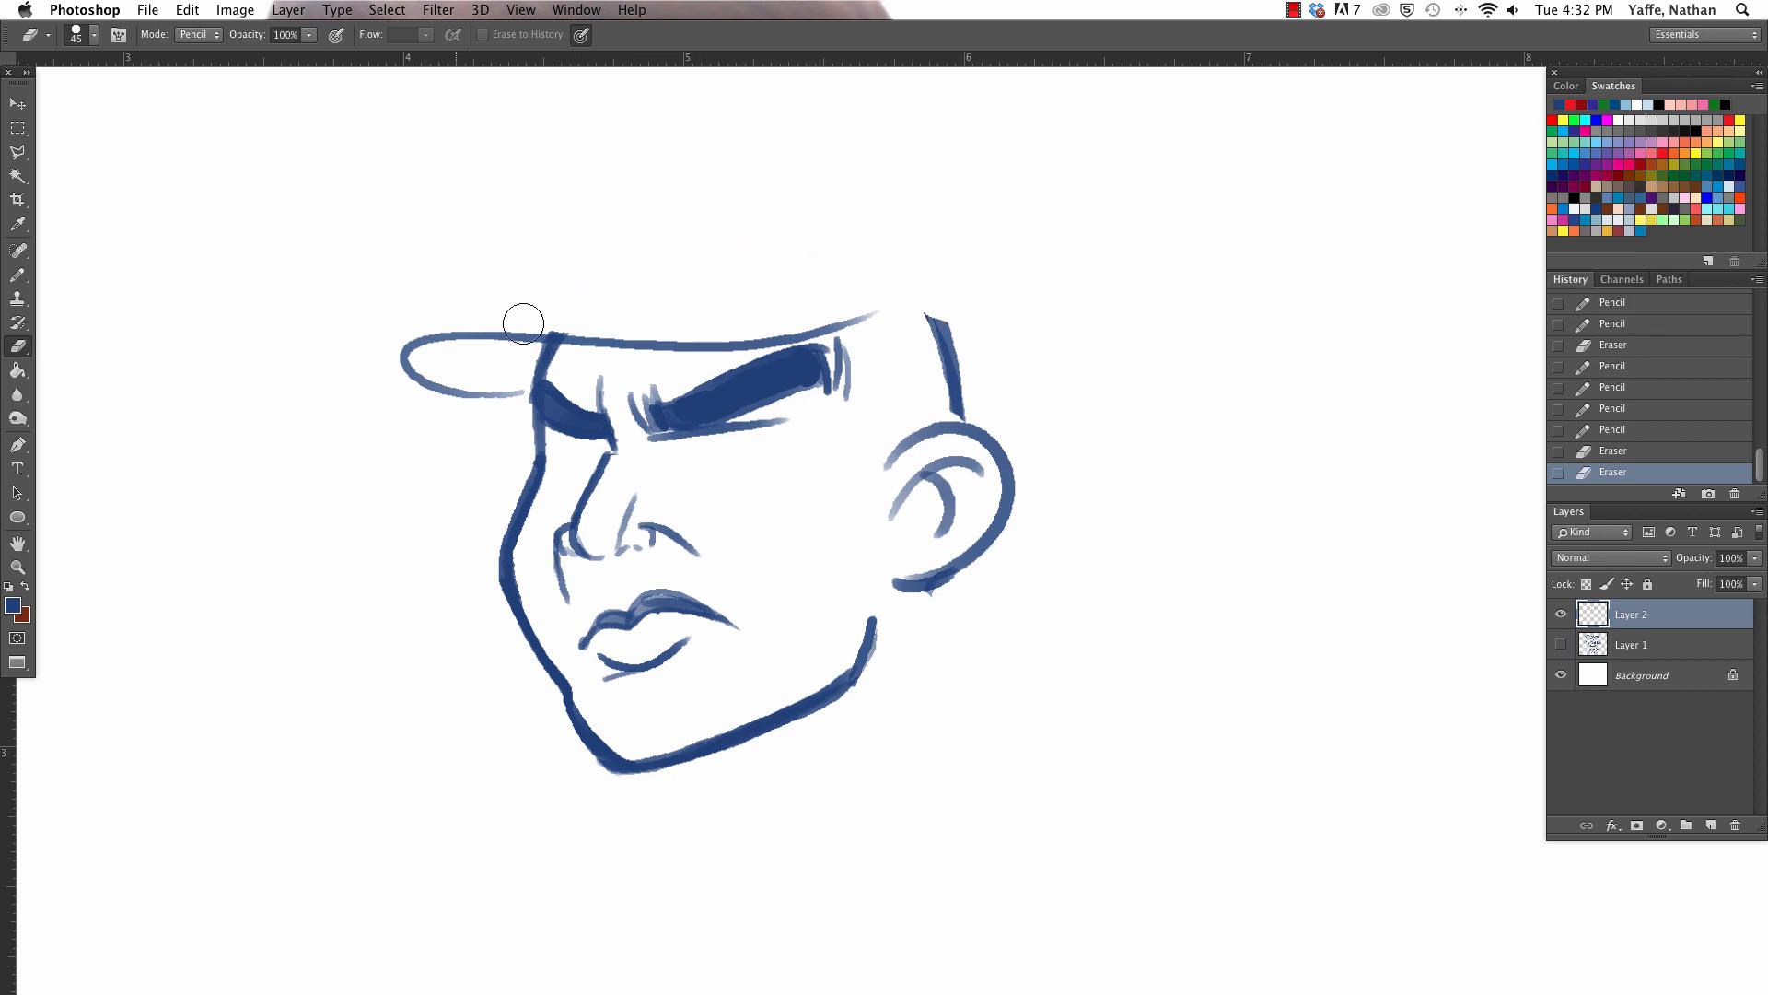
pyautogui.moveTo(433, 318)
pyautogui.mouseDown()
pyautogui.moveTo(907, 304)
pyautogui.moveTo(793, 304)
pyautogui.mouseUp()
# - Redraw the brim's inner edge as a curve down to the near eyebrow, trim the brow above it and strengthen the brim's underside
pyautogui.press('b')
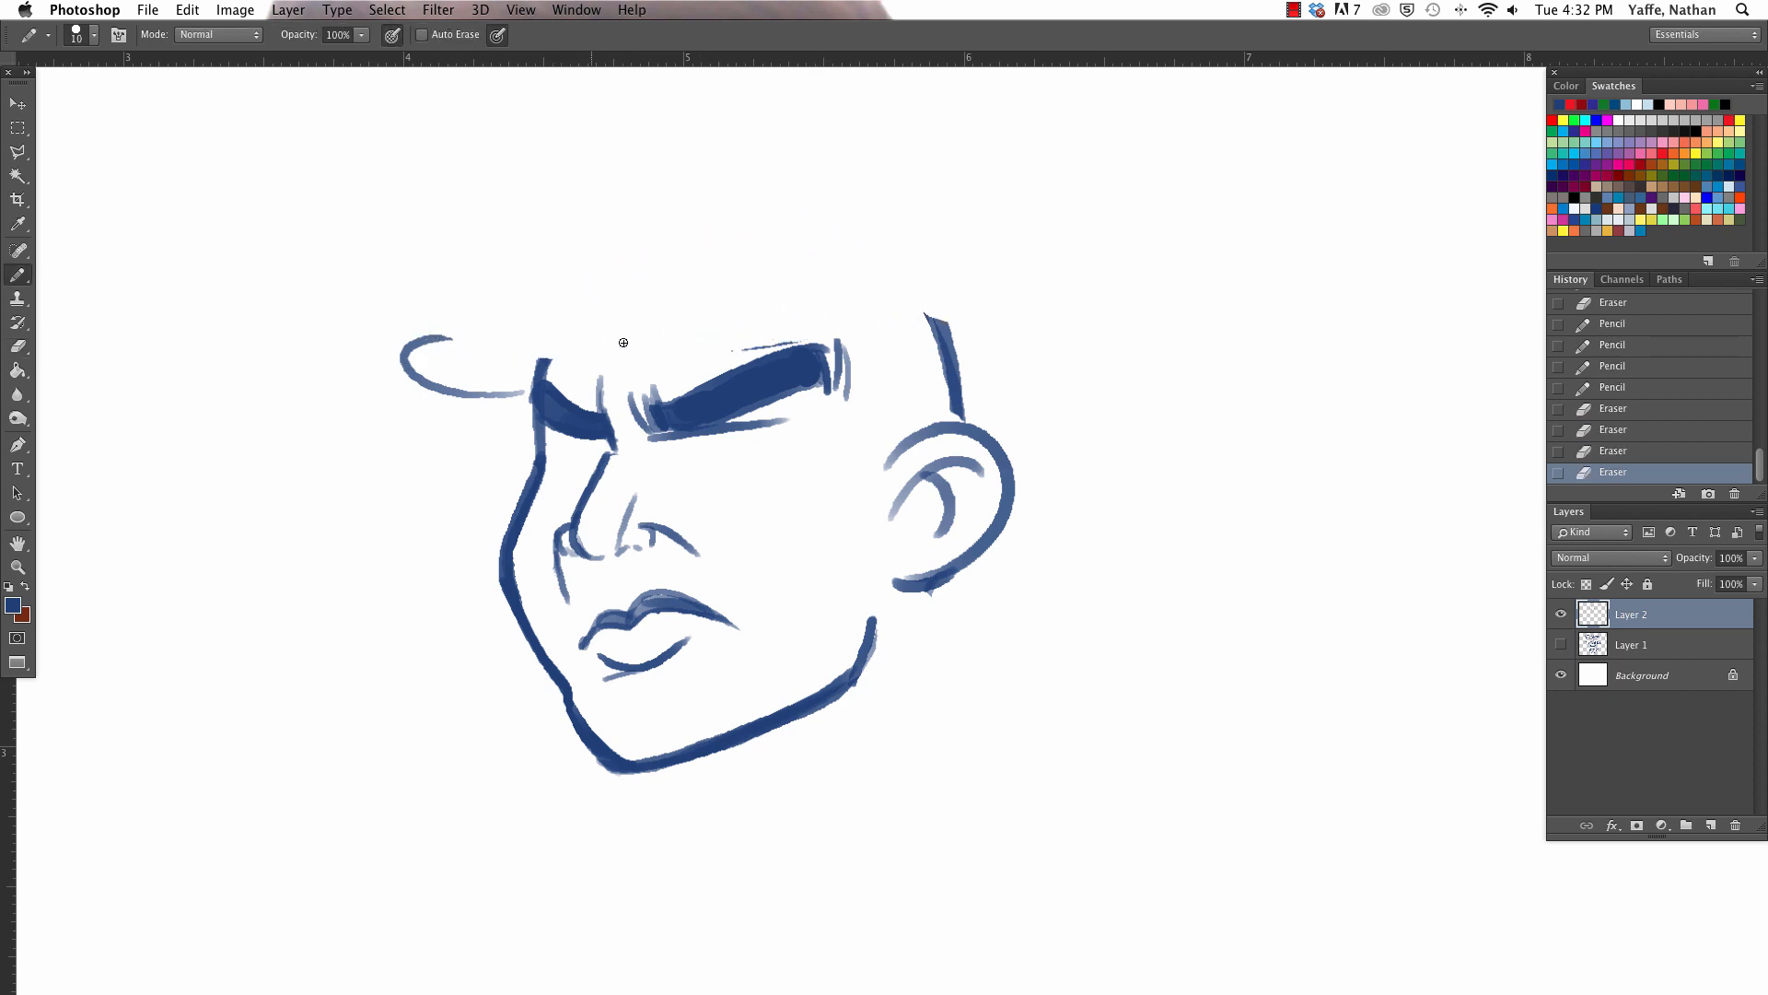
pyautogui.moveTo(409, 342); pyautogui.dragTo(893, 353)
pyautogui.press('e')
pyautogui.press('b')
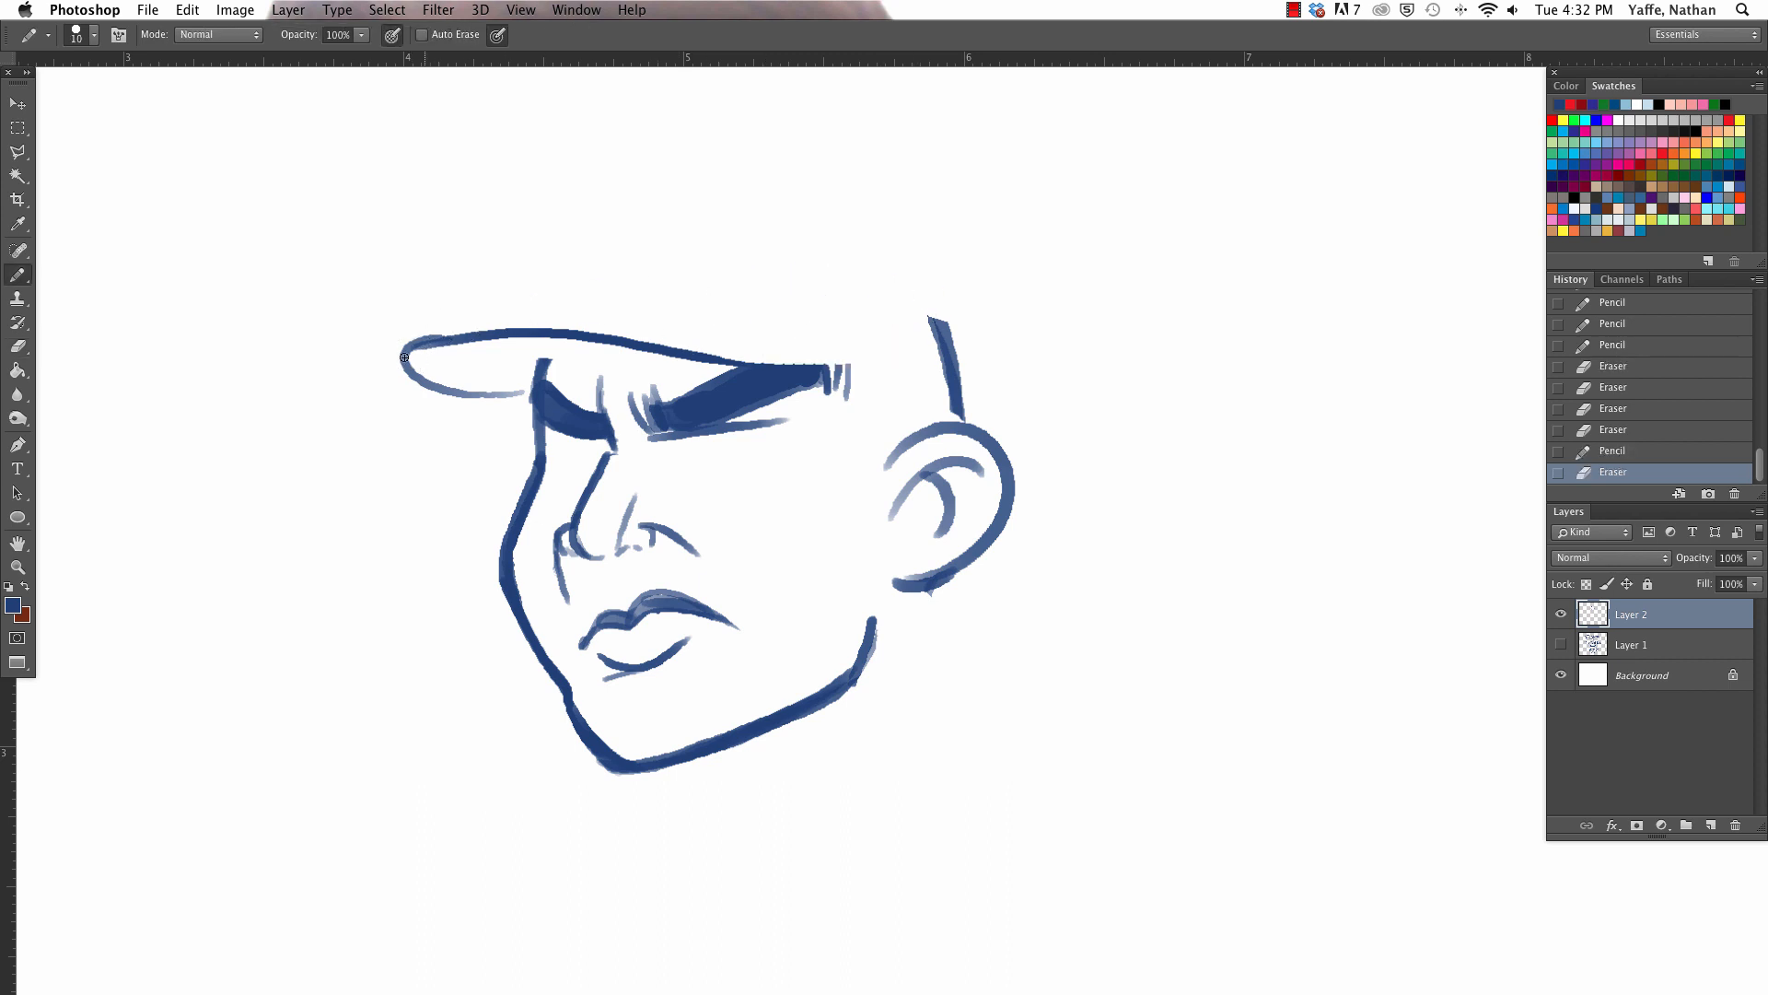
pyautogui.moveTo(541, 371); pyautogui.dragTo(412, 367)
# - Draw the brim's outer edge around its tip and over to the near eyebrow's end, replacing the first attempt
pyautogui.moveTo(696, 317); pyautogui.dragTo(760, 319)
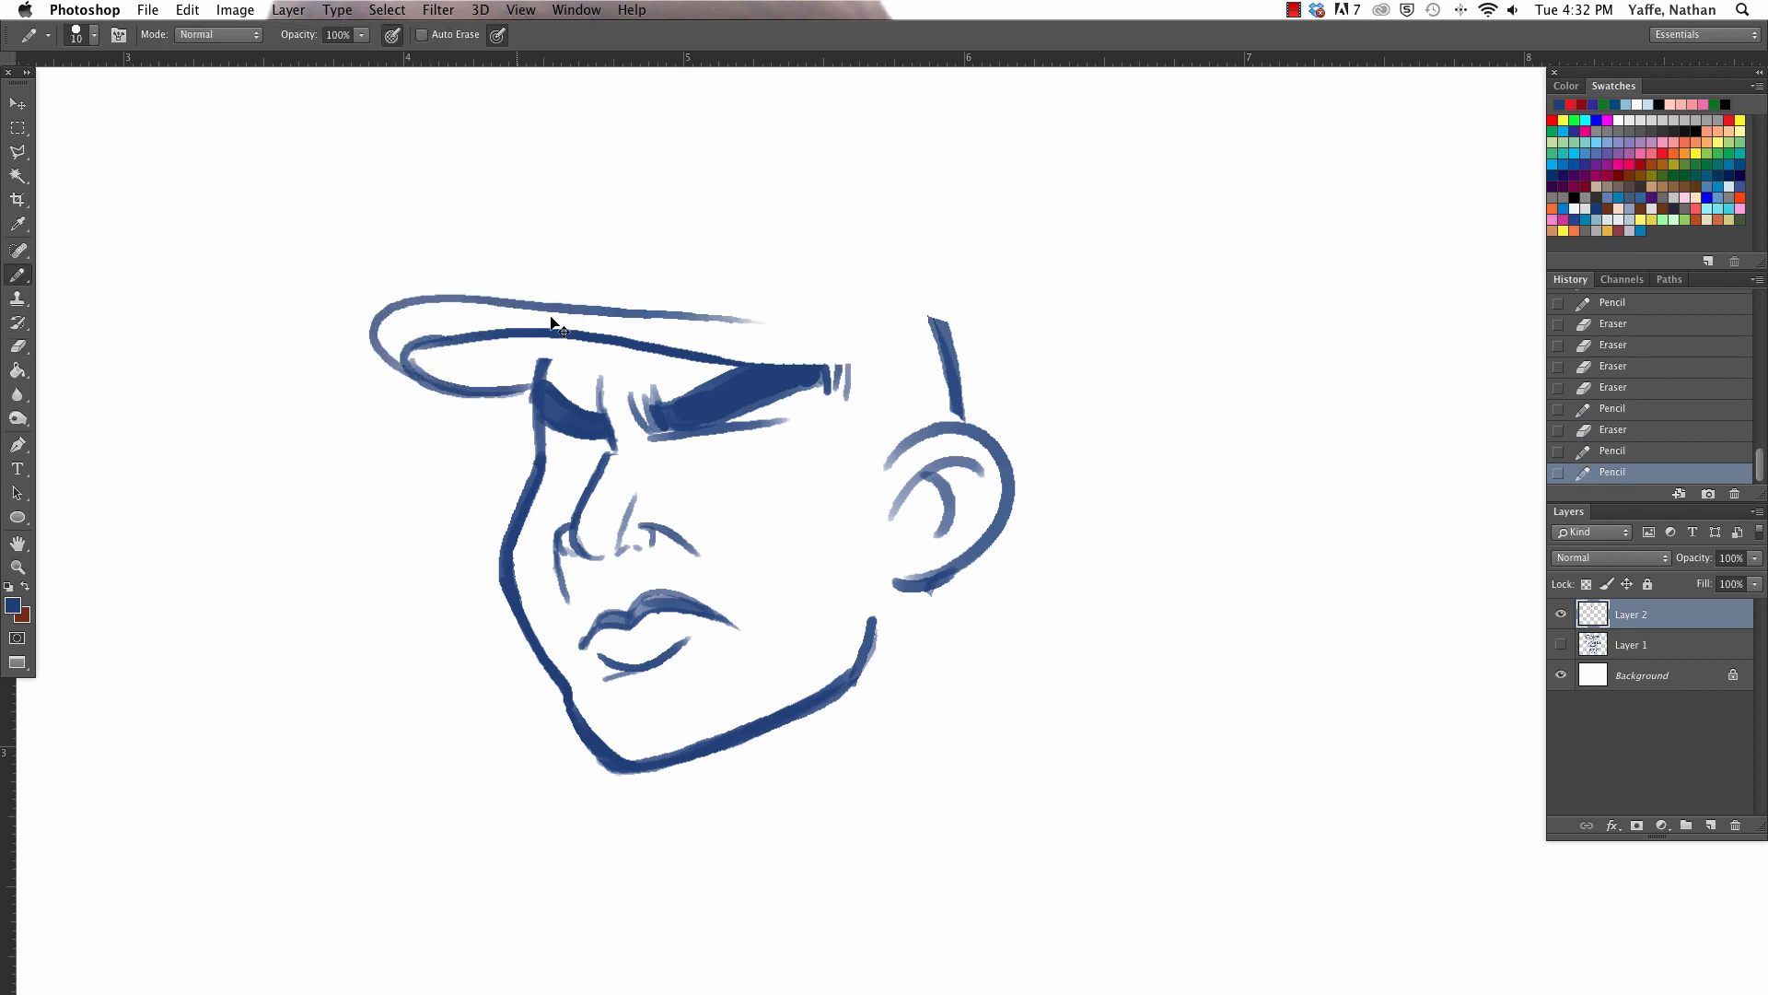
pyautogui.press('super+z')
pyautogui.moveTo(406, 374)
pyautogui.mouseDown()
pyautogui.moveTo(373, 338)
pyautogui.moveTo(863, 362)
pyautogui.mouseUp()
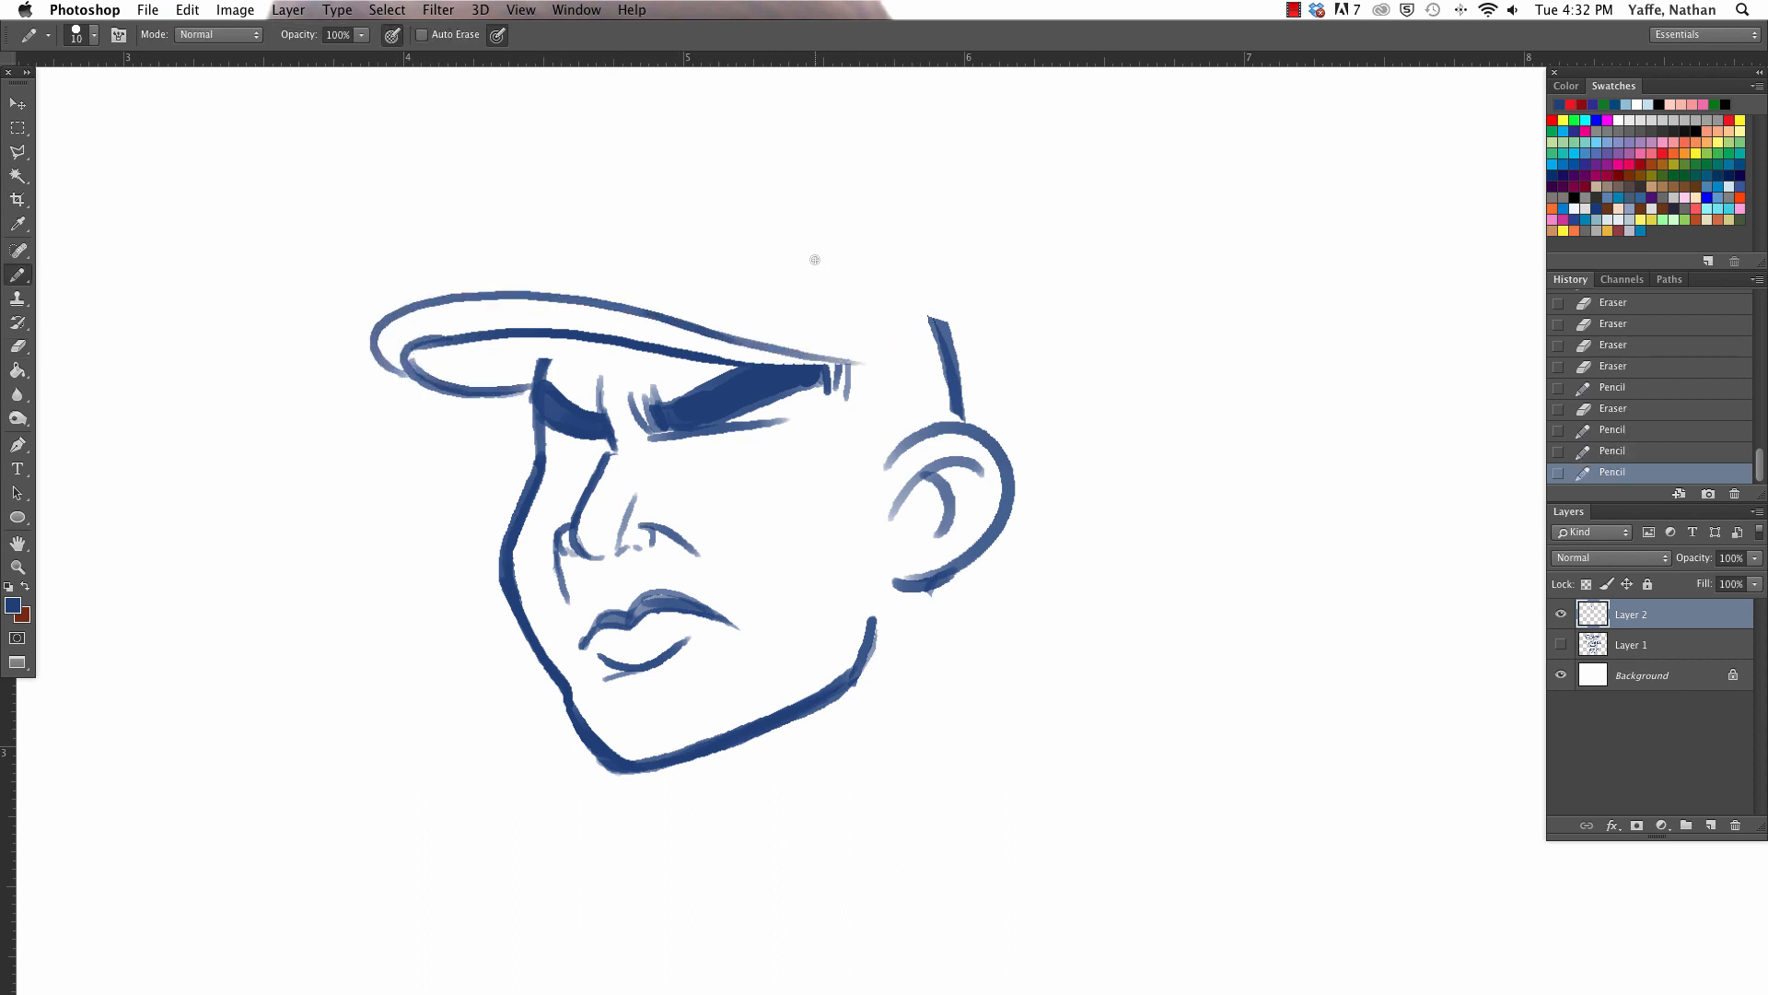
# - Sketch the flat cap's crown from the front fold above the brim over toward the back of the head, redoing unsatisfactory strokes
pyautogui.moveTo(440, 262)
pyautogui.mouseDown()
pyautogui.moveTo(467, 294)
pyautogui.moveTo(493, 212)
pyautogui.mouseUp()
pyautogui.press('super+z')
pyautogui.moveTo(434, 274)
pyautogui.mouseDown()
pyautogui.moveTo(465, 236)
pyautogui.moveTo(824, 140)
pyautogui.moveTo(974, 330)
pyautogui.mouseUp()
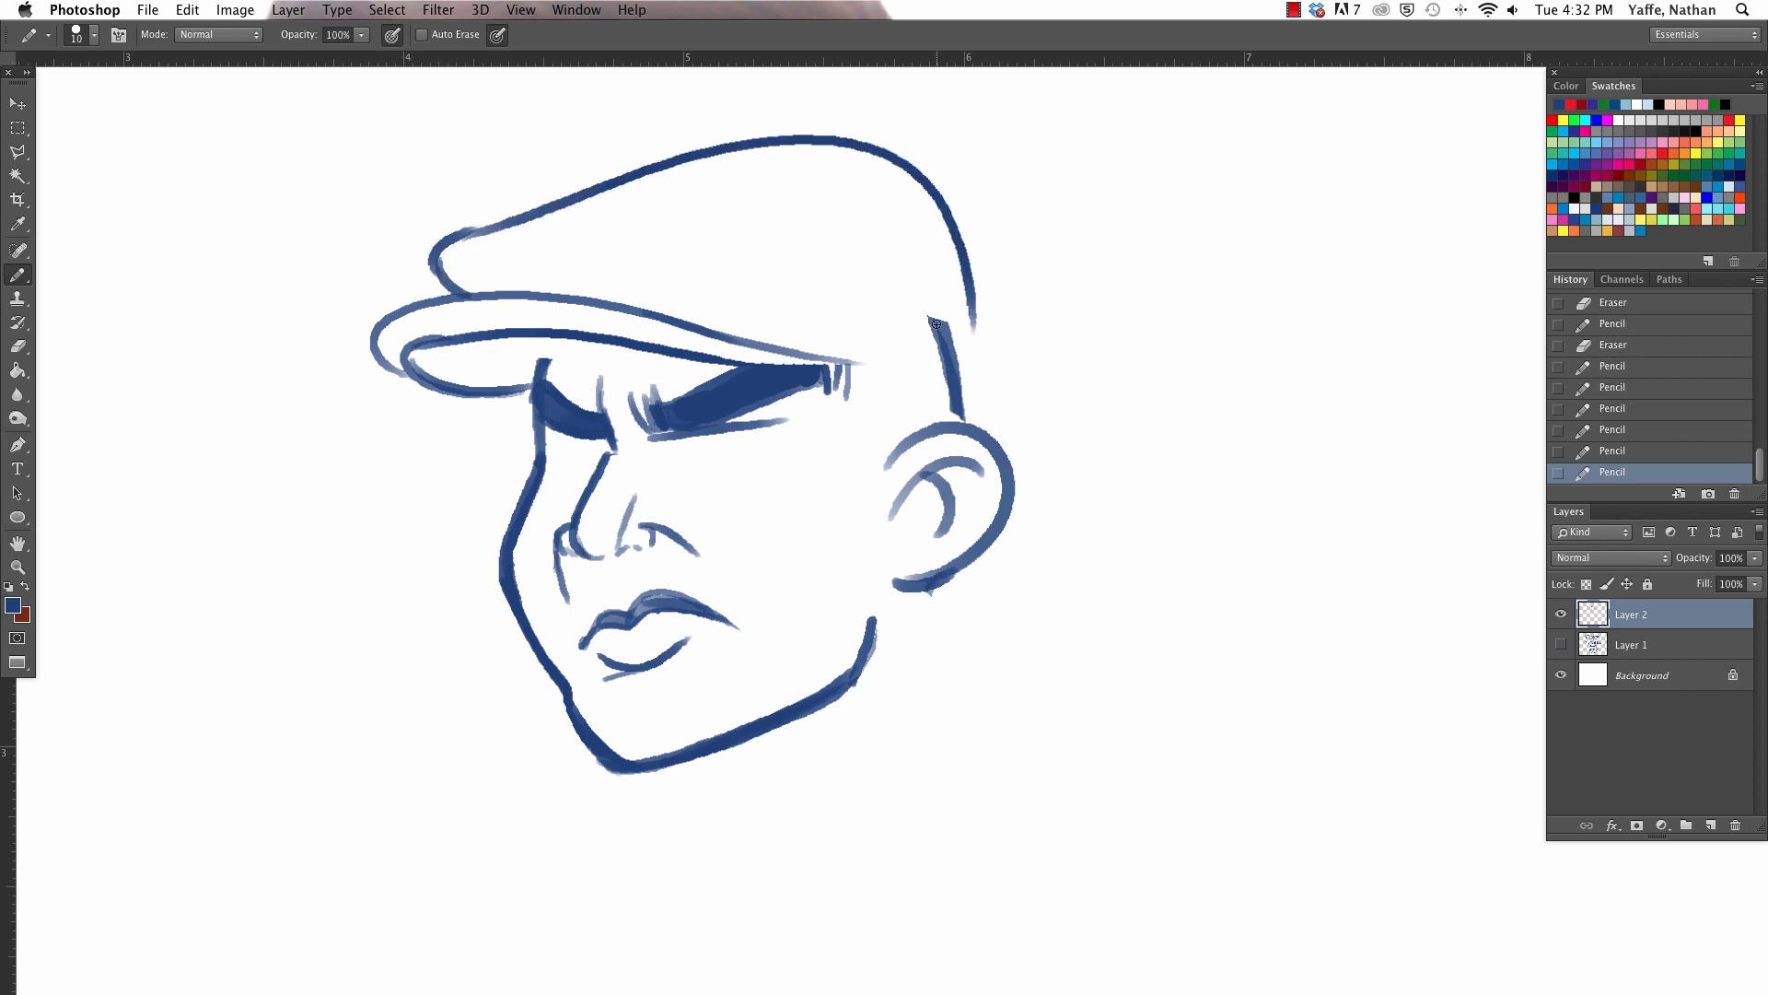
pyautogui.press('super+z')
pyautogui.moveTo(465, 232); pyautogui.dragTo(1052, 298)
# - Erase the leftover skull line and reshape the crown into a lower, rounder curve that comes down behind the ear
pyautogui.press('e')
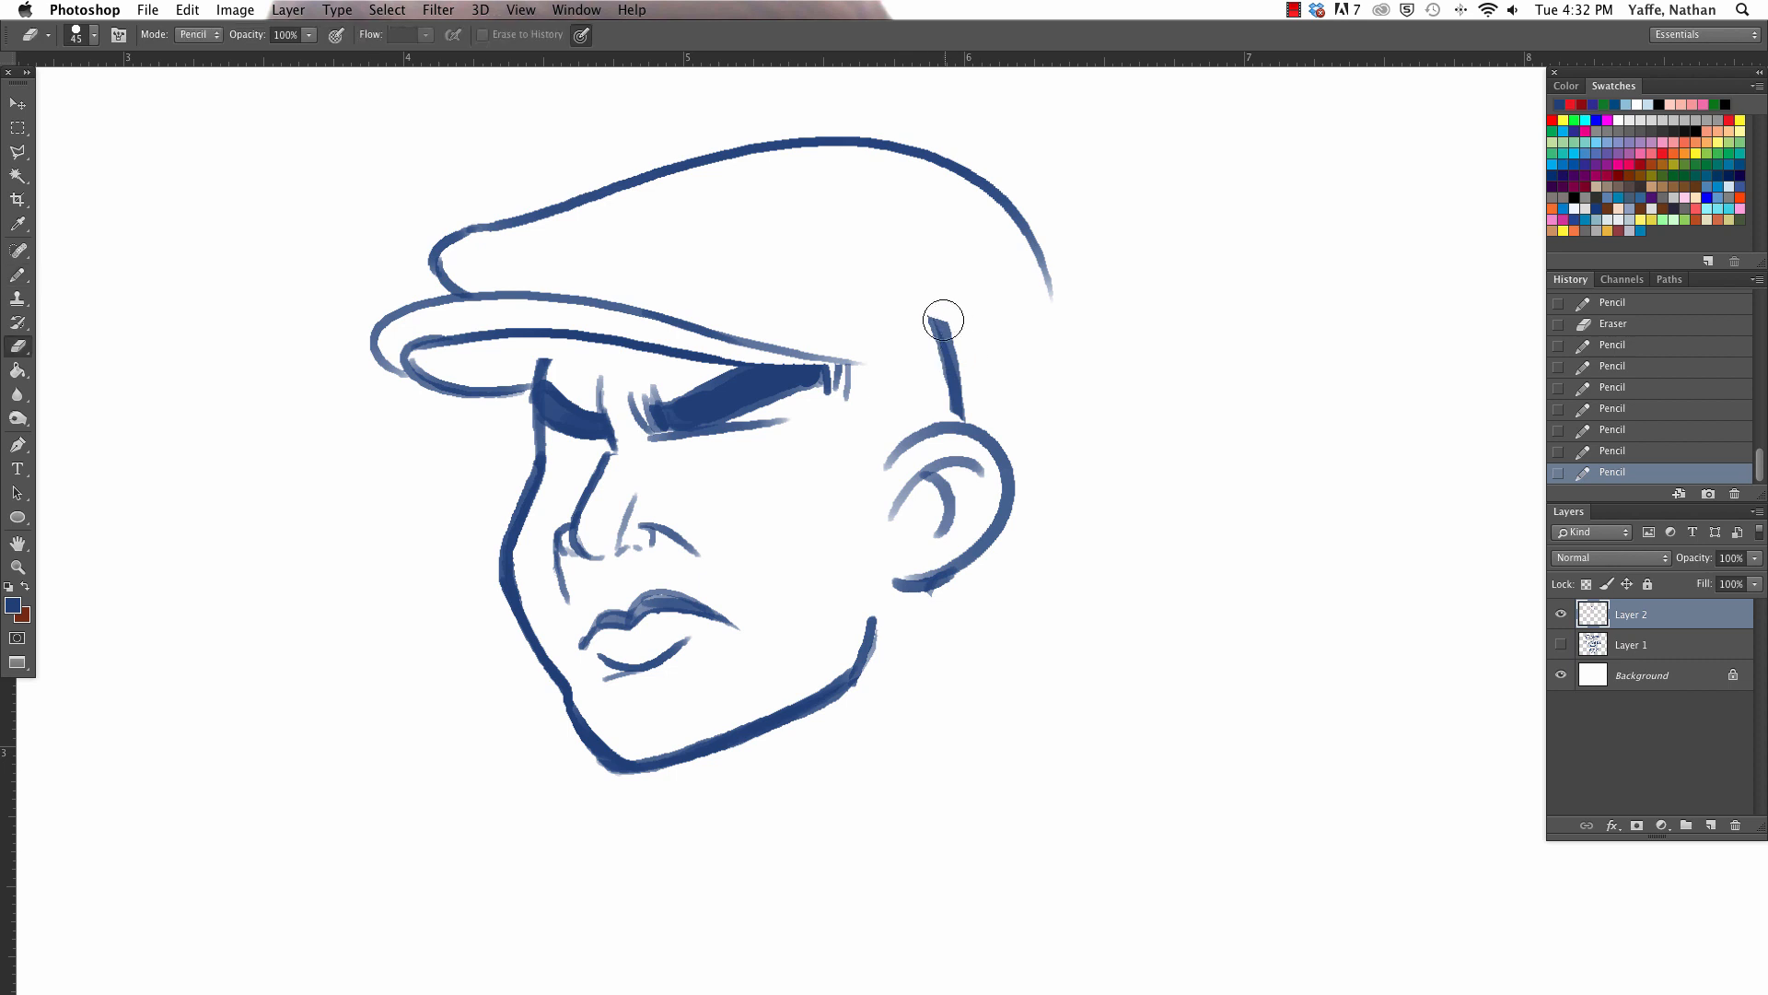
pyautogui.moveTo(940, 316); pyautogui.dragTo(958, 385)
pyautogui.moveTo(1074, 281)
pyautogui.mouseDown()
pyautogui.moveTo(856, 145)
pyautogui.moveTo(679, 181)
pyautogui.moveTo(965, 419)
pyautogui.mouseUp()
pyautogui.press('b')
pyautogui.press('e')
pyautogui.moveTo(687, 150); pyautogui.dragTo(582, 166)
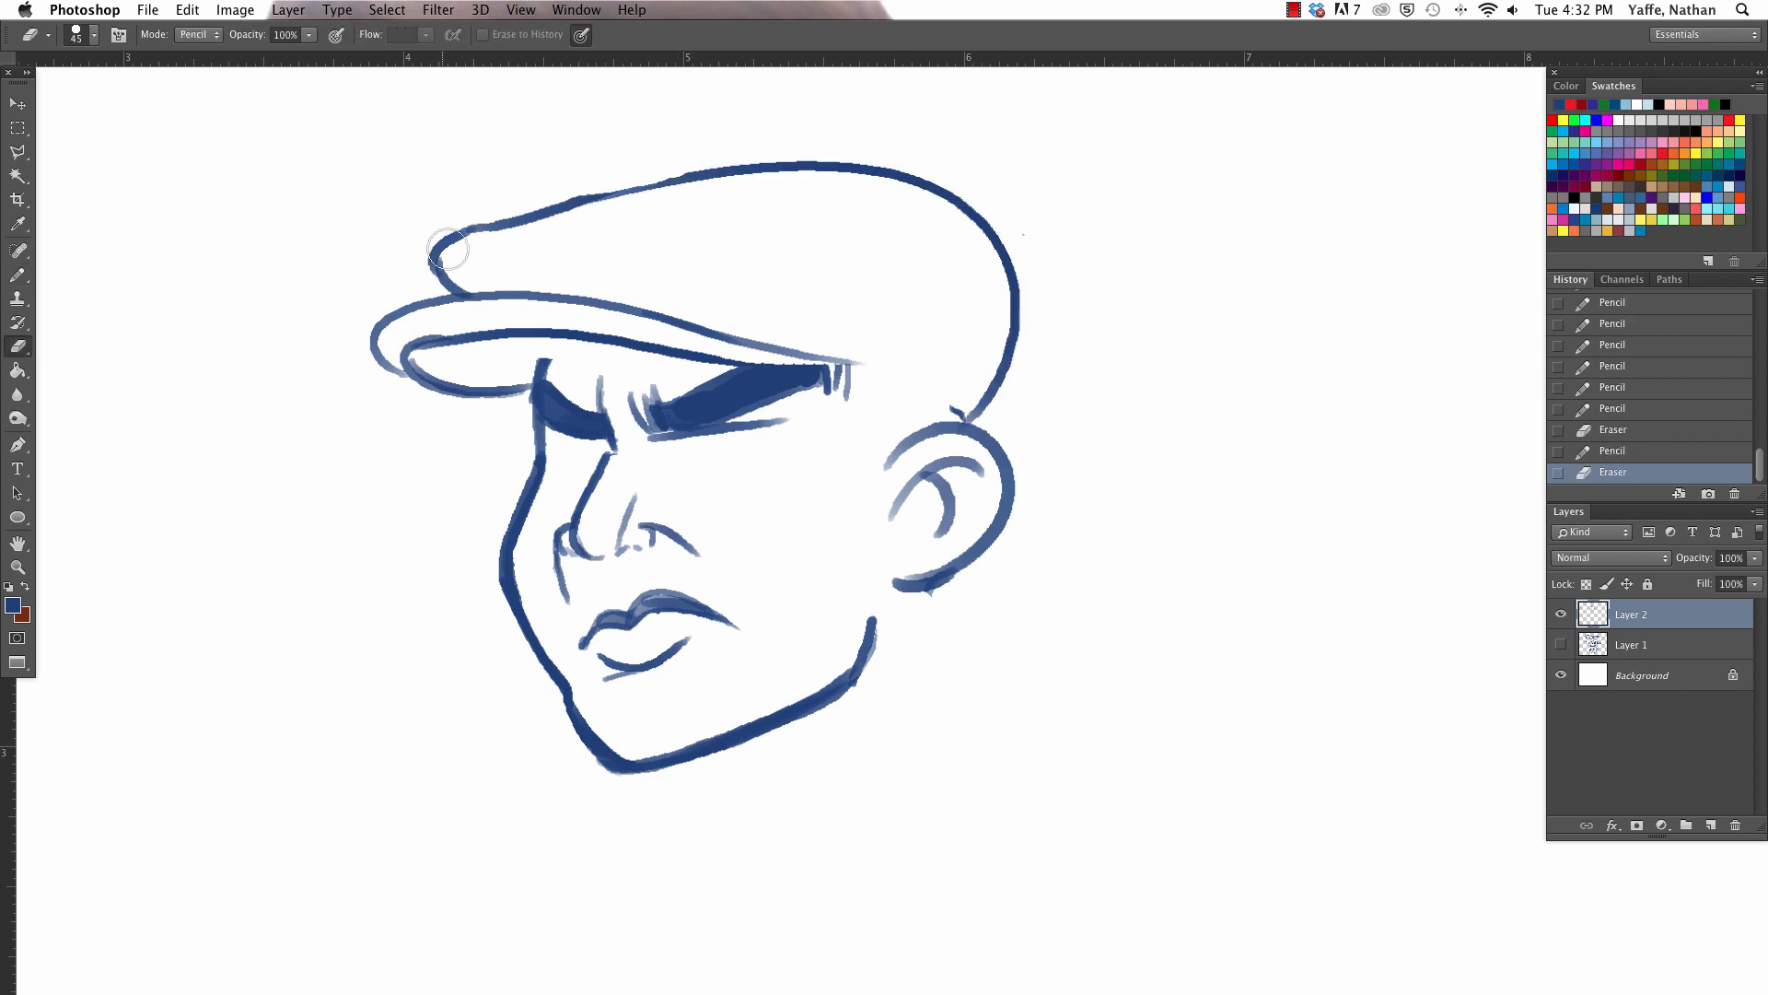
# - Thicken the crown's front slope with extra pencil strokes and trim the overshoot along its upper edge
pyautogui.press('b')
pyautogui.moveTo(471, 231); pyautogui.dragTo(744, 153)
pyautogui.moveTo(642, 172)
pyautogui.mouseDown()
pyautogui.moveTo(749, 165)
pyautogui.moveTo(898, 190)
pyautogui.moveTo(829, 194)
pyautogui.mouseUp()
pyautogui.press('e')
pyautogui.moveTo(717, 138); pyautogui.dragTo(773, 140)
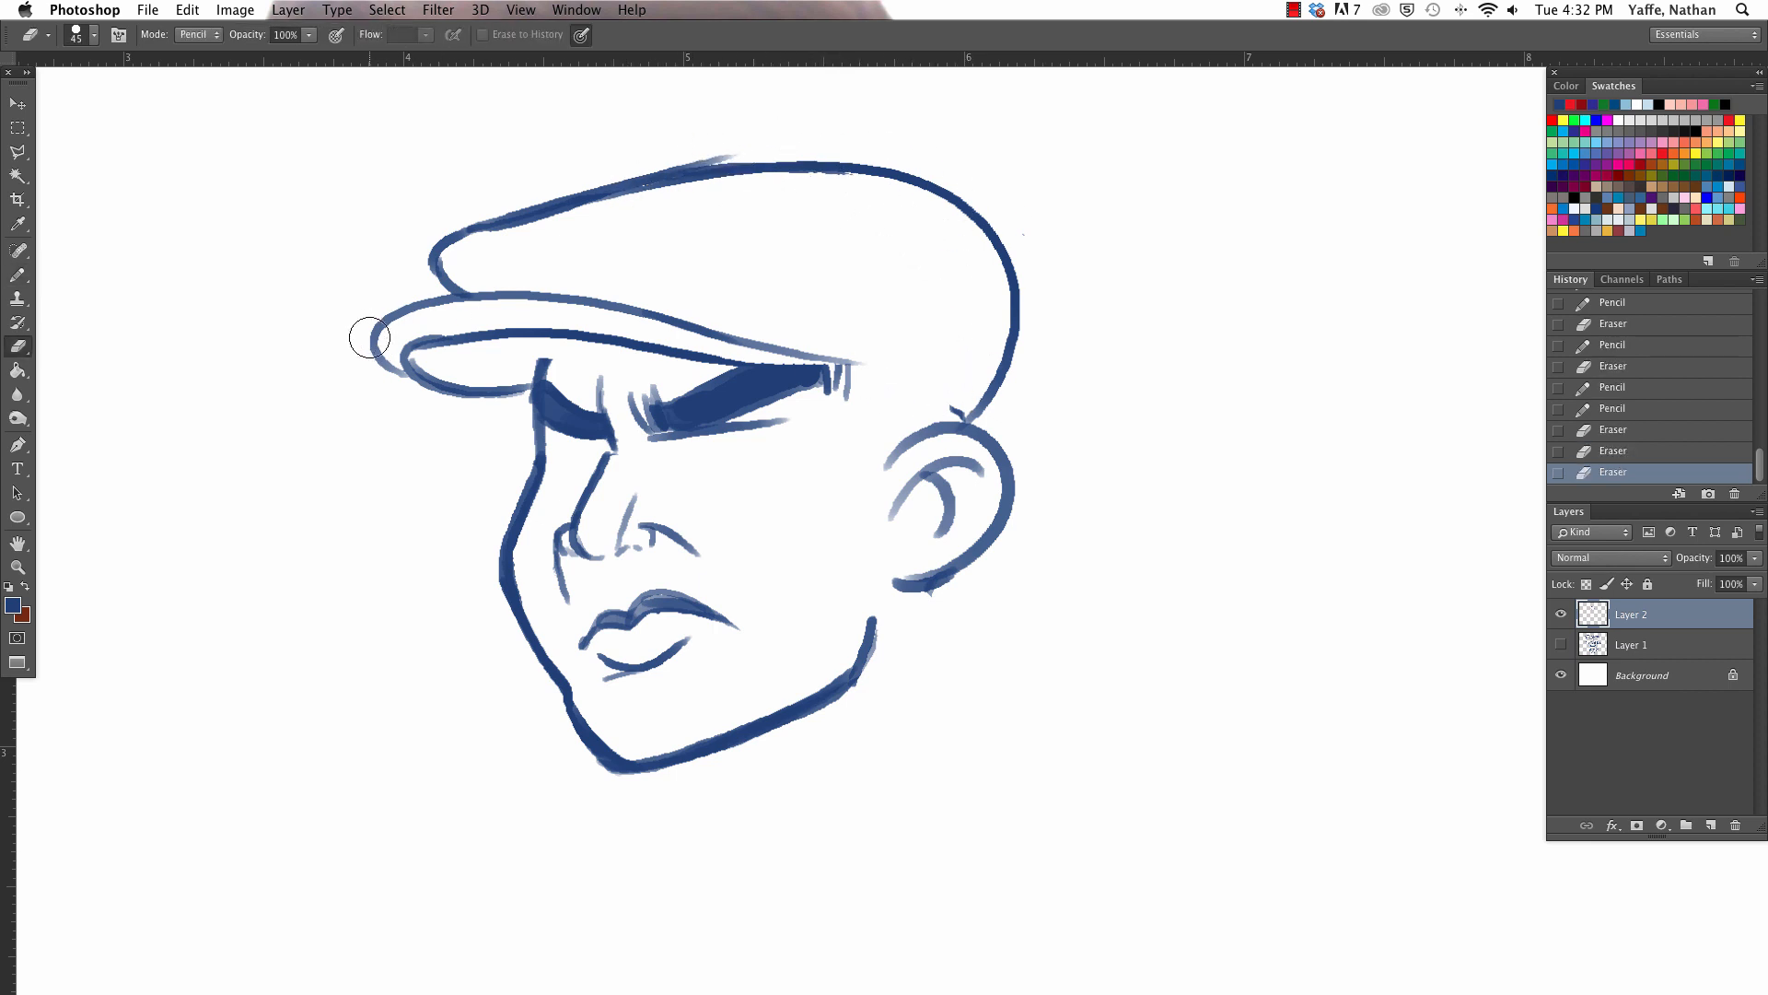
# - Shorten and redraw the brim's rounded tip, and shade the brim's underside in front of the forehead
pyautogui.moveTo(375, 343)
pyautogui.mouseDown()
pyautogui.moveTo(425, 388)
pyautogui.moveTo(435, 349)
pyautogui.moveTo(454, 363)
pyautogui.moveTo(492, 340)
pyautogui.moveTo(435, 305)
pyautogui.moveTo(627, 339)
pyautogui.moveTo(504, 374)
pyautogui.moveTo(441, 351)
pyautogui.moveTo(662, 358)
pyautogui.moveTo(557, 335)
pyautogui.mouseUp()
pyautogui.press('b')
pyautogui.press('super+z')
pyautogui.press(']')
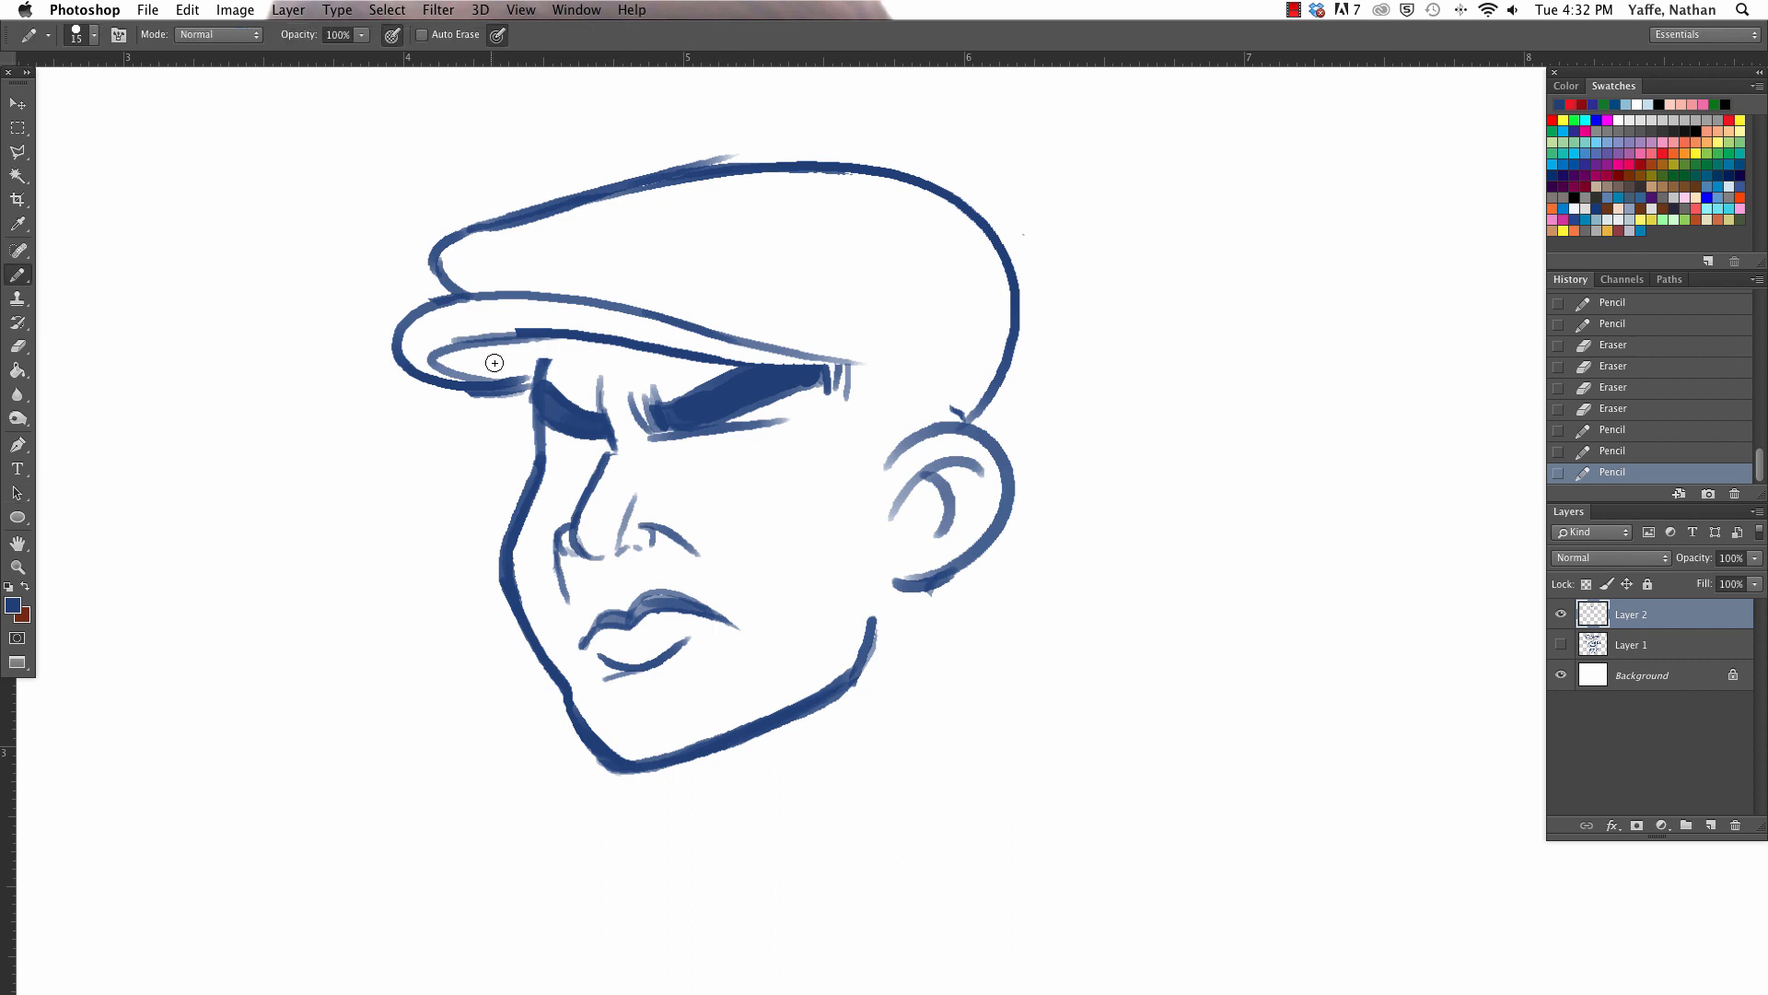
pyautogui.moveTo(441, 356)
pyautogui.mouseDown()
pyautogui.moveTo(520, 368)
pyautogui.moveTo(552, 343)
pyautogui.mouseUp()
# - Clean up the brim's lower edge near the forehead with the eraser
pyautogui.press('a')
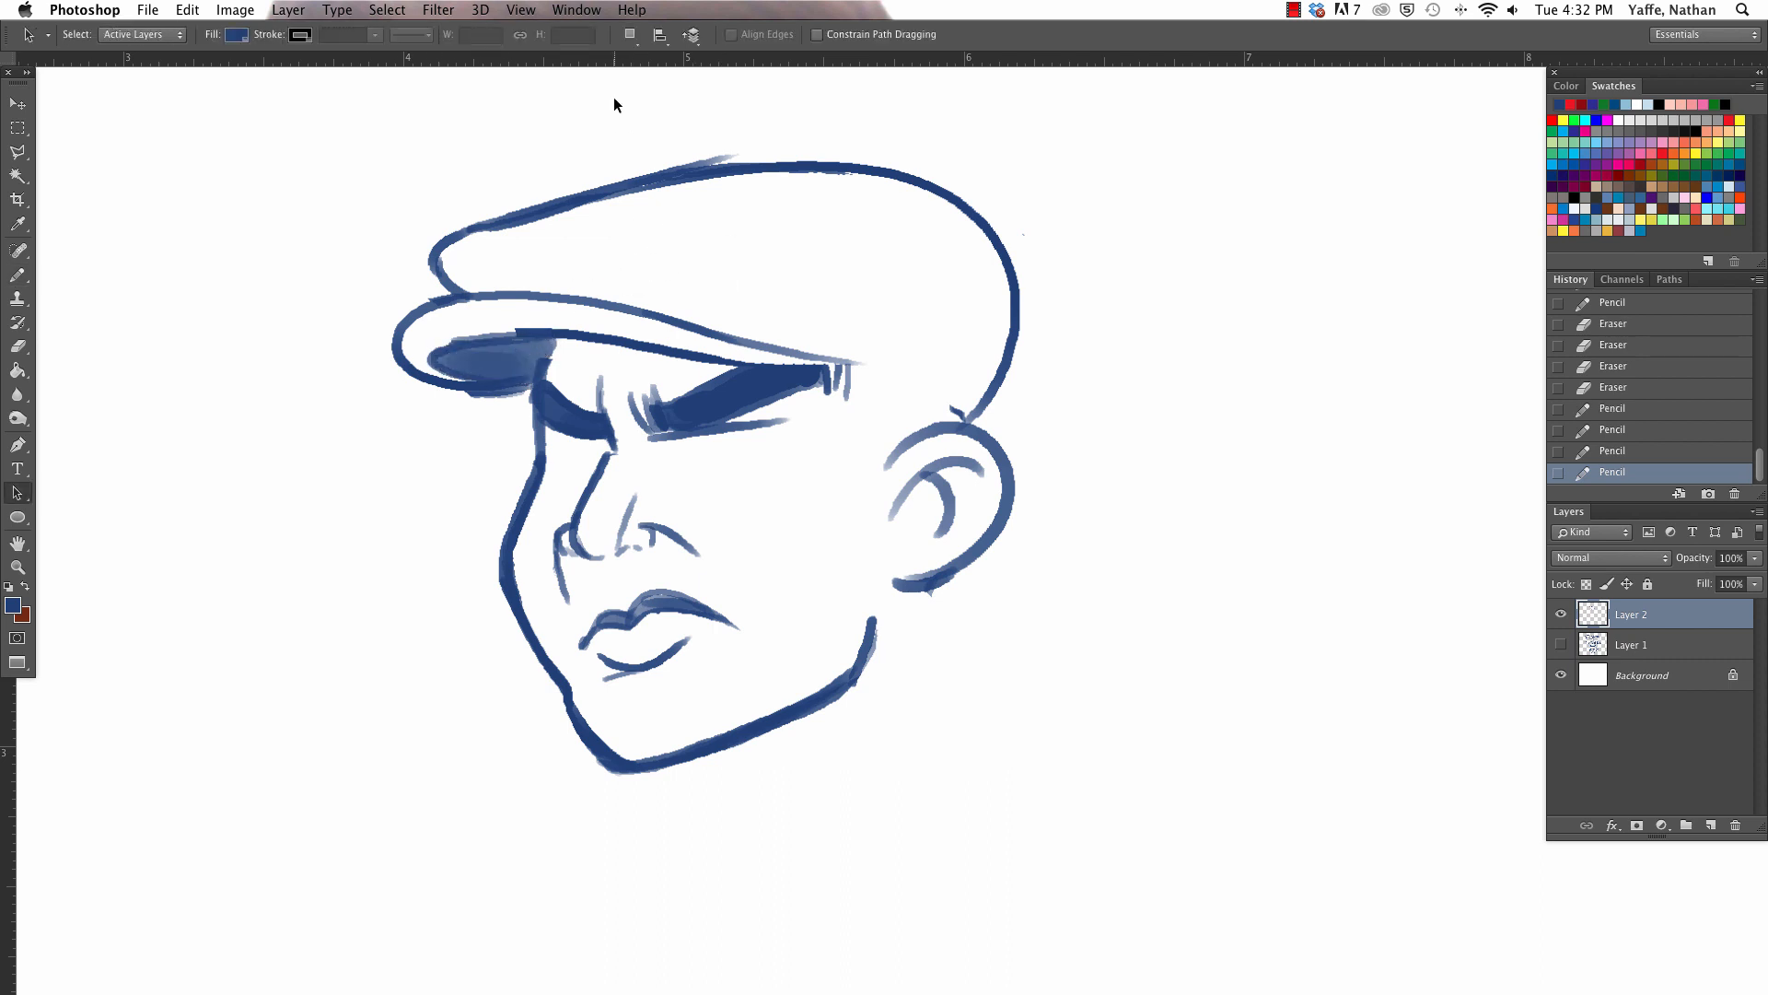
pyautogui.press('e')
pyautogui.moveTo(422, 387)
pyautogui.mouseDown()
pyautogui.moveTo(520, 392)
pyautogui.moveTo(485, 385)
pyautogui.moveTo(537, 374)
pyautogui.moveTo(526, 394)
pyautogui.mouseUp()
pyautogui.press('b')
pyautogui.press('e')
pyautogui.press('a')
# - Draw the cap's lower edge from the near eyebrow's end back to the ear with a size 9 pencil
pyautogui.press('b')
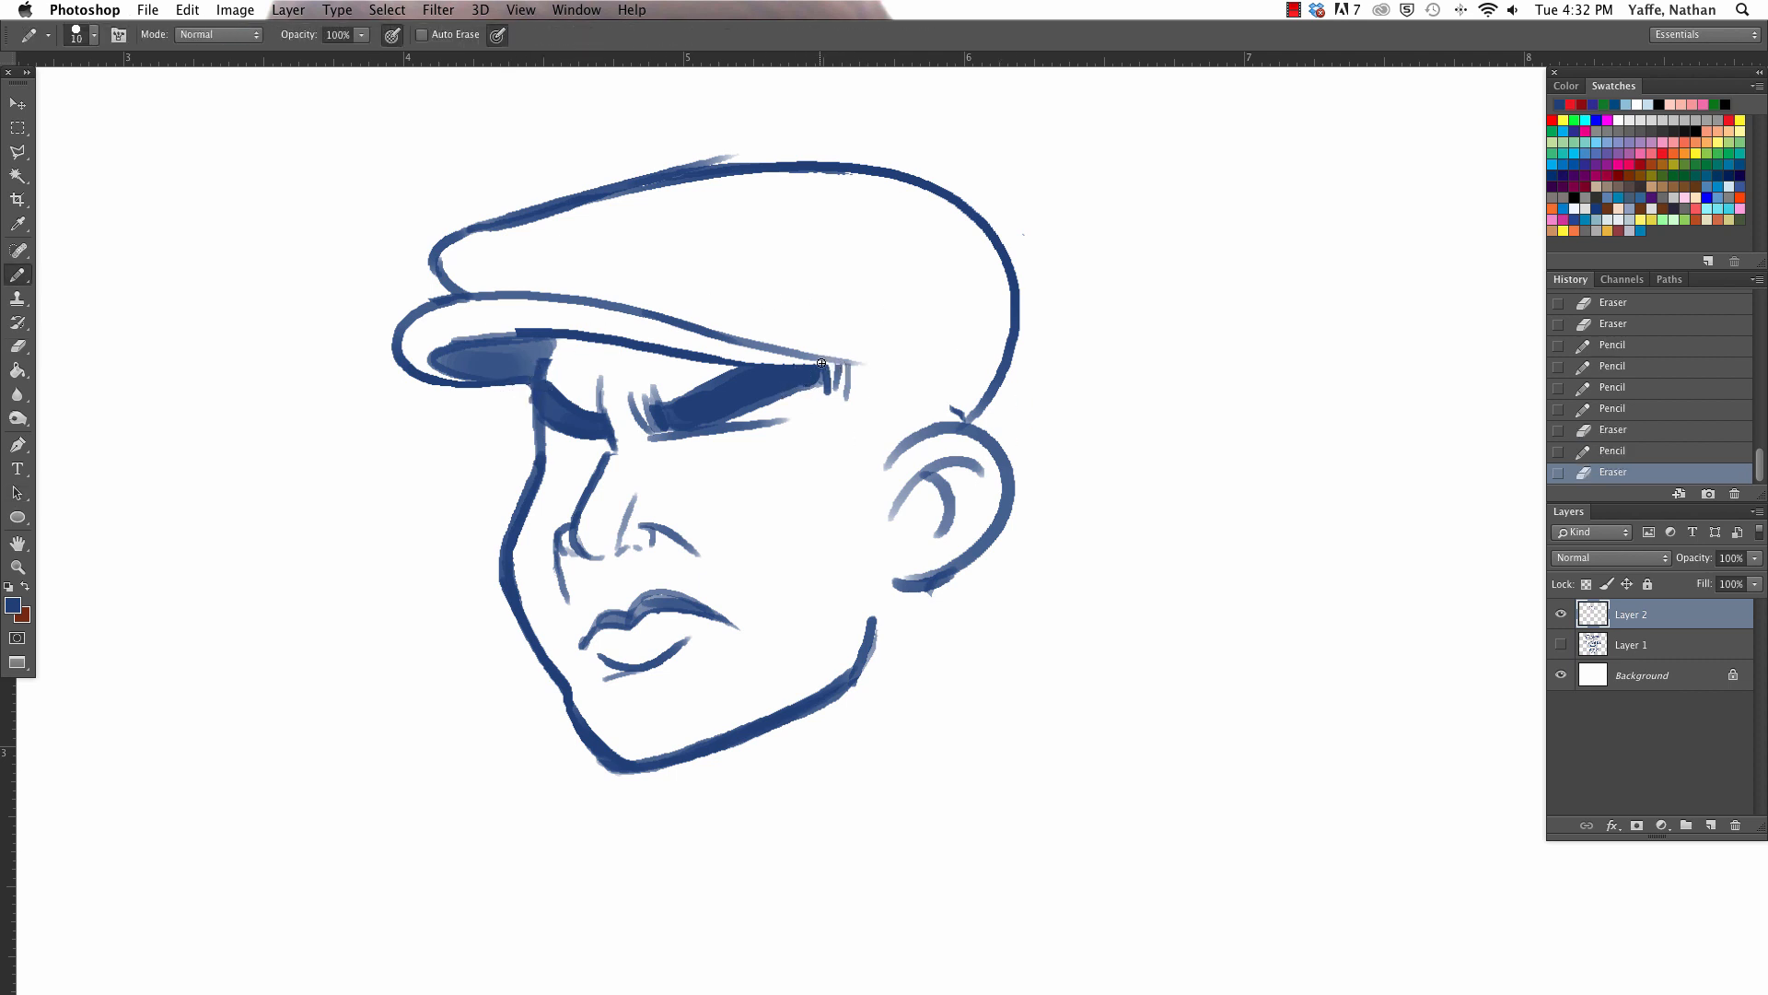
pyautogui.press('[')
pyautogui.moveTo(822, 365); pyautogui.dragTo(970, 403)
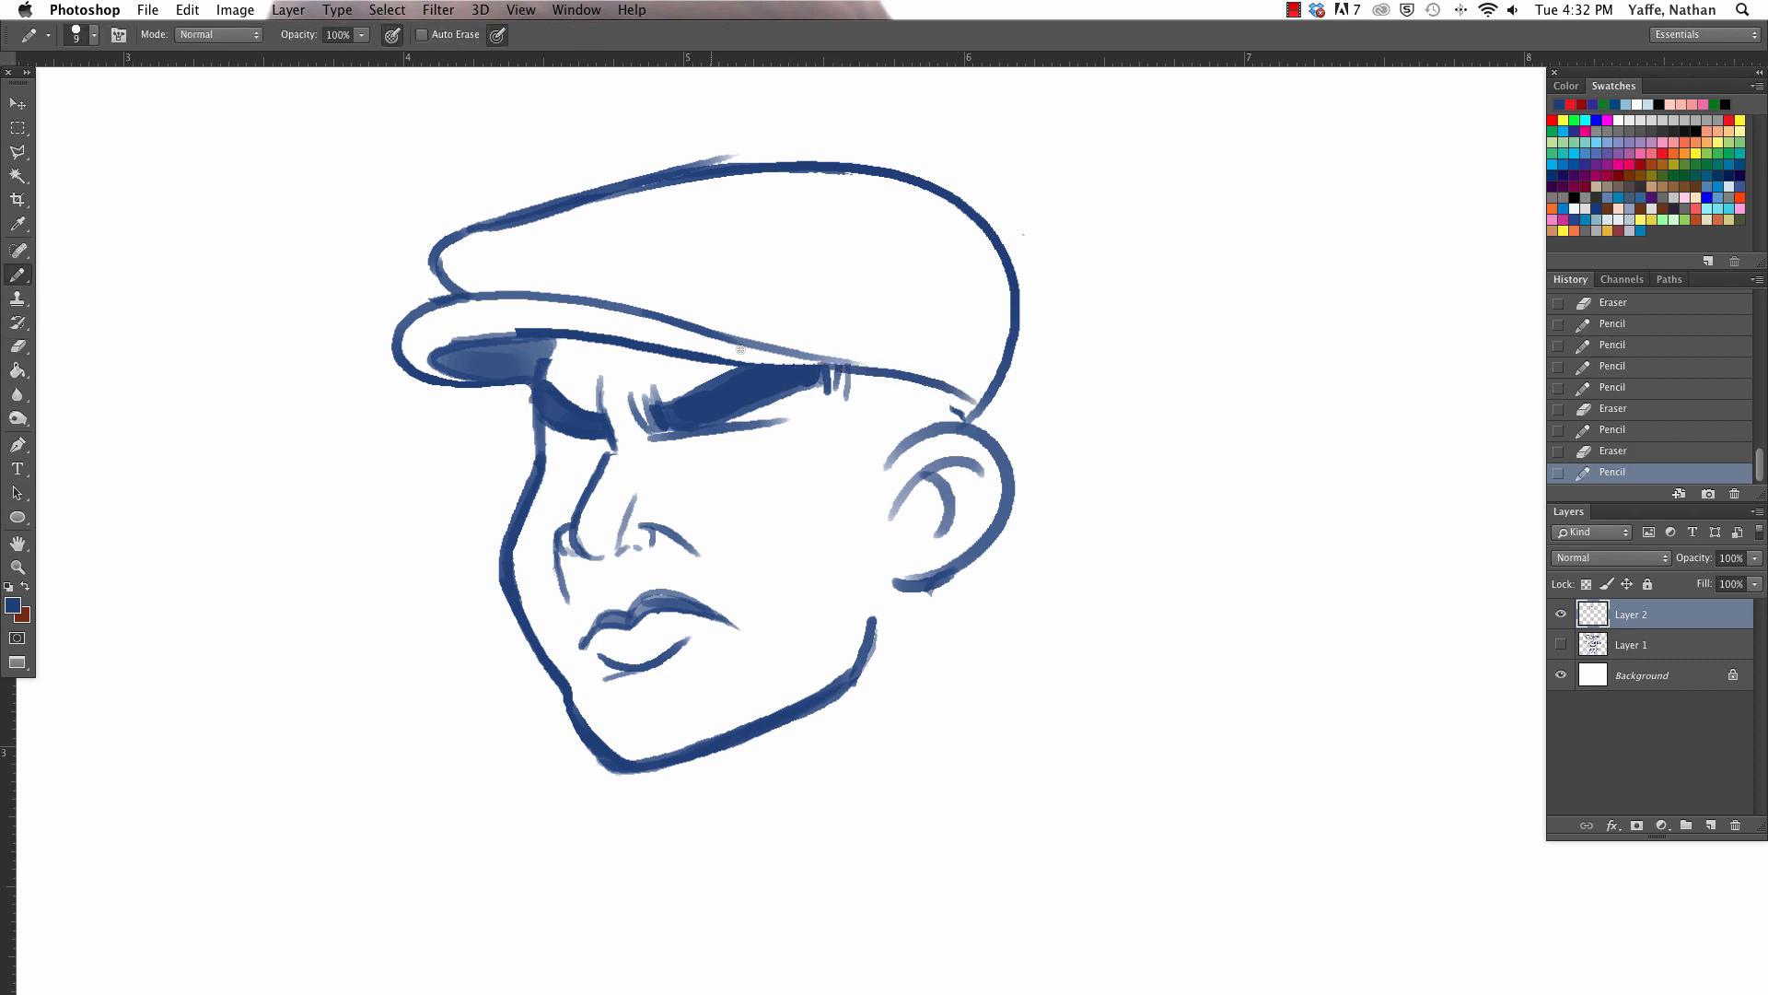
# - Trim and touch up the marks at the near eyebrow's end, and draw the hairline down to the ear and the ear's front contour
pyautogui.press('e')
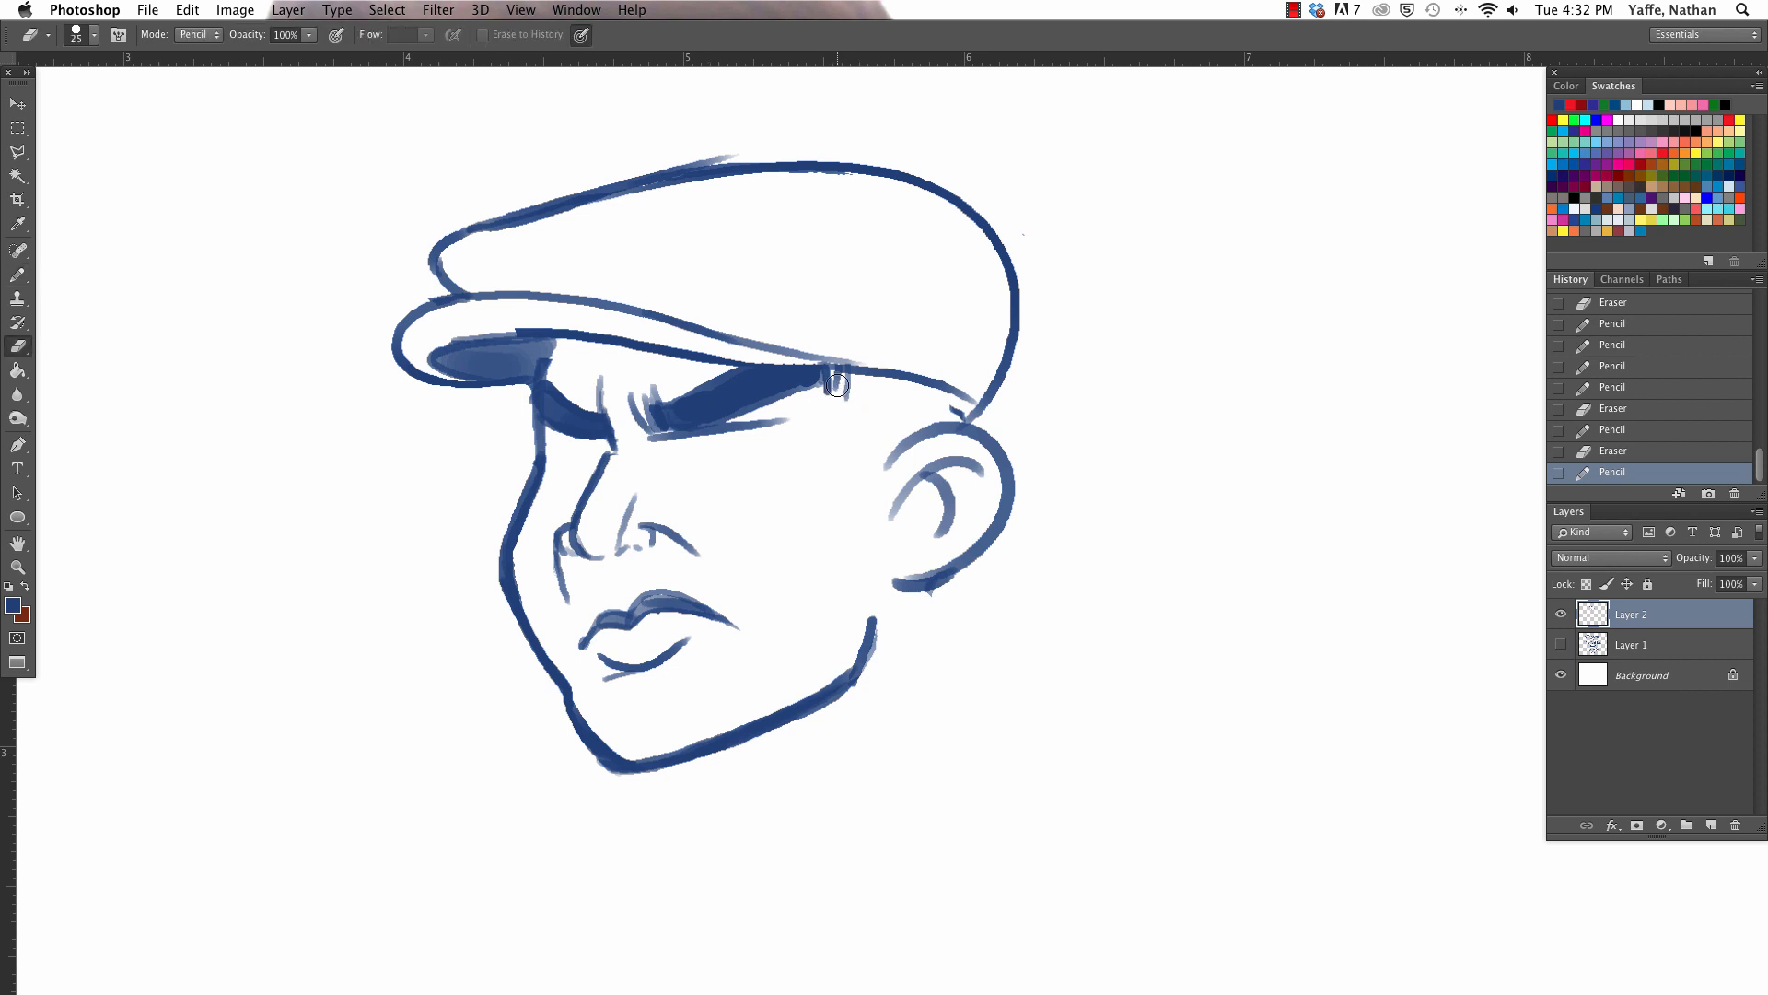
pyautogui.click(834, 383)
pyautogui.press('b')
pyautogui.click(836, 381)
pyautogui.click(837, 382)
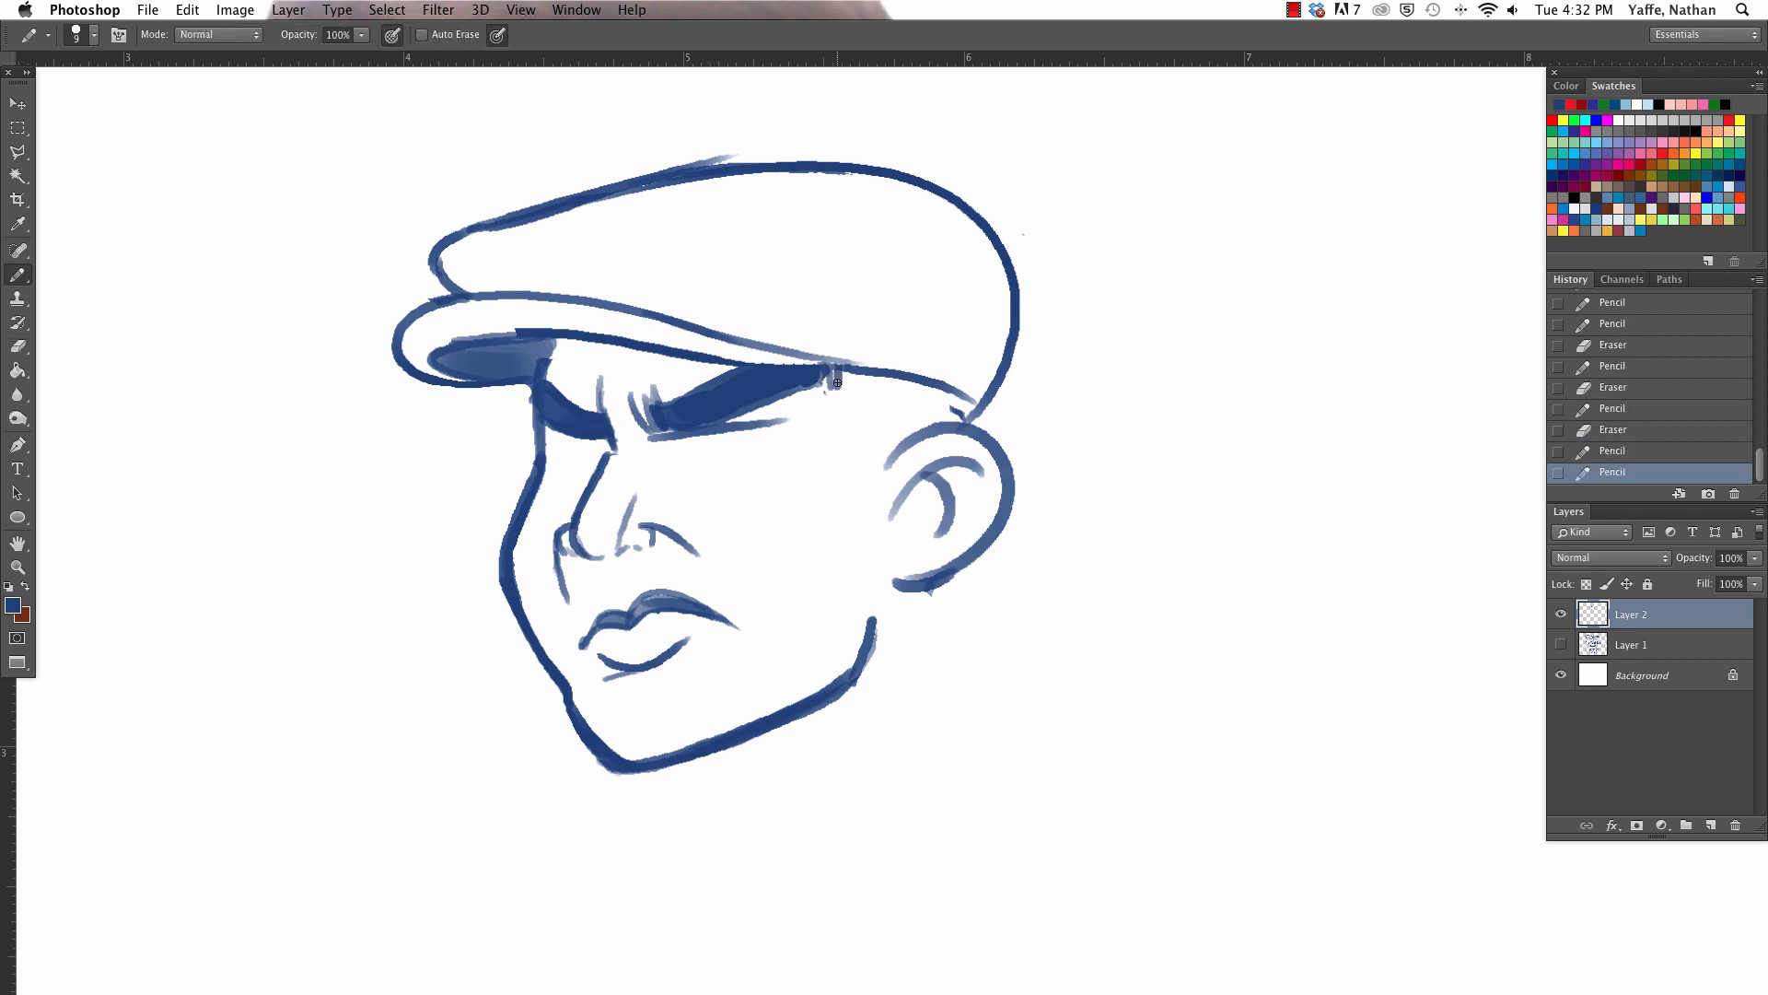
pyautogui.moveTo(841, 370)
pyautogui.mouseDown()
pyautogui.moveTo(878, 552)
pyautogui.moveTo(919, 418)
pyautogui.mouseUp()
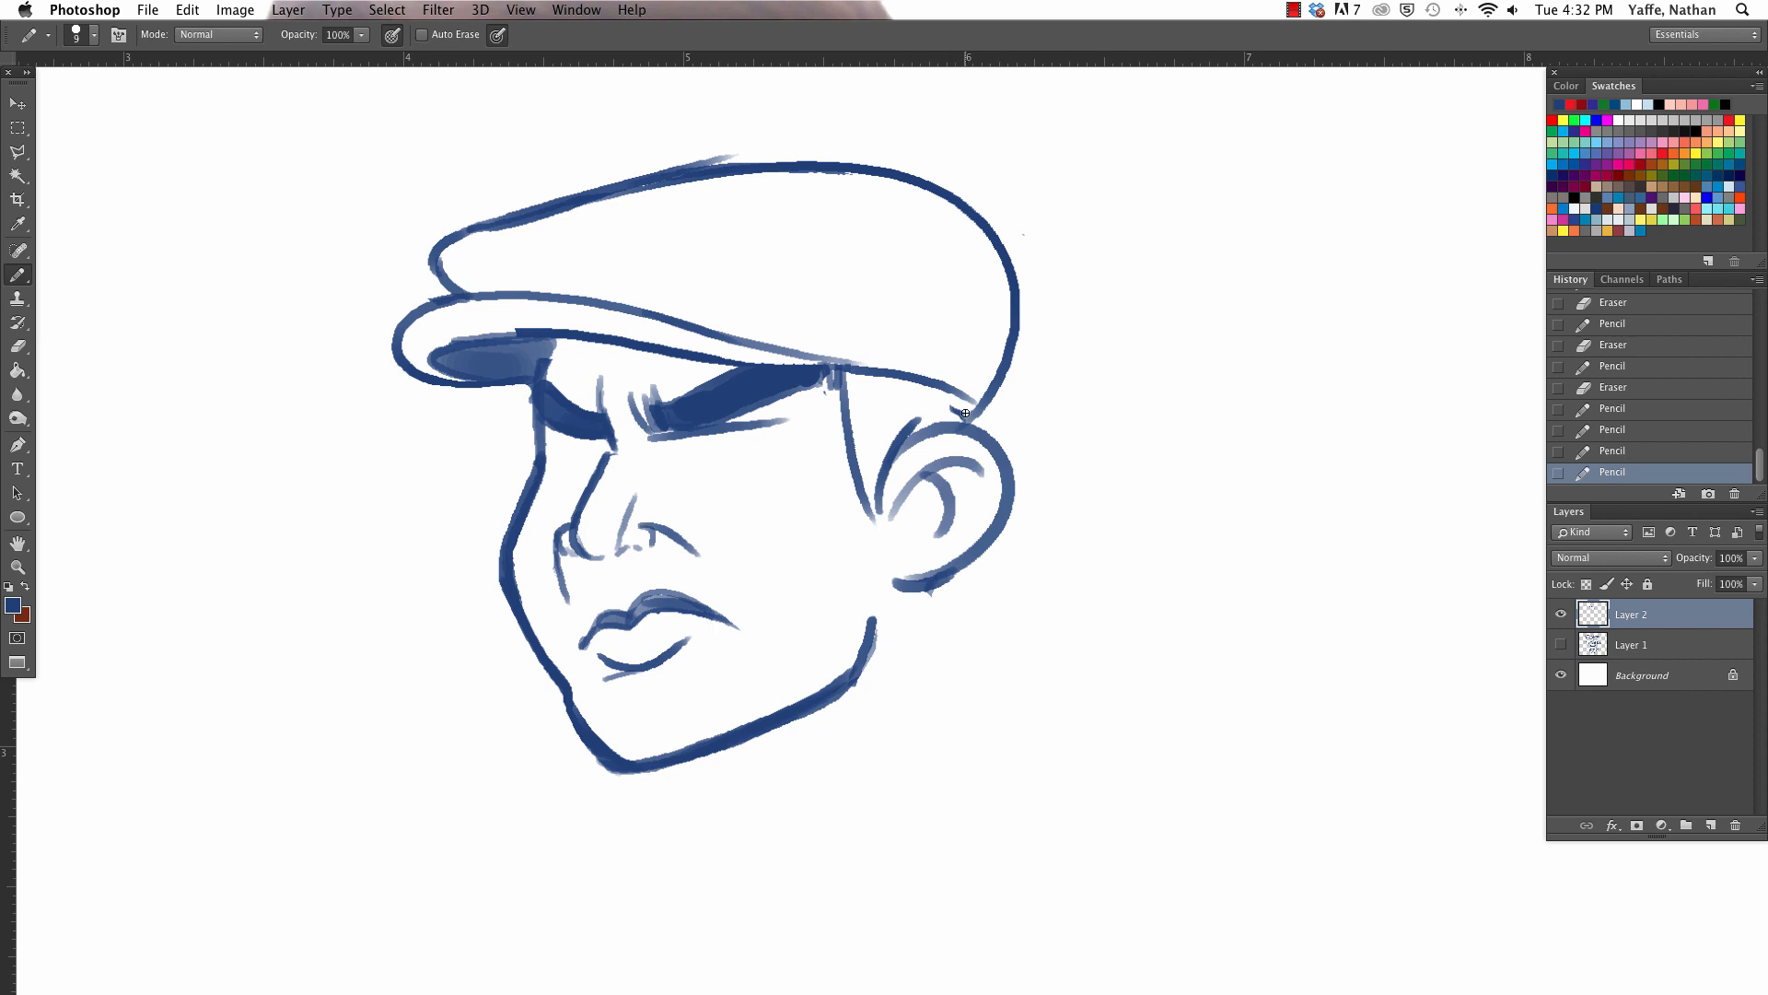
pyautogui.click(869, 515)
# - Sketch the front neck line below the jaw and a thick neck line behind the ear with a larger pencil
pyautogui.moveTo(693, 761); pyautogui.dragTo(824, 848)
pyautogui.press(']')
pyautogui.press(']')
pyautogui.press(']')
pyautogui.press(']')
pyautogui.moveTo(686, 755); pyautogui.dragTo(823, 846)
pyautogui.moveTo(928, 589); pyautogui.dragTo(1017, 713)
# - Erase and redraw the front neck line as a thicker curve, and shade the triangle of shadow under the jaw
pyautogui.press('e')
pyautogui.moveTo(705, 767); pyautogui.dragTo(813, 848)
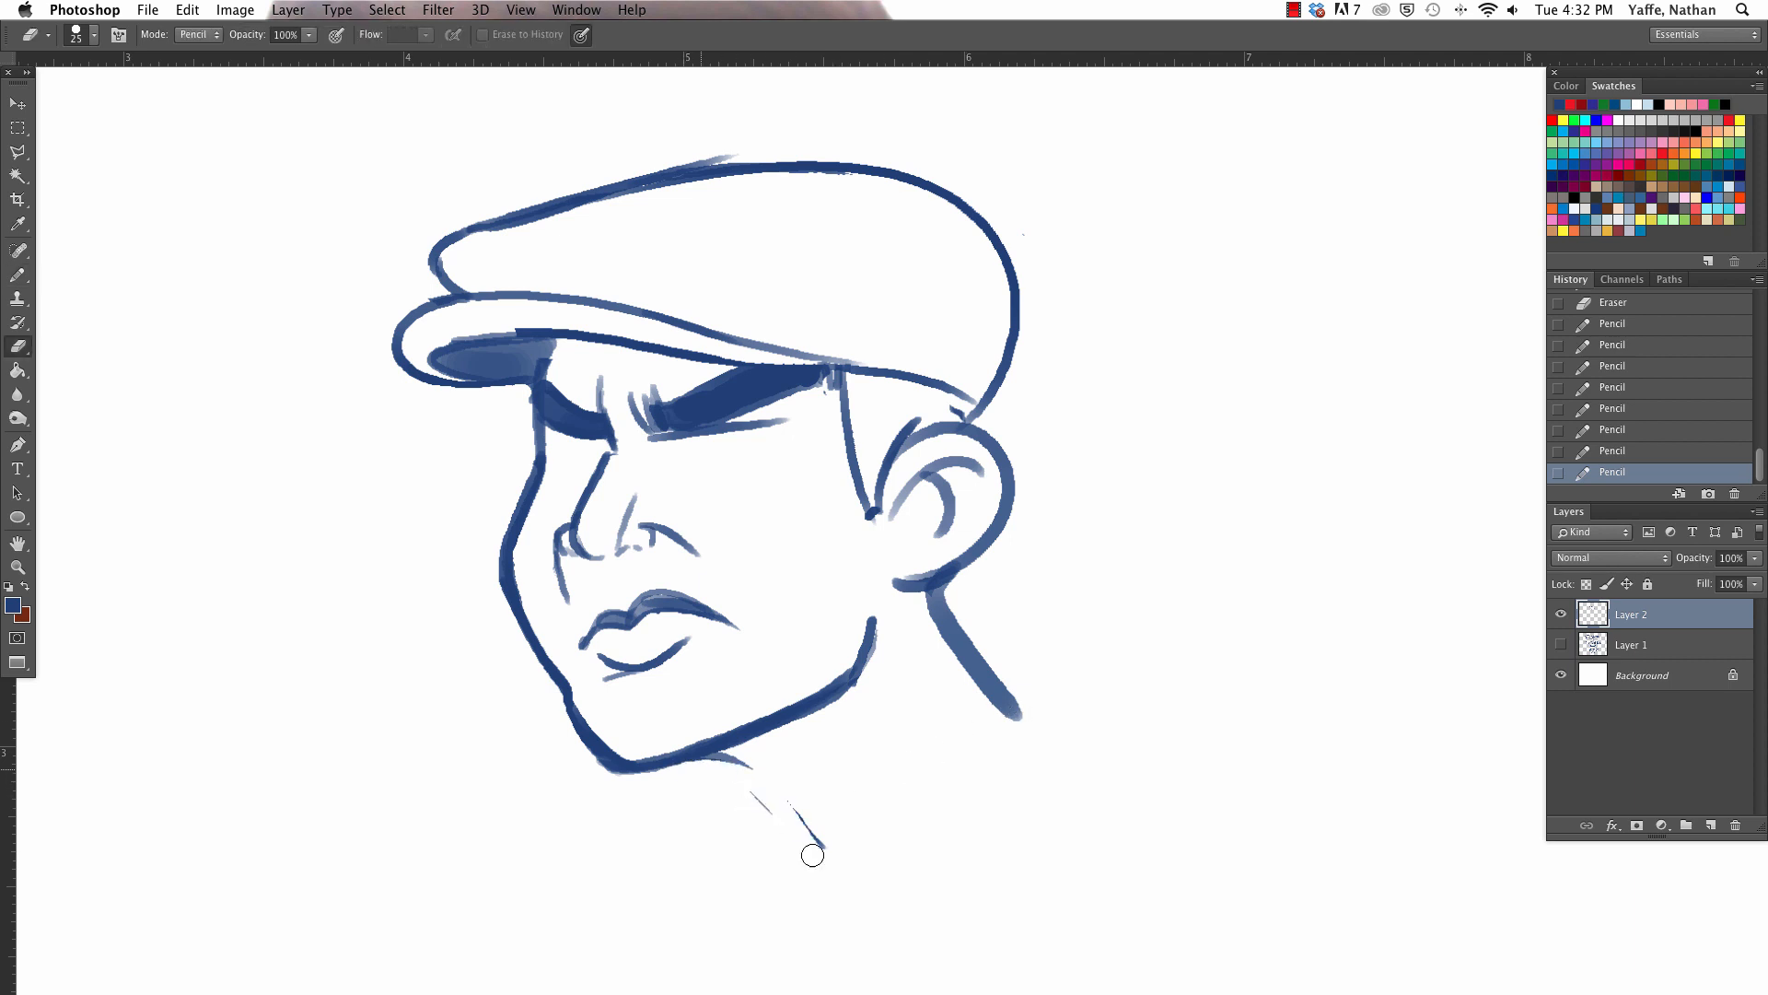
pyautogui.press('b')
pyautogui.moveTo(716, 759)
pyautogui.mouseDown()
pyautogui.moveTo(824, 846)
pyautogui.moveTo(742, 742)
pyautogui.moveTo(735, 760)
pyautogui.moveTo(779, 737)
pyautogui.moveTo(768, 766)
pyautogui.moveTo(819, 689)
pyautogui.moveTo(754, 799)
pyautogui.moveTo(821, 911)
pyautogui.mouseUp()
pyautogui.press('e')
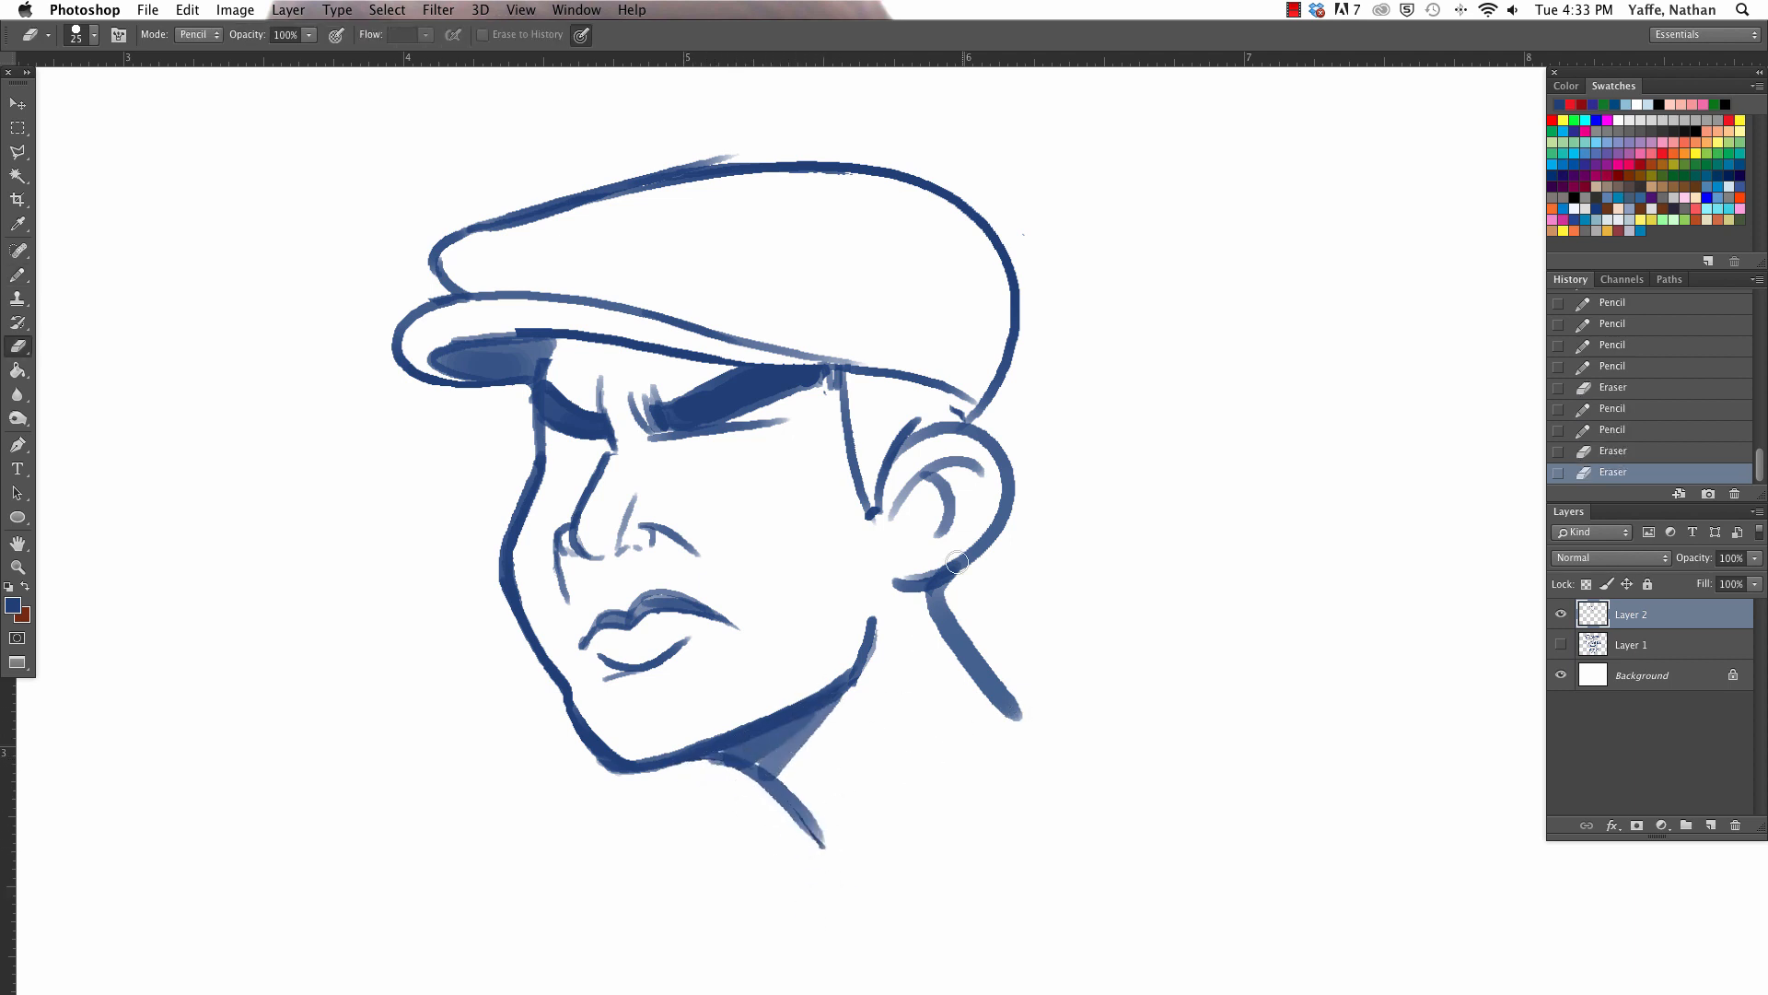
# - Fill the sideburn area between the cap edge and ear with solid blue, and clean up its edges
pyautogui.press('b')
pyautogui.moveTo(854, 394)
pyautogui.mouseDown()
pyautogui.moveTo(891, 437)
pyautogui.moveTo(943, 415)
pyautogui.moveTo(931, 402)
pyautogui.moveTo(875, 430)
pyautogui.moveTo(885, 401)
pyautogui.moveTo(971, 411)
pyautogui.mouseUp()
pyautogui.press('e')
pyautogui.moveTo(861, 352); pyautogui.dragTo(915, 363)
pyautogui.moveTo(896, 516)
pyautogui.mouseDown()
pyautogui.moveTo(855, 518)
pyautogui.moveTo(897, 470)
pyautogui.moveTo(867, 521)
pyautogui.mouseUp()
pyautogui.click(955, 414)
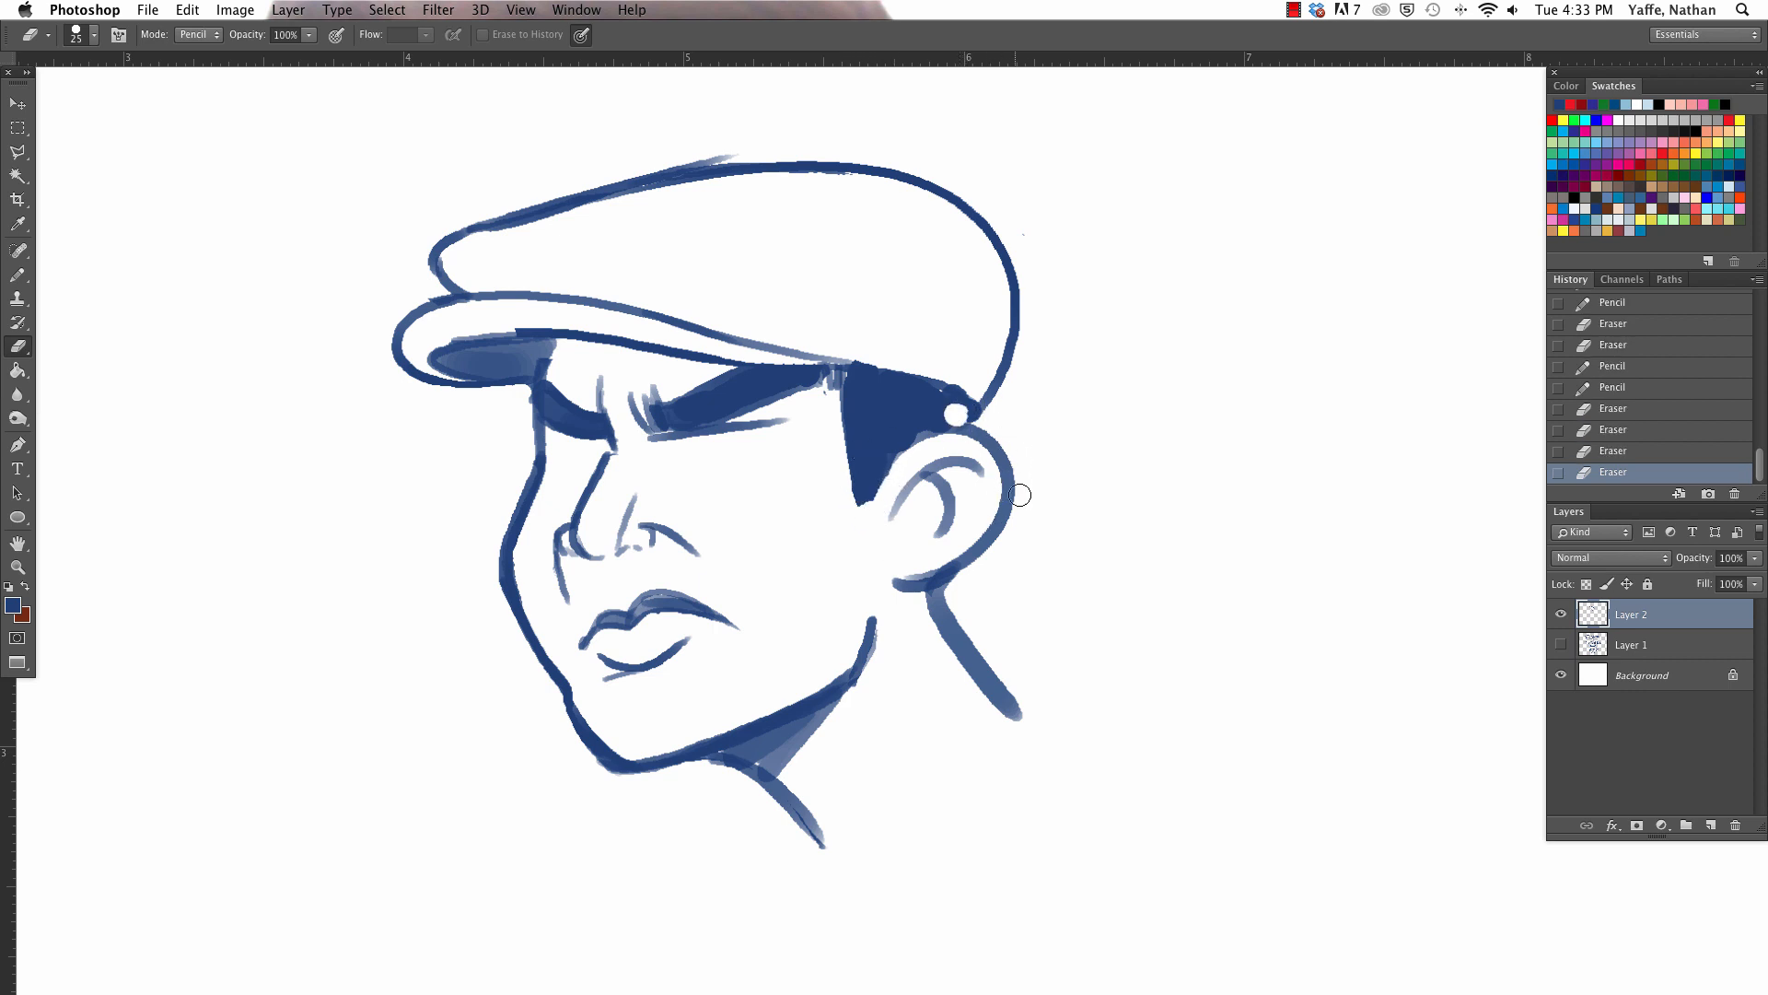
pyautogui.press('b')
pyautogui.press('super+z')
pyautogui.moveTo(956, 414); pyautogui.dragTo(966, 414)
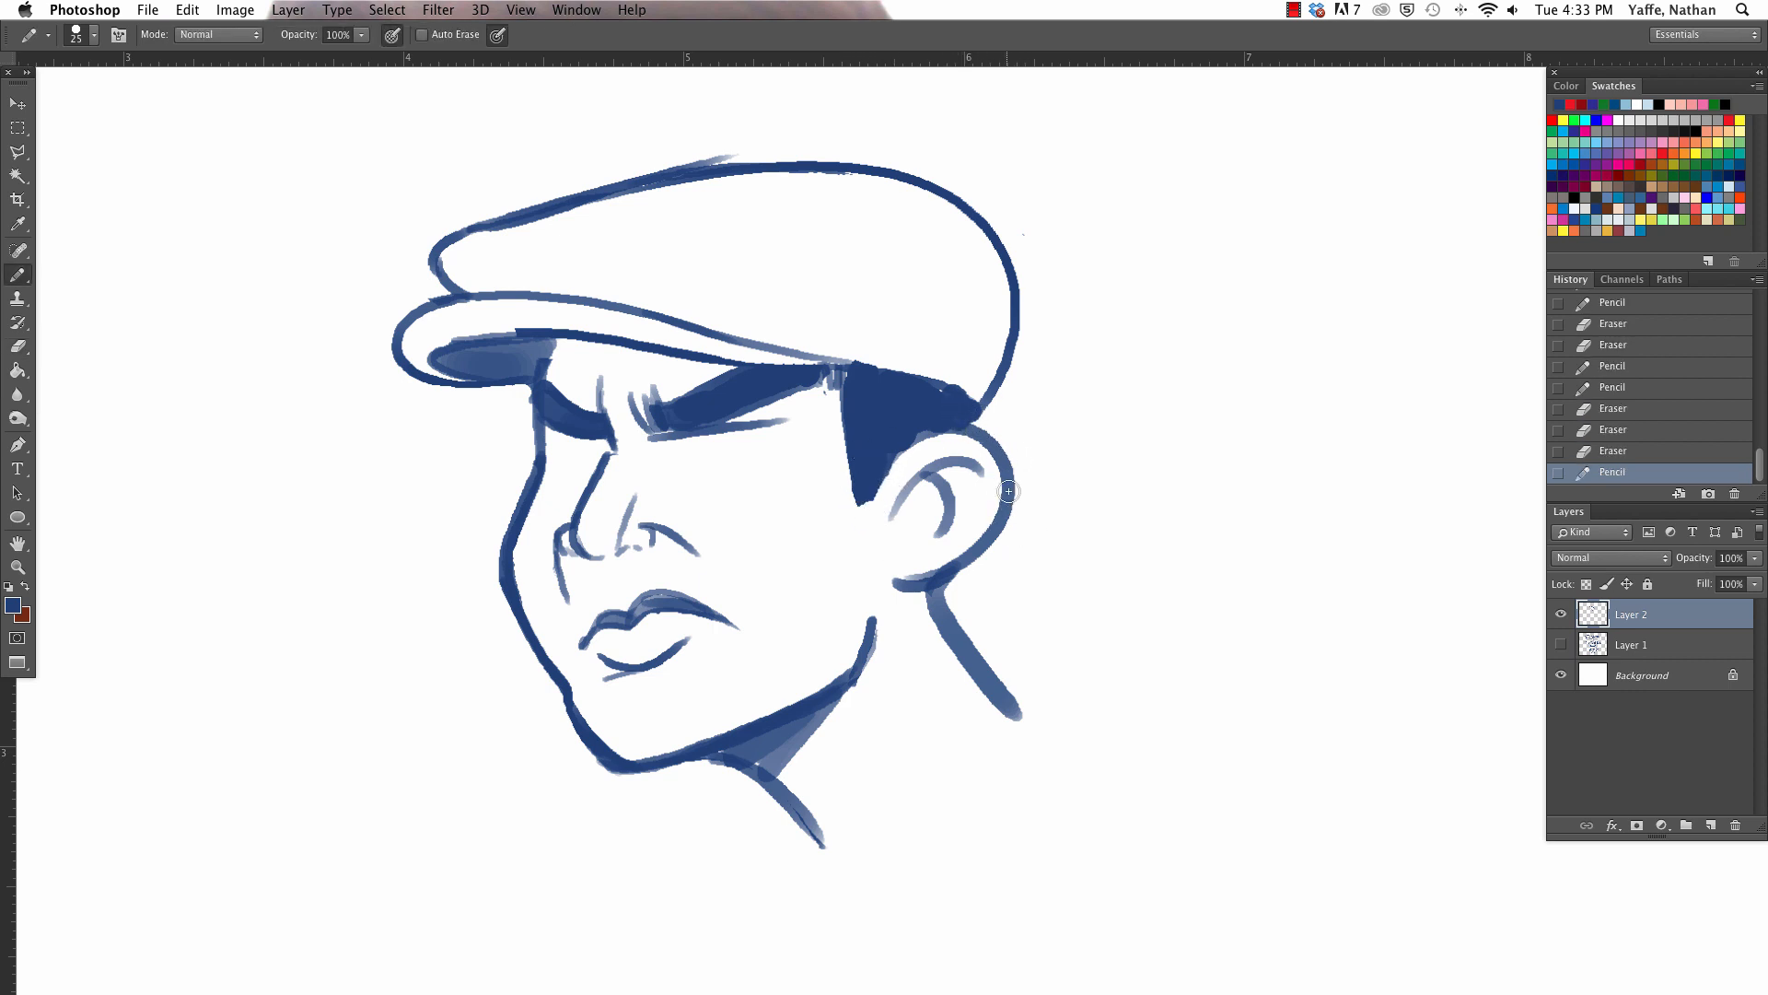
# - Draw two pointed tufts of hair flicking out behind the ear and fill them with solid blue
pyautogui.moveTo(1008, 498)
pyautogui.mouseDown()
pyautogui.moveTo(1046, 512)
pyautogui.moveTo(1065, 576)
pyautogui.moveTo(1013, 591)
pyautogui.mouseUp()
pyautogui.moveTo(1147, 507)
pyautogui.mouseDown()
pyautogui.moveTo(1067, 576)
pyautogui.moveTo(976, 612)
pyautogui.moveTo(971, 655)
pyautogui.mouseUp()
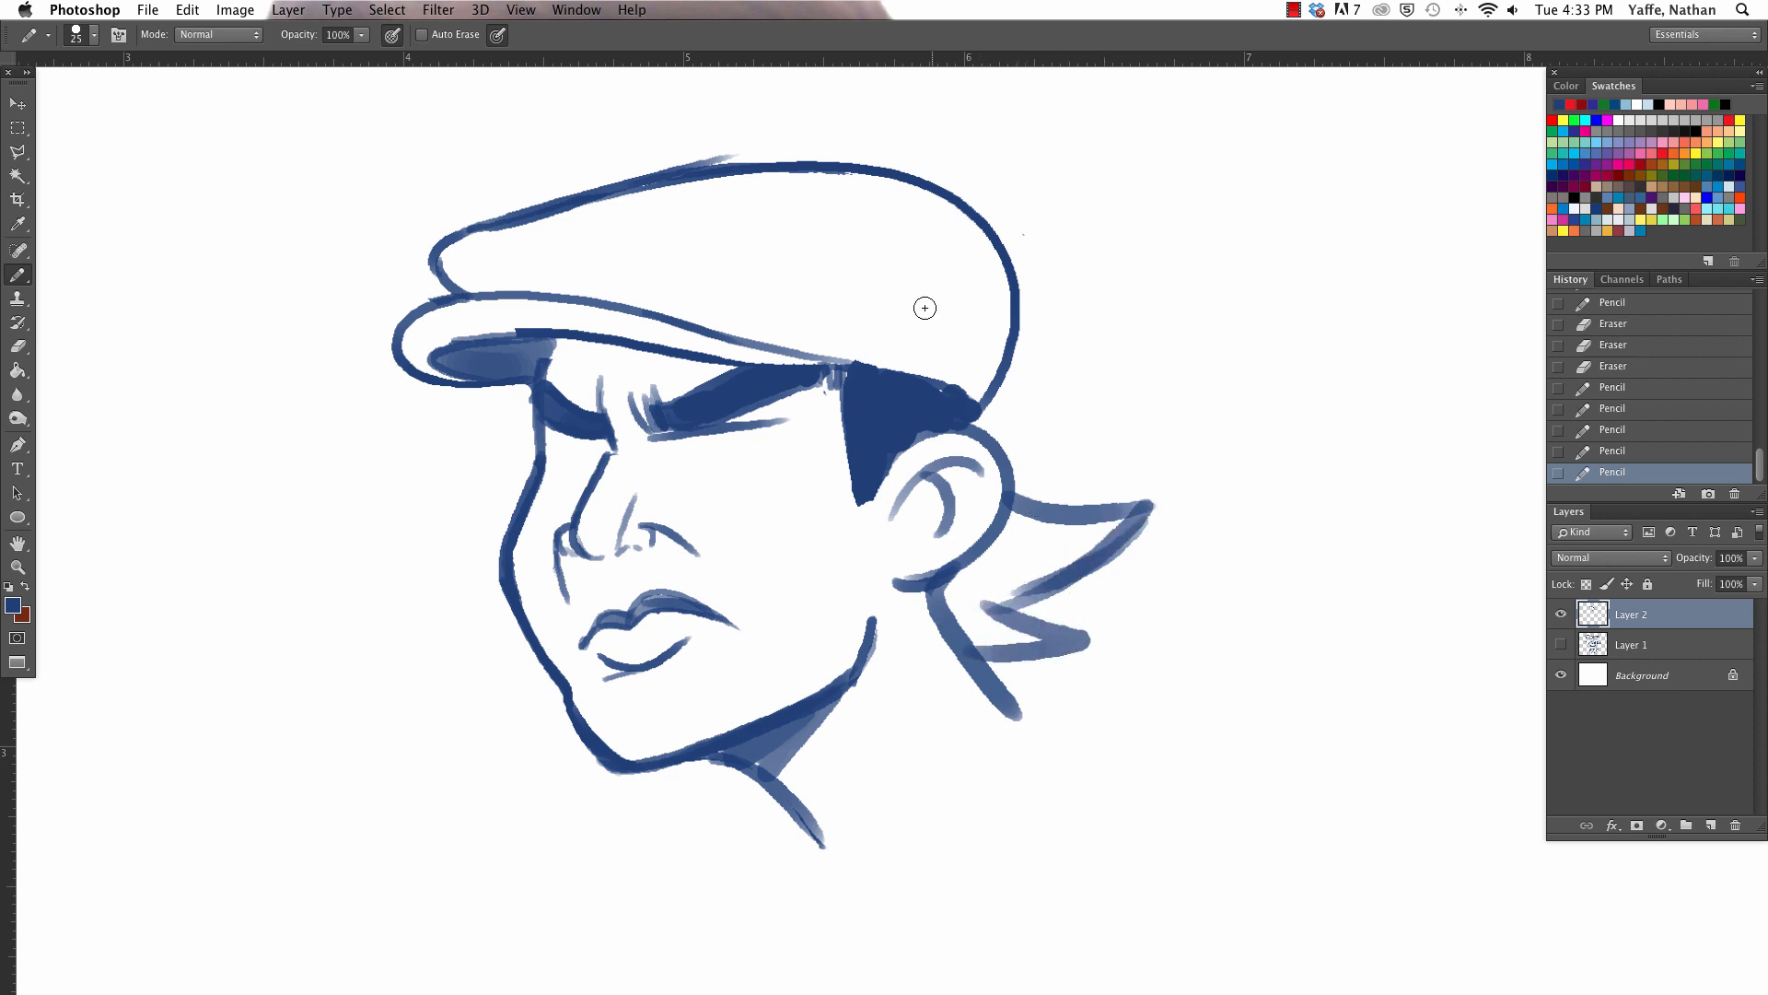
pyautogui.press(']')
pyautogui.moveTo(983, 642)
pyautogui.mouseDown()
pyautogui.moveTo(1030, 644)
pyautogui.moveTo(982, 608)
pyautogui.moveTo(990, 577)
pyautogui.moveTo(1022, 562)
pyautogui.moveTo(1010, 529)
pyautogui.moveTo(1030, 575)
pyautogui.moveTo(1061, 535)
pyautogui.moveTo(1013, 515)
pyautogui.mouseUp()
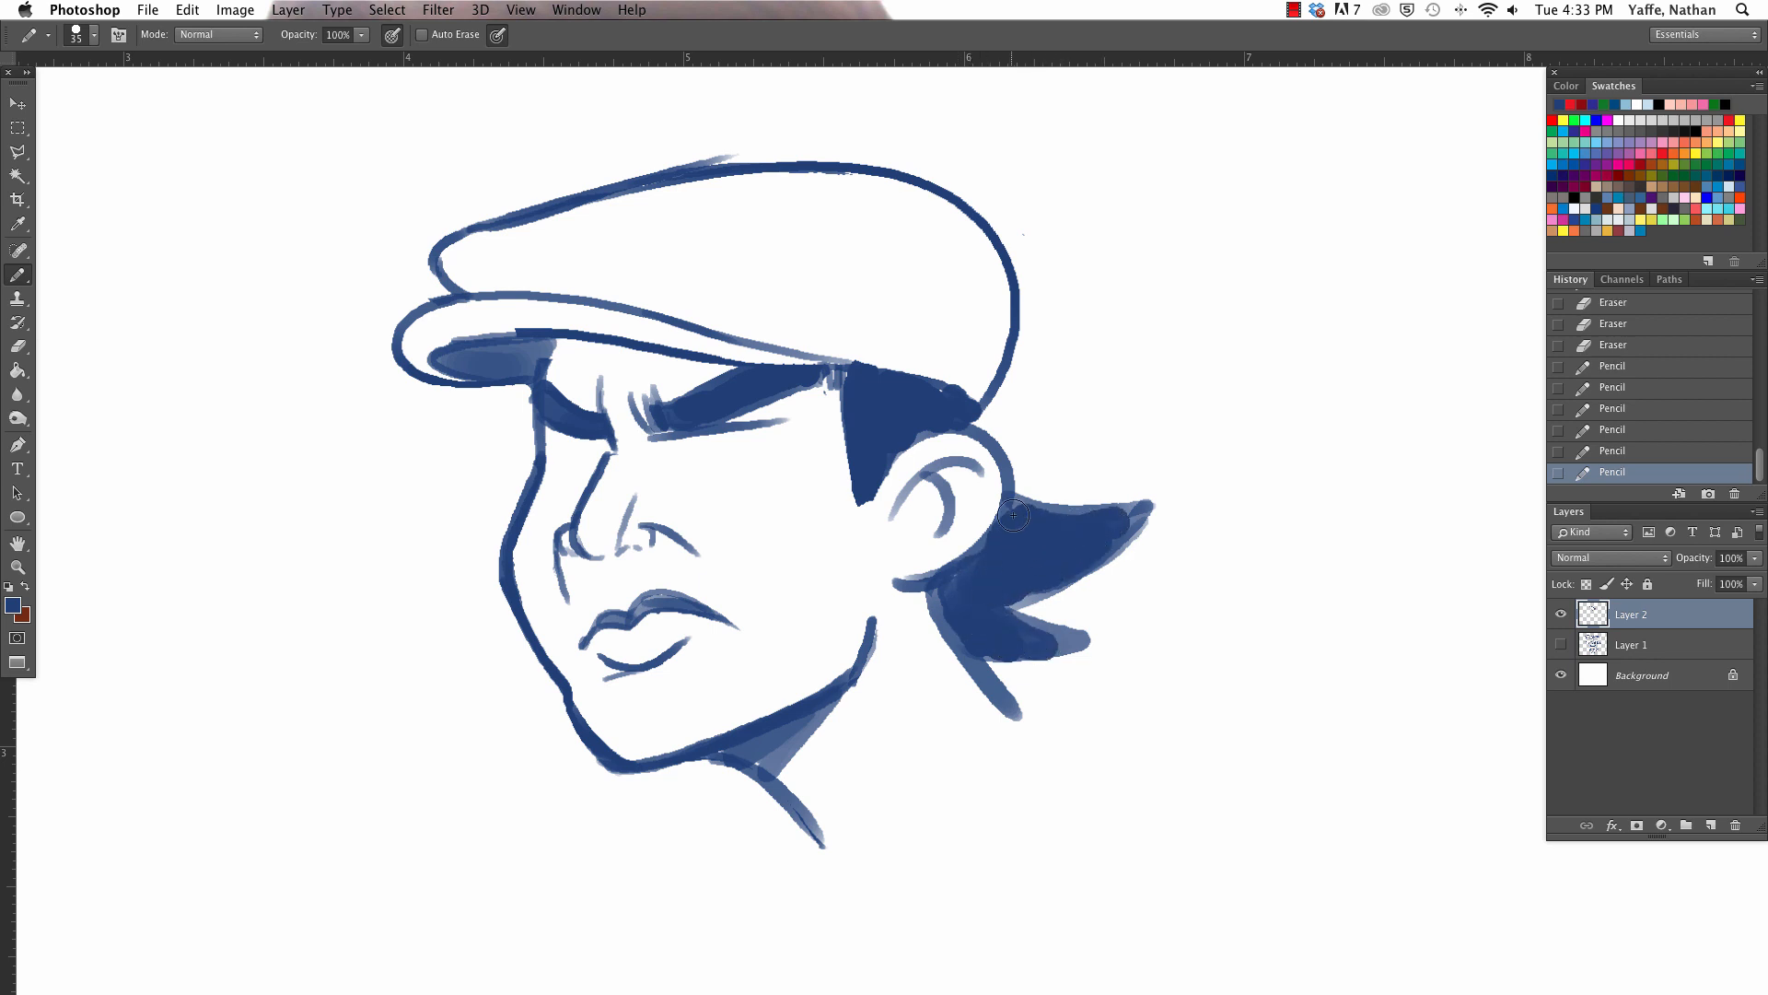
# - Sharpen the tips and upper edge of the hair tufts behind the ear with the eraser
pyautogui.press('e')
pyautogui.moveTo(1016, 607)
pyautogui.mouseDown()
pyautogui.moveTo(1091, 630)
pyautogui.moveTo(1087, 646)
pyautogui.mouseUp()
pyautogui.moveTo(1022, 497)
pyautogui.mouseDown()
pyautogui.moveTo(1223, 507)
pyautogui.moveTo(1020, 501)
pyautogui.mouseUp()
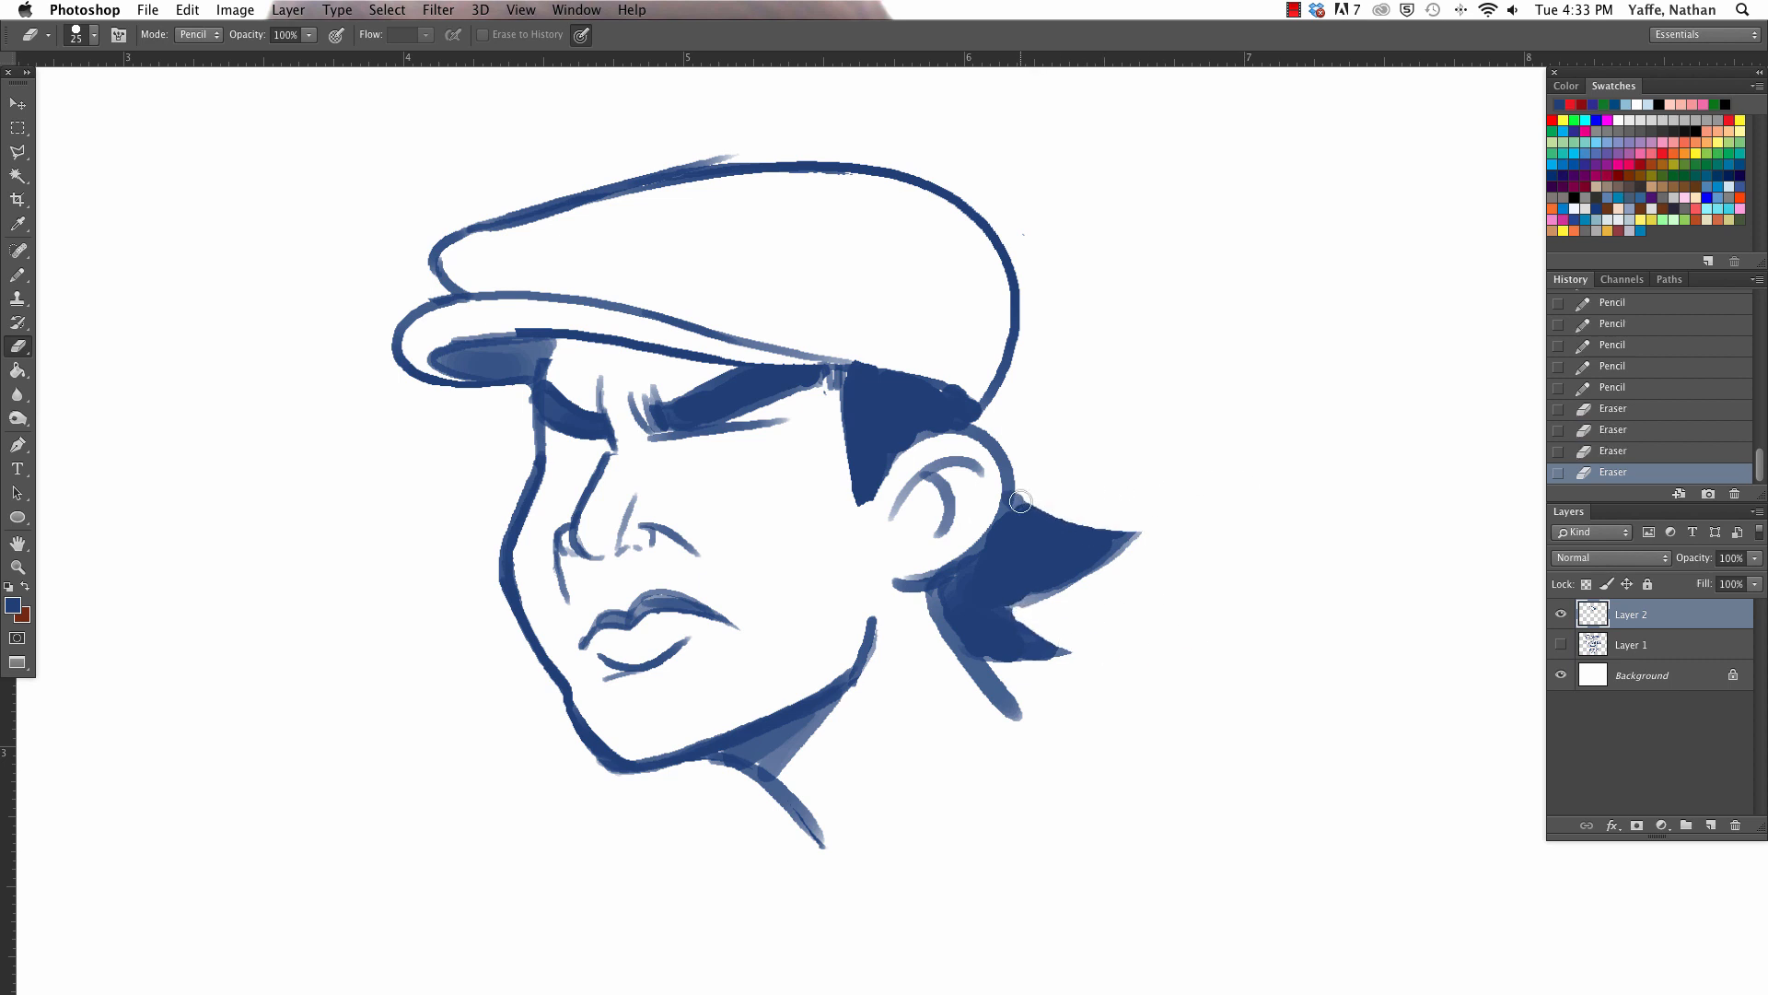
# - Retouch the back of the ear where it meets the hair, and trim the earlobe and tuft edges
pyautogui.press('b')
pyautogui.moveTo(1010, 592)
pyautogui.mouseDown()
pyautogui.moveTo(1112, 523)
pyautogui.moveTo(1082, 558)
pyautogui.moveTo(1017, 478)
pyautogui.mouseUp()
pyautogui.press('e')
pyautogui.press('b')
pyautogui.press('e')
pyautogui.moveTo(898, 568)
pyautogui.mouseDown()
pyautogui.moveTo(986, 521)
pyautogui.moveTo(1062, 627)
pyautogui.mouseUp()
pyautogui.press('b')
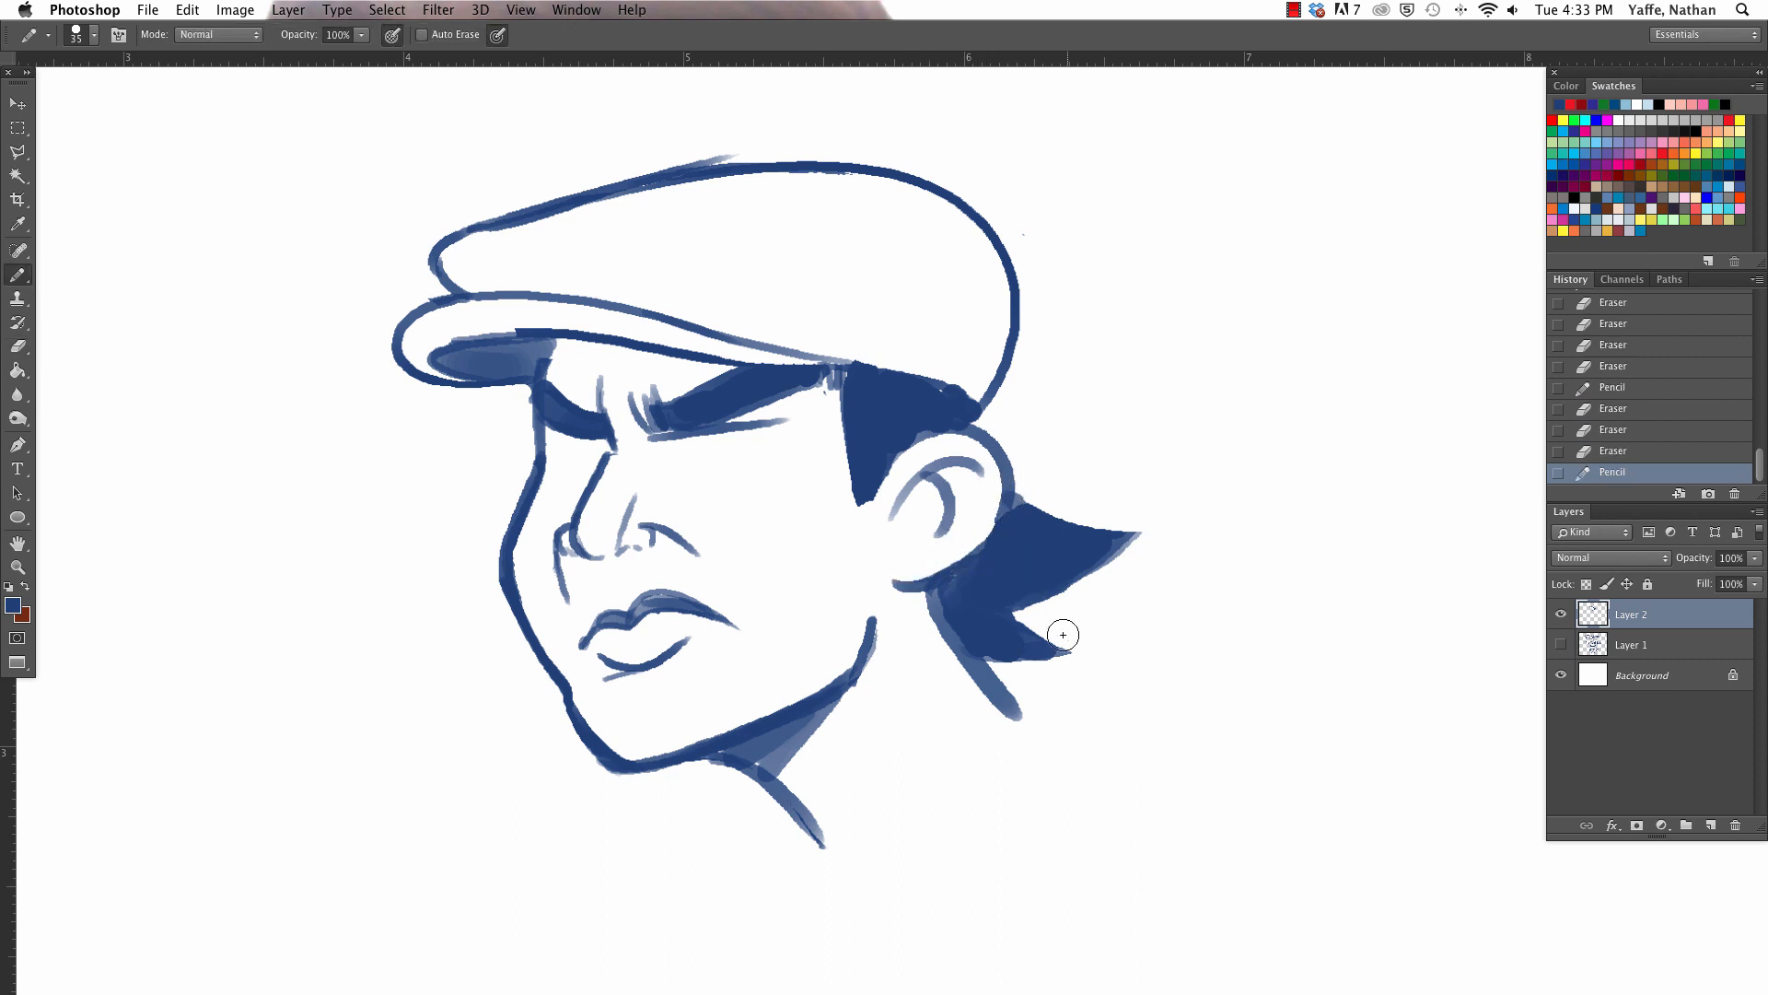
# - Erase the line beneath the near eyebrow and redraw the upper eyelid lines of both eyes with a thin pencil
pyautogui.scroll(-3, 1068, 617)
pyautogui.press('a')
pyautogui.press('b')
pyautogui.press('[')
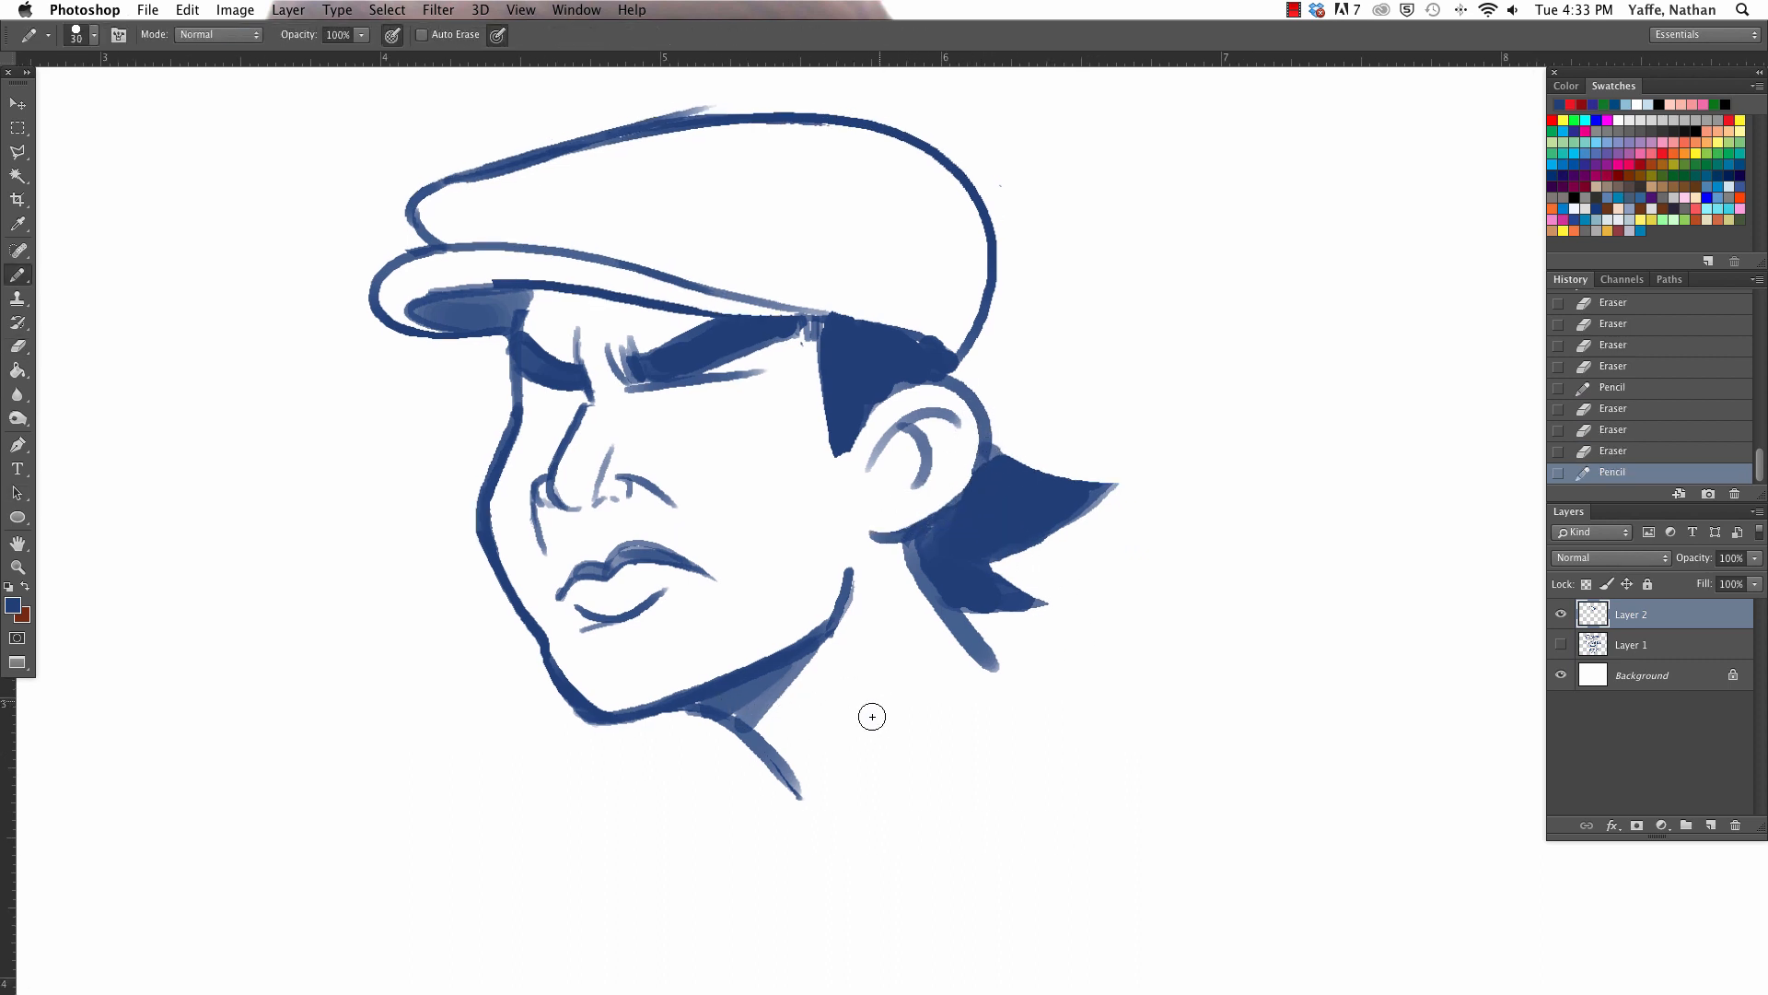
pyautogui.press('e')
pyautogui.moveTo(627, 397); pyautogui.dragTo(787, 366)
pyautogui.press('b')
pyautogui.press('super+z')
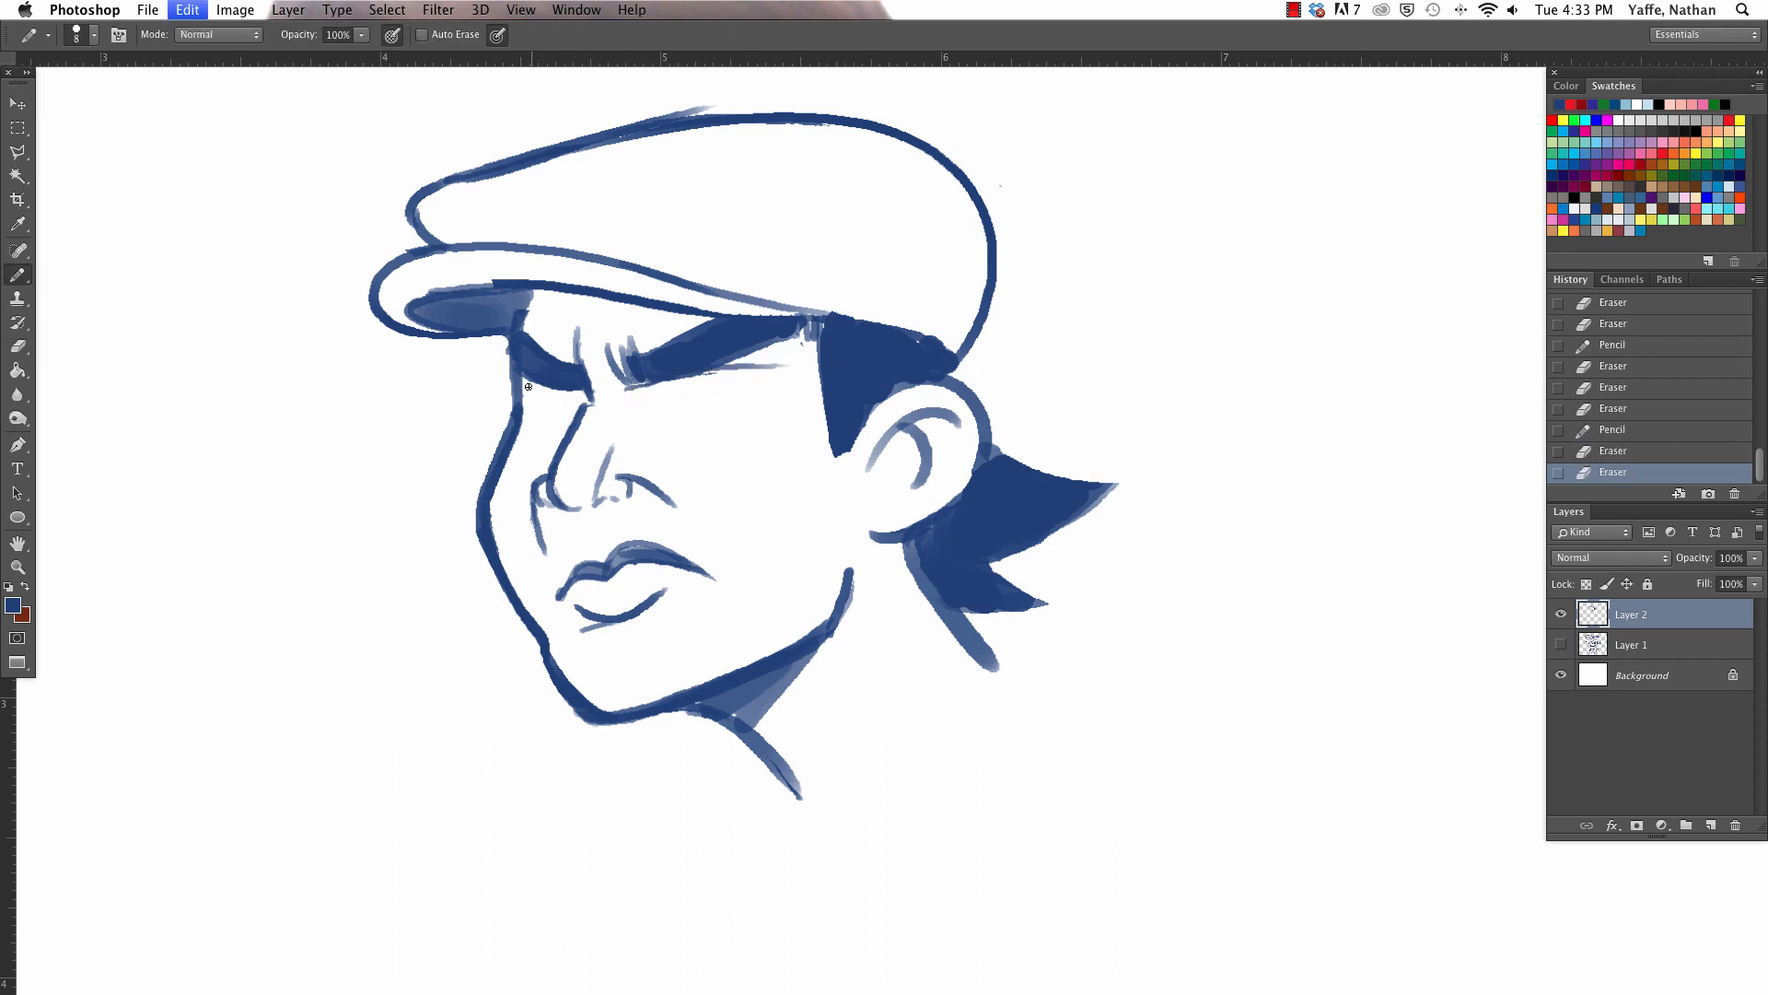
pyautogui.moveTo(526, 387); pyautogui.dragTo(783, 380)
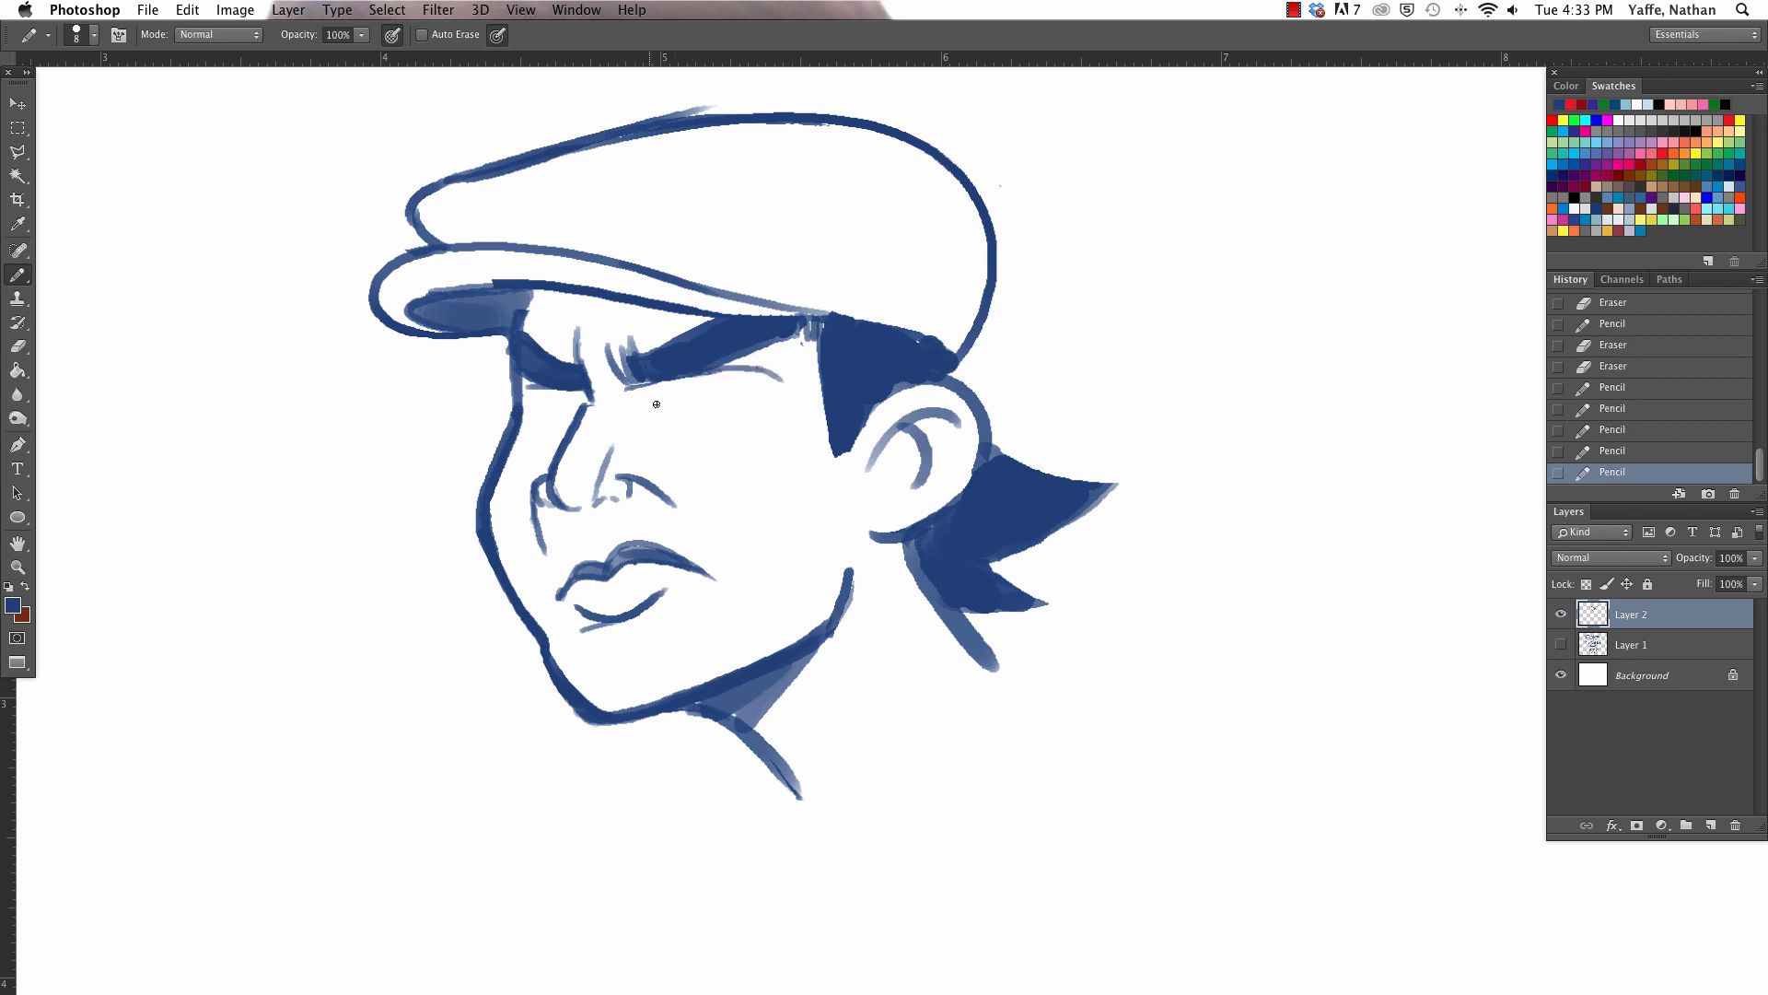
# - Draw the side and lower contour lines of both eyes with a thin pencil, and trim the far eye's lower line
pyautogui.moveTo(645, 394); pyautogui.dragTo(685, 445)
pyautogui.moveTo(765, 381); pyautogui.dragTo(715, 442)
pyautogui.press('e')
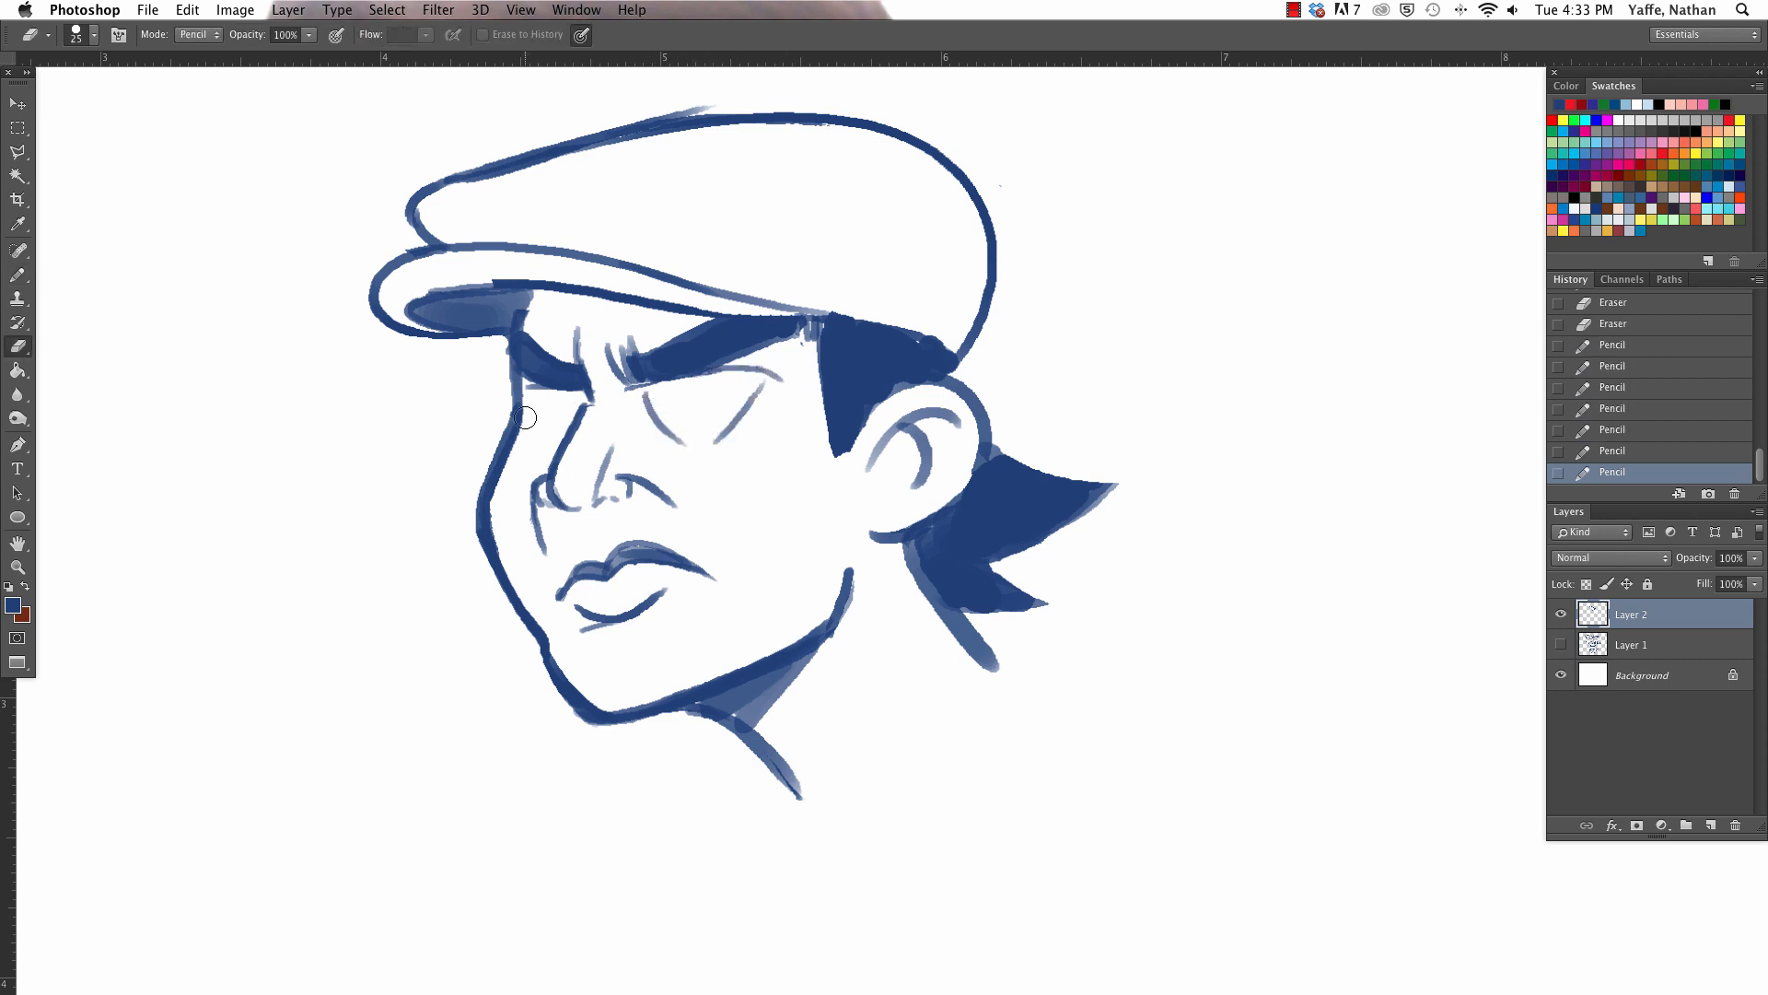
pyautogui.press('b')
pyautogui.moveTo(529, 413); pyautogui.dragTo(552, 433)
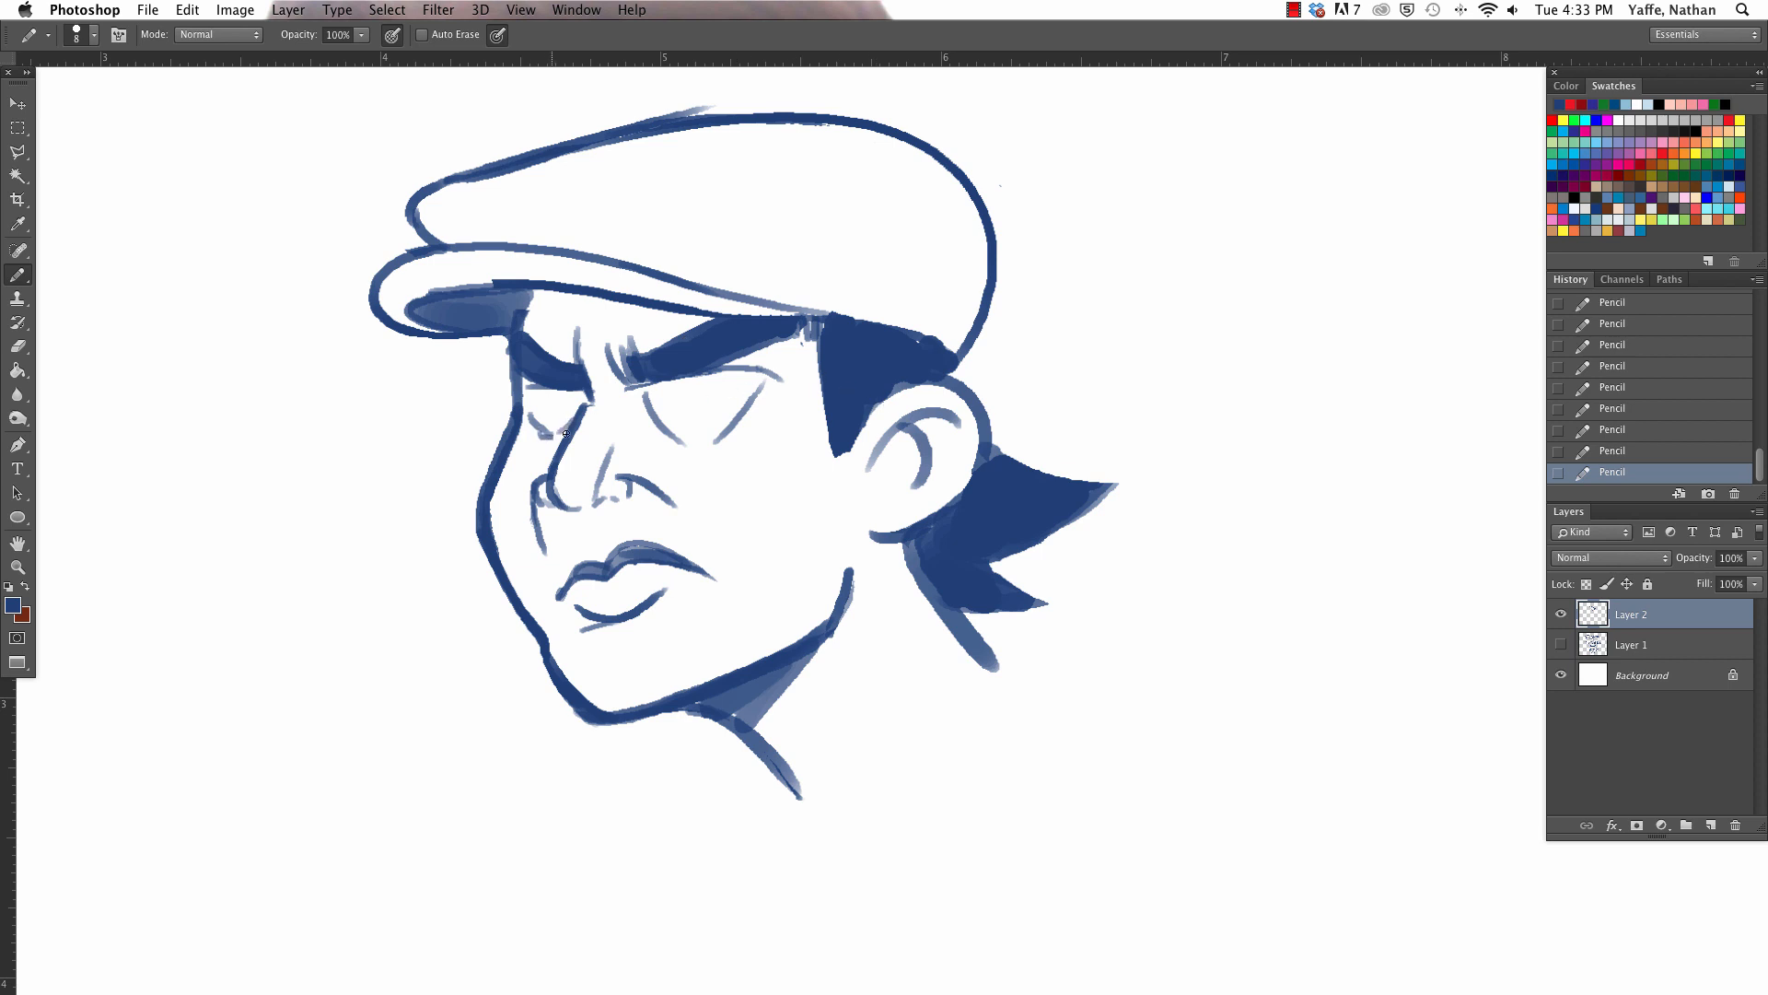
pyautogui.press('e')
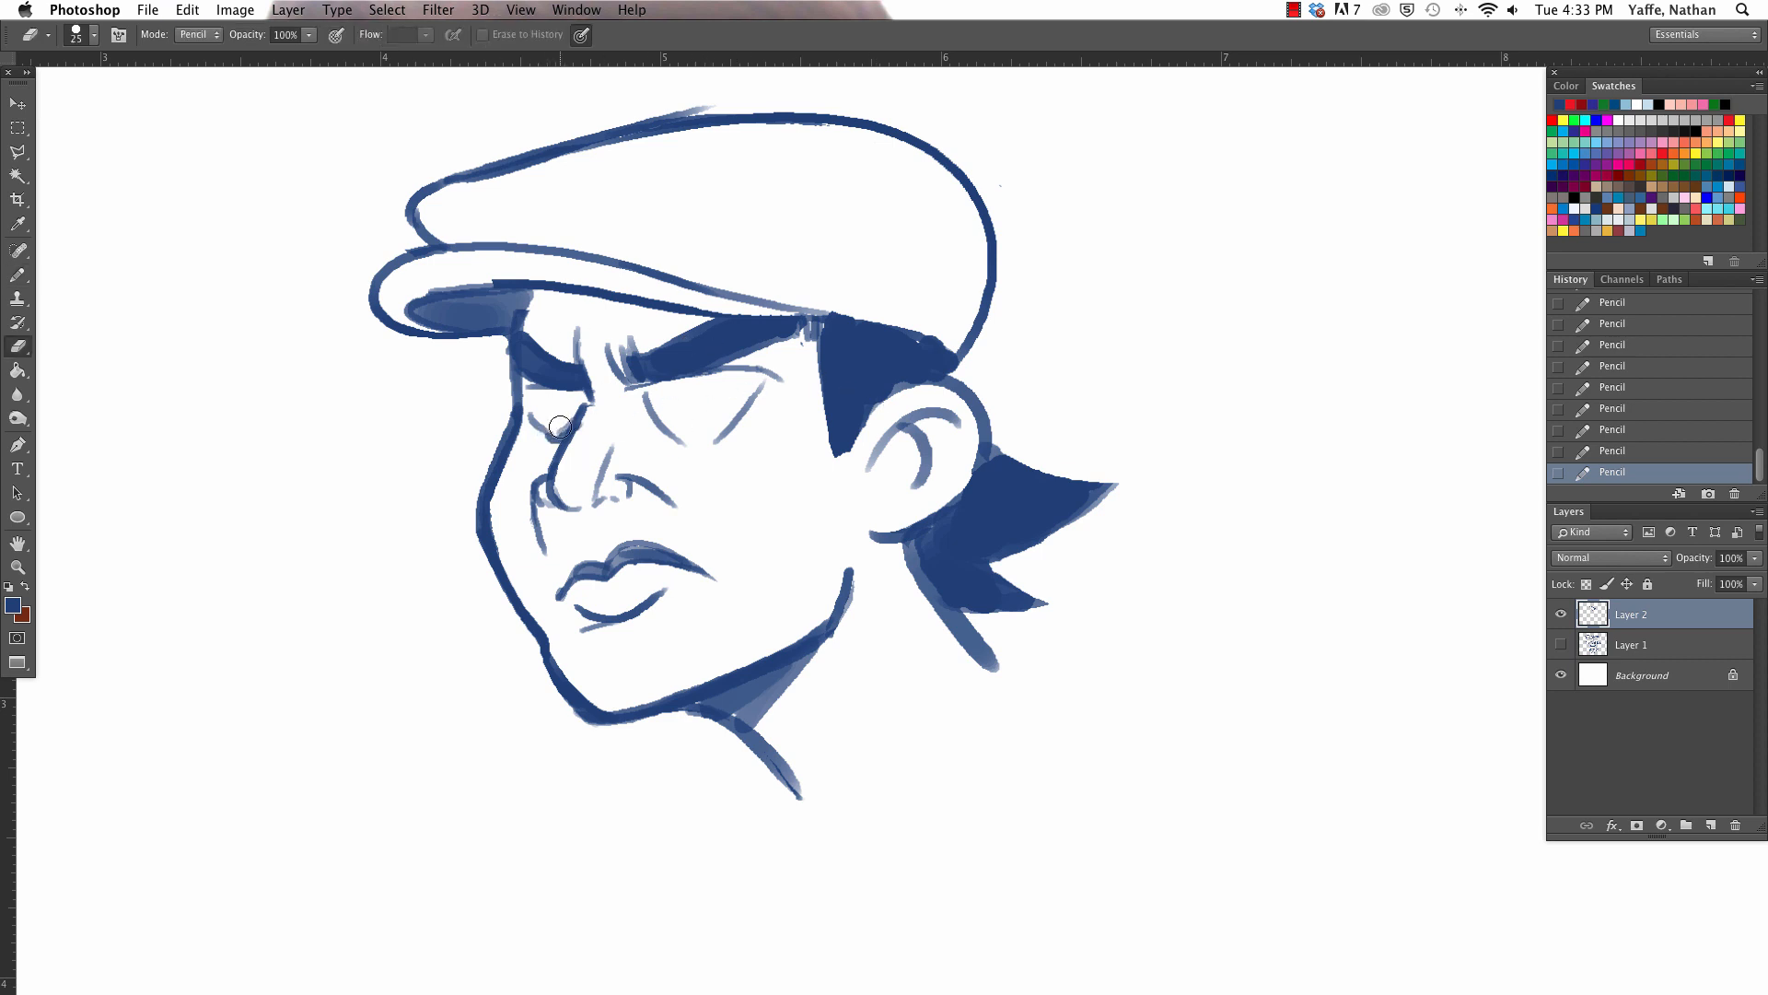
pyautogui.moveTo(536, 415); pyautogui.dragTo(565, 438)
# - Draw round irises in both eyes and a dark pupil in the near eye, looking toward the front of the face
pyautogui.press('b')
pyautogui.moveTo(661, 379); pyautogui.dragTo(711, 391)
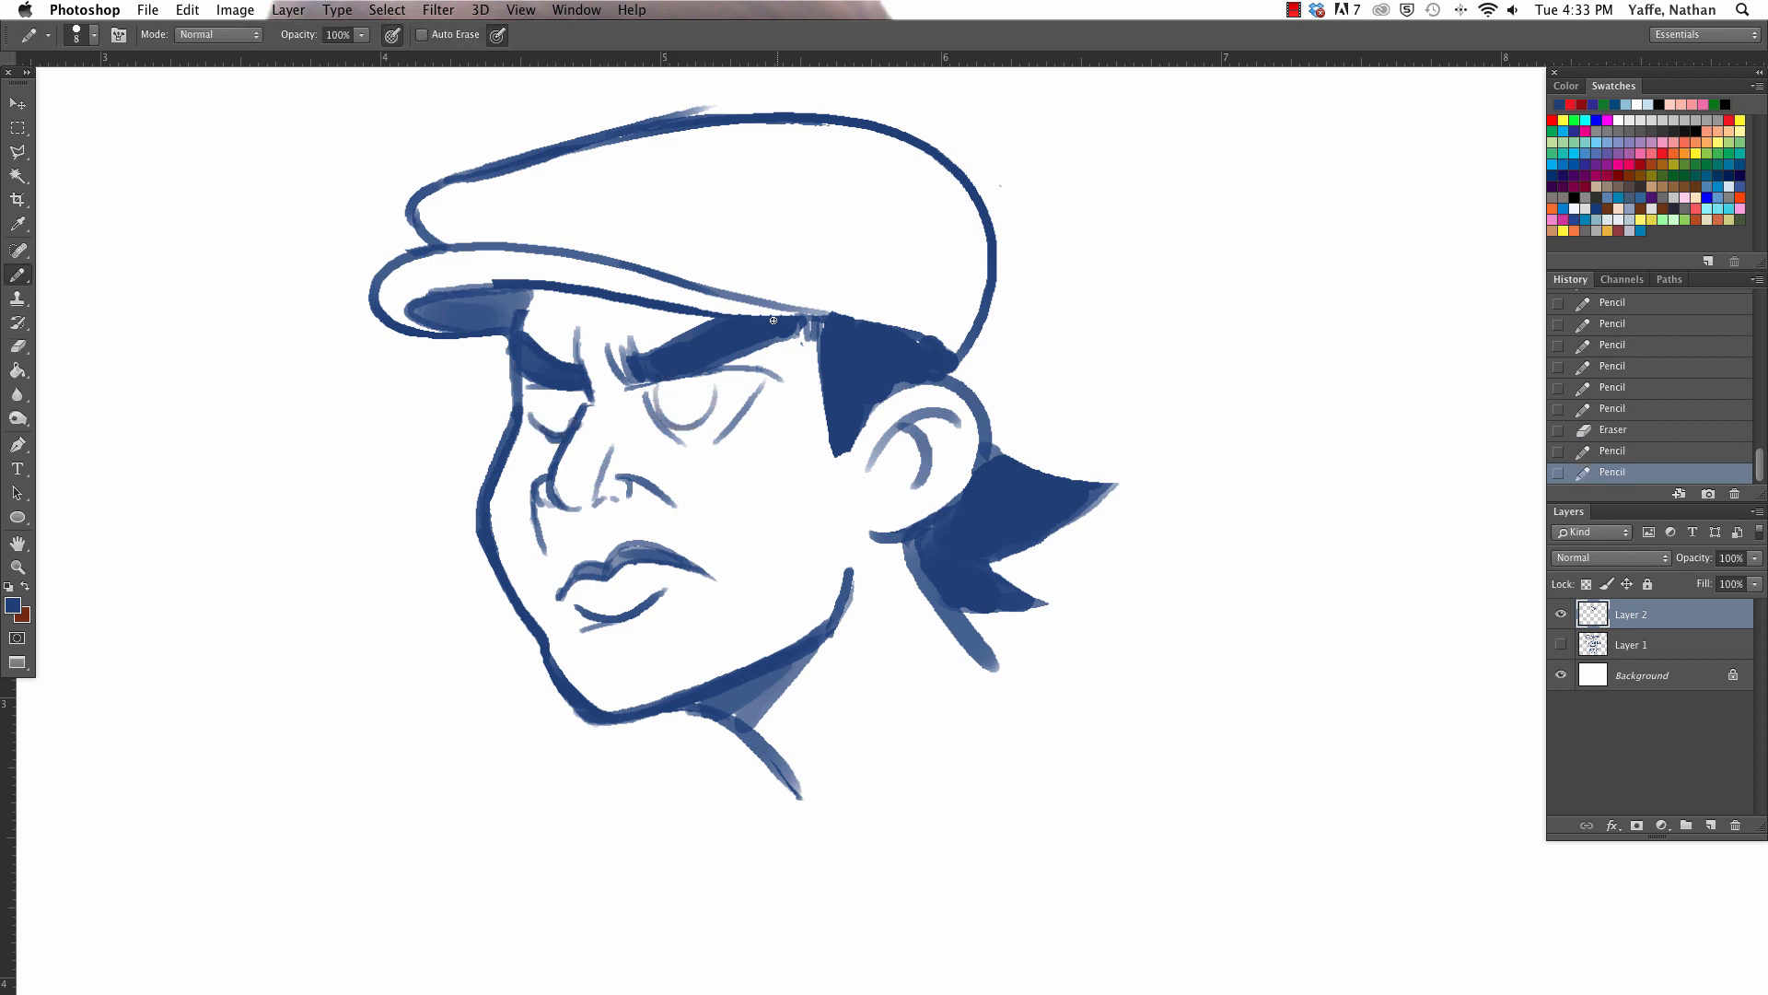
pyautogui.moveTo(539, 425)
pyautogui.mouseDown()
pyautogui.moveTo(710, 386)
pyautogui.moveTo(707, 404)
pyautogui.moveTo(652, 383)
pyautogui.moveTo(709, 386)
pyautogui.moveTo(659, 404)
pyautogui.mouseUp()
pyautogui.press('e')
pyautogui.press('b')
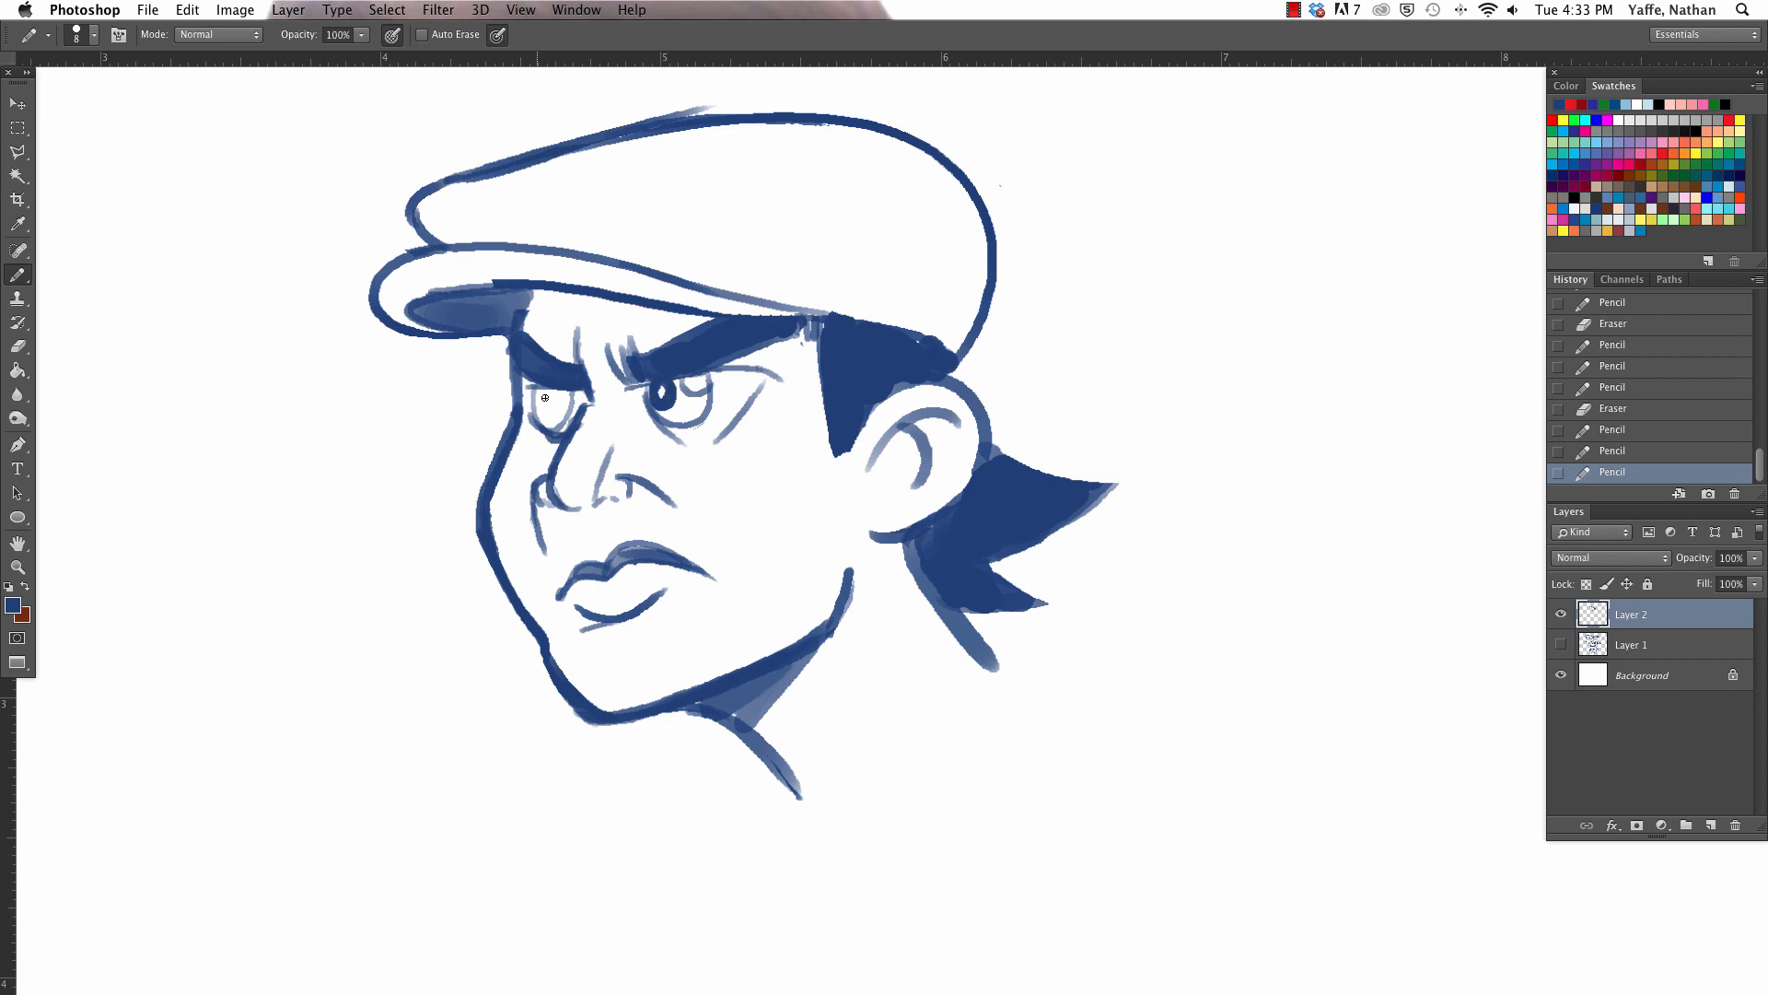
# - Fill the far eye's pupil with dark blue, and clean up and darken the near eye's iris
pyautogui.moveTo(544, 392); pyautogui.dragTo(562, 402)
pyautogui.press('e')
pyautogui.moveTo(684, 383)
pyautogui.mouseDown()
pyautogui.moveTo(701, 398)
pyautogui.moveTo(661, 419)
pyautogui.mouseUp()
pyautogui.press('b')
pyautogui.moveTo(536, 395); pyautogui.dragTo(541, 410)
pyautogui.click(661, 388)
pyautogui.moveTo(654, 395); pyautogui.dragTo(675, 419)
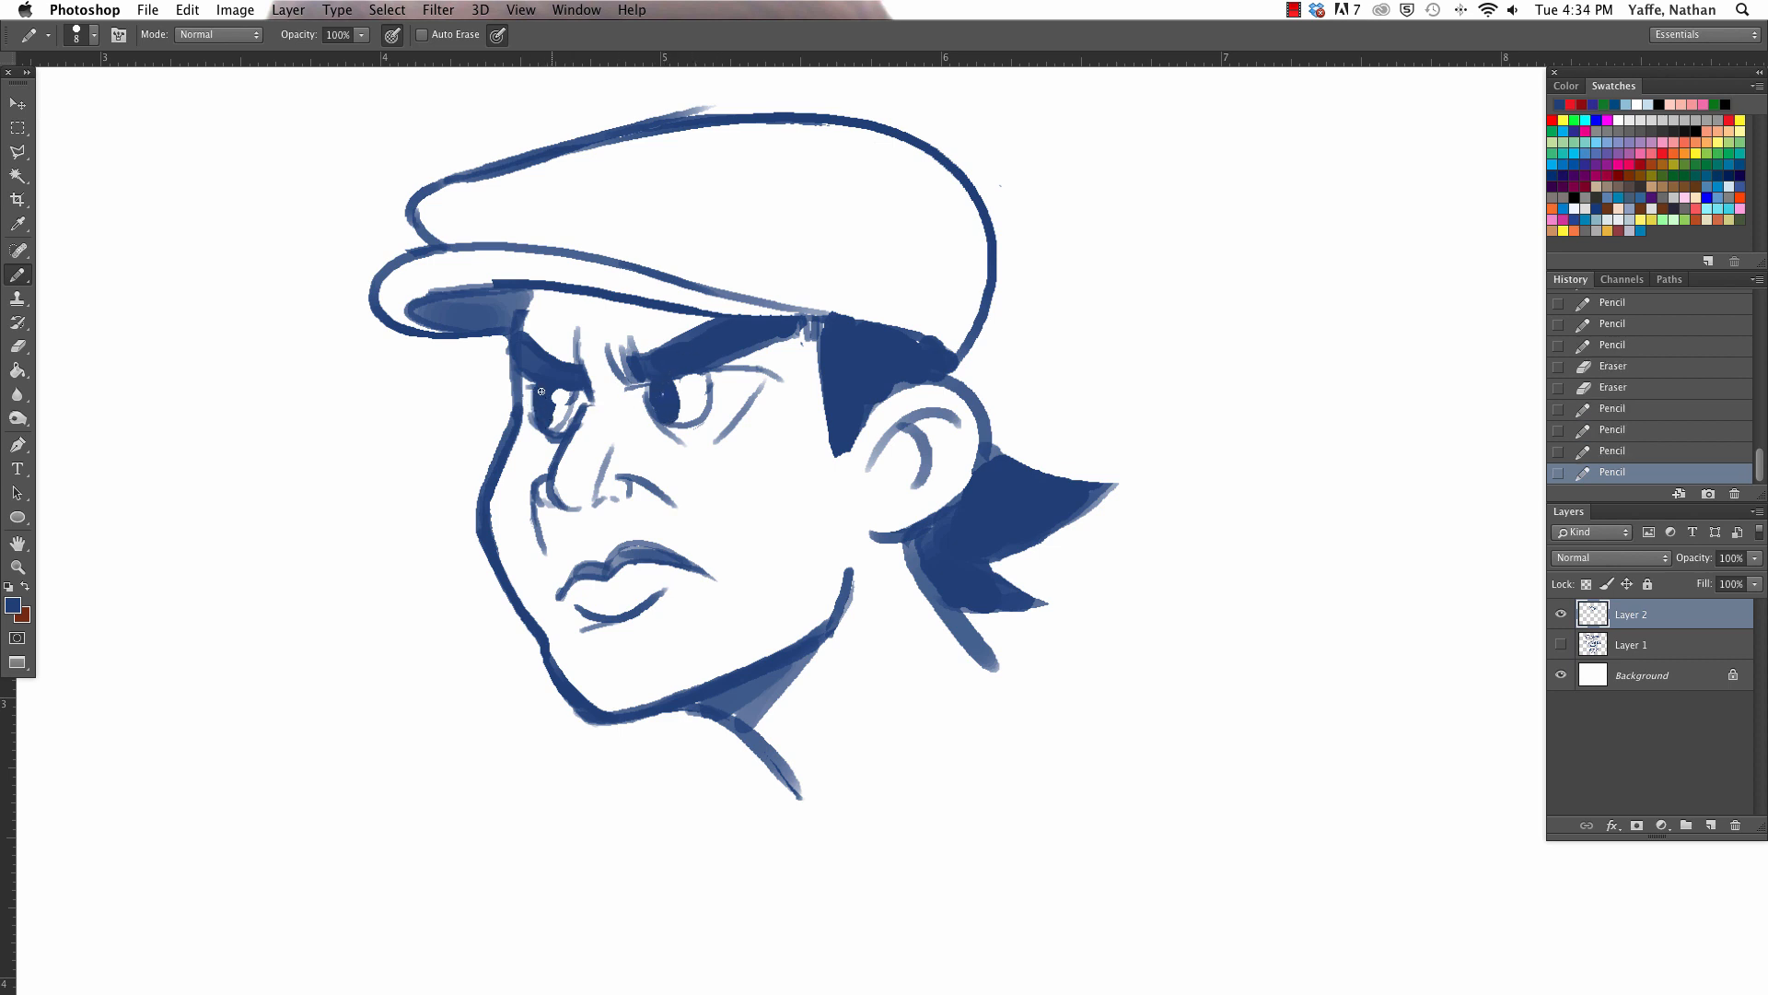
# - Erase small round highlights into both pupils and clean up the iris edges with the eraser and pencil
pyautogui.press('e')
pyautogui.click(555, 398)
pyautogui.click(671, 390)
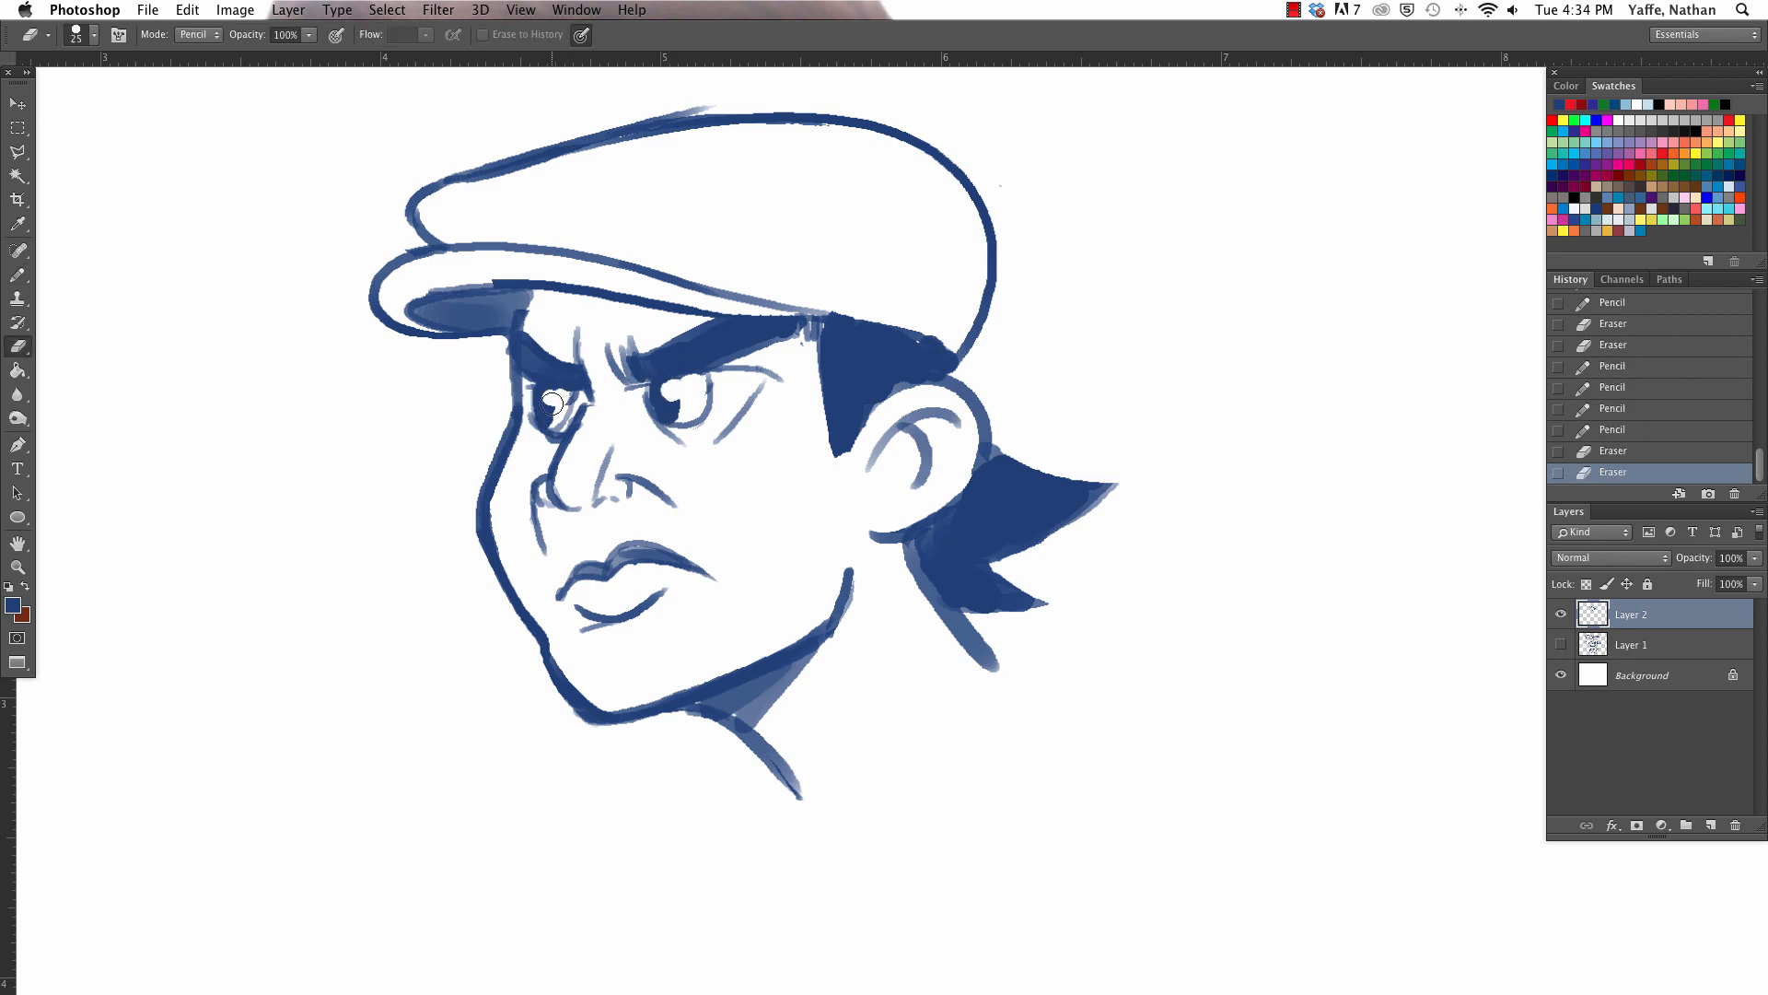
pyautogui.press('b')
pyautogui.moveTo(558, 410); pyautogui.dragTo(551, 420)
pyautogui.press('e')
pyautogui.moveTo(707, 380); pyautogui.dragTo(686, 421)
pyautogui.press('b')
pyautogui.press('e')
pyautogui.moveTo(562, 424)
pyautogui.mouseDown()
pyautogui.moveTo(553, 403)
pyautogui.moveTo(579, 388)
pyautogui.moveTo(564, 431)
pyautogui.mouseUp()
pyautogui.press('b')
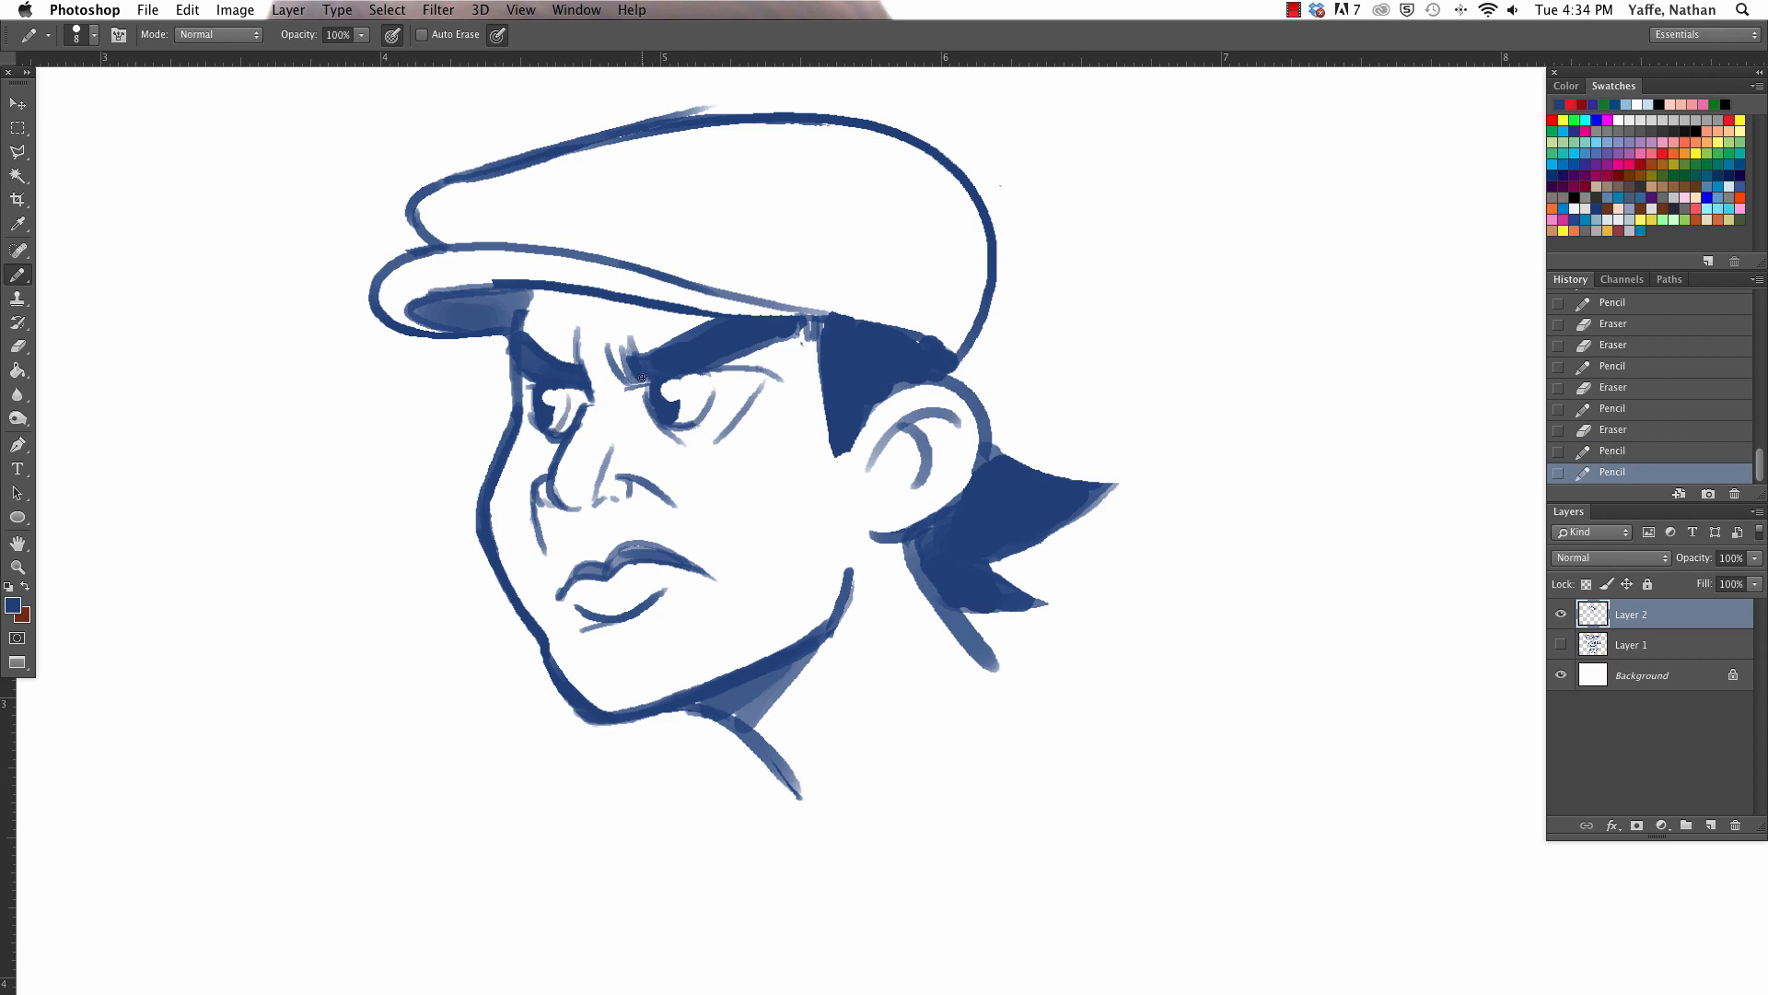
# - Darken the near eye's inner edge, replace its straight outer line with a curved lower lid, and tidy the far eye's edge
pyautogui.moveTo(642, 378)
pyautogui.mouseDown()
pyautogui.moveTo(661, 425)
pyautogui.moveTo(711, 449)
pyautogui.moveTo(771, 377)
pyautogui.mouseUp()
pyautogui.press('e')
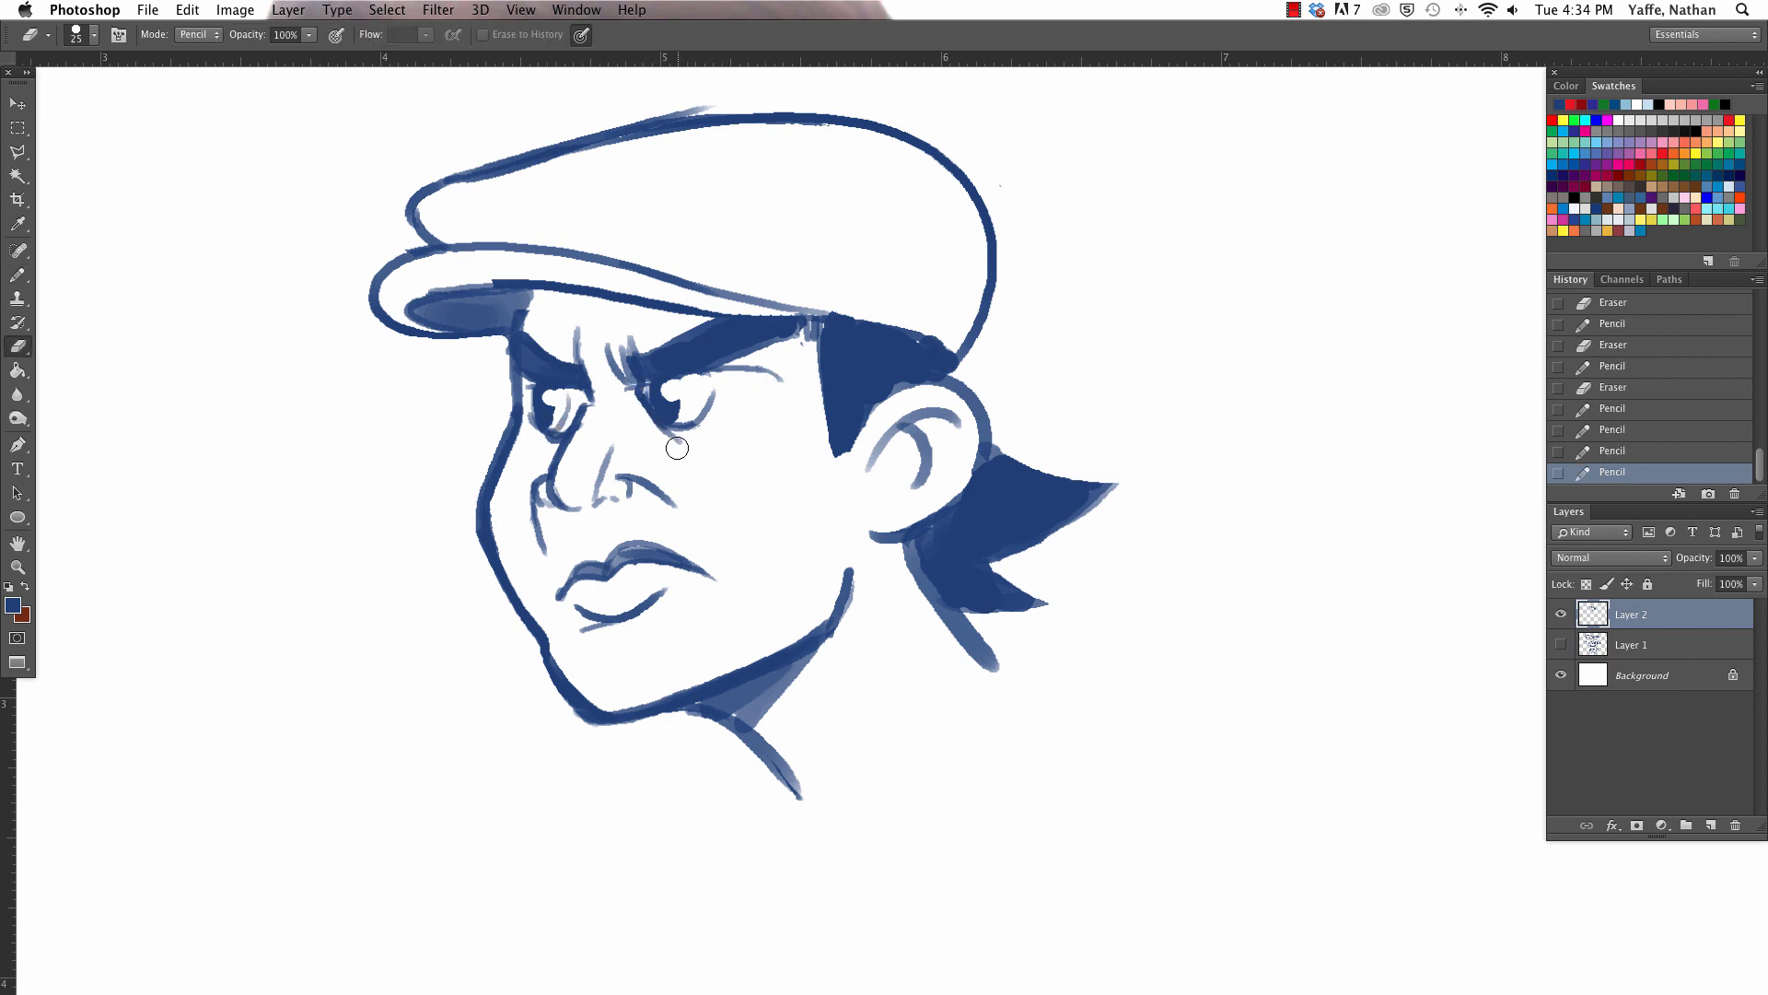
pyautogui.press('b')
pyautogui.moveTo(686, 447)
pyautogui.mouseDown()
pyautogui.moveTo(766, 396)
pyautogui.moveTo(741, 367)
pyautogui.moveTo(772, 385)
pyautogui.moveTo(783, 365)
pyautogui.mouseUp()
pyautogui.press('e')
pyautogui.press('b')
pyautogui.press('e')
pyautogui.moveTo(530, 419)
pyautogui.mouseDown()
pyautogui.moveTo(523, 398)
pyautogui.moveTo(525, 438)
pyautogui.moveTo(508, 337)
pyautogui.moveTo(537, 429)
pyautogui.mouseUp()
pyautogui.press('b')
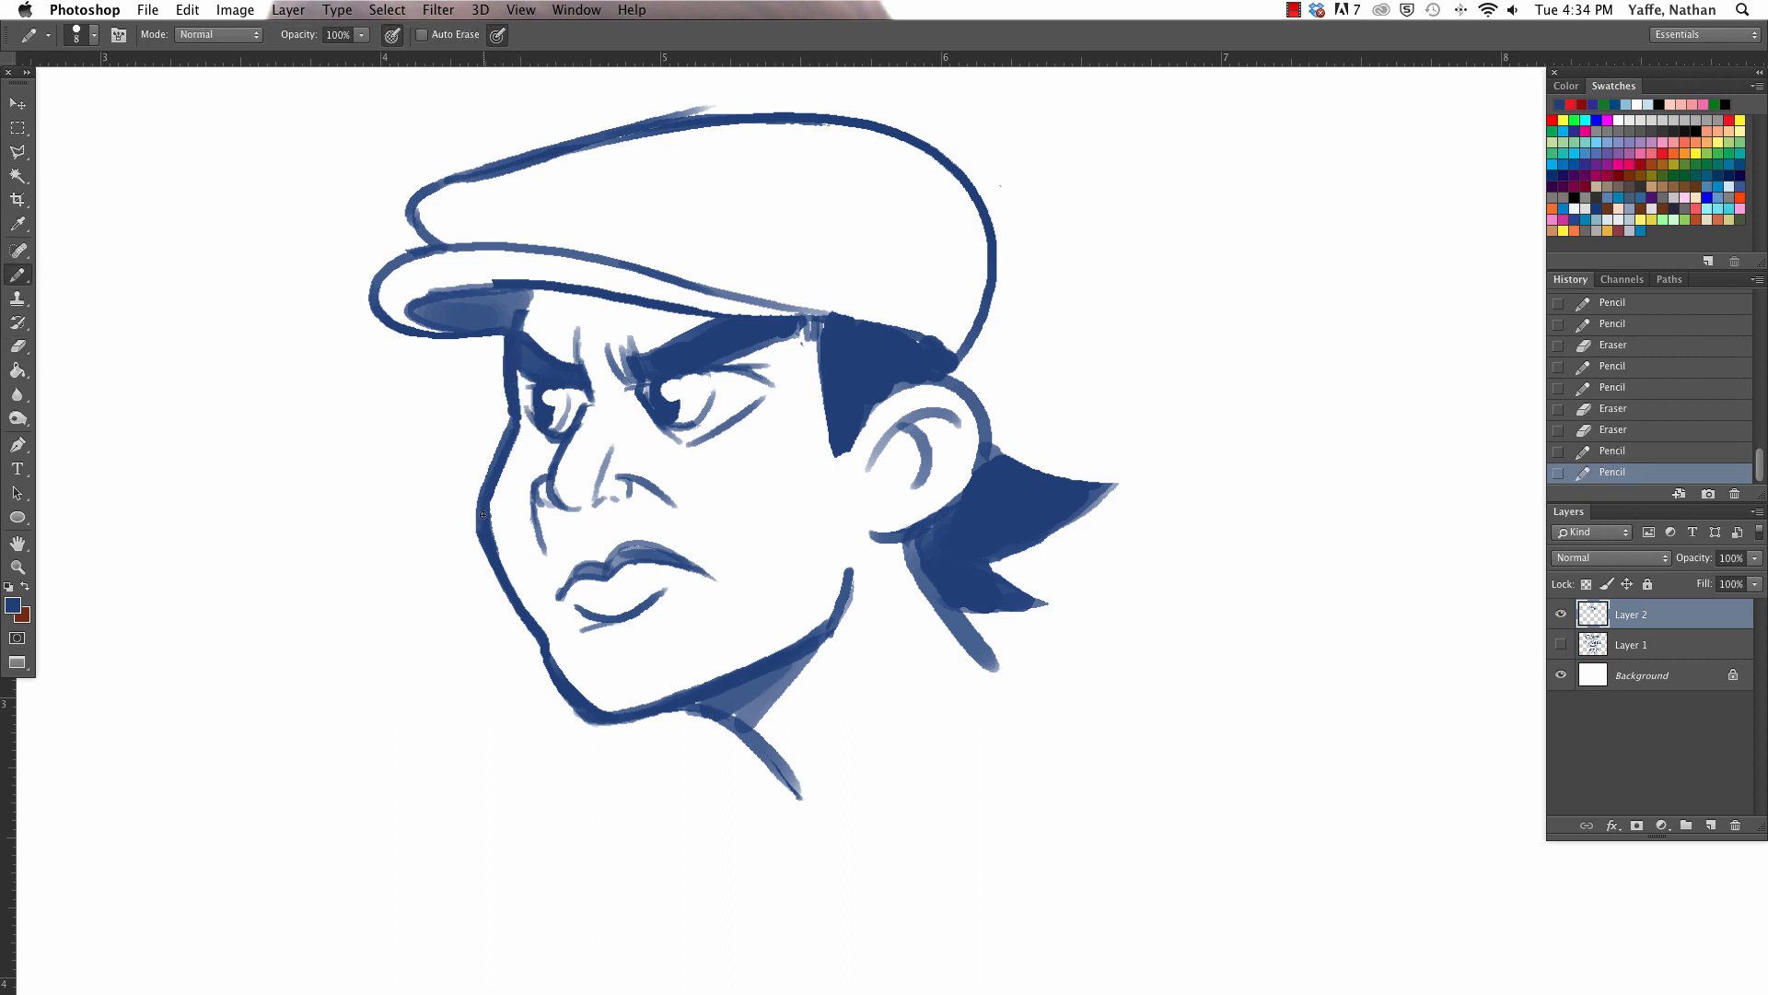
# - Add a curved cheekbone line below the sideburn, and strengthen the line under the lower lip and the front neck line
pyautogui.moveTo(483, 514)
pyautogui.mouseDown()
pyautogui.moveTo(550, 664)
pyautogui.moveTo(658, 622)
pyautogui.mouseUp()
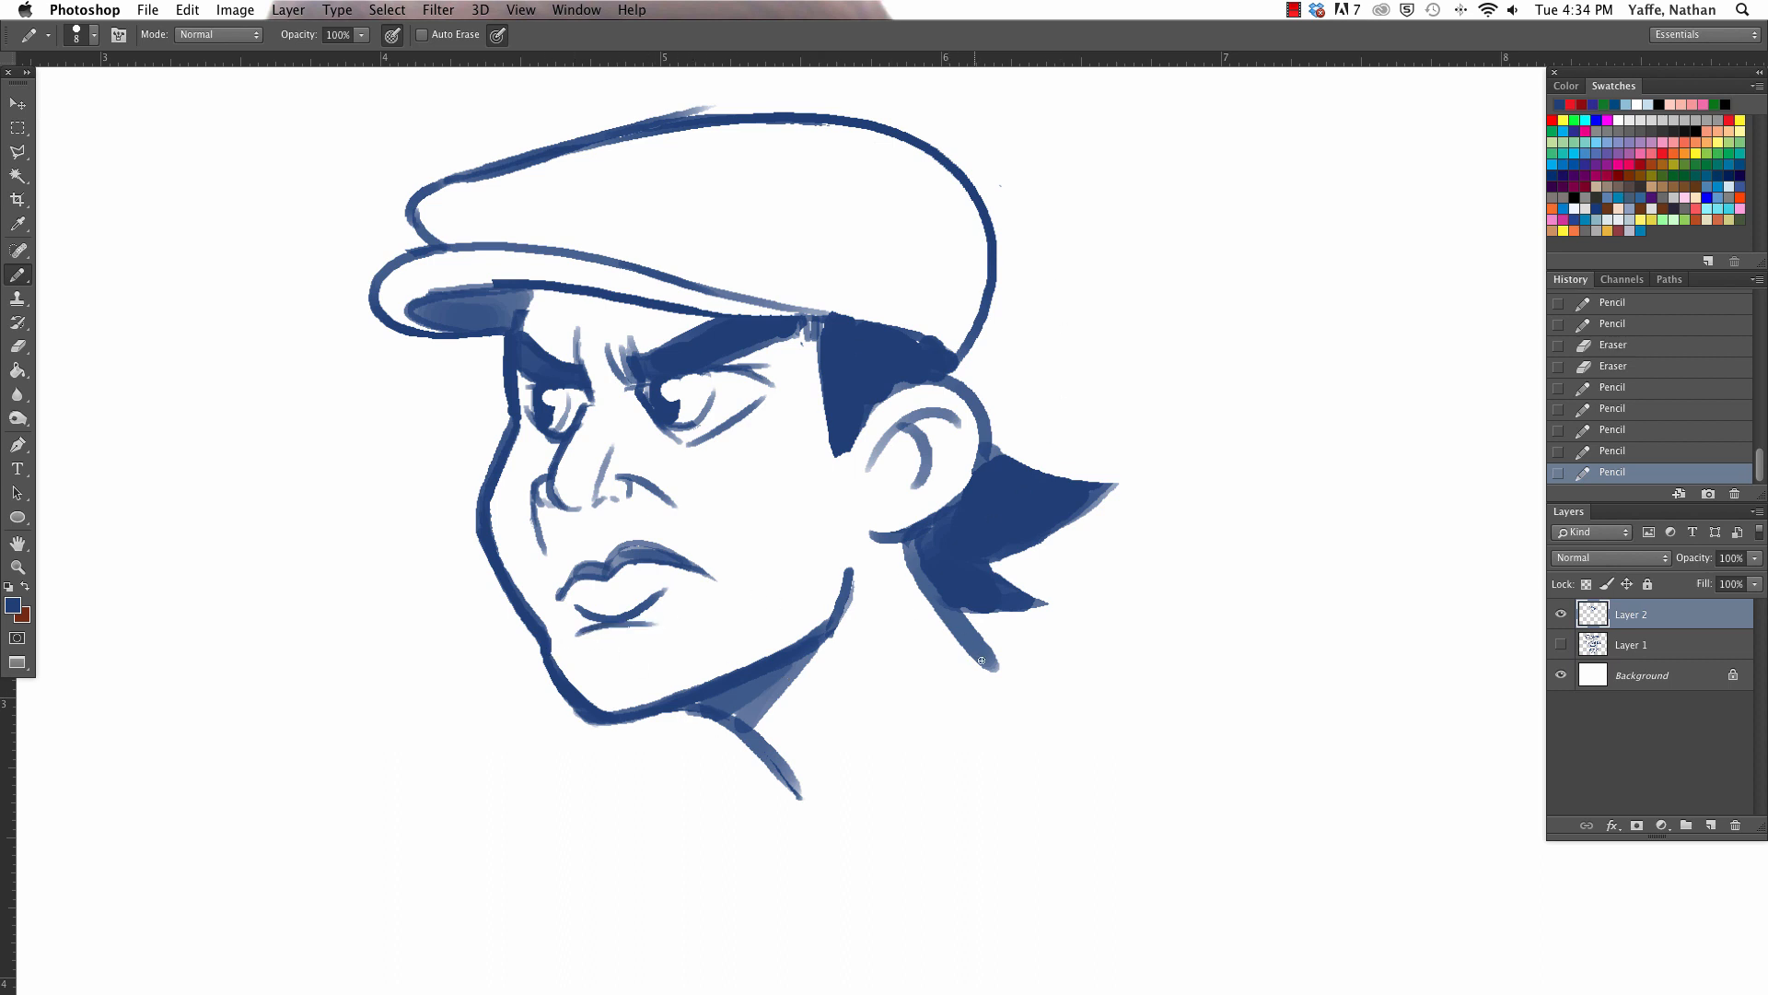
pyautogui.moveTo(834, 469); pyautogui.dragTo(789, 531)
pyautogui.press('super+z')
pyautogui.moveTo(827, 451); pyautogui.dragTo(770, 495)
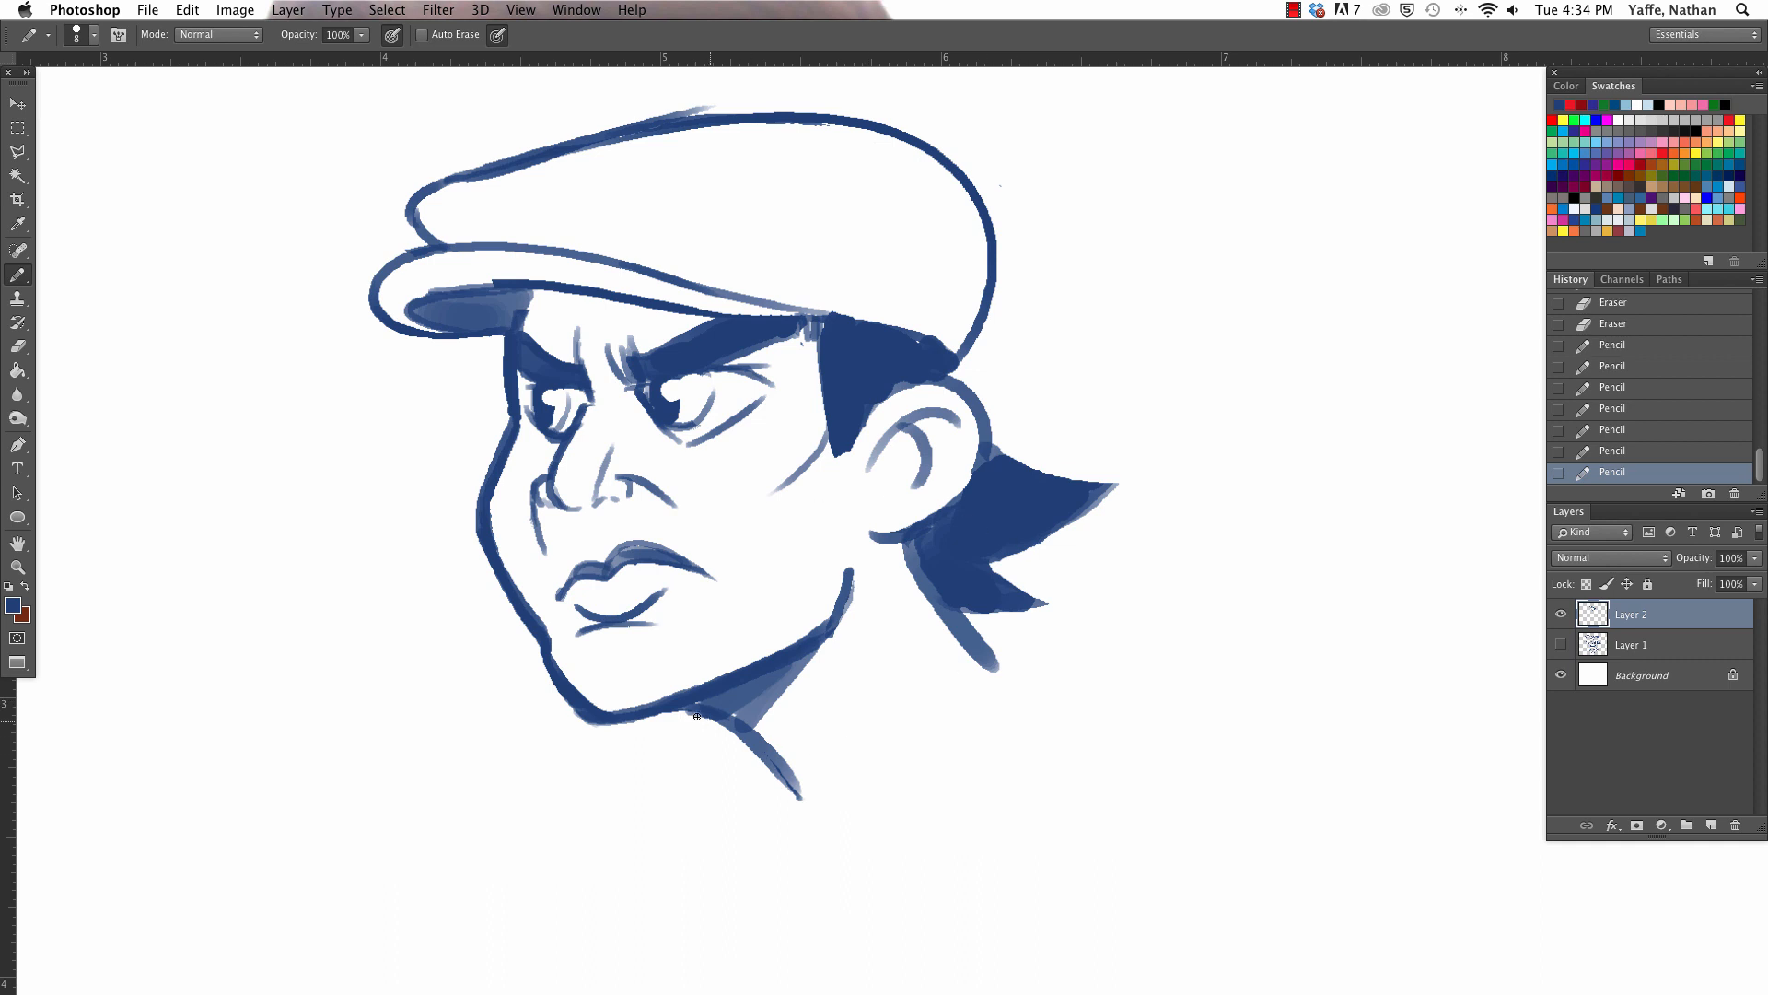
pyautogui.moveTo(695, 711); pyautogui.dragTo(803, 808)
# - Outline a pointed hair tuft jutting back from beneath the cap above the ear and fill it with solid blue
pyautogui.moveTo(946, 353); pyautogui.dragTo(1004, 455)
pyautogui.press('super+z')
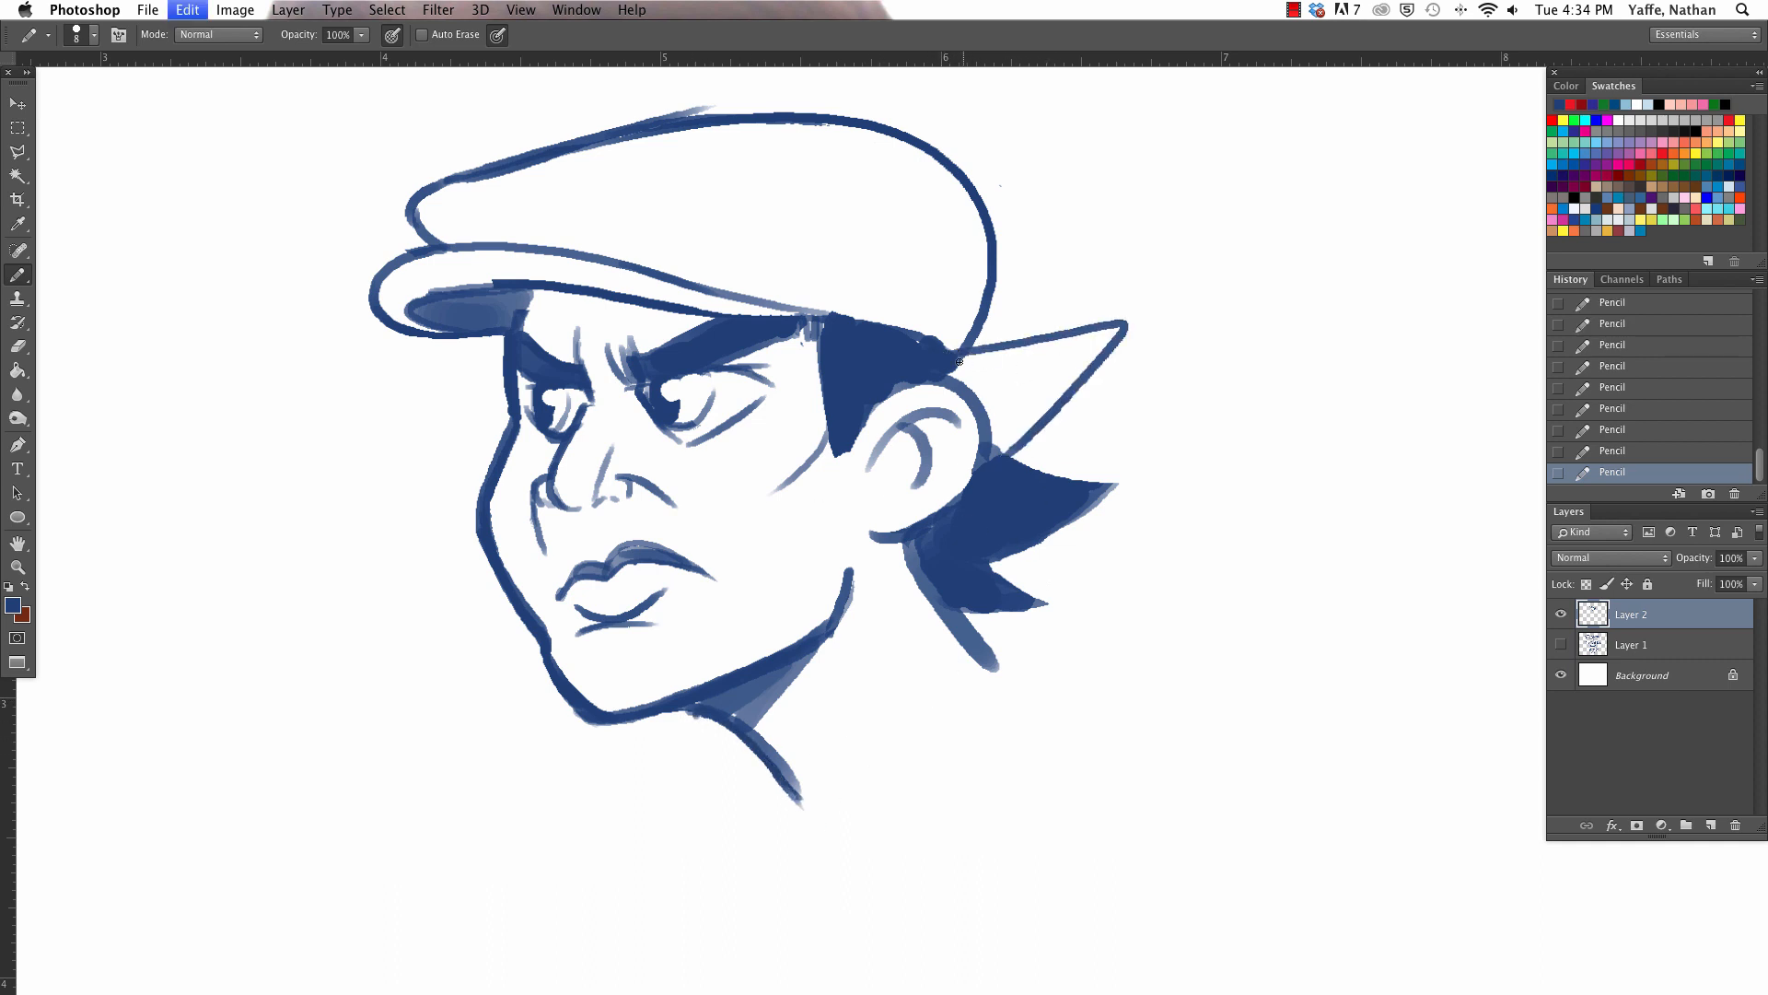
pyautogui.moveTo(958, 359)
pyautogui.mouseDown()
pyautogui.moveTo(1094, 377)
pyautogui.moveTo(996, 453)
pyautogui.mouseUp()
pyautogui.press('g')
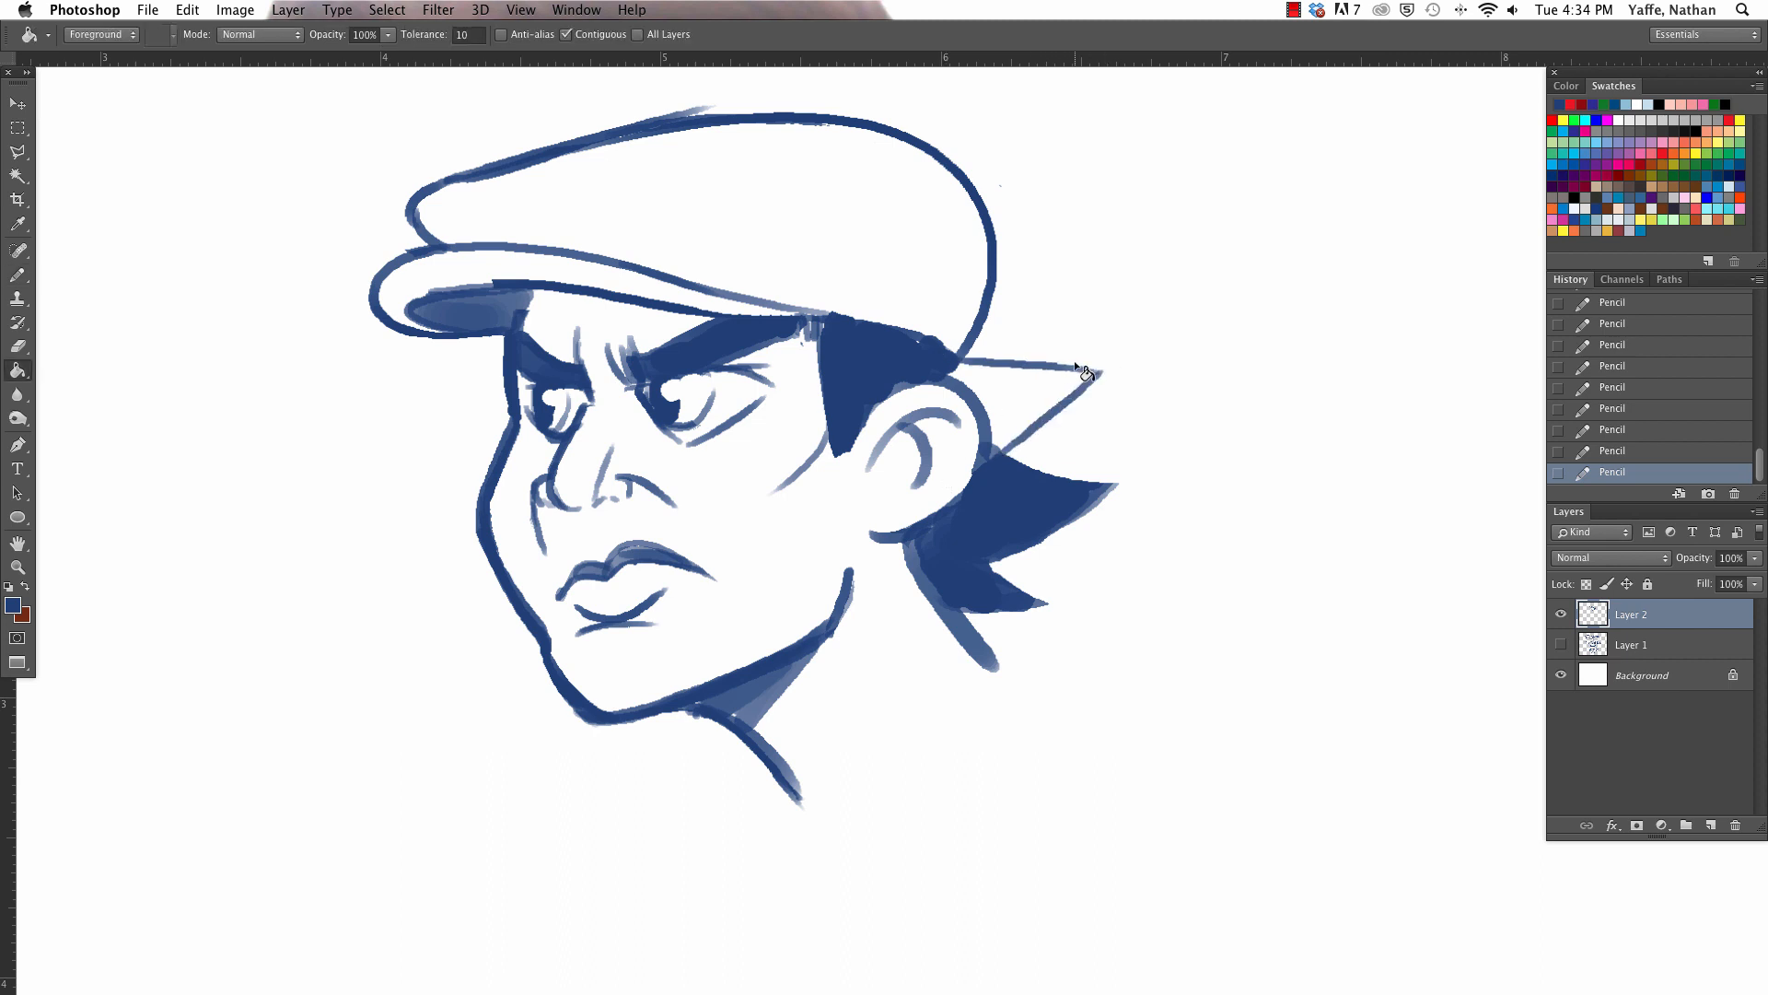
pyautogui.click(1061, 392)
# - Enlarge the top hair tuft with a larger pencil so it tapers from the cap's edge, and trim its upper edge with the eraser
pyautogui.press('a')
pyautogui.press('b')
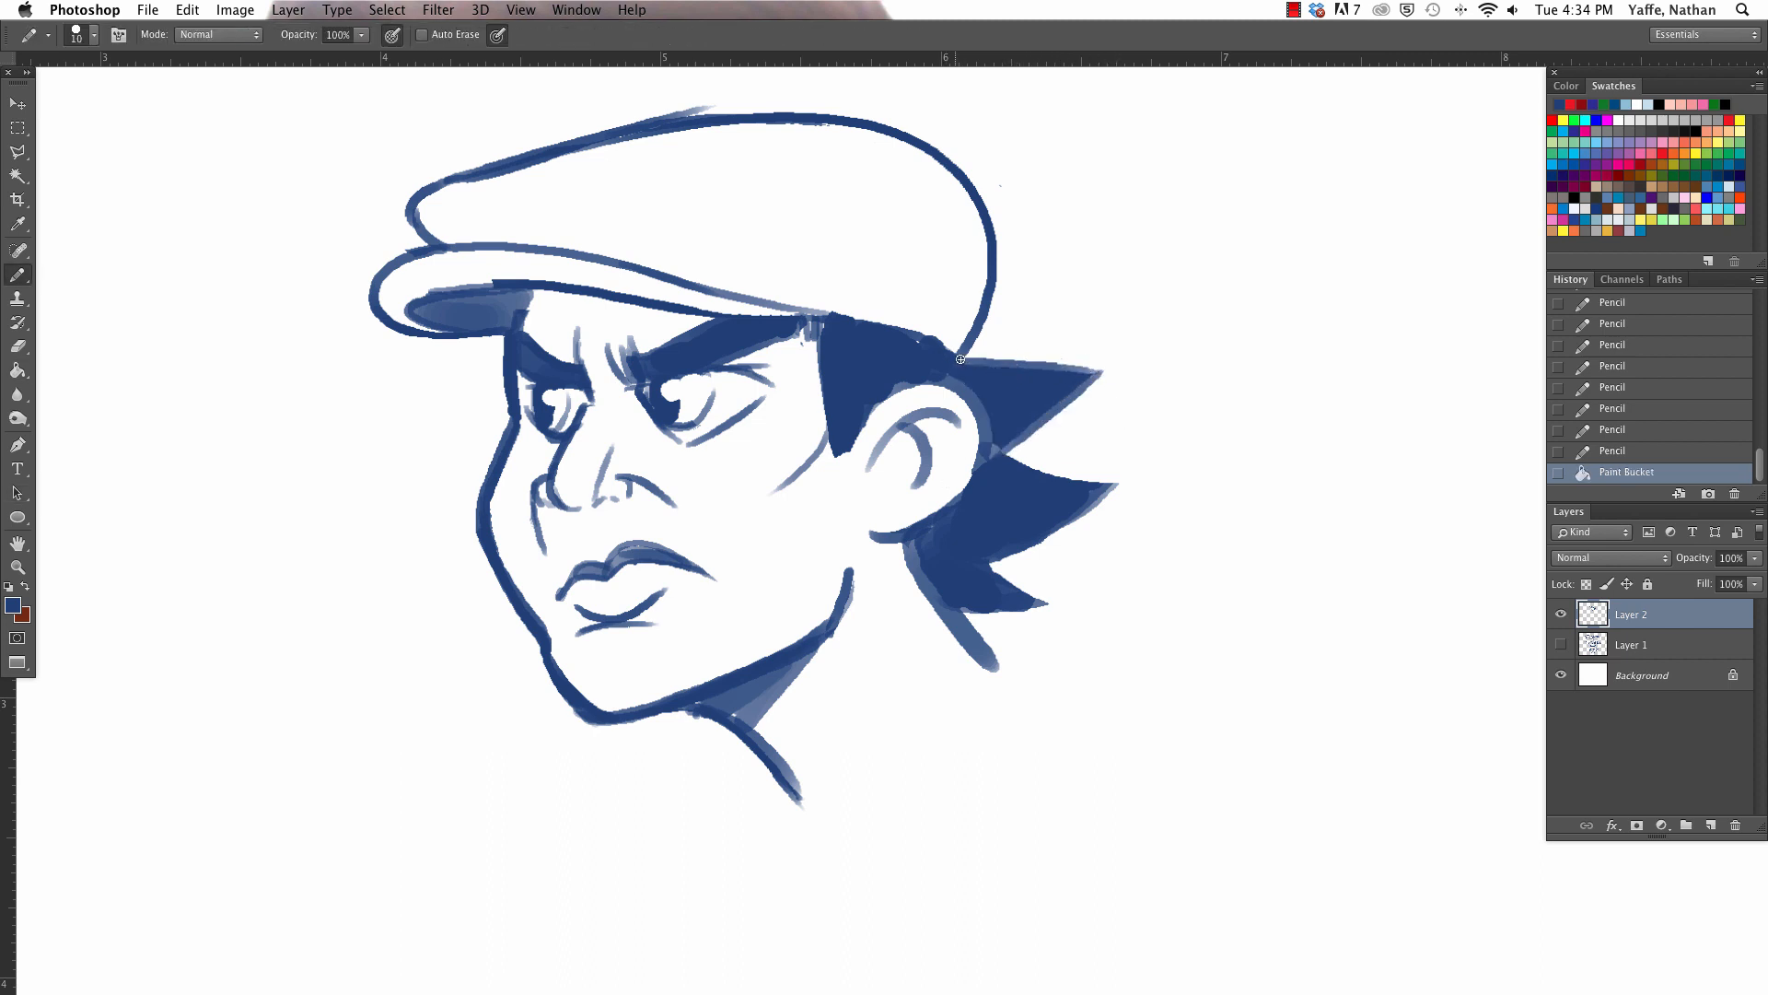
pyautogui.press(']')
pyautogui.moveTo(960, 360); pyautogui.dragTo(1103, 365)
pyautogui.moveTo(998, 437); pyautogui.dragTo(997, 452)
pyautogui.moveTo(929, 354); pyautogui.dragTo(1130, 360)
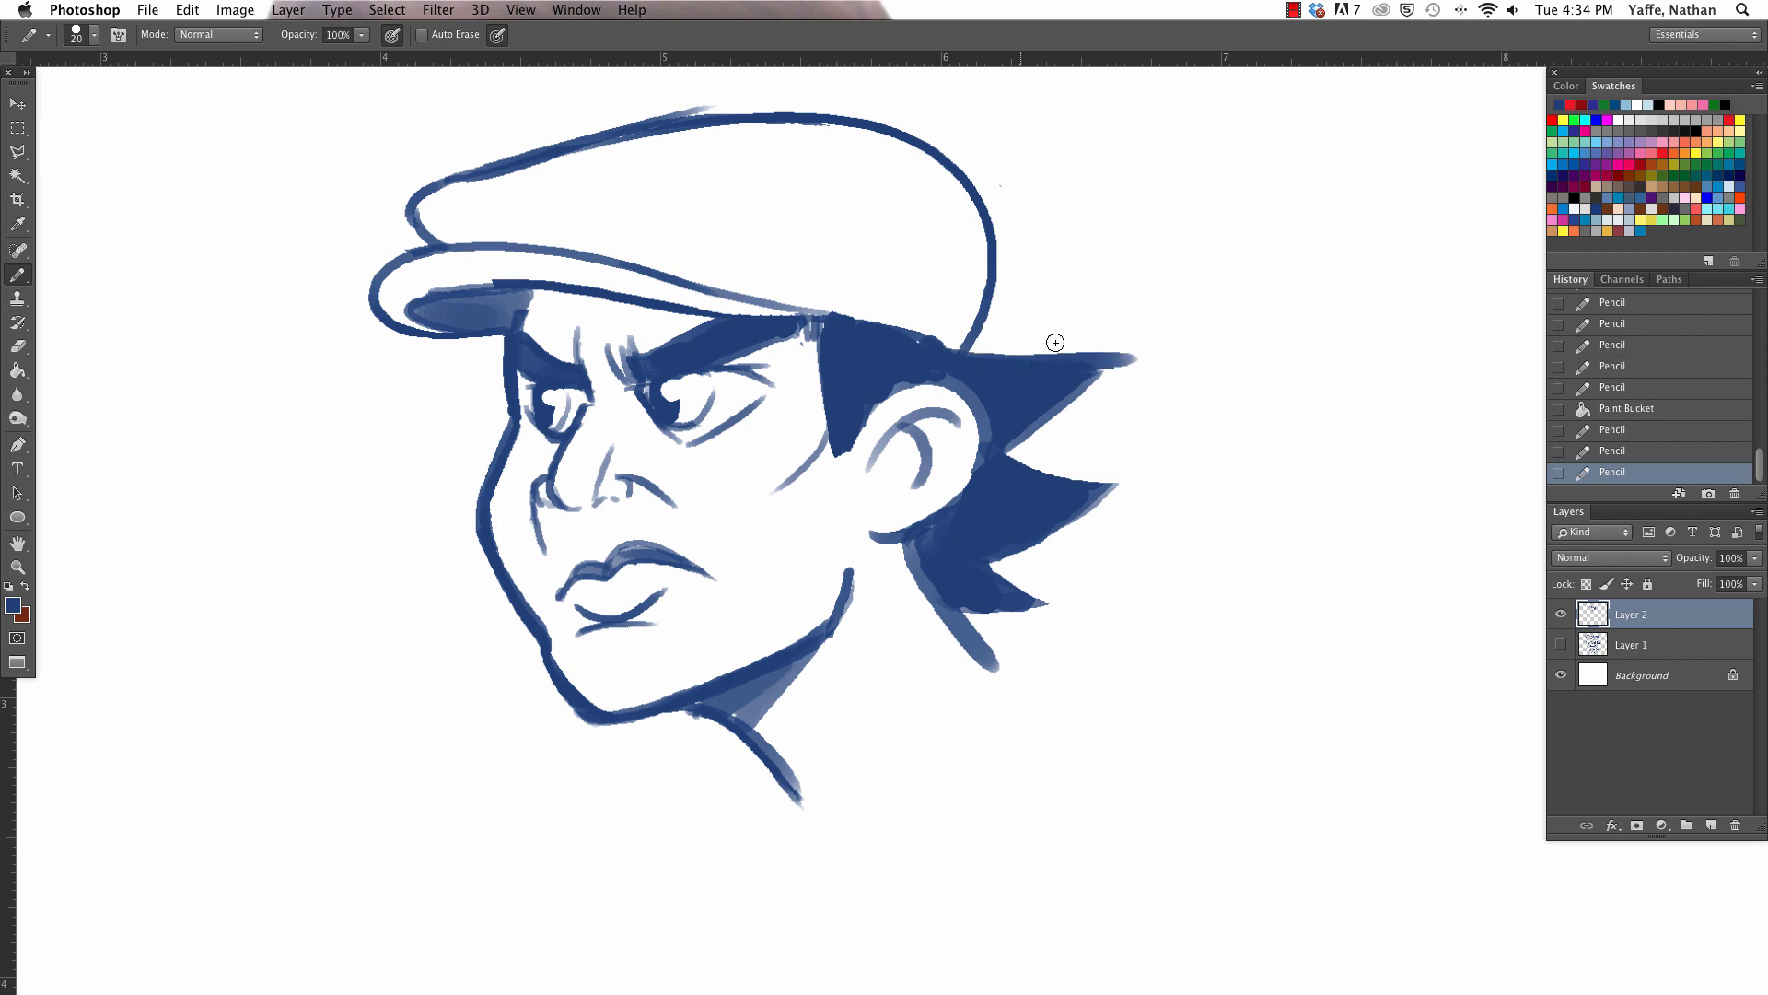
pyautogui.press('super+z')
pyautogui.moveTo(907, 331); pyautogui.dragTo(1161, 357)
pyautogui.moveTo(1004, 456); pyautogui.dragTo(1135, 346)
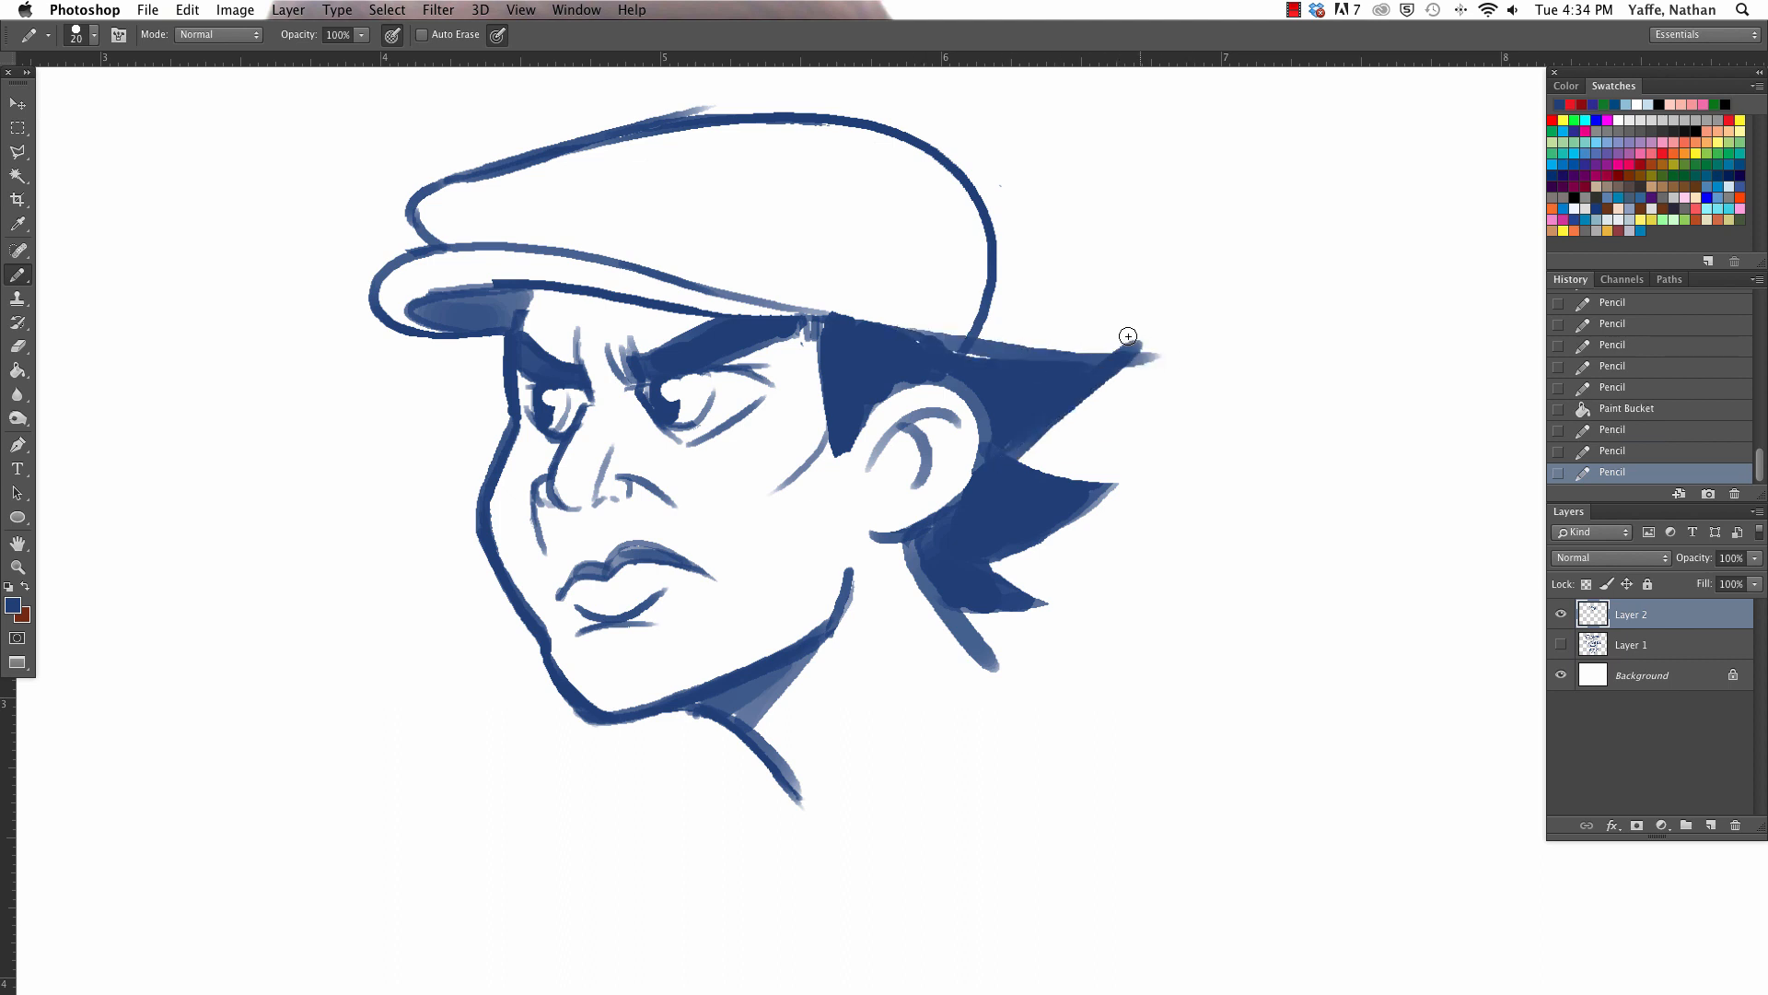
pyautogui.press('e')
pyautogui.moveTo(962, 354)
pyautogui.mouseDown()
pyautogui.moveTo(1131, 370)
pyautogui.moveTo(1084, 347)
pyautogui.moveTo(1151, 355)
pyautogui.moveTo(1125, 367)
pyautogui.mouseUp()
# - Extend the middle and lower hair tufts into longer points and trim stray edges with the eraser
pyautogui.press('b')
pyautogui.moveTo(1013, 456)
pyautogui.mouseDown()
pyautogui.moveTo(1053, 531)
pyautogui.moveTo(1151, 477)
pyautogui.mouseUp()
pyautogui.press('e')
pyautogui.moveTo(1031, 539)
pyautogui.mouseDown()
pyautogui.moveTo(1004, 553)
pyautogui.moveTo(1073, 507)
pyautogui.mouseUp()
pyautogui.press('b')
pyautogui.moveTo(993, 555); pyautogui.dragTo(1070, 606)
pyautogui.moveTo(937, 609)
pyautogui.mouseDown()
pyautogui.moveTo(1078, 592)
pyautogui.moveTo(1053, 553)
pyautogui.moveTo(1128, 483)
pyautogui.mouseUp()
pyautogui.press('e')
pyautogui.press('b')
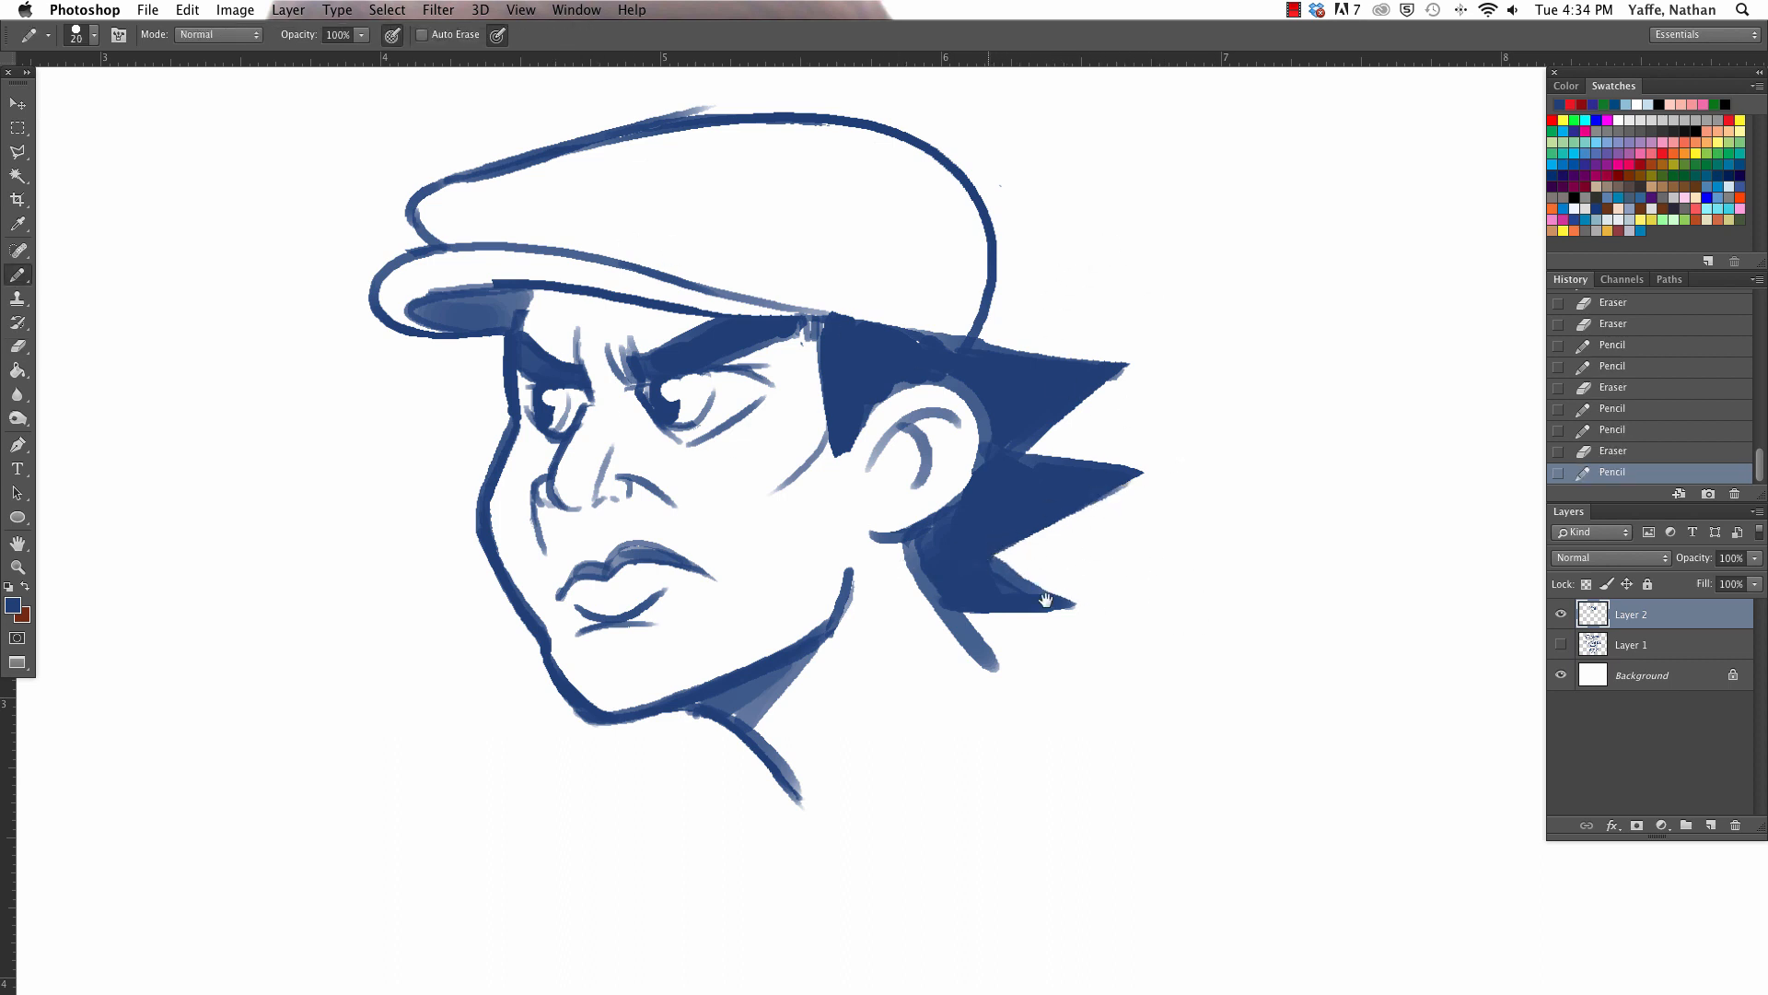
pyautogui.press('e')
pyautogui.moveTo(411, 290); pyautogui.dragTo(440, 281)
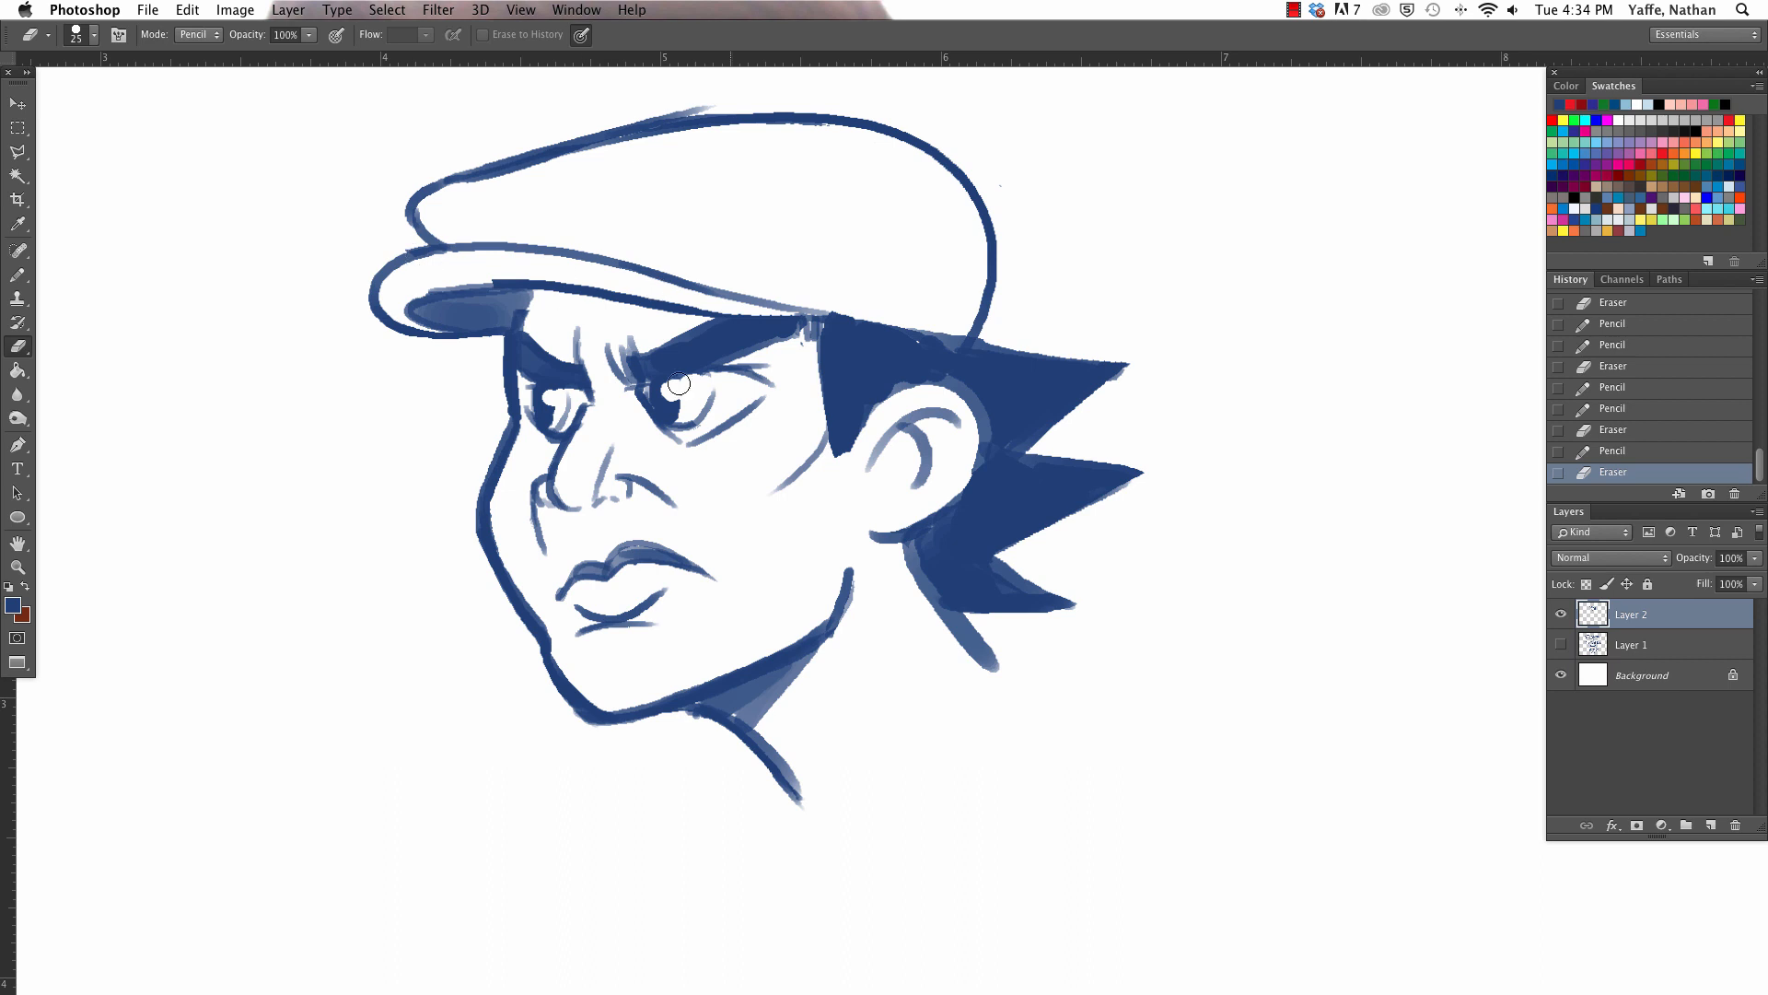
# - Rotate the head drawing on Layer 2 by about -9.12 degrees with Free Transform
pyautogui.press('a')
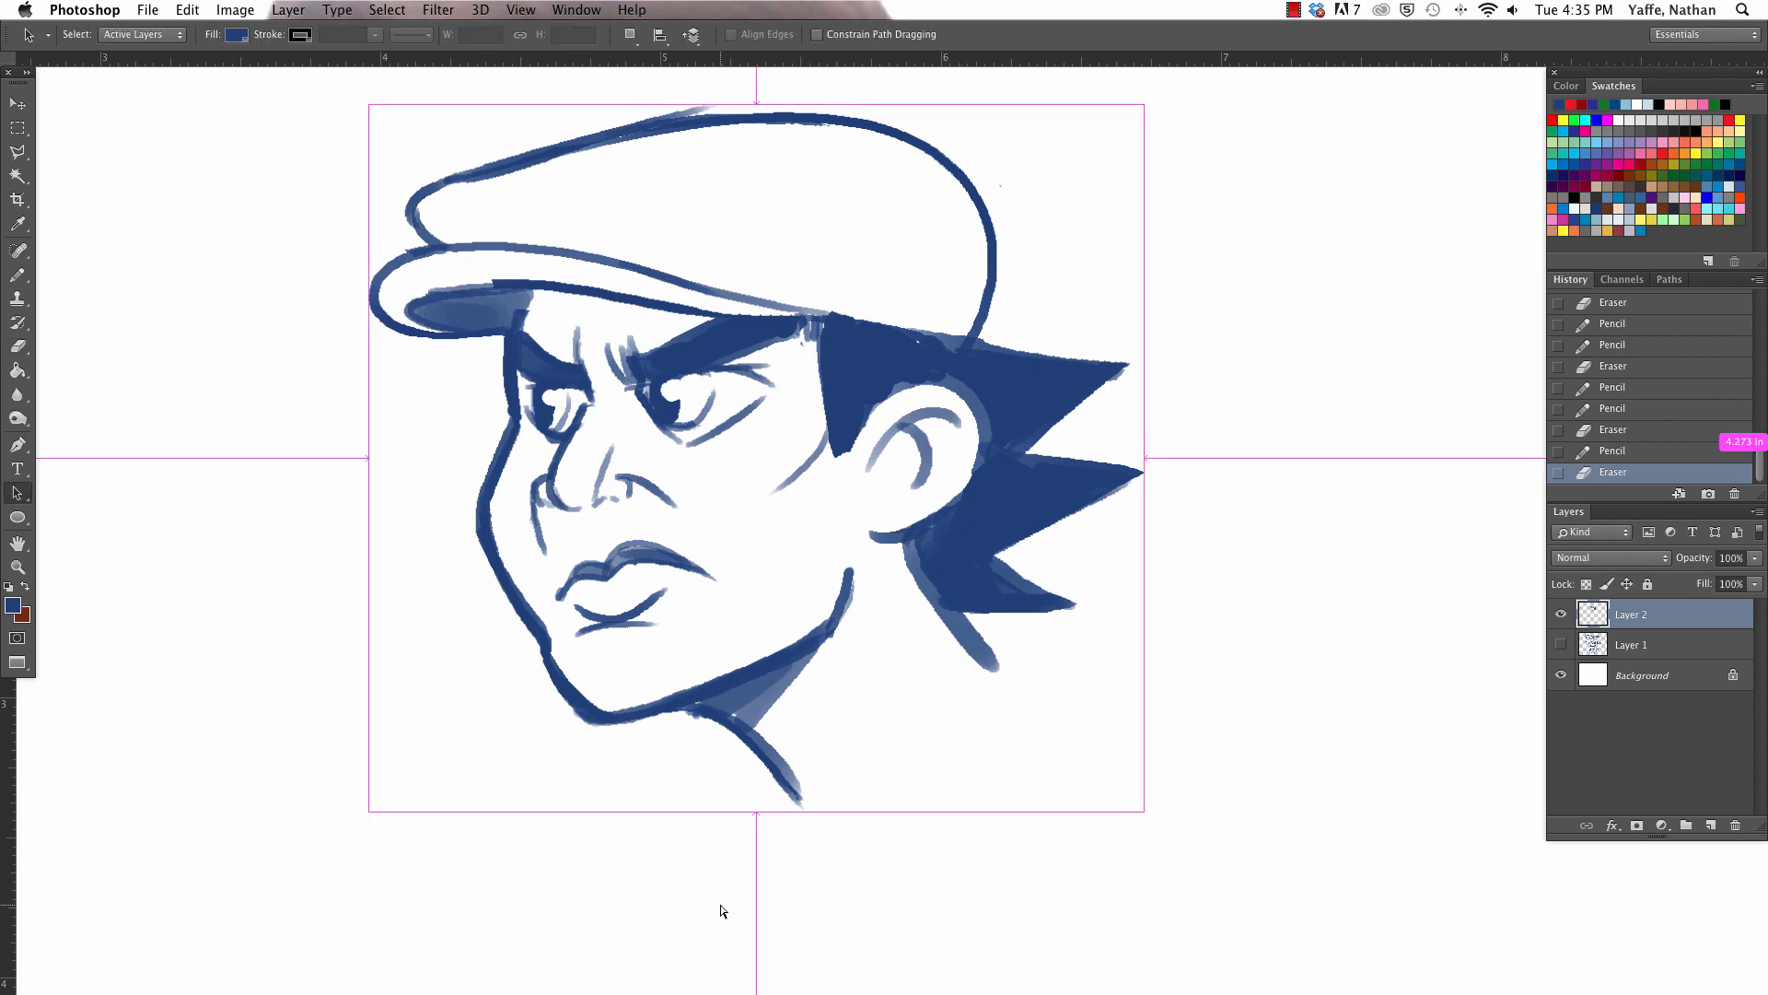
pyautogui.press('super+minus')
pyautogui.press('v')
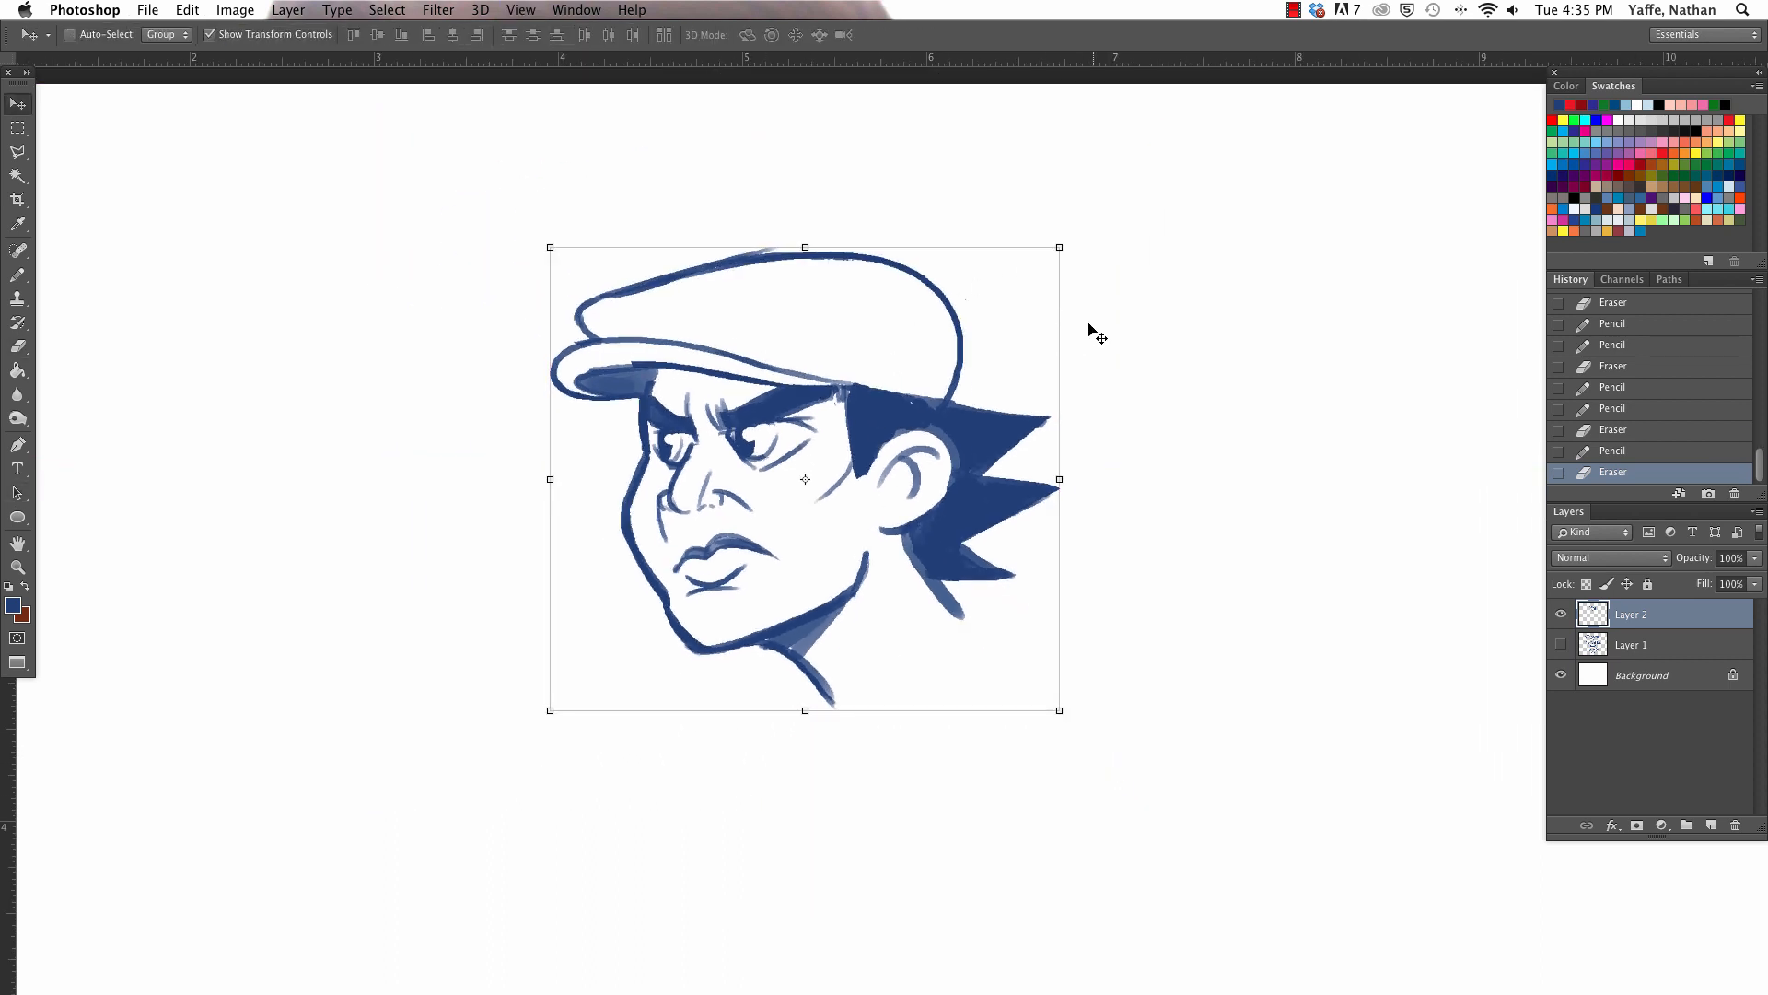
pyautogui.moveTo(1068, 228); pyautogui.dragTo(1038, 180)
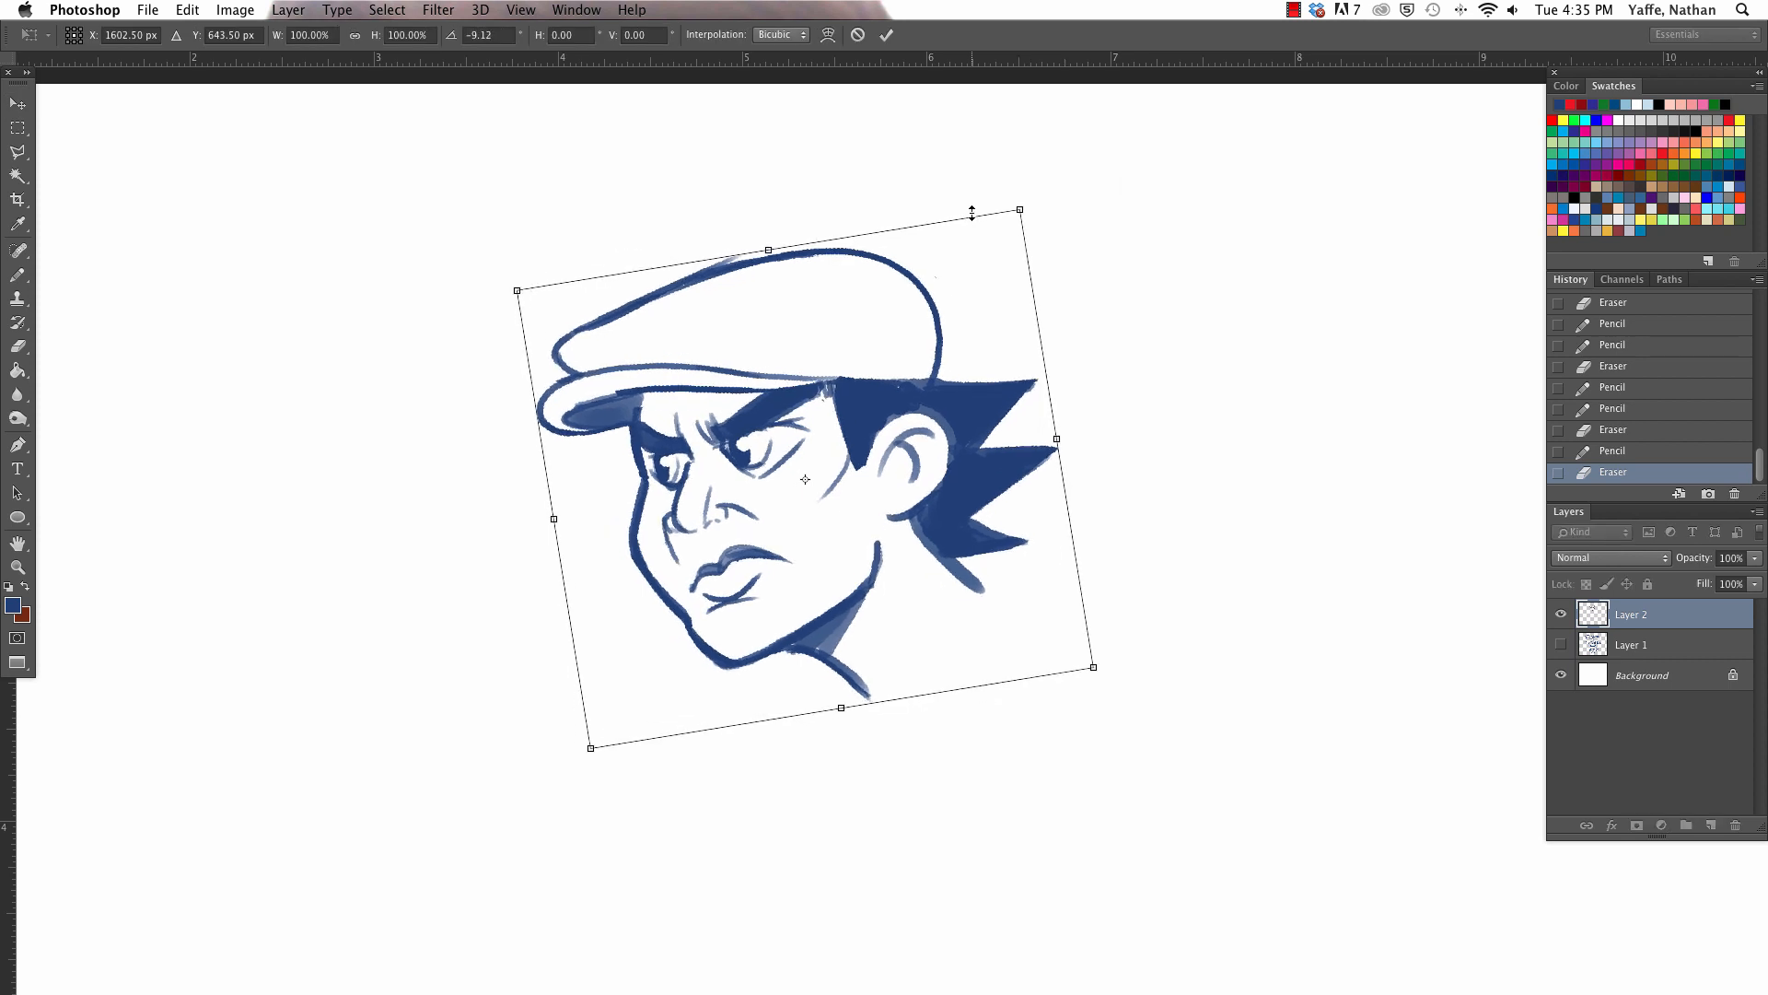
pyautogui.press('Return')
# - Erase the cap's straight front top outline and redraw it as a rounded front puff overlapping the rear crown
pyautogui.press('a')
pyautogui.press('b')
pyautogui.click(864, 301)
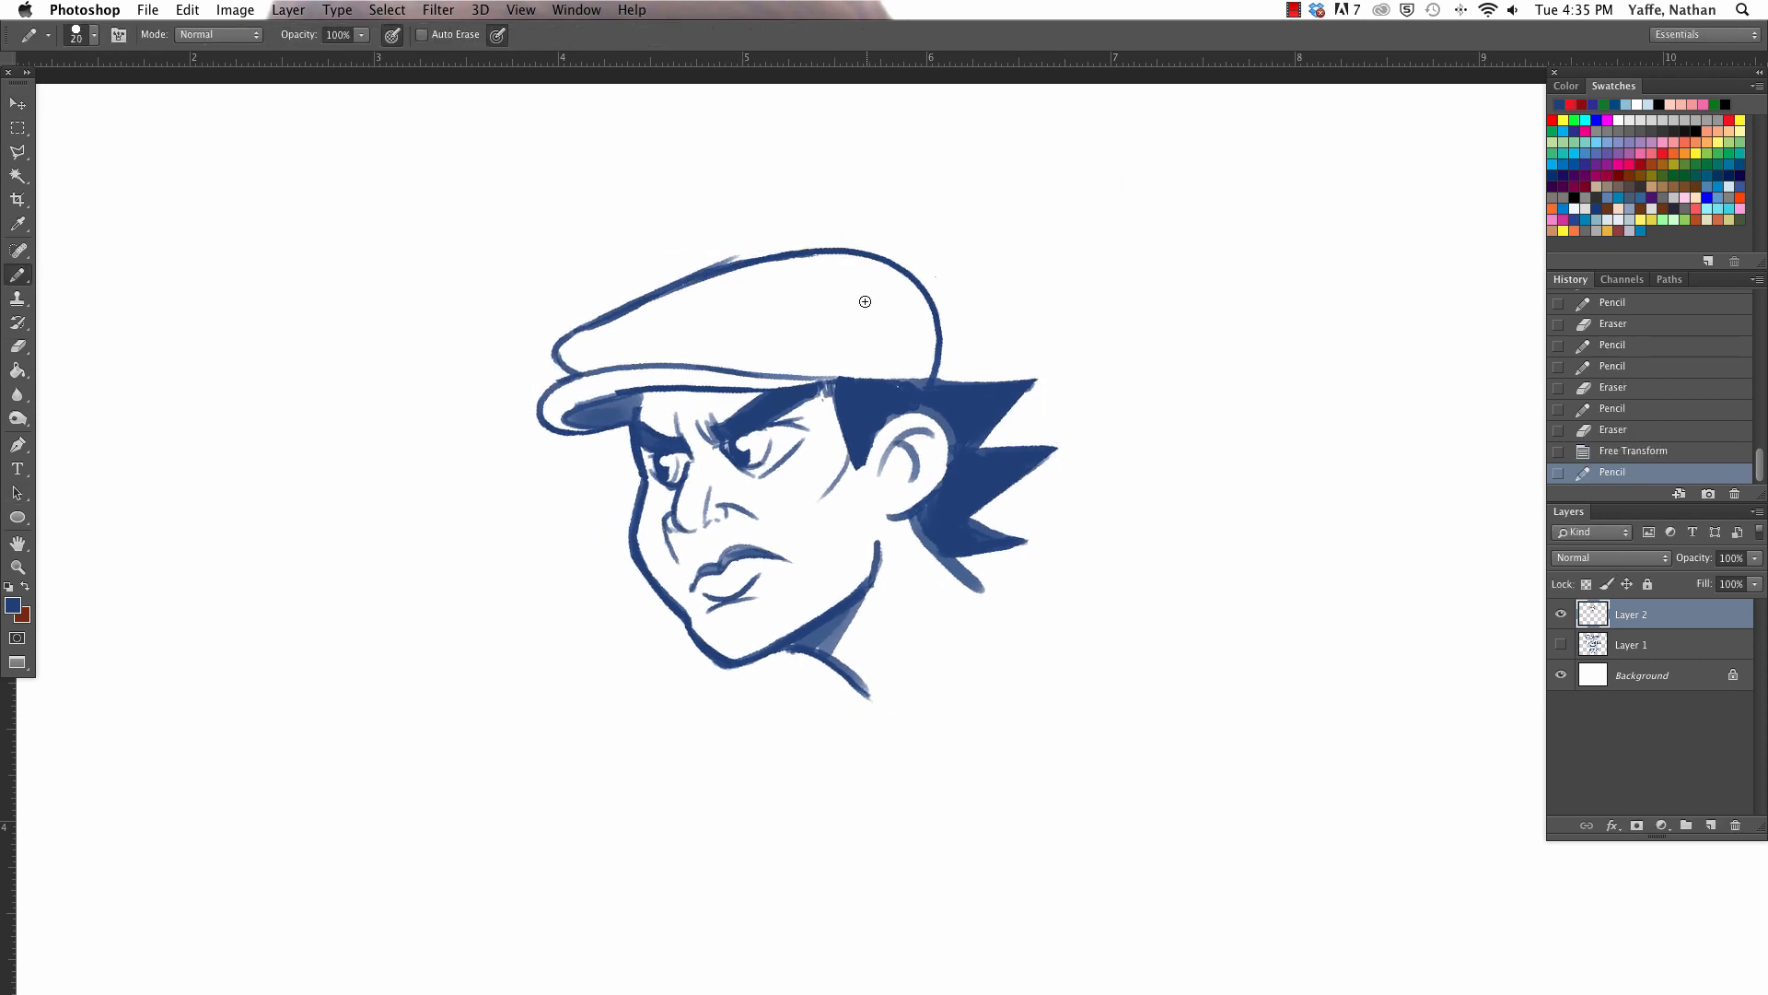
pyautogui.press('e')
pyautogui.moveTo(567, 336); pyautogui.dragTo(706, 264)
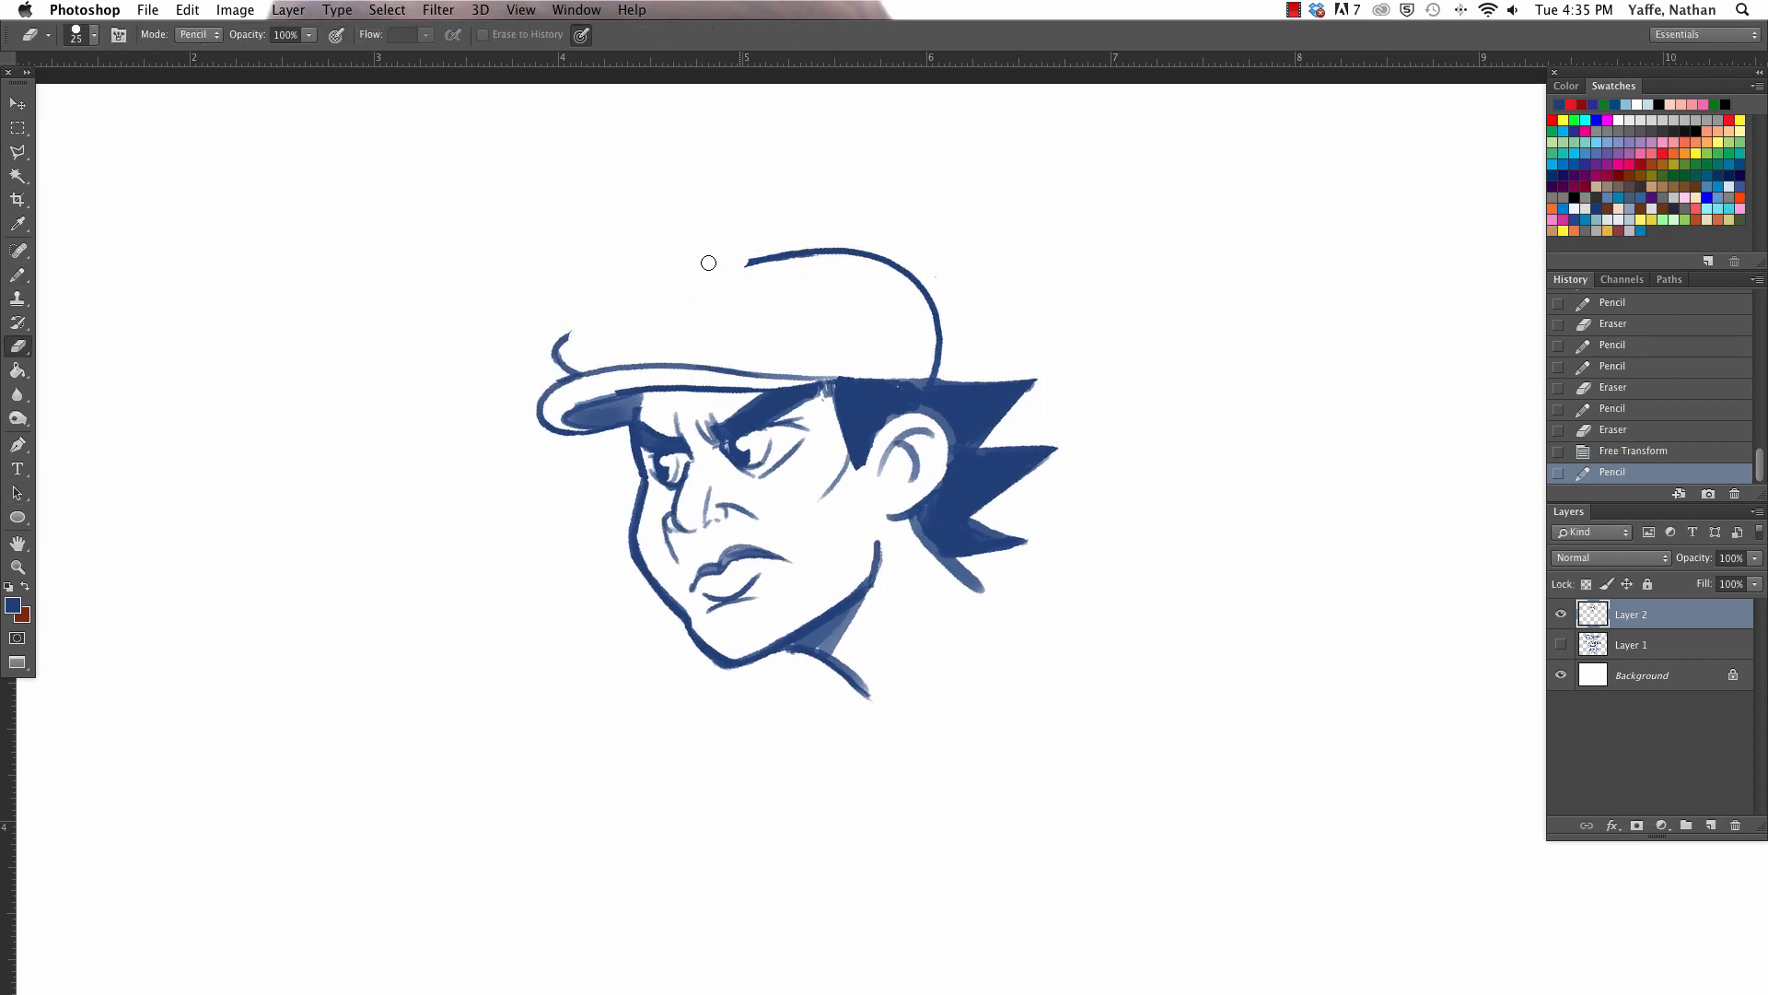
pyautogui.press('b')
pyautogui.moveTo(553, 353)
pyautogui.mouseDown()
pyautogui.moveTo(785, 312)
pyautogui.moveTo(809, 260)
pyautogui.mouseUp()
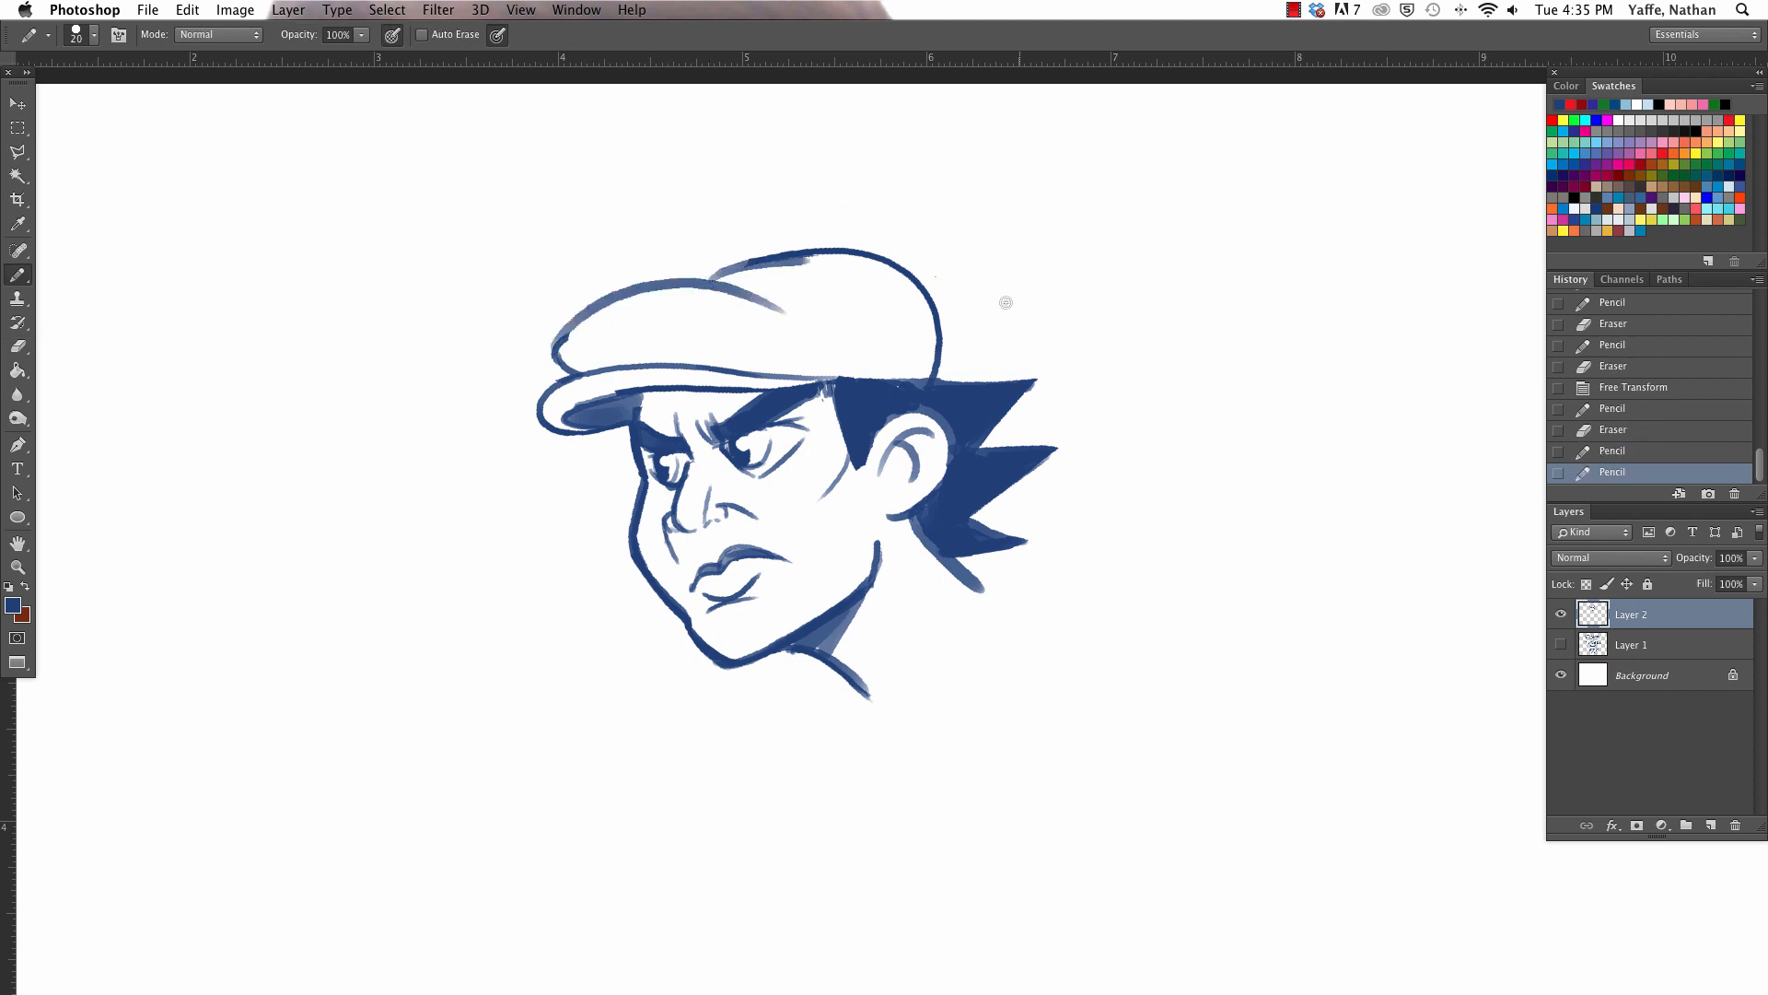
# - Draw a small oval button on top of the cap and touch up the cap's lower edge above the sideburn
pyautogui.moveTo(696, 274)
pyautogui.mouseDown()
pyautogui.moveTo(753, 255)
pyautogui.moveTo(803, 266)
pyautogui.moveTo(752, 256)
pyautogui.mouseUp()
pyautogui.press('e')
pyautogui.press('b')
pyautogui.press('e')
pyautogui.press('b')
pyautogui.moveTo(832, 378); pyautogui.dragTo(863, 377)
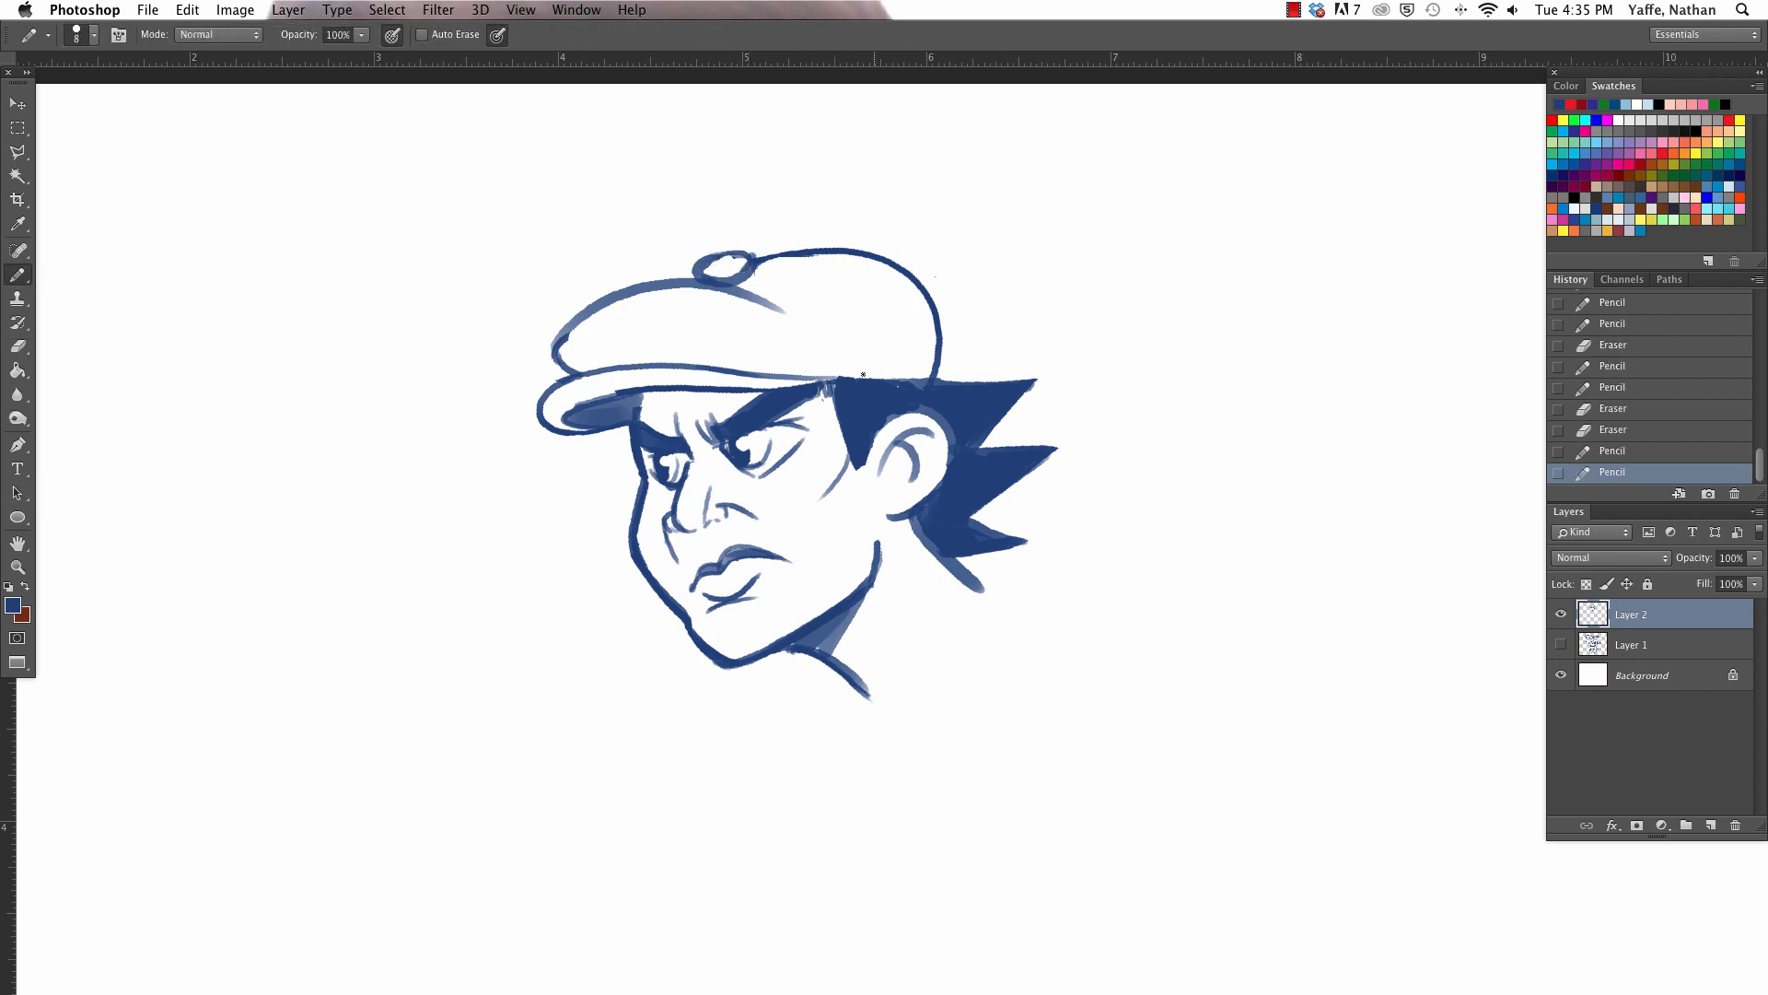
# - Erase the cap's rear outline and redraw it as a fuller curve from the button down to the hair
pyautogui.press('e')
pyautogui.moveTo(785, 250)
pyautogui.mouseDown()
pyautogui.moveTo(875, 250)
pyautogui.moveTo(939, 364)
pyautogui.mouseUp()
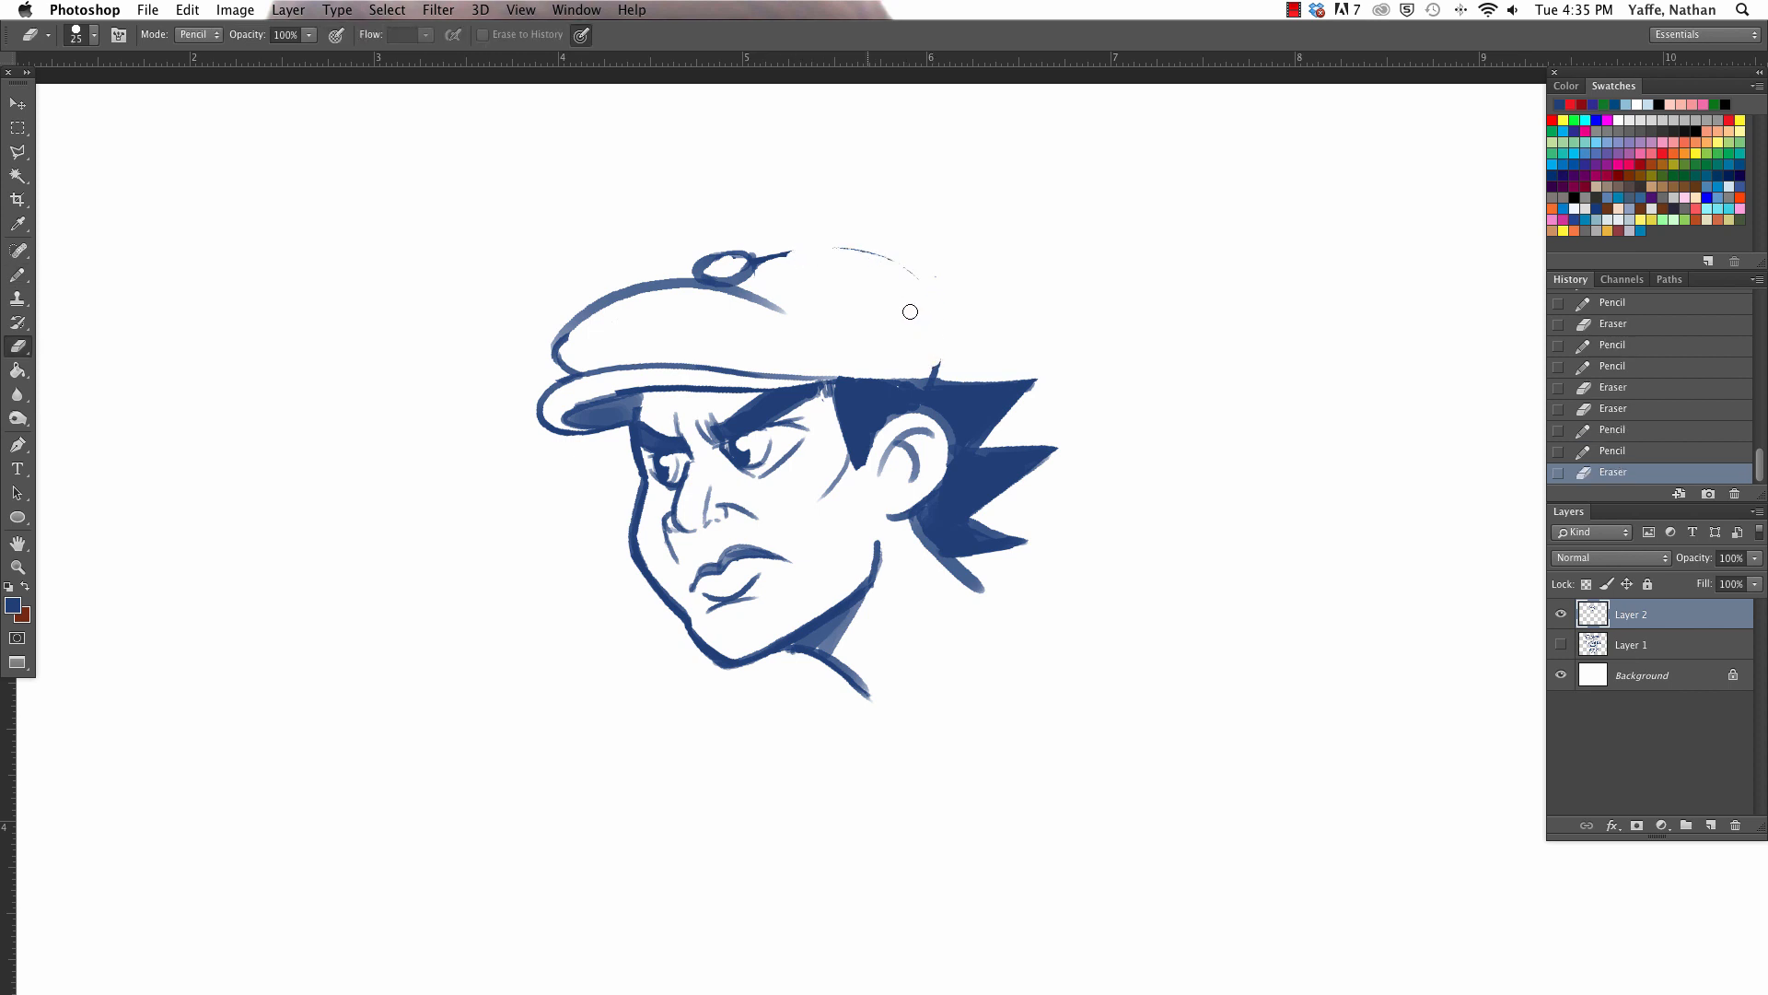
pyautogui.press('b')
pyautogui.moveTo(765, 251); pyautogui.dragTo(934, 374)
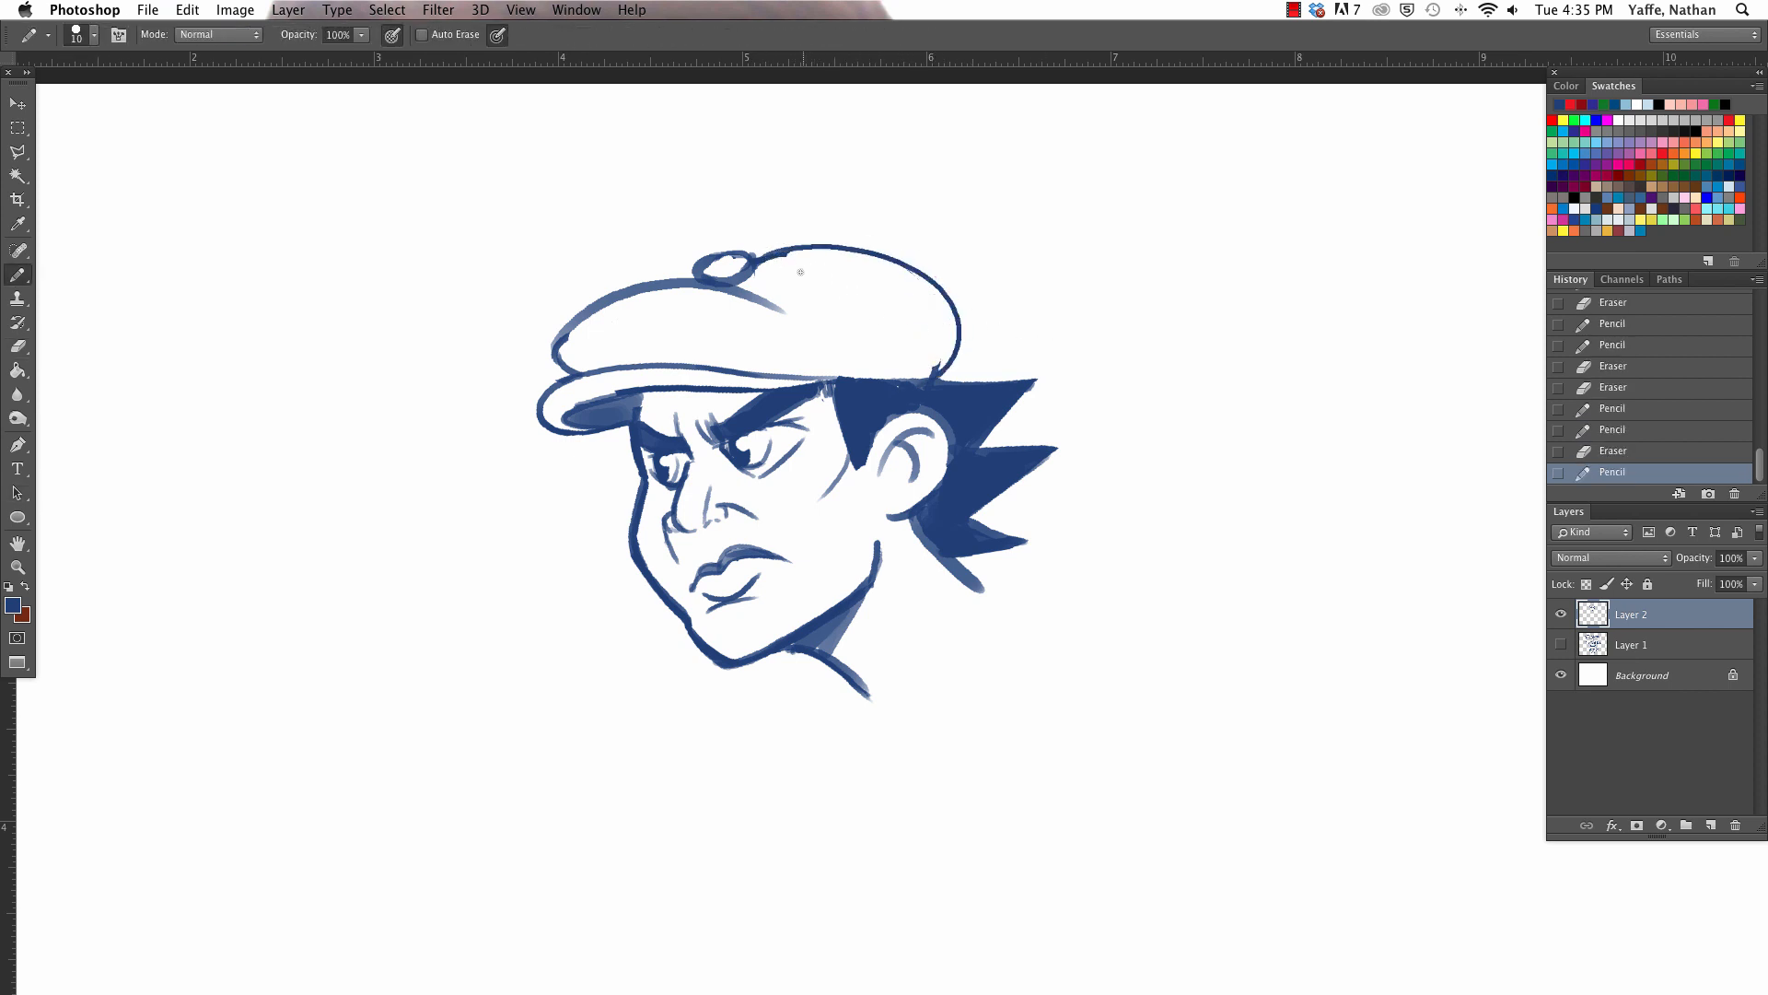
# - Thicken the cap's rear outline with a second pencil stroke and trim its uneven edge
pyautogui.moveTo(778, 251); pyautogui.dragTo(949, 341)
pyautogui.press('super+z')
pyautogui.moveTo(789, 251)
pyautogui.mouseDown()
pyautogui.moveTo(890, 256)
pyautogui.moveTo(938, 369)
pyautogui.mouseUp()
pyautogui.press('e')
pyautogui.moveTo(933, 288)
pyautogui.mouseDown()
pyautogui.moveTo(944, 360)
pyautogui.moveTo(942, 304)
pyautogui.mouseUp()
pyautogui.press('b')
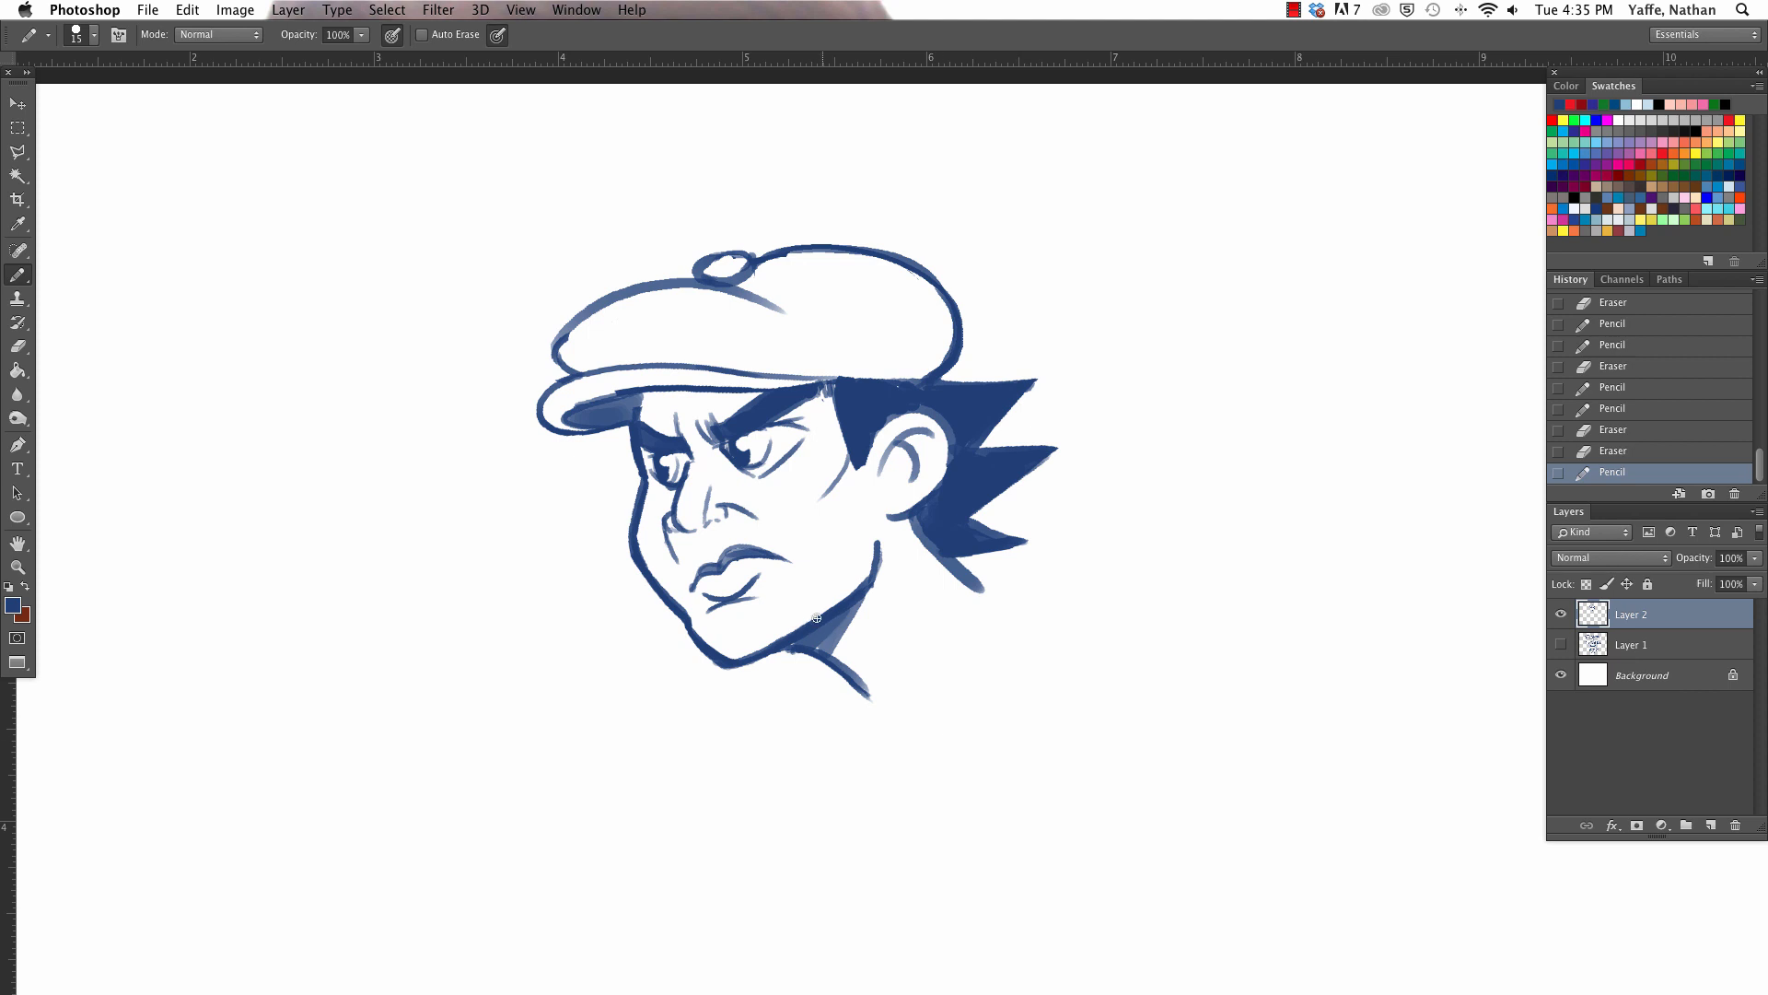
# - Touch up the shading under the cap's brim and smooth the outline of the far cheek and jaw
pyautogui.moveTo(575, 409); pyautogui.dragTo(641, 401)
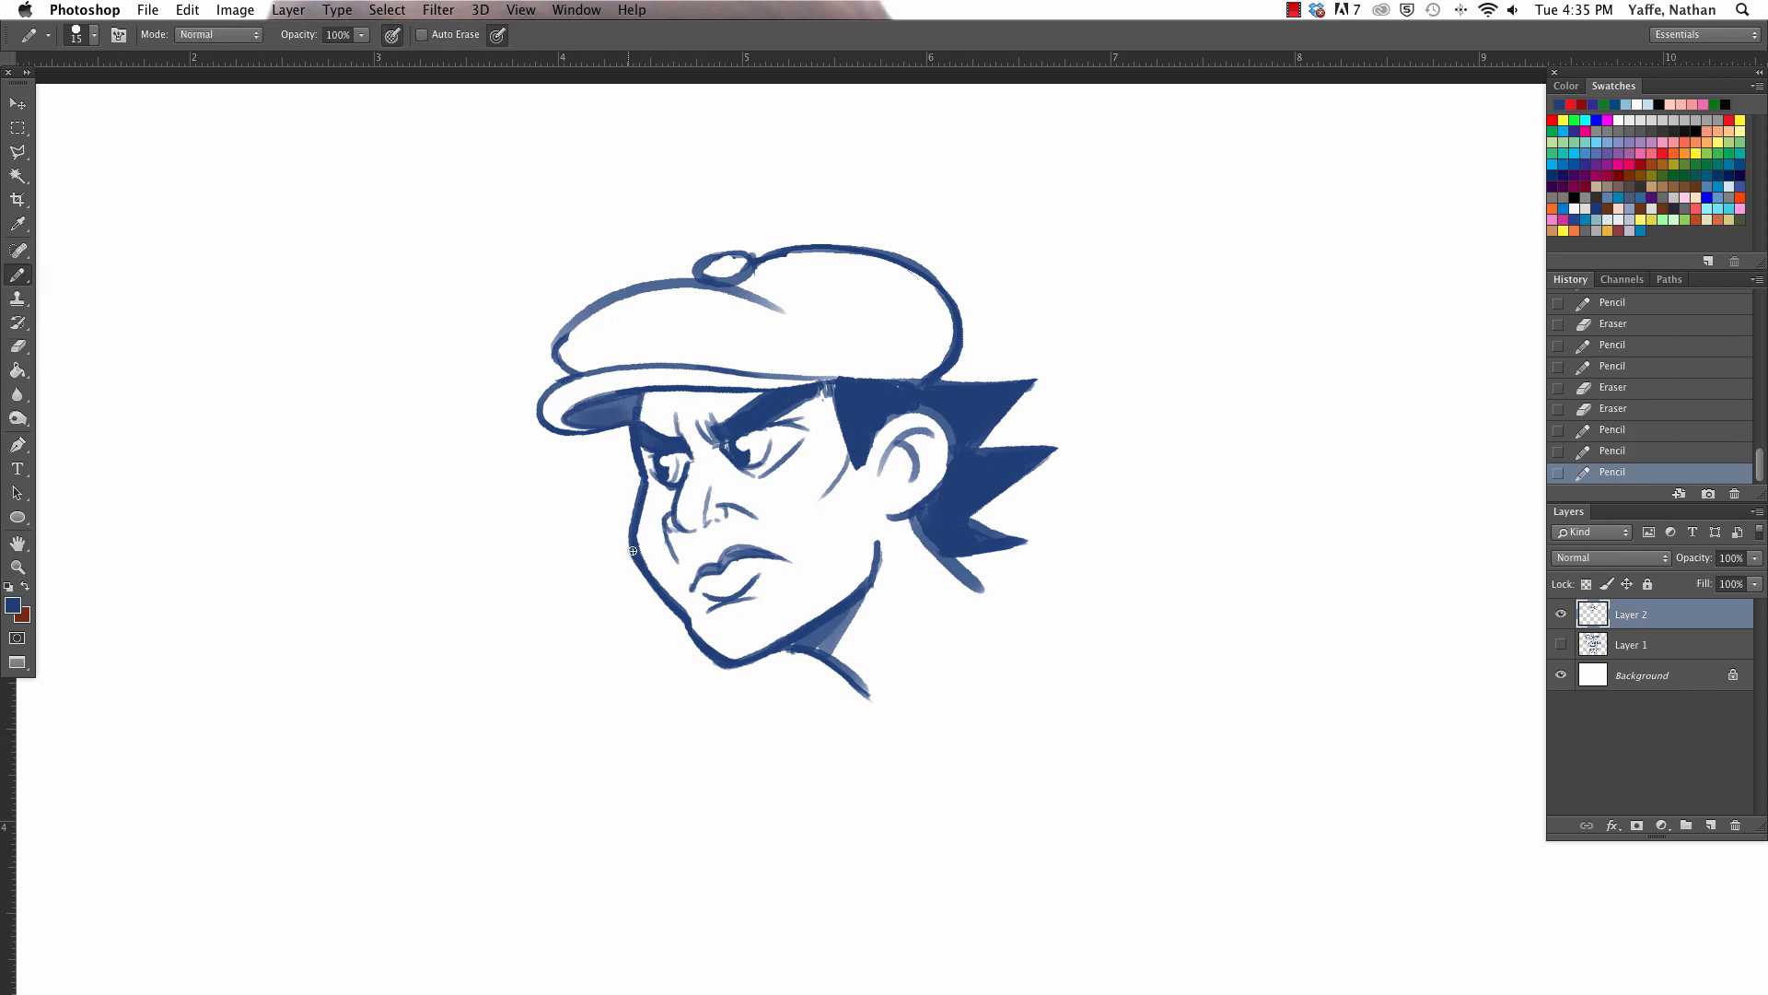
pyautogui.press('e')
pyautogui.moveTo(662, 603)
pyautogui.mouseDown()
pyautogui.moveTo(623, 527)
pyautogui.moveTo(683, 615)
pyautogui.moveTo(635, 536)
pyautogui.moveTo(671, 606)
pyautogui.mouseUp()
pyautogui.press('b')
pyautogui.moveTo(632, 534); pyautogui.dragTo(656, 589)
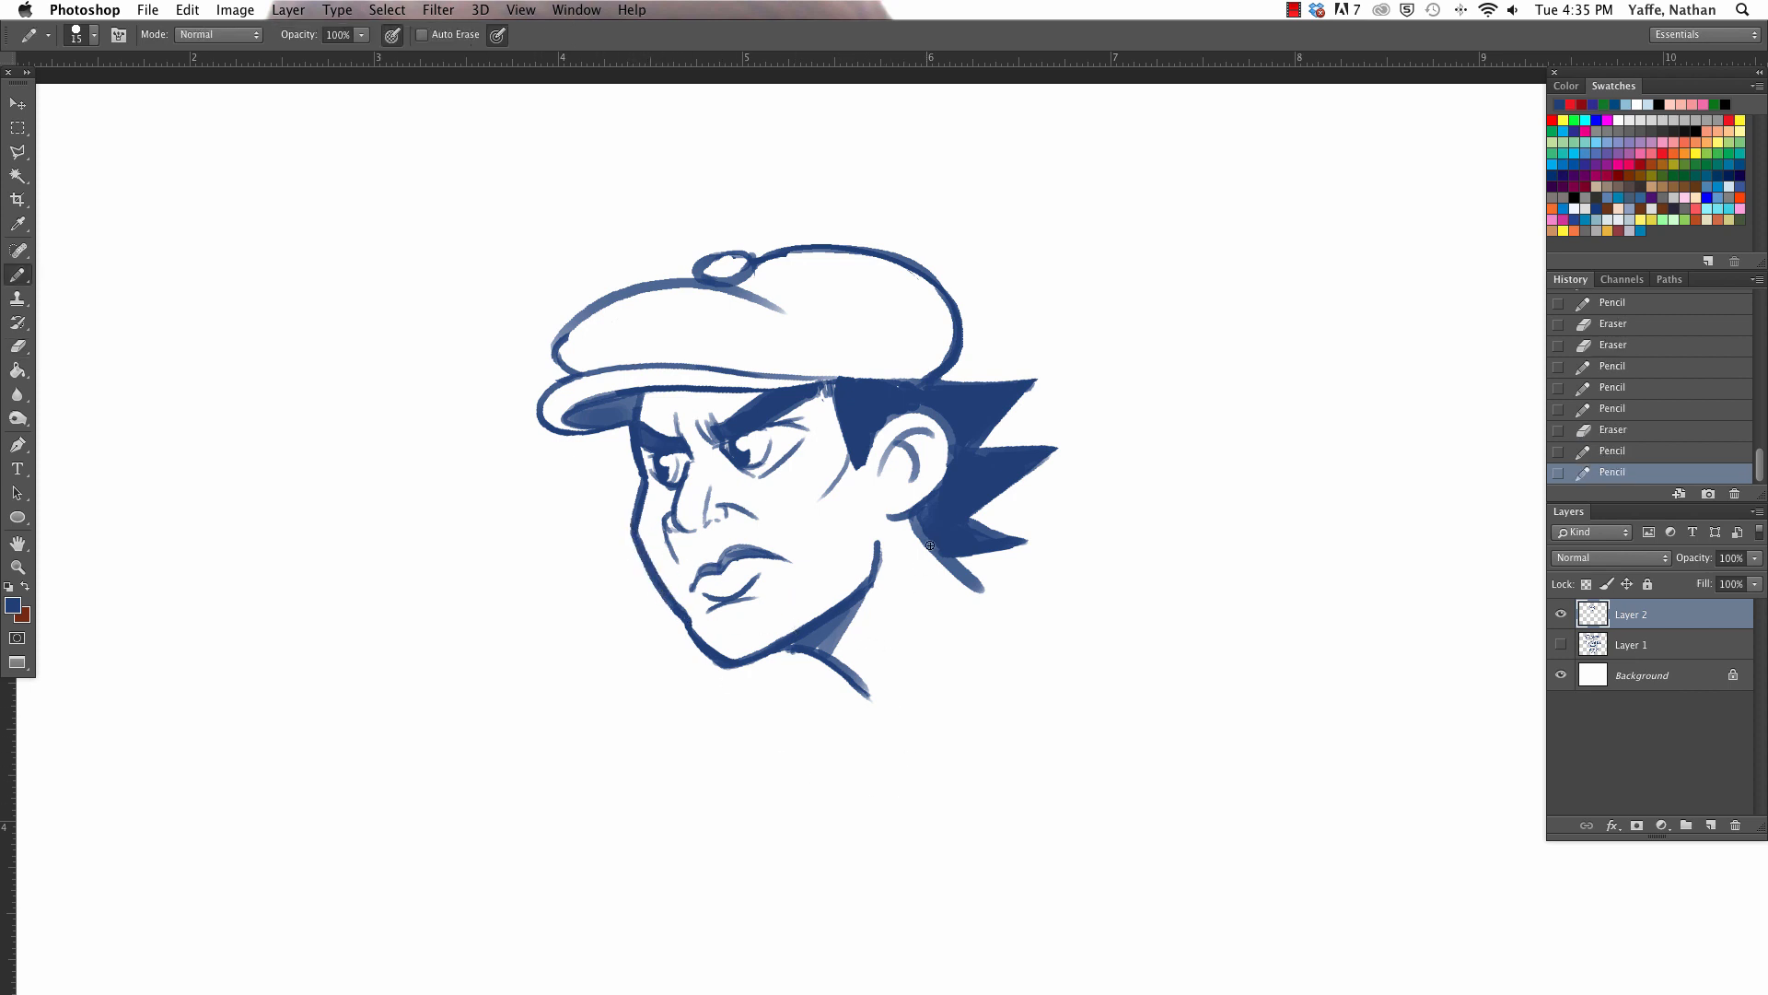
# - Trim the front curve of the cap's outline with the eraser
pyautogui.press('e')
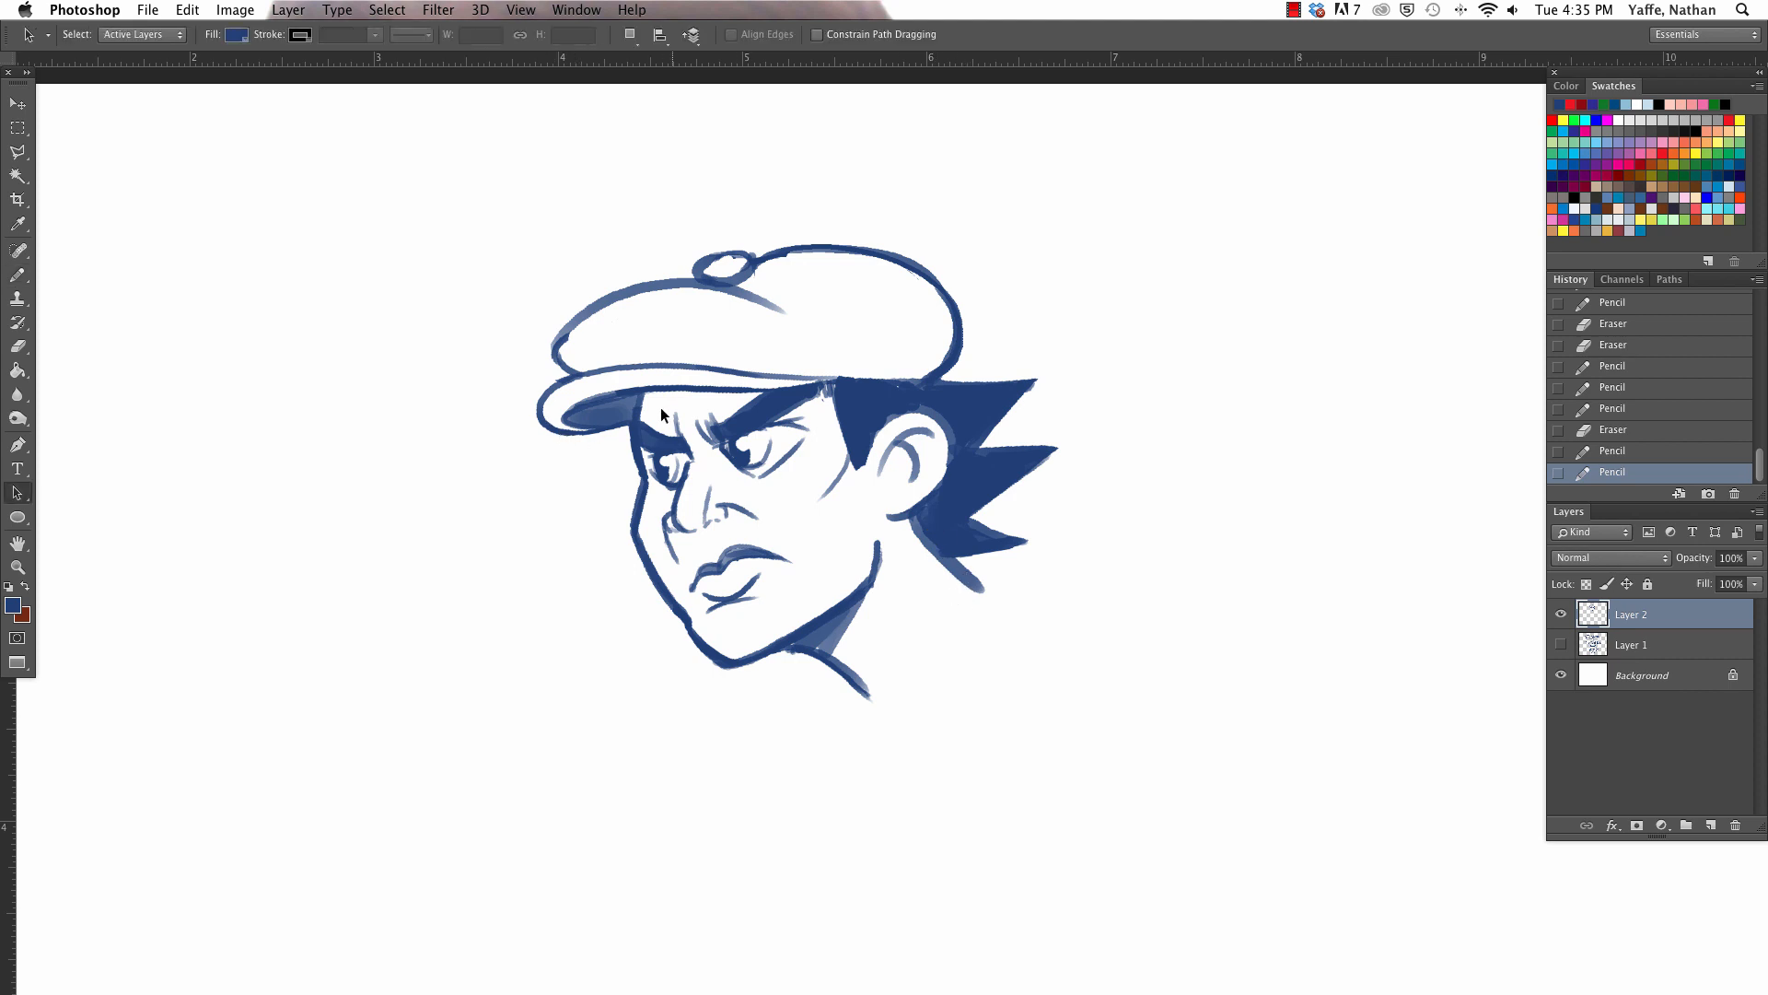
pyautogui.moveTo(568, 344); pyautogui.dragTo(582, 312)
pyautogui.press('b')
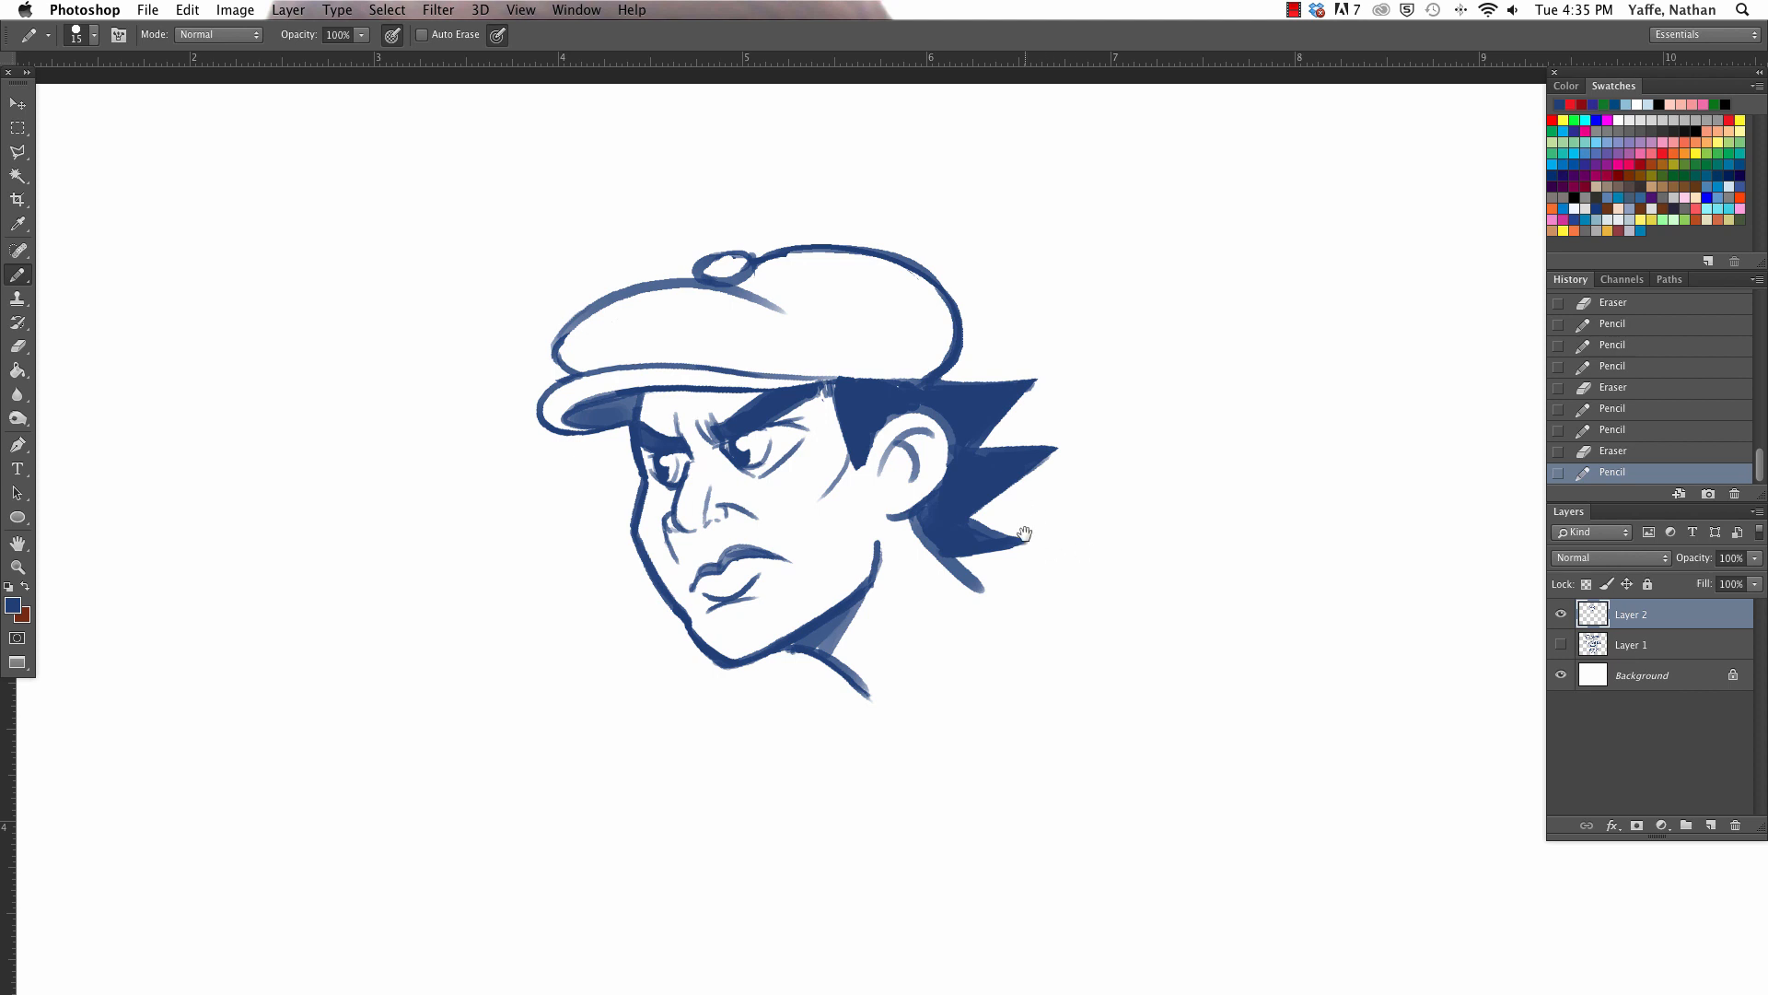
pyautogui.moveTo(1050, 548); pyautogui.dragTo(987, 529)
pyautogui.press('a')
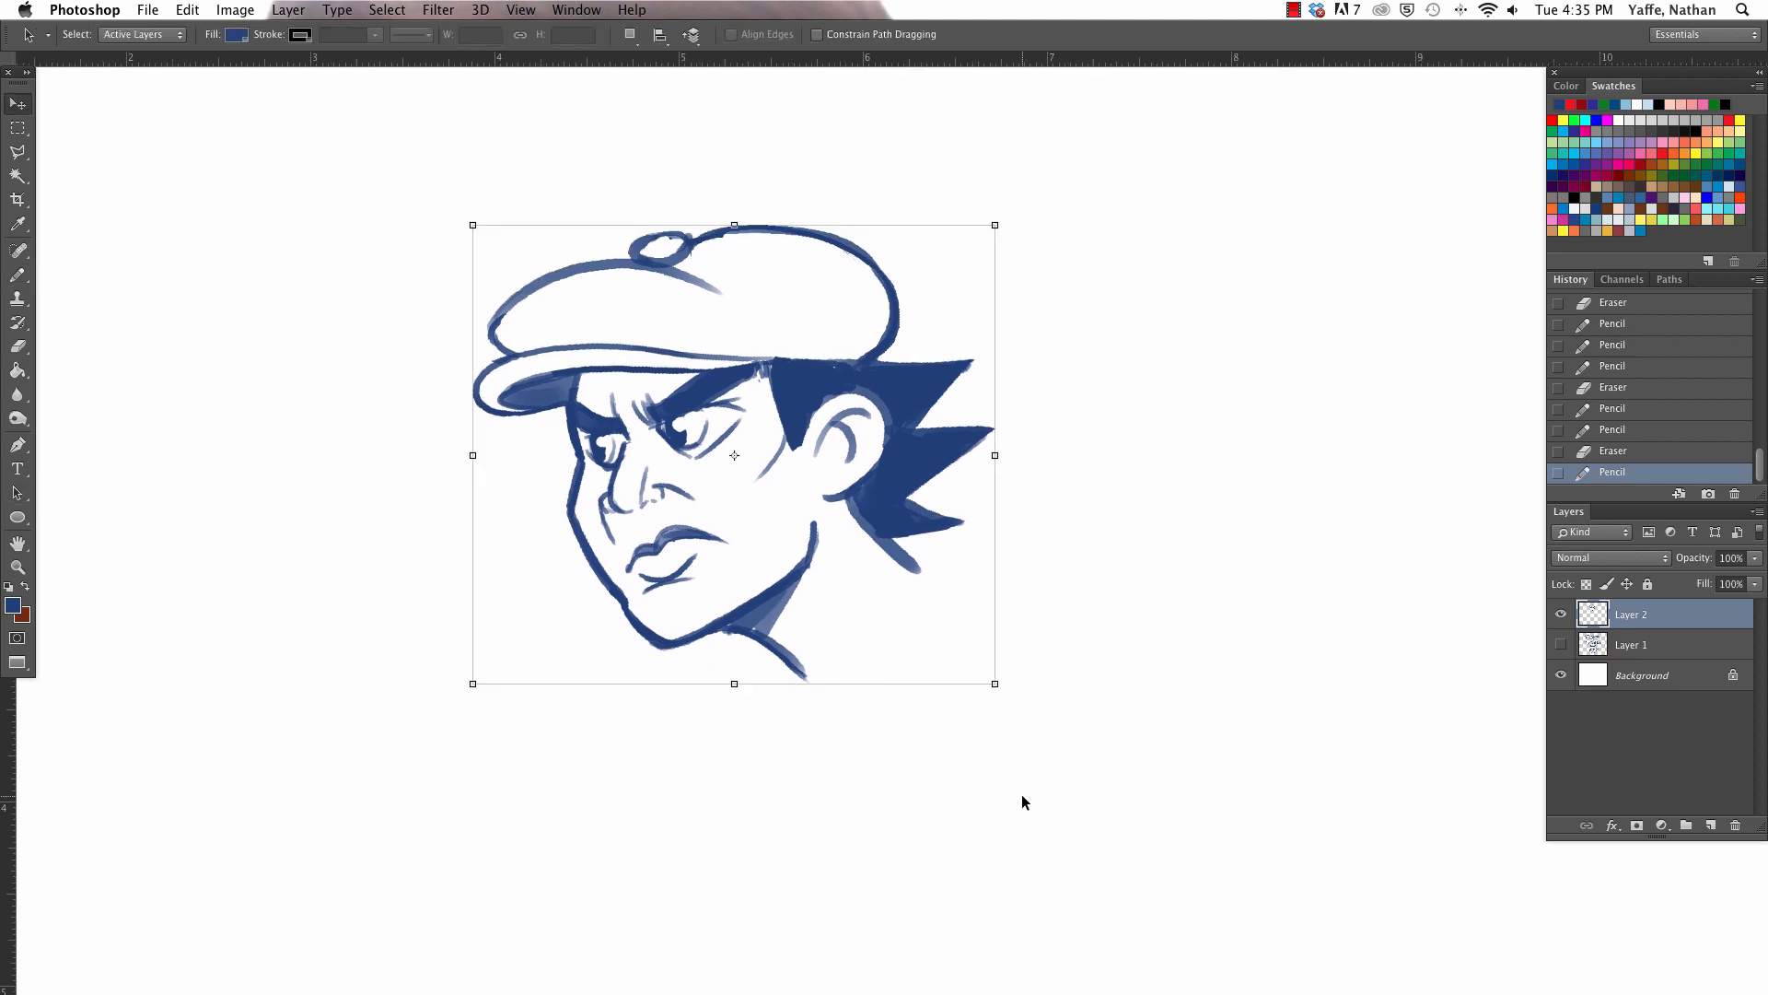
pyautogui.press('super+minus')
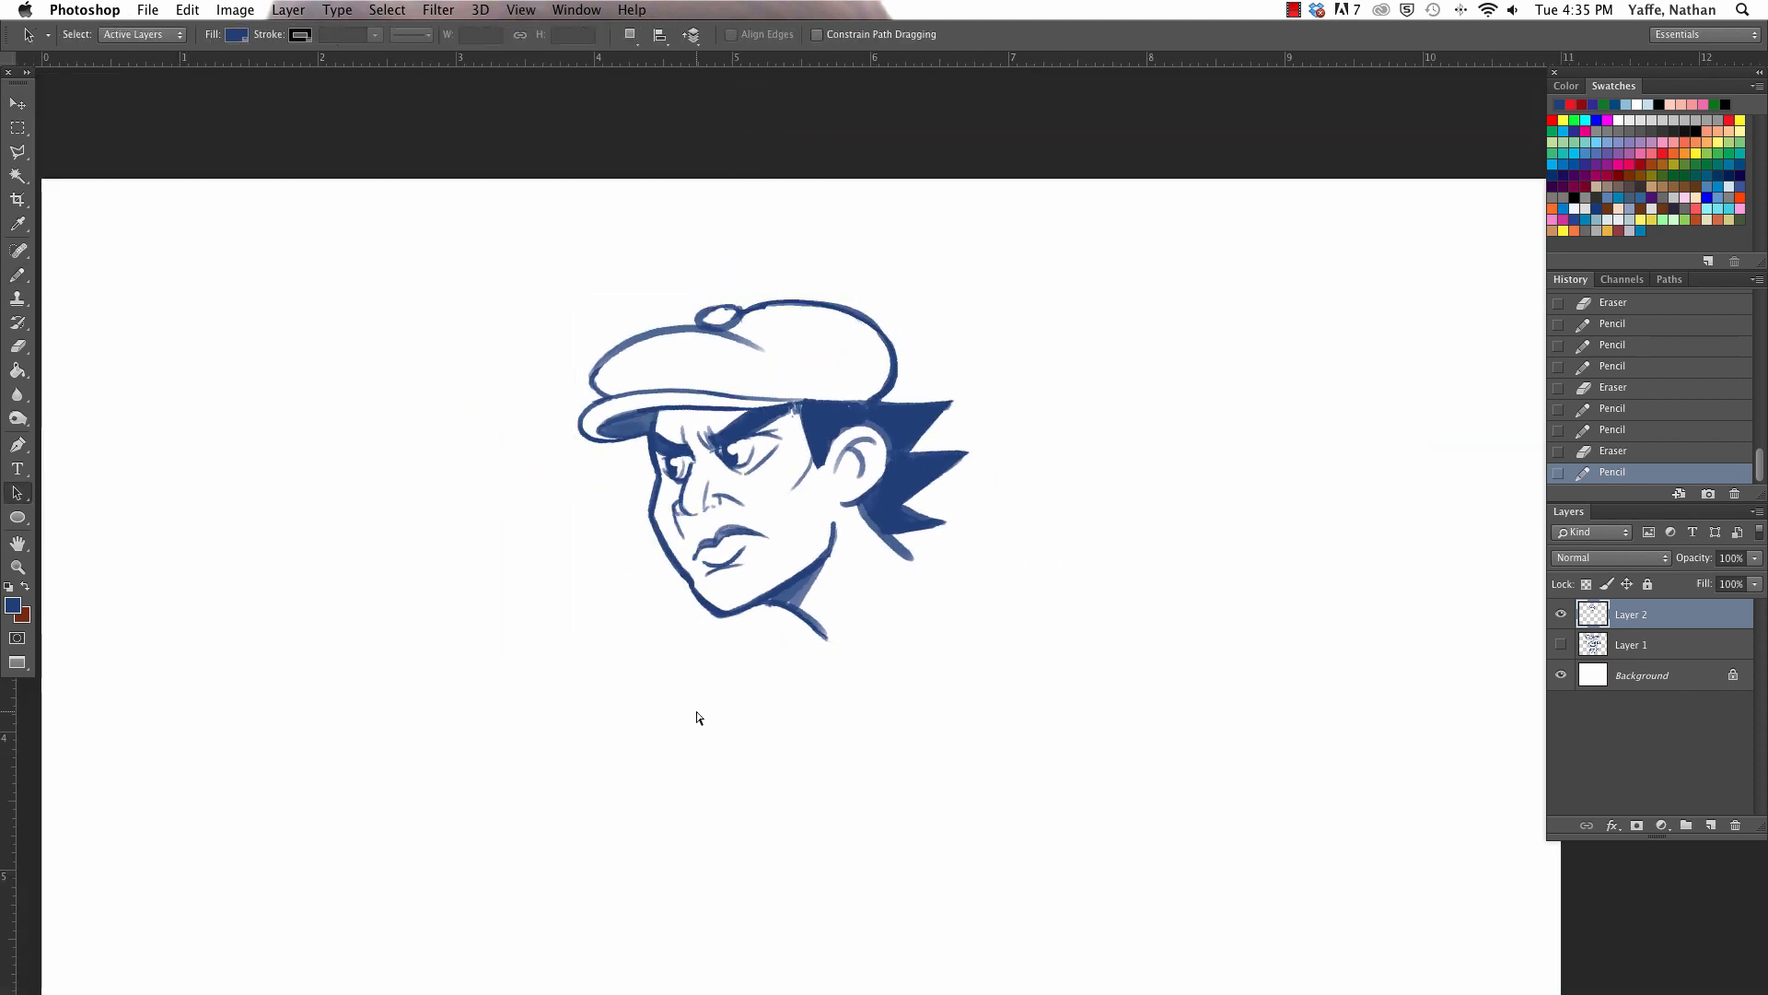
# - Move the head drawing further up and to the right on the canvas
pyautogui.press('super+minus')
pyautogui.press('v')
pyautogui.moveTo(965, 345)
pyautogui.mouseDown()
pyautogui.moveTo(1114, 336)
pyautogui.moveTo(1143, 357)
pyautogui.moveTo(1078, 351)
pyautogui.moveTo(1070, 332)
pyautogui.moveTo(1070, 350)
pyautogui.moveTo(1053, 269)
pyautogui.mouseUp()
# - Reshape the sideburn in front of the ear to a sharper point with pencil and eraser touch-ups
pyautogui.press('a')
pyautogui.press('z')
pyautogui.press('b')
pyautogui.press('e')
pyautogui.press('b')
pyautogui.moveTo(1085, 367)
pyautogui.mouseDown()
pyautogui.moveTo(1094, 320)
pyautogui.moveTo(1058, 390)
pyautogui.mouseUp()
pyautogui.press('e')
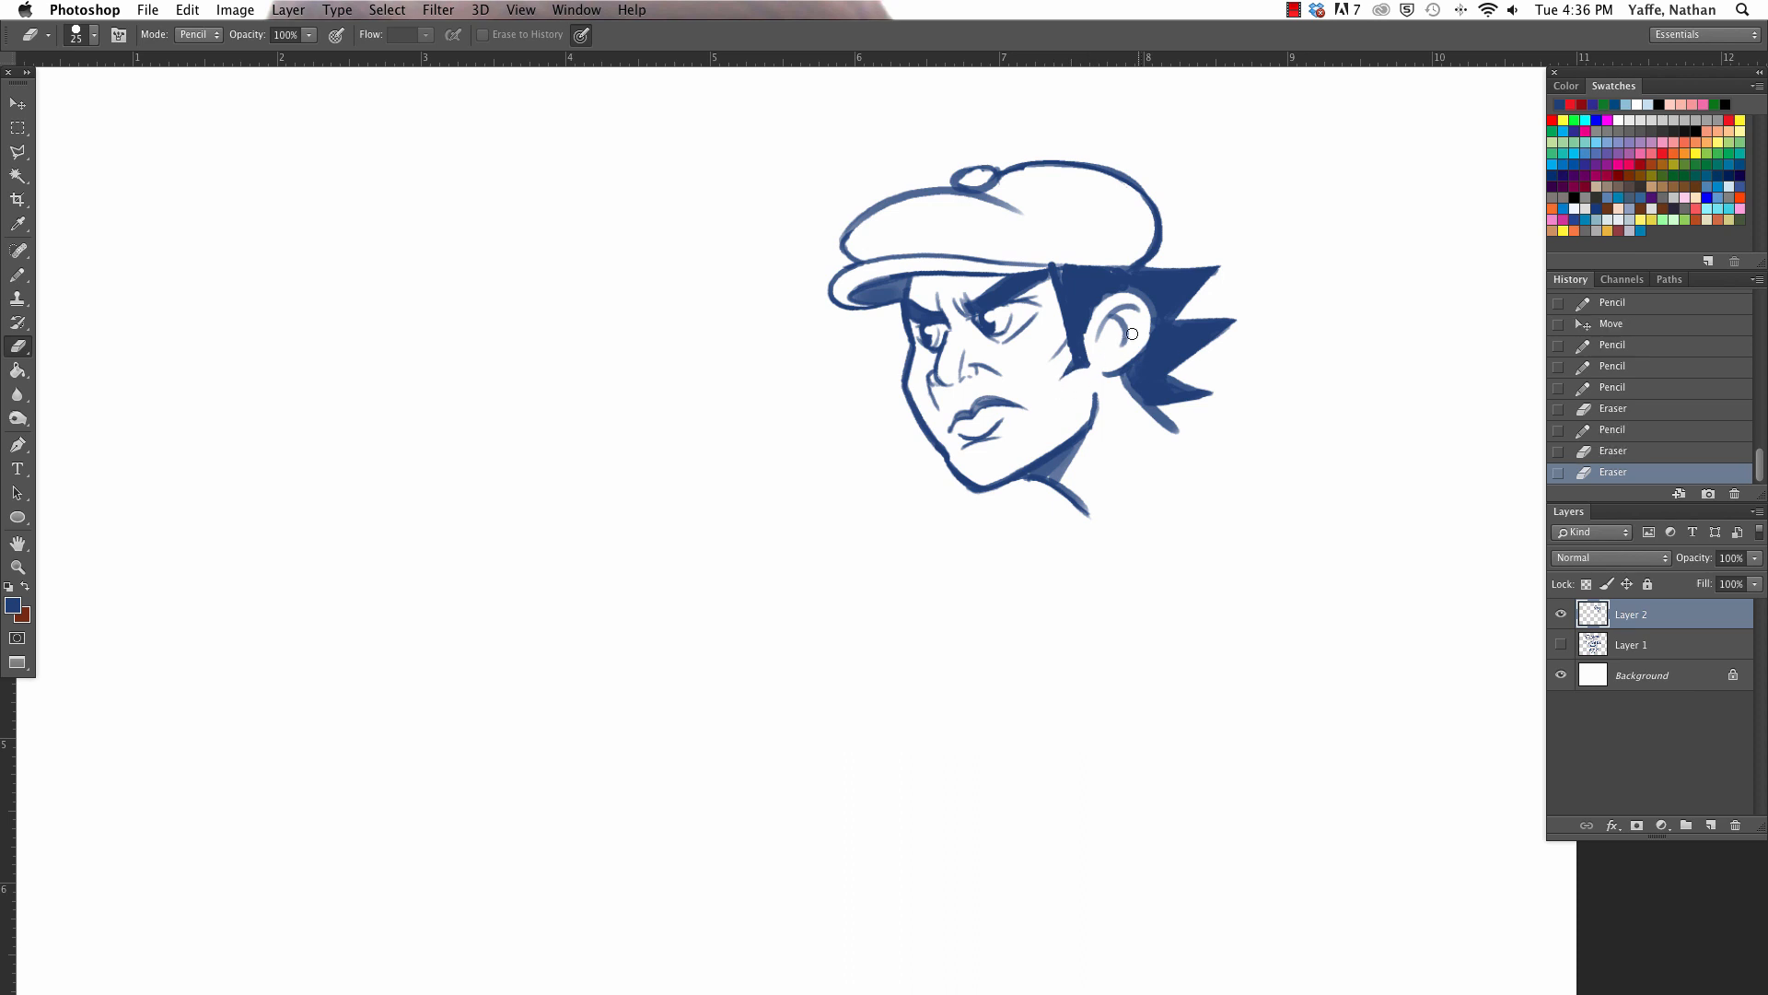
pyautogui.moveTo(1137, 477); pyautogui.dragTo(912, 560)
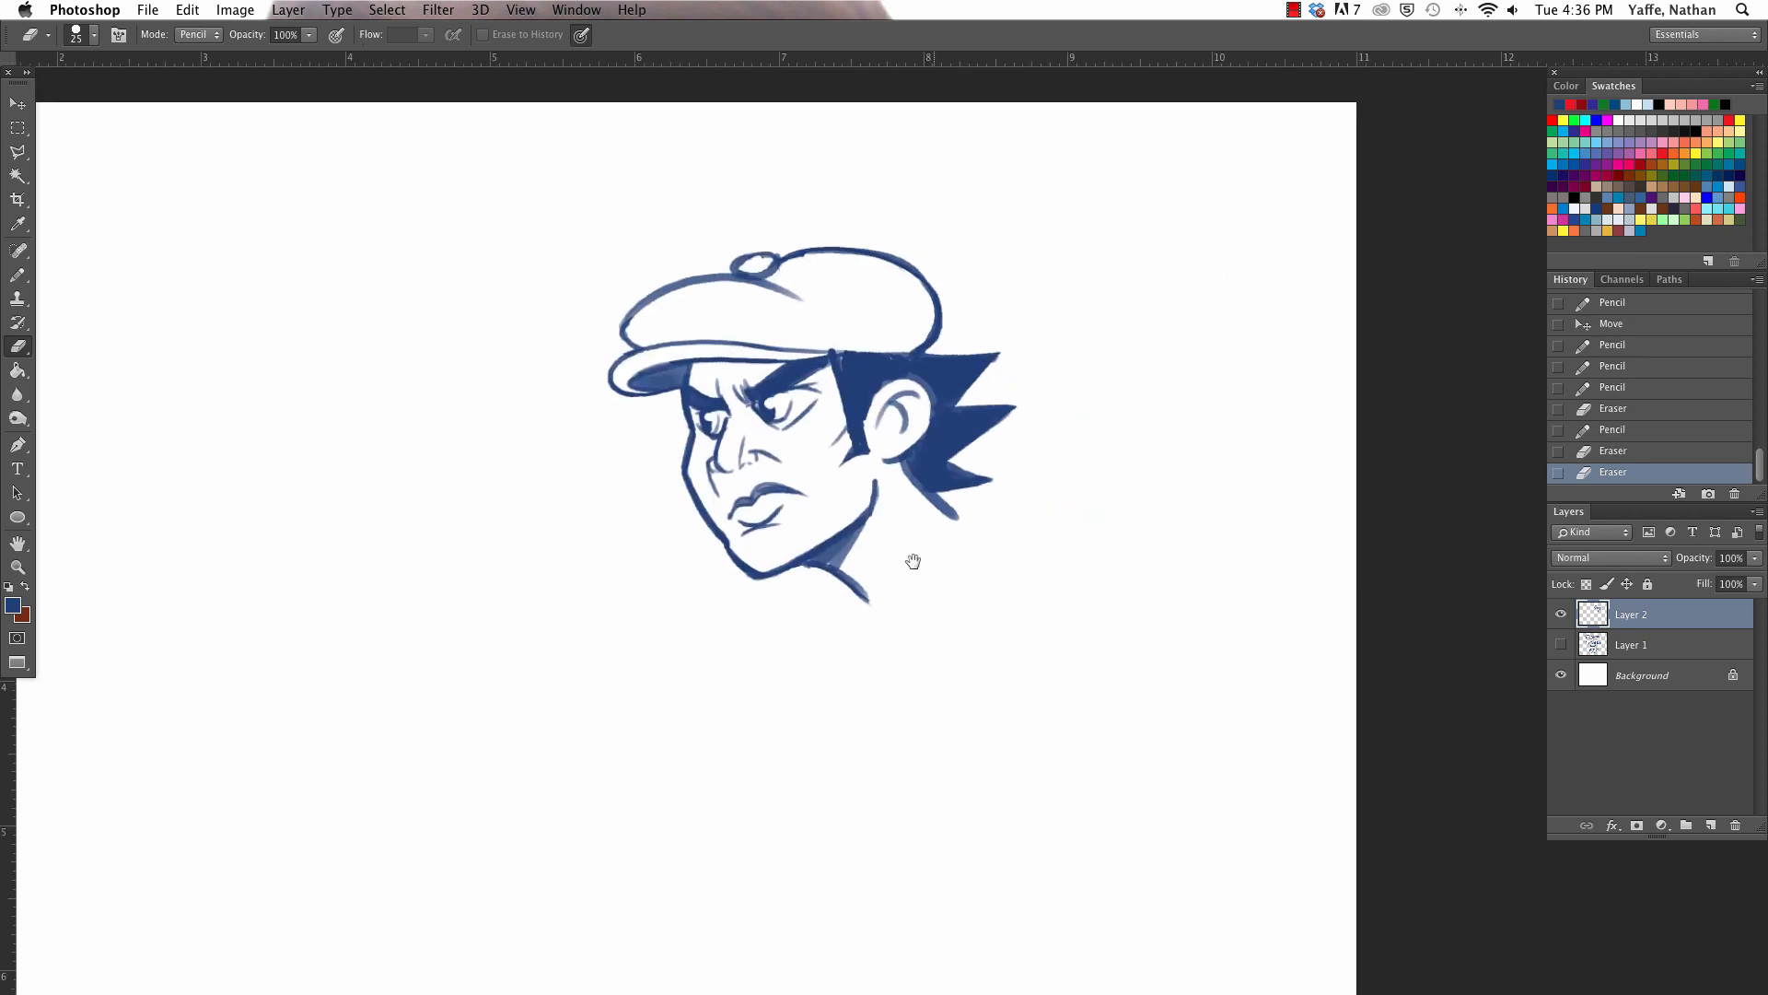
# - Pencil a solid tuft of hair at the far temple, just under the cap's brim
pyautogui.press('b')
pyautogui.moveTo(667, 380)
pyautogui.mouseDown()
pyautogui.moveTo(687, 429)
pyautogui.moveTo(691, 366)
pyautogui.moveTo(668, 394)
pyautogui.moveTo(648, 375)
pyautogui.mouseUp()
pyautogui.hscroll(3, 997, 535)
pyautogui.scroll(-1, 997, 535)
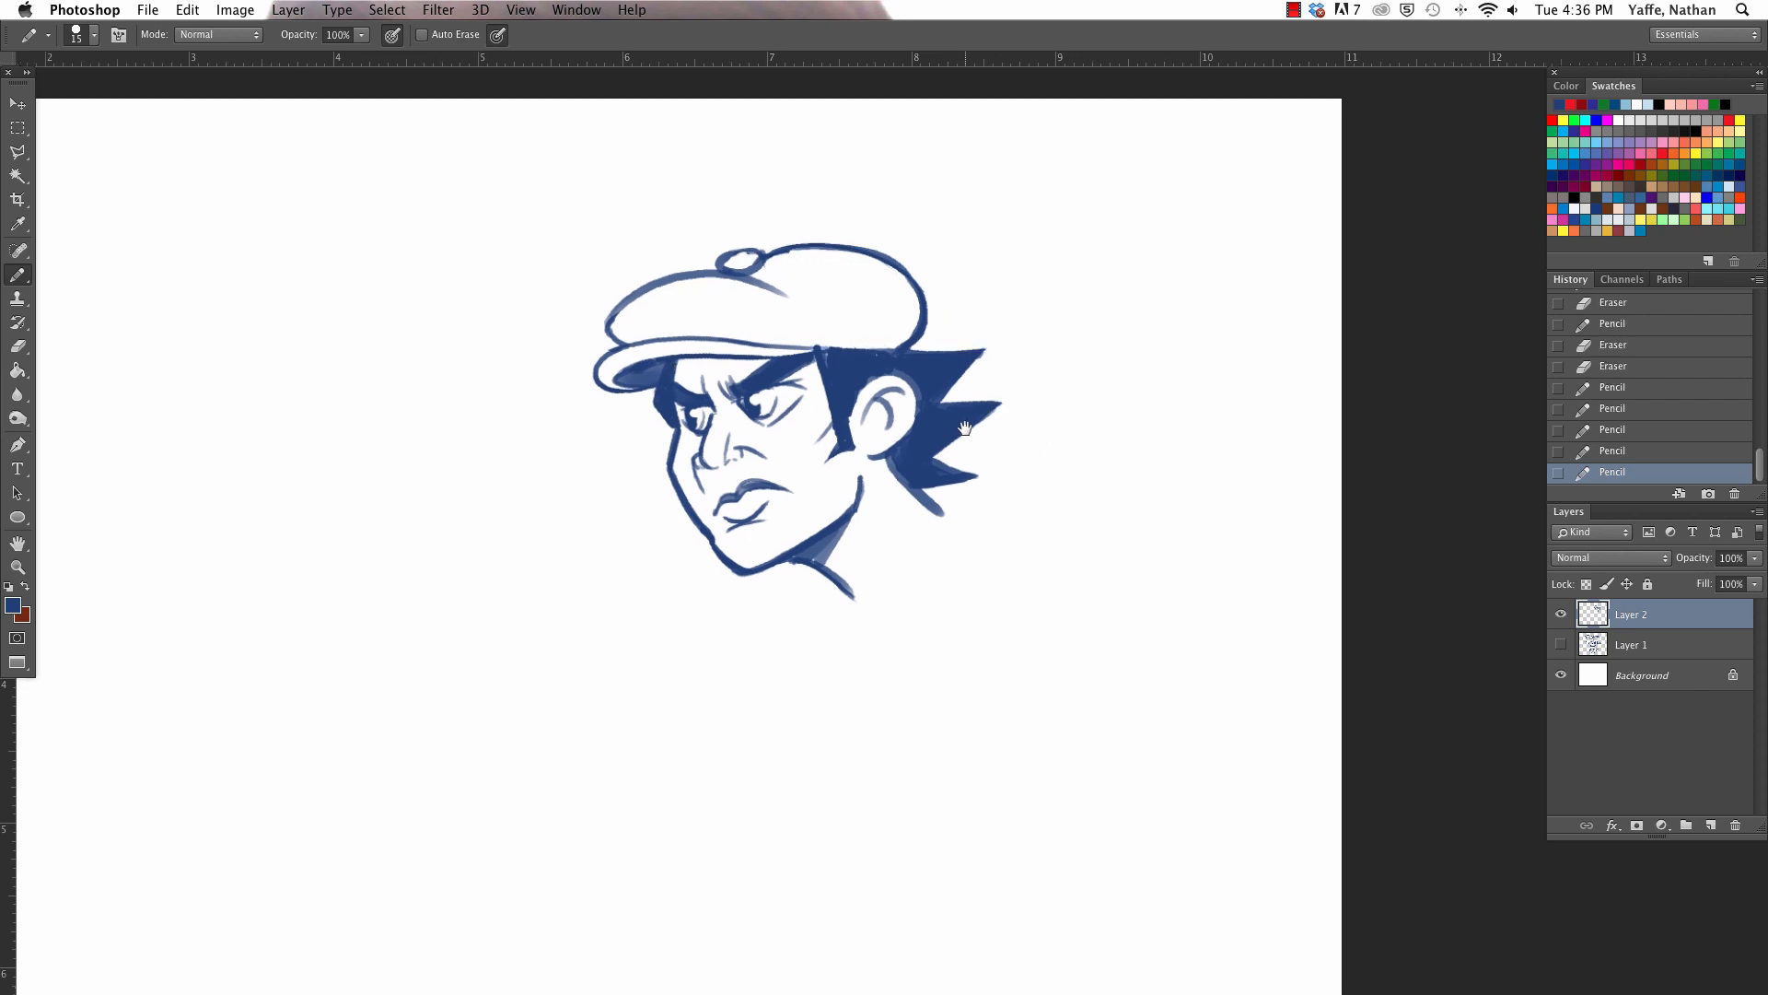
# - Scale the head drawing down slightly, move it higher on the canvas, and return to the Pencil tool
pyautogui.press('a')
pyautogui.press('v')
pyautogui.moveTo(536, 228); pyautogui.dragTo(556, 274)
pyautogui.press('Return')
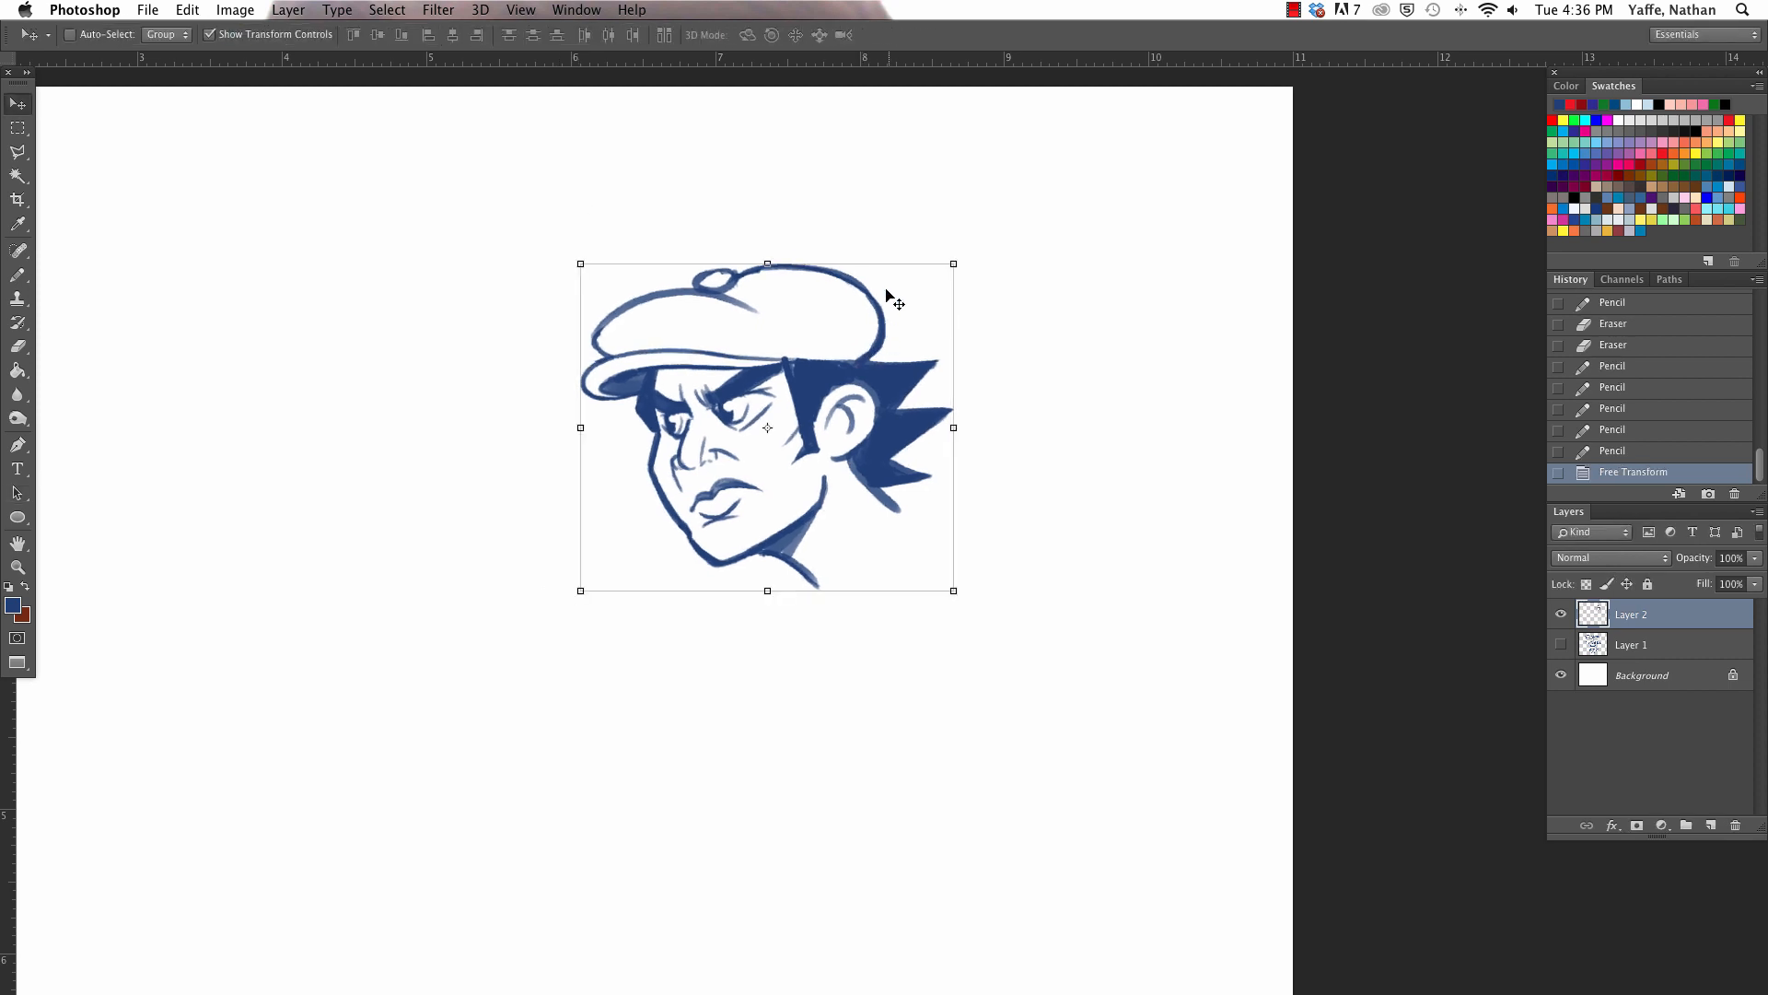
pyautogui.moveTo(886, 289); pyautogui.dragTo(912, 223)
pyautogui.press('a')
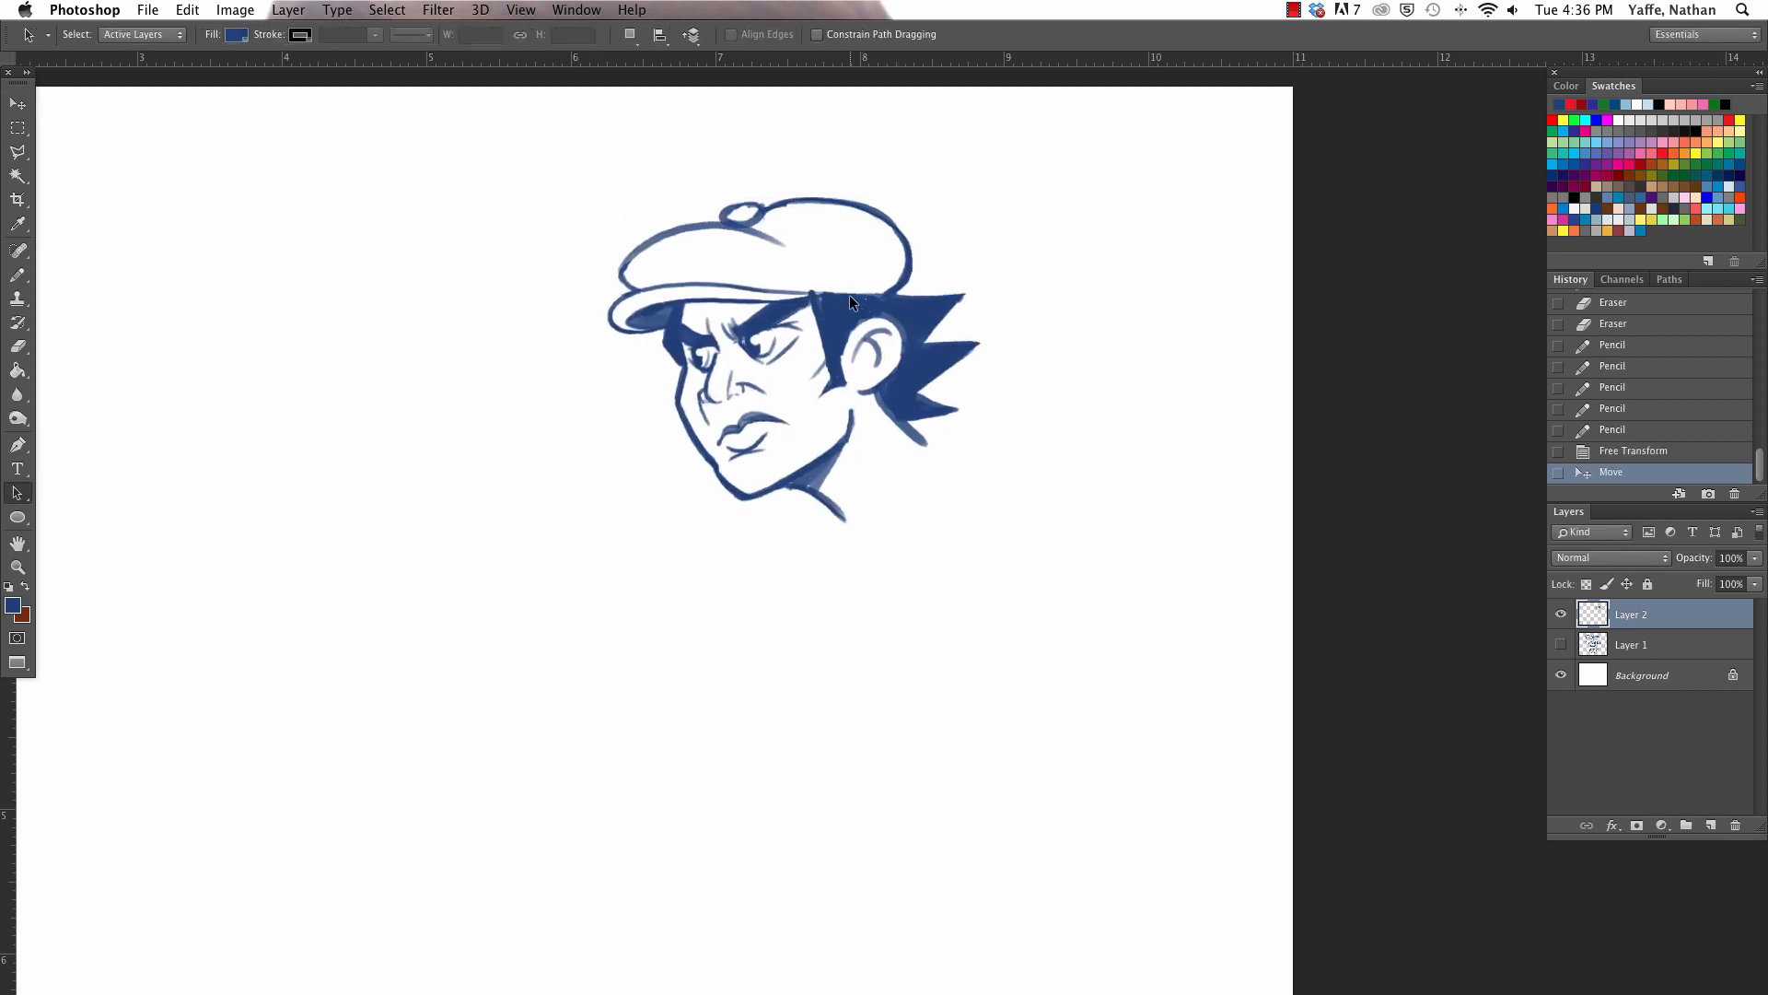
pyautogui.click(20, 274)
pyautogui.click(546, 463)
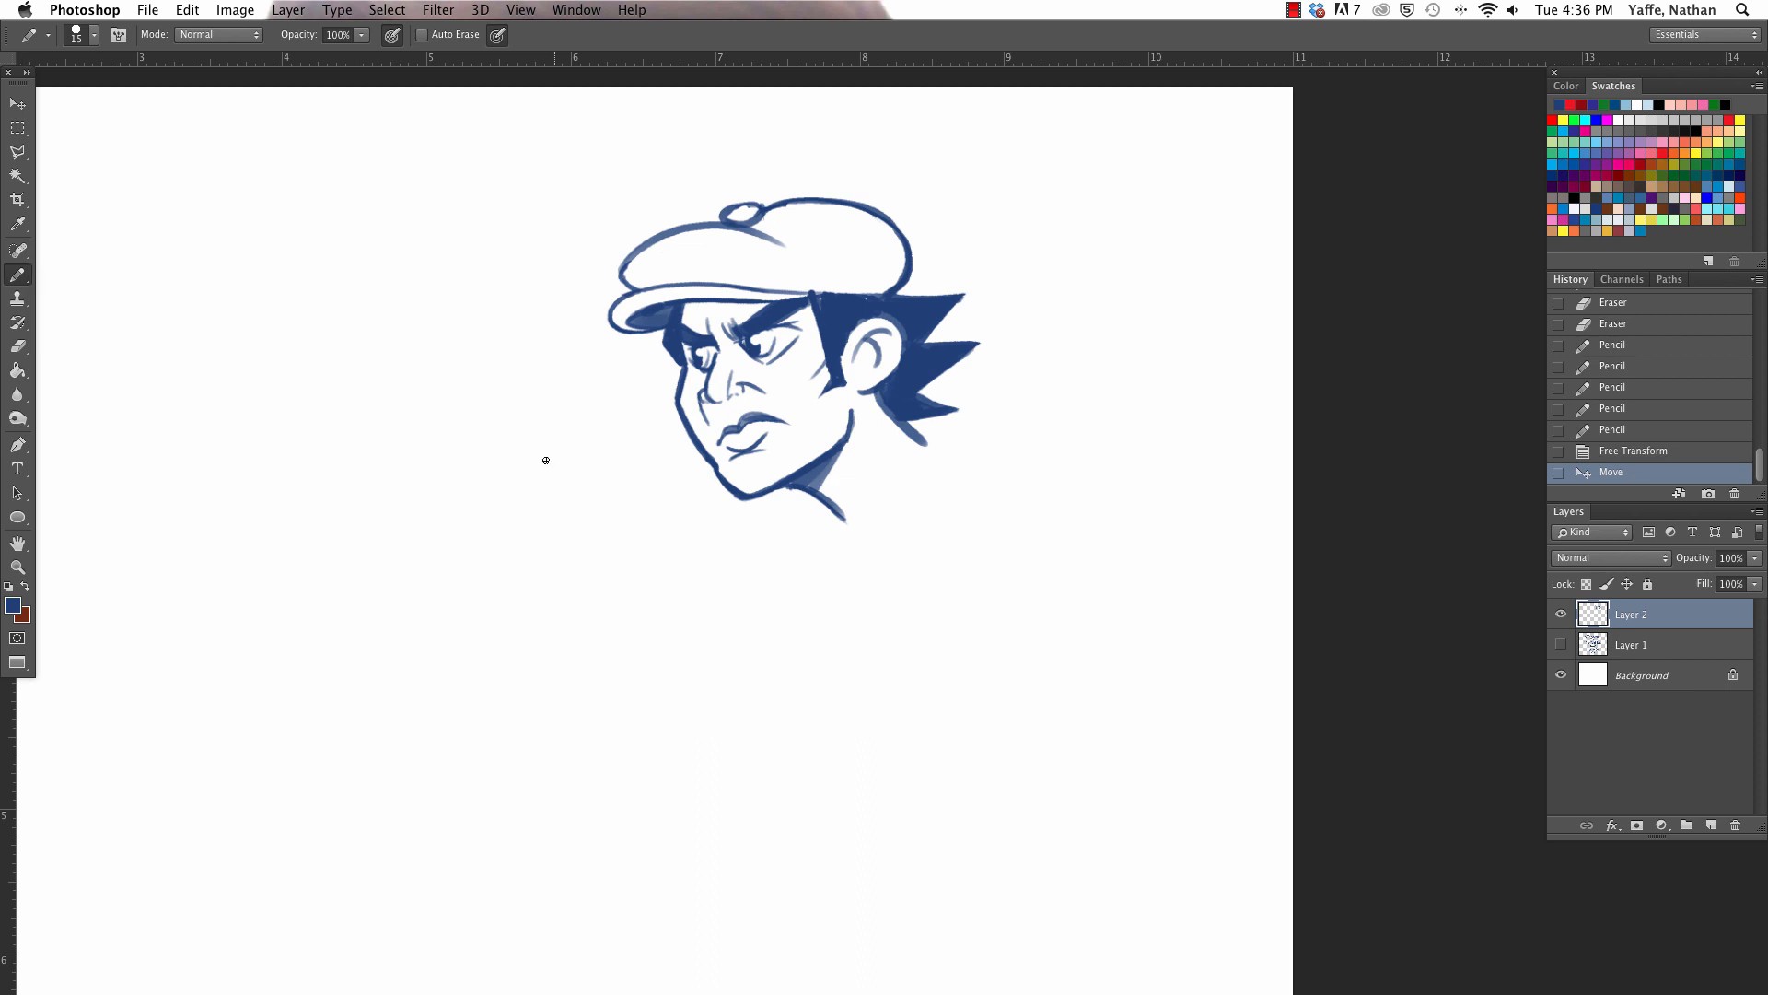
pyautogui.click(548, 479)
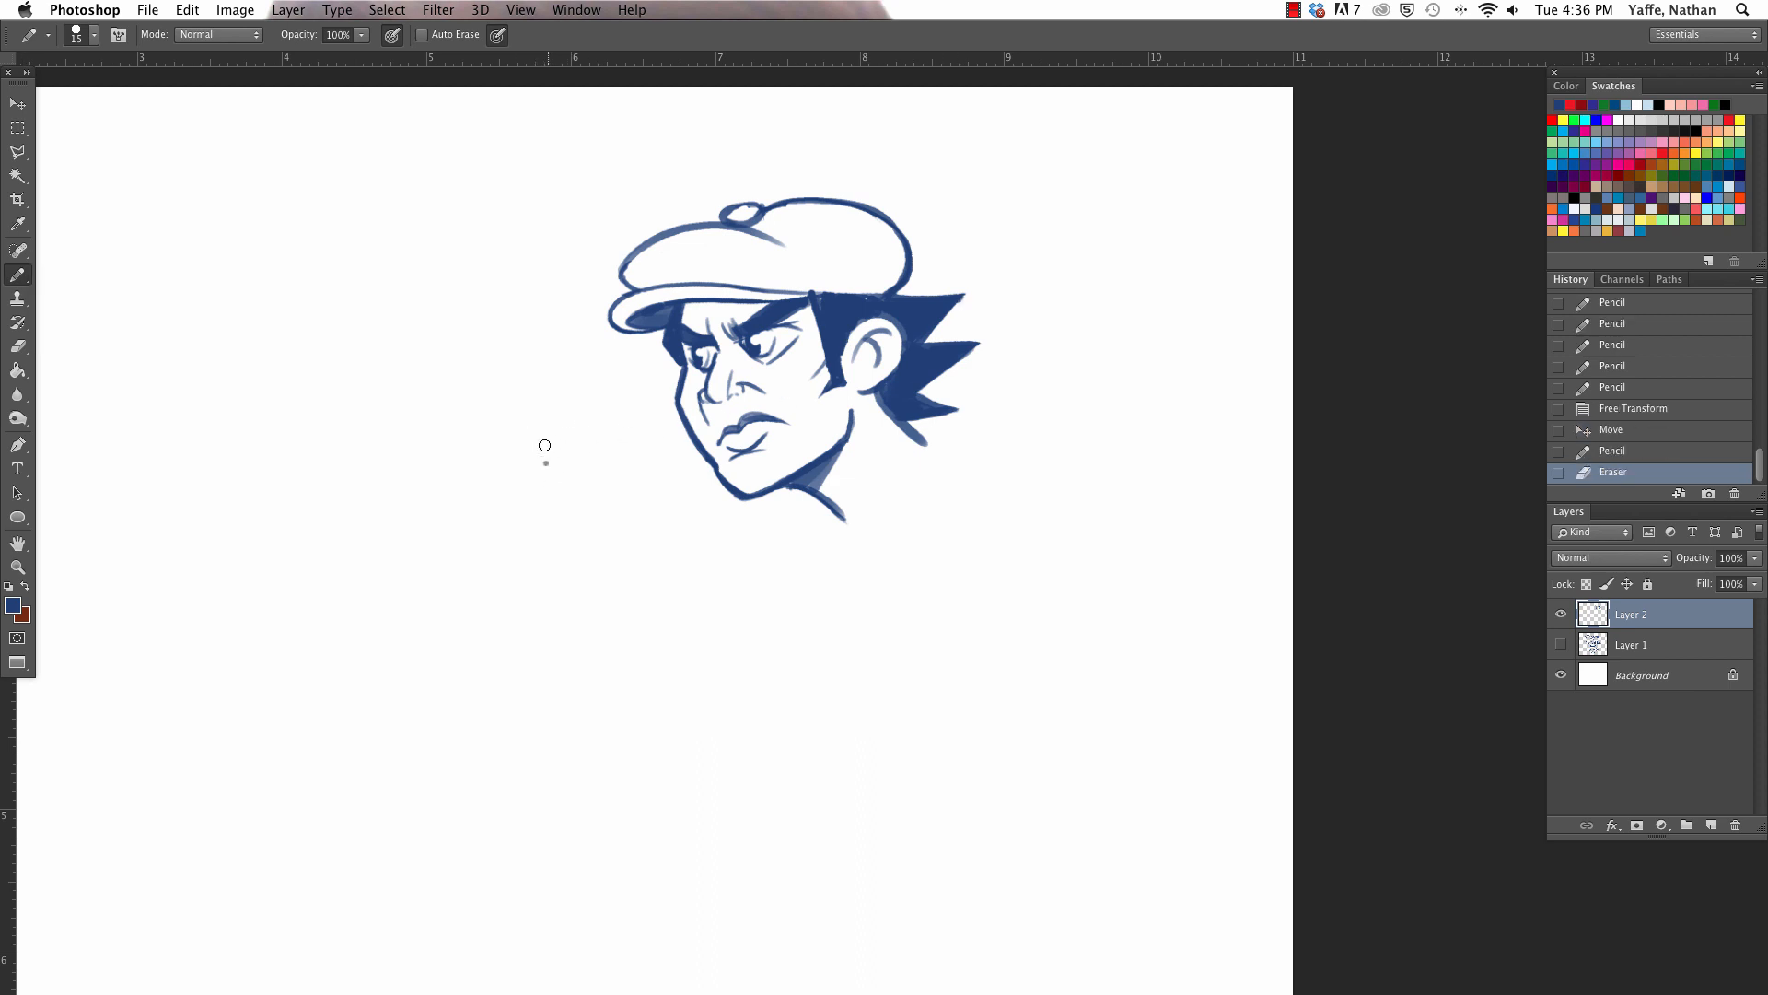
pyautogui.click(548, 467)
# - Draw the open shirt collar around the neck and extend the near shoulder line out from it
pyautogui.moveTo(853, 503); pyautogui.dragTo(925, 443)
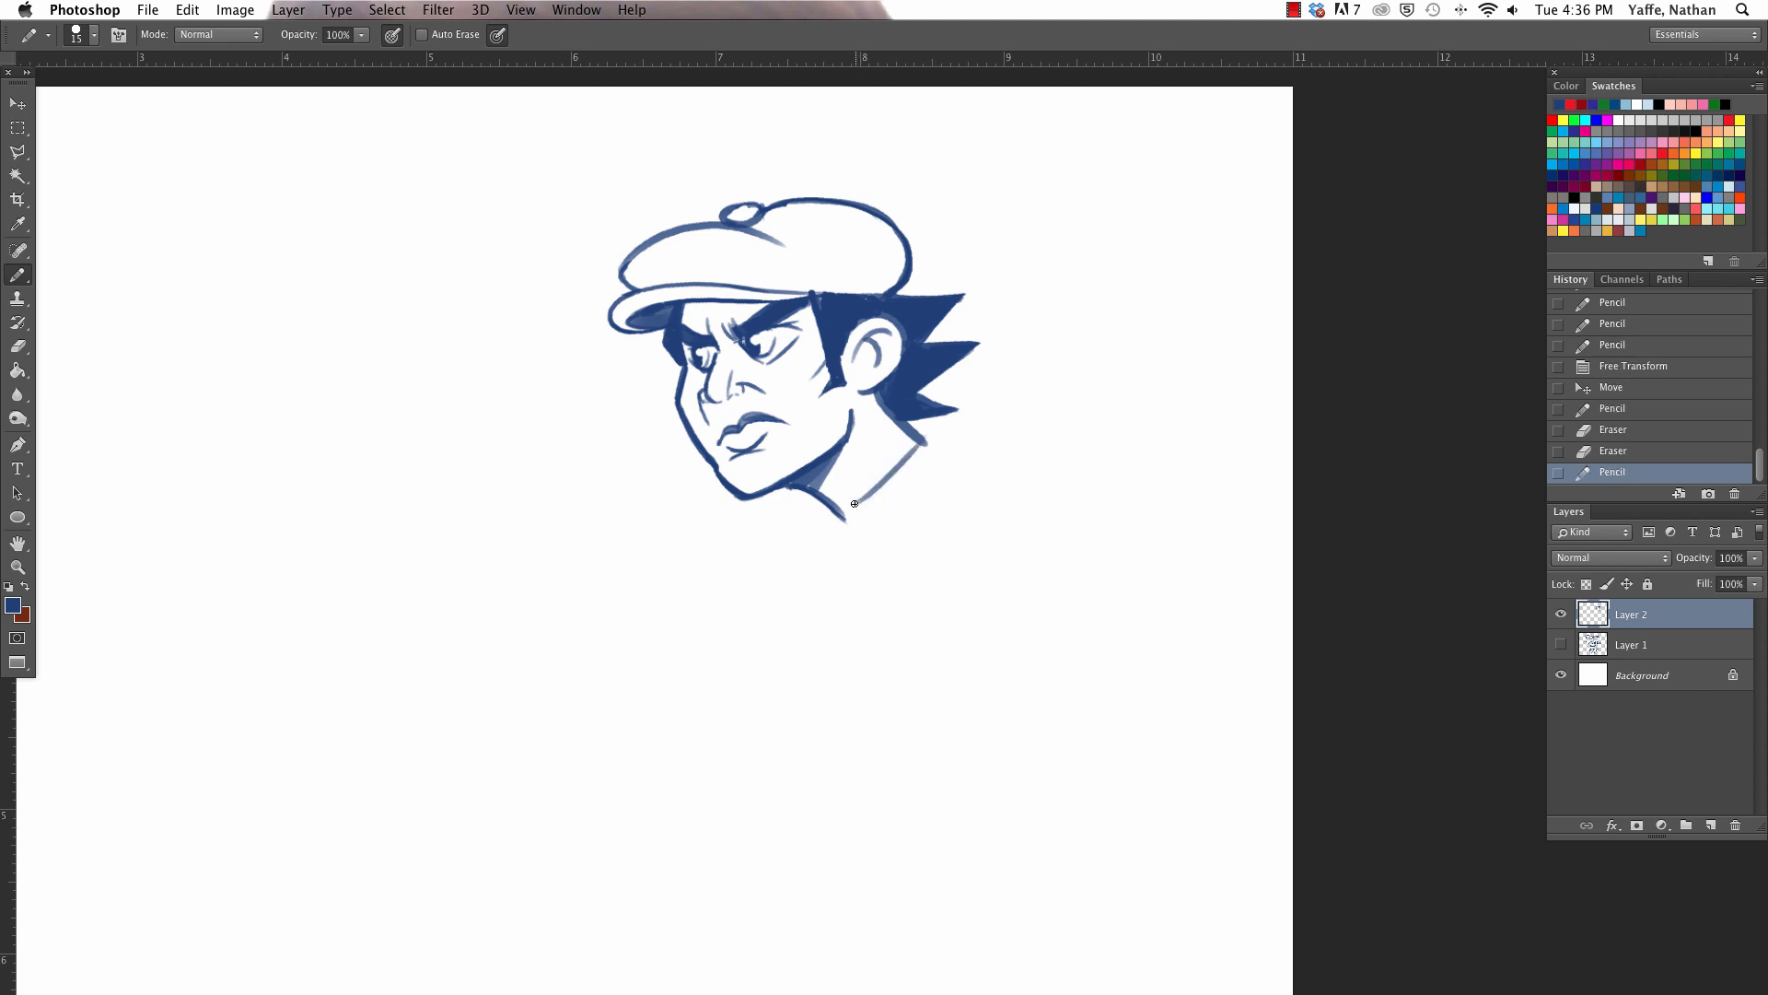
pyautogui.moveTo(855, 503)
pyautogui.mouseDown()
pyautogui.moveTo(861, 526)
pyautogui.moveTo(822, 527)
pyautogui.mouseUp()
pyautogui.moveTo(823, 527); pyautogui.dragTo(862, 539)
pyautogui.moveTo(891, 474)
pyautogui.mouseDown()
pyautogui.moveTo(940, 425)
pyautogui.moveTo(946, 456)
pyautogui.moveTo(1136, 454)
pyautogui.mouseUp()
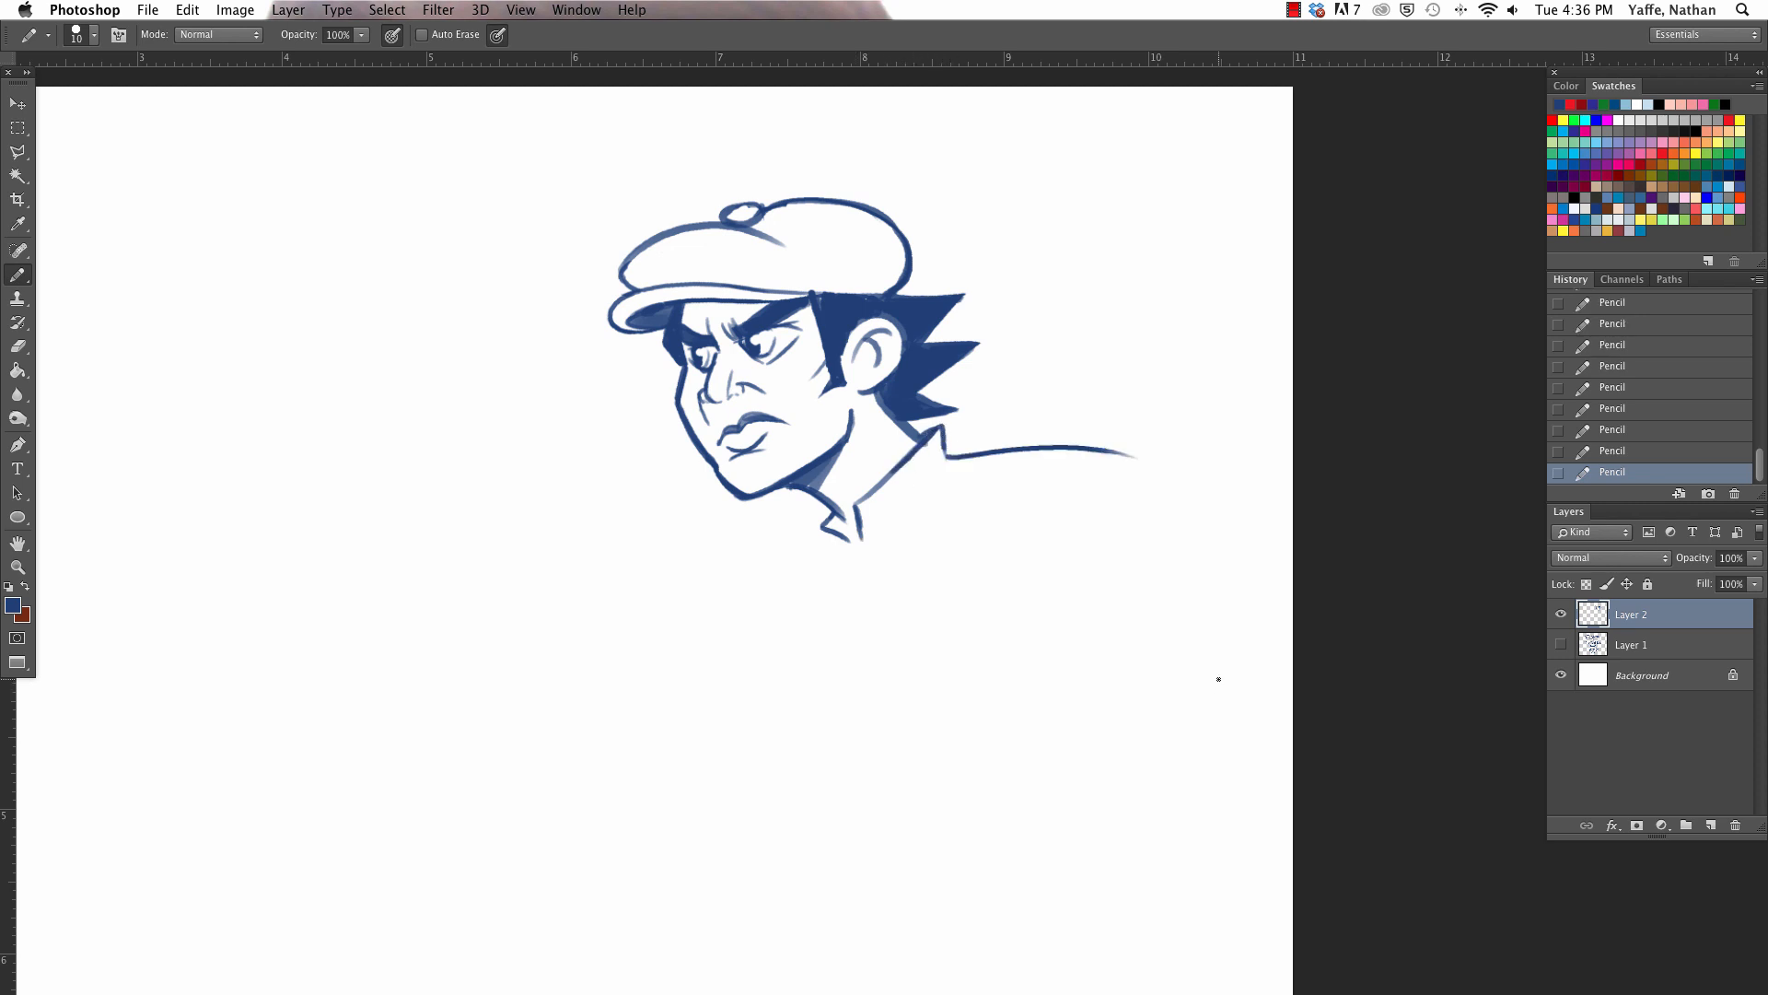
# - Draw the far shoulder curve and paired suspender lines on both shoulders, and add the collar's corner and front opening
pyautogui.moveTo(829, 531)
pyautogui.mouseDown()
pyautogui.moveTo(755, 600)
pyautogui.moveTo(811, 647)
pyautogui.mouseUp()
pyautogui.moveTo(984, 454); pyautogui.dragTo(976, 630)
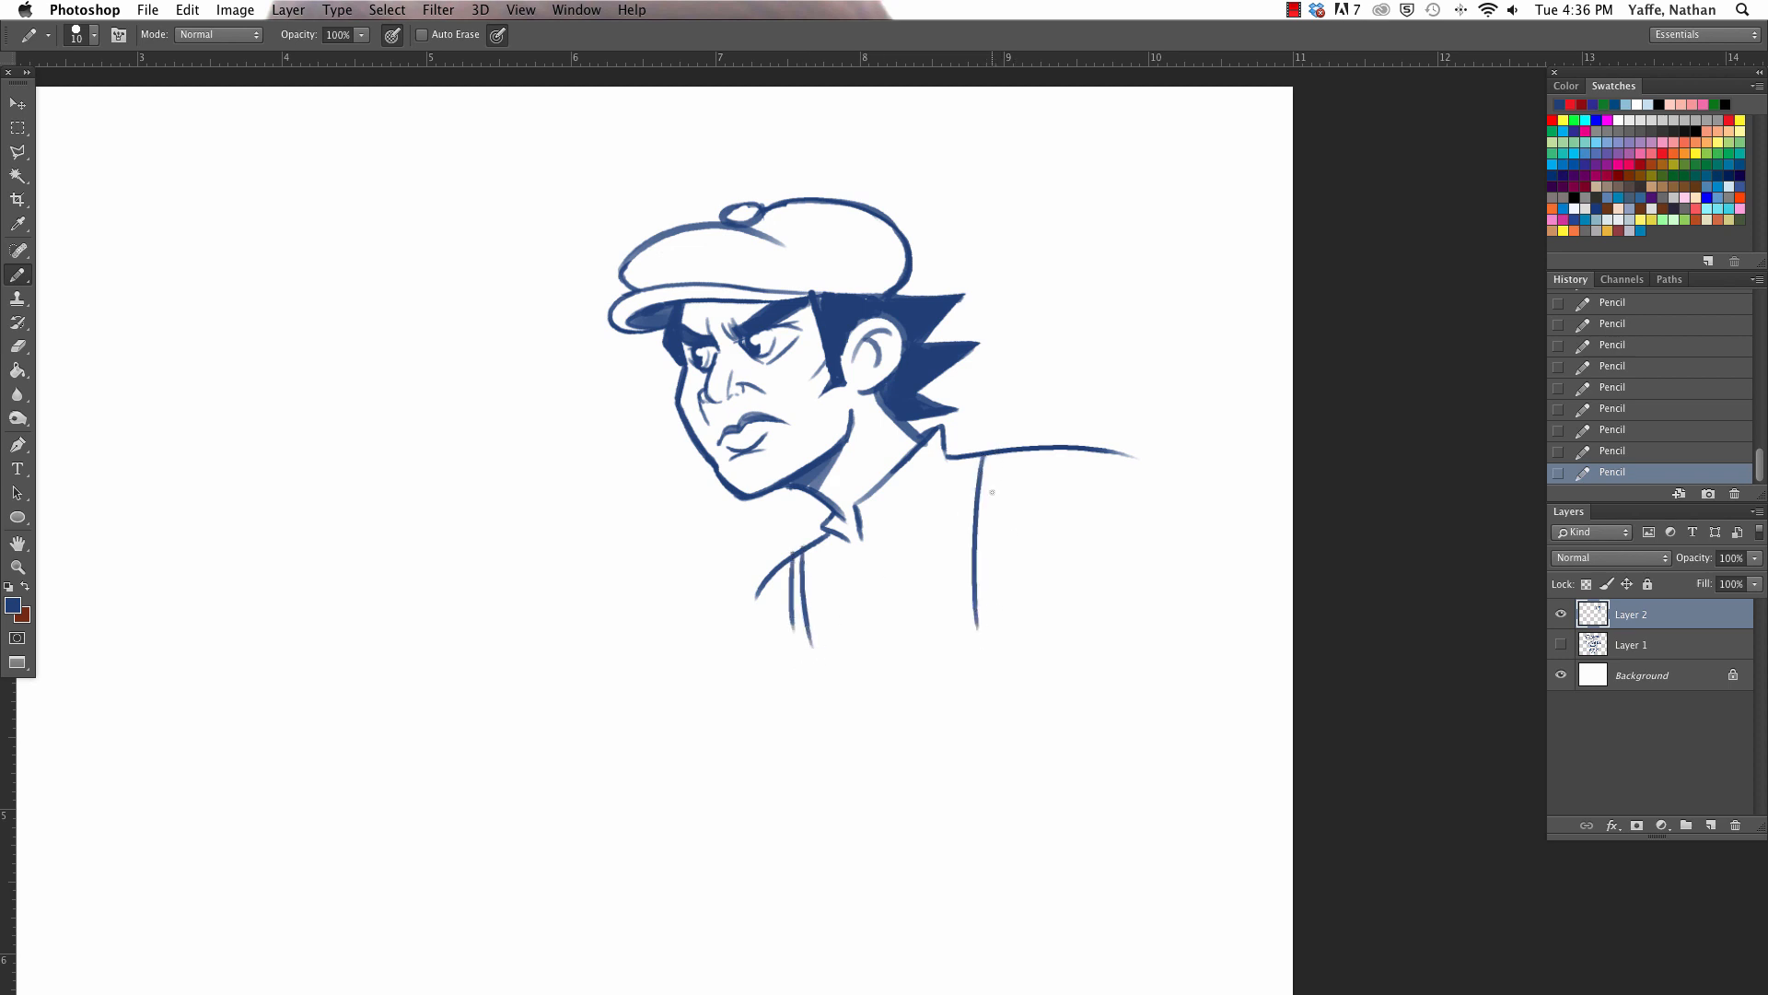
pyautogui.moveTo(995, 454); pyautogui.dragTo(1003, 606)
pyautogui.moveTo(839, 516); pyautogui.dragTo(866, 575)
pyautogui.moveTo(944, 448)
pyautogui.mouseDown()
pyautogui.moveTo(933, 473)
pyautogui.moveTo(951, 460)
pyautogui.mouseUp()
# - Erase the far suspender strap and redraw it as two longer curved lines, lengthening the near strap and shirt opening too
pyautogui.moveTo(798, 590)
pyautogui.mouseDown()
pyautogui.moveTo(807, 561)
pyautogui.moveTo(788, 580)
pyautogui.moveTo(811, 646)
pyautogui.mouseUp()
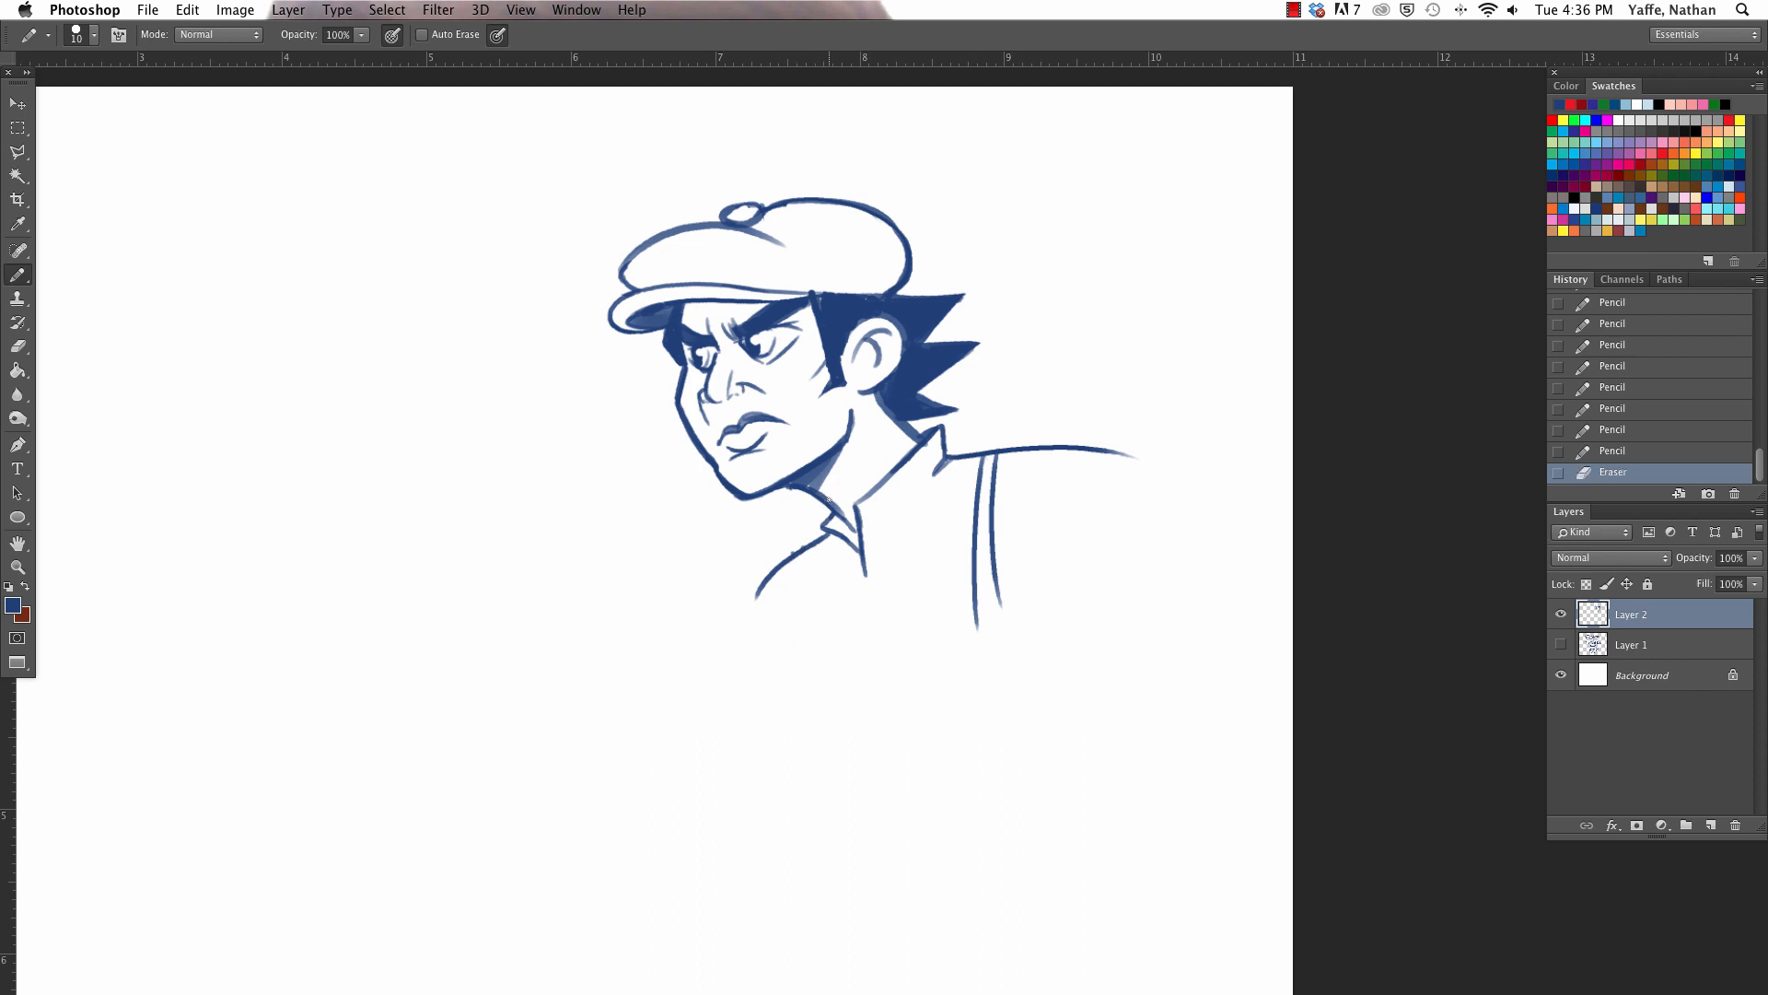
pyautogui.moveTo(806, 549)
pyautogui.mouseDown()
pyautogui.moveTo(810, 624)
pyautogui.moveTo(873, 603)
pyautogui.mouseUp()
pyautogui.moveTo(989, 538); pyautogui.dragTo(1008, 668)
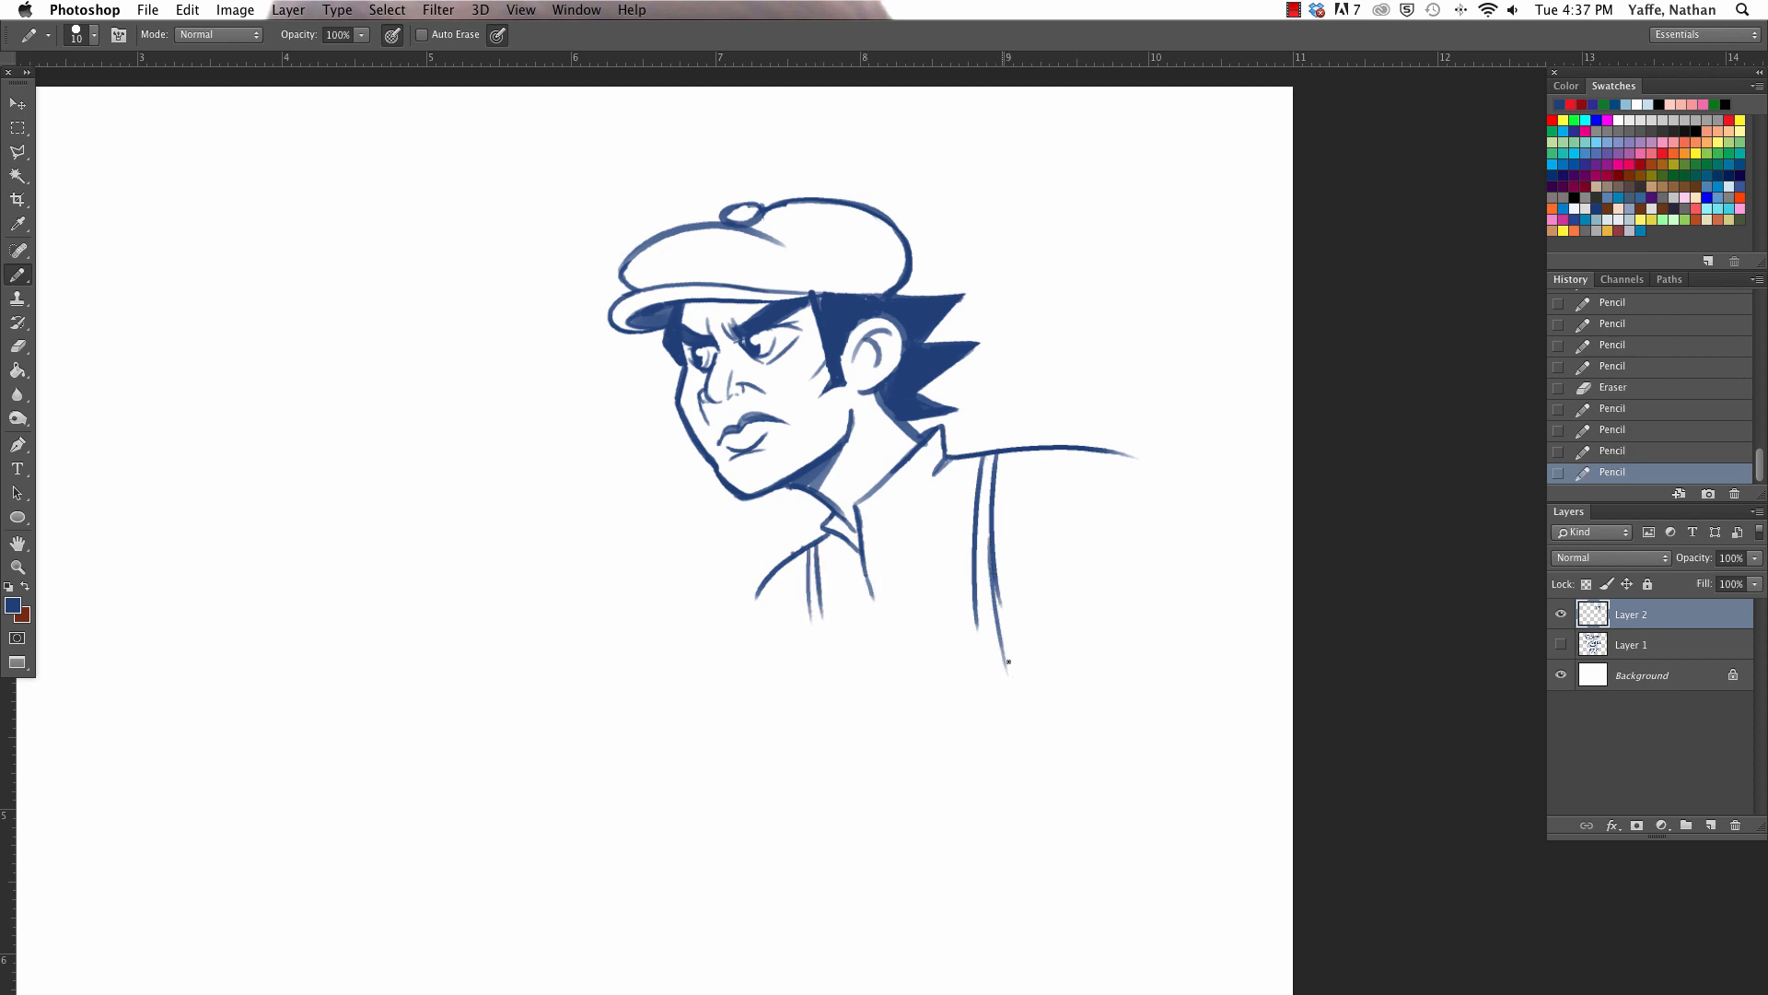
pyautogui.moveTo(996, 538); pyautogui.dragTo(1000, 604)
pyautogui.moveTo(805, 546); pyautogui.dragTo(830, 739)
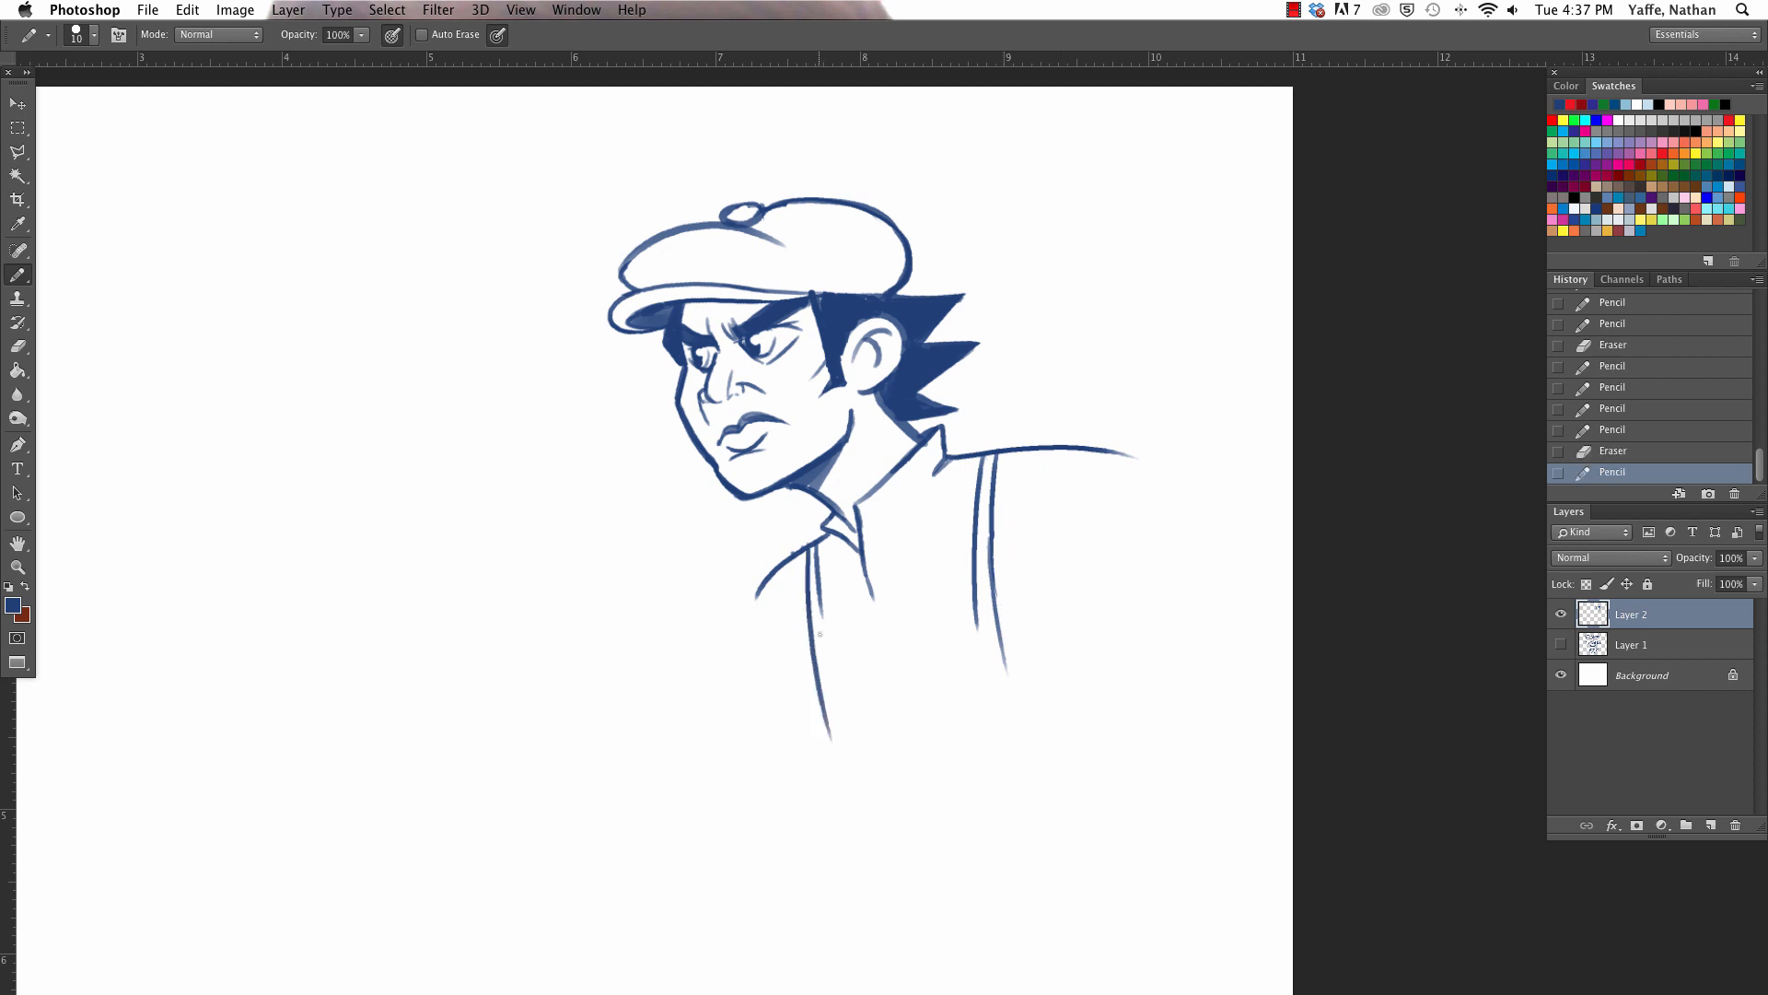
pyautogui.moveTo(817, 558); pyautogui.dragTo(847, 728)
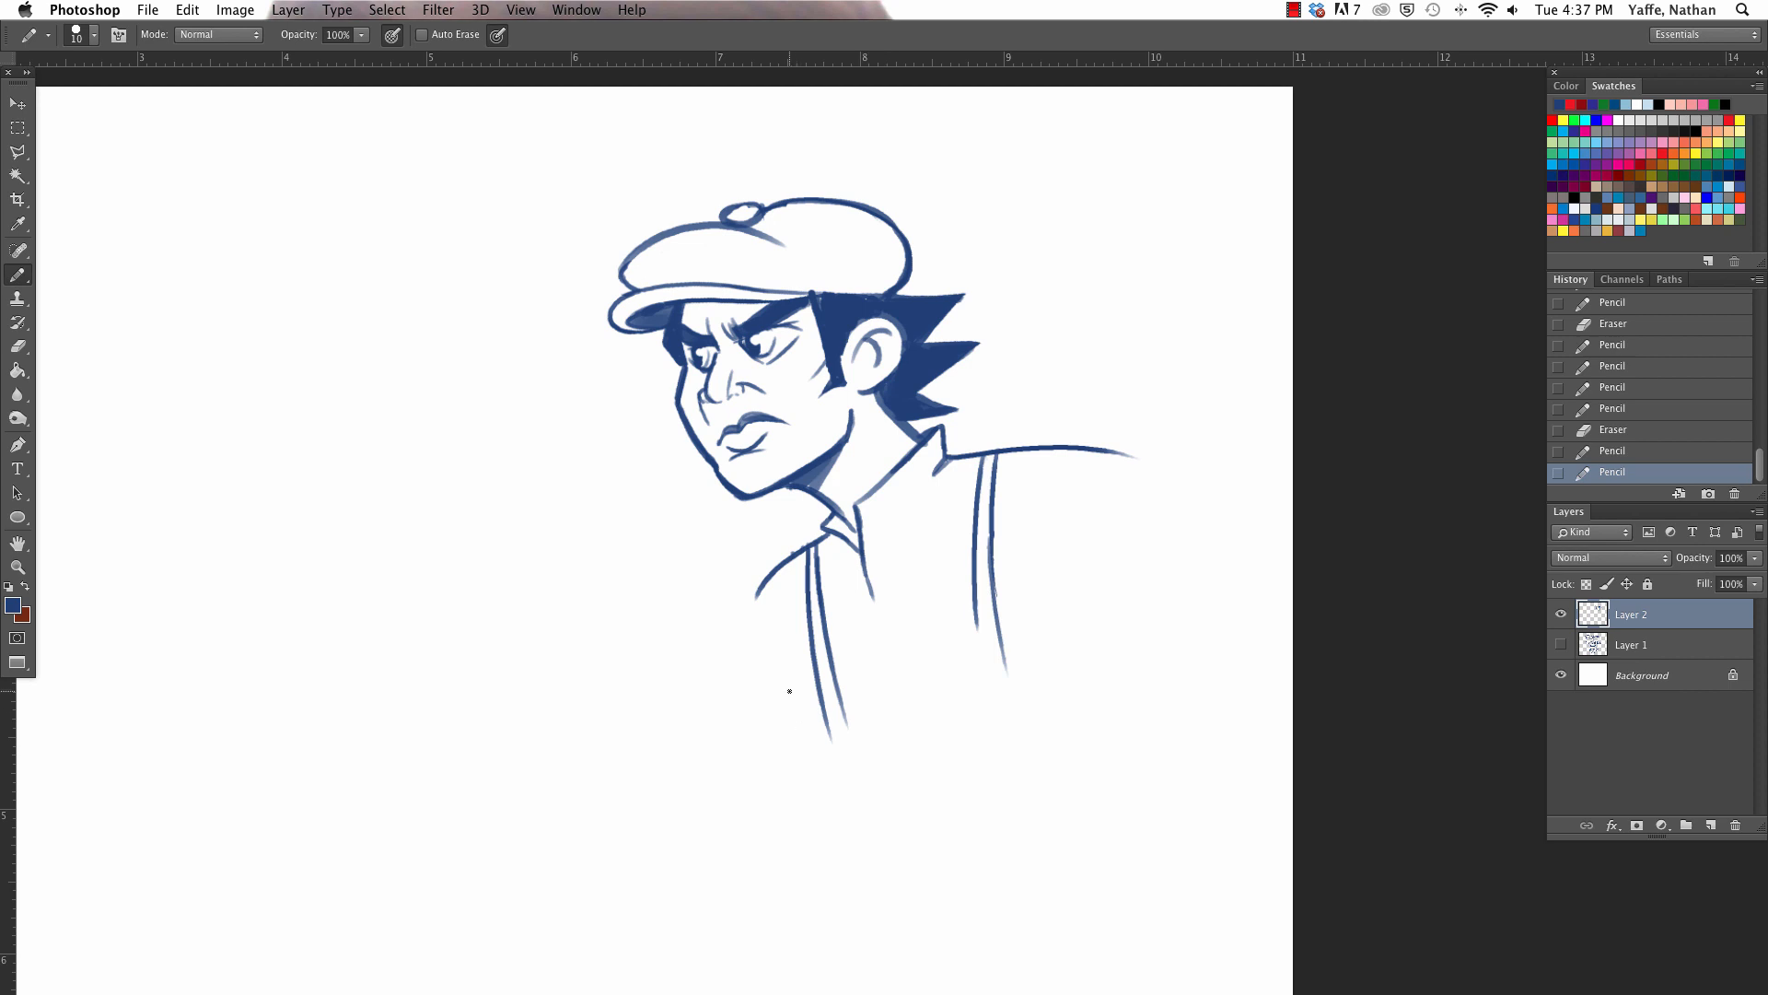
# - Draw the torso's front and back contours and the curved waistline, undoing and redrawing strokes until they fit
pyautogui.moveTo(791, 620); pyautogui.dragTo(827, 827)
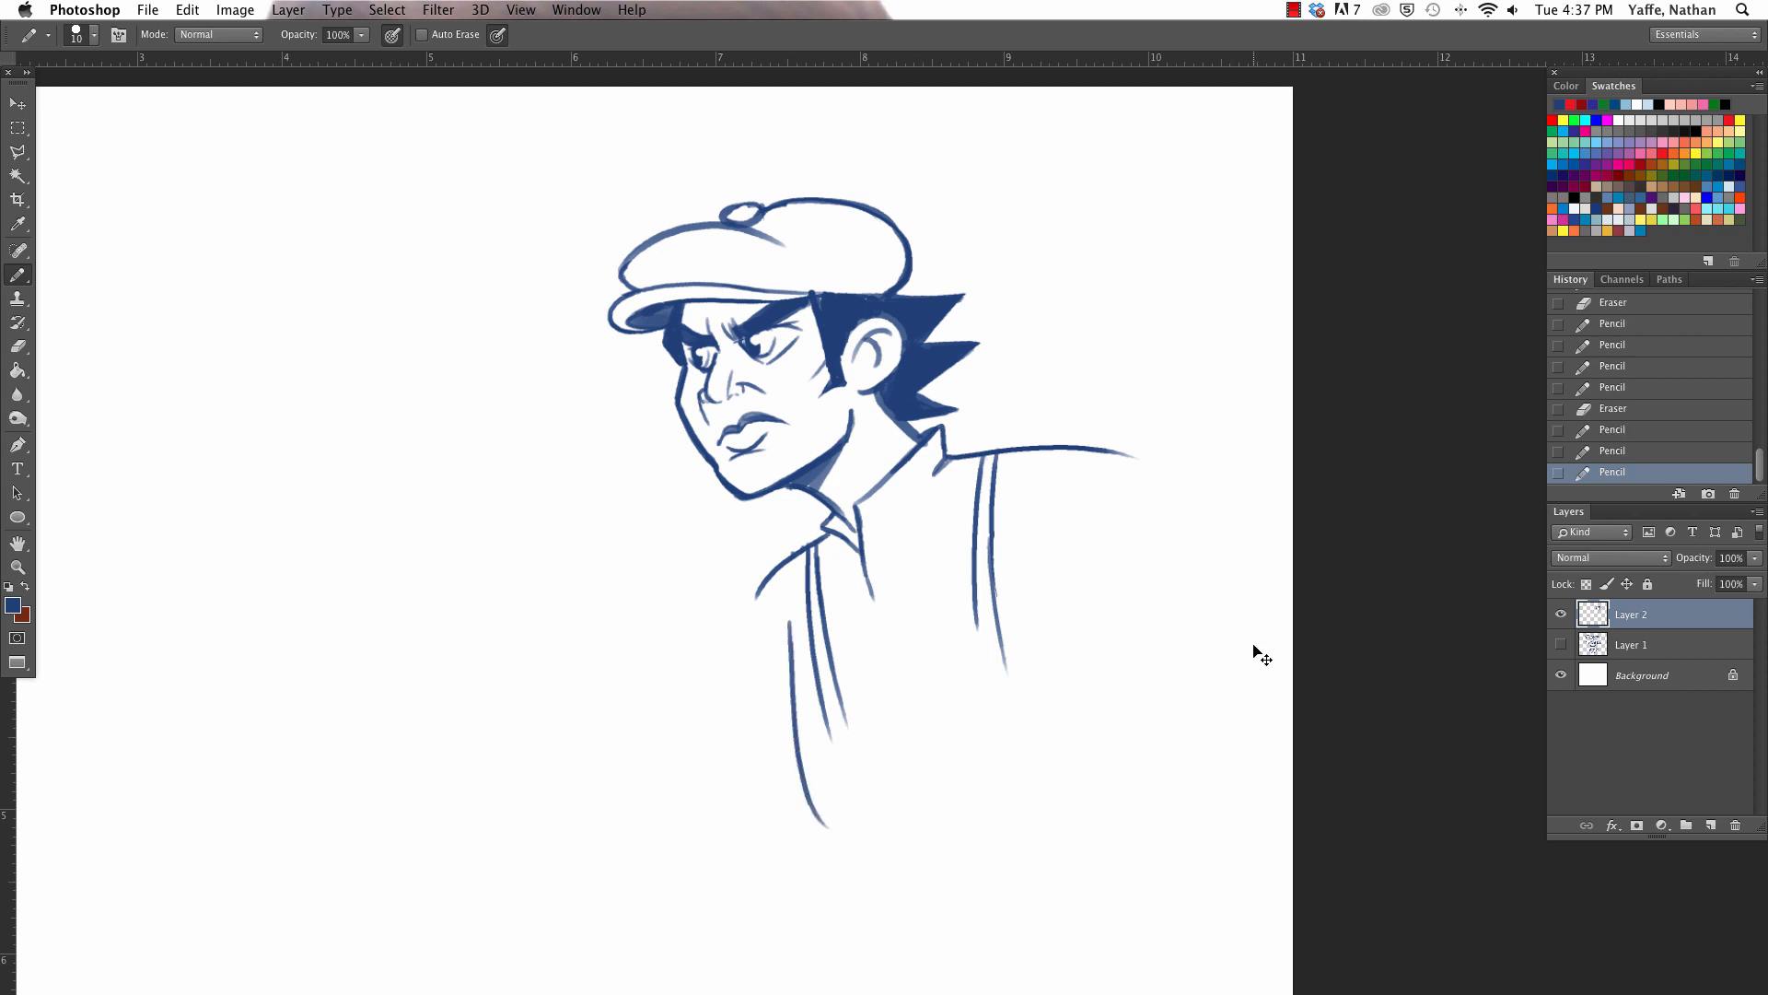
pyautogui.press('super+z')
pyautogui.moveTo(785, 627); pyautogui.dragTo(848, 831)
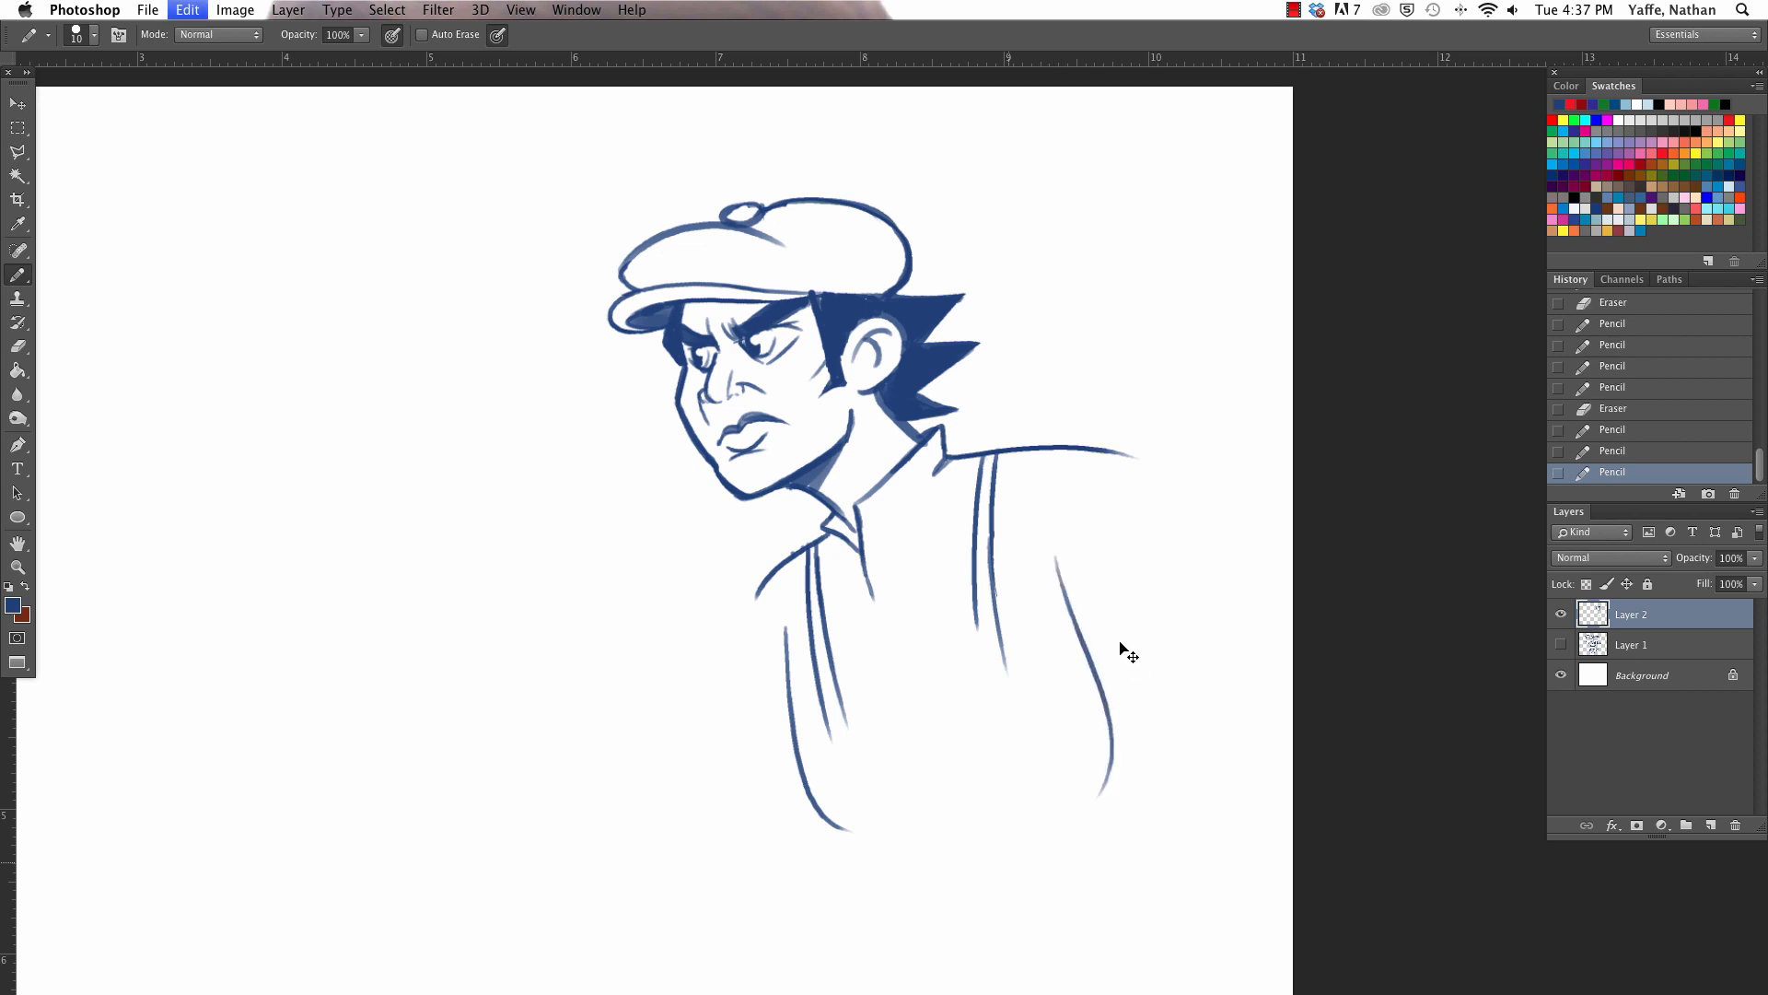
pyautogui.moveTo(1075, 552)
pyautogui.mouseDown()
pyautogui.moveTo(1087, 769)
pyautogui.moveTo(845, 830)
pyautogui.moveTo(1125, 766)
pyautogui.mouseUp()
pyautogui.press('super+z')
pyautogui.press('super+z')
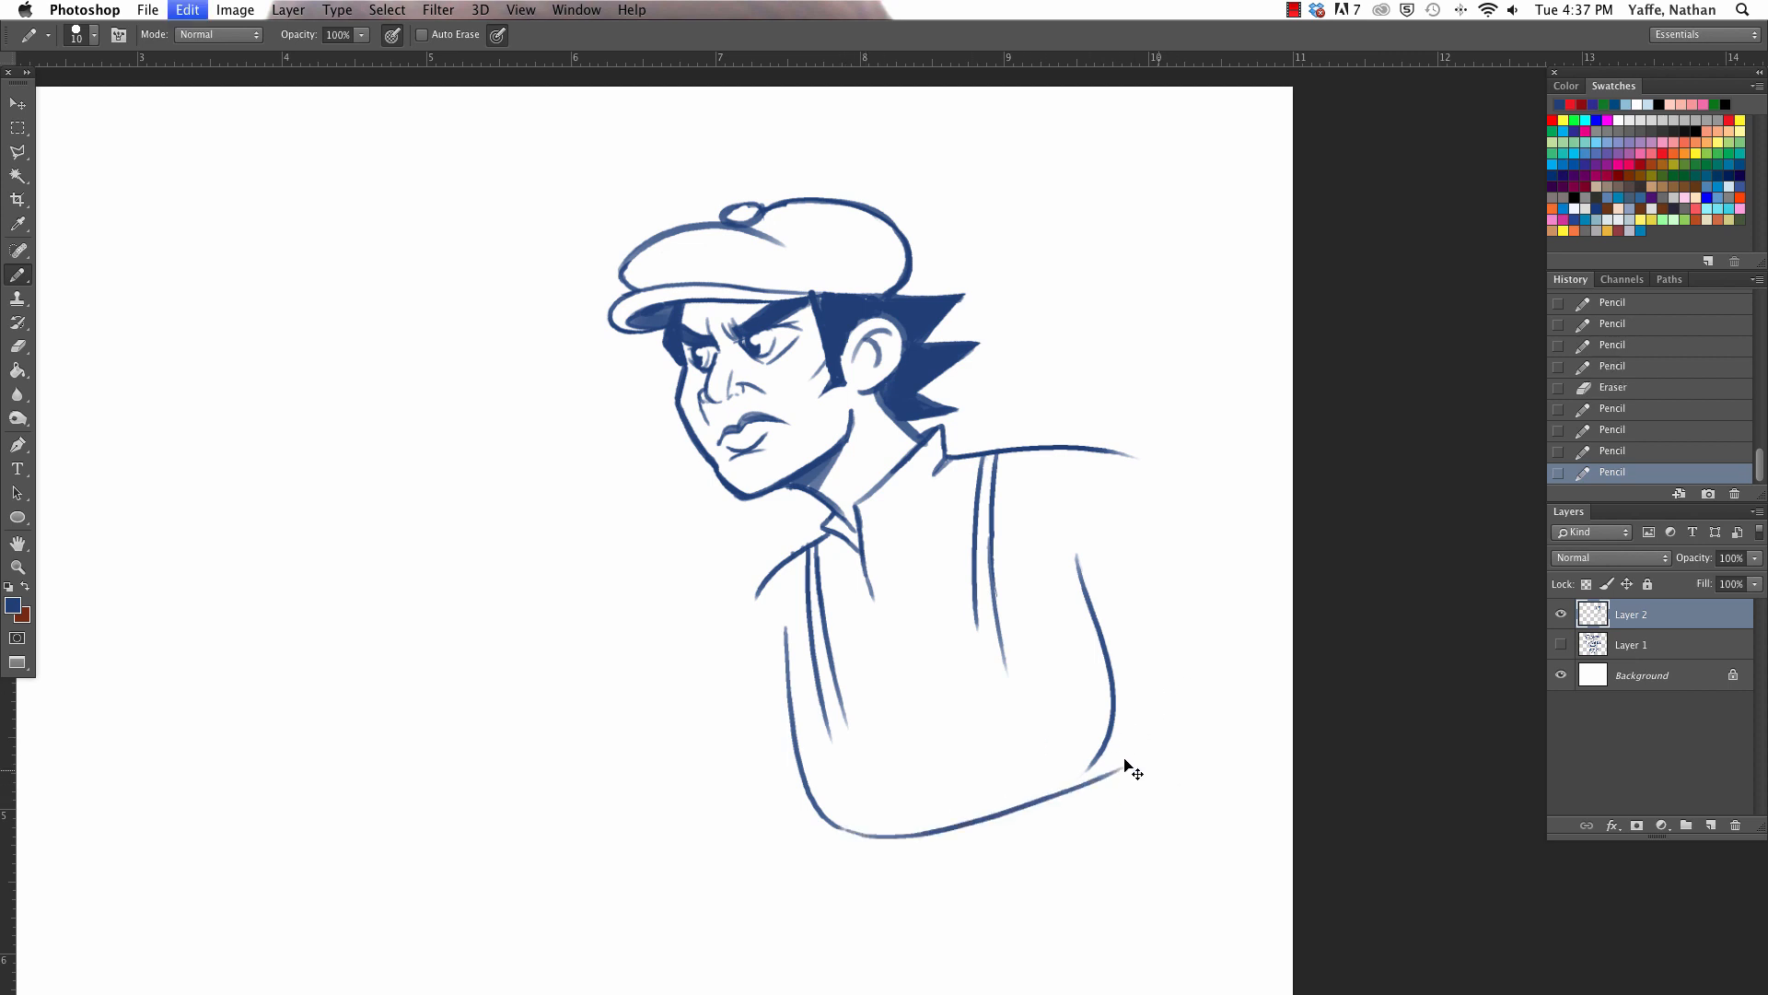
pyautogui.moveTo(843, 829); pyautogui.dragTo(1036, 790)
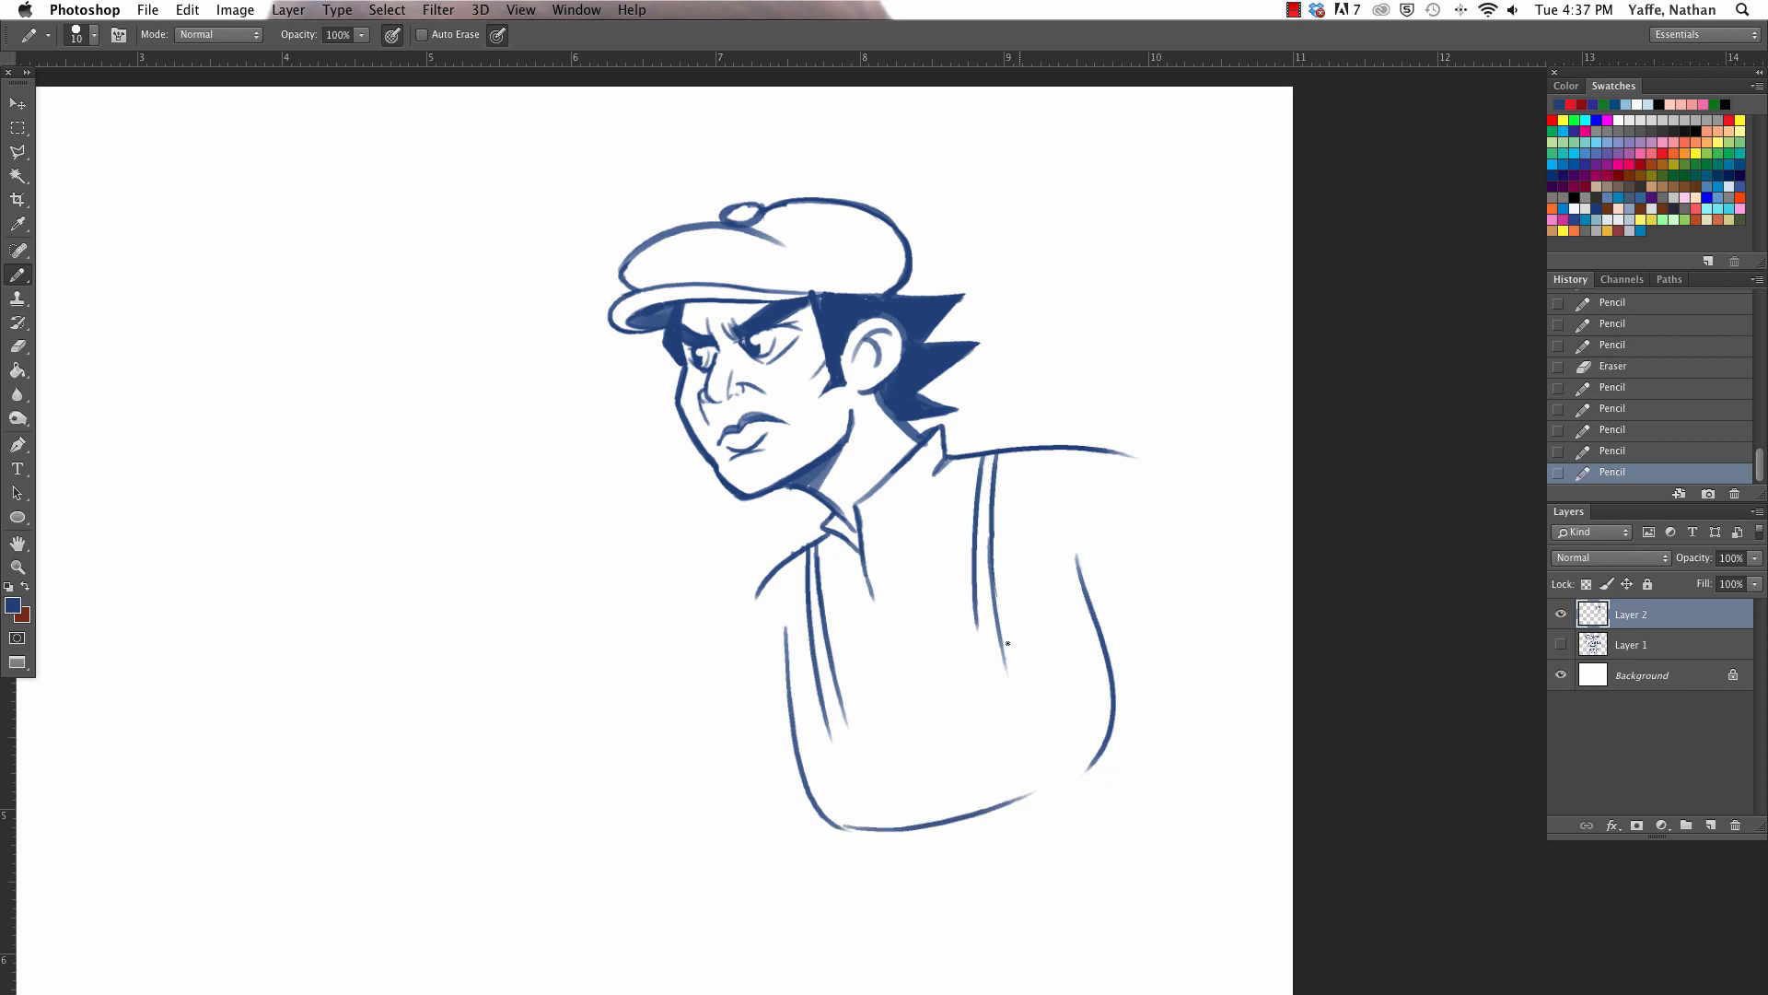
# - Extend both suspender straps as curved double lines to the waistline, redrawing the far one, and erase the overlapping ends
pyautogui.moveTo(974, 590); pyautogui.dragTo(1020, 797)
pyautogui.moveTo(999, 636); pyautogui.dragTo(1049, 790)
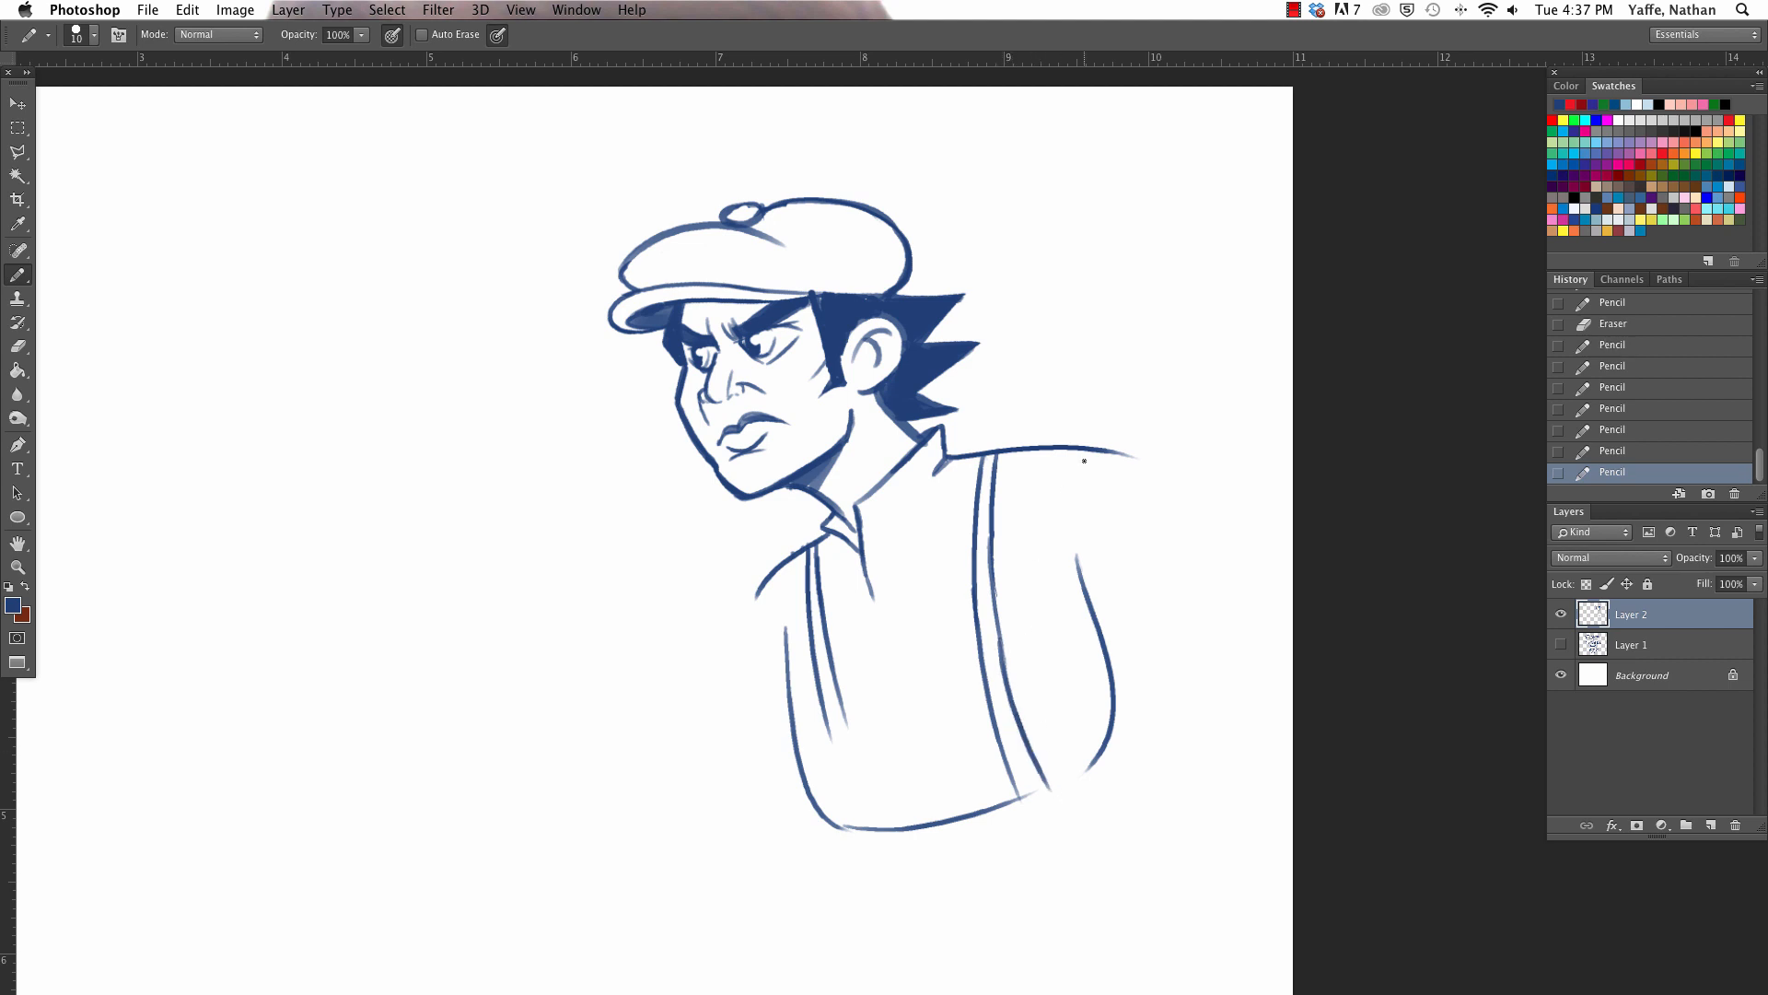
pyautogui.moveTo(817, 548)
pyautogui.mouseDown()
pyautogui.moveTo(842, 723)
pyautogui.moveTo(822, 645)
pyautogui.mouseUp()
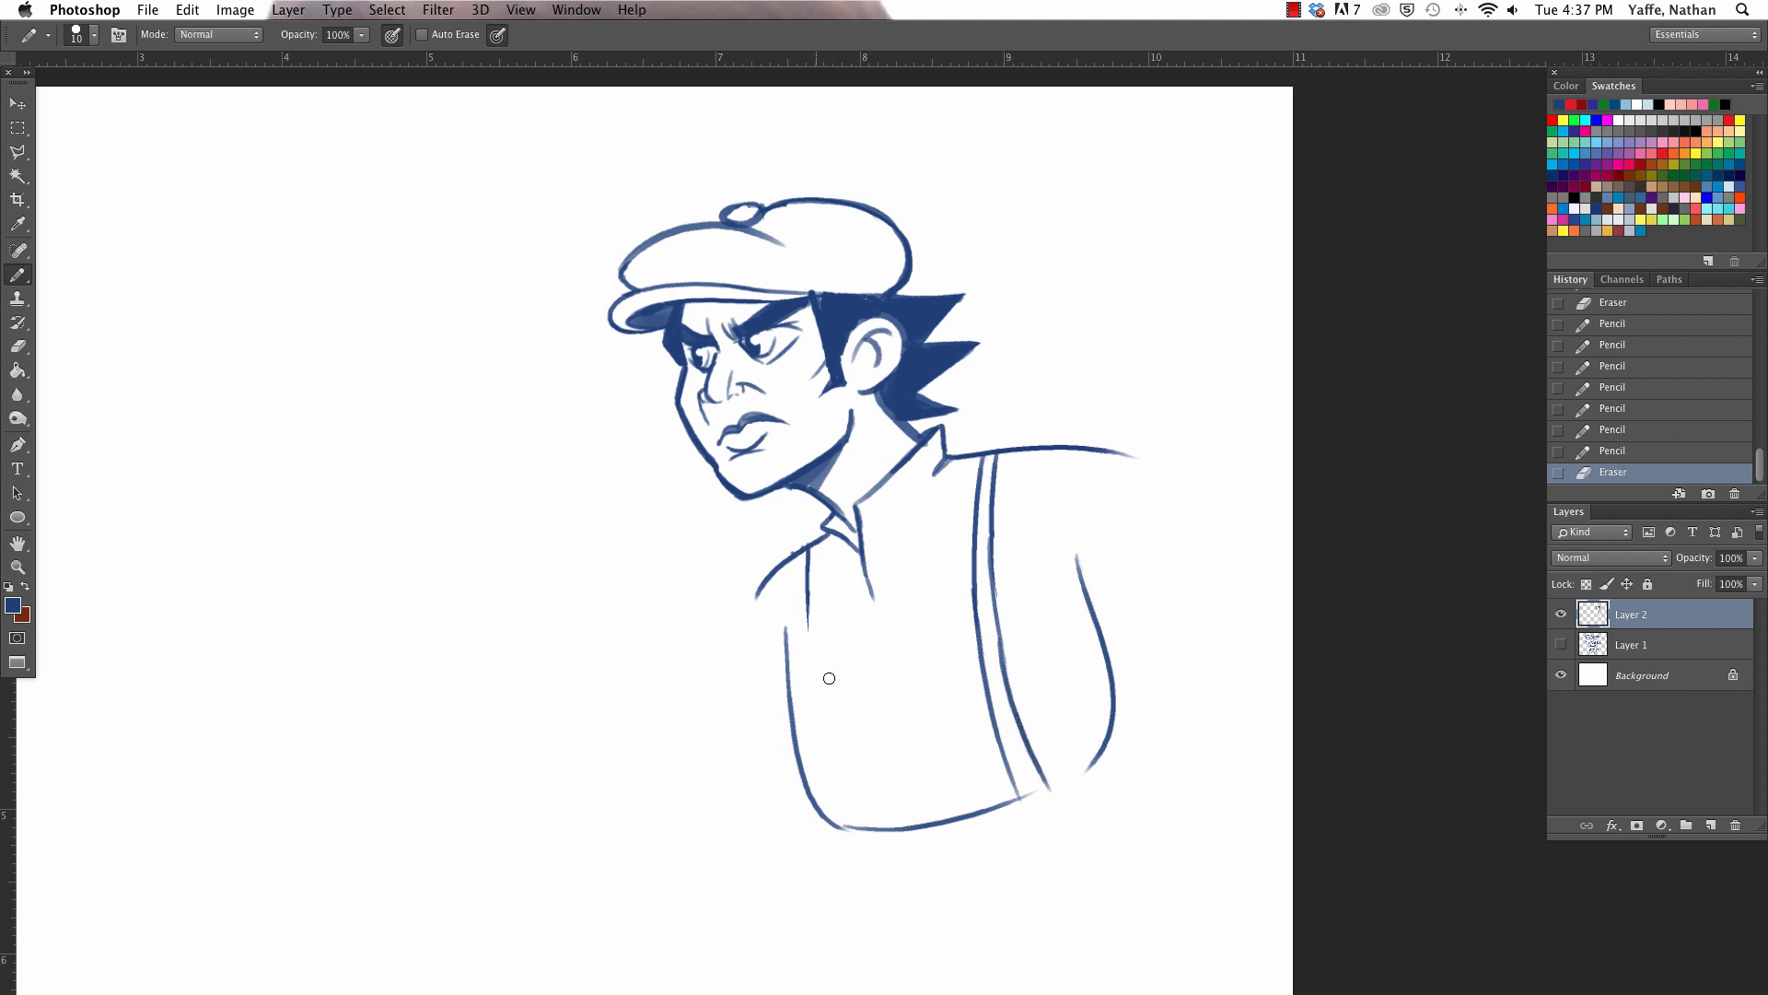
pyautogui.moveTo(808, 545); pyautogui.dragTo(872, 869)
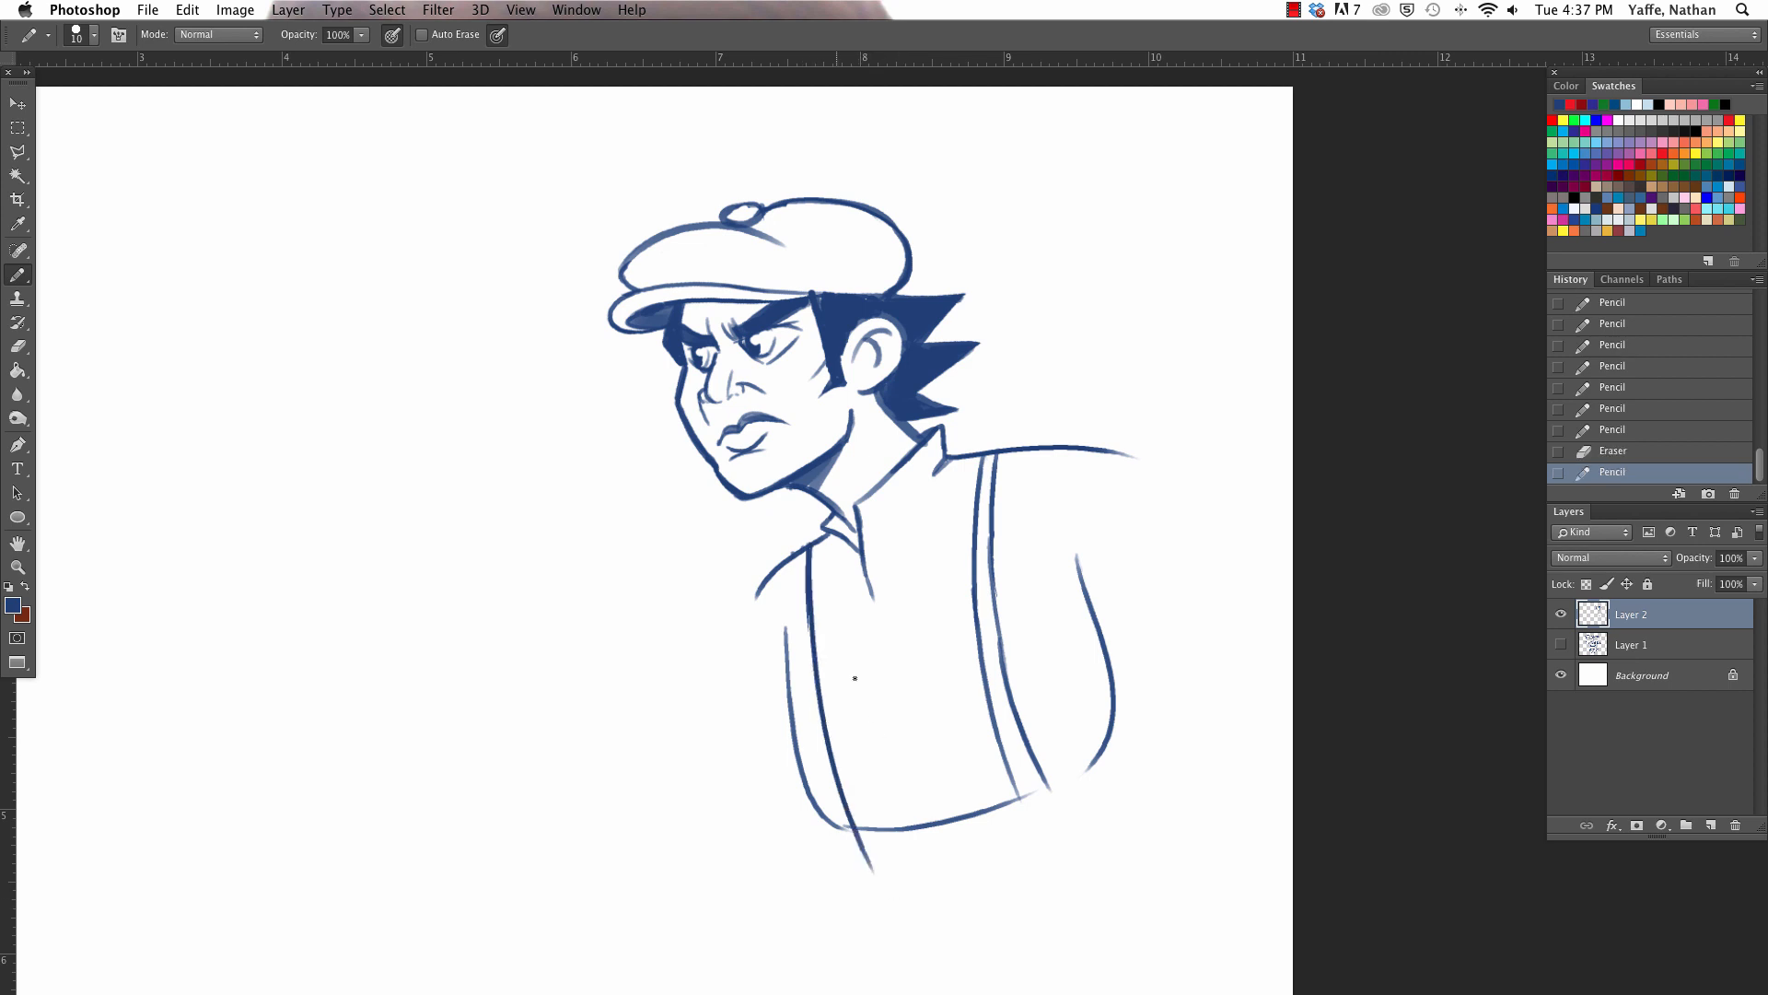
pyautogui.moveTo(822, 537); pyautogui.dragTo(880, 819)
pyautogui.press('super+z')
pyautogui.moveTo(818, 542); pyautogui.dragTo(867, 800)
pyautogui.press('super+z')
pyautogui.moveTo(817, 540); pyautogui.dragTo(883, 840)
pyautogui.moveTo(1023, 792)
pyautogui.mouseDown()
pyautogui.moveTo(1034, 779)
pyautogui.moveTo(1025, 801)
pyautogui.moveTo(1052, 792)
pyautogui.moveTo(1048, 807)
pyautogui.mouseUp()
pyautogui.moveTo(863, 824); pyautogui.dragTo(871, 841)
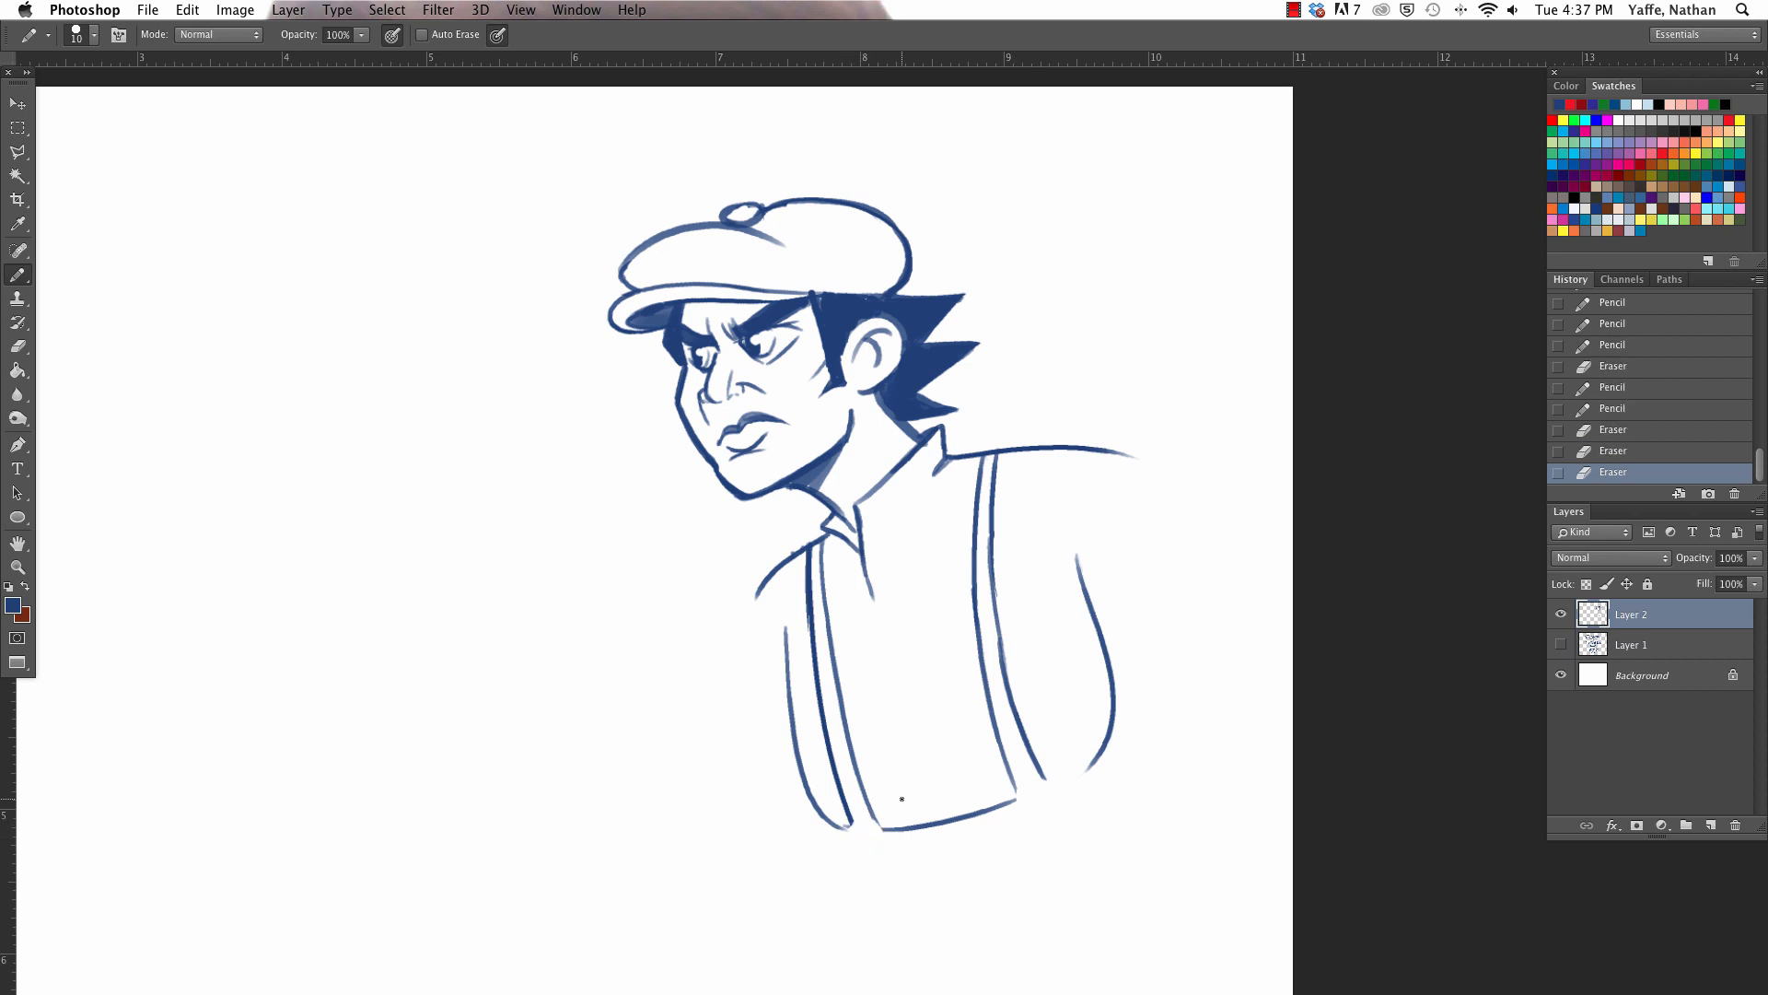
# - Move the whole figure left on the canvas and draw the underside line of the near upper arm
pyautogui.press('v')
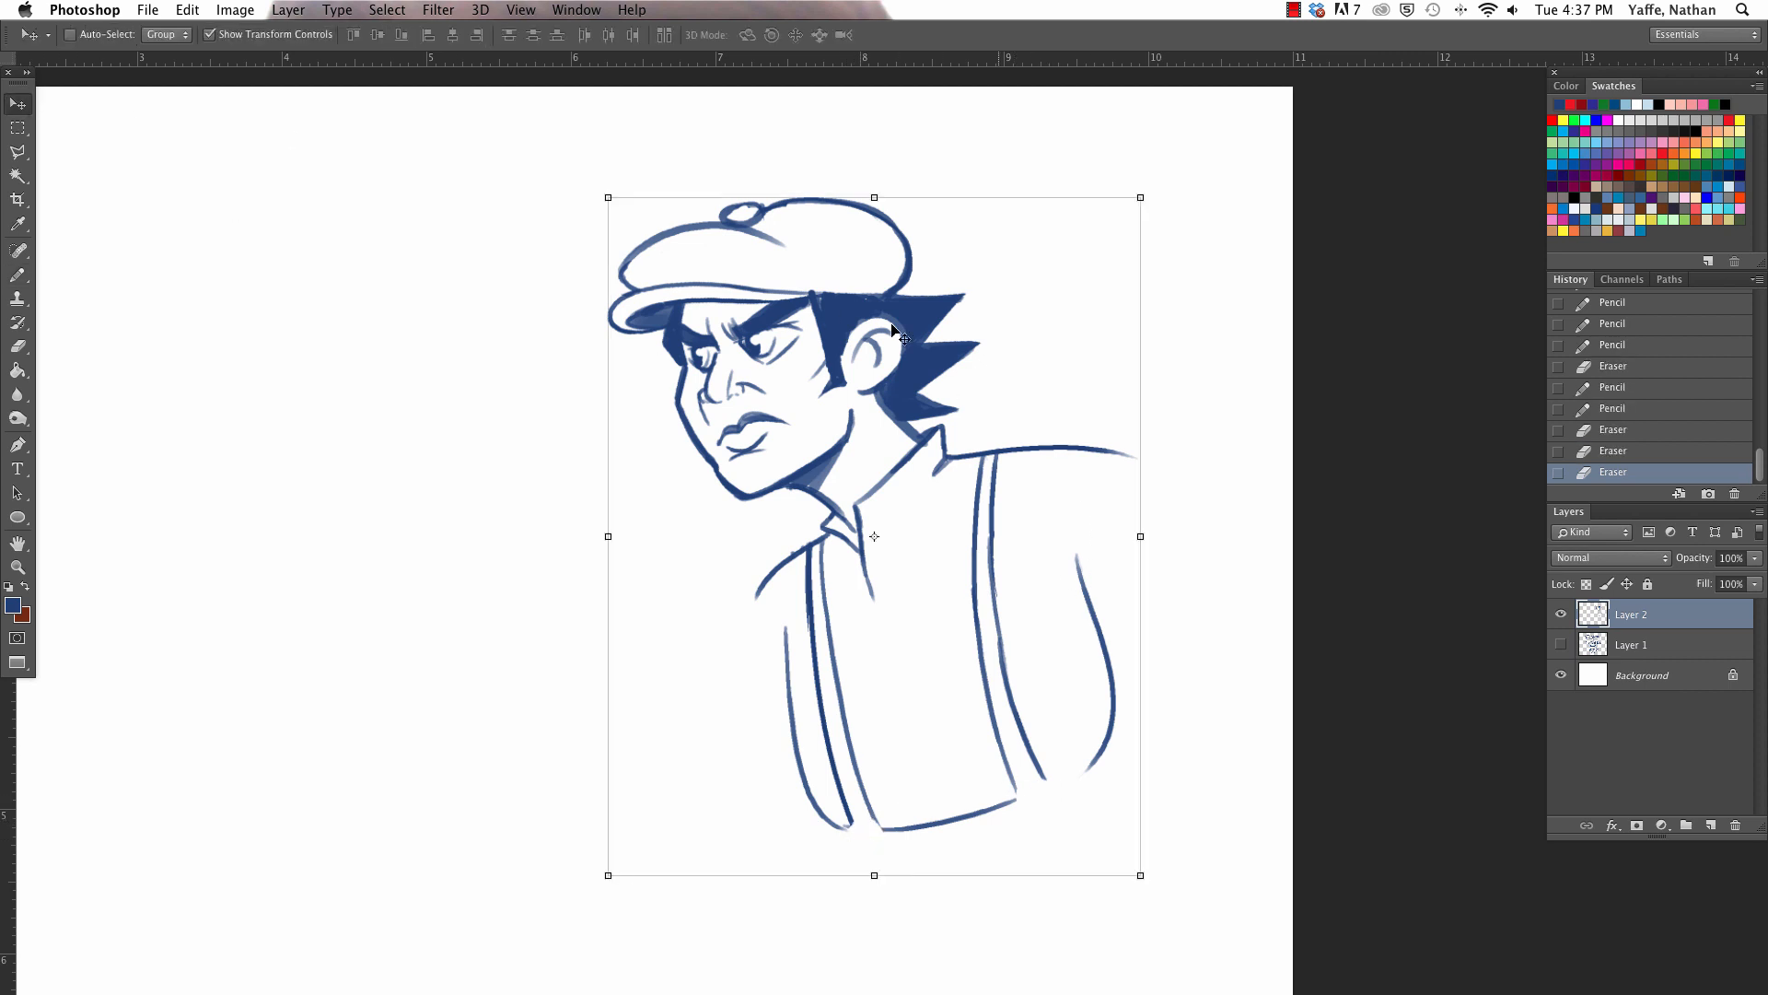
pyautogui.moveTo(1006, 505); pyautogui.dragTo(835, 499)
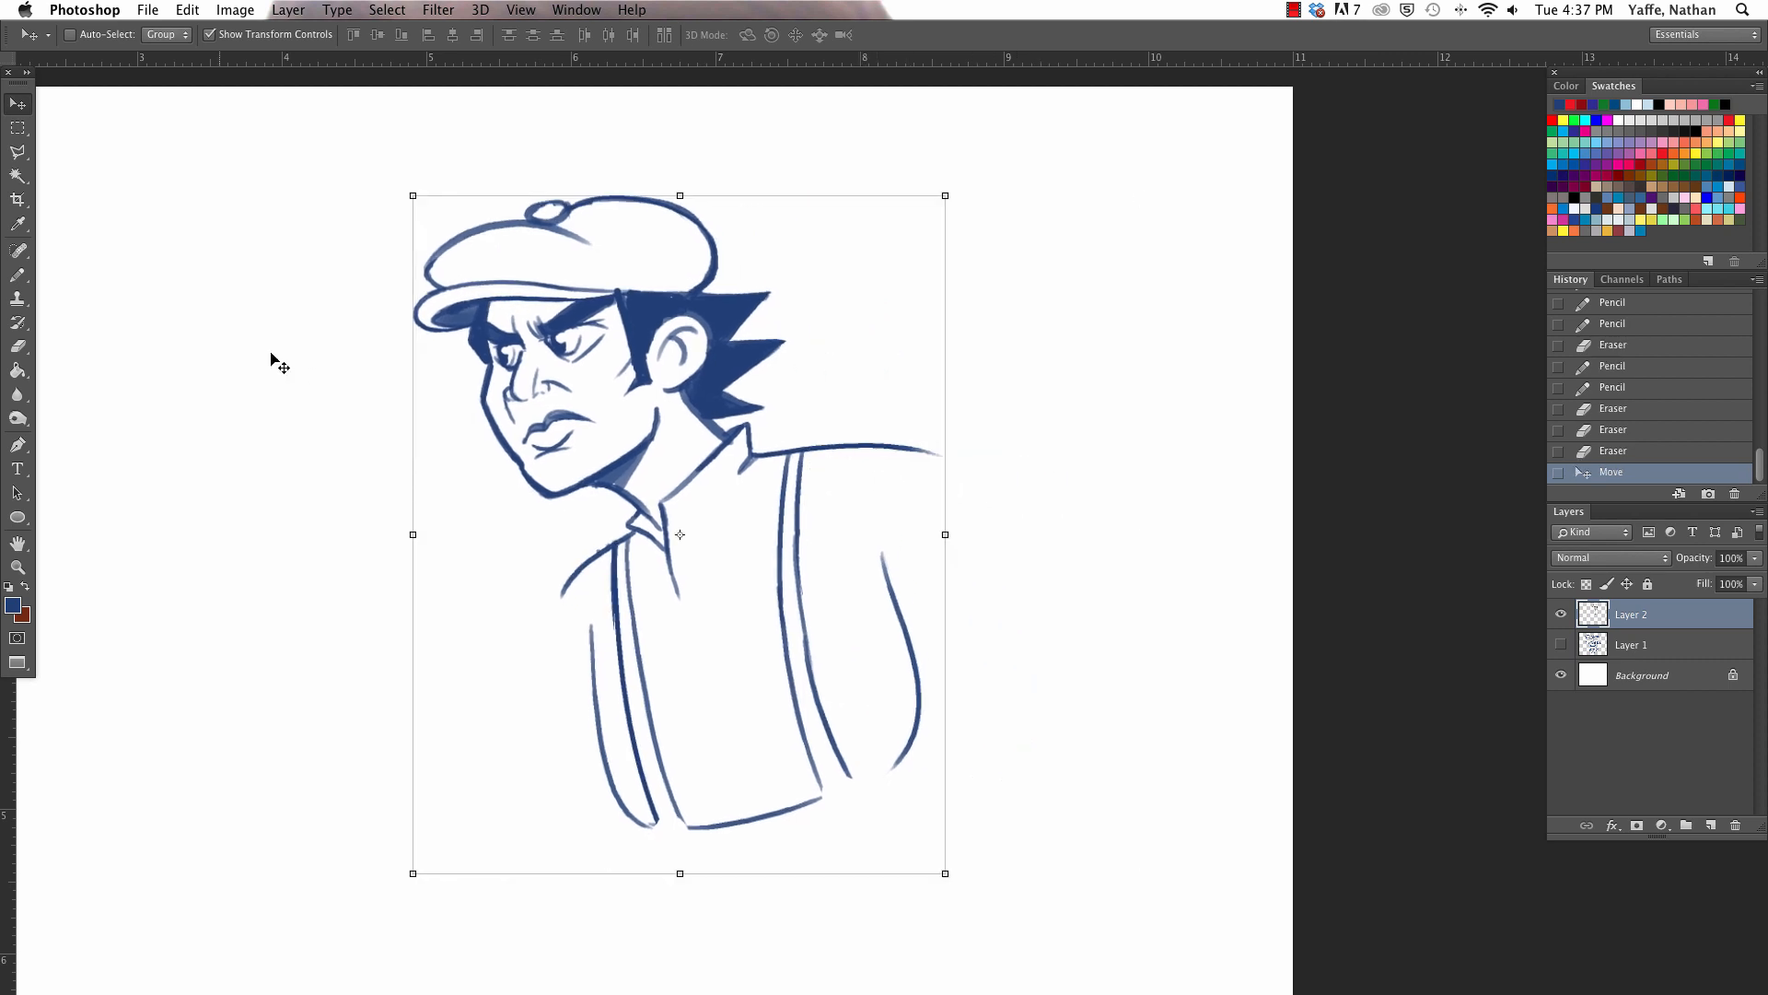
pyautogui.click(17, 275)
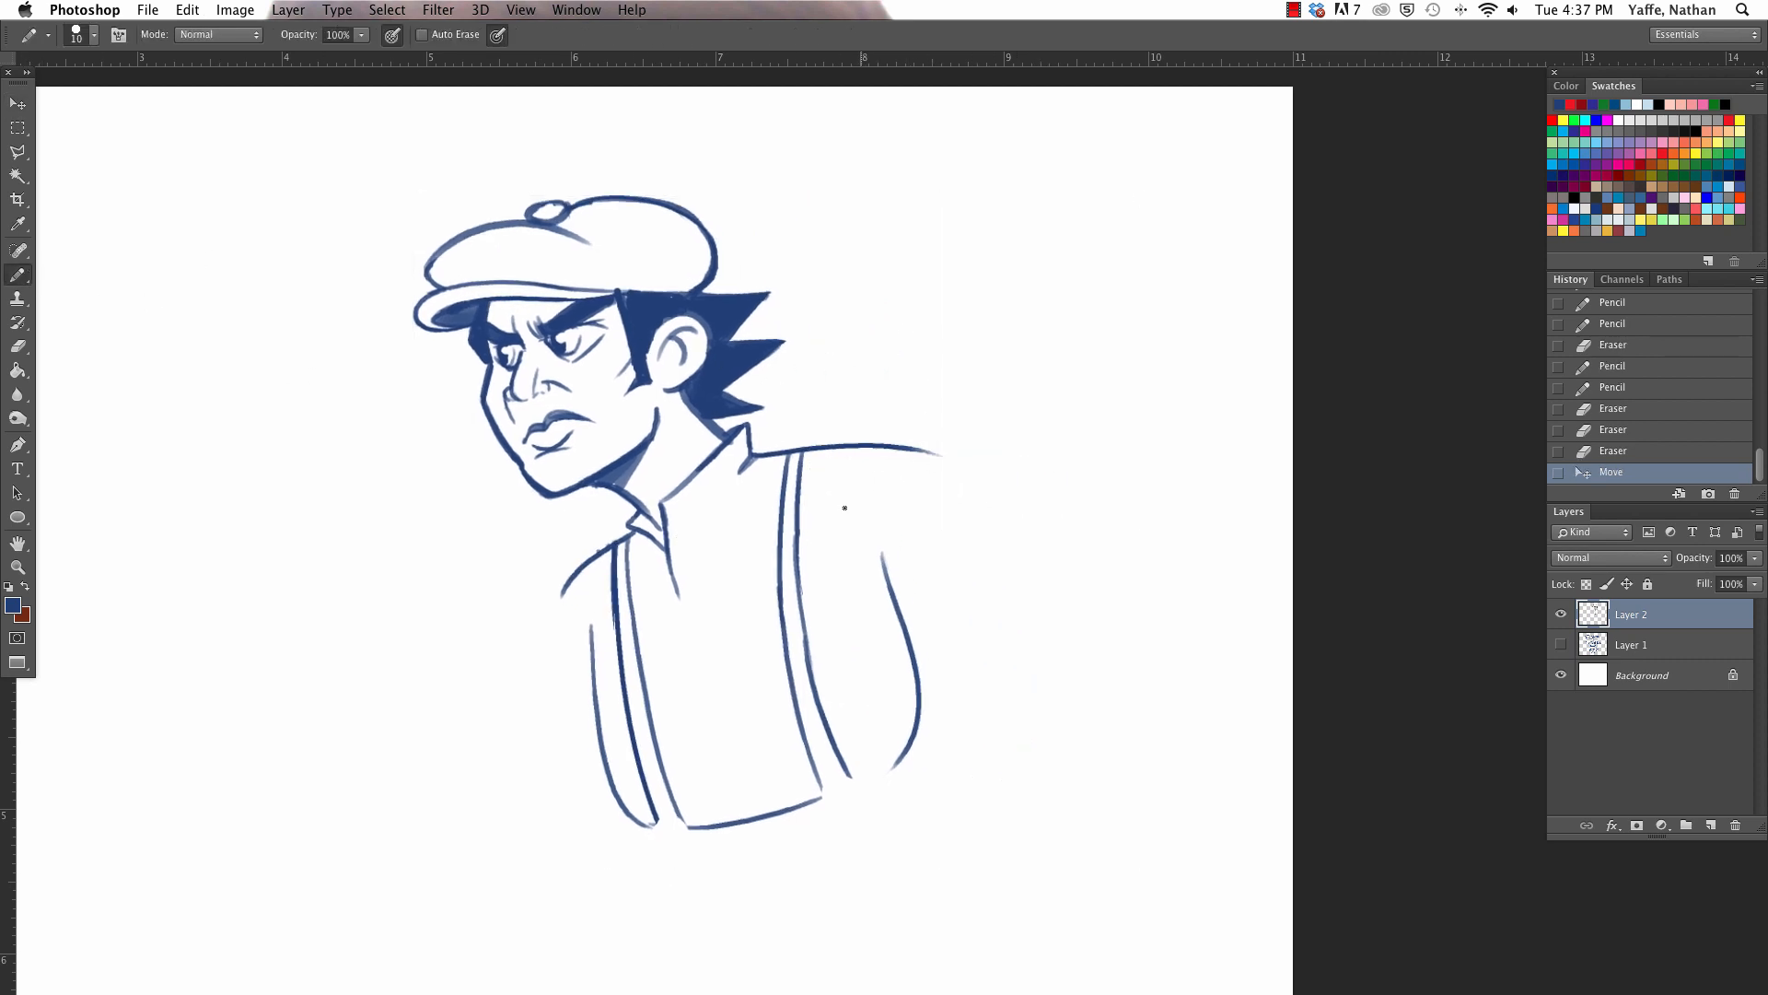
pyautogui.moveTo(833, 543); pyautogui.dragTo(973, 591)
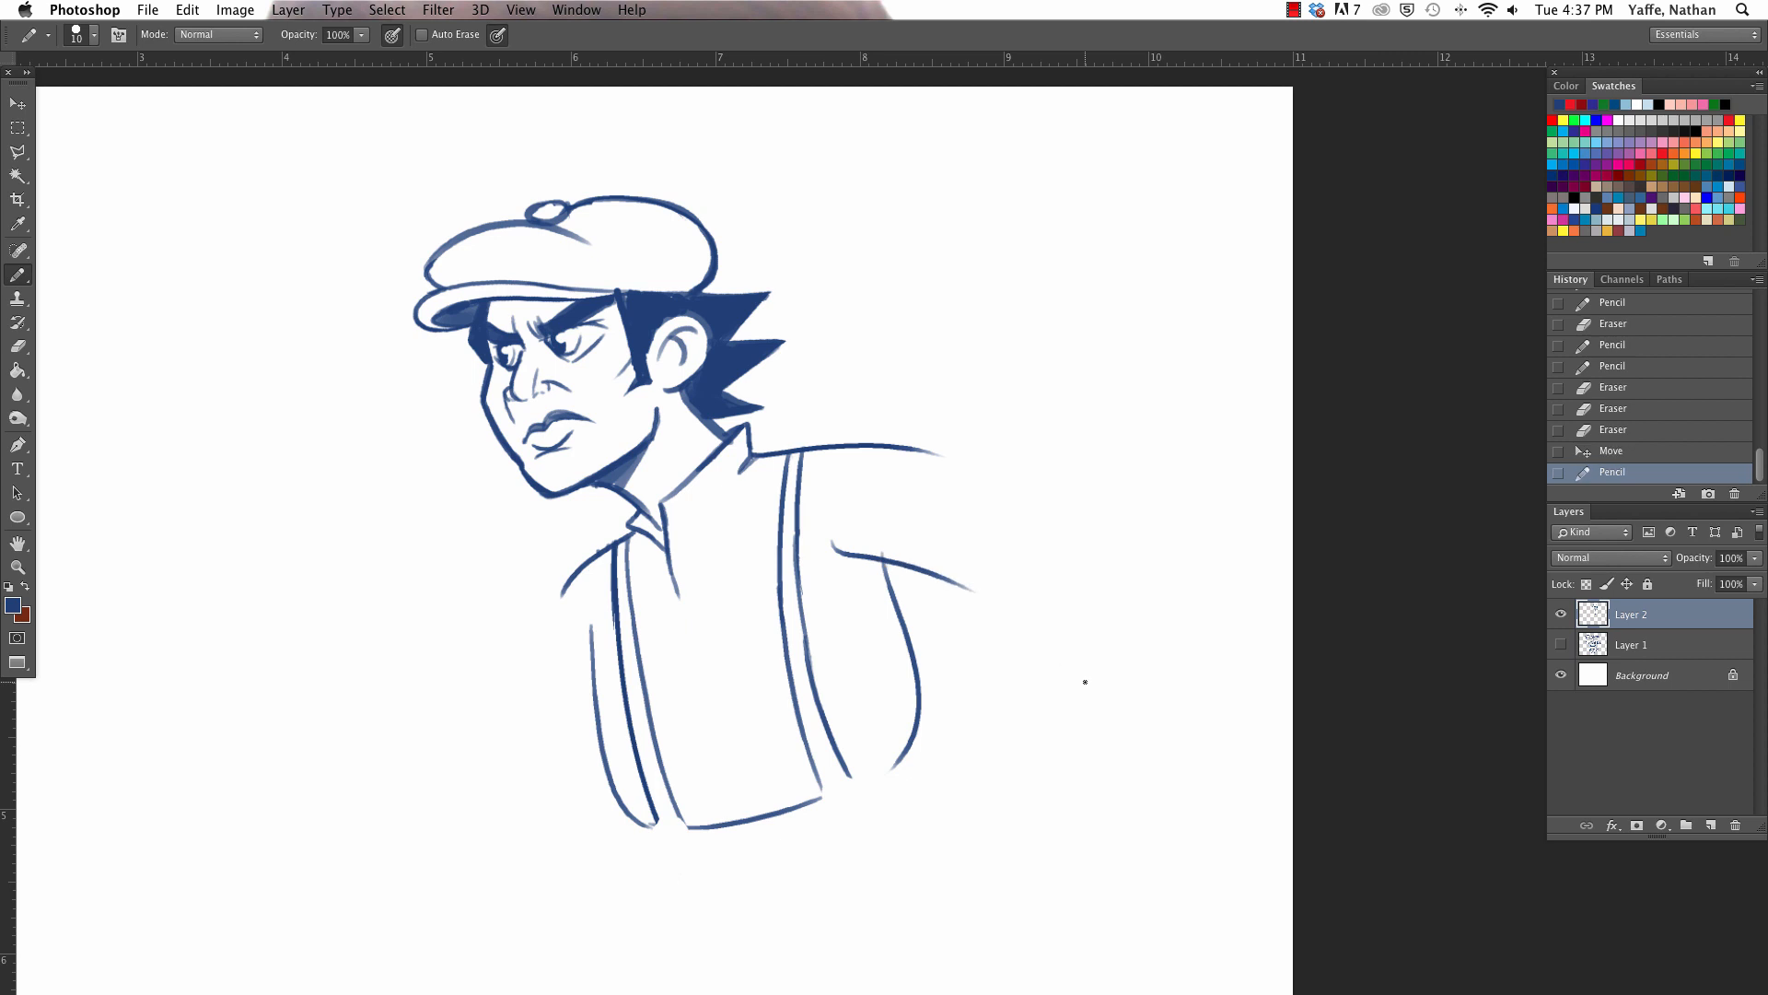
# - Close the lower ends of both suspender straps and draw a round button at each end on the waistline
pyautogui.moveTo(822, 781)
pyautogui.mouseDown()
pyautogui.moveTo(829, 802)
pyautogui.moveTo(854, 785)
pyautogui.mouseUp()
pyautogui.moveTo(656, 818)
pyautogui.mouseDown()
pyautogui.moveTo(664, 840)
pyautogui.moveTo(658, 819)
pyautogui.mouseUp()
pyautogui.moveTo(853, 800)
pyautogui.mouseDown()
pyautogui.moveTo(830, 794)
pyautogui.moveTo(853, 794)
pyautogui.mouseUp()
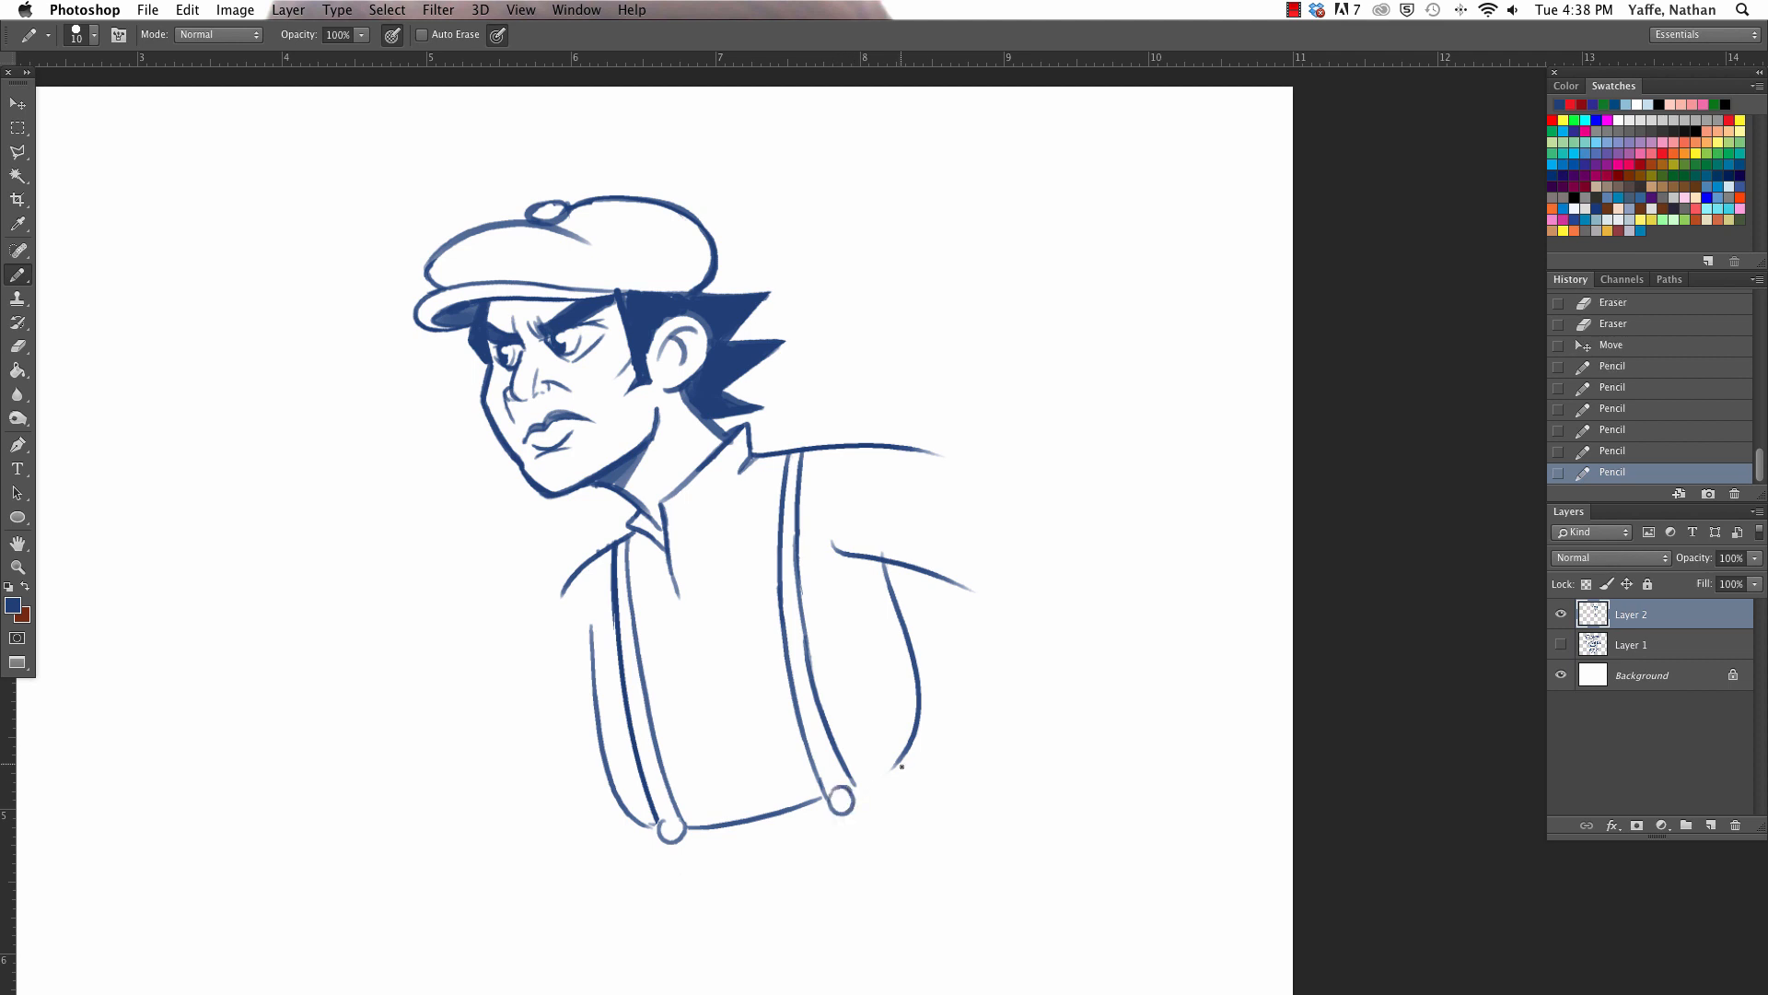
pyautogui.moveTo(660, 823); pyautogui.dragTo(682, 825)
# - Draw the outer hip and thigh lines of both trouser legs below the waistline
pyautogui.scroll(-5, 651, 732)
pyautogui.scroll(4, 651, 732)
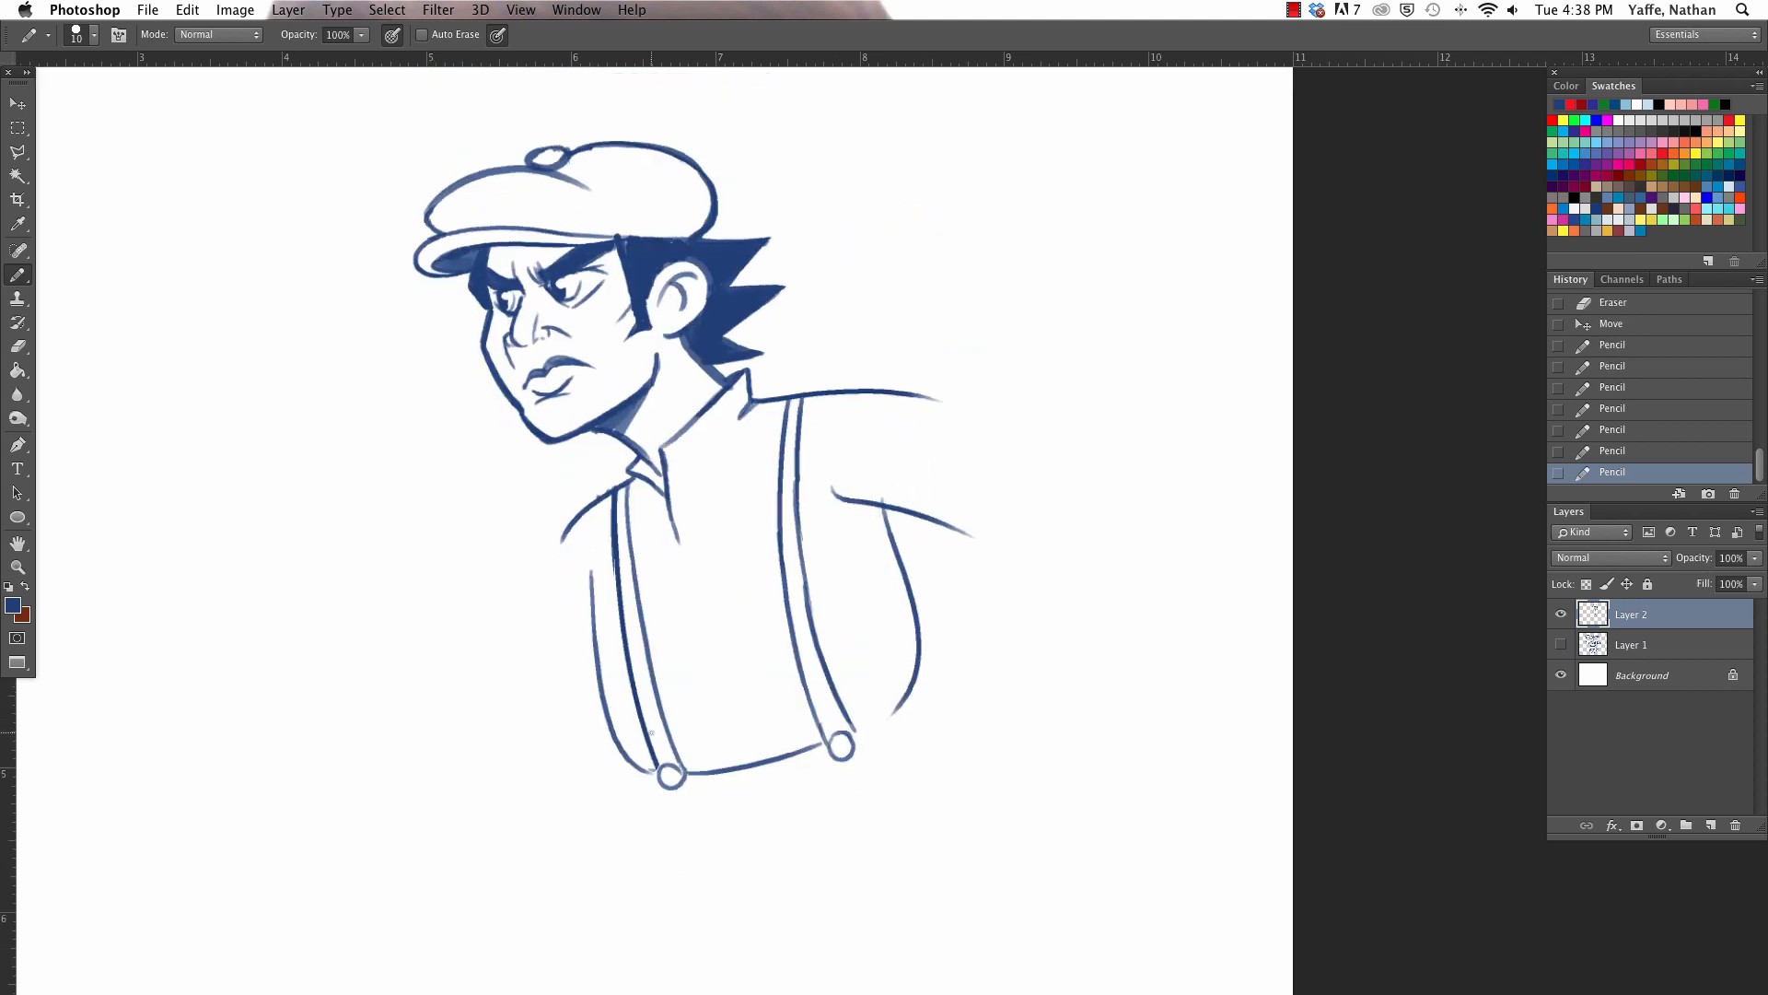
pyautogui.scroll(-2, 651, 732)
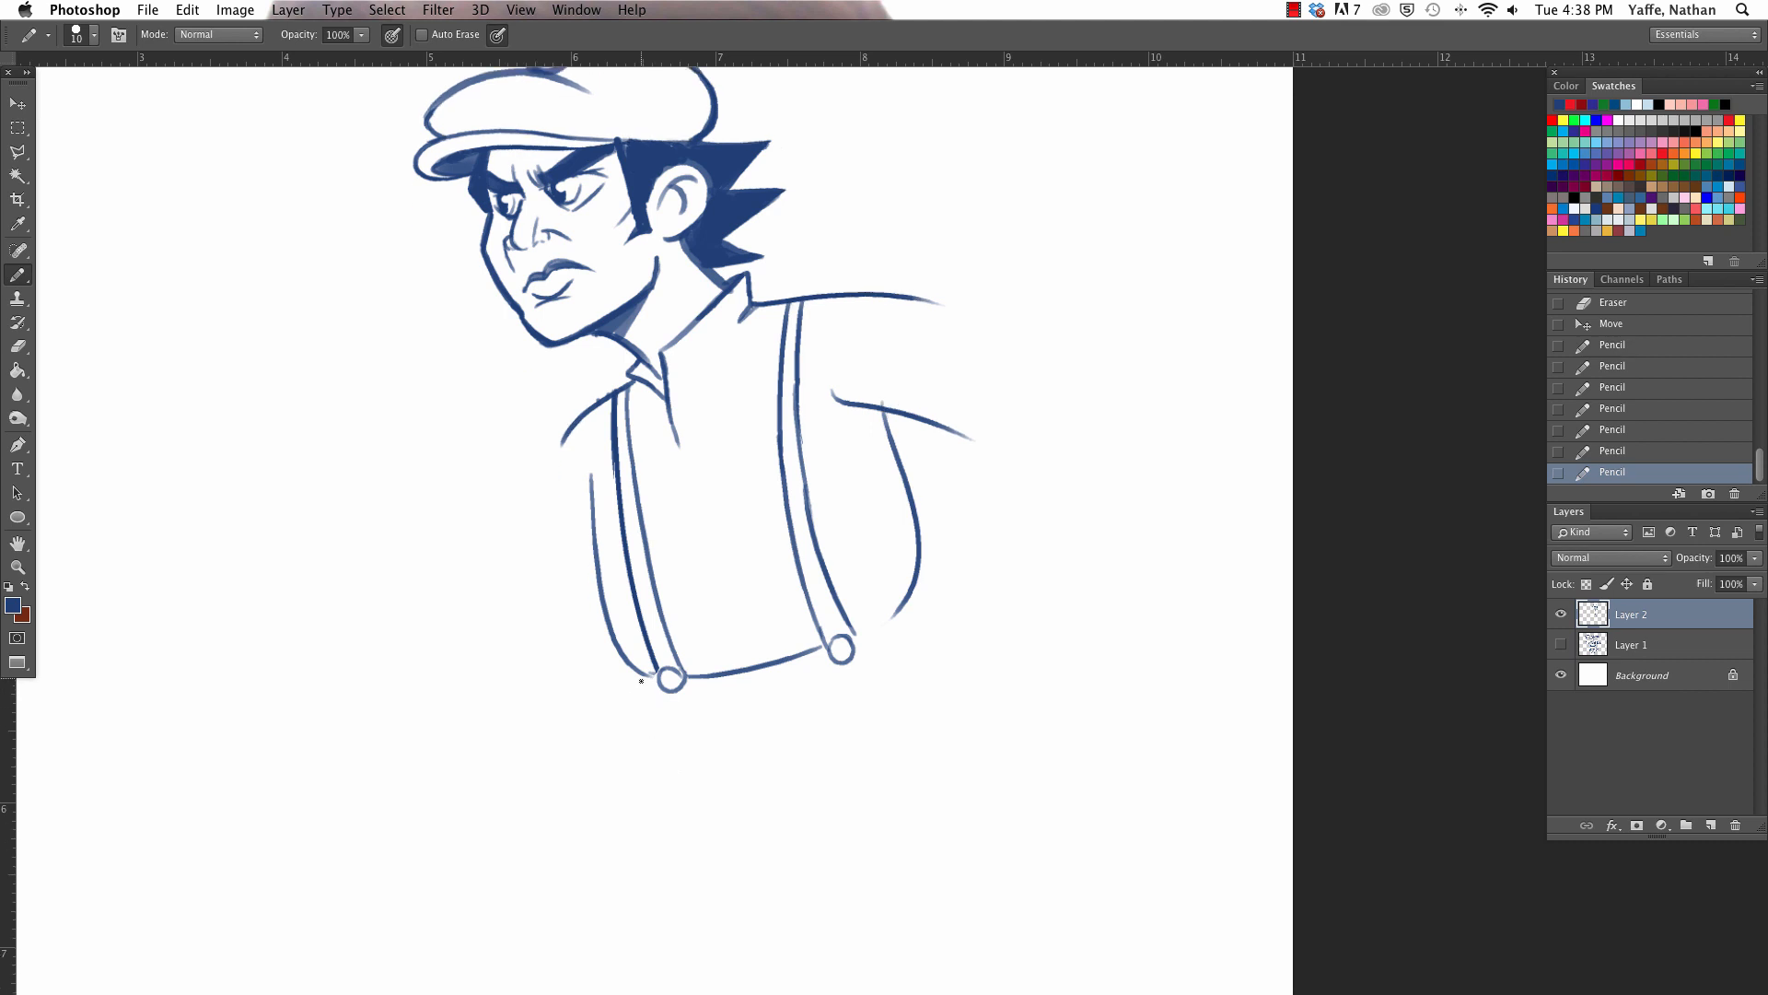
pyautogui.moveTo(641, 680); pyautogui.dragTo(558, 829)
pyautogui.moveTo(908, 603); pyautogui.dragTo(935, 715)
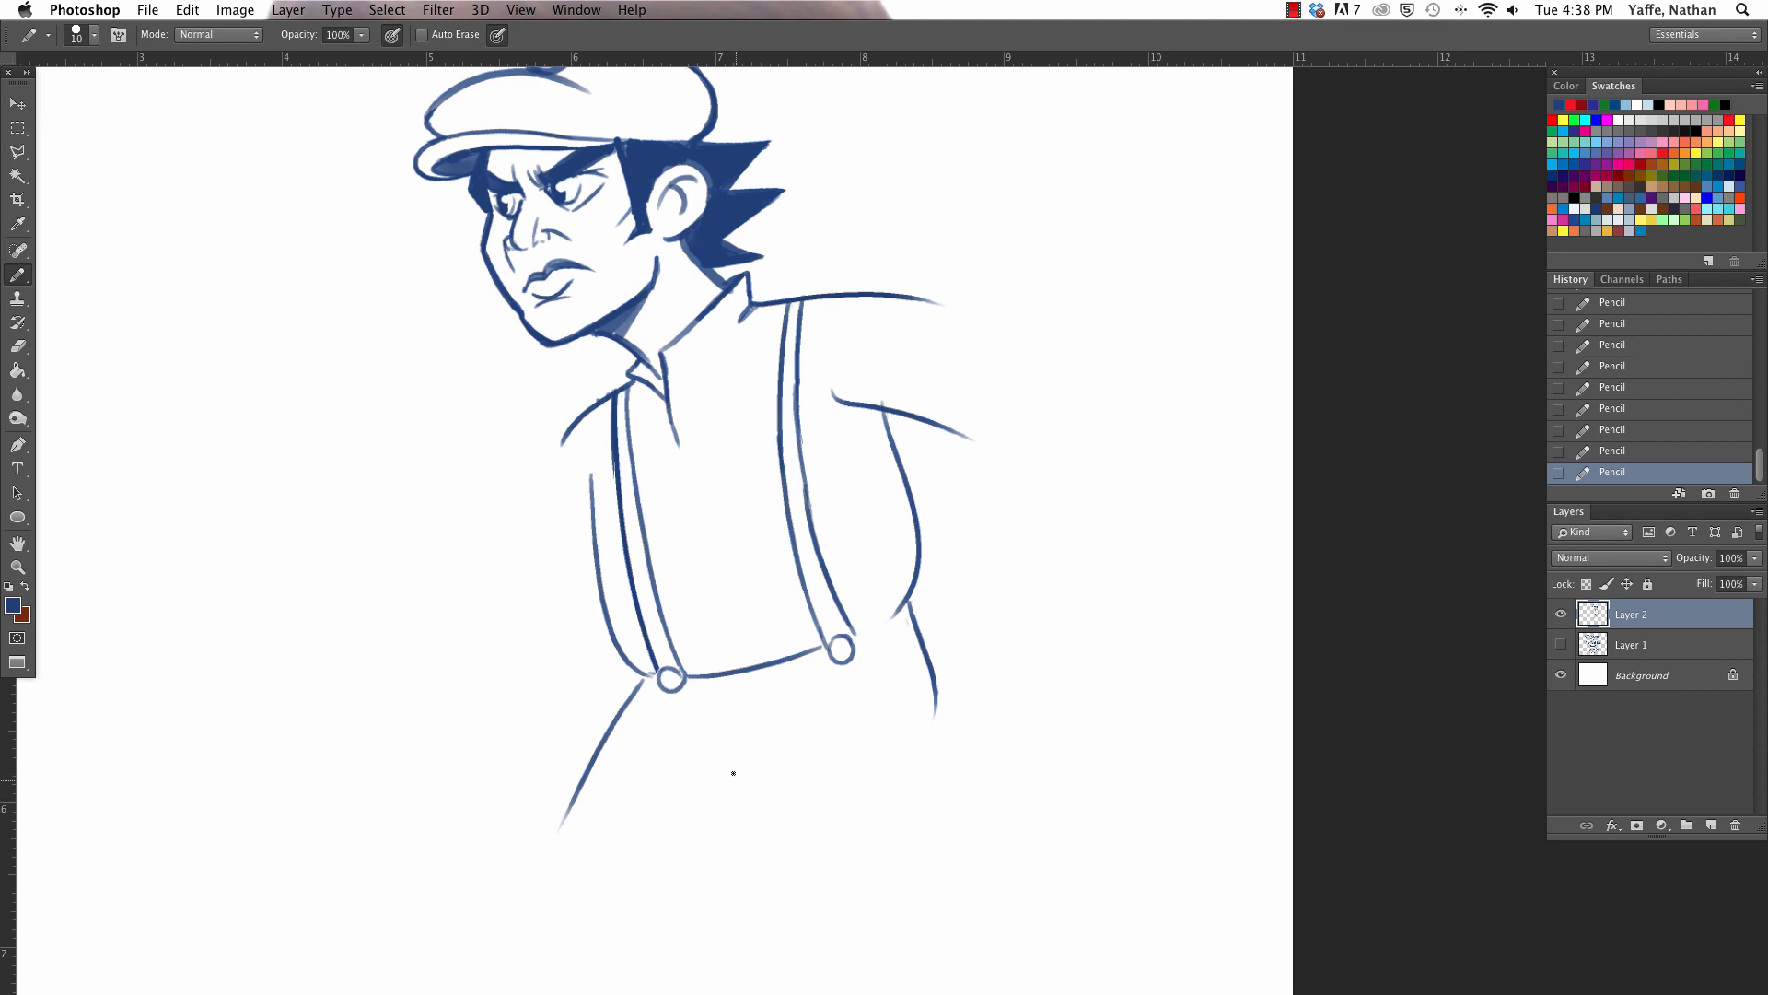
# - Sketch the crotch and inner leg lines, erase the stray strokes, and continue the near leg's outer line downward
pyautogui.moveTo(717, 692)
pyautogui.mouseDown()
pyautogui.moveTo(744, 736)
pyautogui.moveTo(683, 851)
pyautogui.mouseUp()
pyautogui.moveTo(761, 744); pyautogui.dragTo(750, 840)
pyautogui.moveTo(750, 764); pyautogui.dragTo(711, 876)
pyautogui.moveTo(729, 762)
pyautogui.mouseDown()
pyautogui.moveTo(686, 836)
pyautogui.moveTo(726, 766)
pyautogui.mouseUp()
pyautogui.moveTo(713, 704); pyautogui.dragTo(744, 730)
pyautogui.moveTo(936, 709); pyautogui.dragTo(918, 815)
pyautogui.scroll(-3, 941, 747)
pyautogui.hscroll(-3, 942, 747)
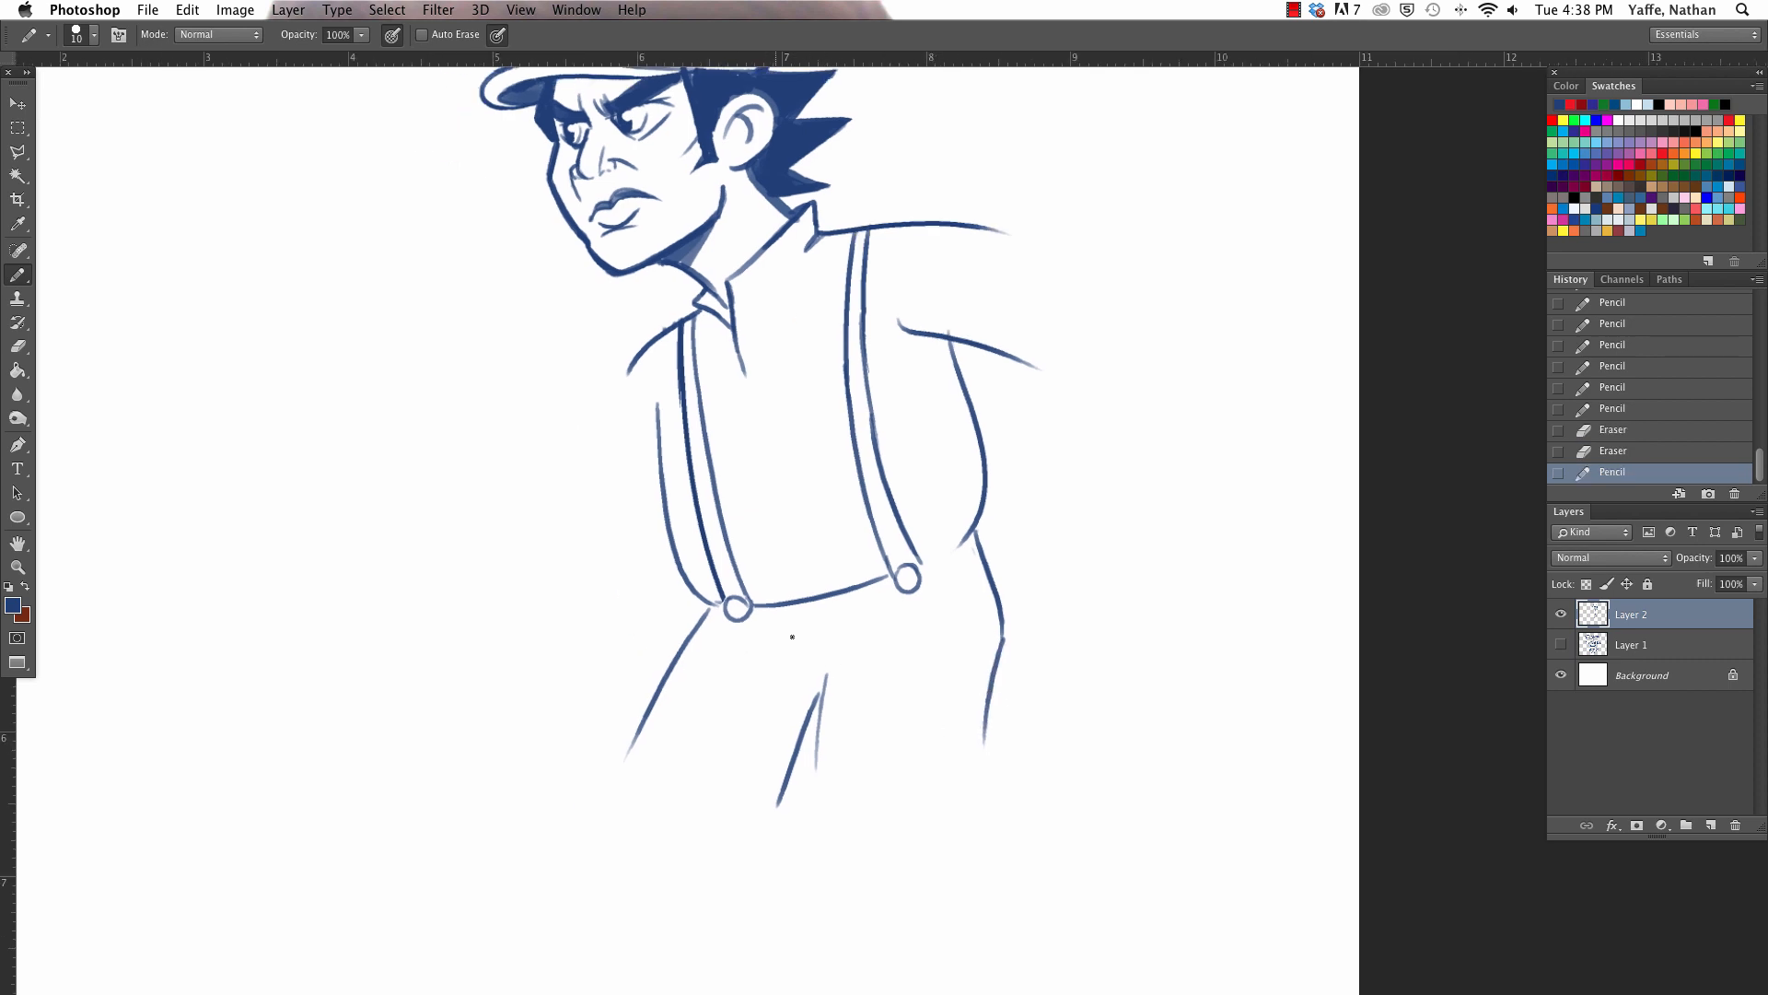
# - Add fold lines below the waistline and lengthen the inner and outer contours of the trouser legs
pyautogui.moveTo(856, 605)
pyautogui.mouseDown()
pyautogui.moveTo(774, 619)
pyautogui.moveTo(798, 633)
pyautogui.moveTo(829, 722)
pyautogui.moveTo(820, 699)
pyautogui.moveTo(816, 822)
pyautogui.mouseUp()
pyautogui.moveTo(987, 693); pyautogui.dragTo(1008, 814)
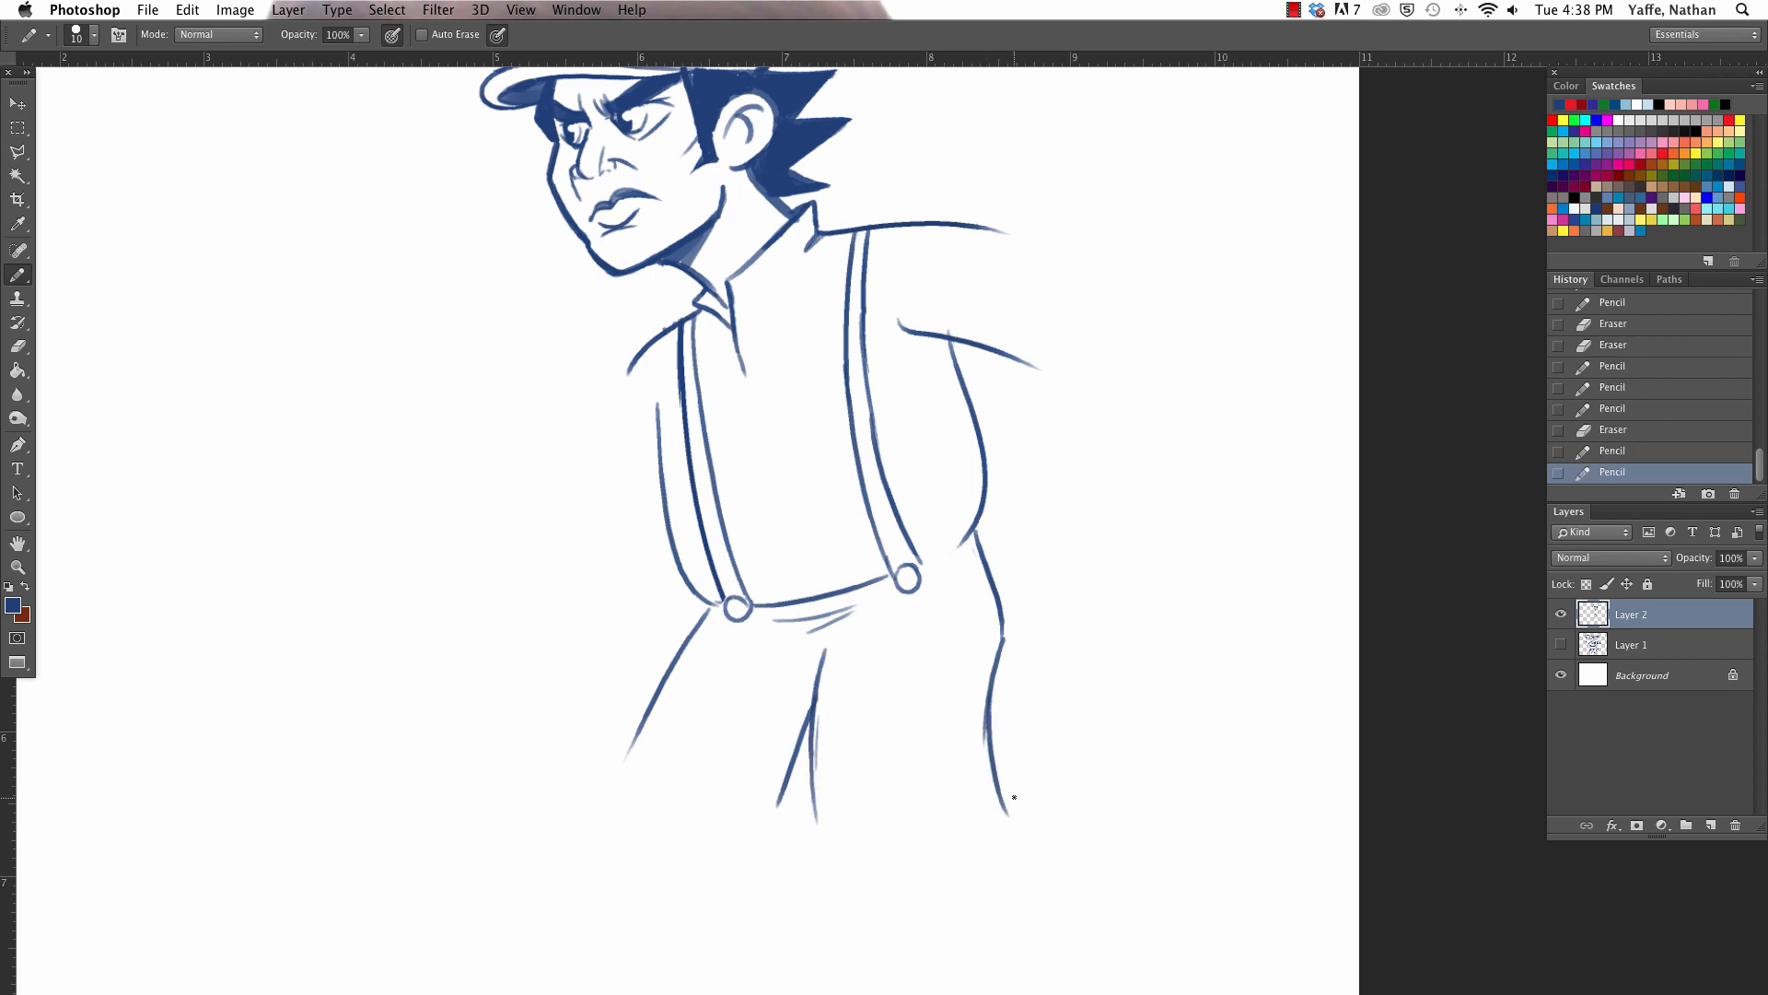
pyautogui.moveTo(642, 716); pyautogui.dragTo(608, 794)
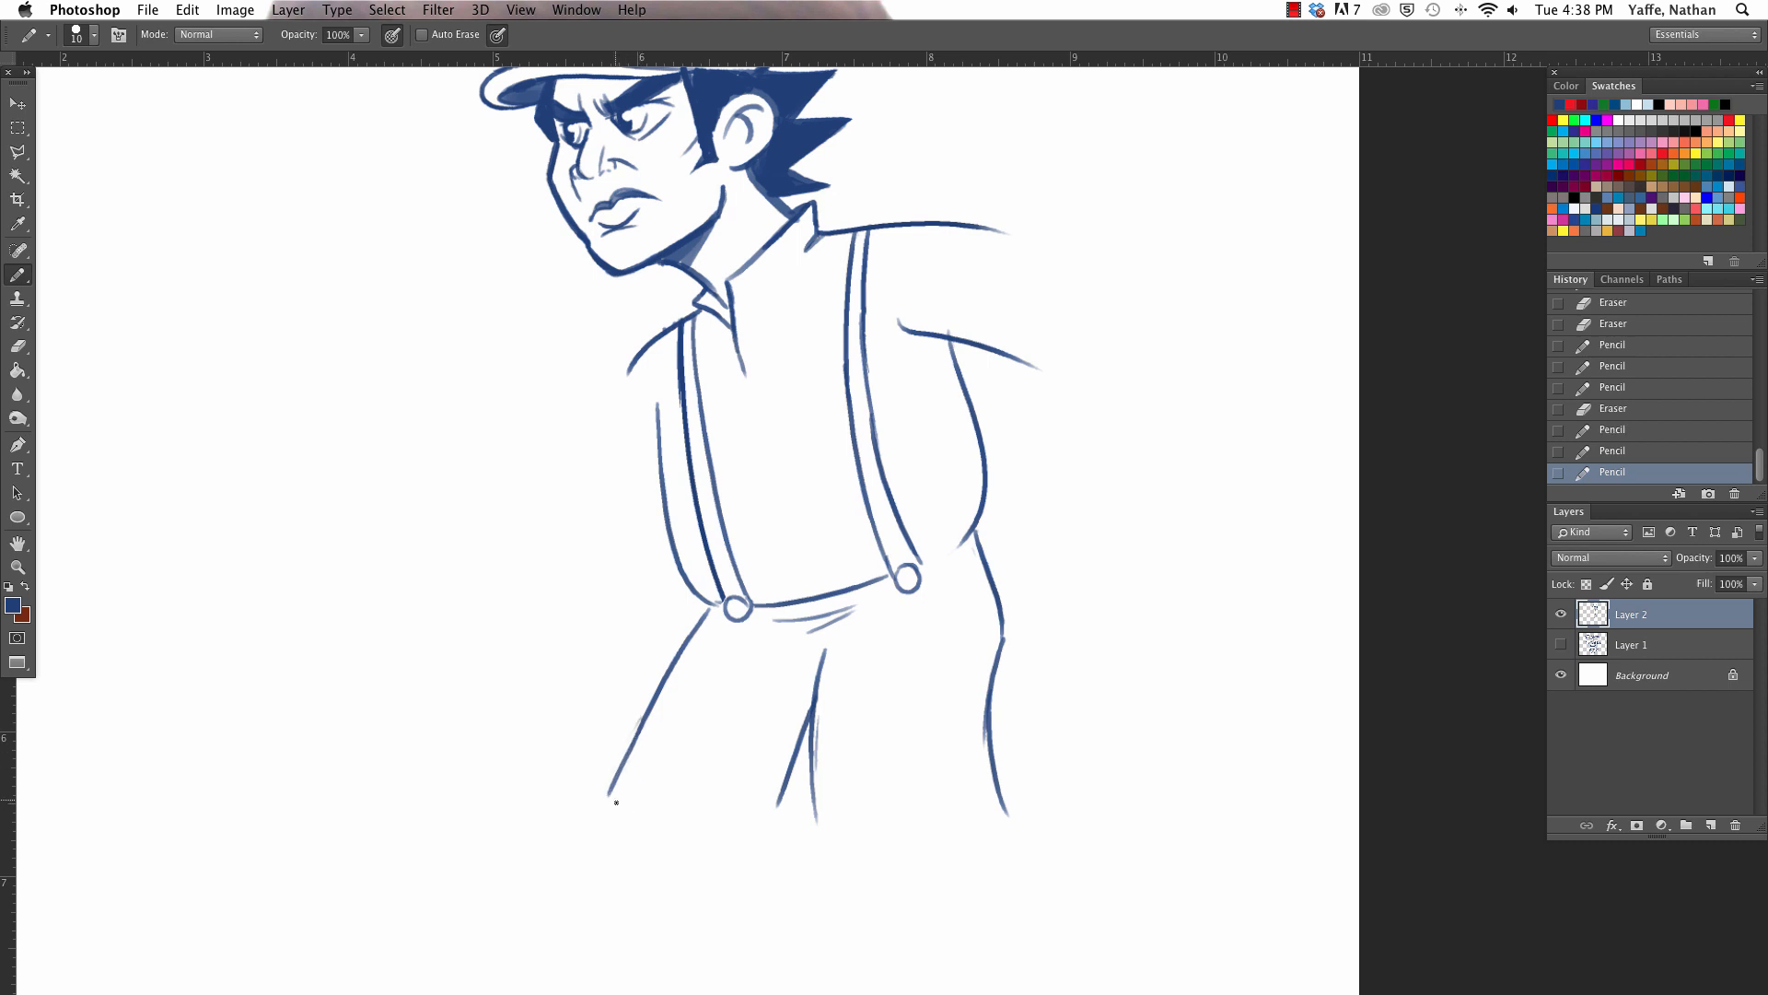
# - Erase the near upper-arm line and draw a jagged torn sleeve edge from the shoulder down to the torso's back contour
pyautogui.scroll(3, 666, 812)
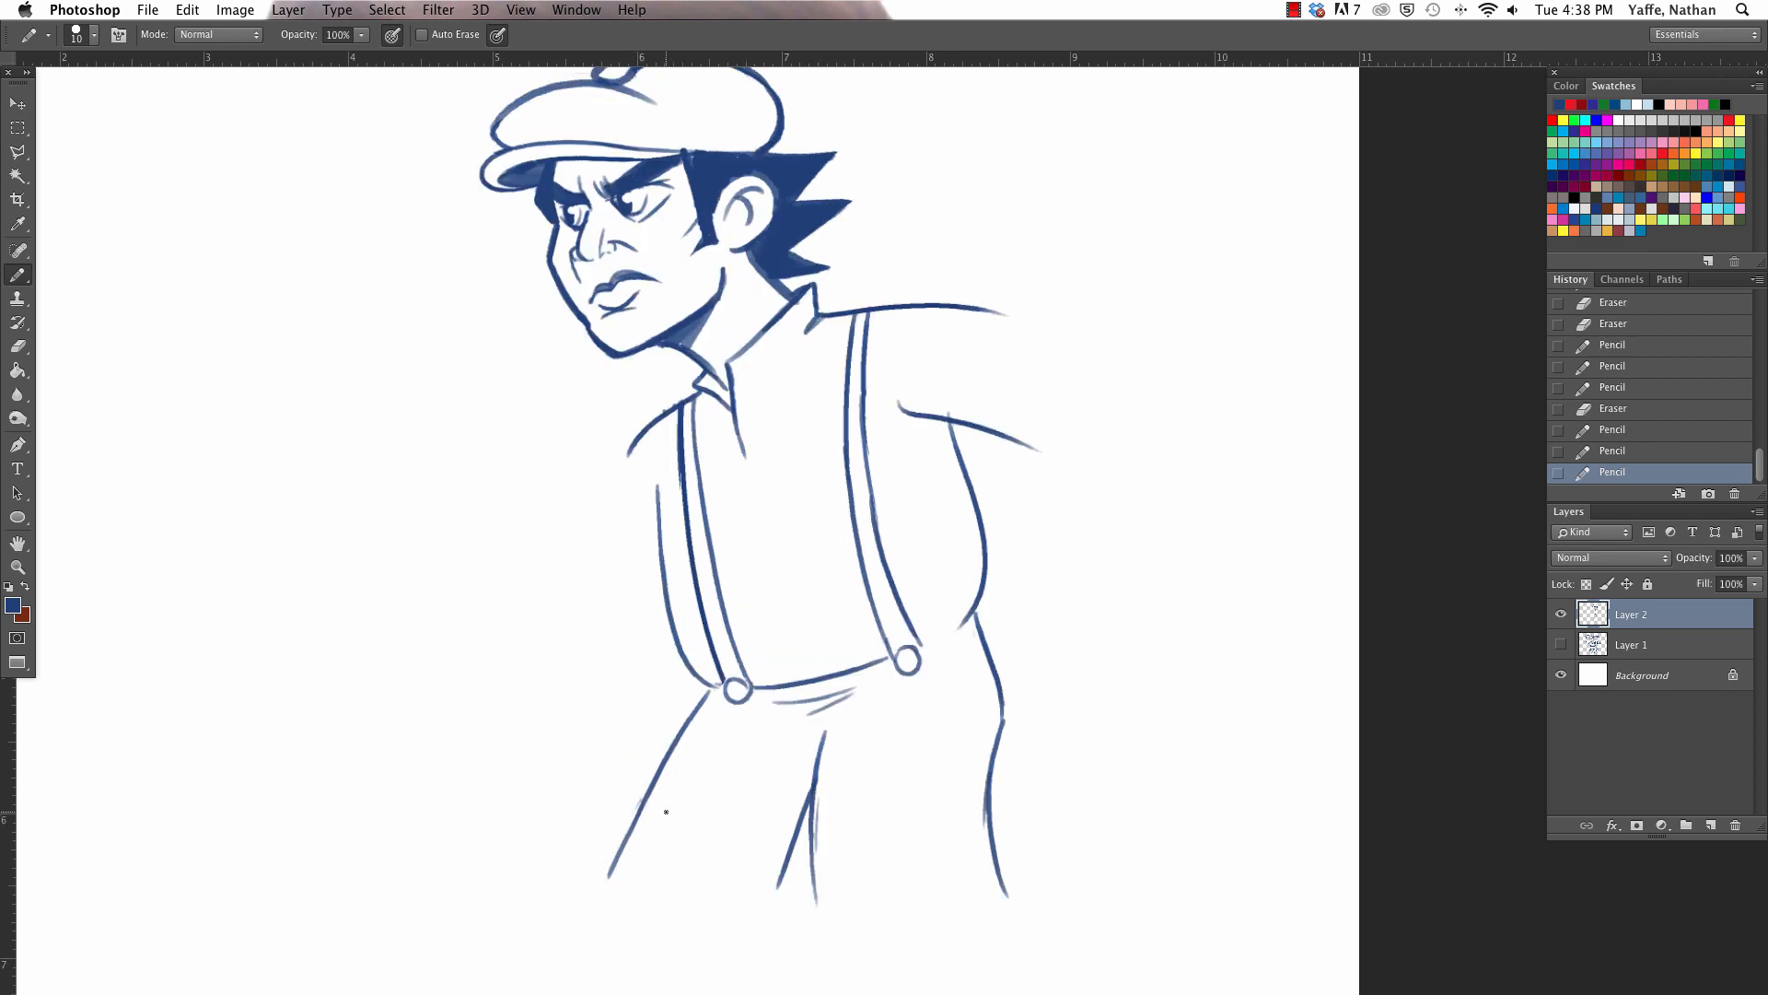
pyautogui.moveTo(899, 403); pyautogui.dragTo(982, 423)
pyautogui.moveTo(919, 307)
pyautogui.mouseDown()
pyautogui.moveTo(990, 310)
pyautogui.moveTo(944, 315)
pyautogui.moveTo(944, 434)
pyautogui.mouseUp()
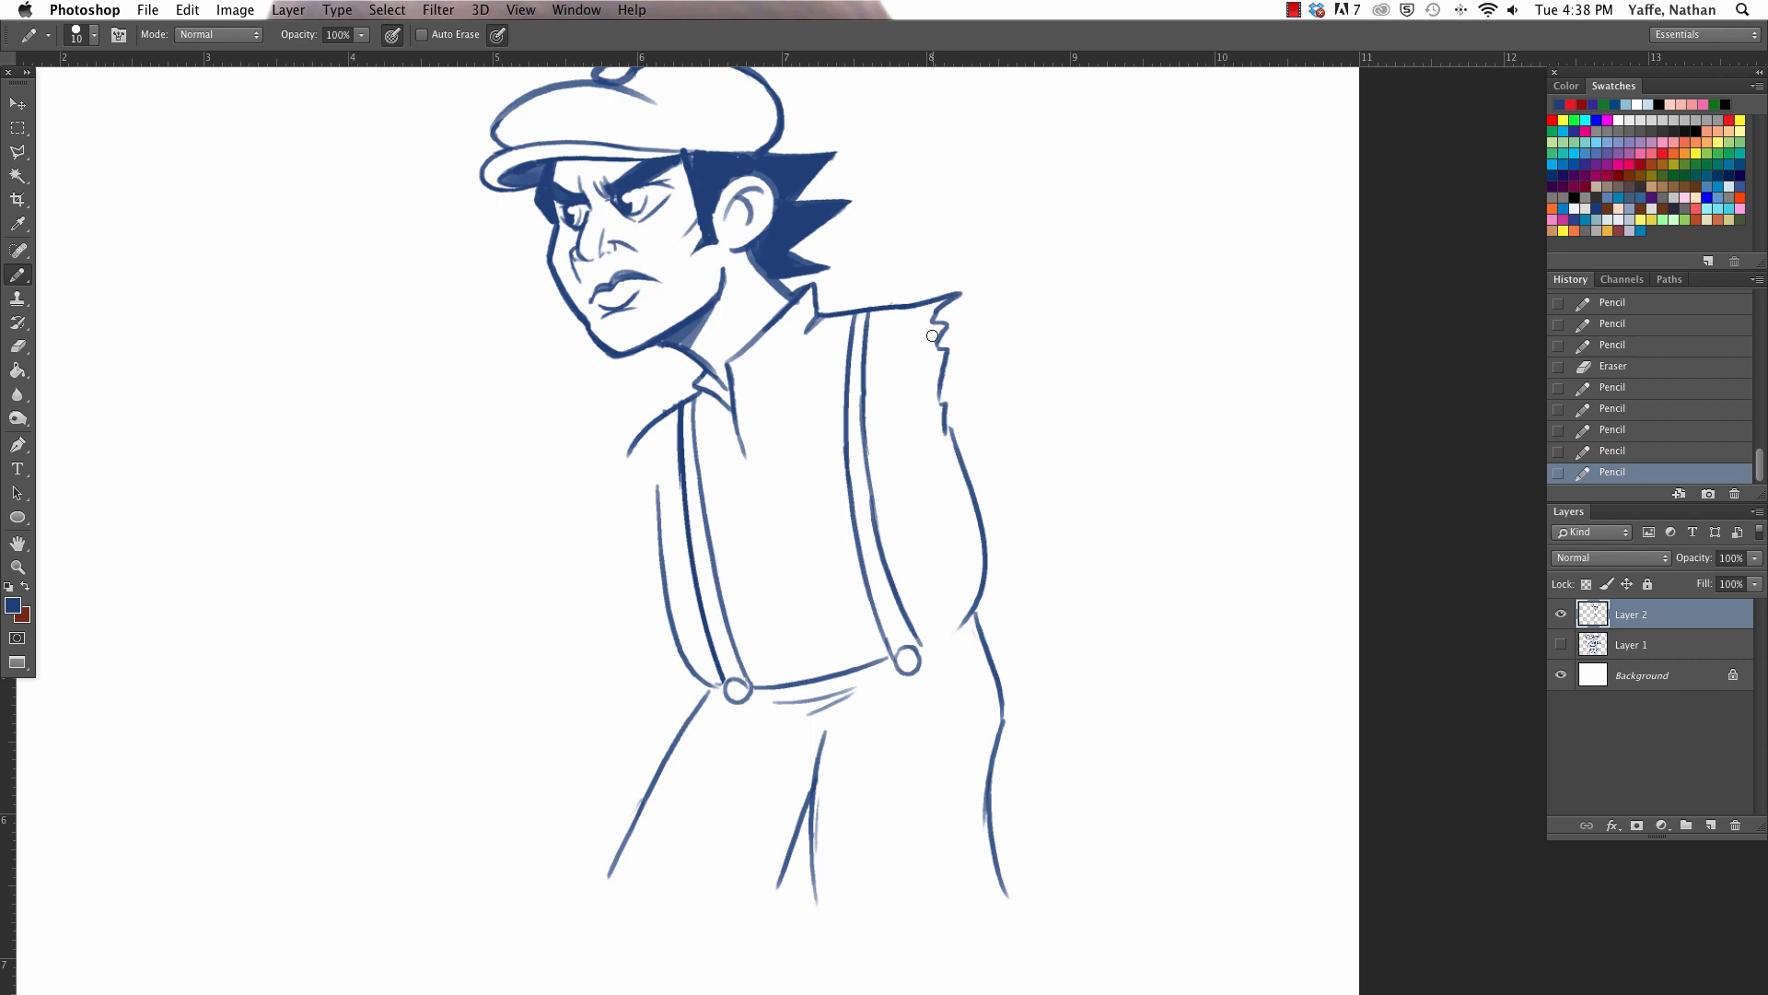
# - Refine the near sleeve's torn shoulder tip and redraw the far shoulder with a jagged torn sleeve edge
pyautogui.moveTo(933, 336)
pyautogui.mouseDown()
pyautogui.moveTo(953, 297)
pyautogui.moveTo(908, 300)
pyautogui.moveTo(971, 274)
pyautogui.moveTo(949, 324)
pyautogui.mouseUp()
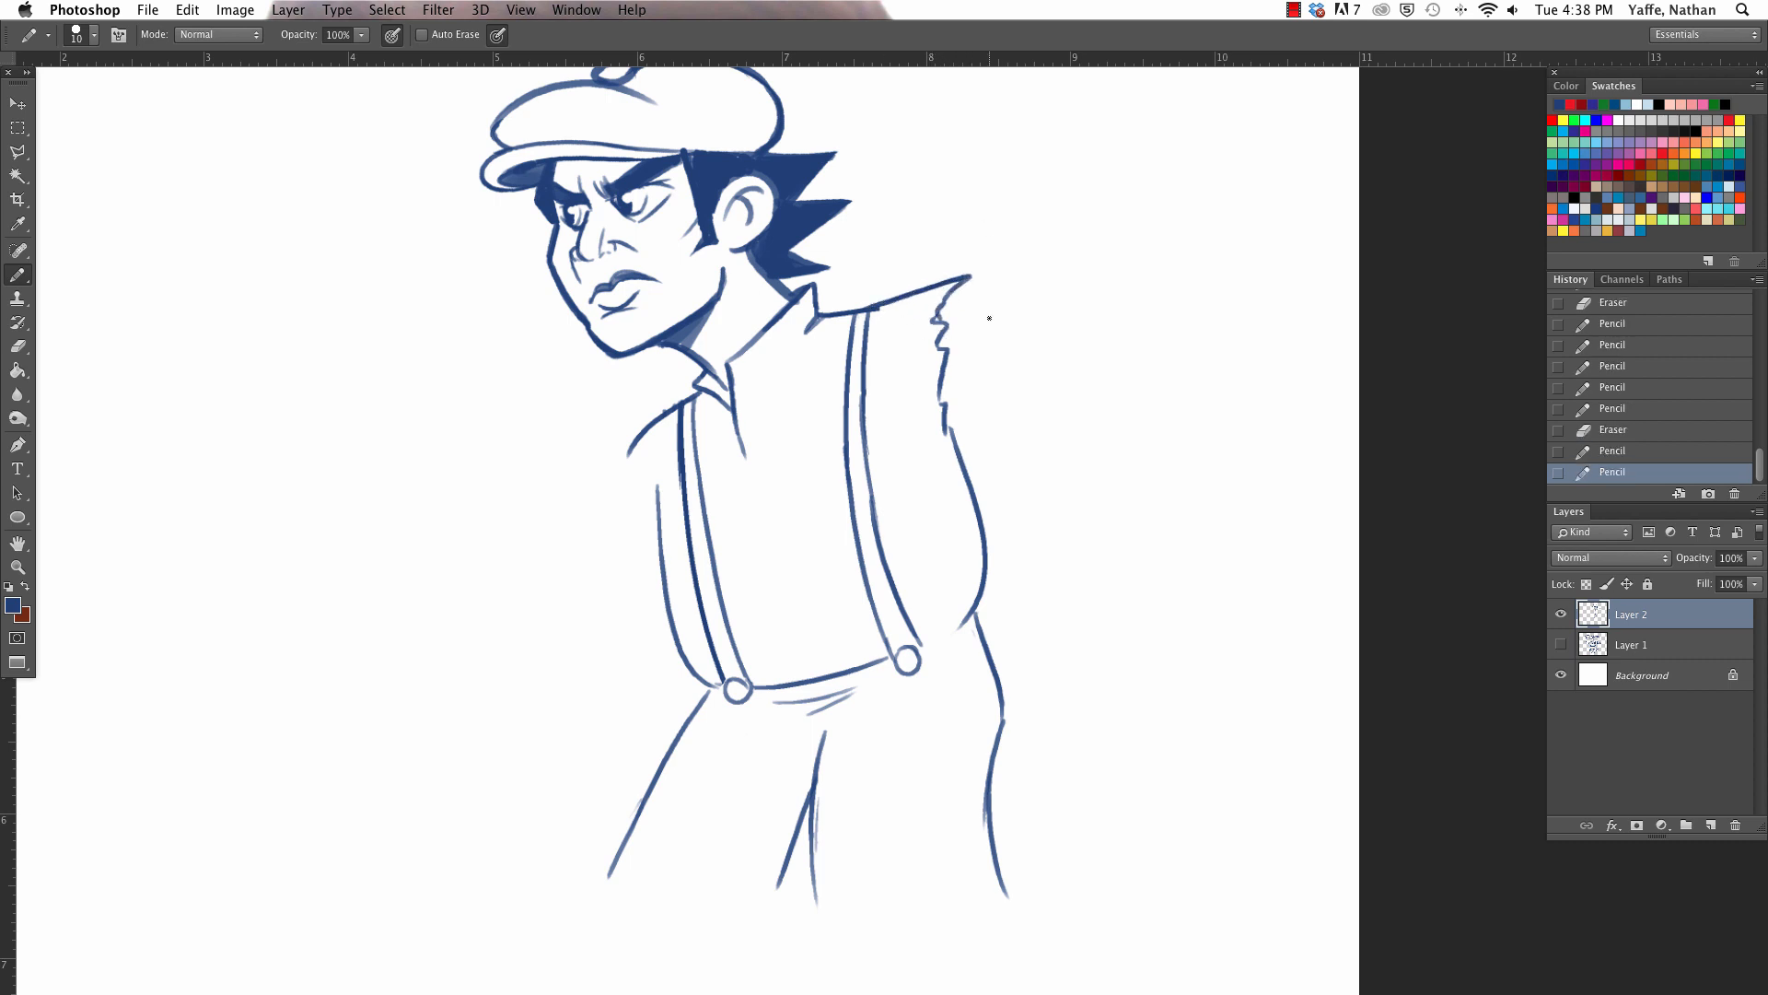
pyautogui.moveTo(645, 437); pyautogui.dragTo(619, 457)
pyautogui.moveTo(629, 441); pyautogui.dragTo(655, 484)
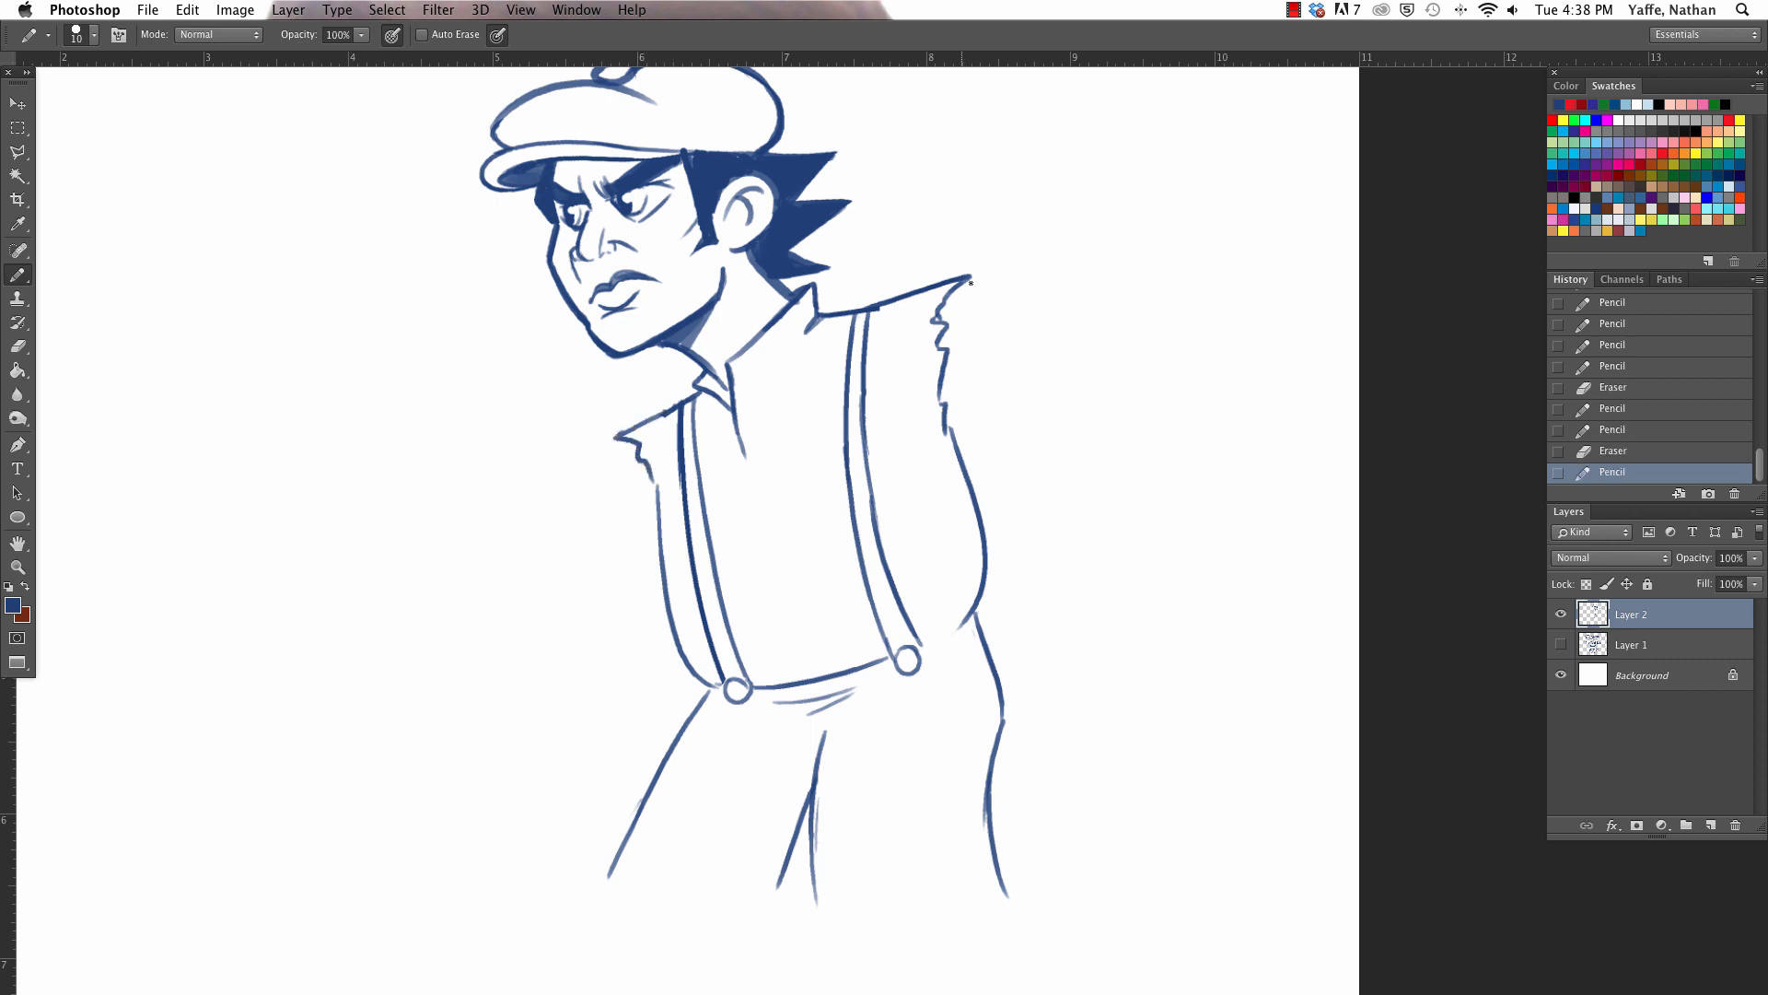
# - Draw the near upper arm emerging from the torn sleeve, with its shoulder curve, outer contour and underside
pyautogui.moveTo(954, 286); pyautogui.dragTo(1012, 316)
pyautogui.moveTo(949, 428)
pyautogui.mouseDown()
pyautogui.moveTo(992, 436)
pyautogui.moveTo(1030, 400)
pyautogui.moveTo(1068, 511)
pyautogui.mouseUp()
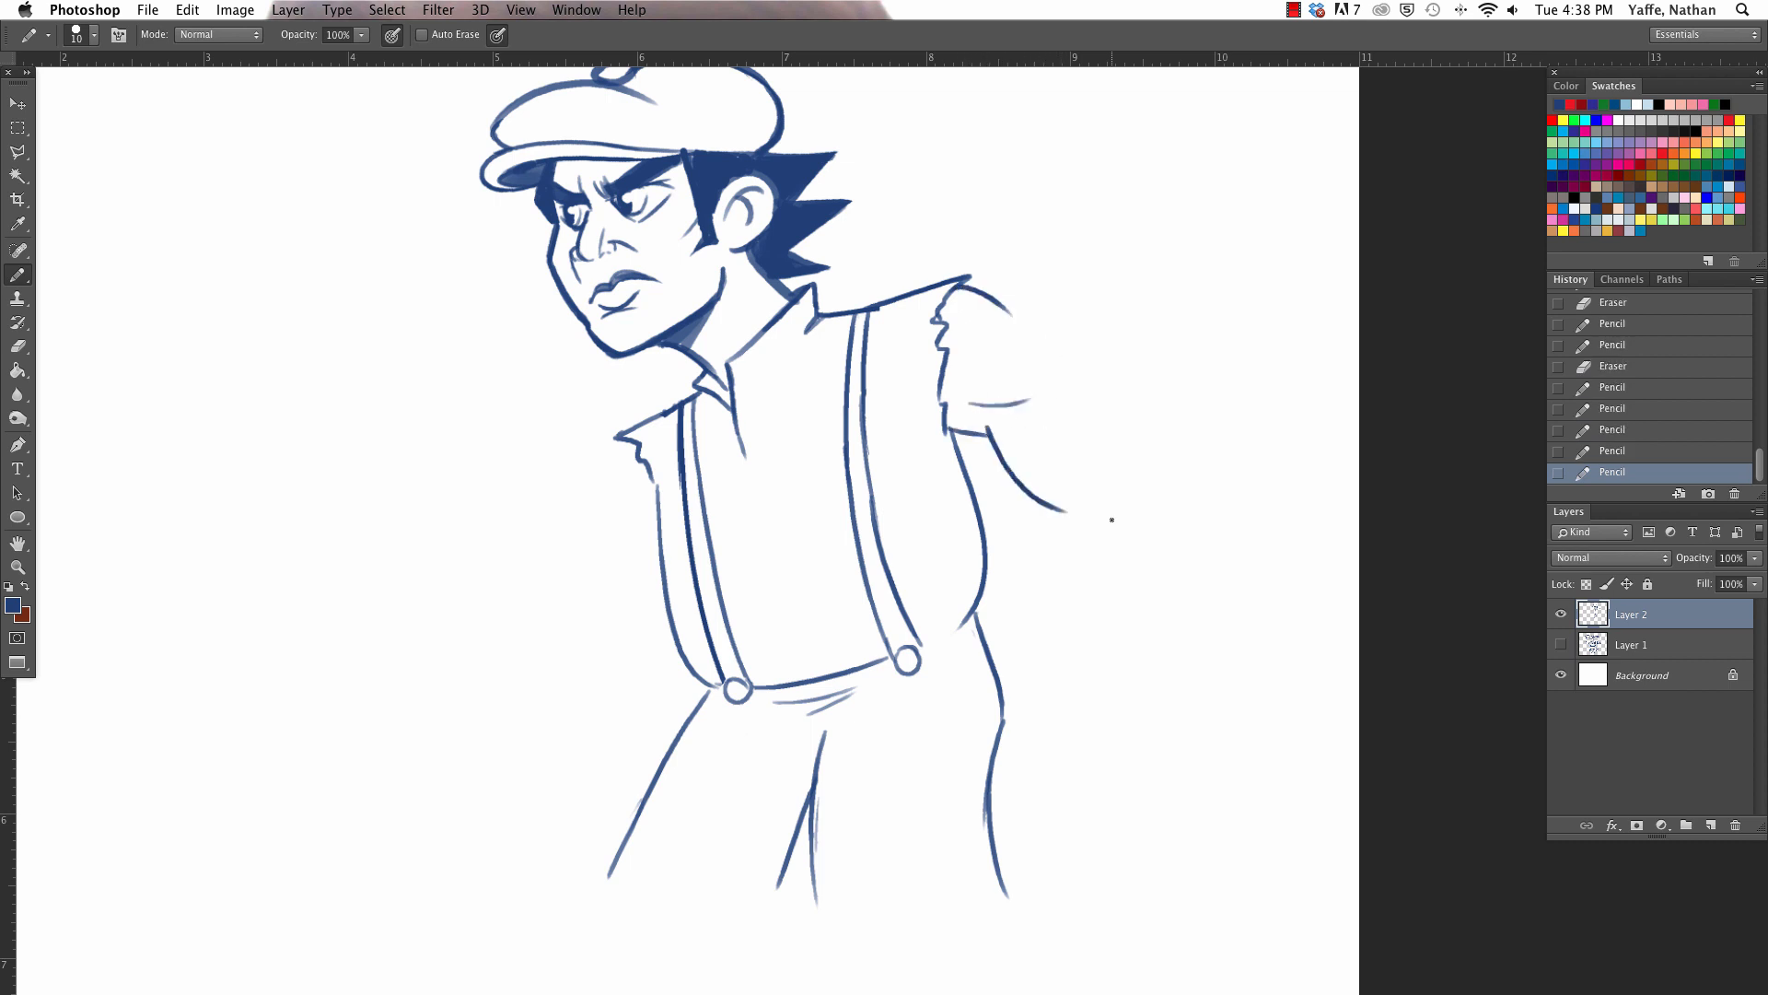
pyautogui.moveTo(1003, 303); pyautogui.dragTo(1117, 423)
# - Erase and redraw the near upper arm's underside, and add the elbow and both forearm contours
pyautogui.press('e')
pyautogui.moveTo(975, 419)
pyautogui.mouseDown()
pyautogui.moveTo(1055, 501)
pyautogui.moveTo(1073, 600)
pyautogui.mouseUp()
pyautogui.moveTo(1117, 421); pyautogui.dragTo(1128, 429)
pyautogui.moveTo(1125, 425); pyautogui.dragTo(1136, 633)
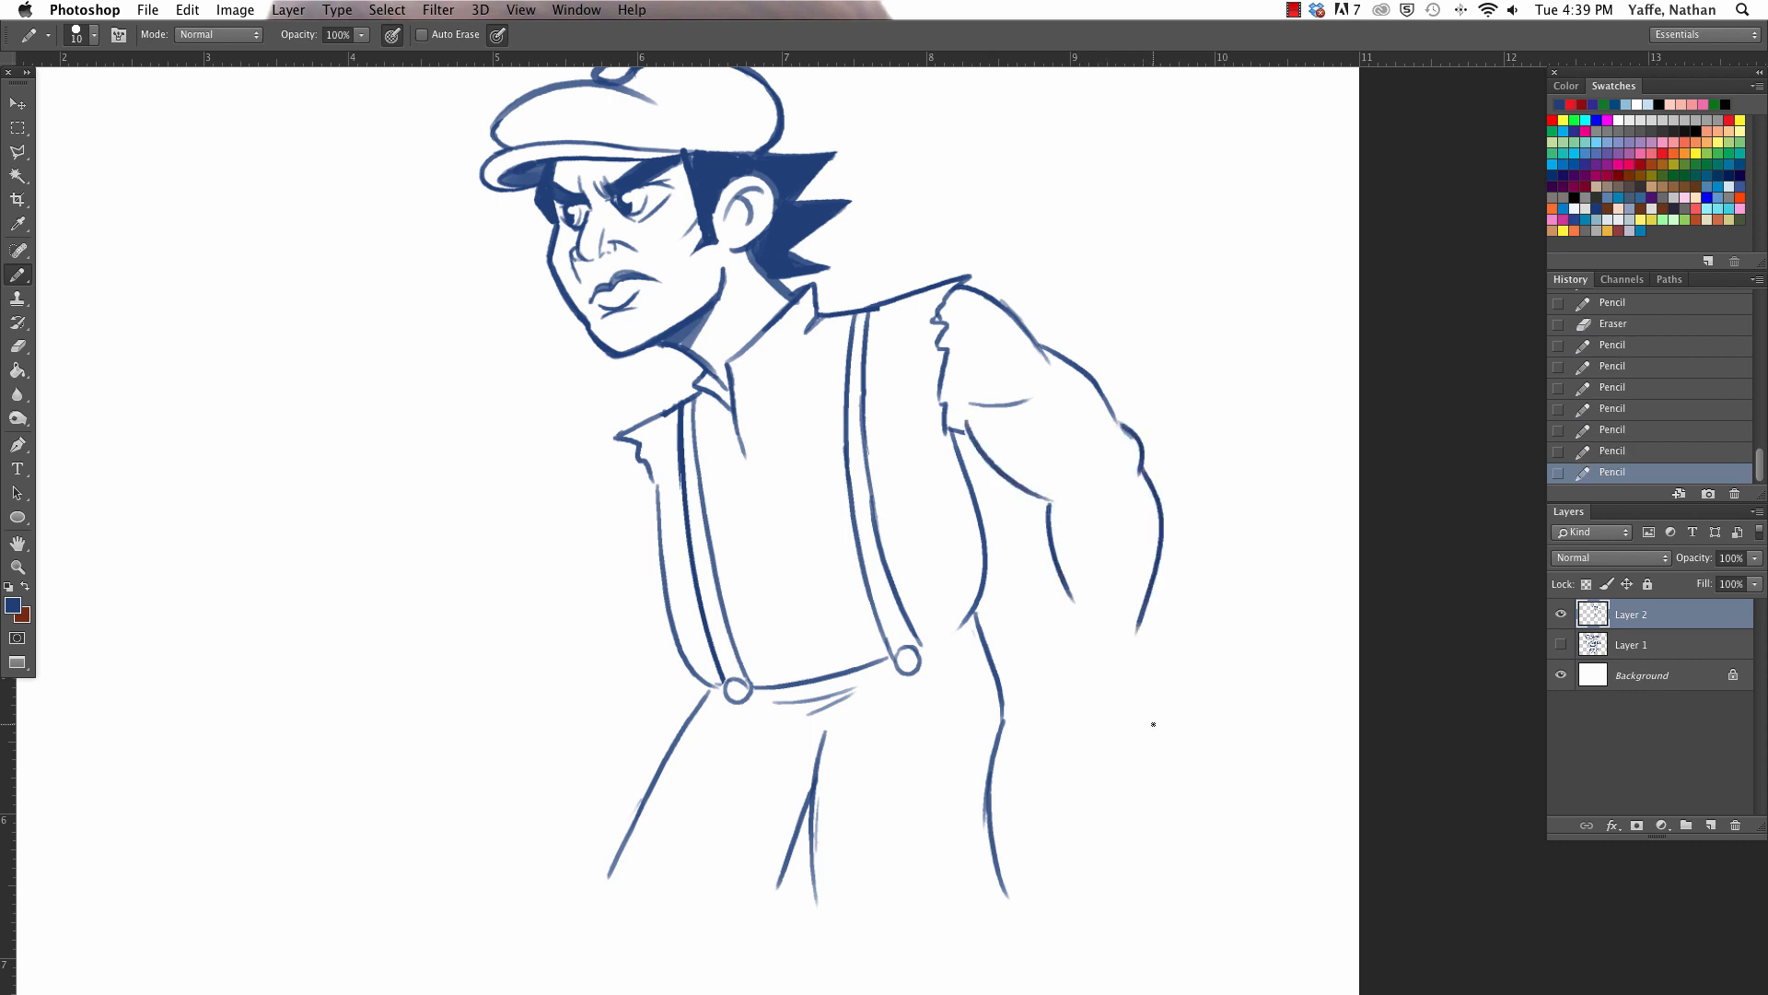
pyautogui.moveTo(1047, 530); pyautogui.dragTo(1087, 651)
pyautogui.moveTo(1073, 537)
pyautogui.mouseDown()
pyautogui.moveTo(1081, 609)
pyautogui.moveTo(1057, 531)
pyautogui.moveTo(1095, 614)
pyautogui.mouseUp()
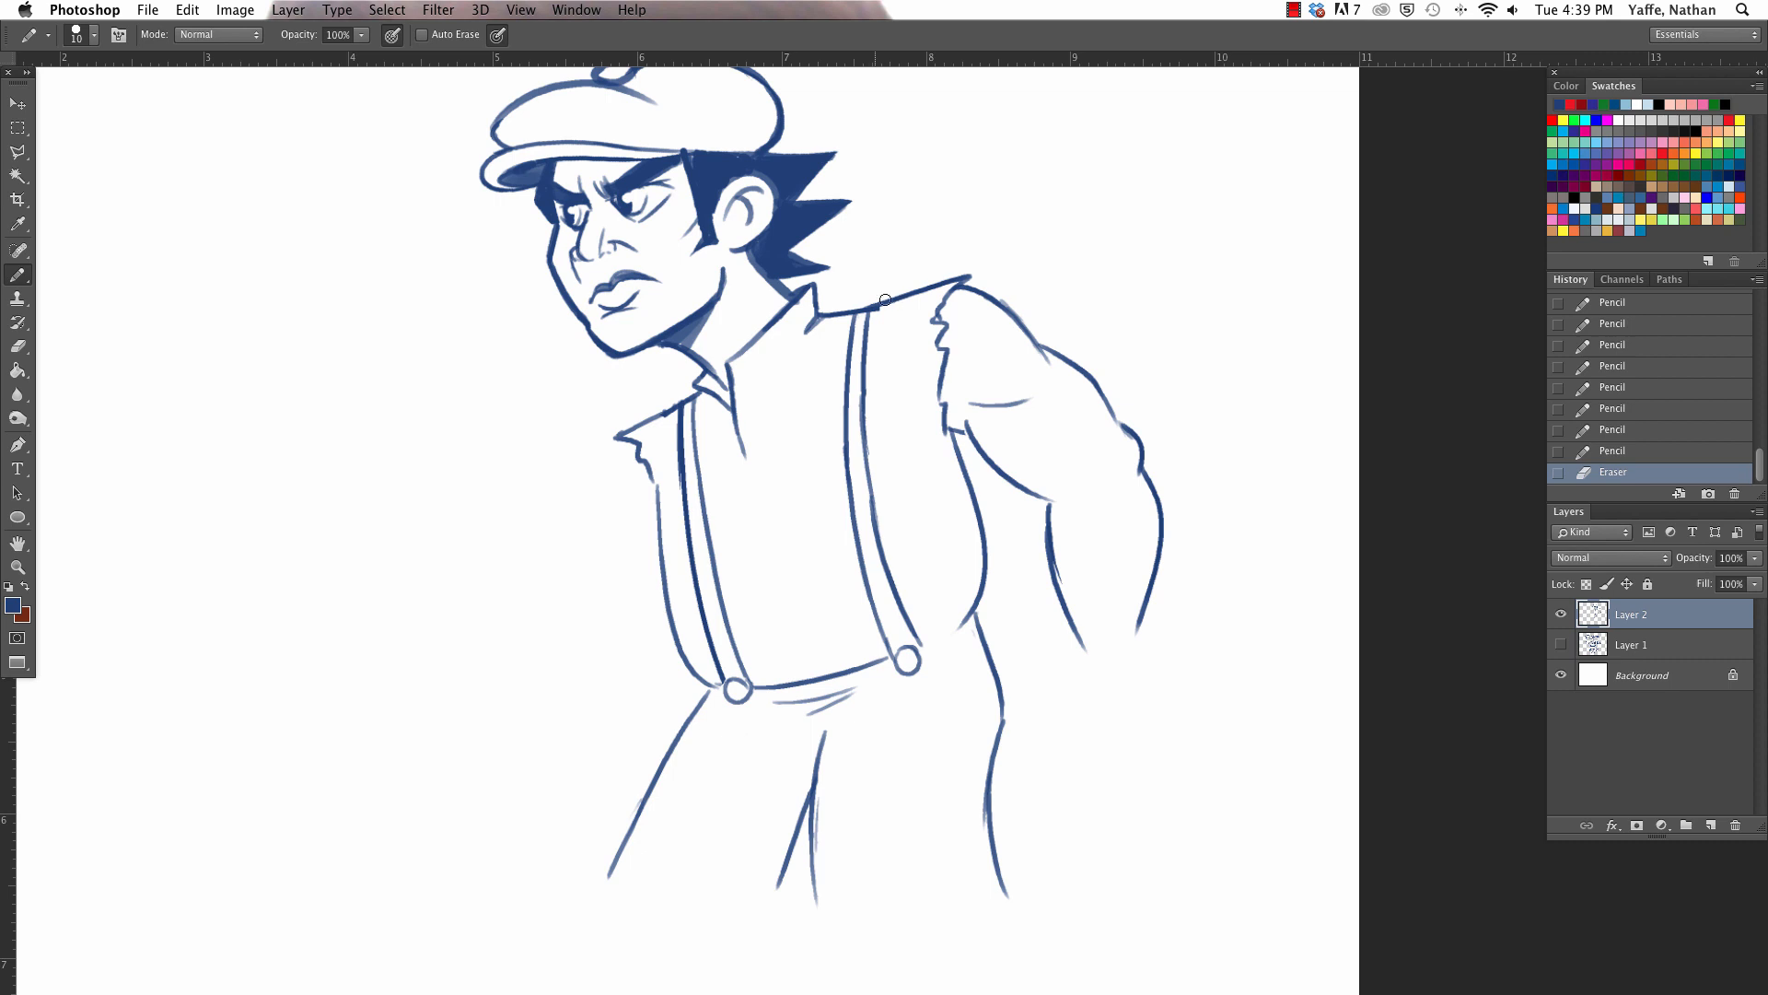
# - Erase the near shoulder's pointed tip and redraw the upper torn sleeve edge closer to the collar
pyautogui.moveTo(885, 299)
pyautogui.mouseDown()
pyautogui.moveTo(899, 289)
pyautogui.moveTo(846, 302)
pyautogui.moveTo(864, 299)
pyautogui.mouseUp()
pyautogui.moveTo(855, 301); pyautogui.dragTo(943, 269)
pyautogui.moveTo(945, 269)
pyautogui.mouseDown()
pyautogui.moveTo(940, 308)
pyautogui.moveTo(900, 339)
pyautogui.moveTo(975, 286)
pyautogui.moveTo(939, 289)
pyautogui.mouseUp()
pyautogui.moveTo(822, 306)
pyautogui.mouseDown()
pyautogui.moveTo(941, 278)
pyautogui.moveTo(901, 268)
pyautogui.moveTo(920, 270)
pyautogui.moveTo(967, 321)
pyautogui.moveTo(830, 311)
pyautogui.moveTo(881, 284)
pyautogui.moveTo(885, 261)
pyautogui.moveTo(936, 333)
pyautogui.mouseUp()
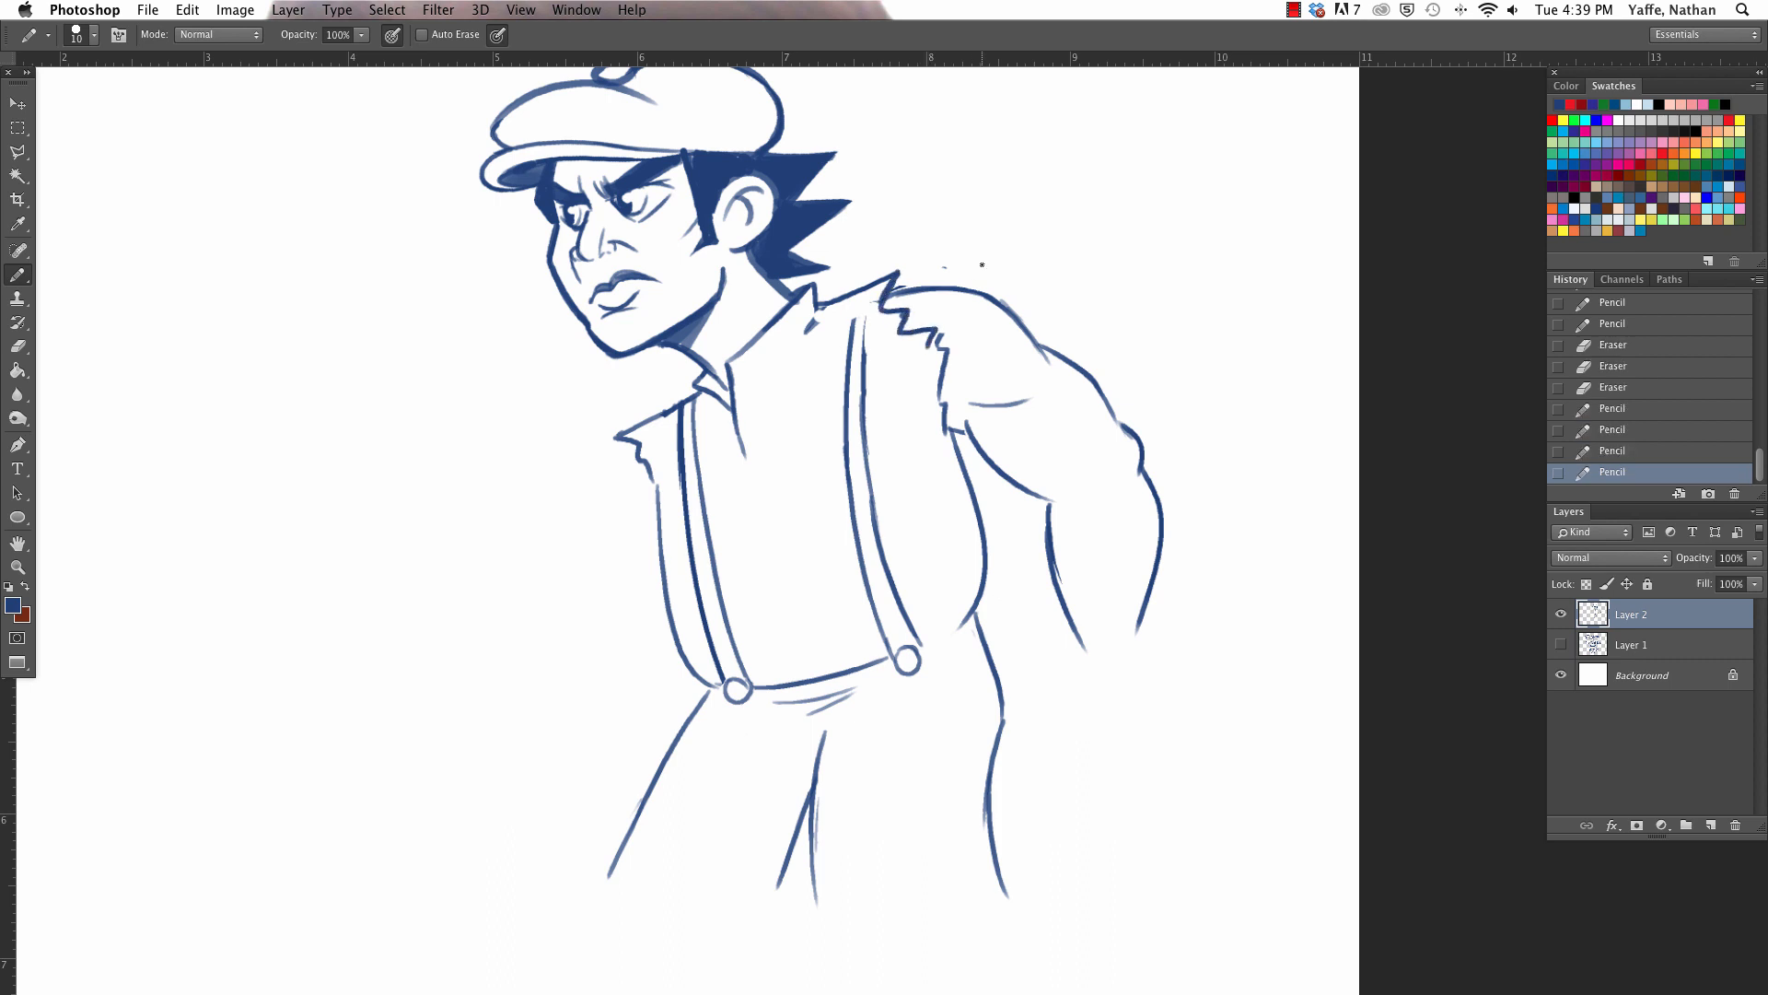
# - Redraw the lower torn armhole edge and the torso's back contour further inward, erasing the old lines and the near suspender's upper part
pyautogui.moveTo(944, 402); pyautogui.dragTo(978, 619)
pyautogui.moveTo(927, 345); pyautogui.dragTo(935, 431)
pyautogui.moveTo(932, 428); pyautogui.dragTo(948, 451)
pyautogui.moveTo(947, 450); pyautogui.dragTo(960, 440)
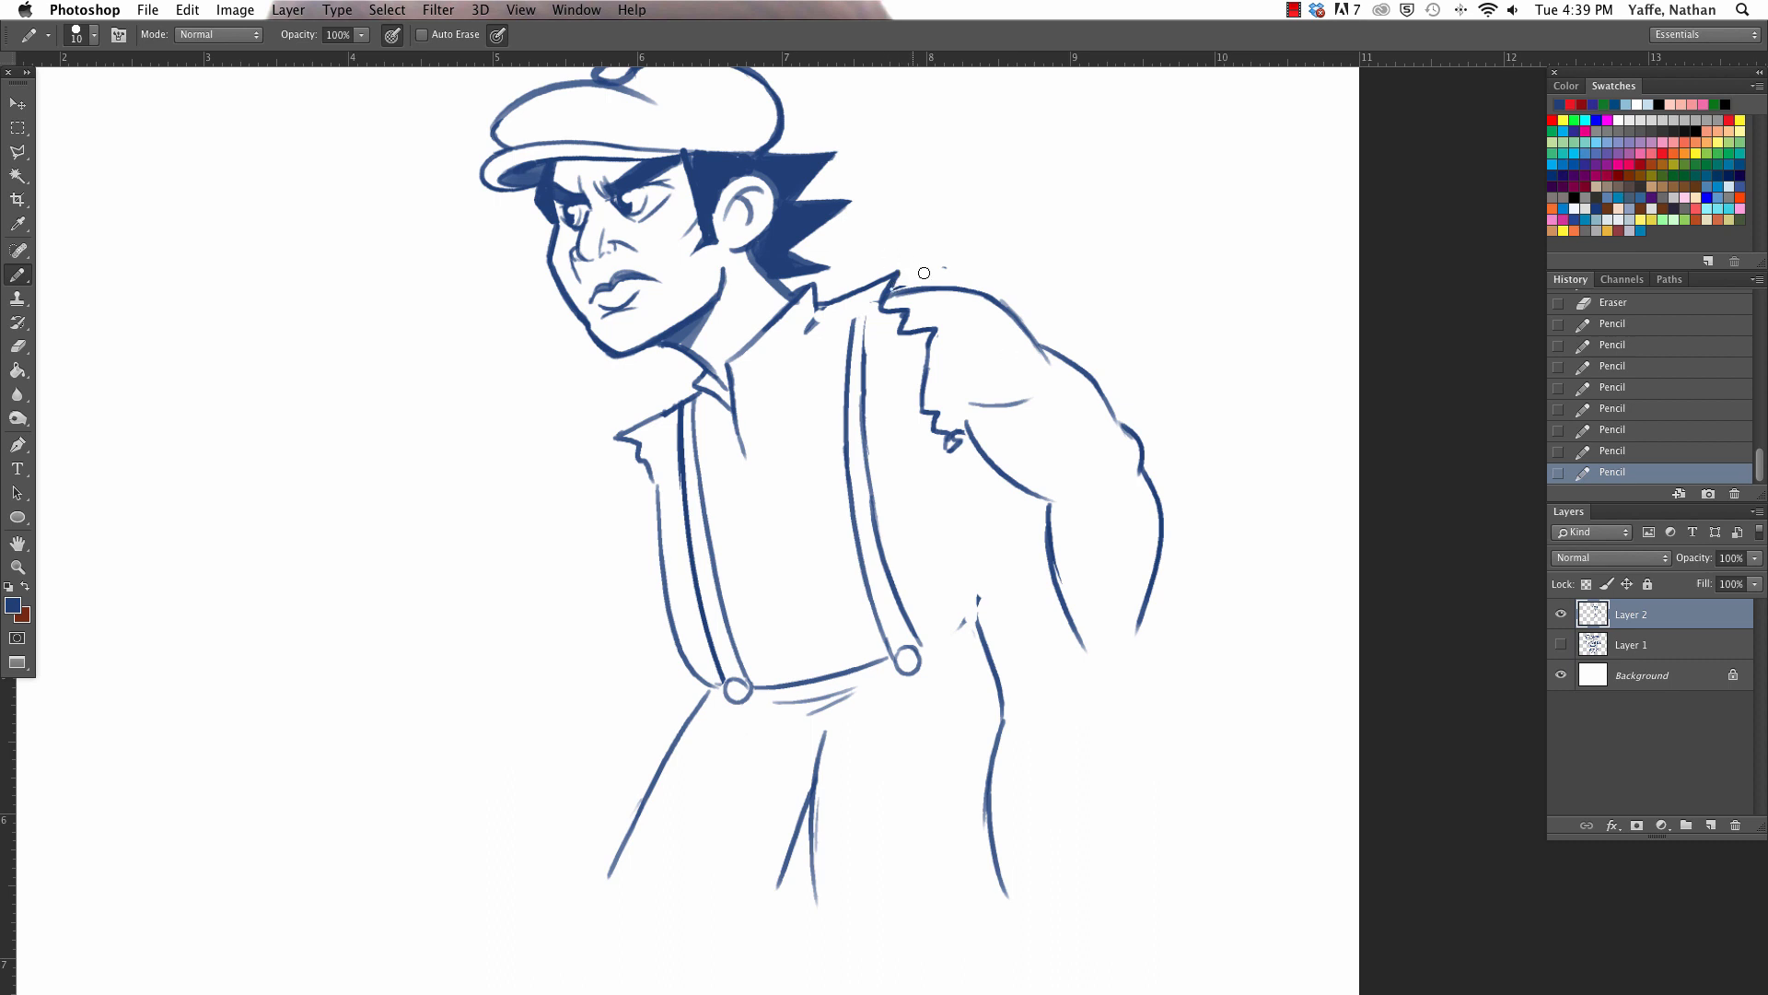
pyautogui.moveTo(906, 282)
pyautogui.mouseDown()
pyautogui.moveTo(818, 311)
pyautogui.moveTo(862, 347)
pyautogui.moveTo(867, 442)
pyautogui.moveTo(856, 405)
pyautogui.moveTo(854, 432)
pyautogui.moveTo(844, 392)
pyautogui.moveTo(962, 578)
pyautogui.mouseUp()
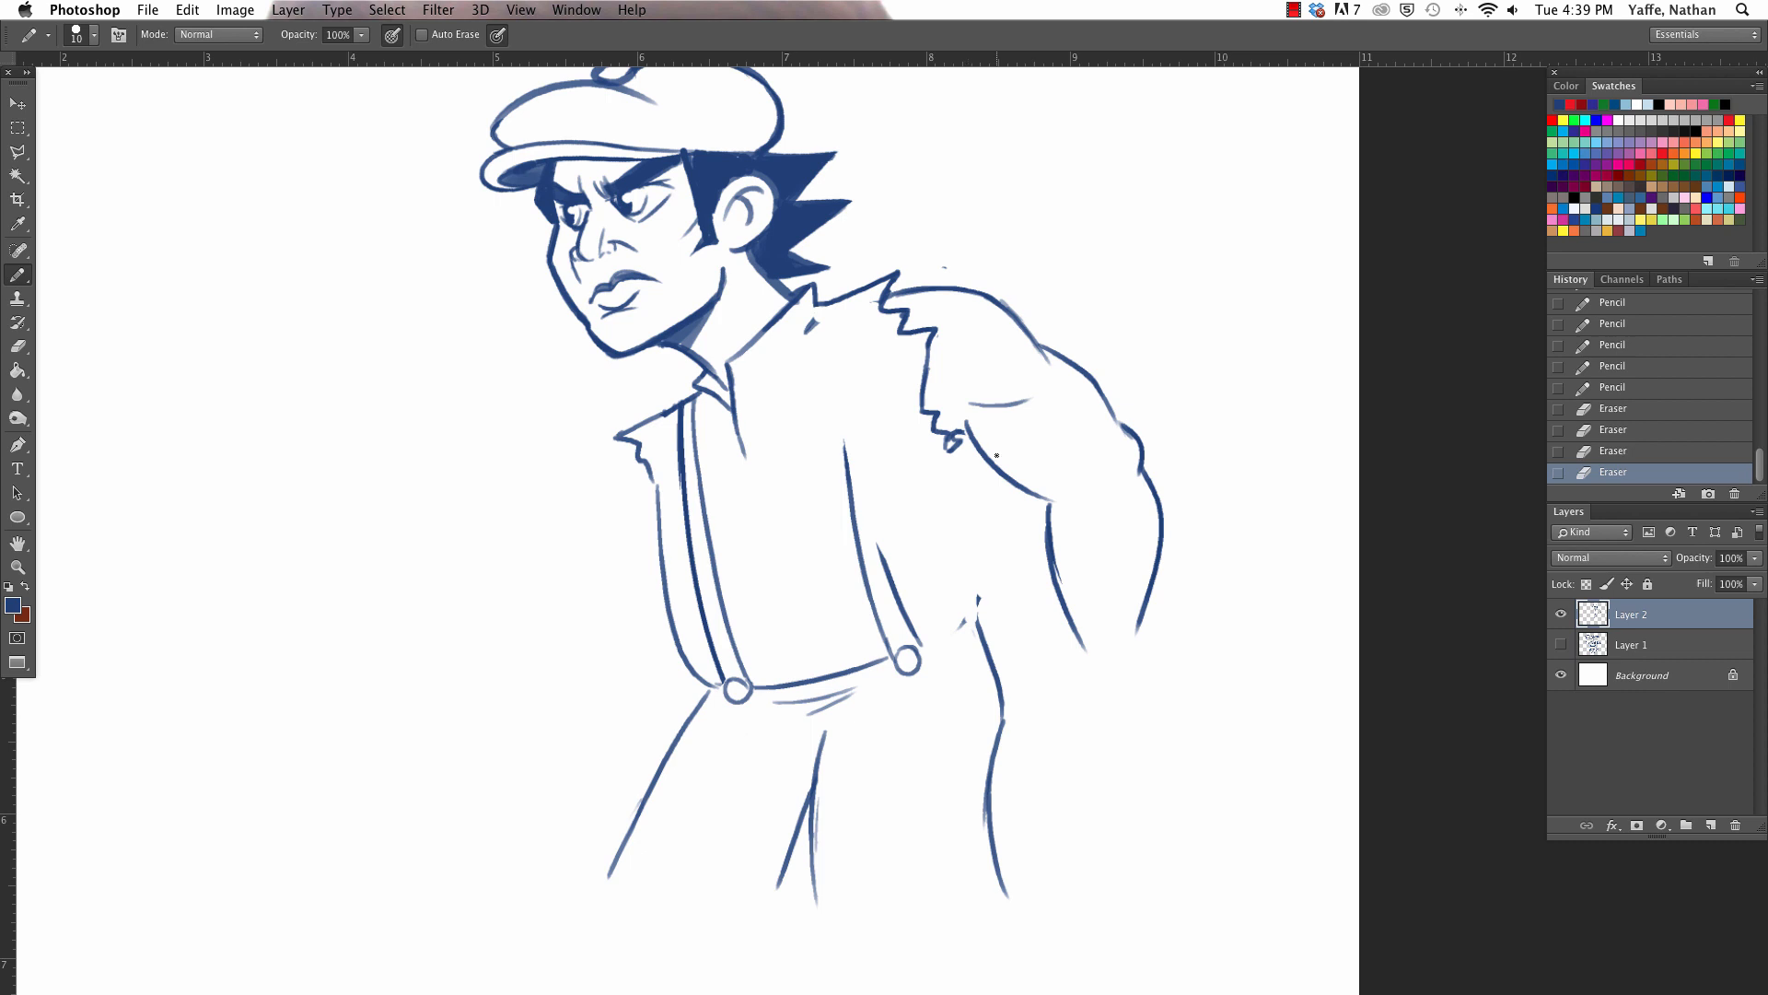
pyautogui.moveTo(949, 453)
pyautogui.mouseDown()
pyautogui.moveTo(978, 583)
pyautogui.moveTo(966, 627)
pyautogui.mouseUp()
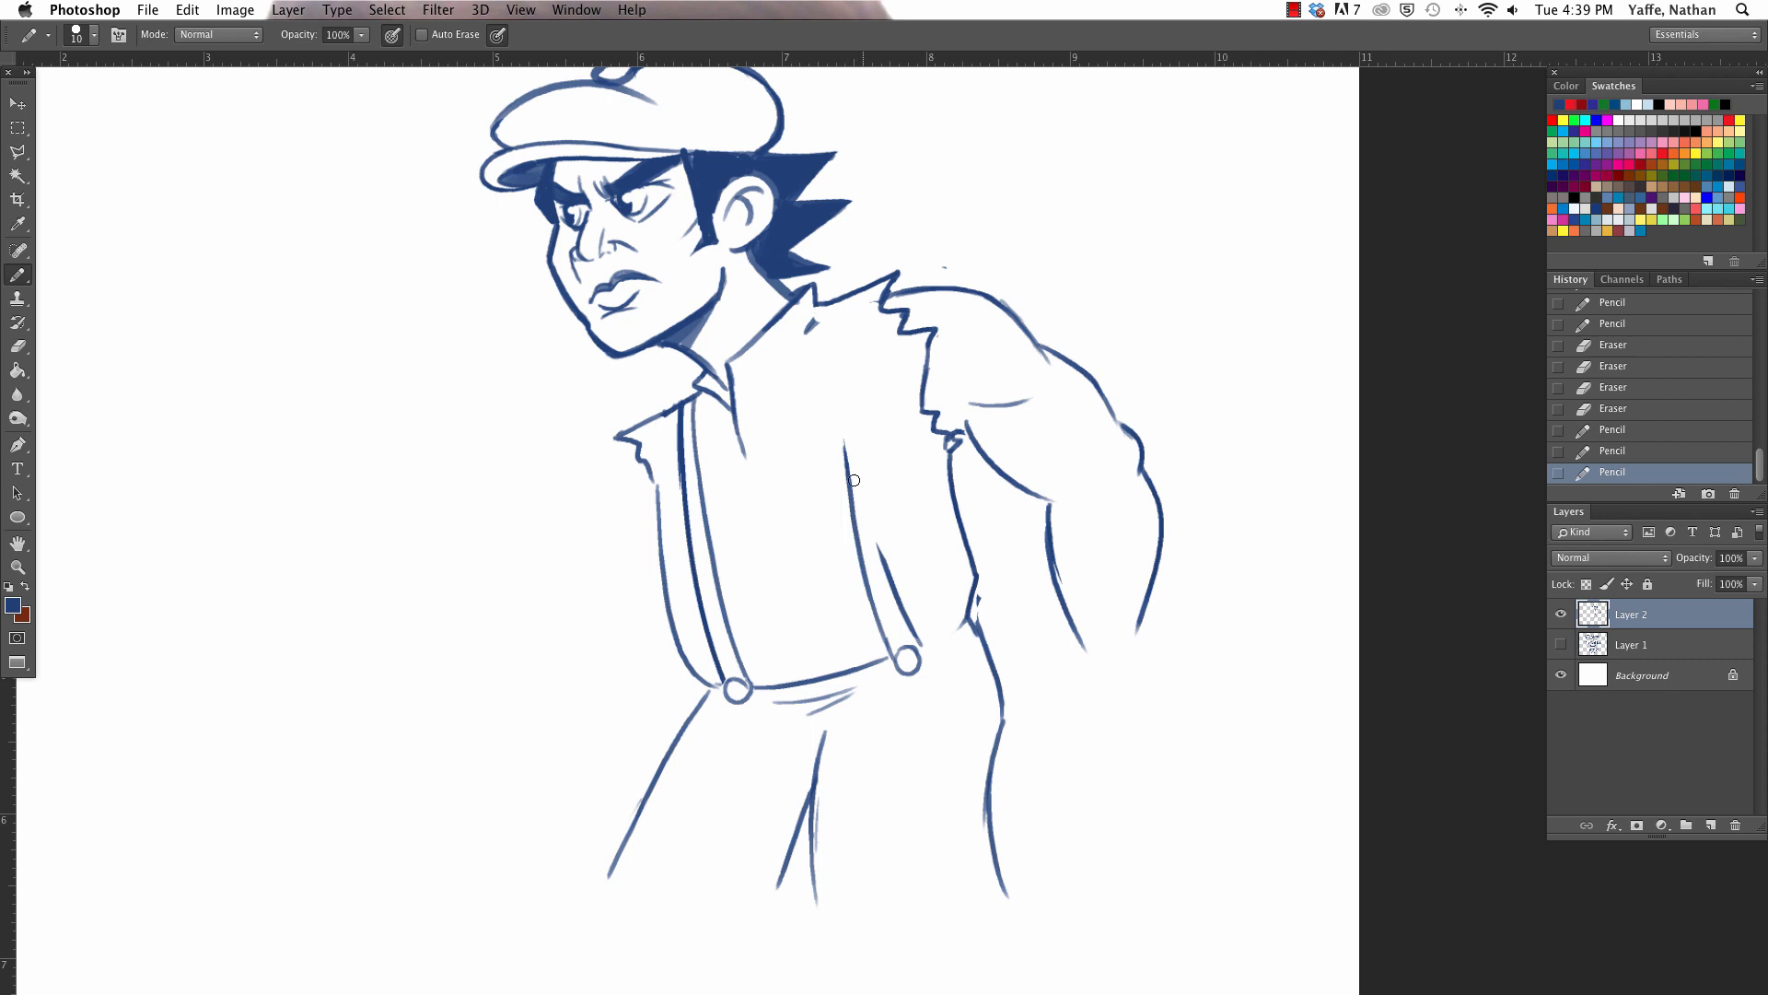
# - Redraw the near suspender's outer line from the shoulder to its button, erasing the leftover and misplaced strap lines
pyautogui.moveTo(847, 418); pyautogui.dragTo(879, 567)
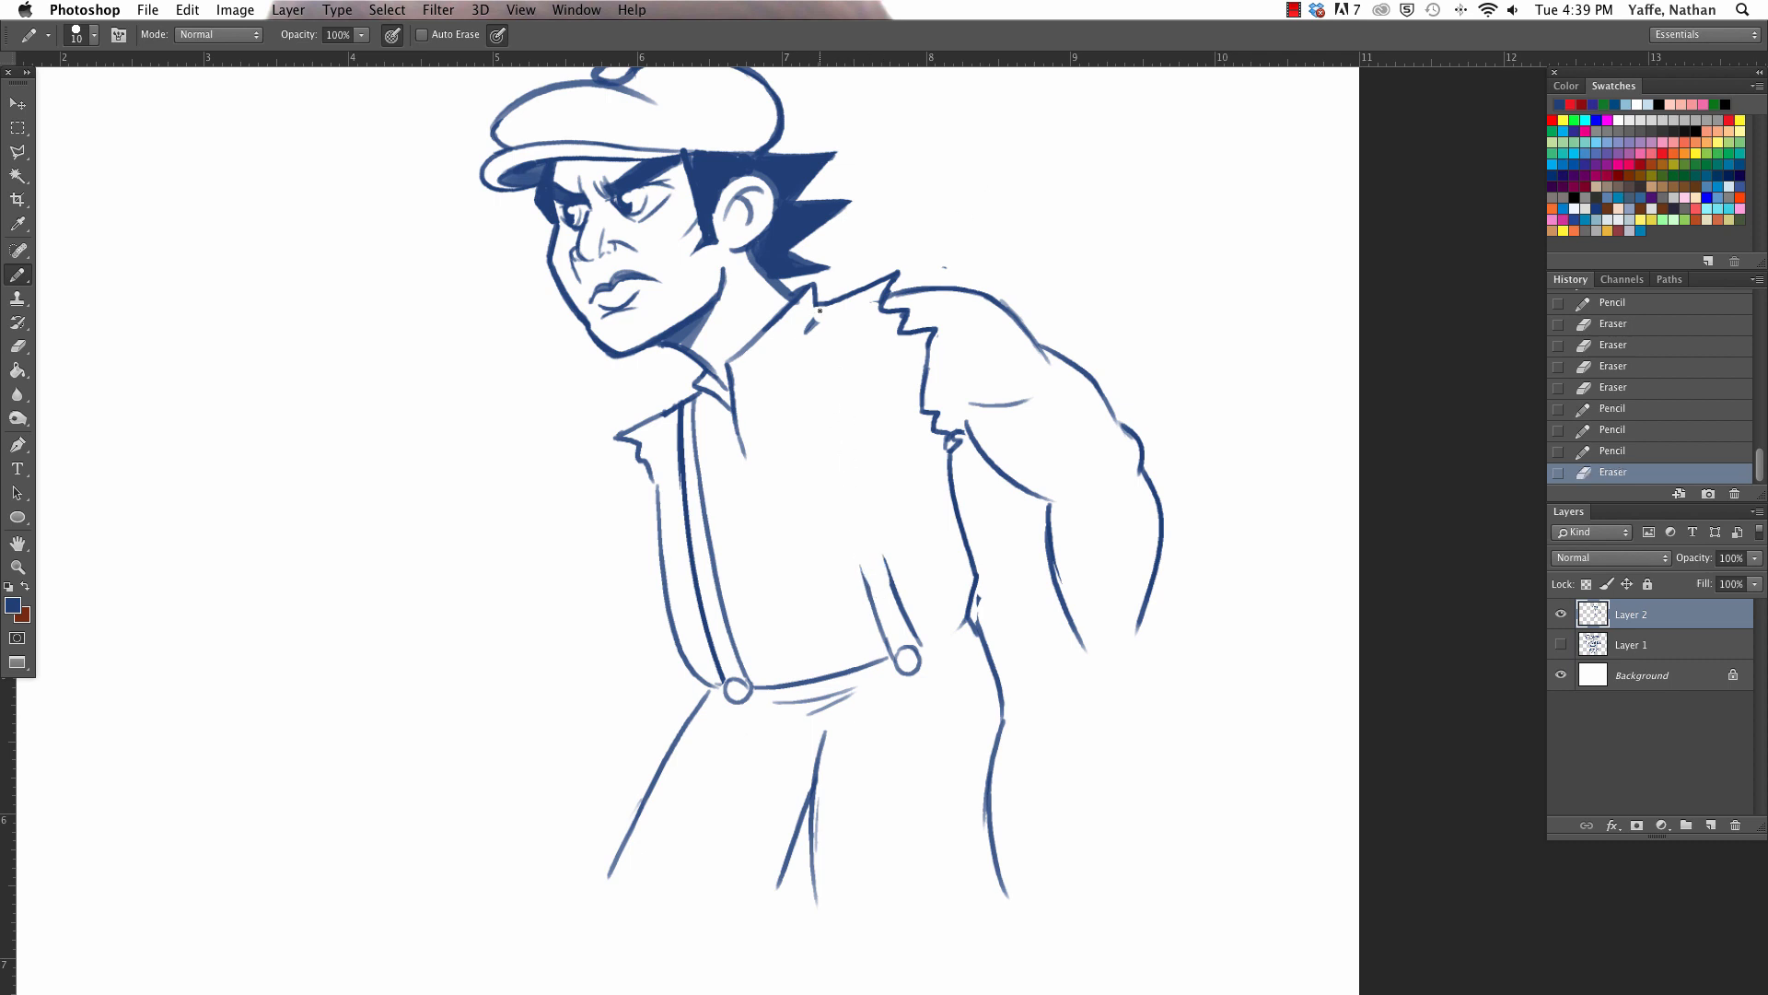
pyautogui.moveTo(817, 300); pyautogui.dragTo(864, 549)
pyautogui.moveTo(834, 311)
pyautogui.mouseDown()
pyautogui.moveTo(848, 437)
pyautogui.moveTo(911, 643)
pyautogui.mouseUp()
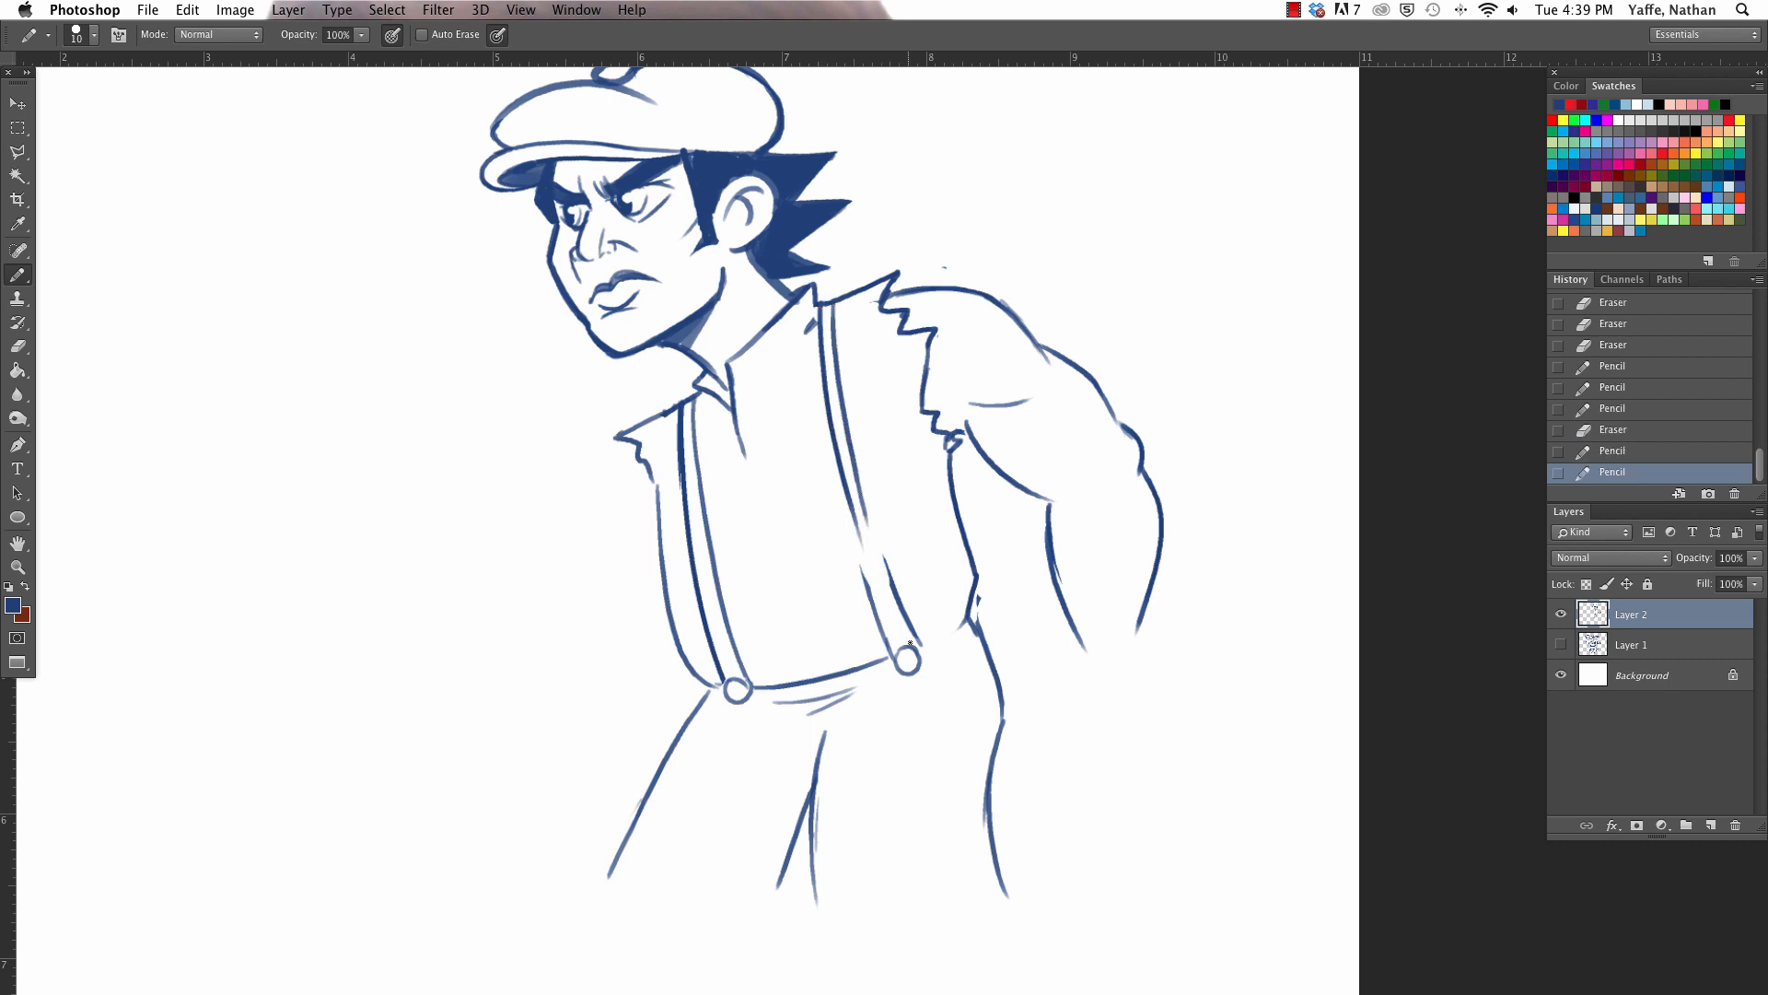
pyautogui.moveTo(858, 481); pyautogui.dragTo(885, 578)
pyautogui.moveTo(823, 332); pyautogui.dragTo(845, 507)
pyautogui.moveTo(838, 442); pyautogui.dragTo(861, 551)
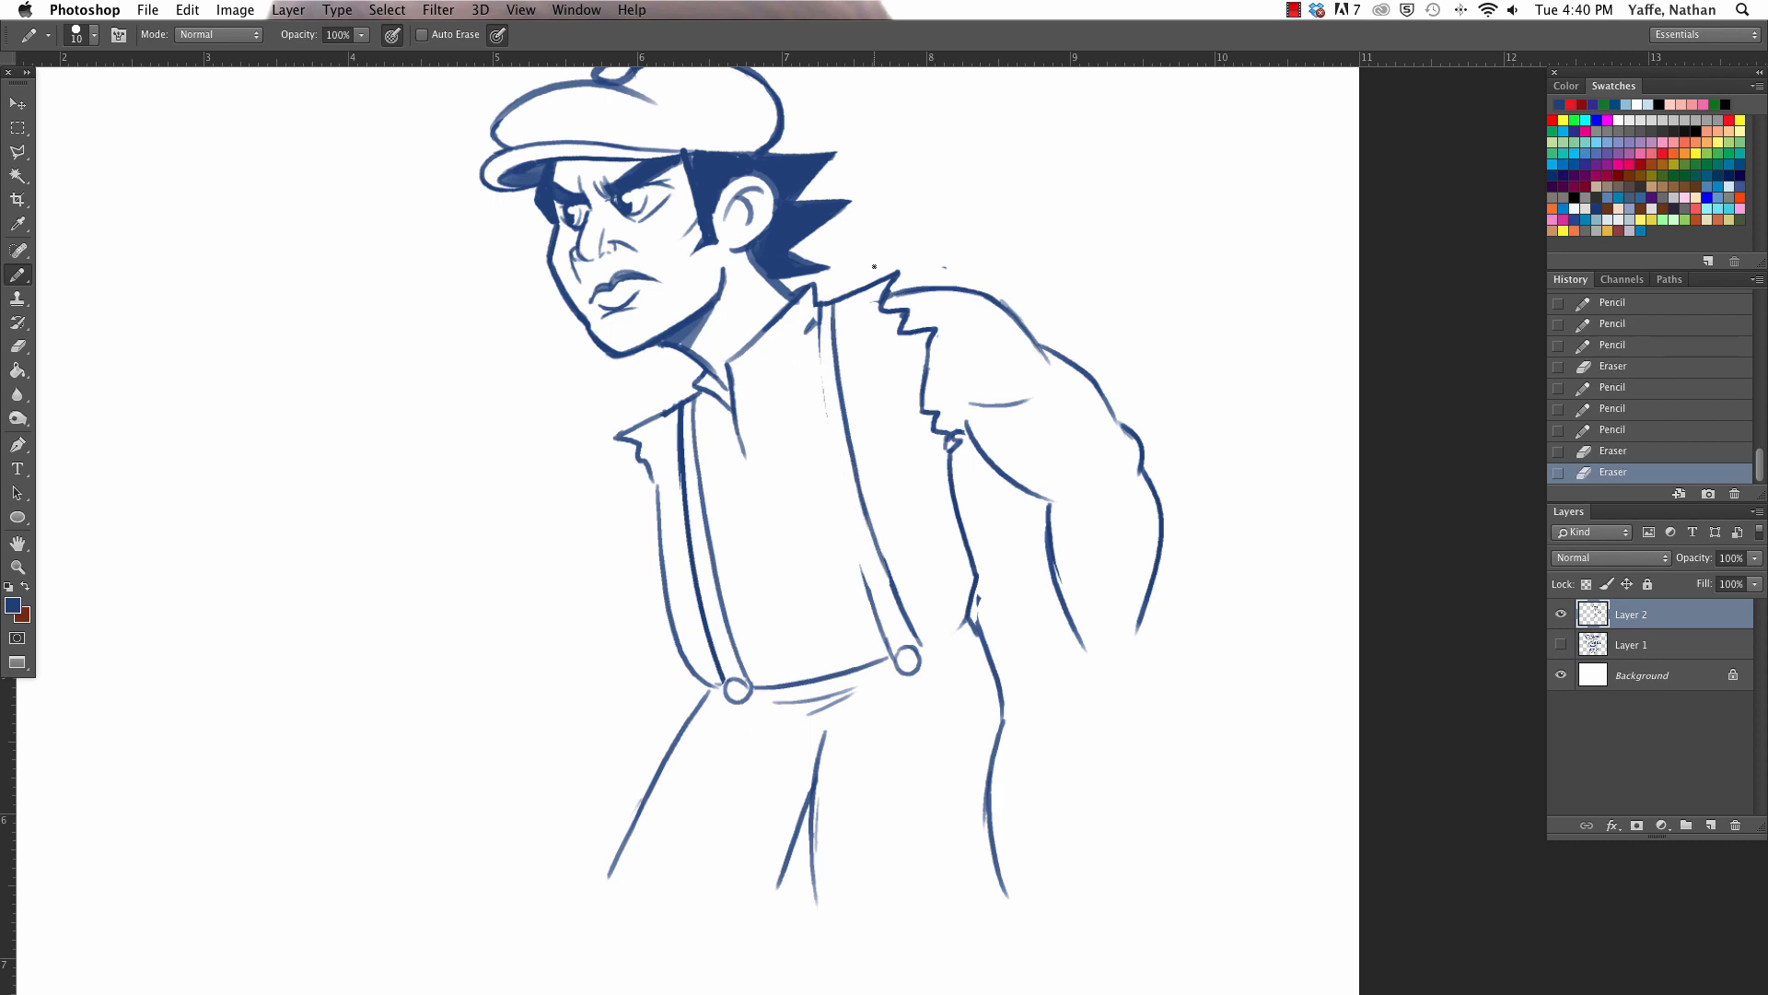
pyautogui.moveTo(817, 314); pyautogui.dragTo(863, 601)
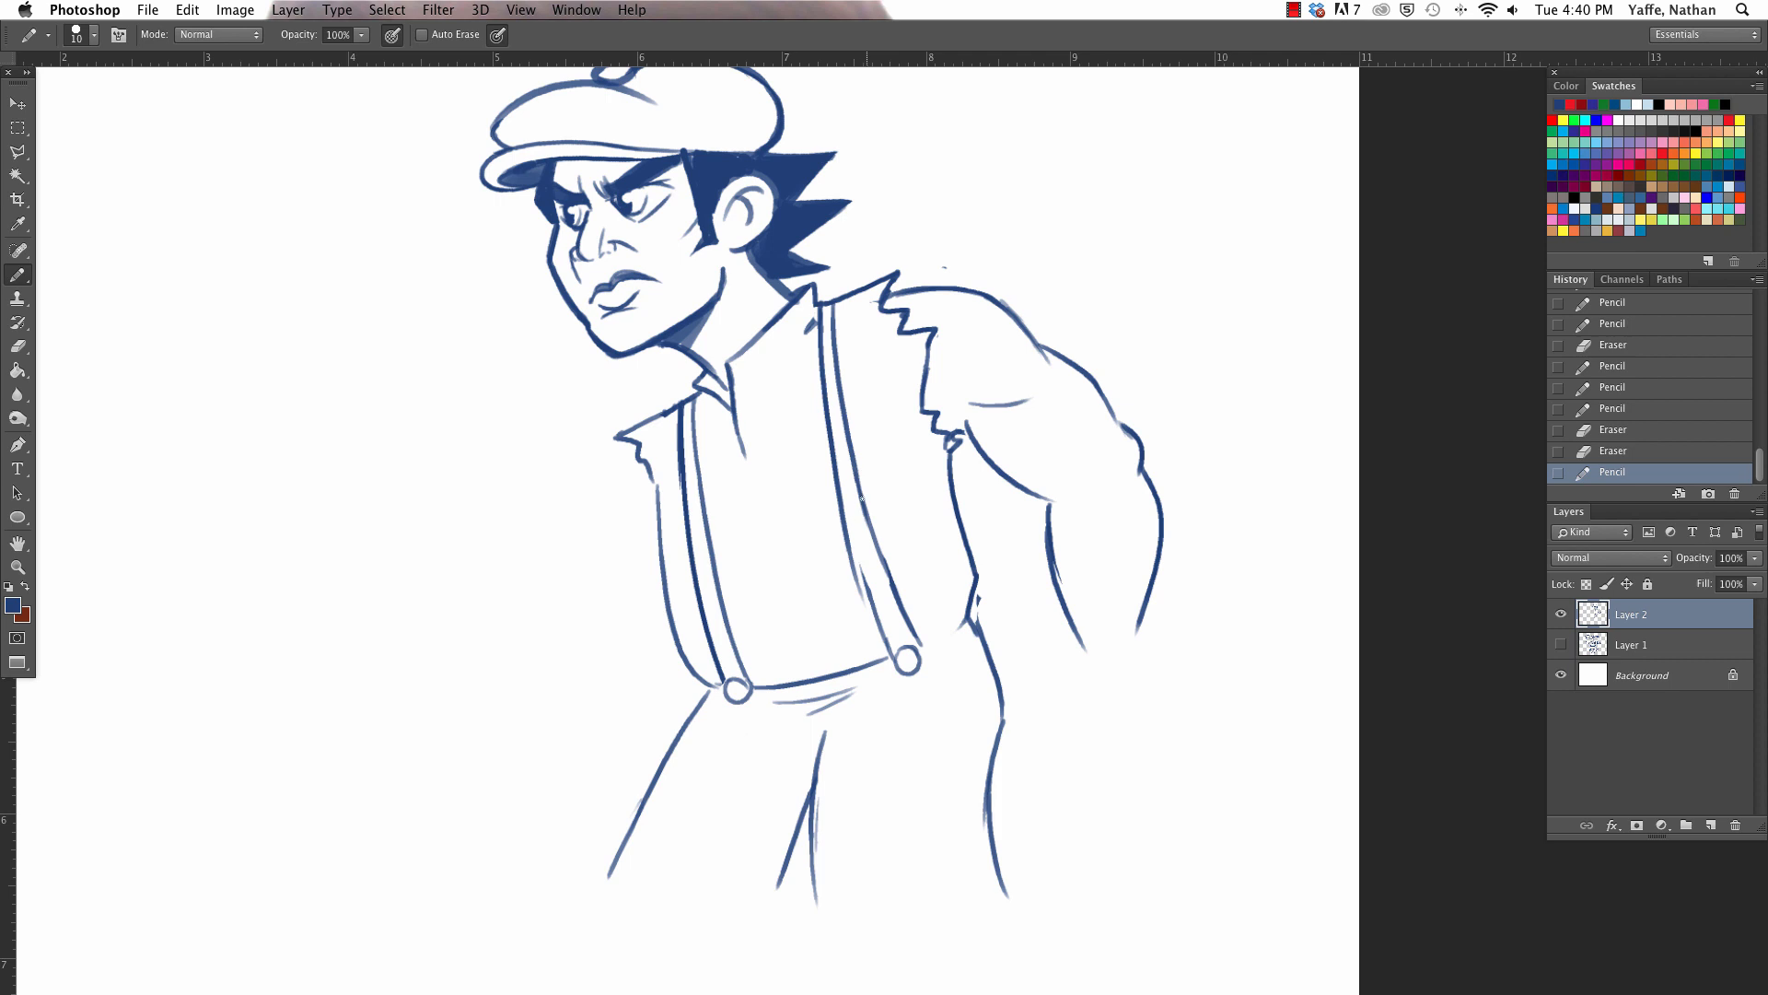
pyautogui.press('super+z')
pyautogui.moveTo(819, 310); pyautogui.dragTo(863, 553)
pyautogui.press('super+z')
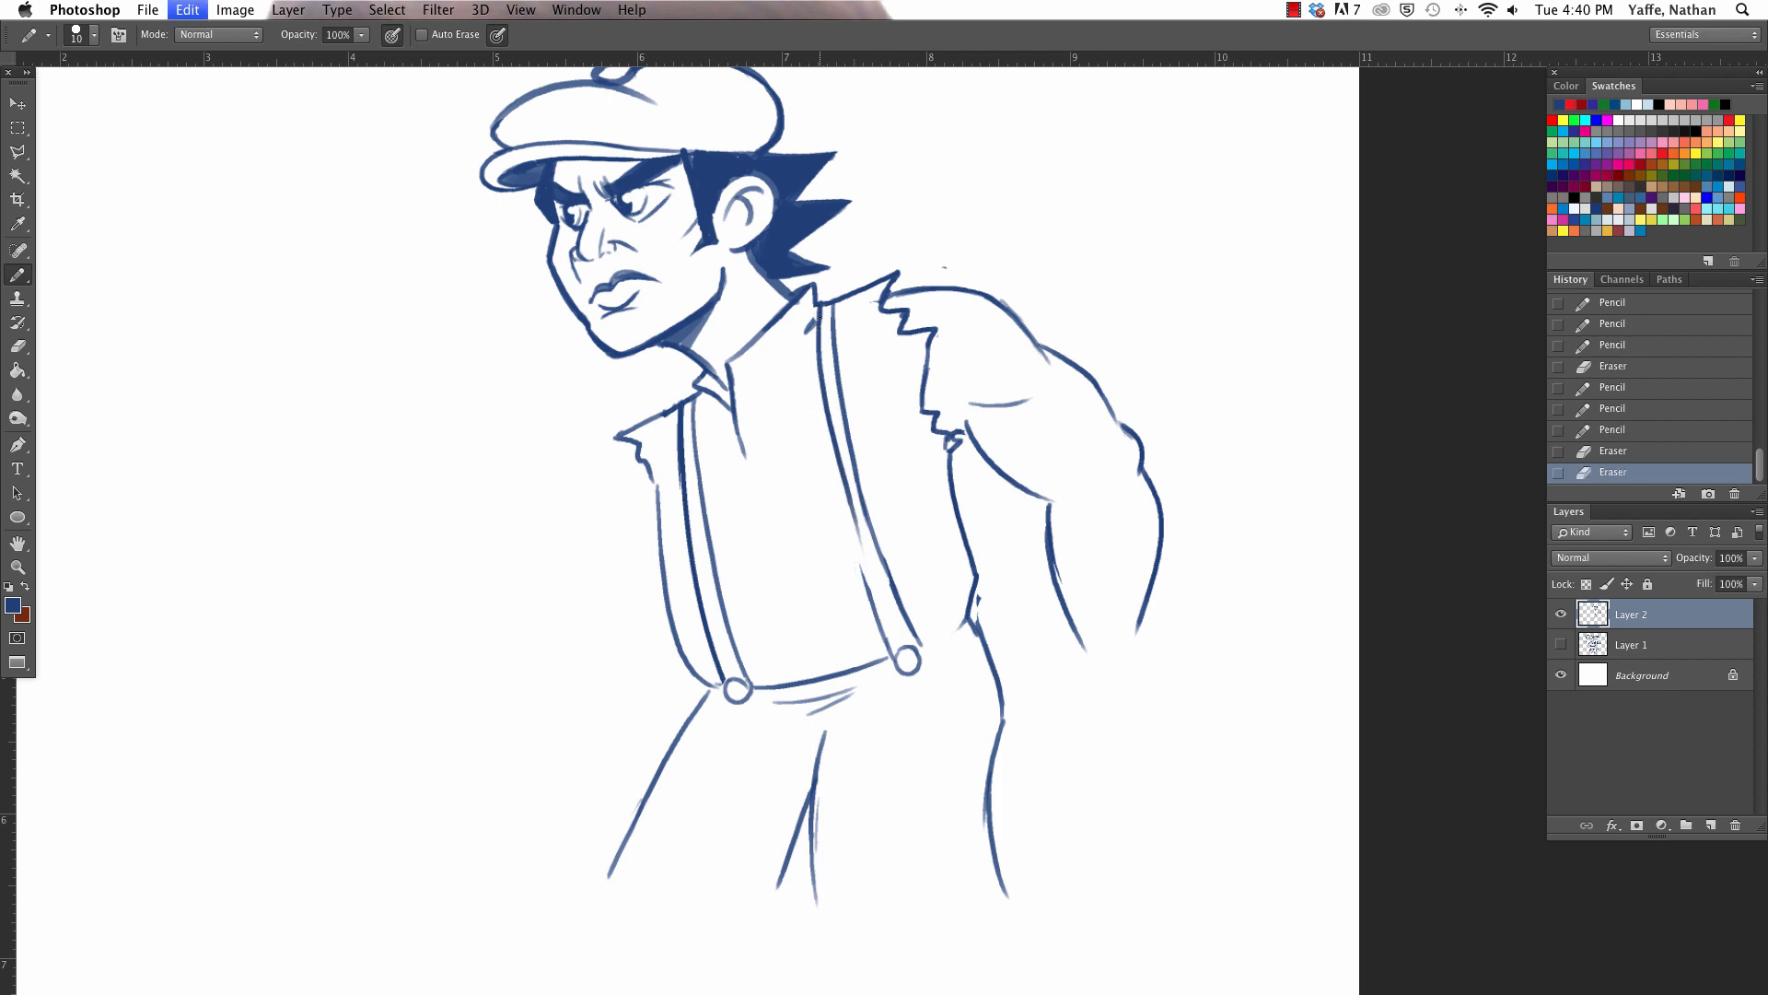
# - Draw the near suspender's inner line from the shoulder to its button and erase stray marks around the shoulder
pyautogui.moveTo(818, 308); pyautogui.dragTo(875, 604)
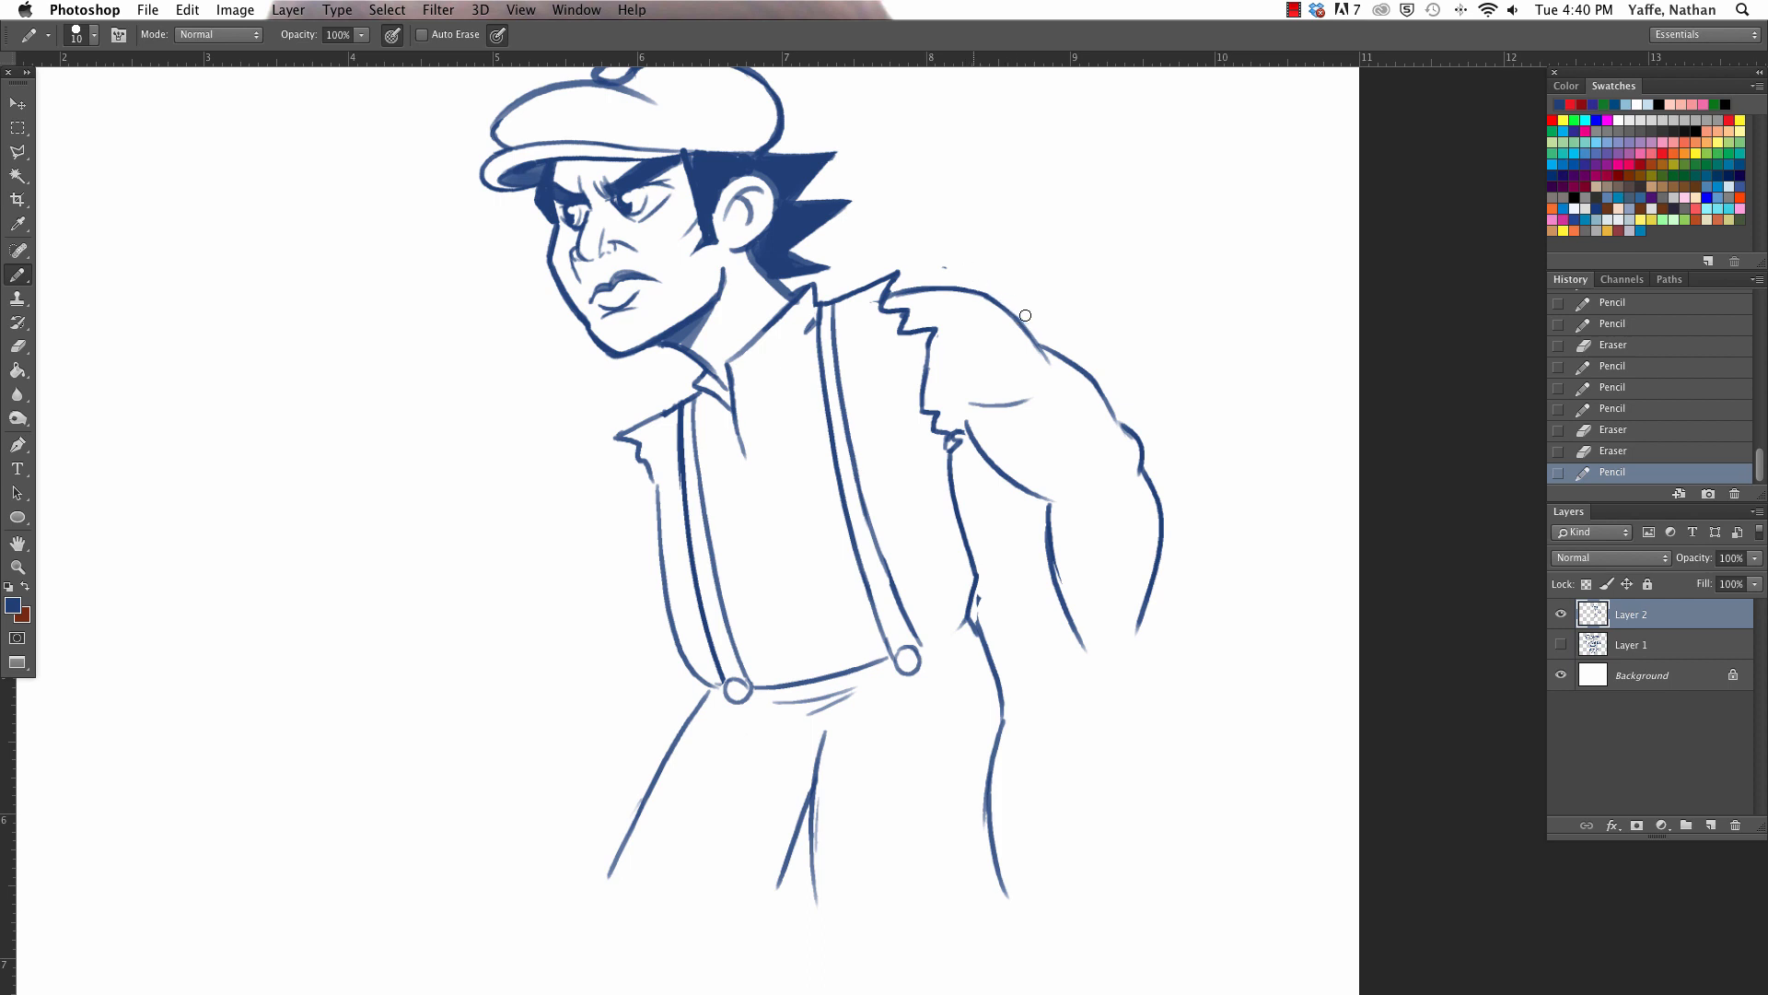
pyautogui.moveTo(939, 256); pyautogui.dragTo(937, 265)
pyautogui.moveTo(858, 314); pyautogui.dragTo(854, 317)
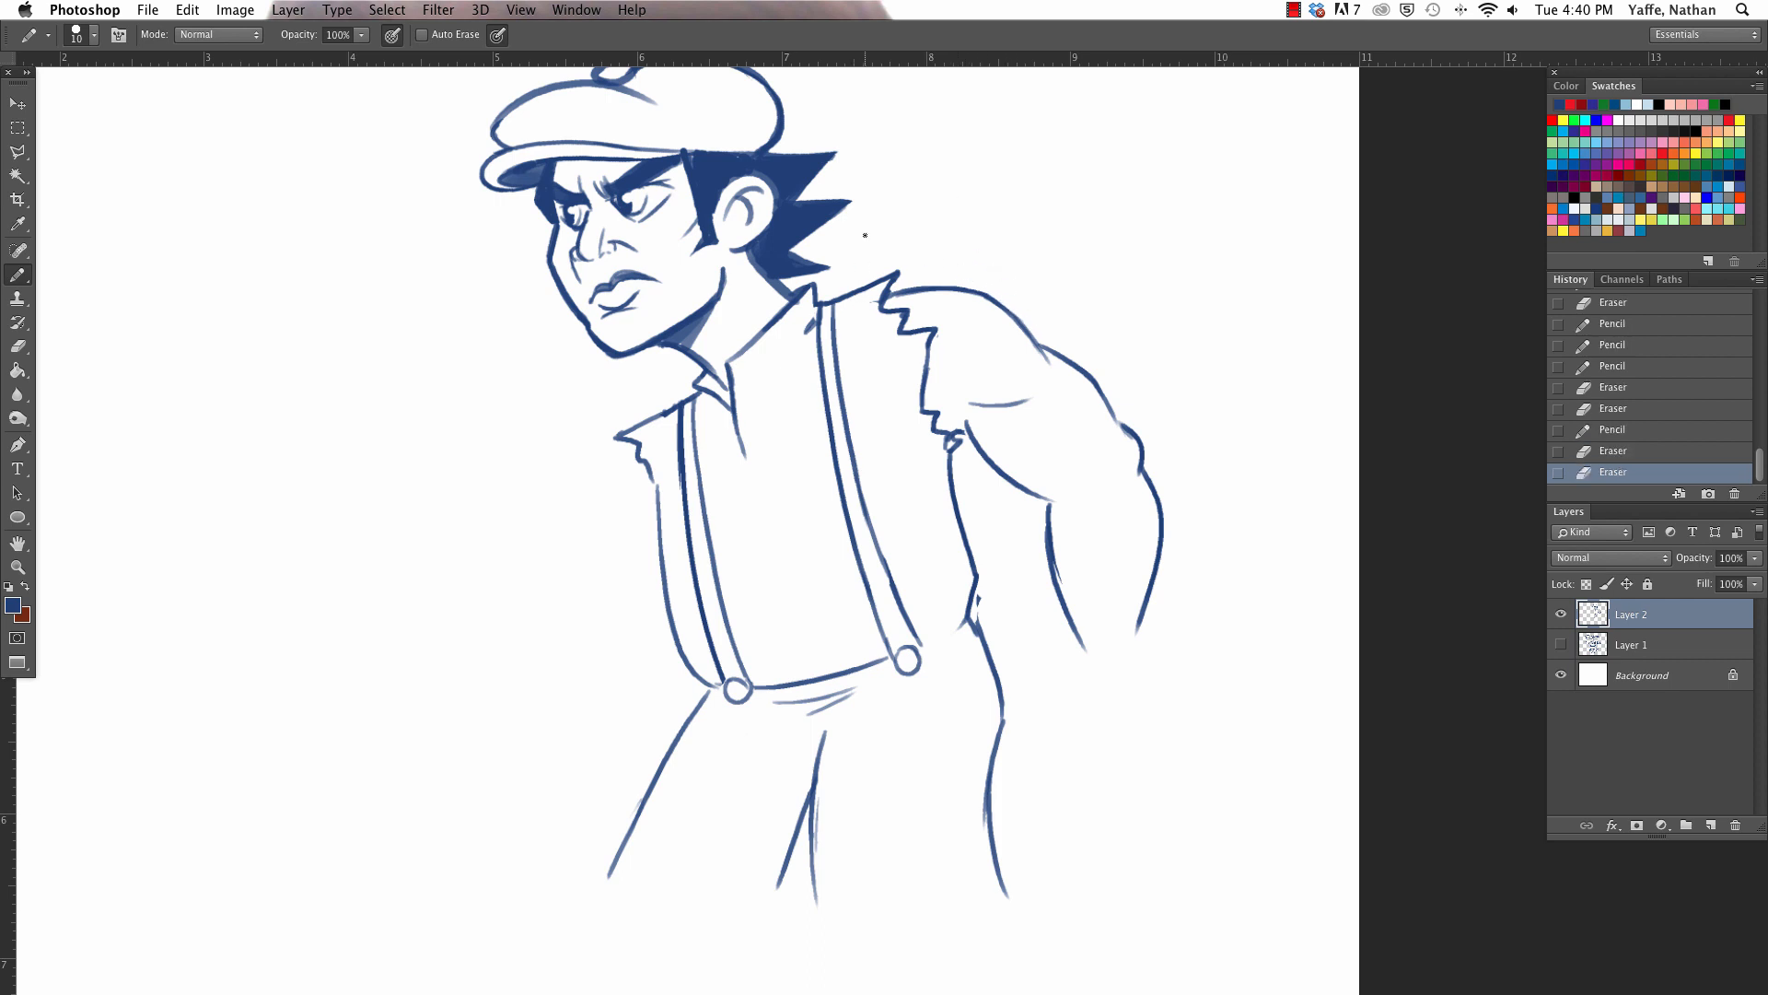
# - Draw ragged, torn hems along the bottoms of both trouser legs, erasing the excess of the far leg's hem
pyautogui.scroll(-5, 865, 236)
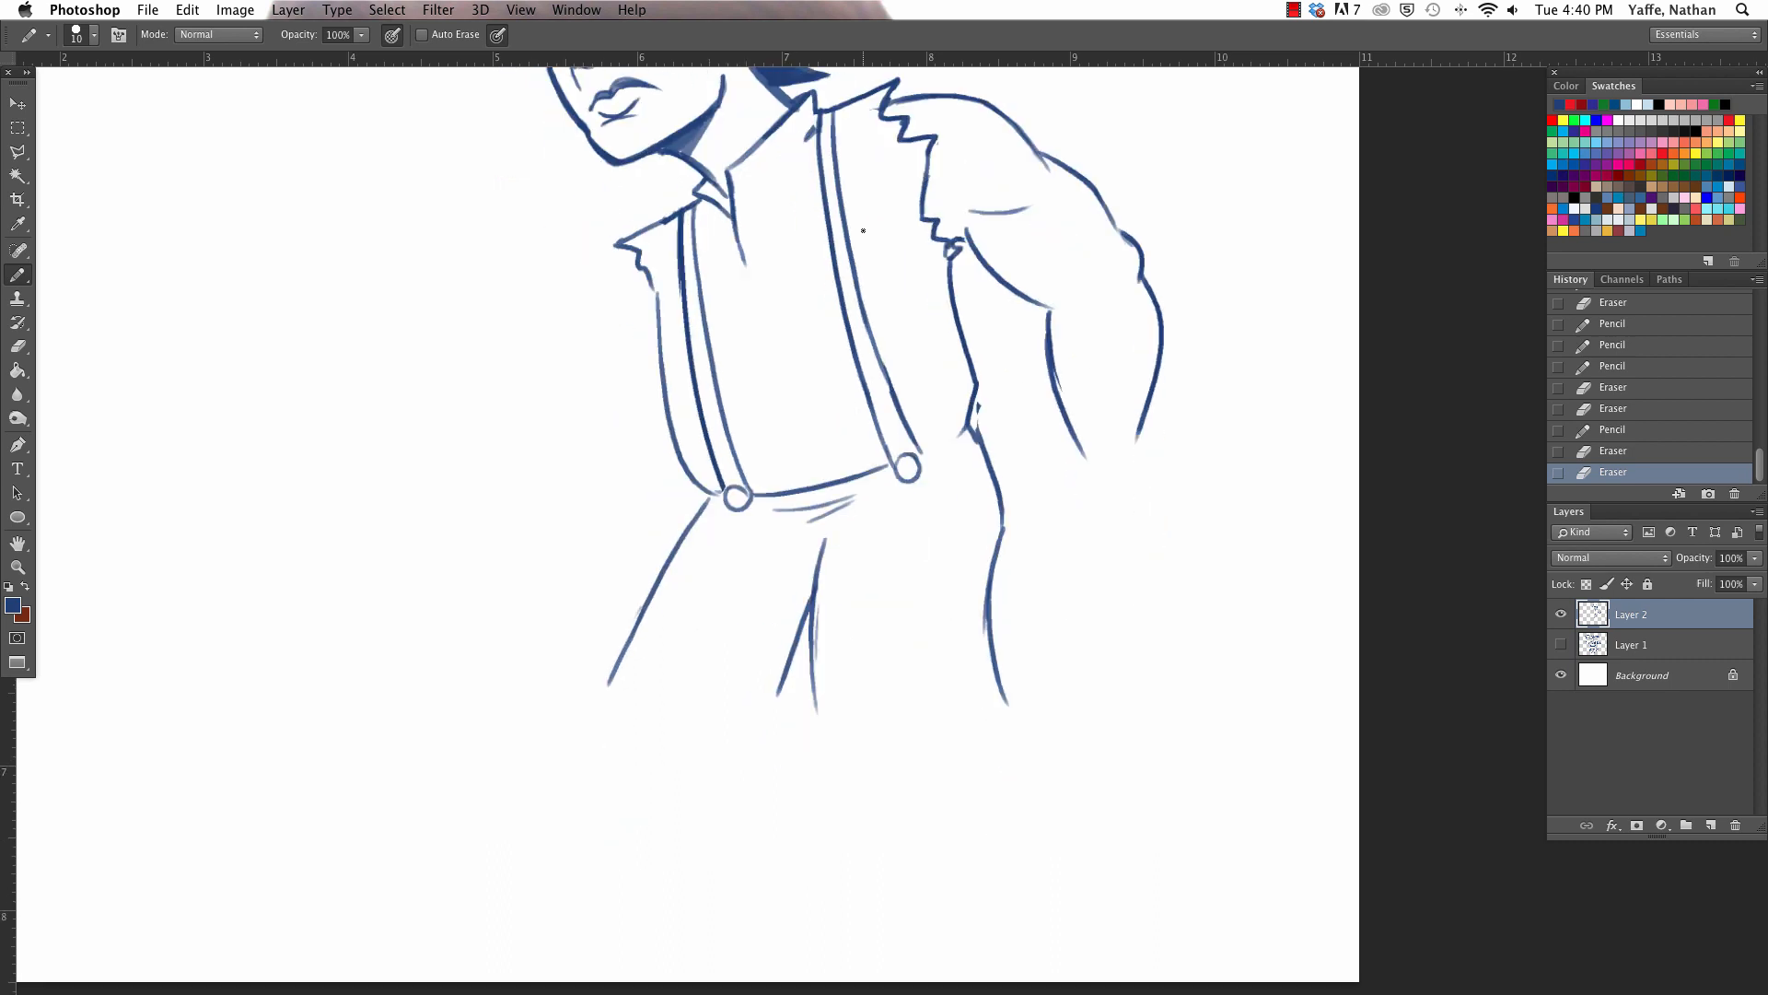
pyautogui.moveTo(603, 691)
pyautogui.mouseDown()
pyautogui.moveTo(585, 733)
pyautogui.moveTo(621, 724)
pyautogui.mouseUp()
pyautogui.moveTo(620, 724); pyautogui.dragTo(655, 752)
pyautogui.moveTo(784, 670)
pyautogui.mouseDown()
pyautogui.moveTo(773, 739)
pyautogui.moveTo(824, 757)
pyautogui.moveTo(861, 741)
pyautogui.mouseUp()
pyautogui.moveTo(865, 742)
pyautogui.mouseDown()
pyautogui.moveTo(966, 738)
pyautogui.moveTo(965, 696)
pyautogui.moveTo(987, 727)
pyautogui.moveTo(1001, 692)
pyautogui.mouseUp()
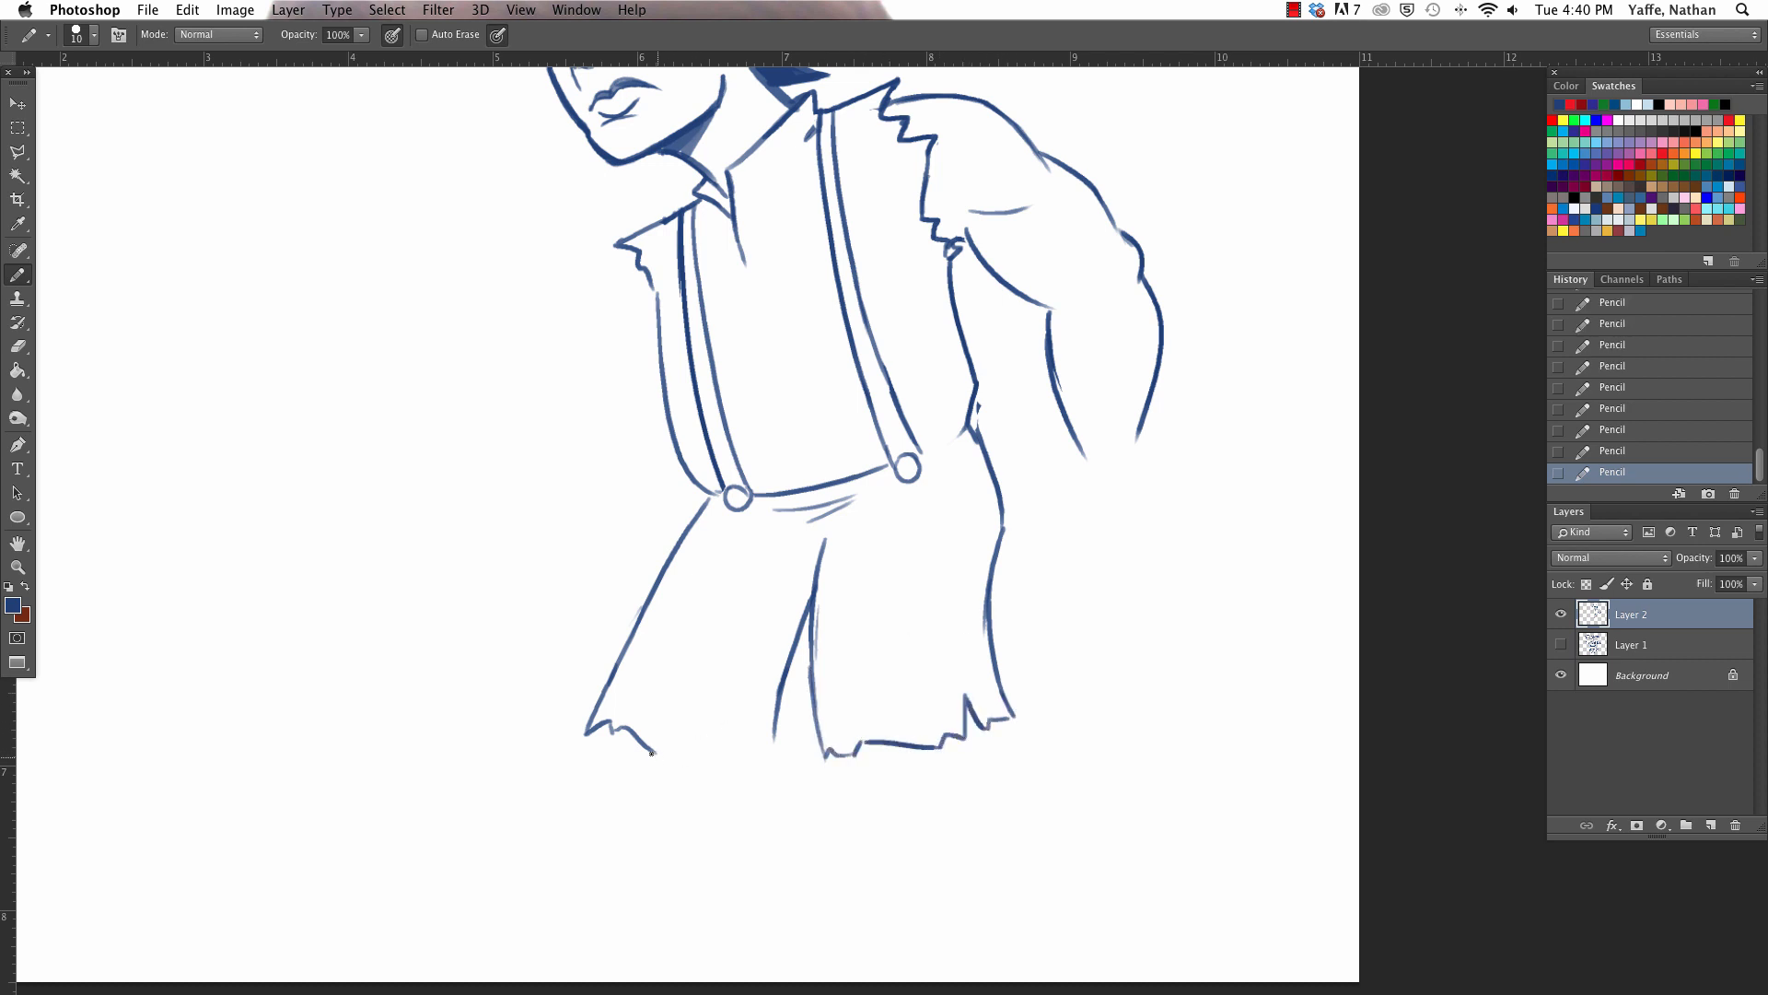
pyautogui.moveTo(651, 753)
pyautogui.mouseDown()
pyautogui.moveTo(771, 779)
pyautogui.moveTo(776, 723)
pyautogui.mouseUp()
pyautogui.moveTo(657, 751)
pyautogui.mouseDown()
pyautogui.moveTo(683, 773)
pyautogui.moveTo(684, 739)
pyautogui.moveTo(752, 765)
pyautogui.moveTo(655, 736)
pyautogui.mouseUp()
# - Extend the waistline from the near suspender button to the back and add wrapping lines across the near forearm
pyautogui.scroll(5, 676, 663)
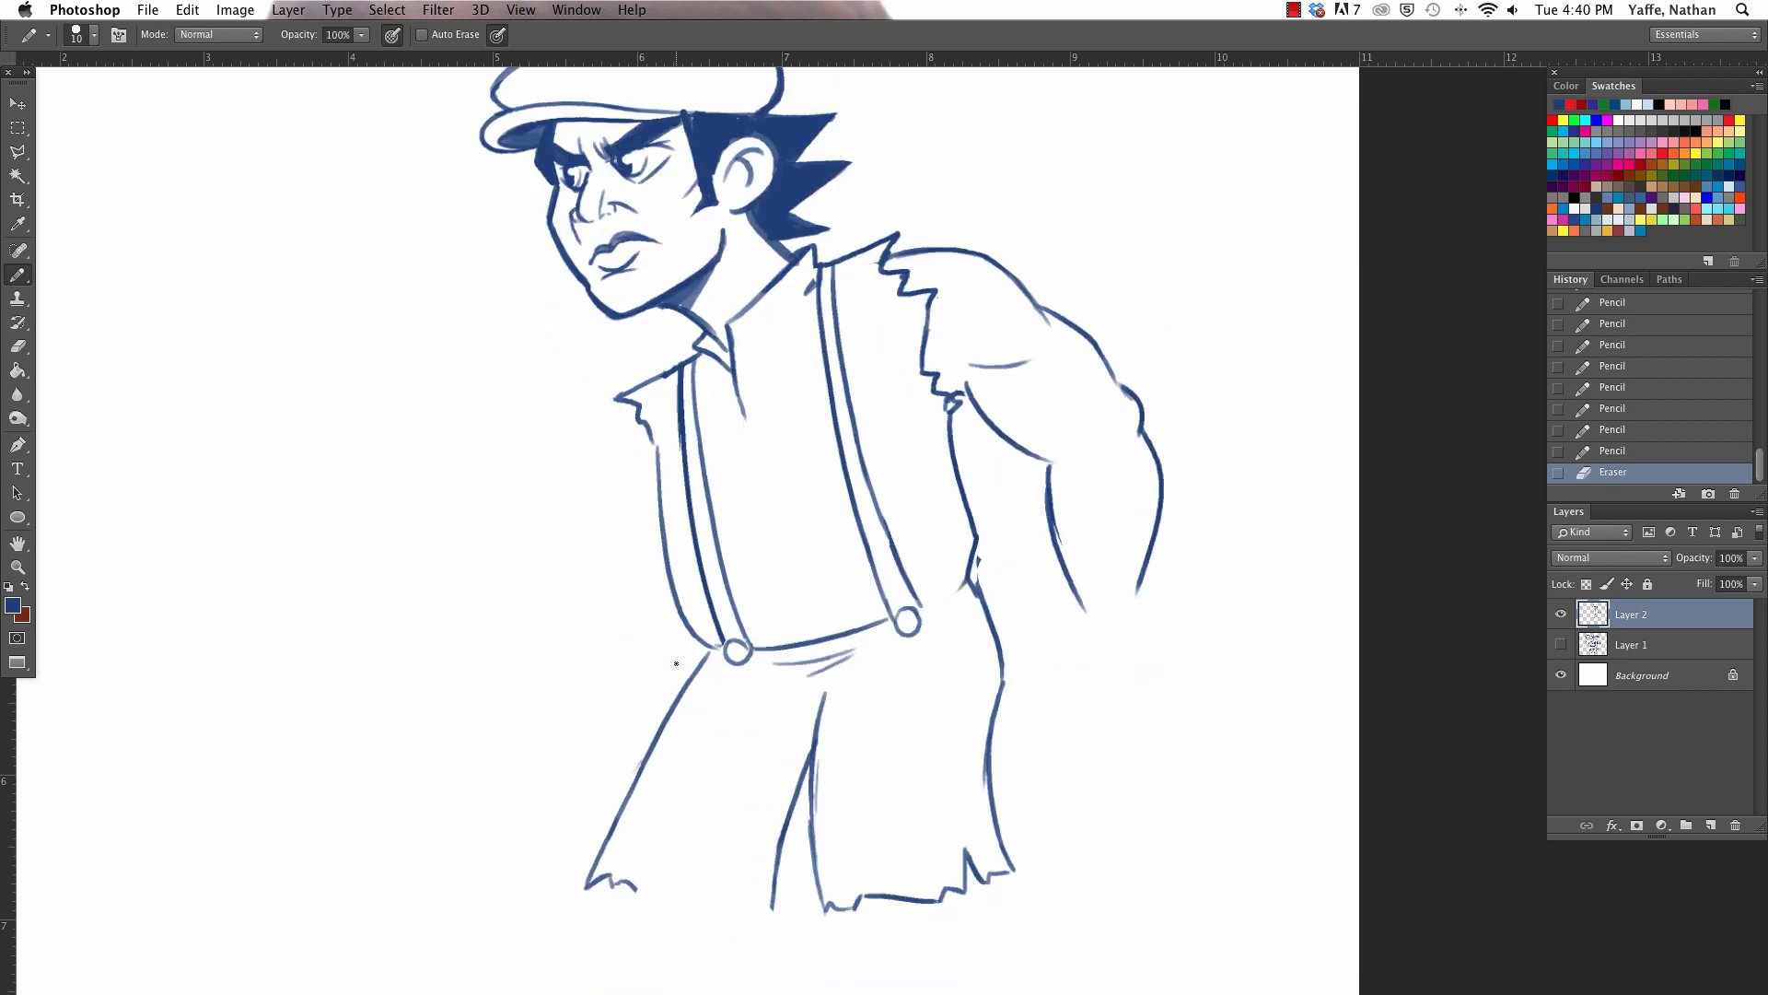
pyautogui.moveTo(923, 605); pyautogui.dragTo(970, 579)
pyautogui.moveTo(1059, 517); pyautogui.dragTo(1151, 497)
pyautogui.moveTo(1069, 557)
pyautogui.mouseDown()
pyautogui.moveTo(1147, 522)
pyautogui.moveTo(1127, 607)
pyautogui.mouseUp()
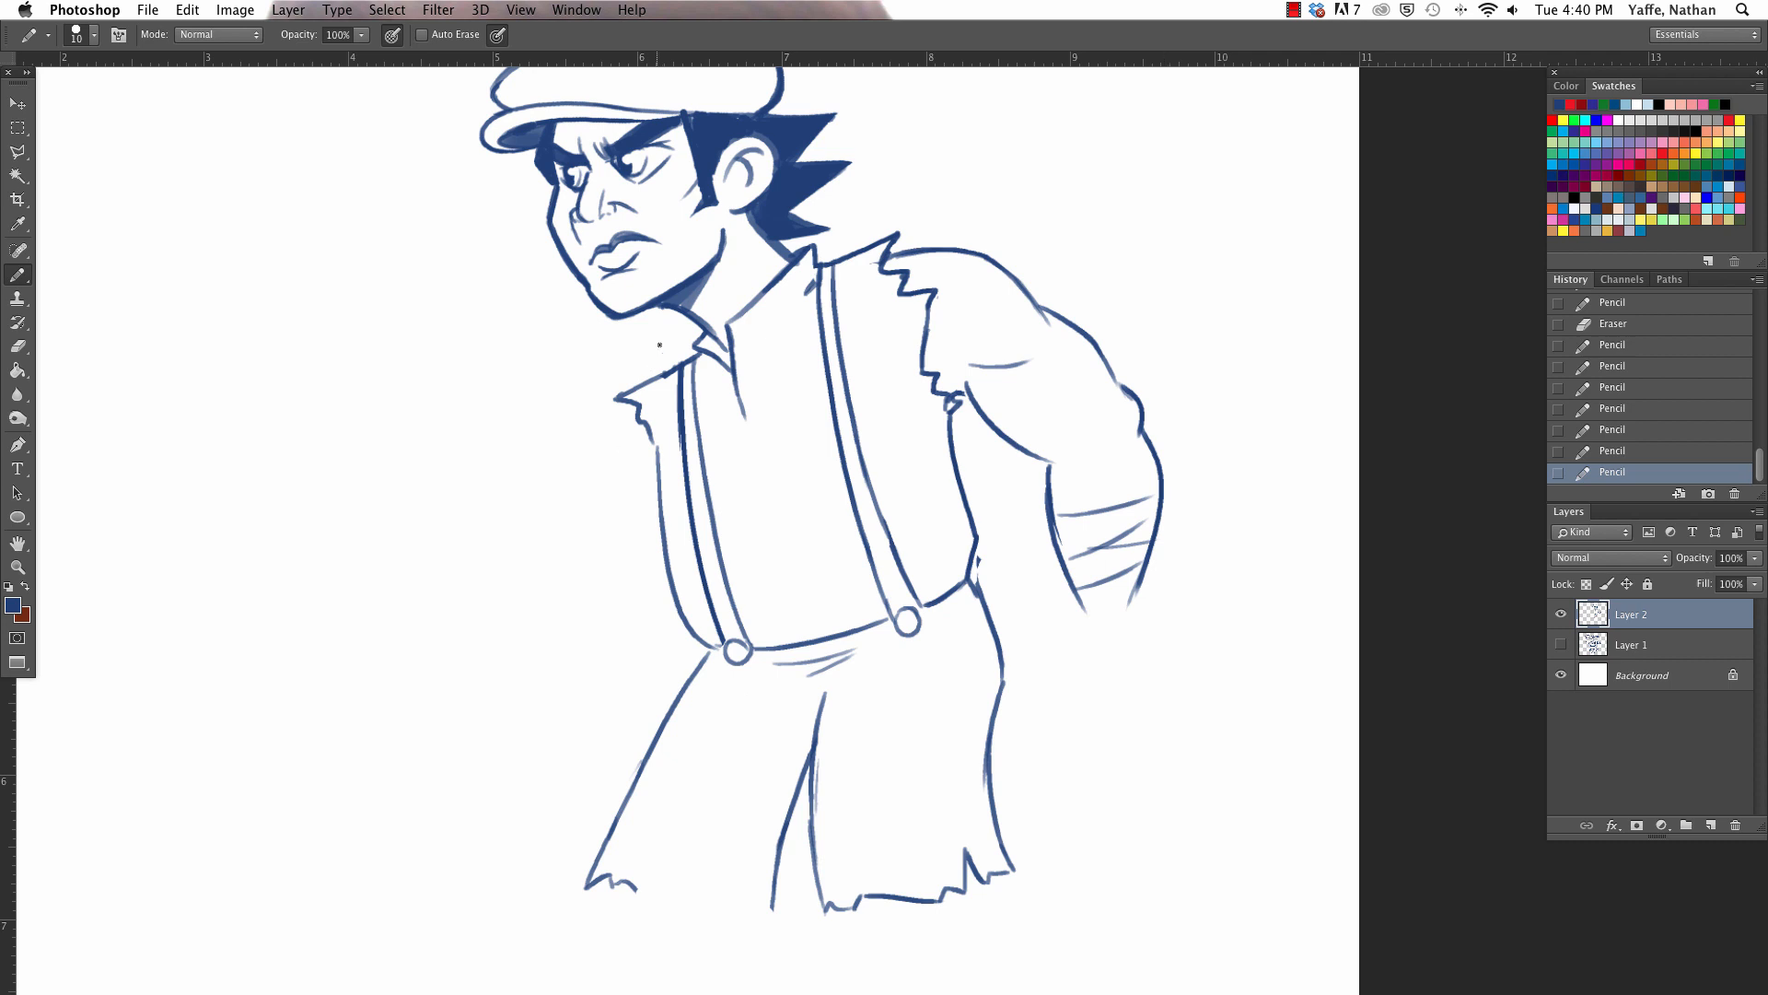
# - Try to sketch the far arm bent upward at the elbow, with upper arm and forearm contours and a muscle line
pyautogui.moveTo(677, 365); pyautogui.dragTo(576, 458)
pyautogui.moveTo(413, 389); pyautogui.dragTo(448, 547)
pyautogui.moveTo(451, 367); pyautogui.dragTo(556, 545)
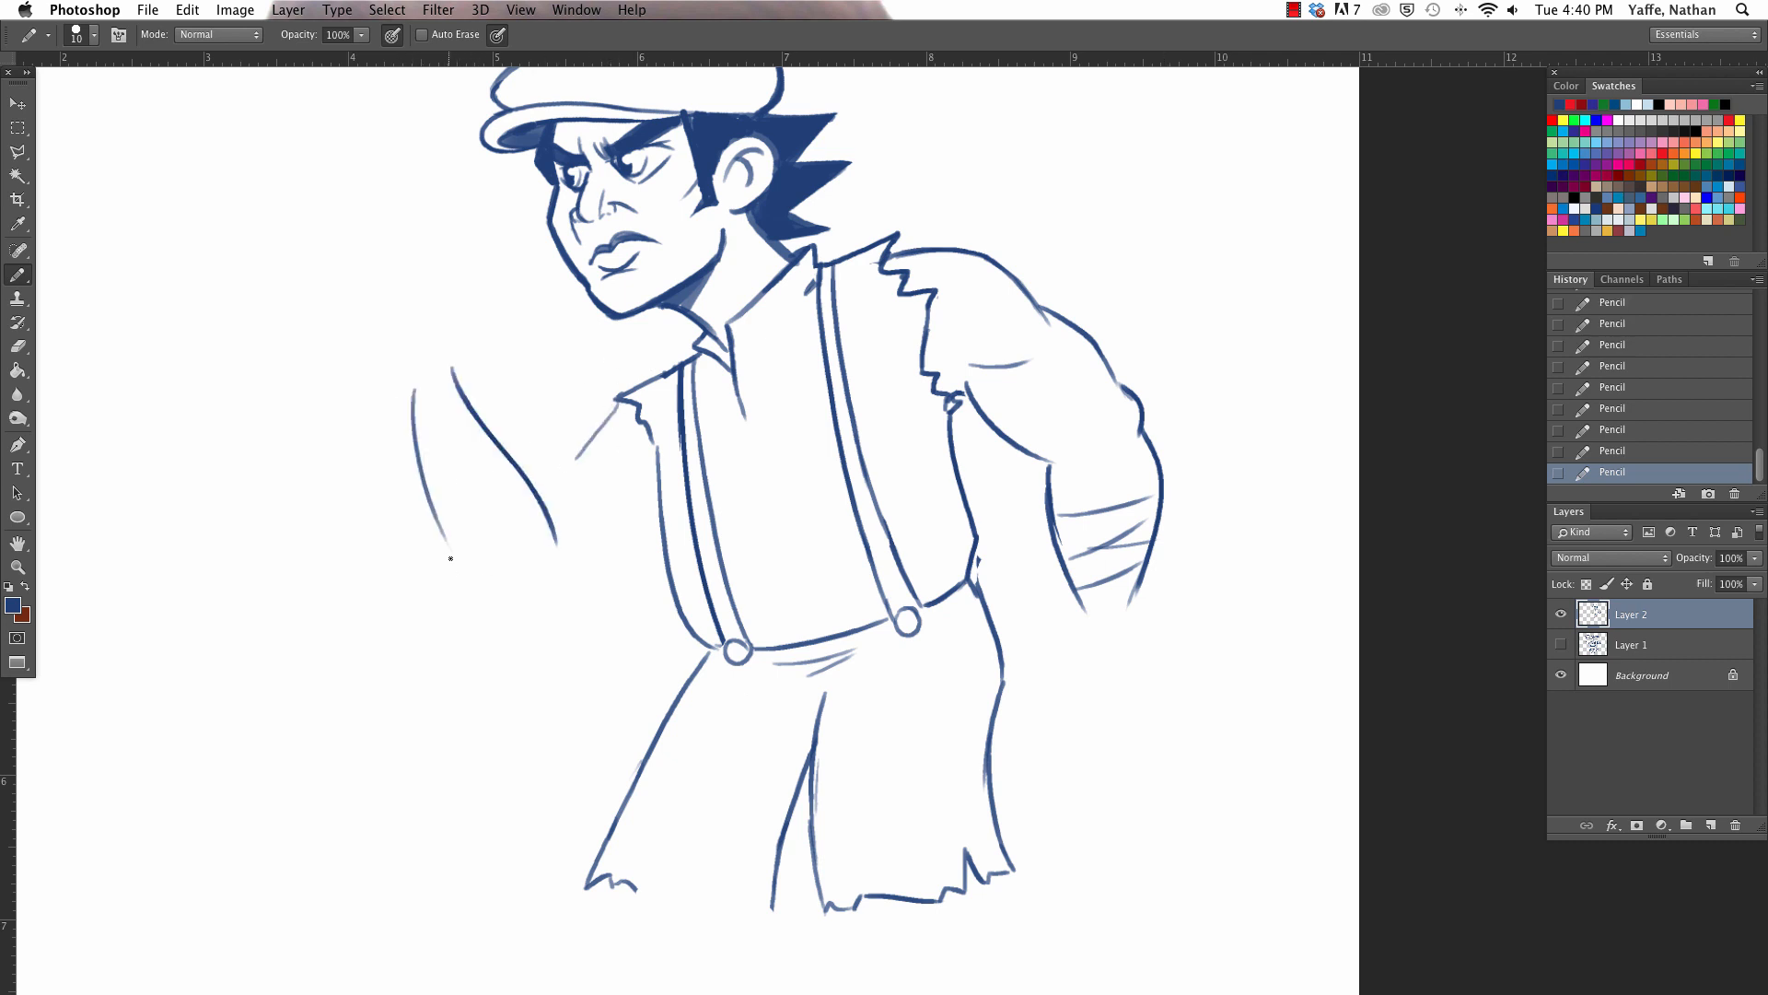
pyautogui.moveTo(447, 545)
pyautogui.mouseDown()
pyautogui.moveTo(518, 614)
pyautogui.moveTo(552, 606)
pyautogui.mouseUp()
pyautogui.moveTo(546, 505); pyautogui.dragTo(608, 442)
pyautogui.moveTo(565, 601); pyautogui.dragTo(660, 521)
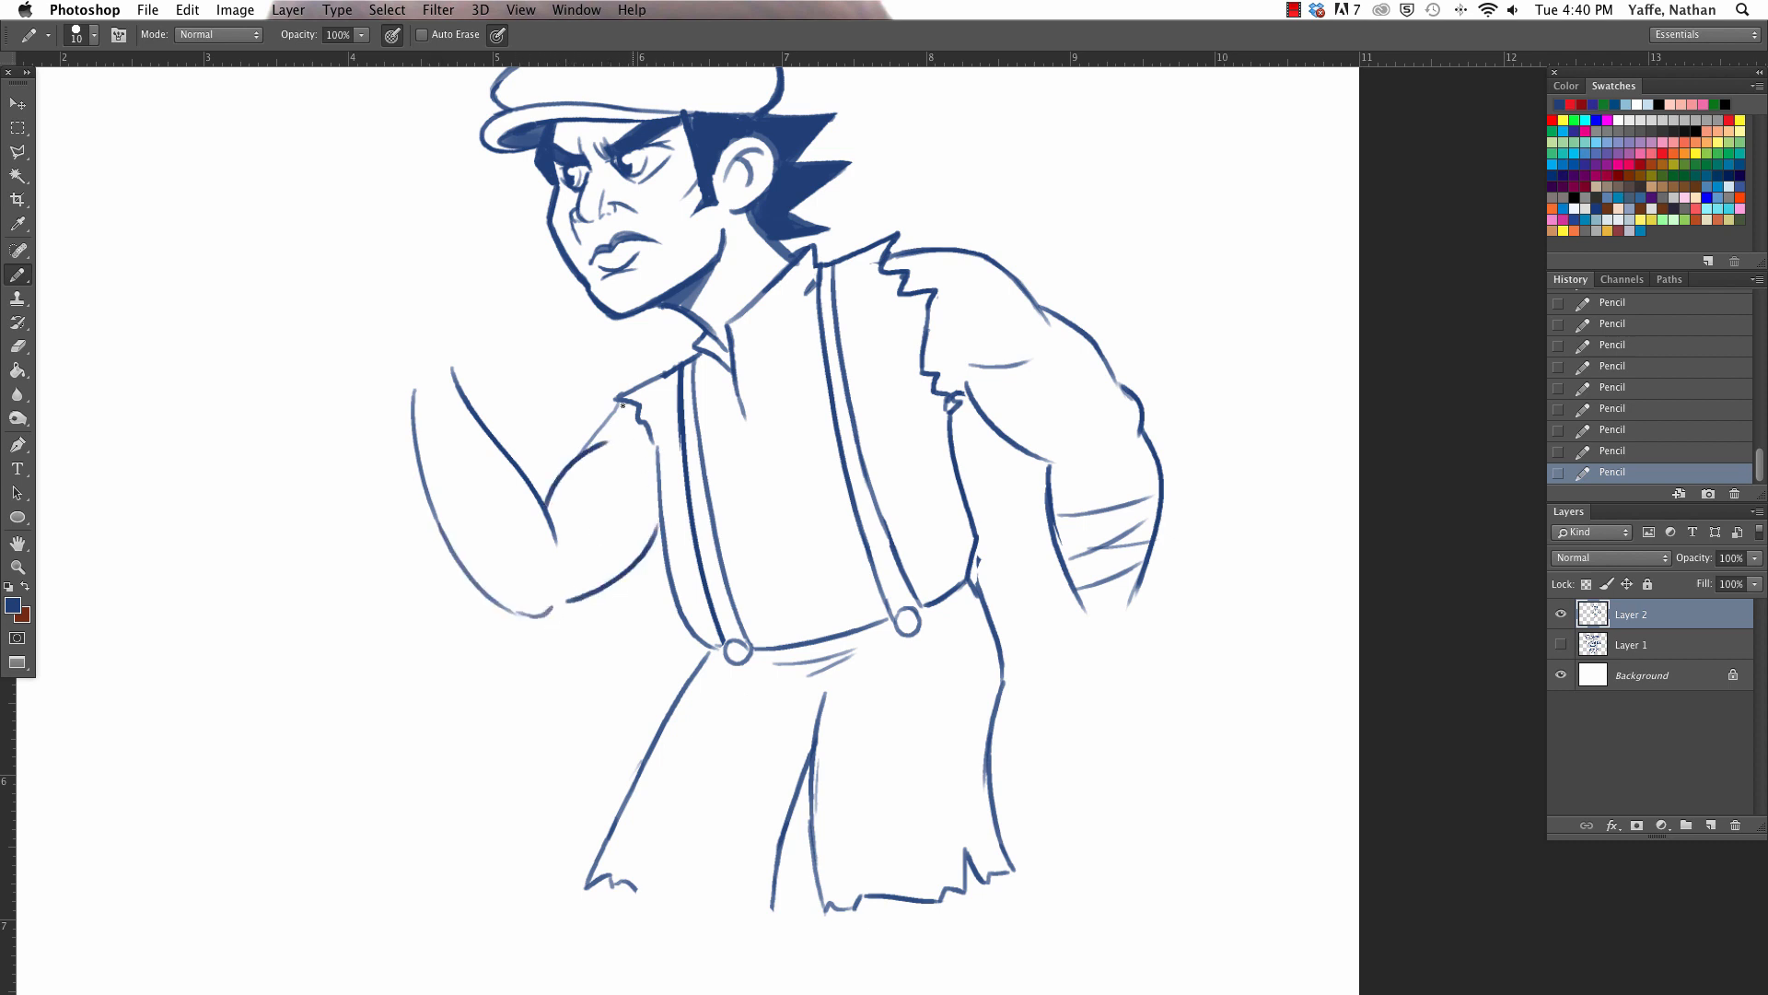
pyautogui.moveTo(607, 446)
pyautogui.mouseDown()
pyautogui.moveTo(636, 396)
pyautogui.moveTo(592, 411)
pyautogui.mouseUp()
pyautogui.moveTo(590, 539); pyautogui.dragTo(621, 515)
# - Try several hand contours at the raised far wrist, and erase the whole bent arm
pyautogui.moveTo(413, 399); pyautogui.dragTo(352, 339)
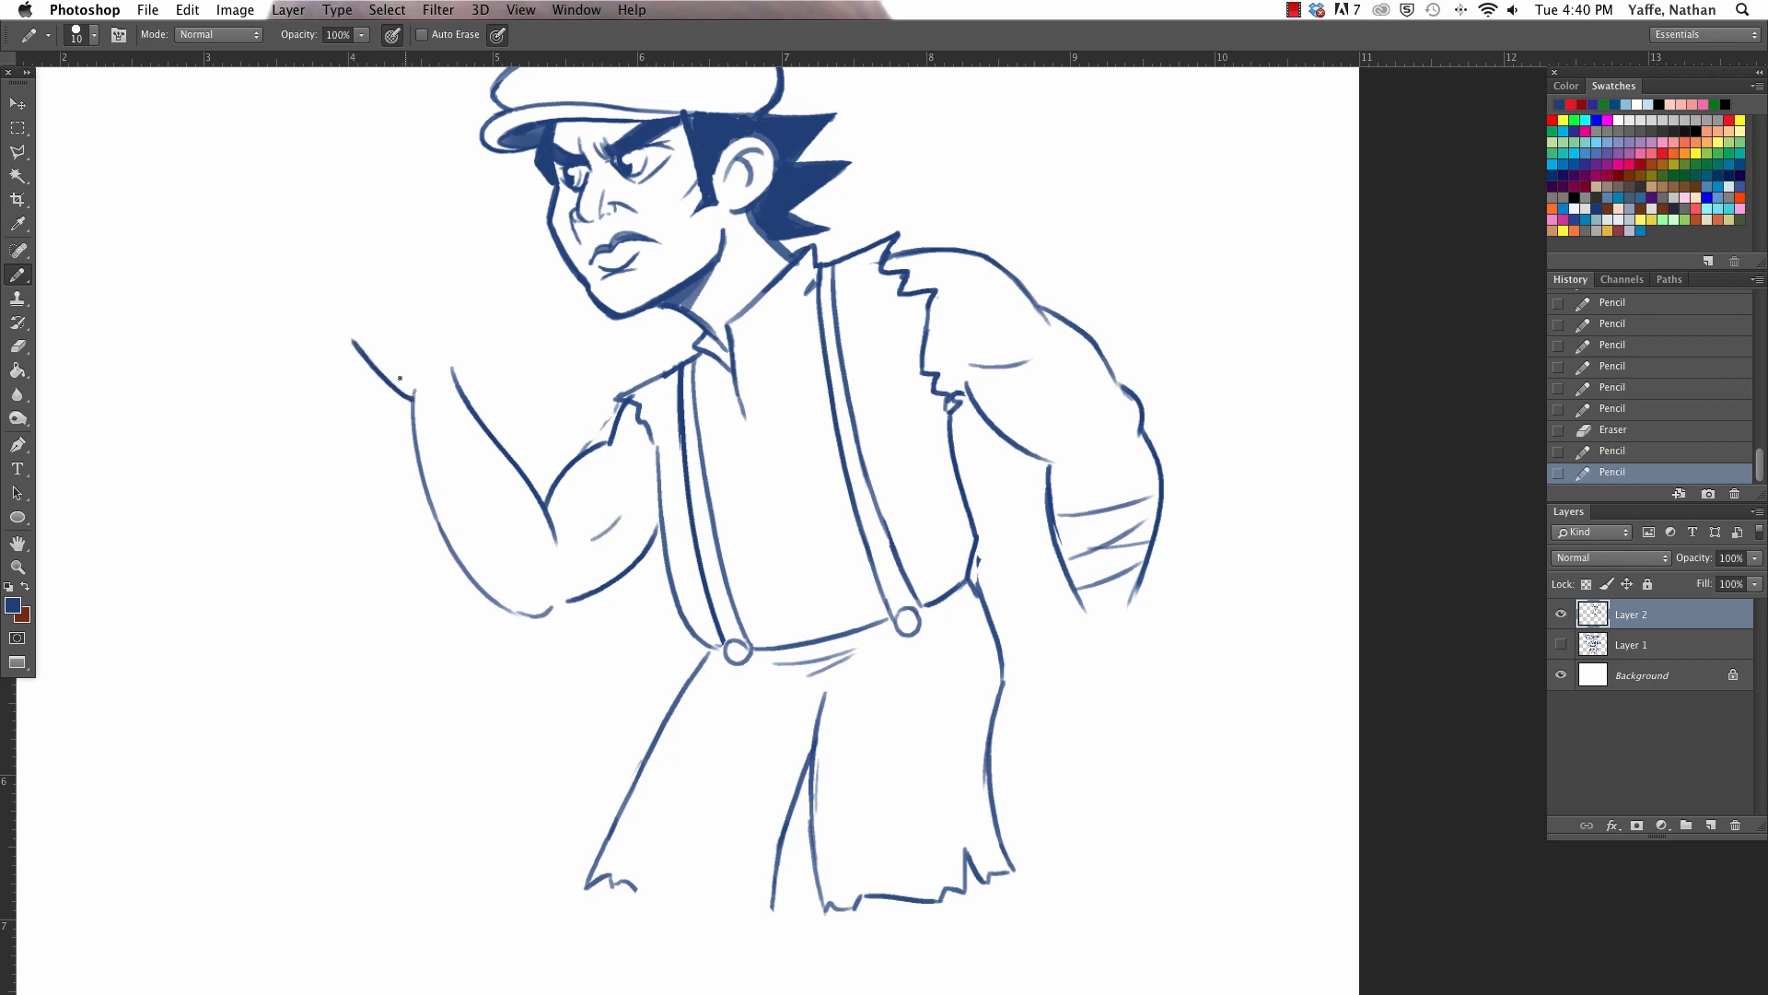
pyautogui.press('super+z')
pyautogui.moveTo(414, 391)
pyautogui.mouseDown()
pyautogui.moveTo(332, 315)
pyautogui.moveTo(355, 293)
pyautogui.moveTo(350, 321)
pyautogui.moveTo(379, 354)
pyautogui.mouseUp()
pyautogui.press('super+z')
pyautogui.moveTo(350, 323); pyautogui.dragTo(414, 358)
pyautogui.moveTo(352, 291)
pyautogui.mouseDown()
pyautogui.moveTo(416, 341)
pyautogui.moveTo(364, 317)
pyautogui.moveTo(361, 287)
pyautogui.moveTo(410, 368)
pyautogui.moveTo(329, 349)
pyautogui.moveTo(421, 383)
pyautogui.moveTo(352, 365)
pyautogui.mouseUp()
pyautogui.press('super+z')
pyautogui.moveTo(434, 372)
pyautogui.mouseDown()
pyautogui.moveTo(559, 543)
pyautogui.moveTo(394, 344)
pyautogui.moveTo(450, 540)
pyautogui.moveTo(549, 608)
pyautogui.moveTo(551, 492)
pyautogui.moveTo(623, 416)
pyautogui.moveTo(607, 489)
pyautogui.moveTo(565, 478)
pyautogui.moveTo(620, 570)
pyautogui.moveTo(651, 502)
pyautogui.mouseUp()
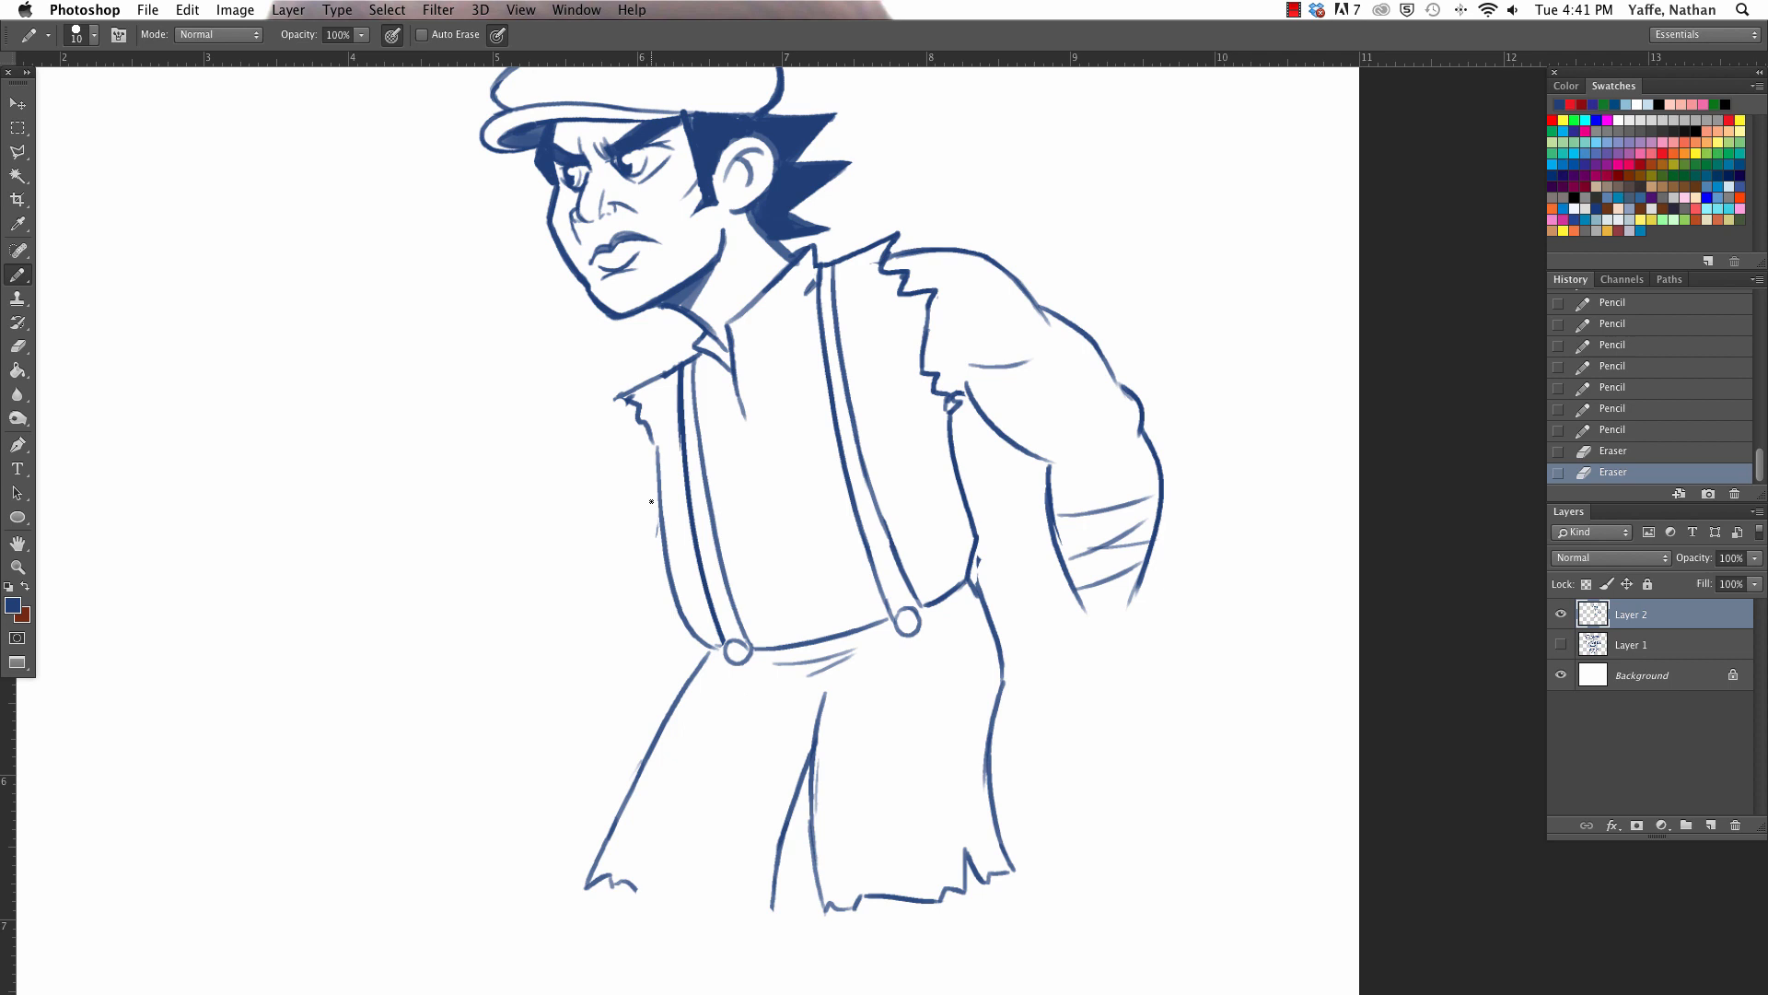
# - Draw the far arm stretched straight forward with upper and lower contours, and erase the old torn edge at the far shoulder
pyautogui.moveTo(513, 428); pyautogui.dragTo(614, 405)
pyautogui.moveTo(289, 430); pyautogui.dragTo(478, 418)
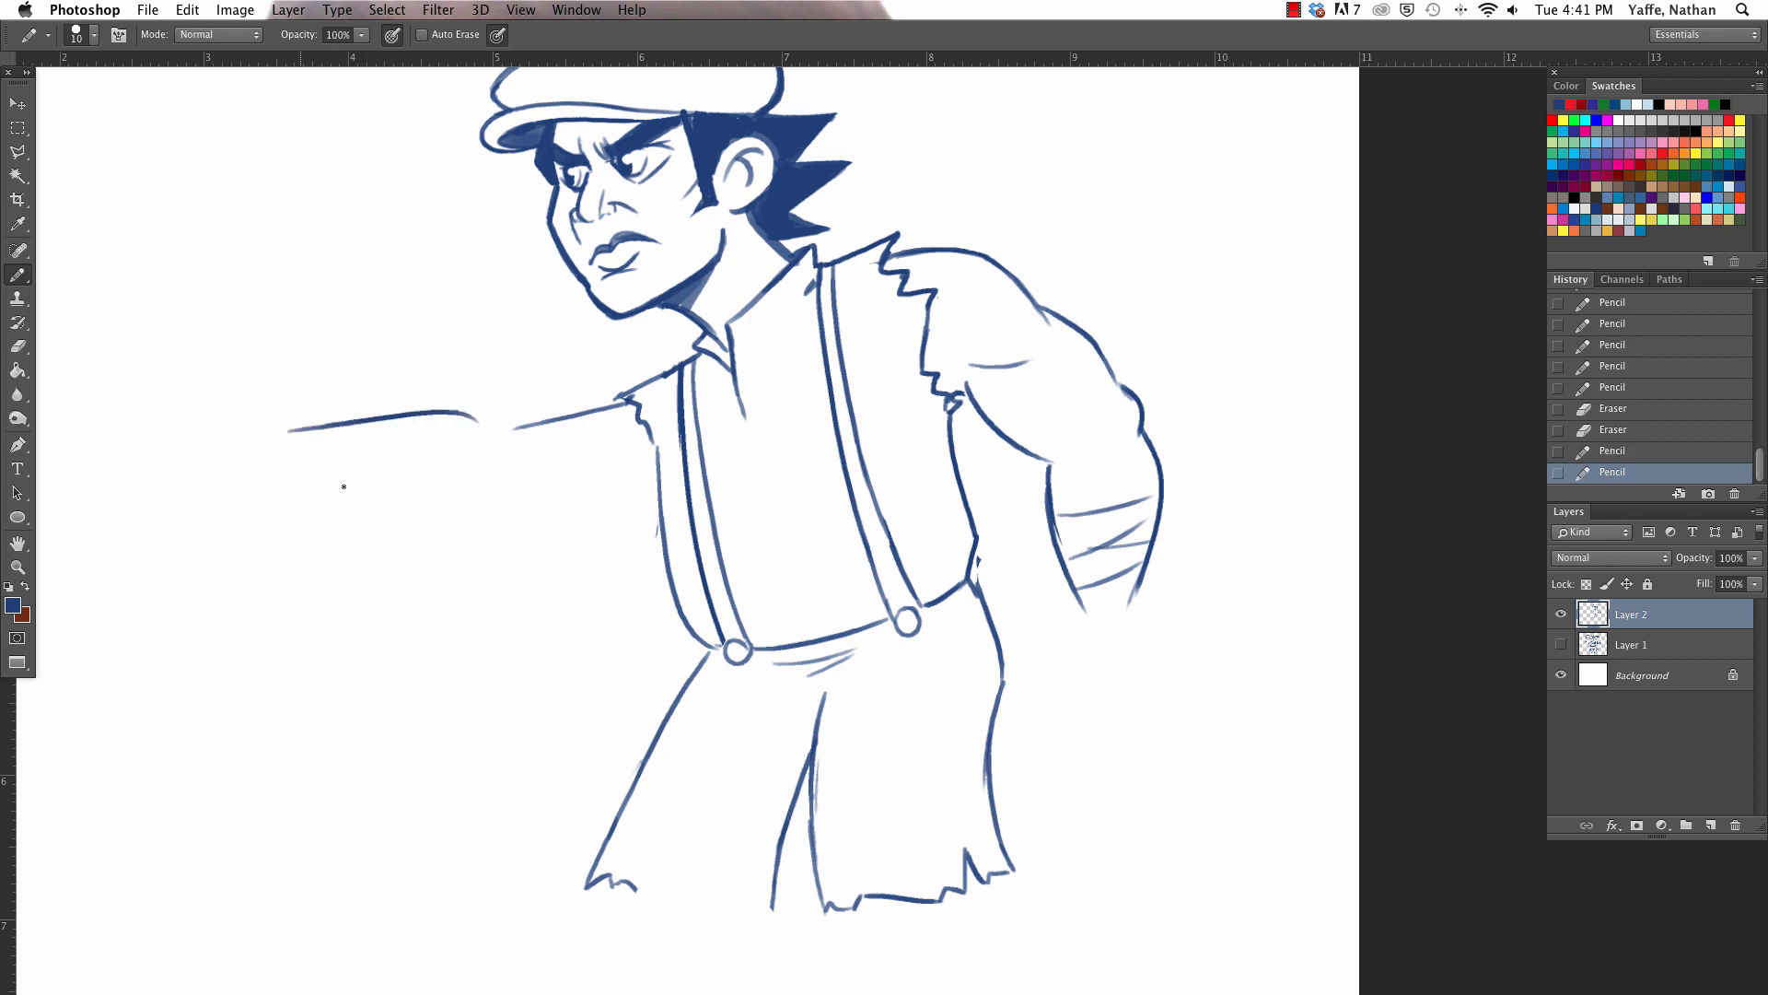
pyautogui.moveTo(297, 489)
pyautogui.mouseDown()
pyautogui.moveTo(458, 502)
pyautogui.moveTo(512, 468)
pyautogui.moveTo(596, 476)
pyautogui.mouseUp()
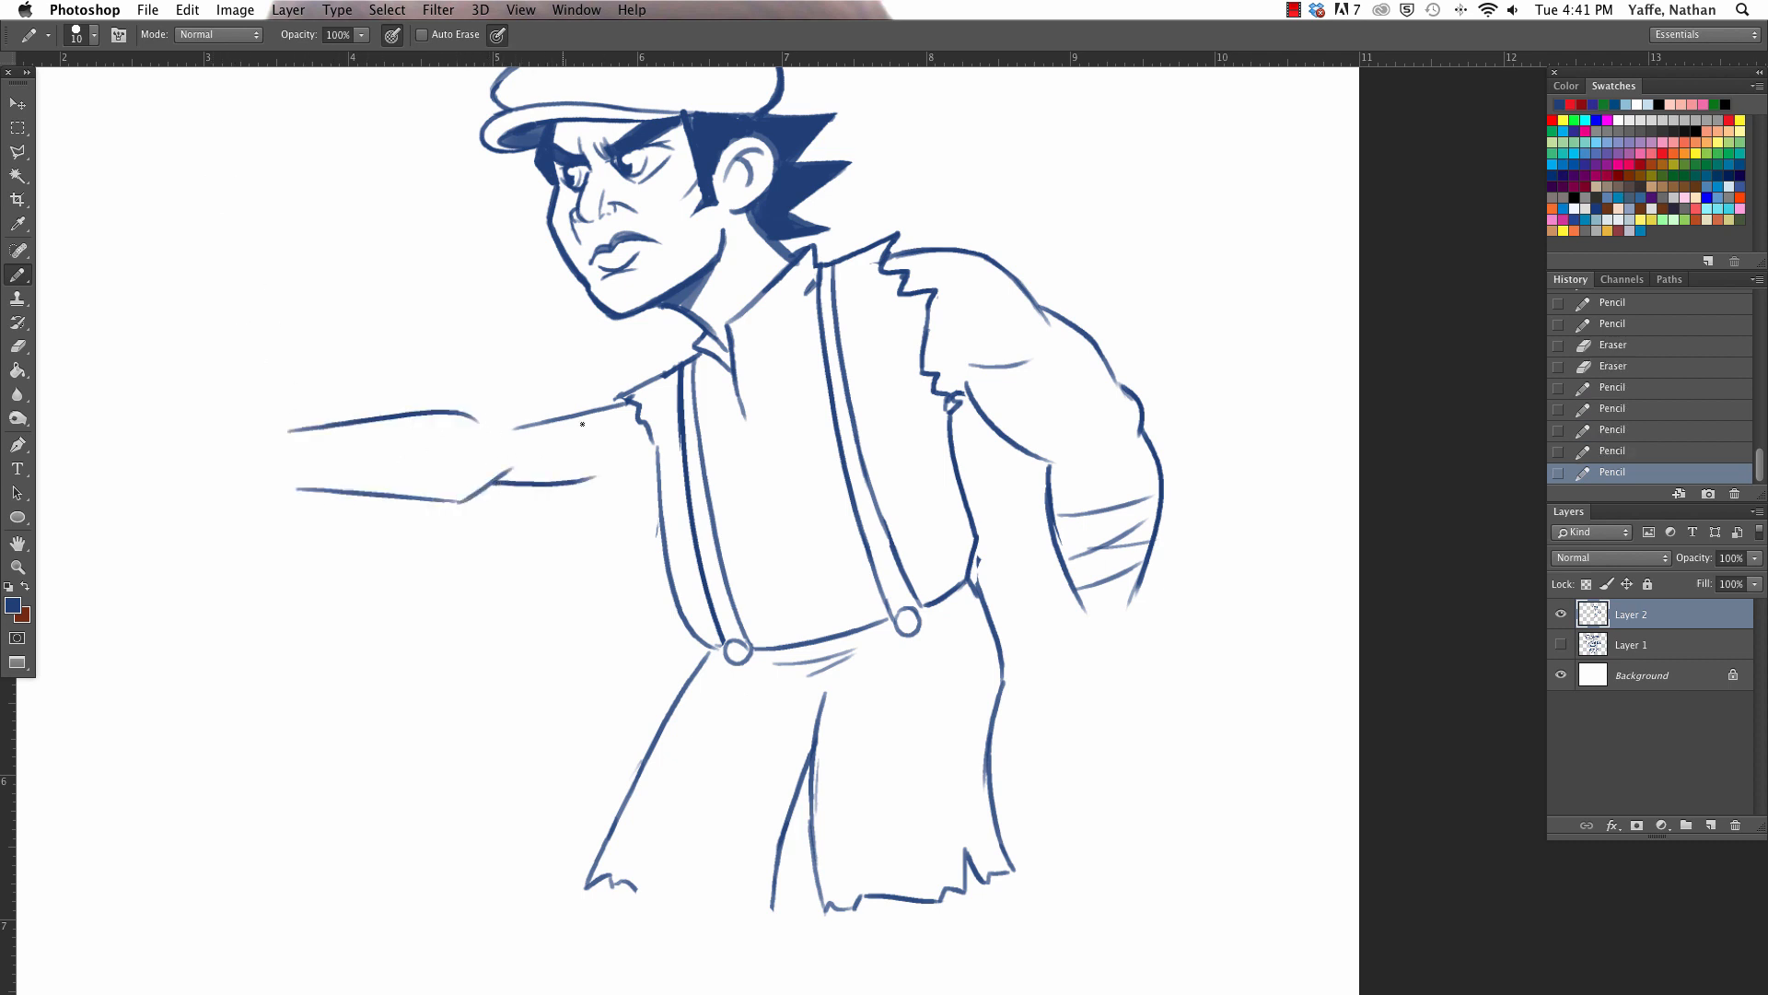
pyautogui.moveTo(465, 419)
pyautogui.mouseDown()
pyautogui.moveTo(688, 351)
pyautogui.moveTo(656, 377)
pyautogui.moveTo(656, 429)
pyautogui.moveTo(645, 405)
pyautogui.moveTo(594, 407)
pyautogui.moveTo(630, 419)
pyautogui.mouseUp()
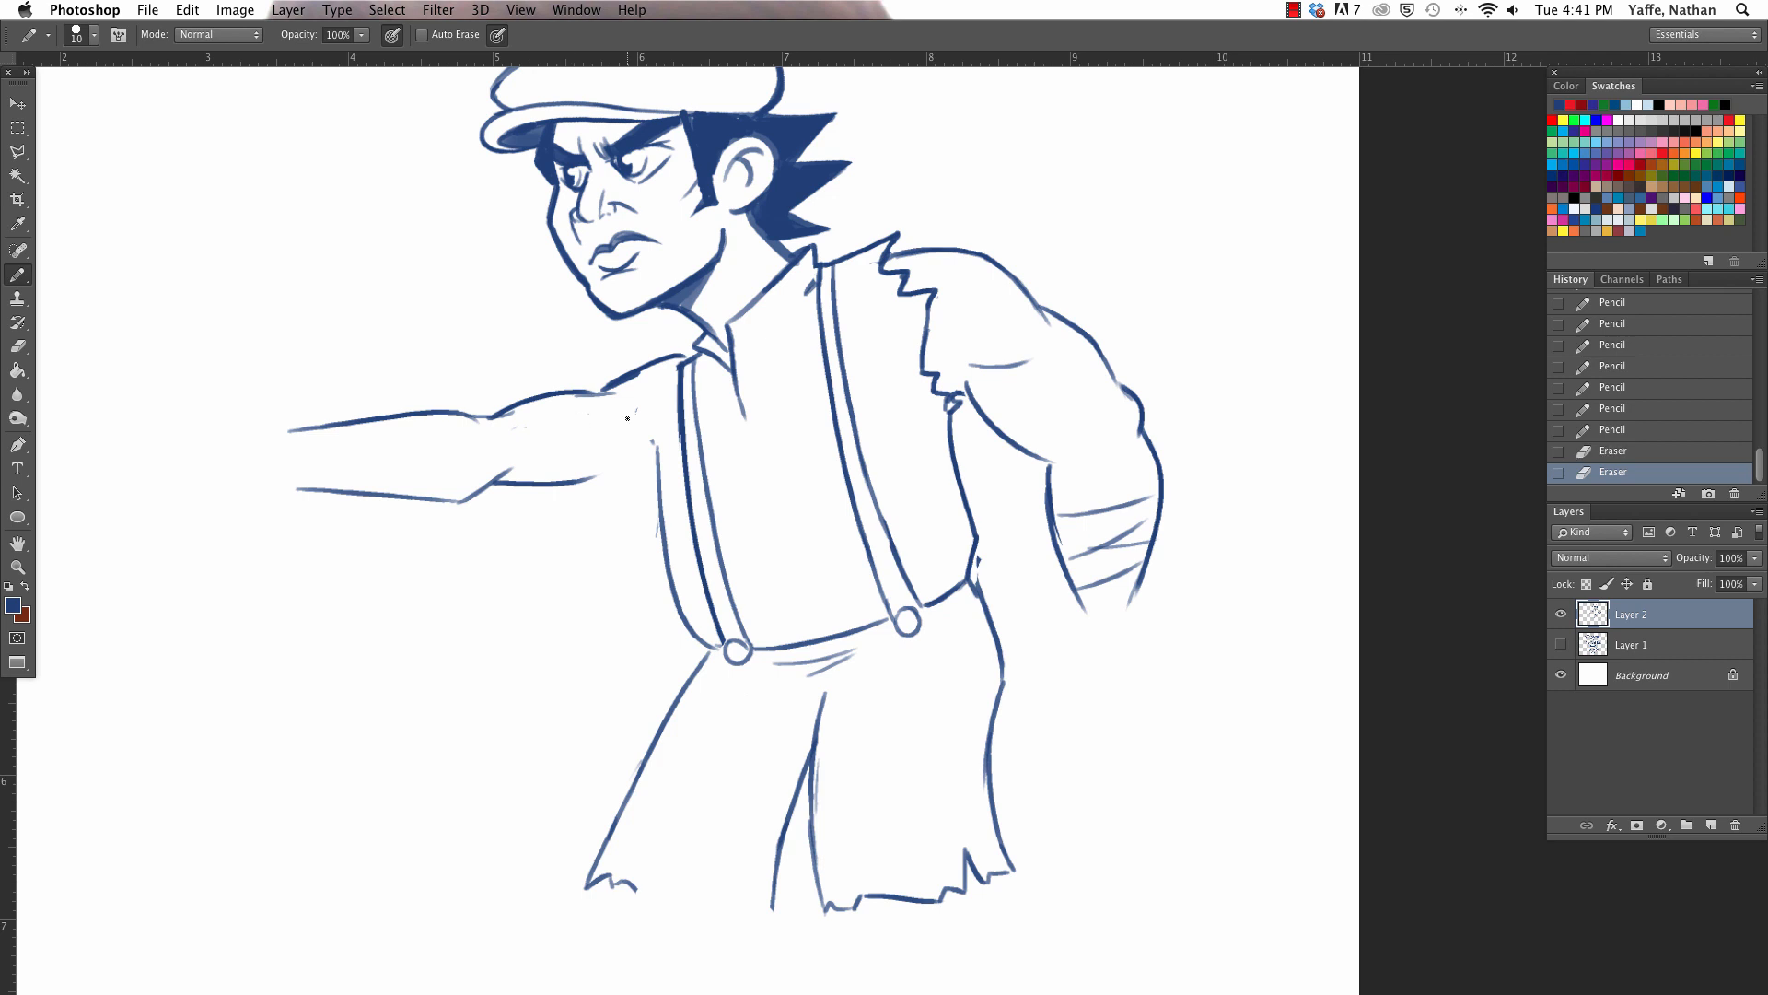
# - Erase the far suspender's upper part and redraw both strap lines curving up to the collar
pyautogui.moveTo(692, 350); pyautogui.dragTo(684, 460)
pyautogui.moveTo(706, 385)
pyautogui.mouseDown()
pyautogui.moveTo(693, 359)
pyautogui.moveTo(687, 511)
pyautogui.mouseUp()
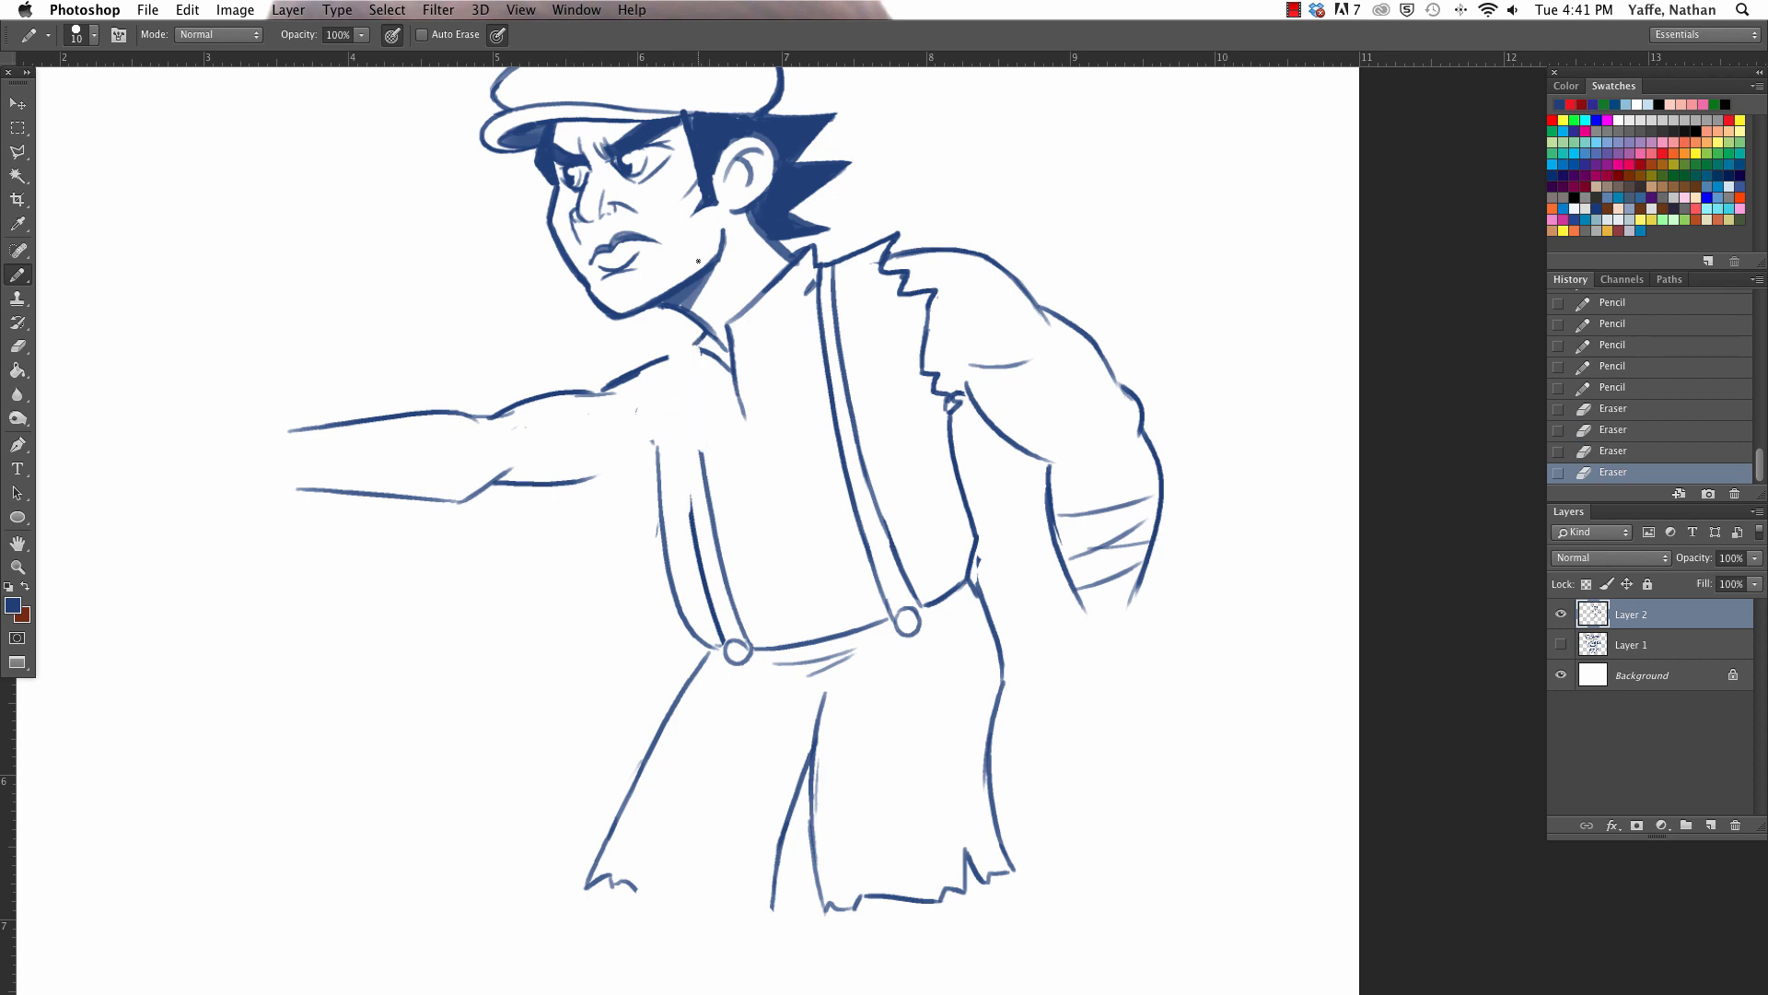
pyautogui.moveTo(690, 358)
pyautogui.mouseDown()
pyautogui.moveTo(683, 529)
pyautogui.moveTo(698, 500)
pyautogui.mouseUp()
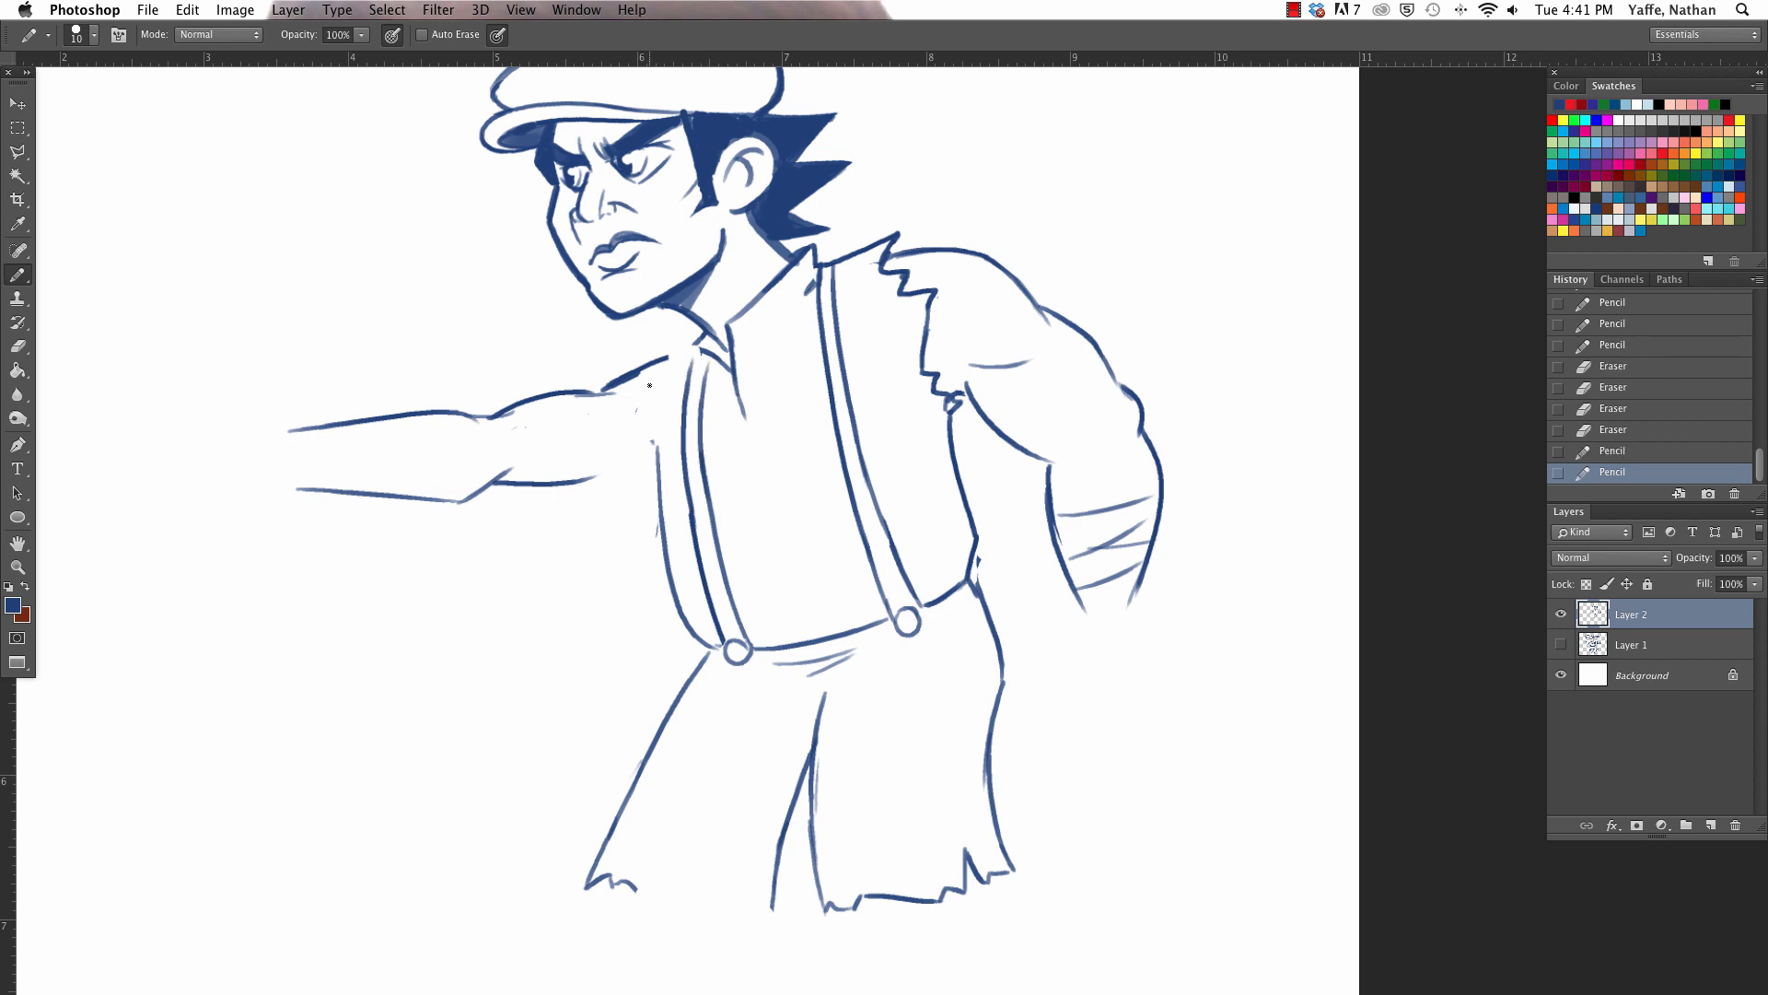
# - Start a jagged torn sleeve edge at the far shoulder and rework the far upper arm's underside with fold lines
pyautogui.moveTo(645, 393); pyautogui.dragTo(659, 373)
pyautogui.moveTo(657, 372); pyautogui.dragTo(662, 359)
pyautogui.moveTo(663, 359)
pyautogui.mouseDown()
pyautogui.moveTo(630, 348)
pyautogui.moveTo(686, 349)
pyautogui.moveTo(654, 355)
pyautogui.mouseUp()
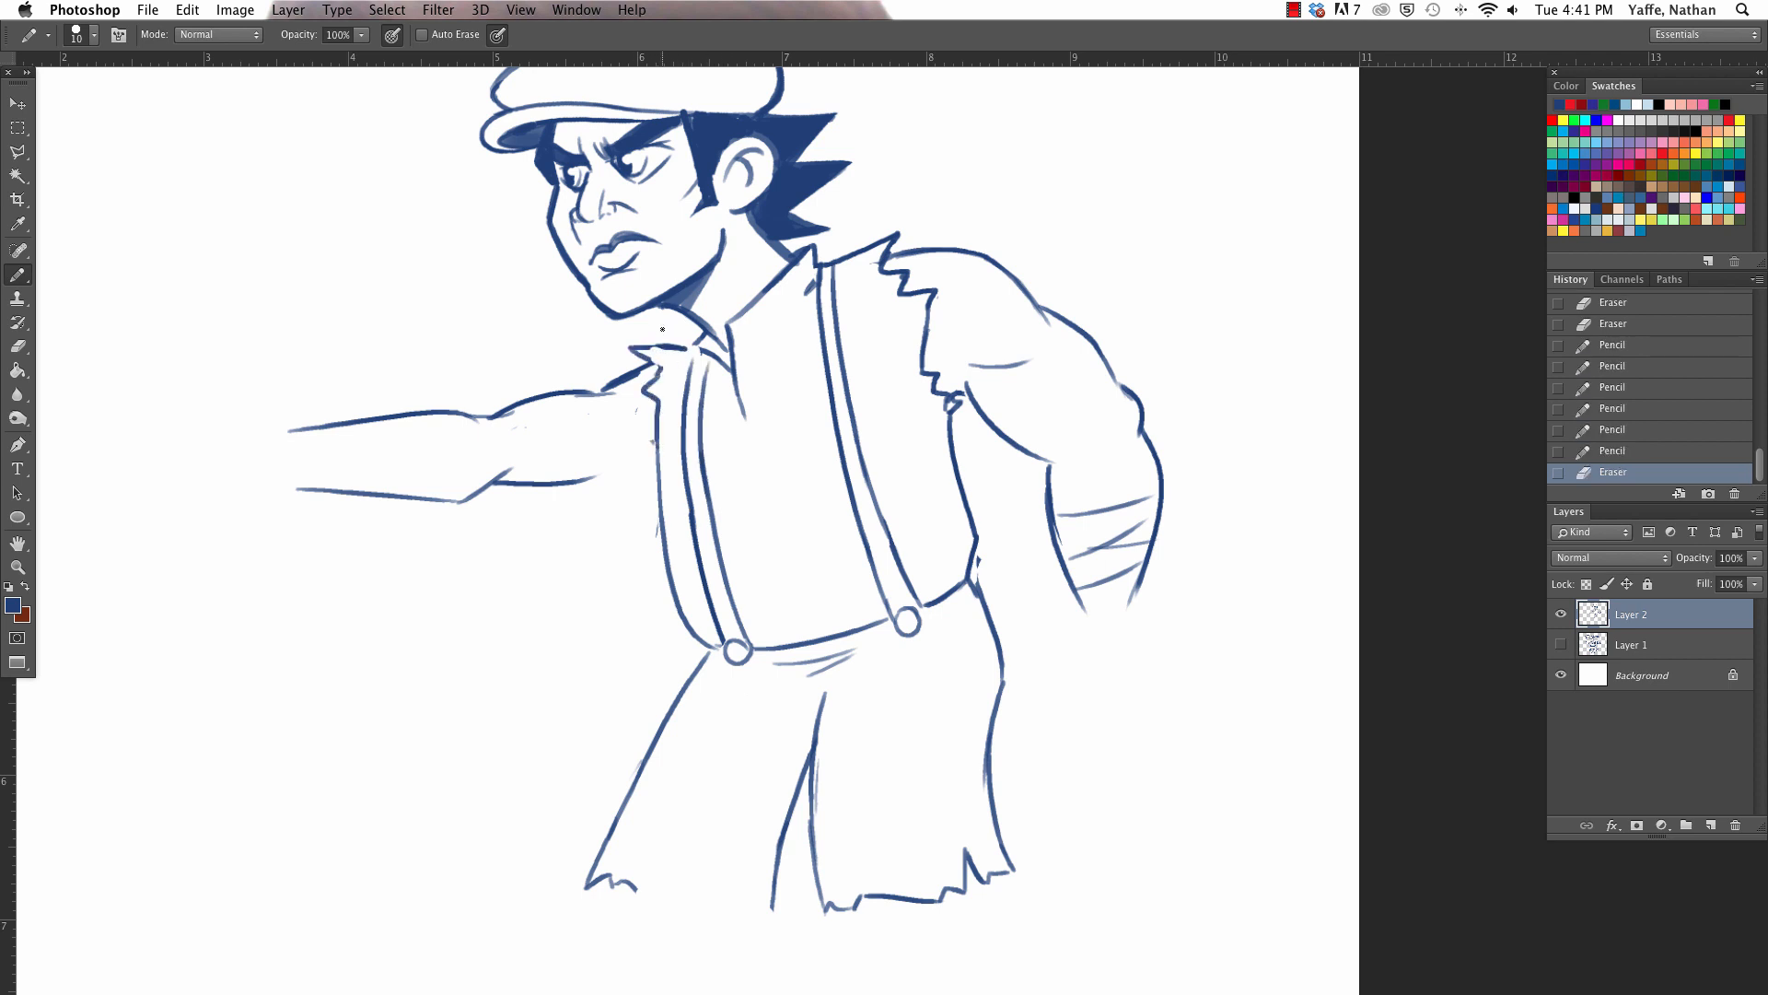
pyautogui.moveTo(491, 486)
pyautogui.mouseDown()
pyautogui.moveTo(654, 479)
pyautogui.moveTo(655, 423)
pyautogui.mouseUp()
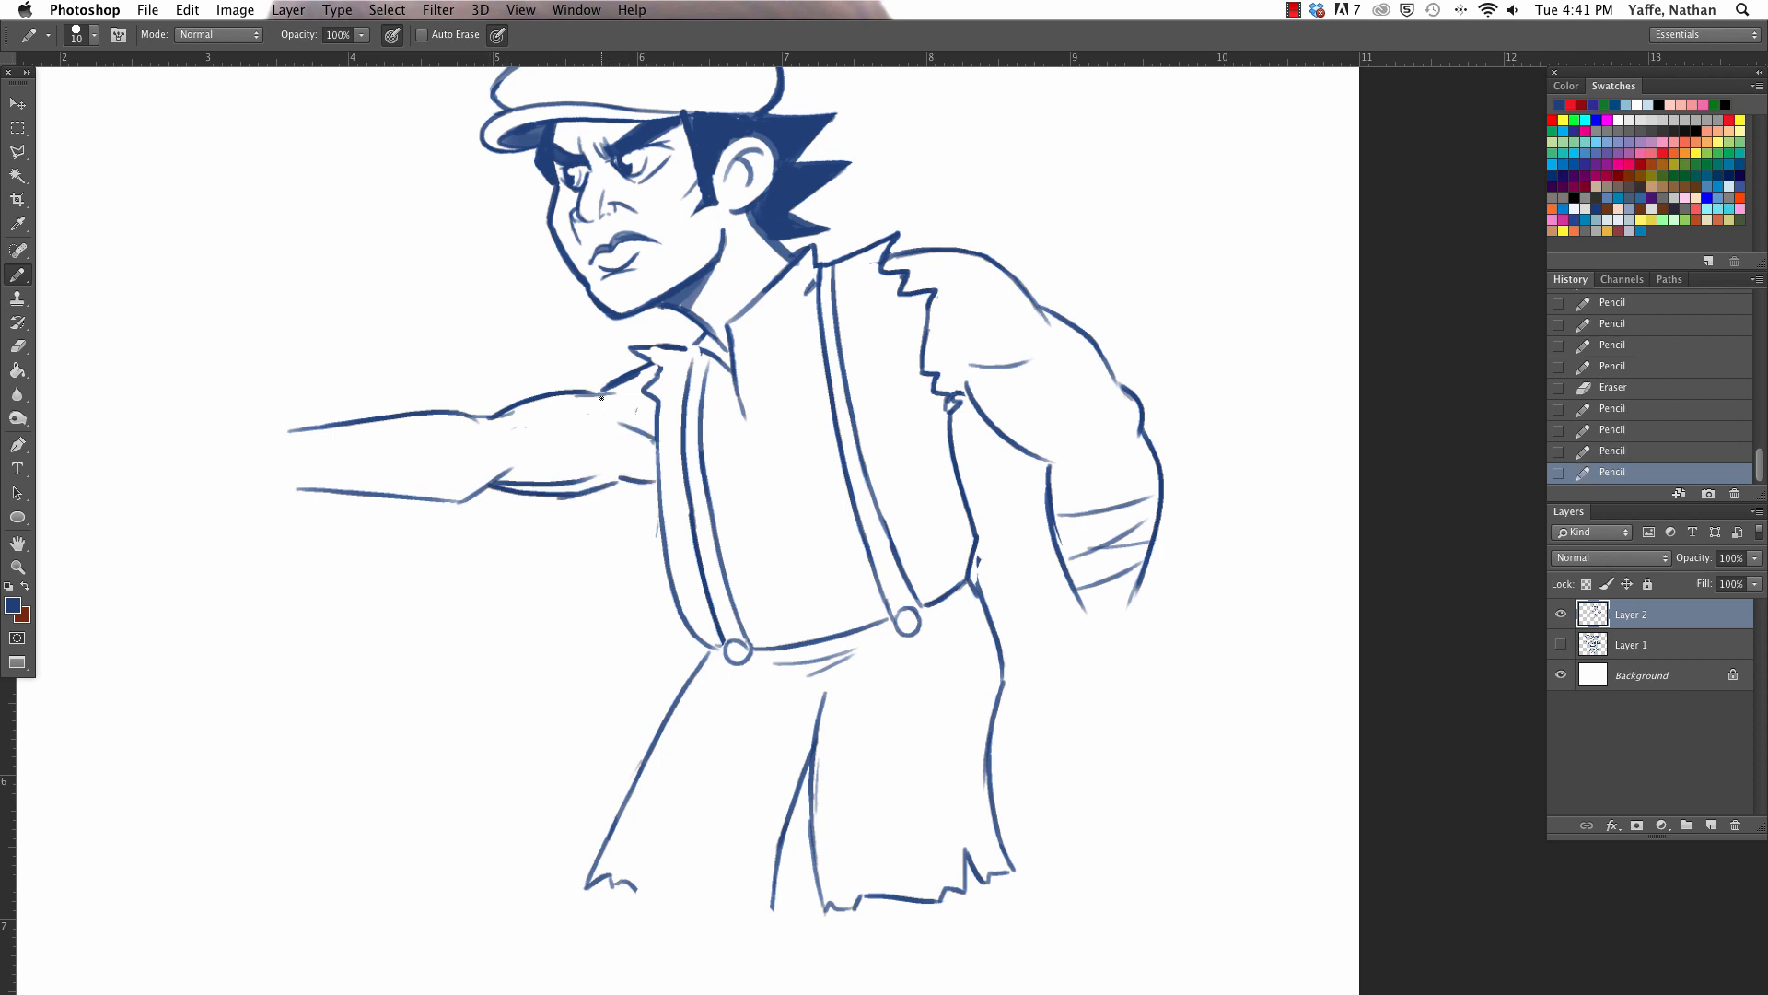
pyautogui.press('e')
pyautogui.moveTo(560, 471)
pyautogui.mouseDown()
pyautogui.moveTo(577, 478)
pyautogui.moveTo(506, 463)
pyautogui.mouseUp()
# - Continue the jagged torn edge down the far armhole and tidy the lines around the collar
pyautogui.press('b')
pyautogui.moveTo(662, 414)
pyautogui.mouseDown()
pyautogui.moveTo(664, 494)
pyautogui.moveTo(646, 476)
pyautogui.moveTo(651, 405)
pyautogui.mouseUp()
pyautogui.moveTo(661, 408)
pyautogui.mouseDown()
pyautogui.moveTo(647, 396)
pyautogui.moveTo(682, 341)
pyautogui.moveTo(720, 364)
pyautogui.mouseUp()
pyautogui.moveTo(687, 293); pyautogui.dragTo(706, 344)
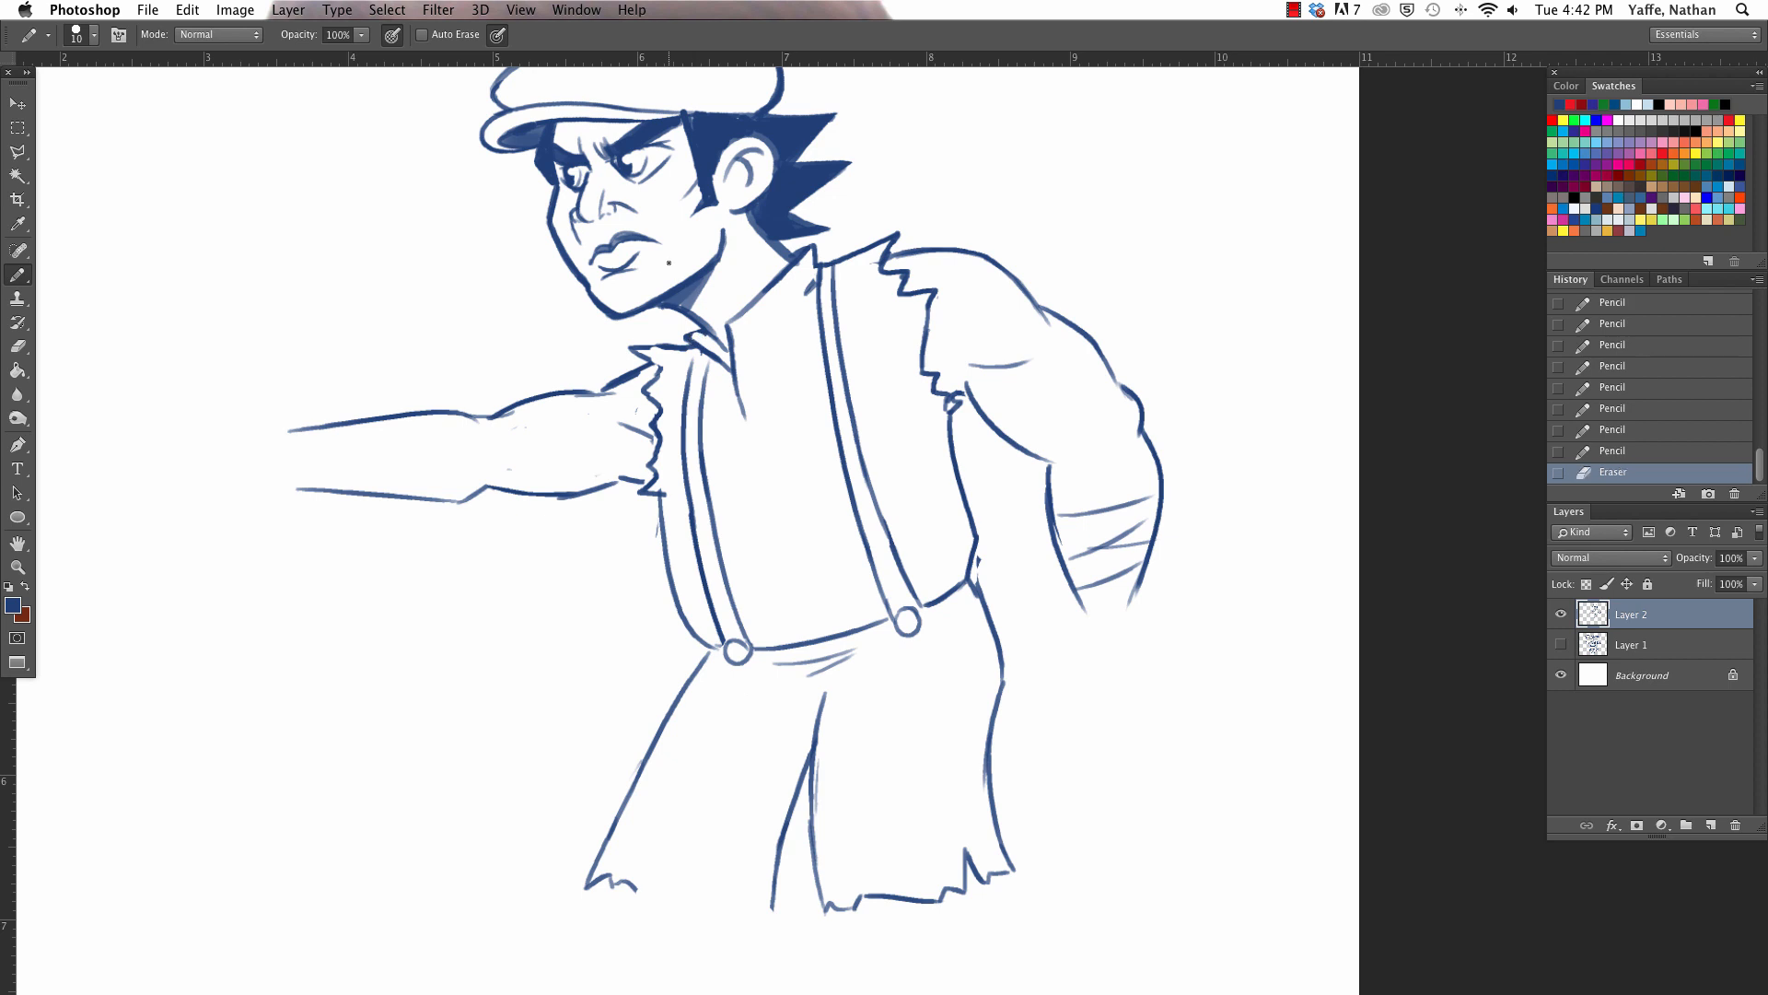
# - Draw the outstretched far hand with curled fingers and a raised thumb at the wrist
pyautogui.moveTo(278, 429)
pyautogui.mouseDown()
pyautogui.moveTo(225, 355)
pyautogui.moveTo(193, 348)
pyautogui.moveTo(217, 380)
pyautogui.moveTo(181, 372)
pyautogui.mouseUp()
pyautogui.moveTo(181, 370)
pyautogui.mouseDown()
pyautogui.moveTo(219, 361)
pyautogui.moveTo(279, 450)
pyautogui.mouseUp()
pyautogui.moveTo(279, 427)
pyautogui.mouseDown()
pyautogui.moveTo(285, 370)
pyautogui.moveTo(308, 467)
pyautogui.moveTo(288, 396)
pyautogui.moveTo(291, 435)
pyautogui.mouseUp()
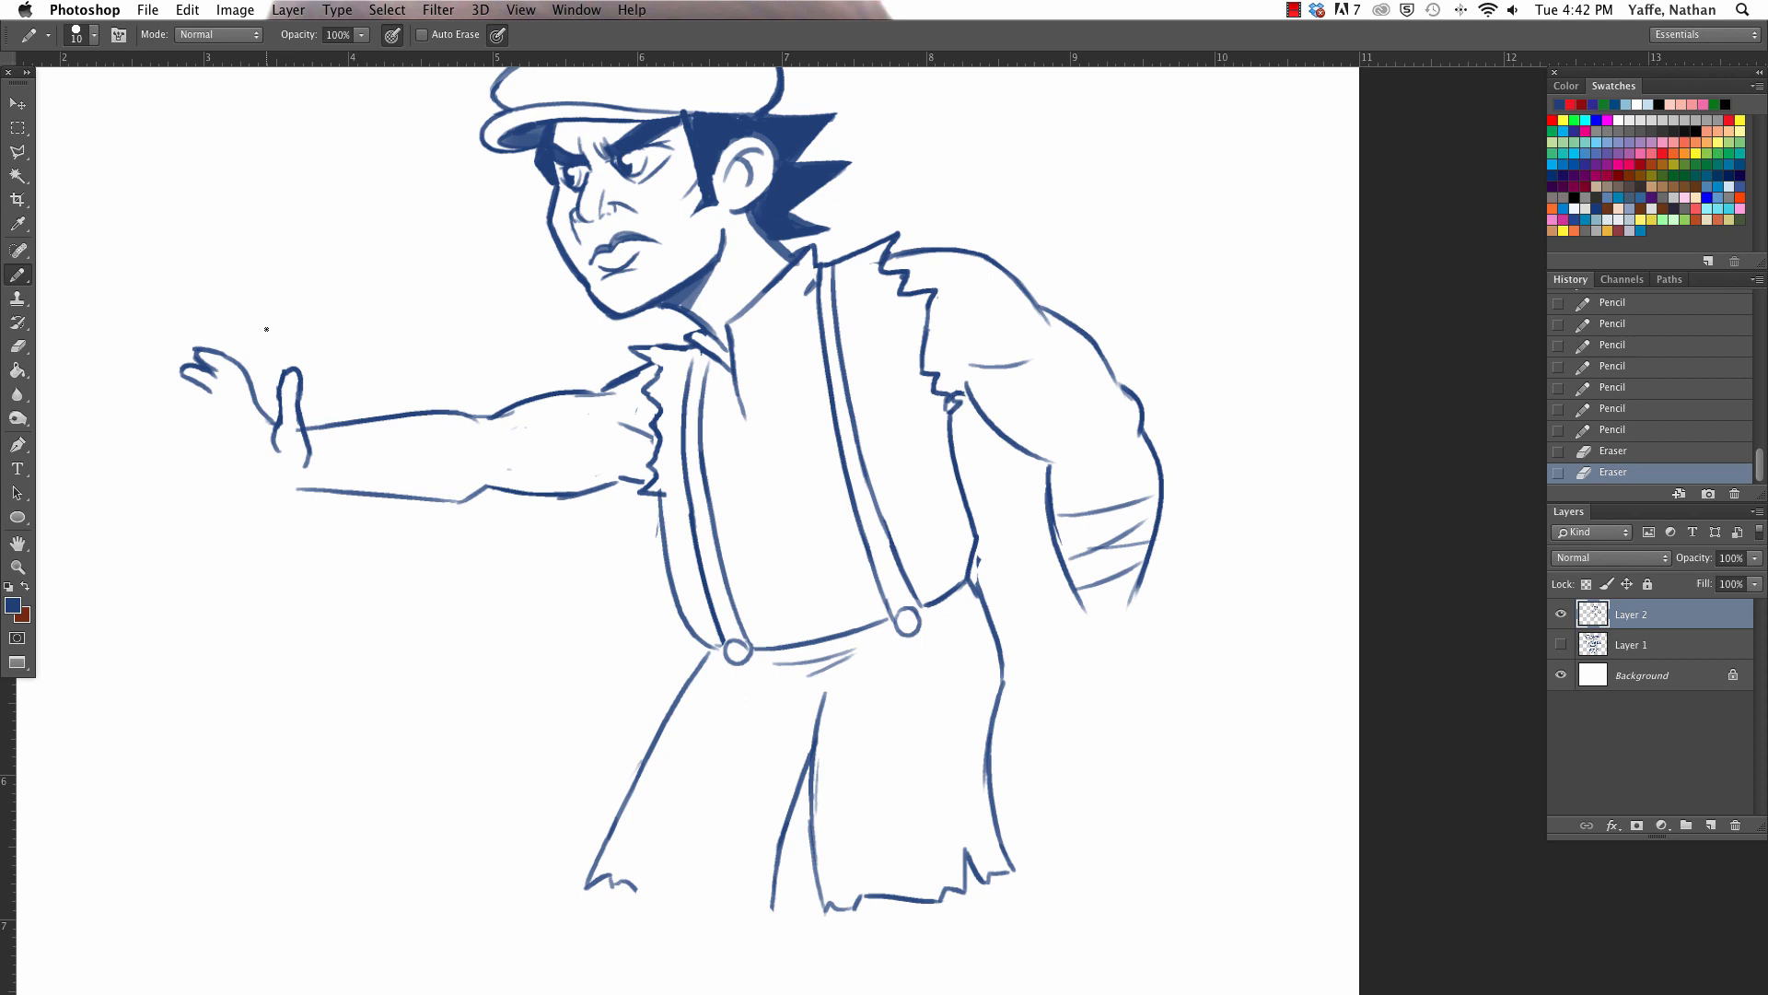
# - Try to sketch a clenched fist hanging from the near wrist, with thumb side, knuckles and bottom edge
pyautogui.moveTo(1074, 594)
pyautogui.mouseDown()
pyautogui.moveTo(1025, 683)
pyautogui.moveTo(1025, 712)
pyautogui.moveTo(1041, 709)
pyautogui.moveTo(1043, 648)
pyautogui.moveTo(1036, 726)
pyautogui.moveTo(1024, 681)
pyautogui.mouseUp()
pyautogui.moveTo(1075, 618)
pyautogui.mouseDown()
pyautogui.moveTo(1040, 705)
pyautogui.moveTo(1076, 713)
pyautogui.moveTo(1059, 711)
pyautogui.moveTo(1093, 727)
pyautogui.mouseUp()
pyautogui.moveTo(1130, 598)
pyautogui.mouseDown()
pyautogui.moveTo(1162, 686)
pyautogui.moveTo(1141, 720)
pyautogui.moveTo(1158, 669)
pyautogui.mouseUp()
pyautogui.press('e')
pyautogui.moveTo(1067, 700)
pyautogui.mouseDown()
pyautogui.moveTo(1101, 726)
pyautogui.moveTo(1054, 711)
pyautogui.moveTo(1147, 719)
pyautogui.mouseUp()
pyautogui.moveTo(1145, 723)
pyautogui.mouseDown()
pyautogui.moveTo(1153, 679)
pyautogui.moveTo(1057, 667)
pyautogui.moveTo(1149, 710)
pyautogui.mouseUp()
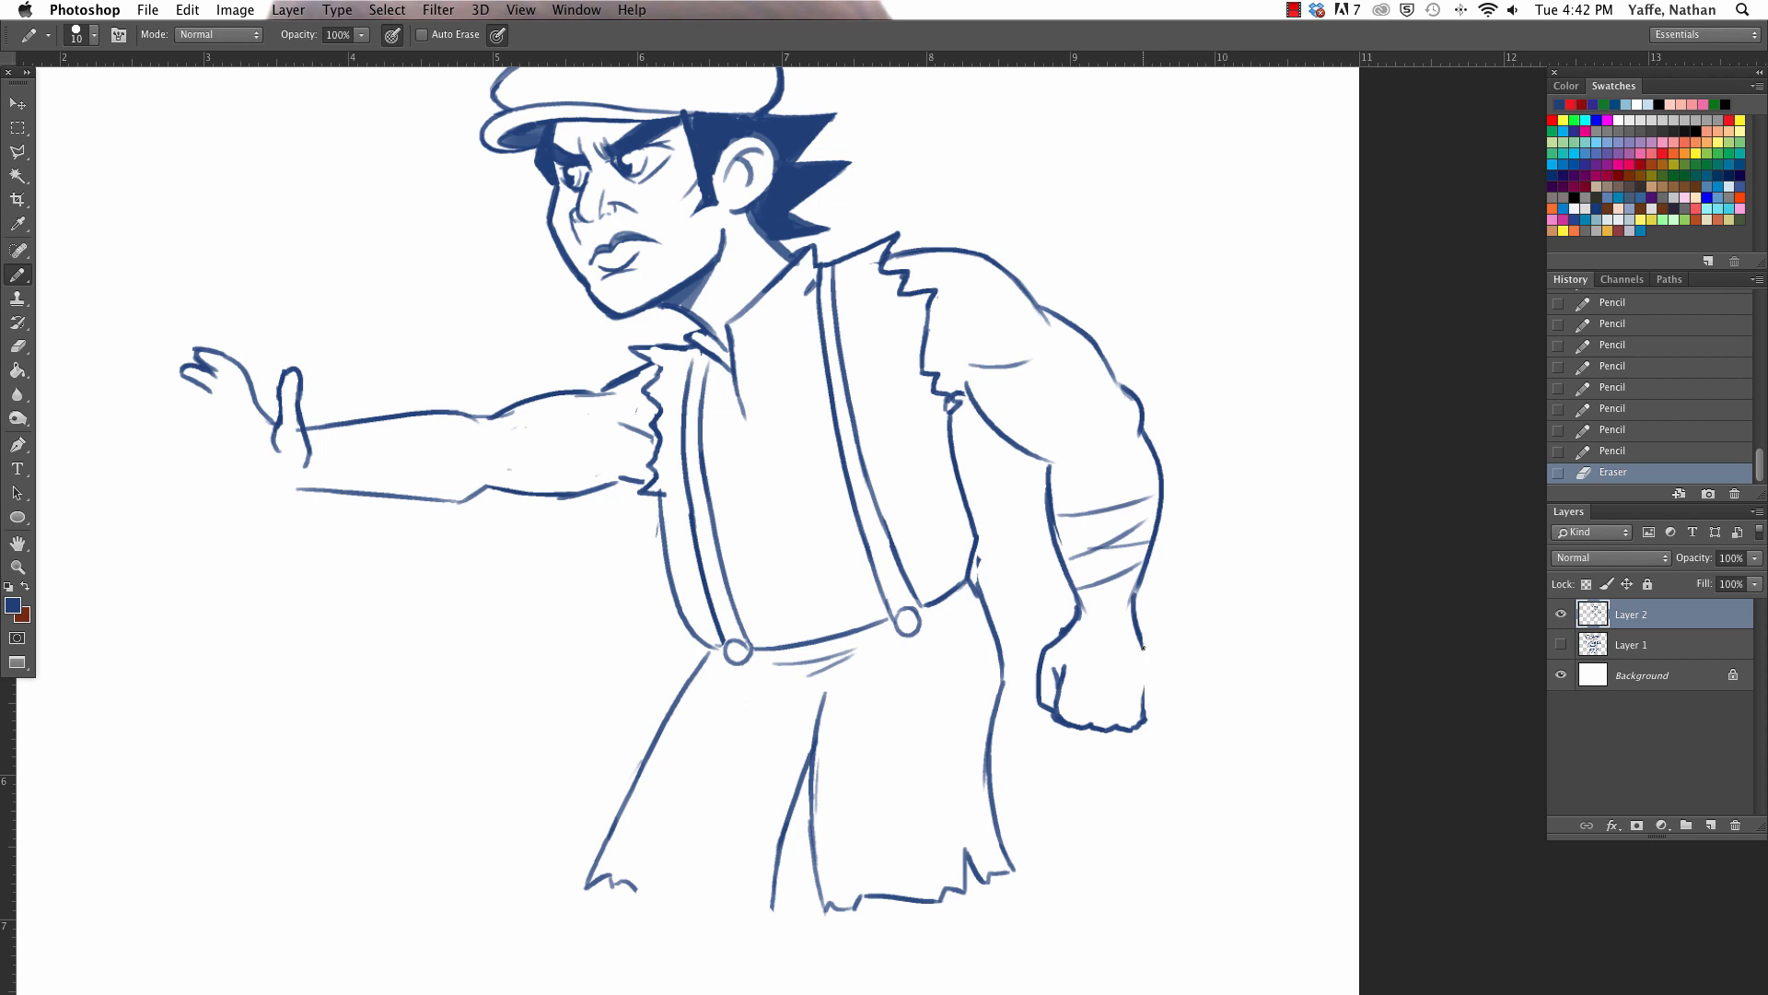
# - Try reshaping the outer edge of the near fist, and erase the fist below the wrist
pyautogui.moveTo(1142, 647); pyautogui.dragTo(1139, 615)
pyautogui.moveTo(1137, 615); pyautogui.dragTo(1150, 713)
pyautogui.moveTo(1145, 623); pyautogui.dragTo(1151, 718)
pyautogui.press('e')
pyautogui.moveTo(1132, 635)
pyautogui.mouseDown()
pyautogui.moveTo(1148, 707)
pyautogui.moveTo(1132, 693)
pyautogui.moveTo(1072, 732)
pyautogui.moveTo(1053, 669)
pyautogui.moveTo(1036, 673)
pyautogui.moveTo(1054, 715)
pyautogui.moveTo(1125, 706)
pyautogui.mouseUp()
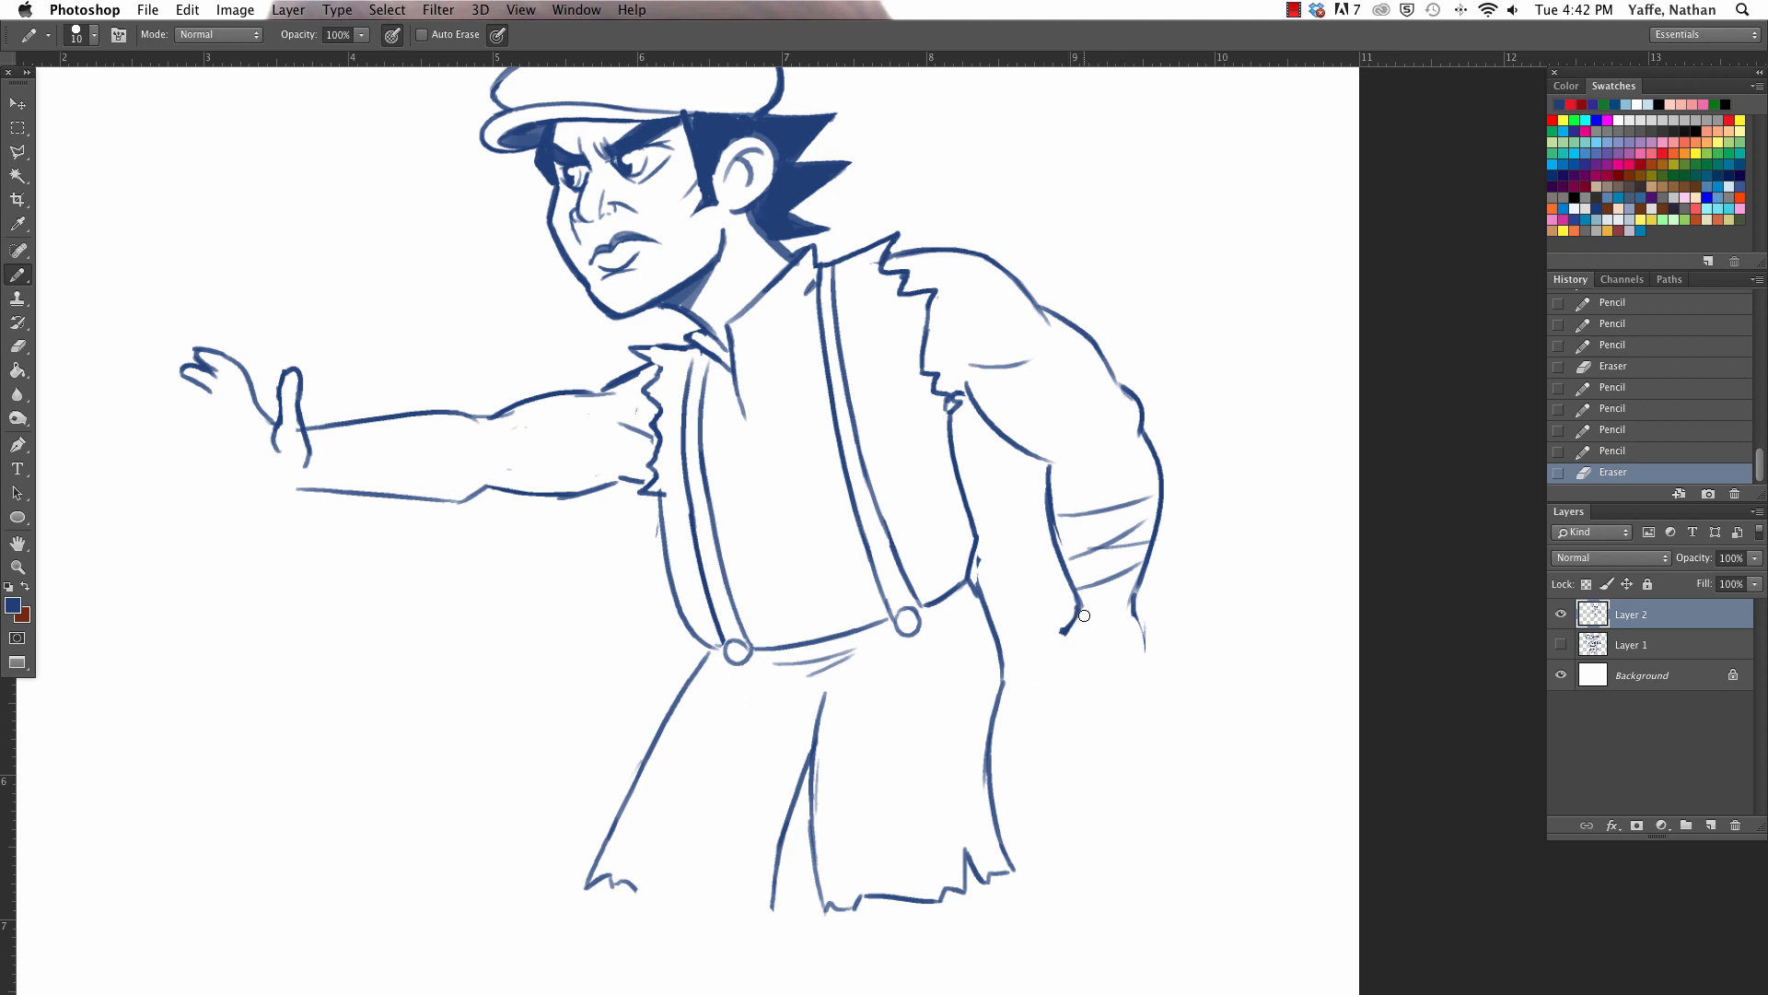
# - Redraw the clenched fist below the near wrist, with its thumb side, knuckles, outer edge and small finger creases
pyautogui.moveTo(1084, 615)
pyautogui.mouseDown()
pyautogui.moveTo(1075, 600)
pyautogui.moveTo(1042, 678)
pyautogui.moveTo(1072, 724)
pyautogui.moveTo(1135, 714)
pyautogui.moveTo(1138, 612)
pyautogui.mouseUp()
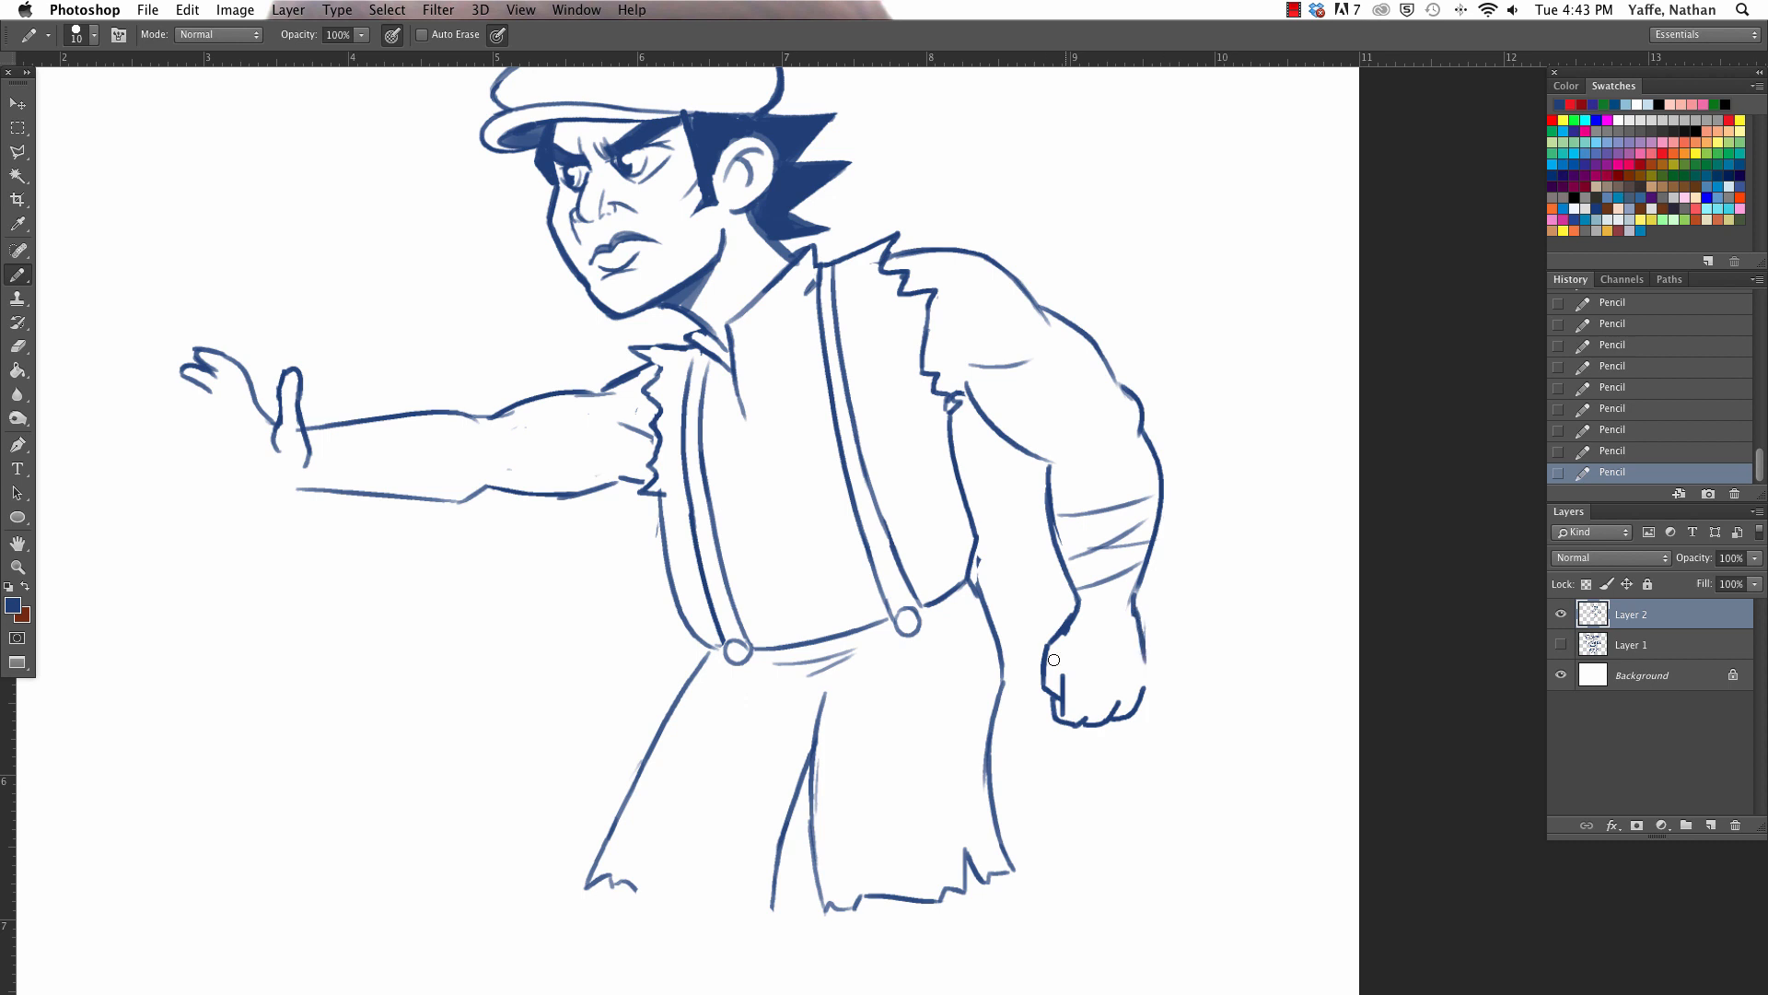
pyautogui.moveTo(1063, 678); pyautogui.dragTo(1065, 711)
pyautogui.moveTo(1134, 628)
pyautogui.mouseDown()
pyautogui.moveTo(1140, 659)
pyautogui.moveTo(1054, 646)
pyautogui.moveTo(1052, 694)
pyautogui.mouseUp()
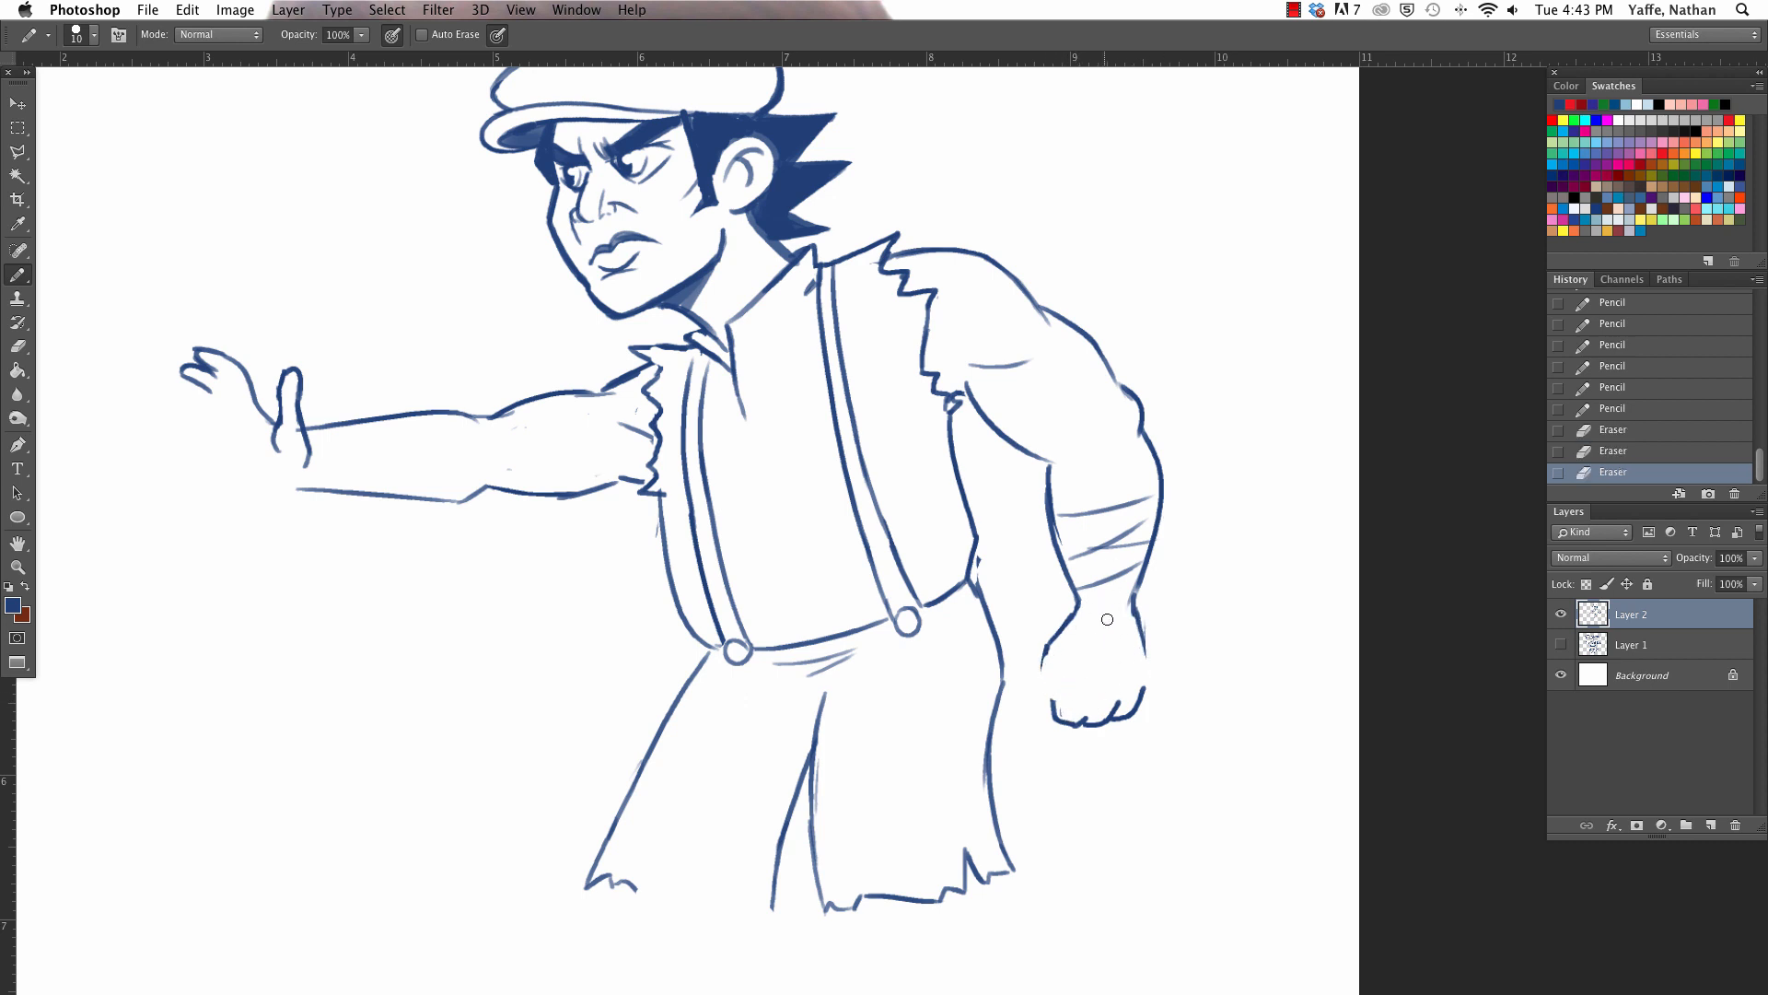
pyautogui.moveTo(1063, 627)
pyautogui.mouseDown()
pyautogui.moveTo(1039, 690)
pyautogui.moveTo(1054, 709)
pyautogui.mouseUp()
pyautogui.moveTo(1061, 664)
pyautogui.mouseDown()
pyautogui.moveTo(1075, 725)
pyautogui.moveTo(1093, 702)
pyautogui.moveTo(1110, 723)
pyautogui.moveTo(1142, 683)
pyautogui.moveTo(1109, 727)
pyautogui.moveTo(1146, 707)
pyautogui.moveTo(1152, 677)
pyautogui.mouseUp()
pyautogui.moveTo(1136, 598); pyautogui.dragTo(1148, 687)
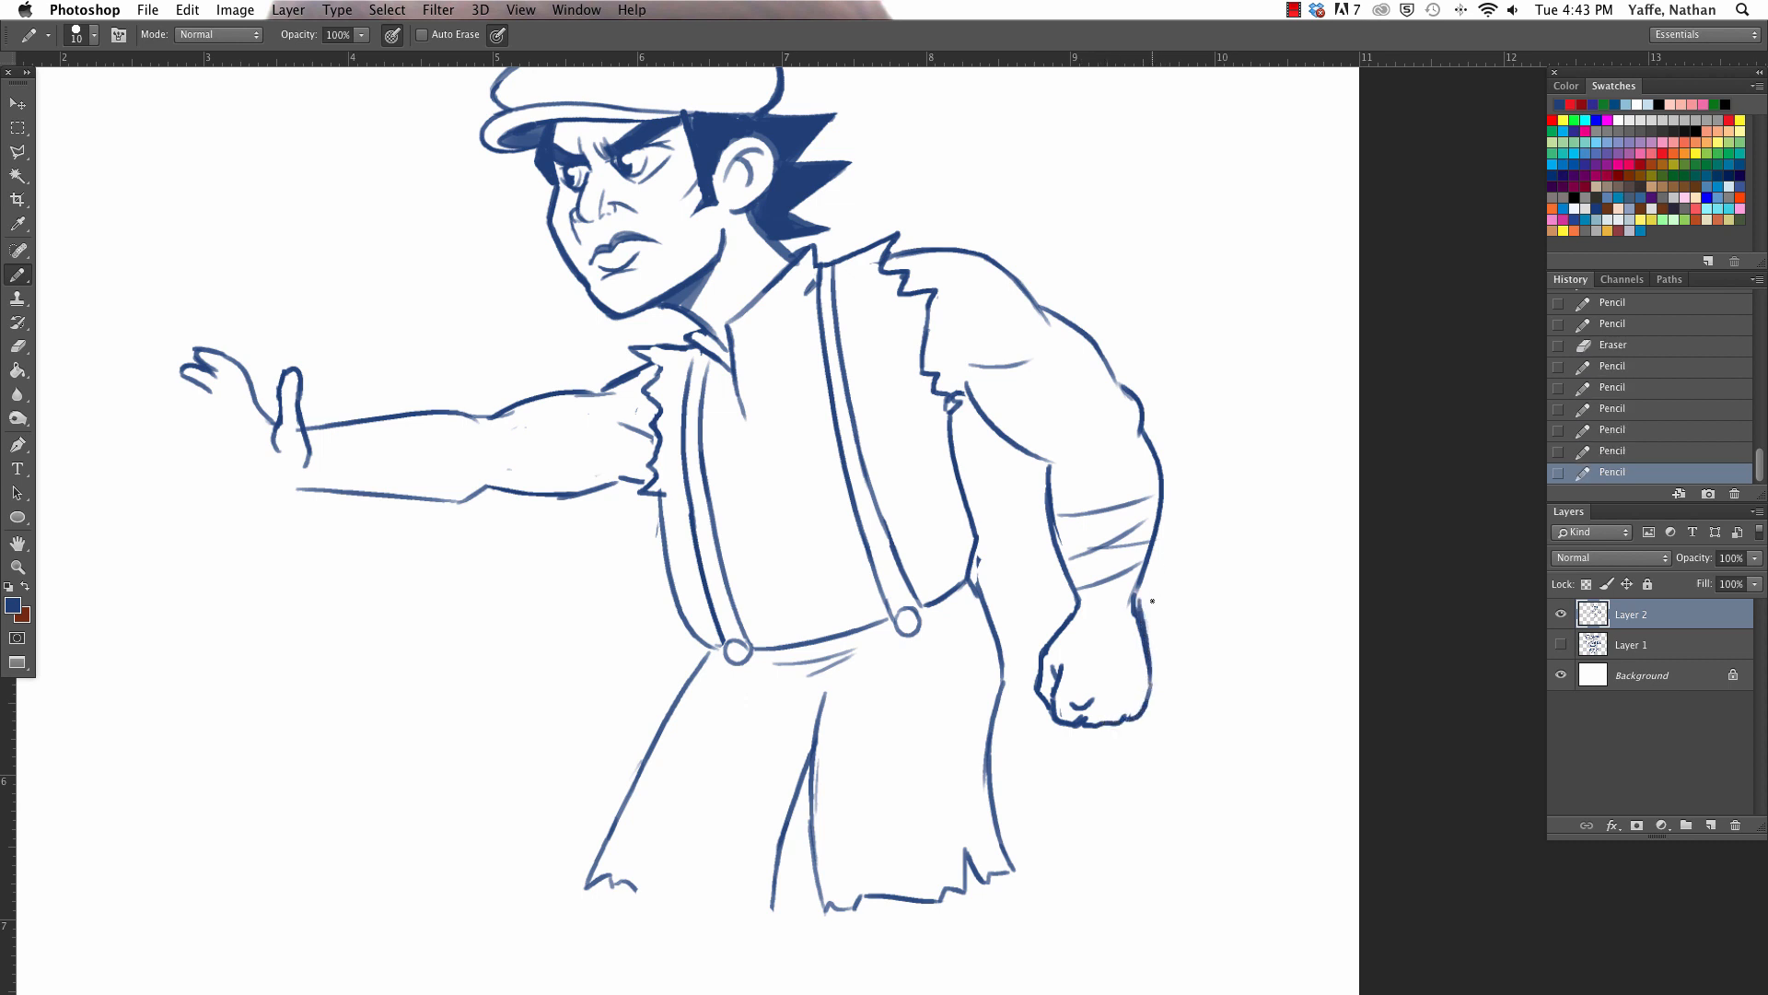
# - Redraw the outer edge of the near wrist and add more wrap lines around the wrist and forearm
pyautogui.moveTo(1143, 622)
pyautogui.mouseDown()
pyautogui.moveTo(1159, 473)
pyautogui.moveTo(1141, 592)
pyautogui.moveTo(1163, 509)
pyautogui.mouseUp()
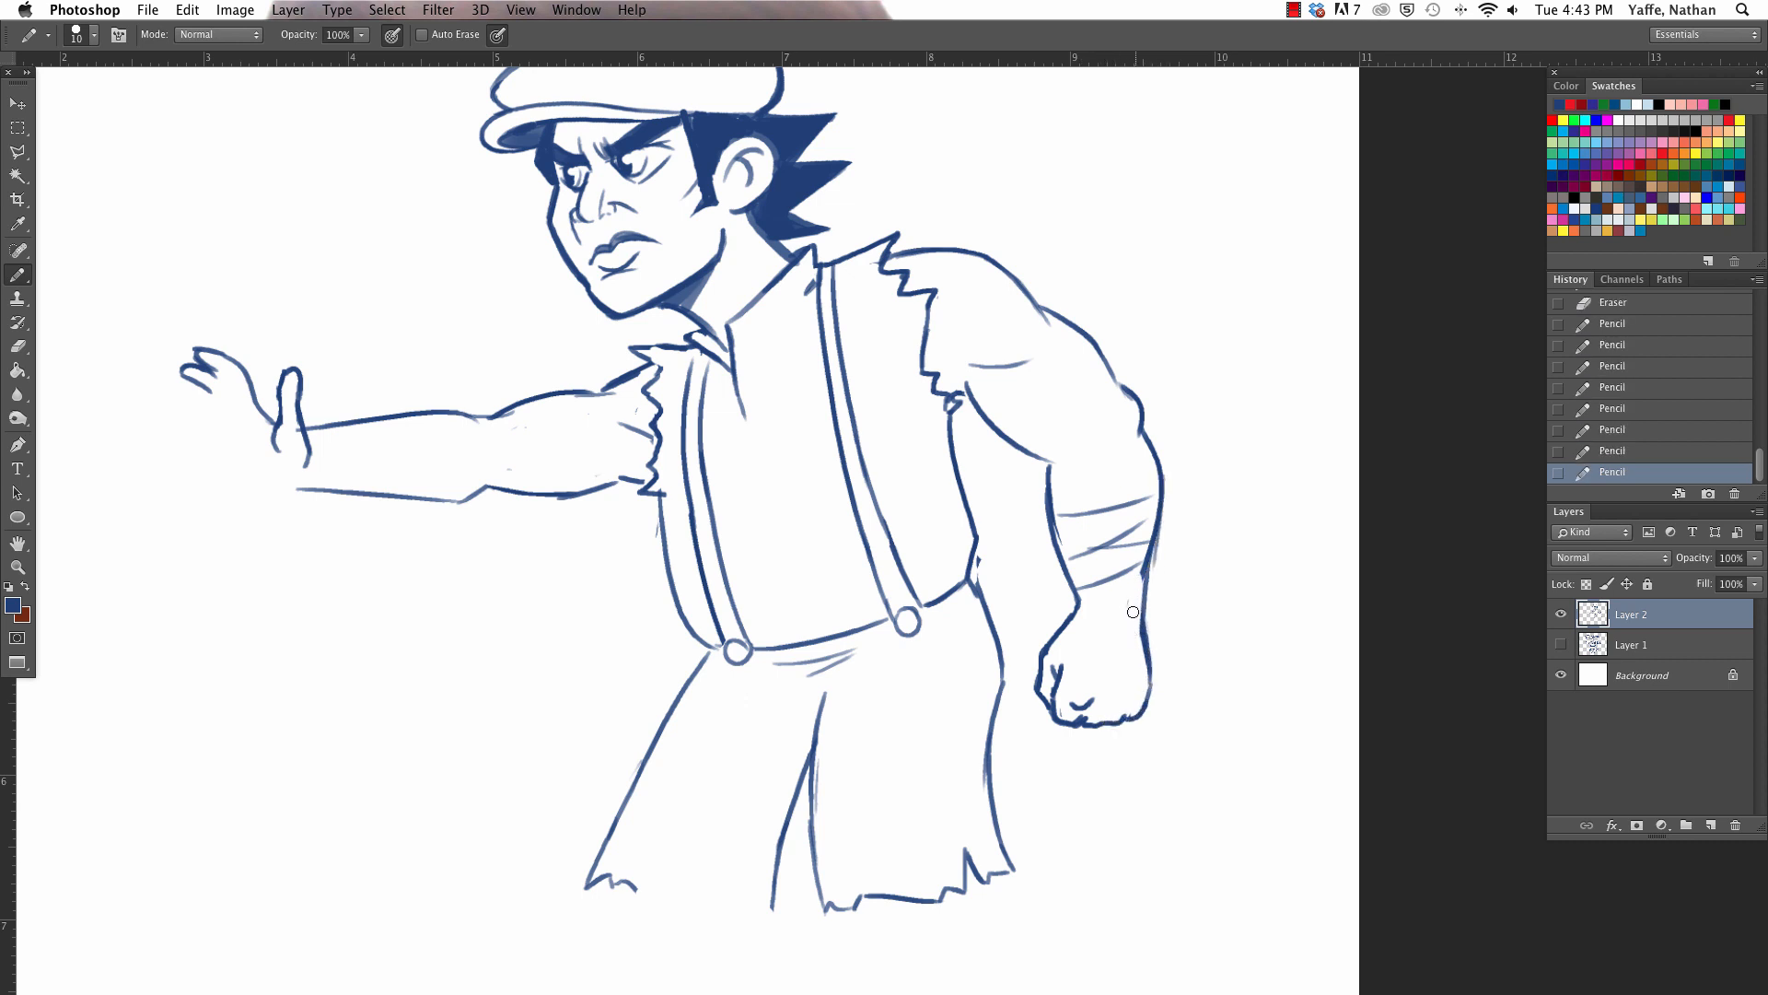
pyautogui.moveTo(1145, 580); pyautogui.dragTo(1140, 551)
pyautogui.moveTo(1080, 604)
pyautogui.mouseDown()
pyautogui.moveTo(1147, 614)
pyautogui.moveTo(1142, 642)
pyautogui.moveTo(1159, 493)
pyautogui.mouseUp()
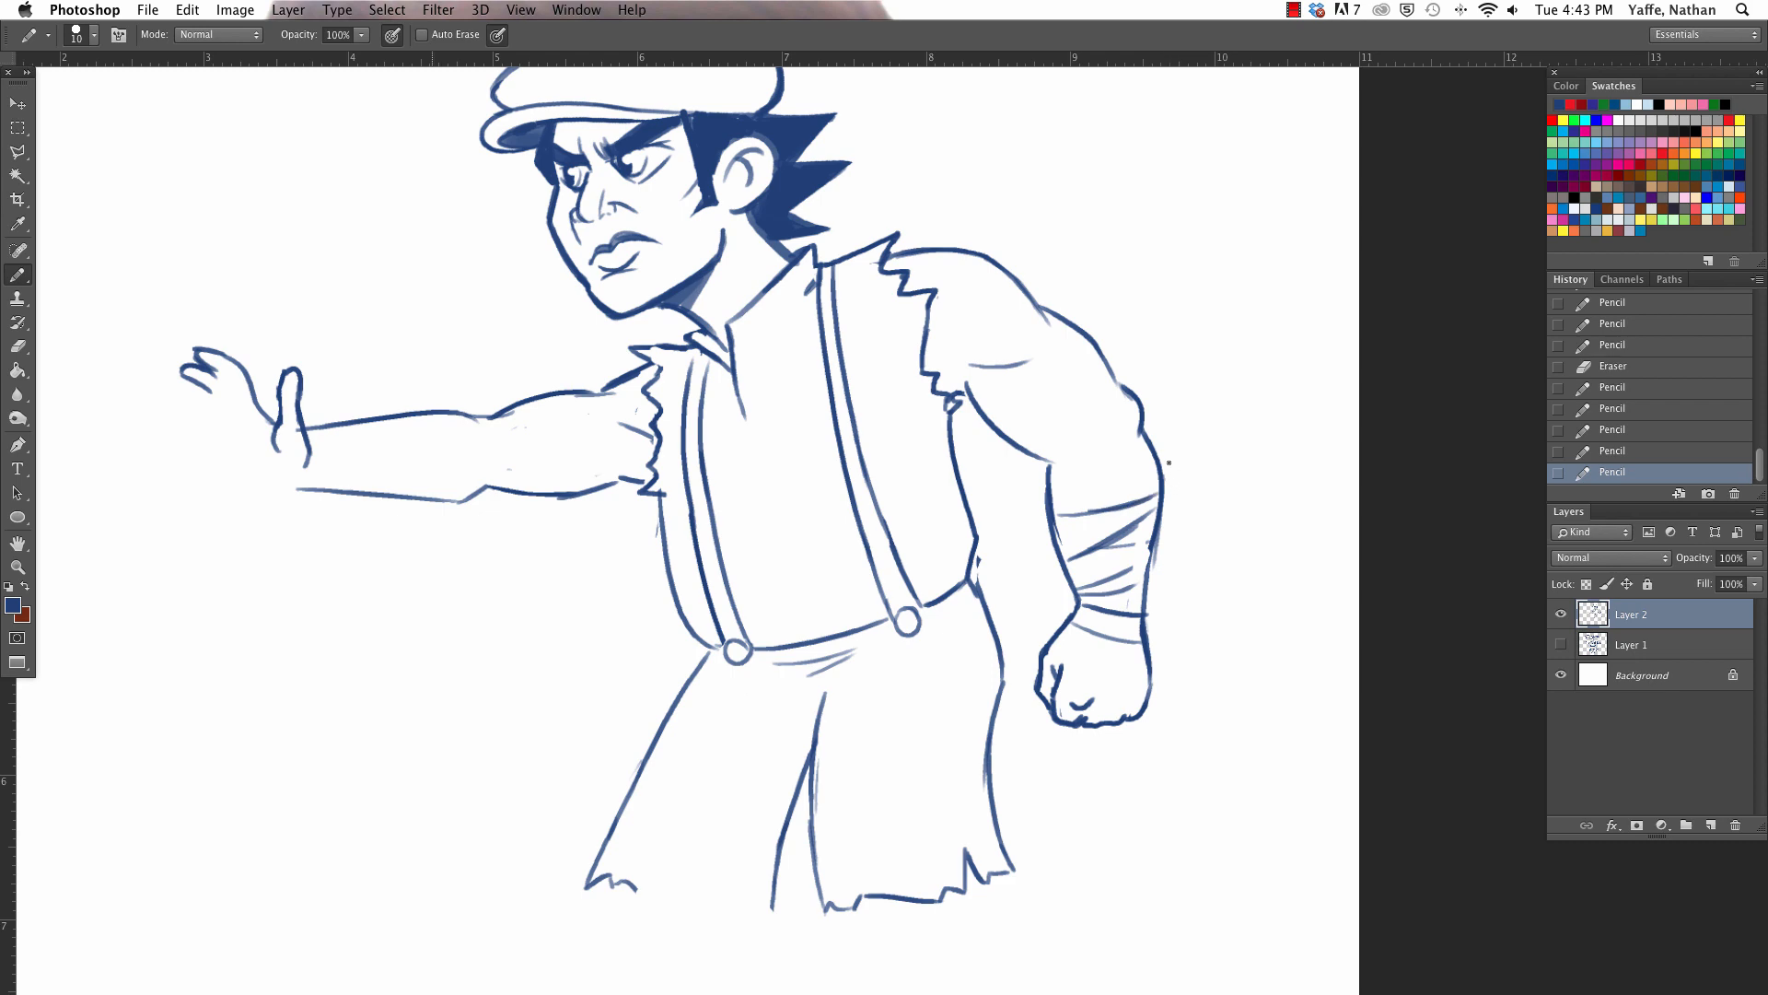
# - Add another curled finger to the far hand and strengthen the upper and lower contours of the far arm
pyautogui.moveTo(218, 366)
pyautogui.mouseDown()
pyautogui.moveTo(239, 417)
pyautogui.moveTo(167, 385)
pyautogui.moveTo(198, 397)
pyautogui.moveTo(189, 368)
pyautogui.moveTo(173, 373)
pyautogui.moveTo(195, 356)
pyautogui.mouseUp()
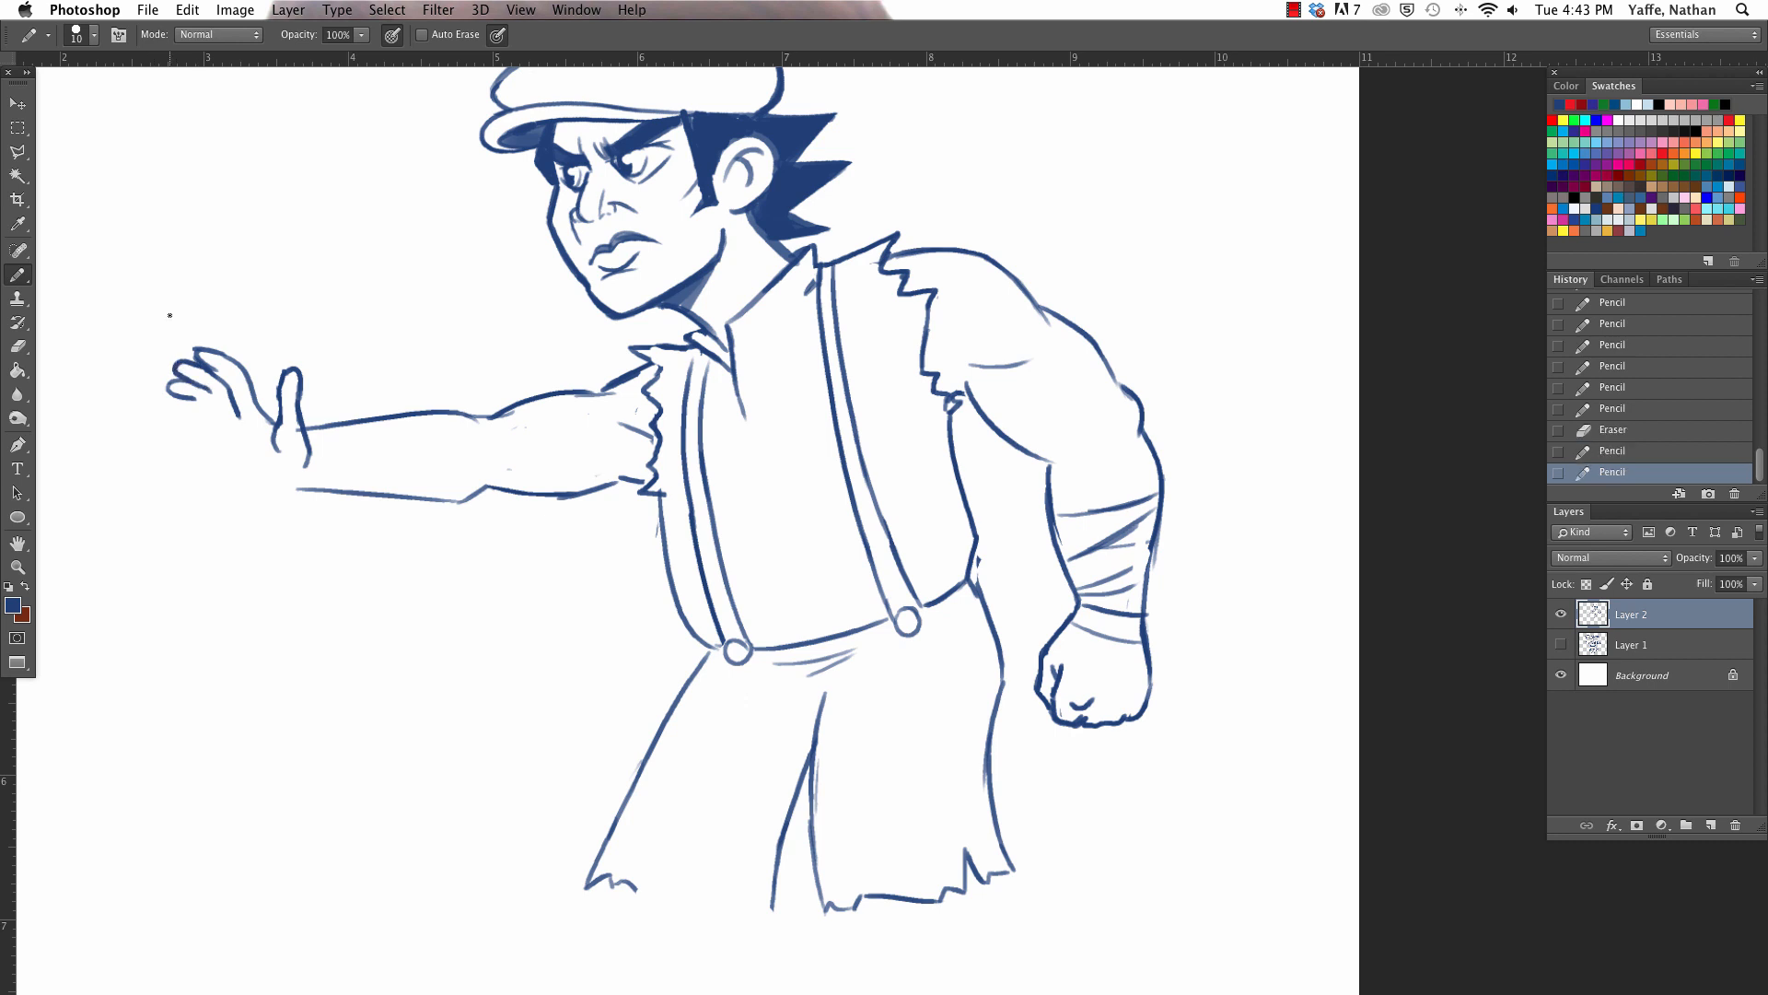
pyautogui.moveTo(436, 501); pyautogui.dragTo(551, 501)
pyautogui.moveTo(507, 497)
pyautogui.mouseDown()
pyautogui.moveTo(612, 484)
pyautogui.moveTo(640, 461)
pyautogui.mouseUp()
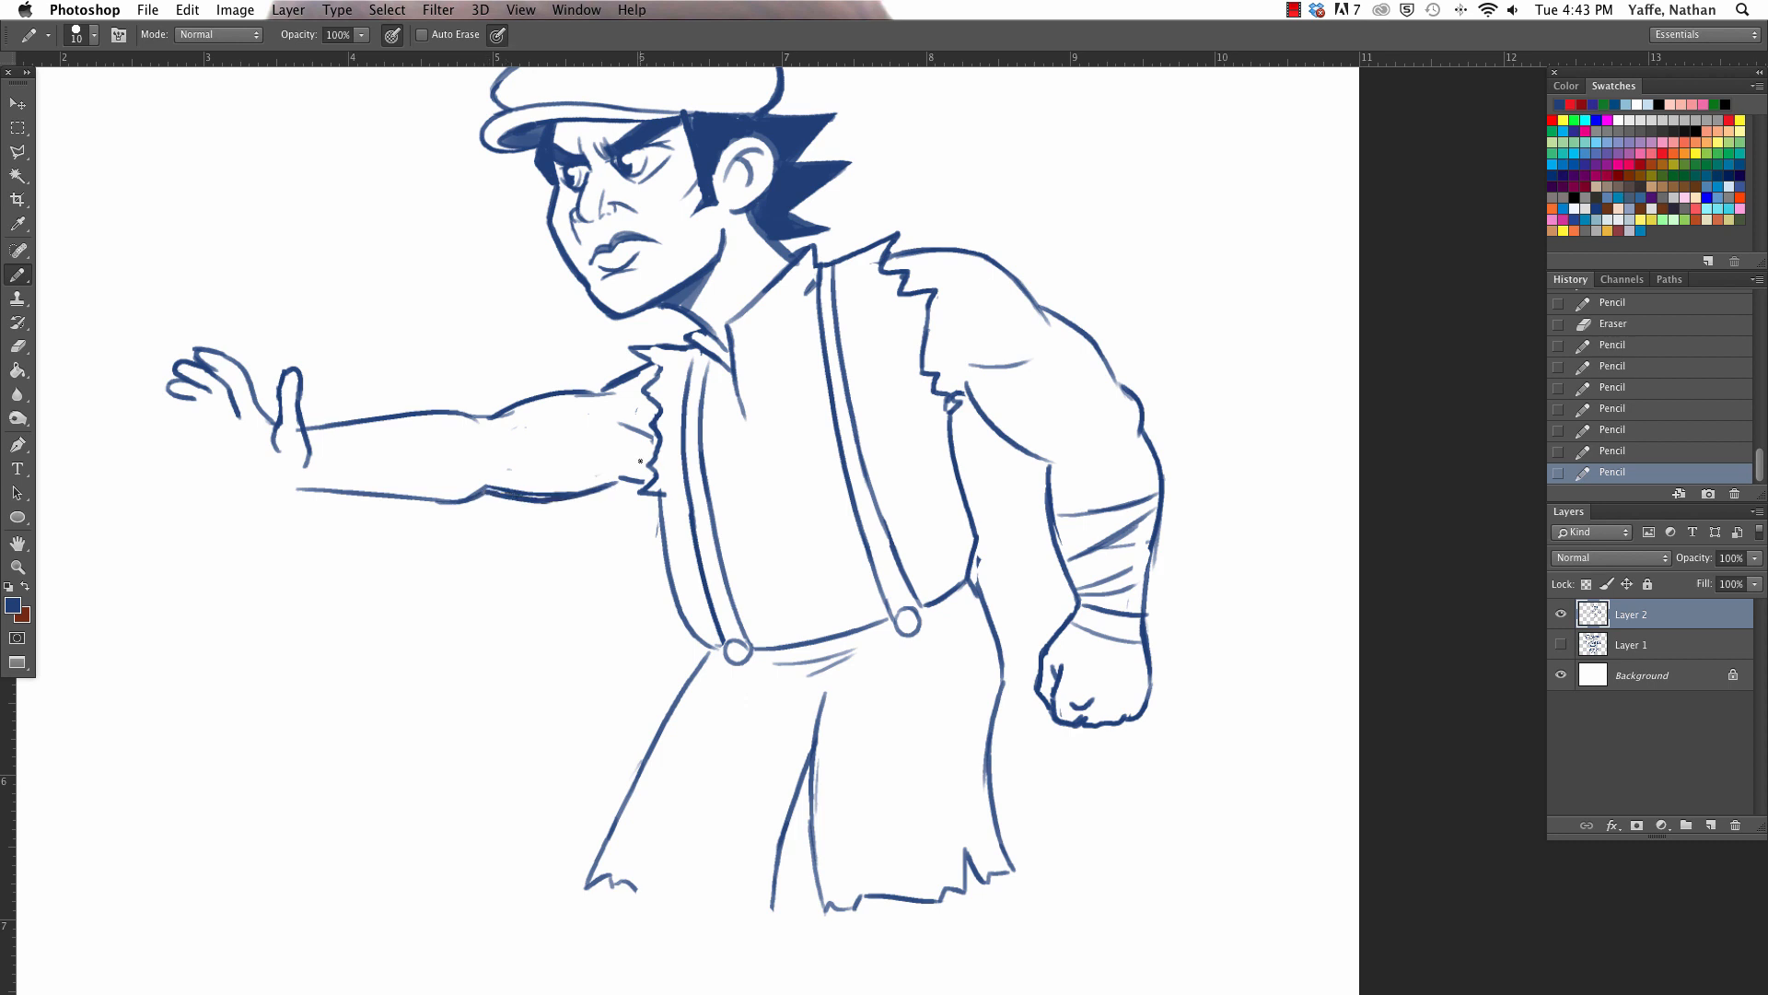
pyautogui.moveTo(493, 422); pyautogui.dragTo(594, 396)
pyautogui.moveTo(478, 414); pyautogui.dragTo(589, 395)
pyautogui.moveTo(361, 419)
pyautogui.mouseDown()
pyautogui.moveTo(304, 429)
pyautogui.moveTo(364, 411)
pyautogui.mouseUp()
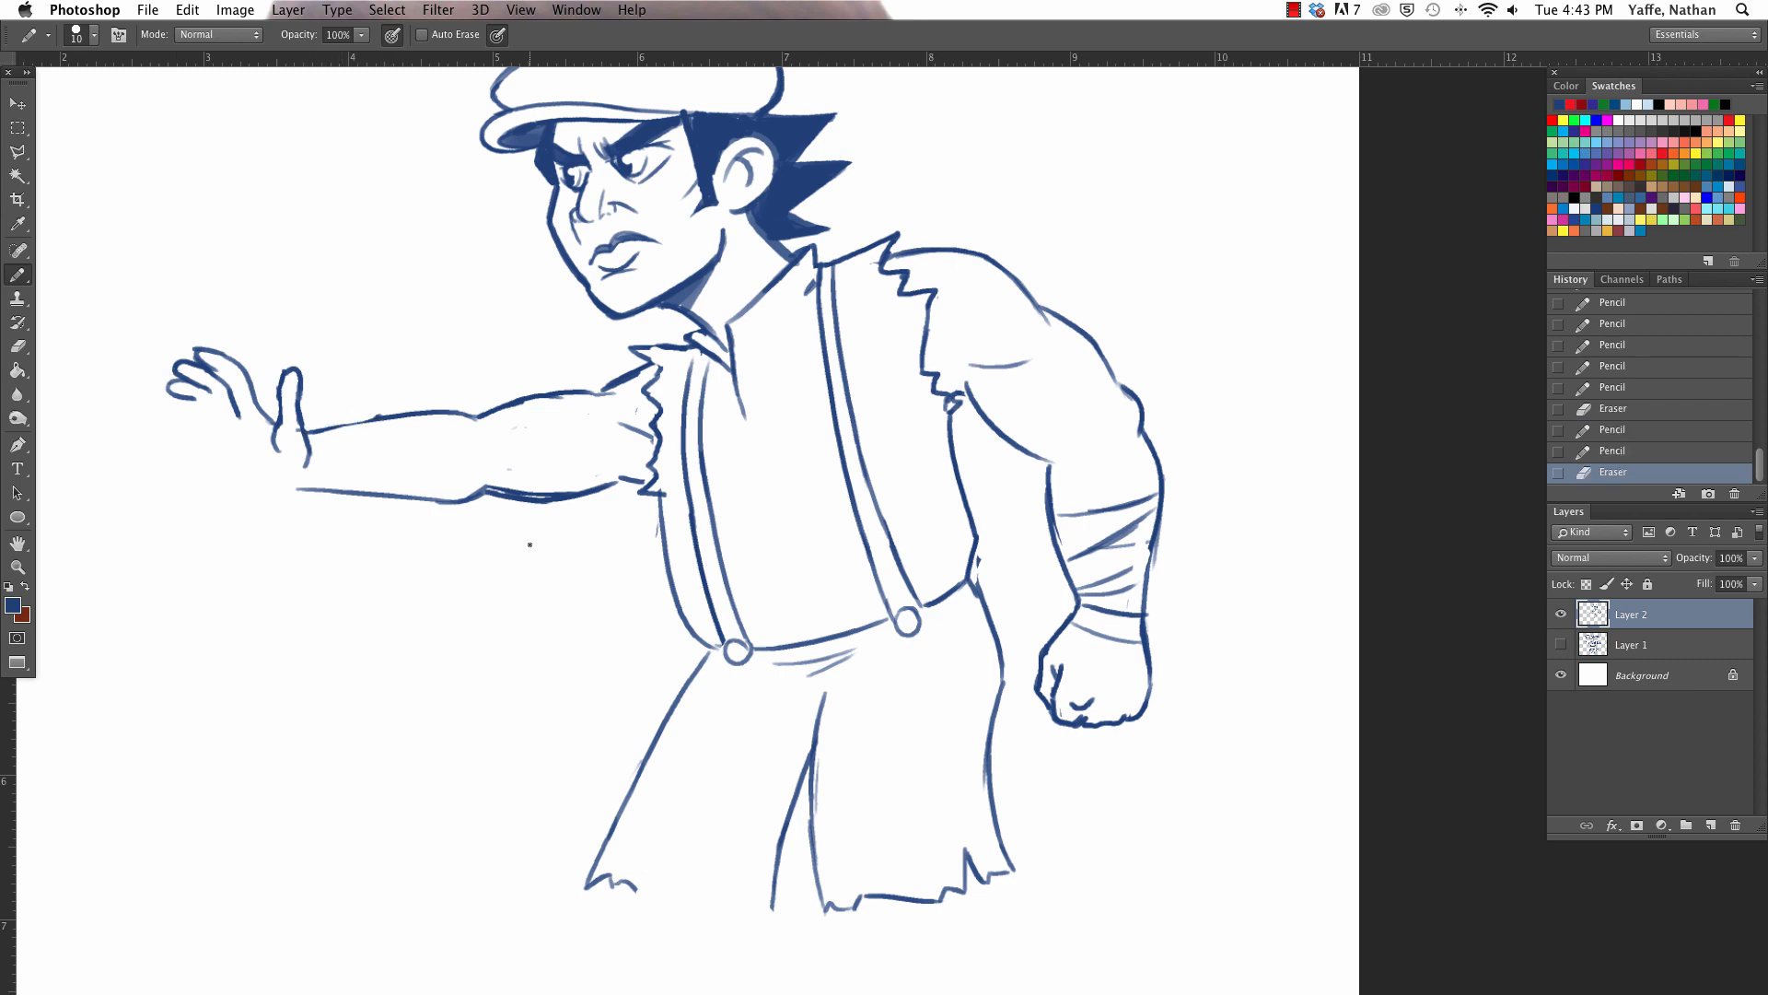
# - Complete the ragged hem of the far trouser leg across to the inner leg line
pyautogui.scroll(-10, 529, 544)
pyautogui.moveTo(639, 498)
pyautogui.mouseDown()
pyautogui.moveTo(702, 523)
pyautogui.moveTo(724, 512)
pyautogui.mouseUp()
pyautogui.moveTo(723, 512); pyautogui.dragTo(768, 508)
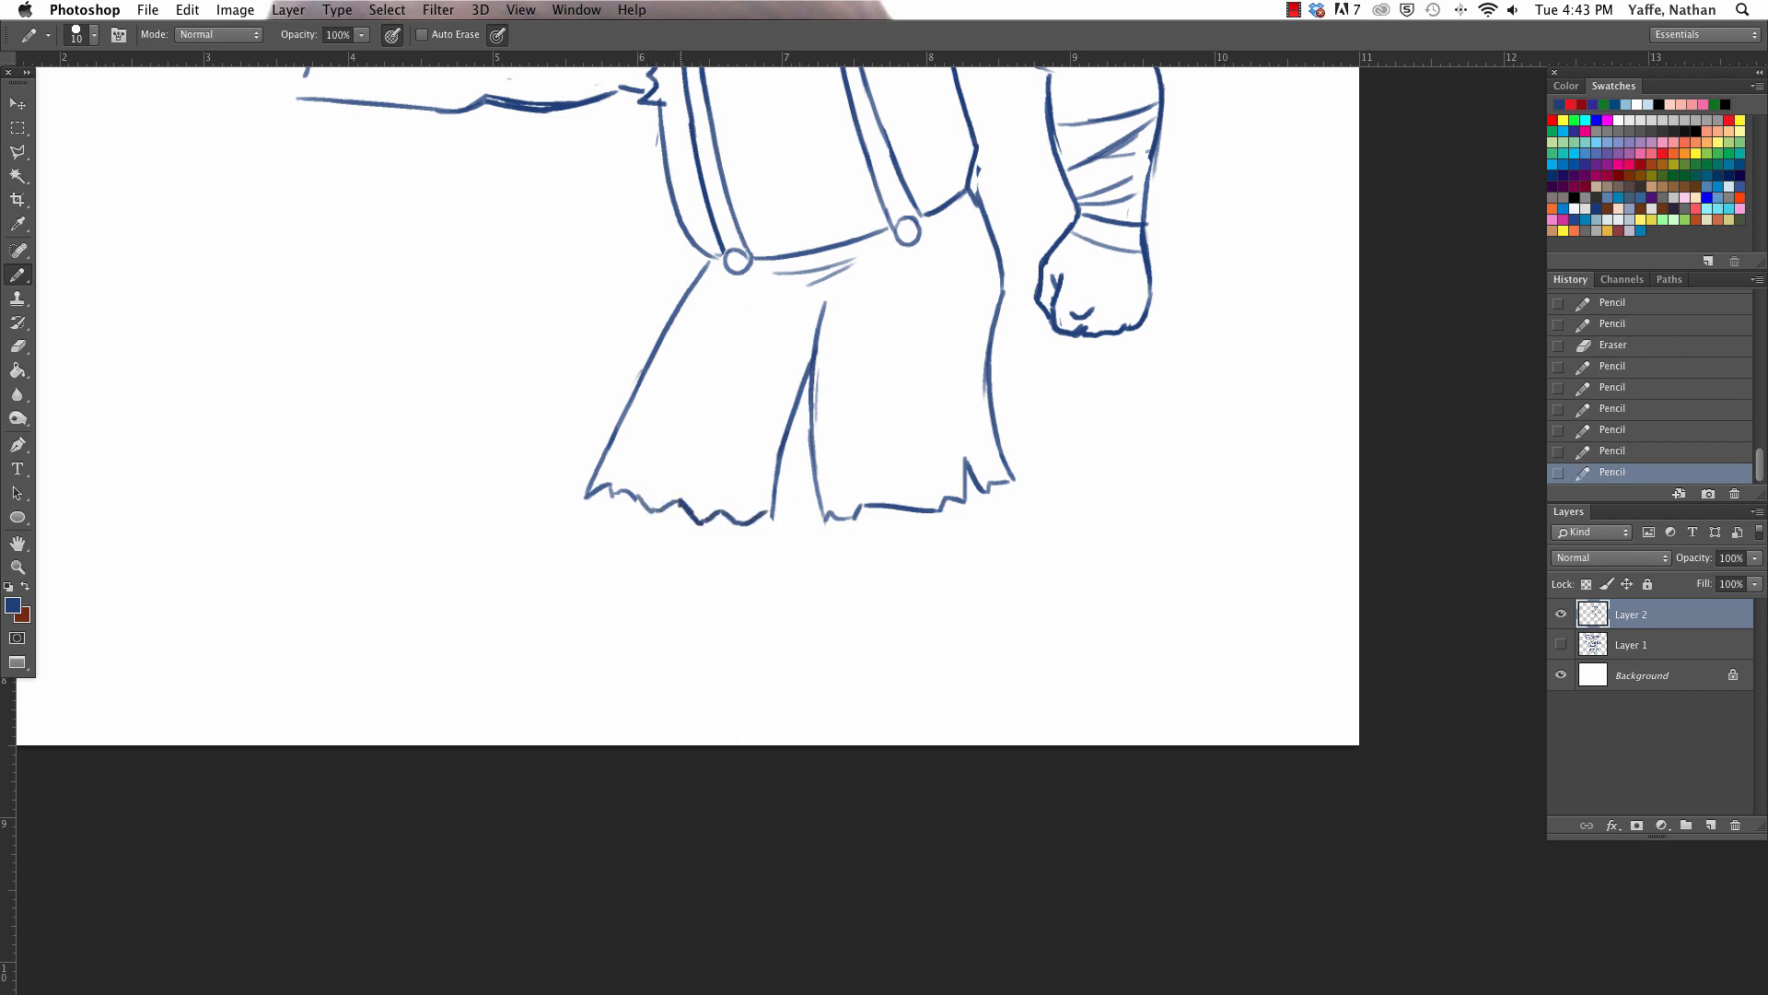
# - Draw both bare lower legs down to the ankles below the ragged hems, and add a crease at the crotch
pyautogui.moveTo(626, 500); pyautogui.dragTo(760, 656)
pyautogui.moveTo(644, 540); pyautogui.dragTo(681, 605)
pyautogui.moveTo(884, 512); pyautogui.dragTo(932, 566)
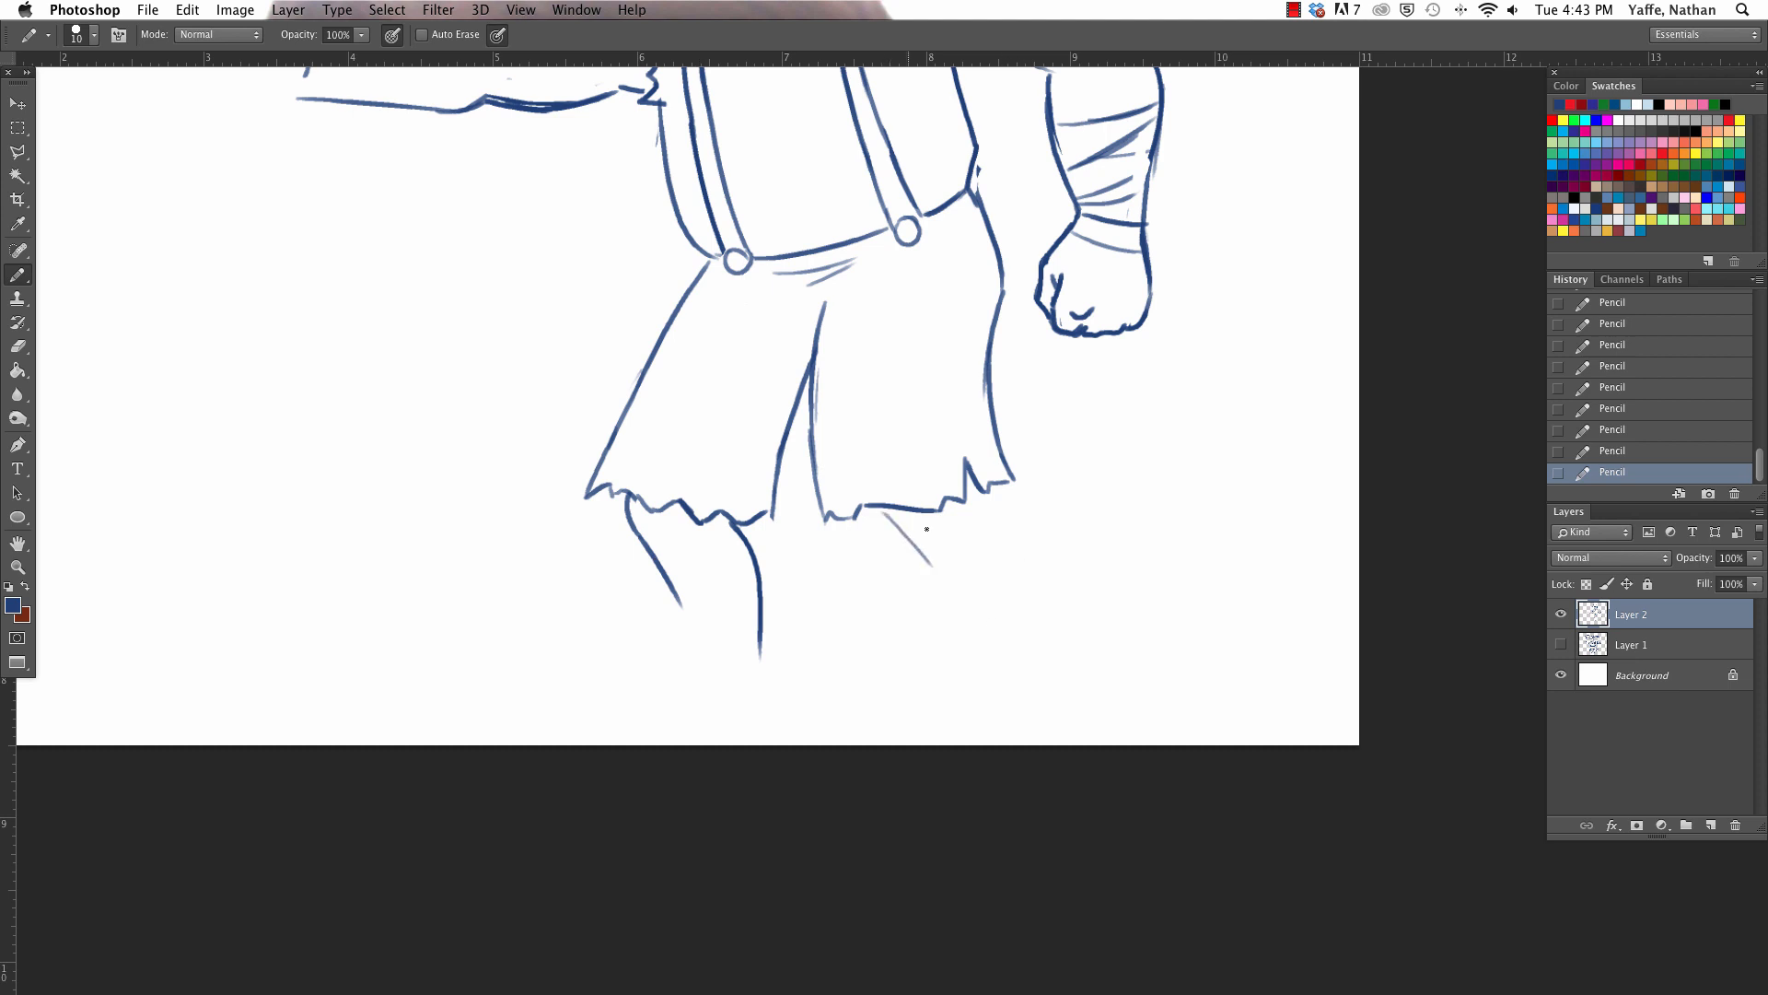
pyautogui.moveTo(874, 510); pyautogui.dragTo(916, 546)
pyautogui.moveTo(976, 492); pyautogui.dragTo(1047, 625)
pyautogui.moveTo(889, 530); pyautogui.dragTo(1022, 669)
pyautogui.moveTo(1030, 597)
pyautogui.mouseDown()
pyautogui.moveTo(1096, 686)
pyautogui.moveTo(1029, 703)
pyautogui.mouseUp()
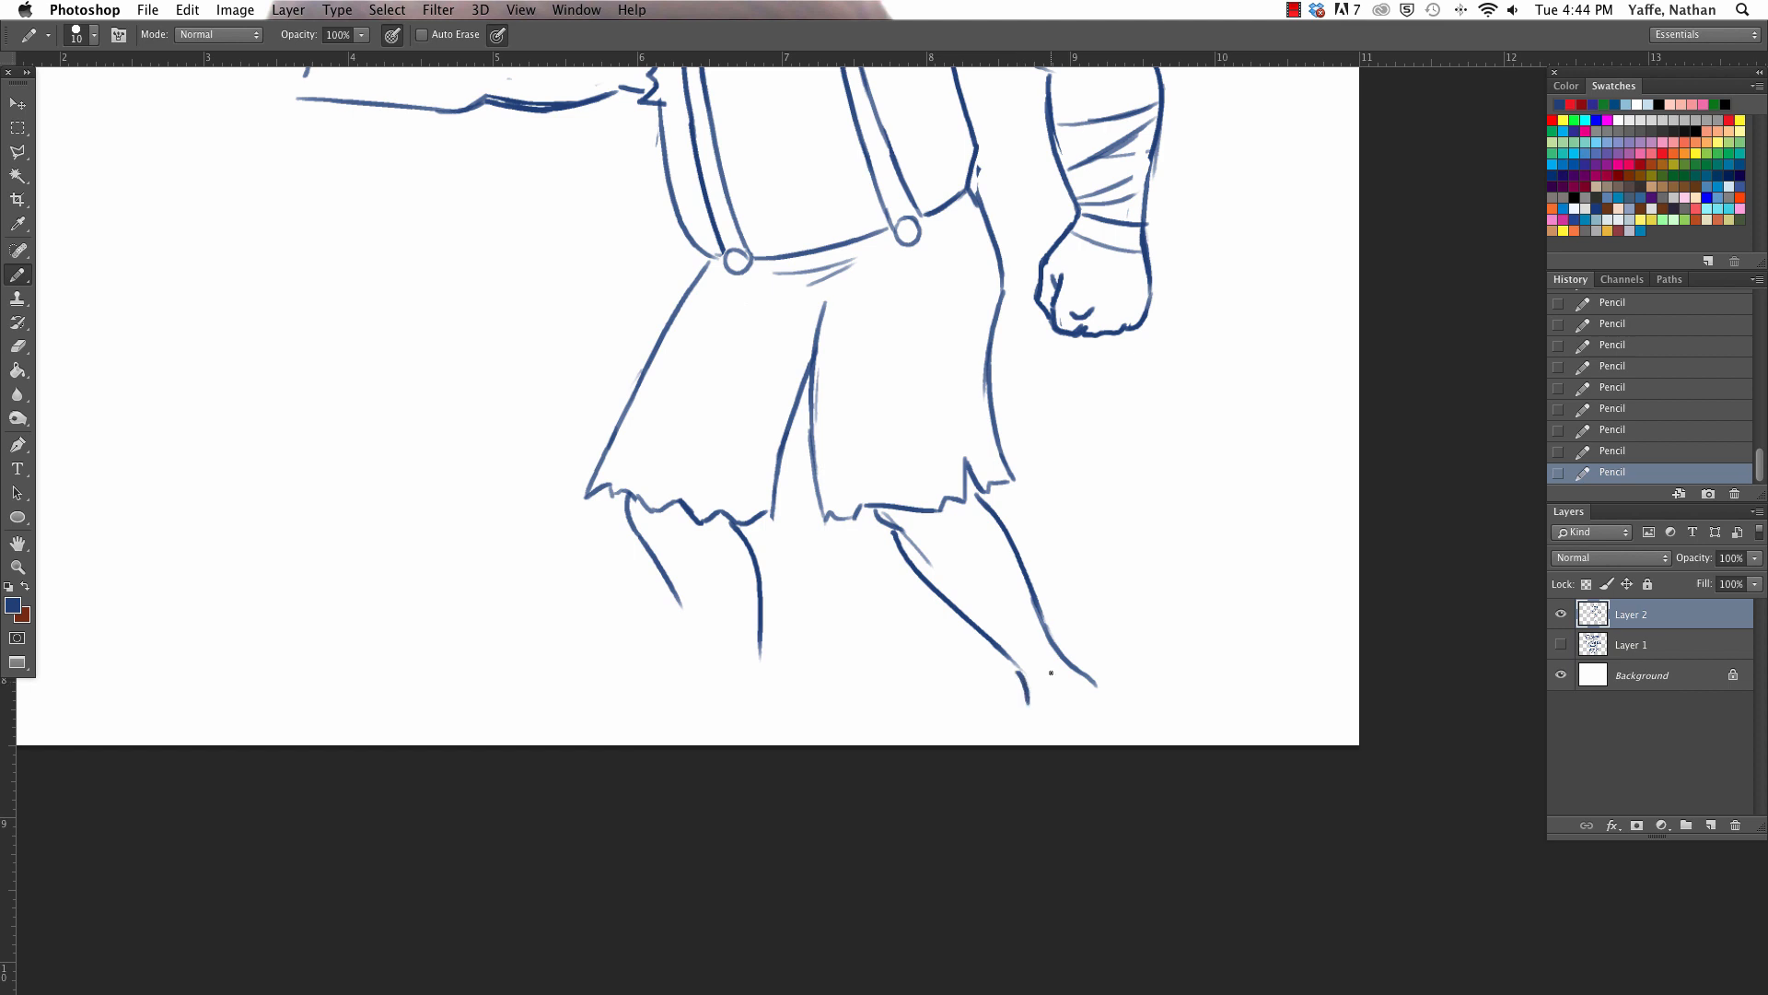
pyautogui.moveTo(673, 588)
pyautogui.mouseDown()
pyautogui.moveTo(717, 680)
pyautogui.moveTo(649, 722)
pyautogui.mouseUp()
pyautogui.moveTo(763, 640); pyautogui.dragTo(762, 722)
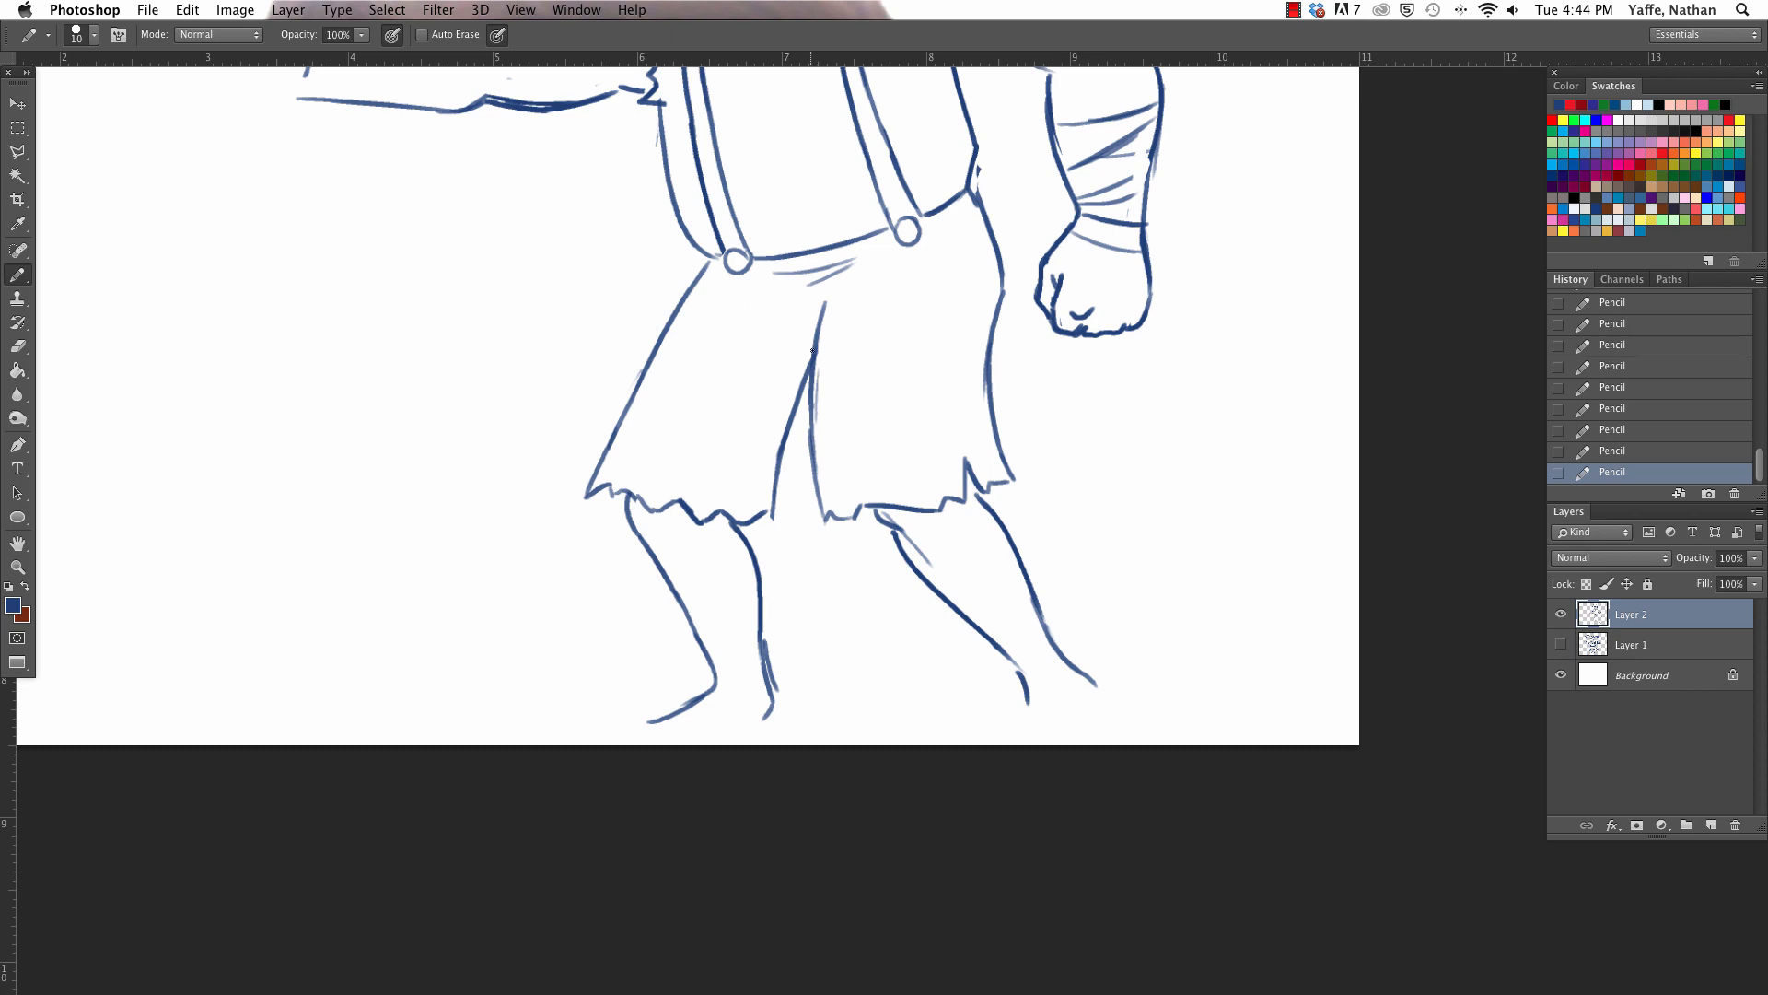
pyautogui.moveTo(812, 351); pyautogui.dragTo(806, 317)
# - Complete the far hand with its lowest finger and palm edge joined to the forearm, and tidy the fingertip and sleeve lines
pyautogui.scroll(10, 822, 289)
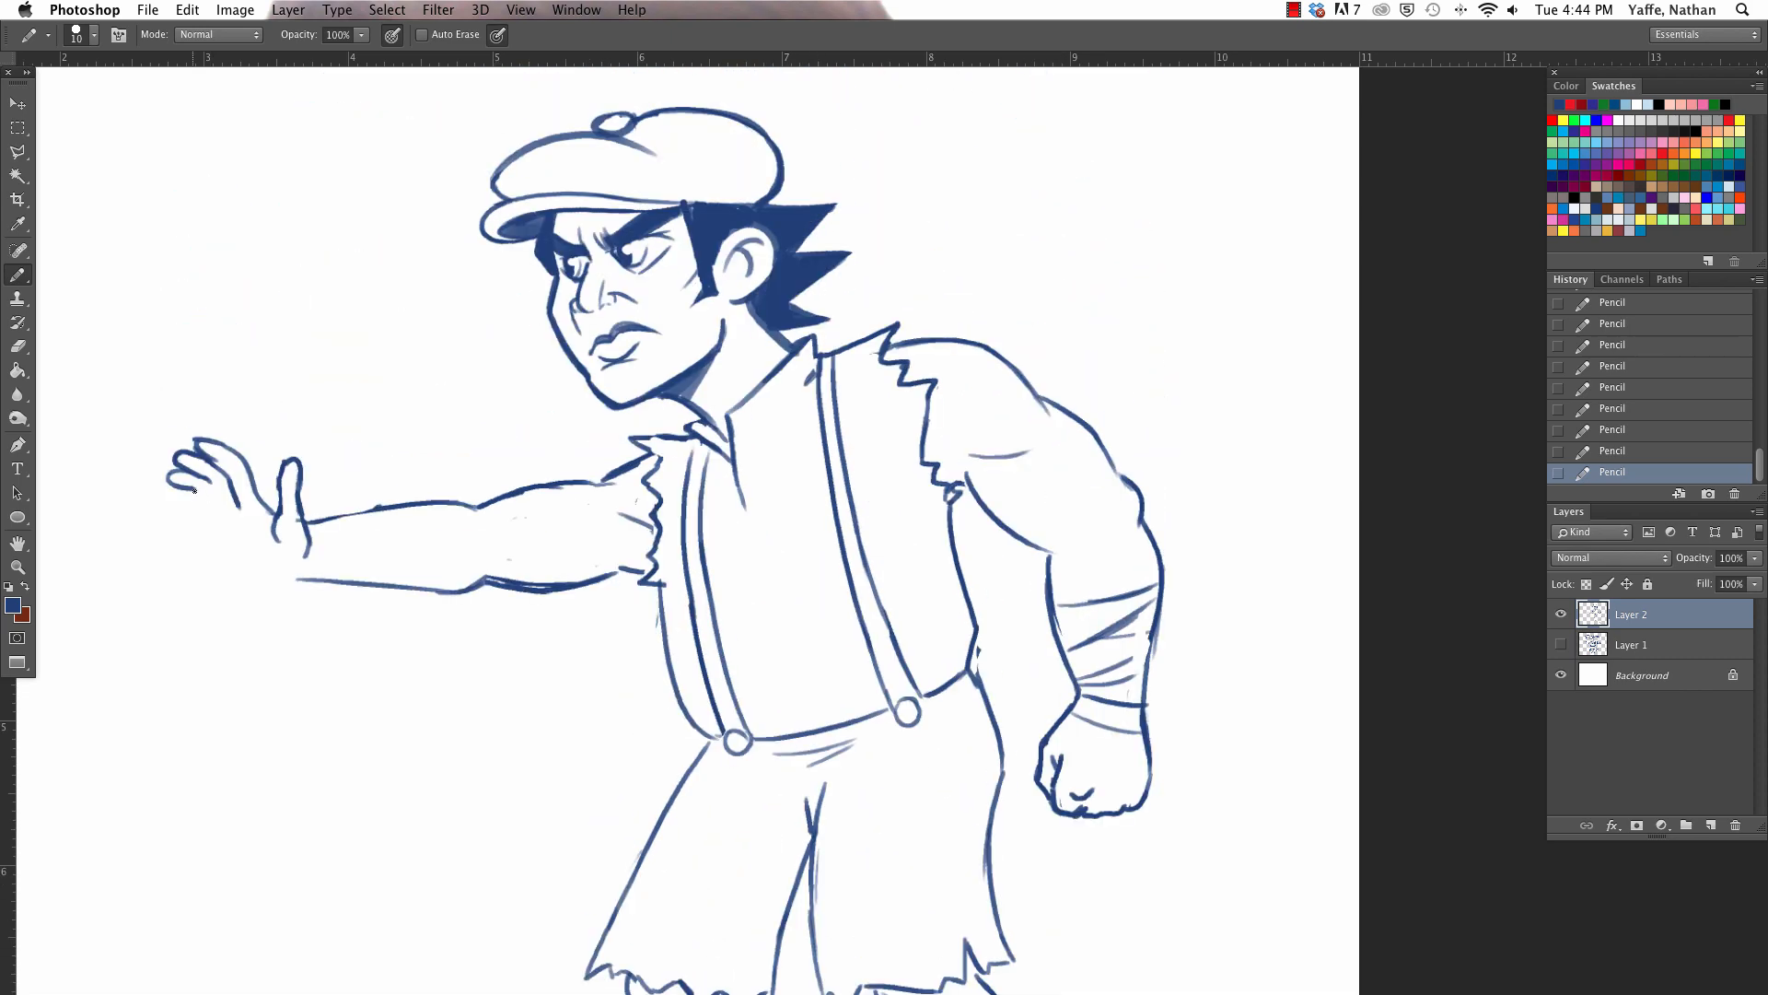
pyautogui.moveTo(194, 489)
pyautogui.mouseDown()
pyautogui.moveTo(212, 503)
pyautogui.moveTo(167, 497)
pyautogui.moveTo(211, 522)
pyautogui.mouseUp()
pyautogui.moveTo(195, 513)
pyautogui.mouseDown()
pyautogui.moveTo(246, 580)
pyautogui.moveTo(320, 582)
pyautogui.mouseUp()
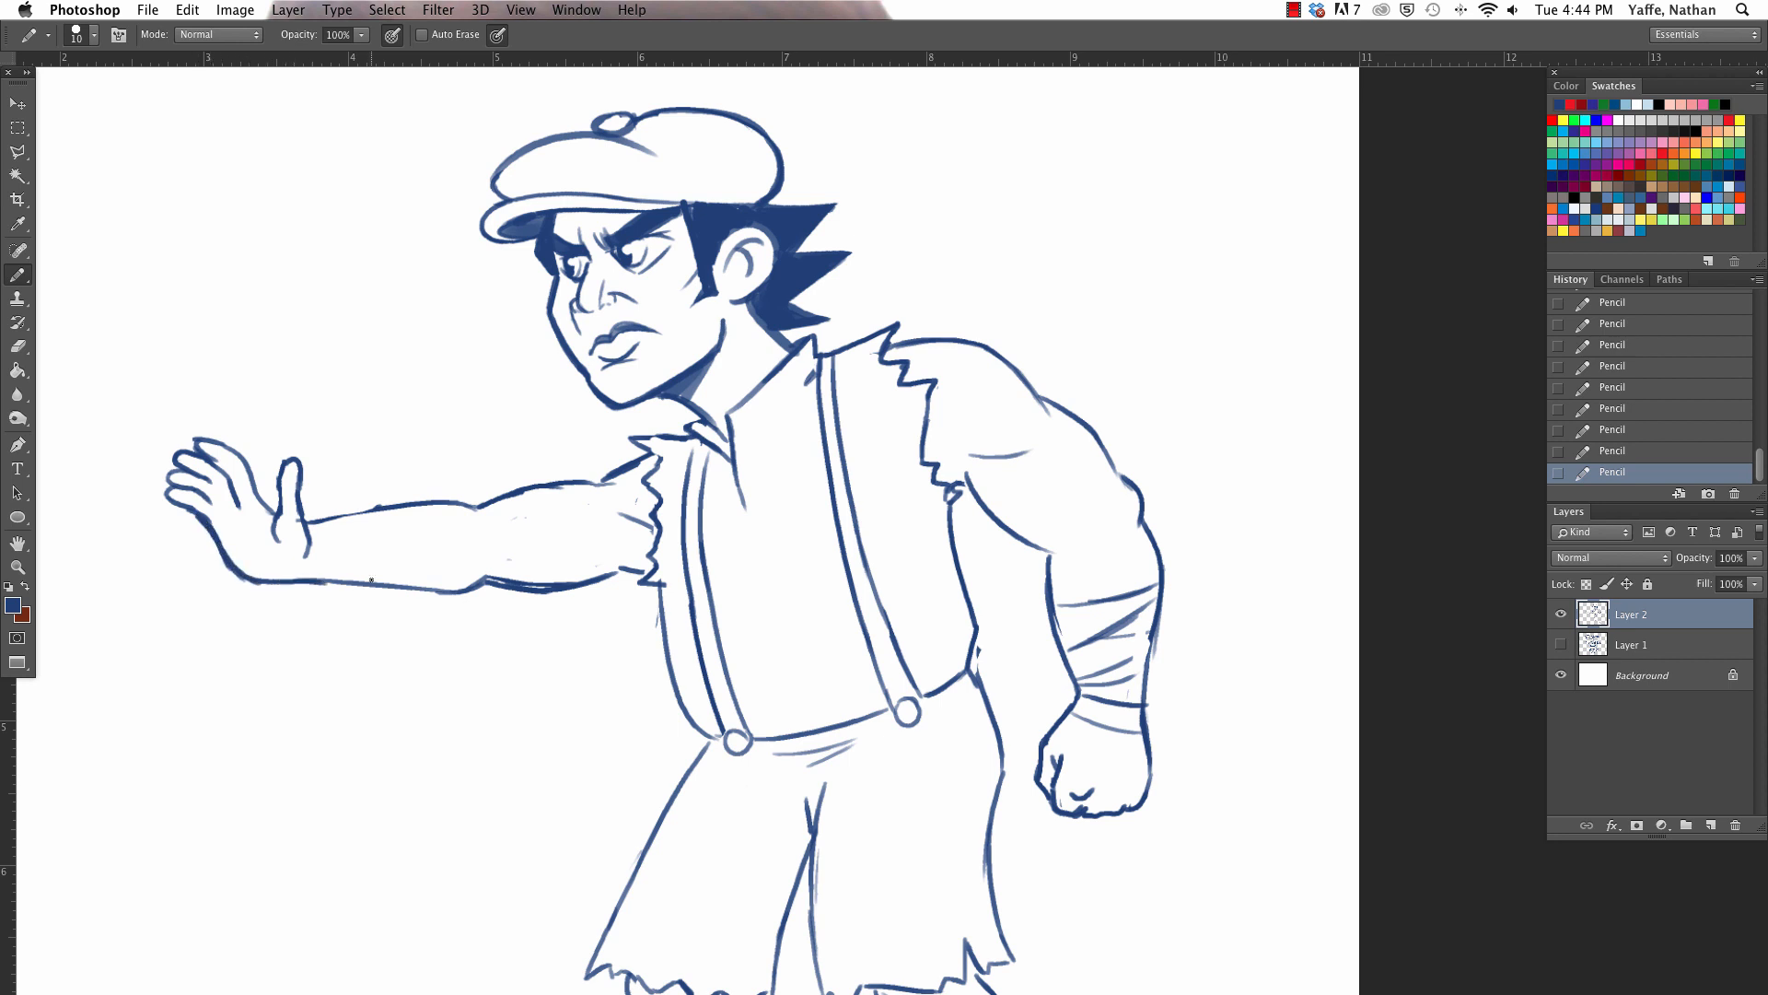
pyautogui.moveTo(210, 449); pyautogui.dragTo(191, 434)
pyautogui.moveTo(643, 434)
pyautogui.mouseDown()
pyautogui.moveTo(678, 425)
pyautogui.moveTo(660, 433)
pyautogui.mouseUp()
# - Select the outstretched far arm with its torn armhole using the Polygonal Lasso, move it slightly upward, and deselect it
pyautogui.click(18, 151)
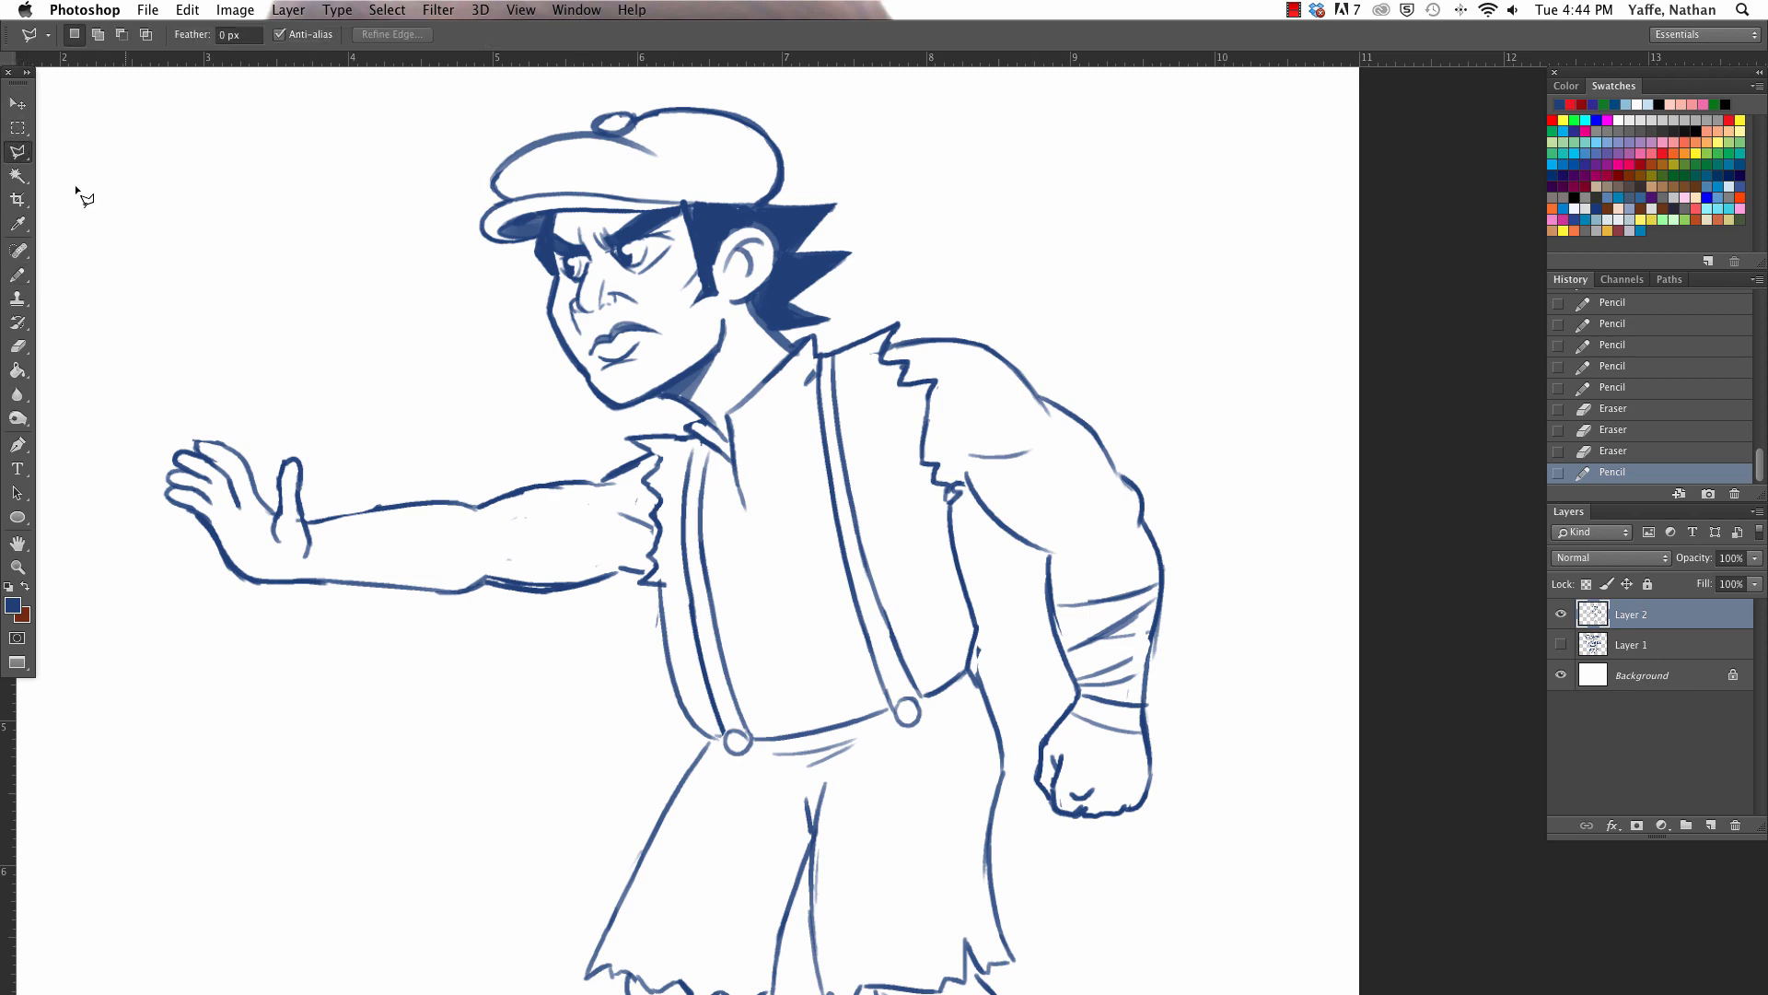
pyautogui.click(151, 331)
pyautogui.click(96, 473)
pyautogui.click(155, 626)
pyautogui.click(559, 703)
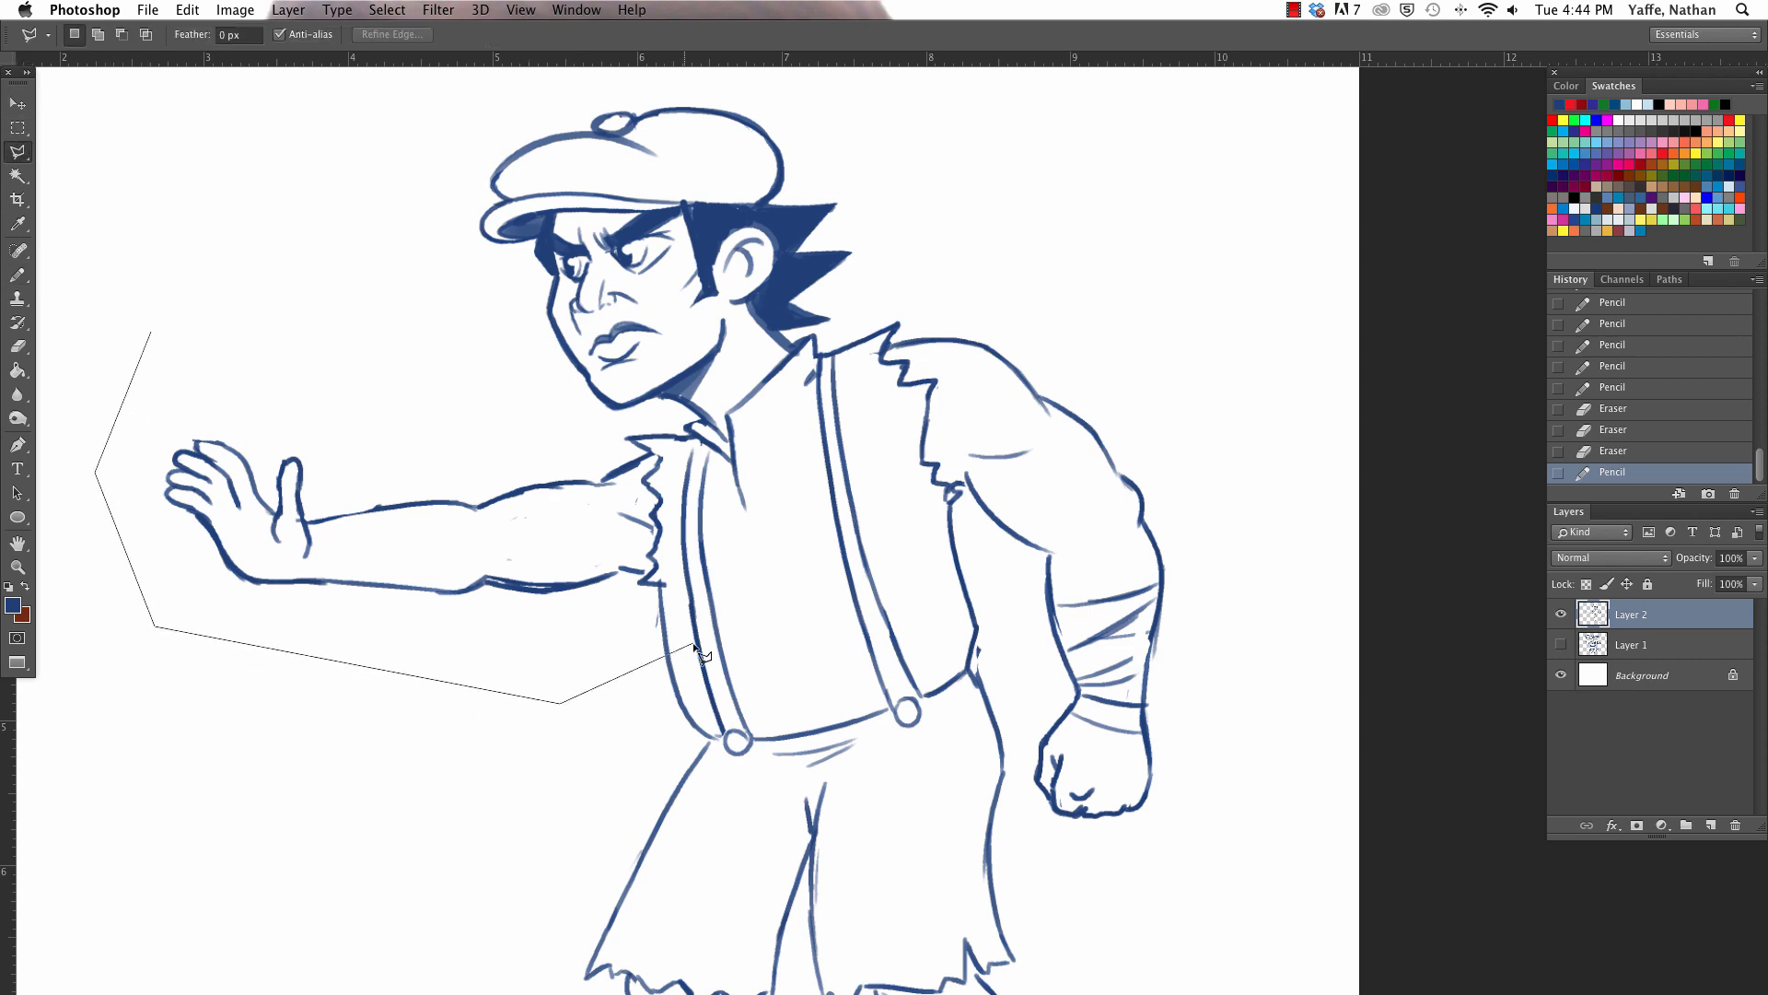
pyautogui.click(675, 582)
pyautogui.click(678, 433)
pyautogui.click(603, 410)
pyautogui.click(442, 409)
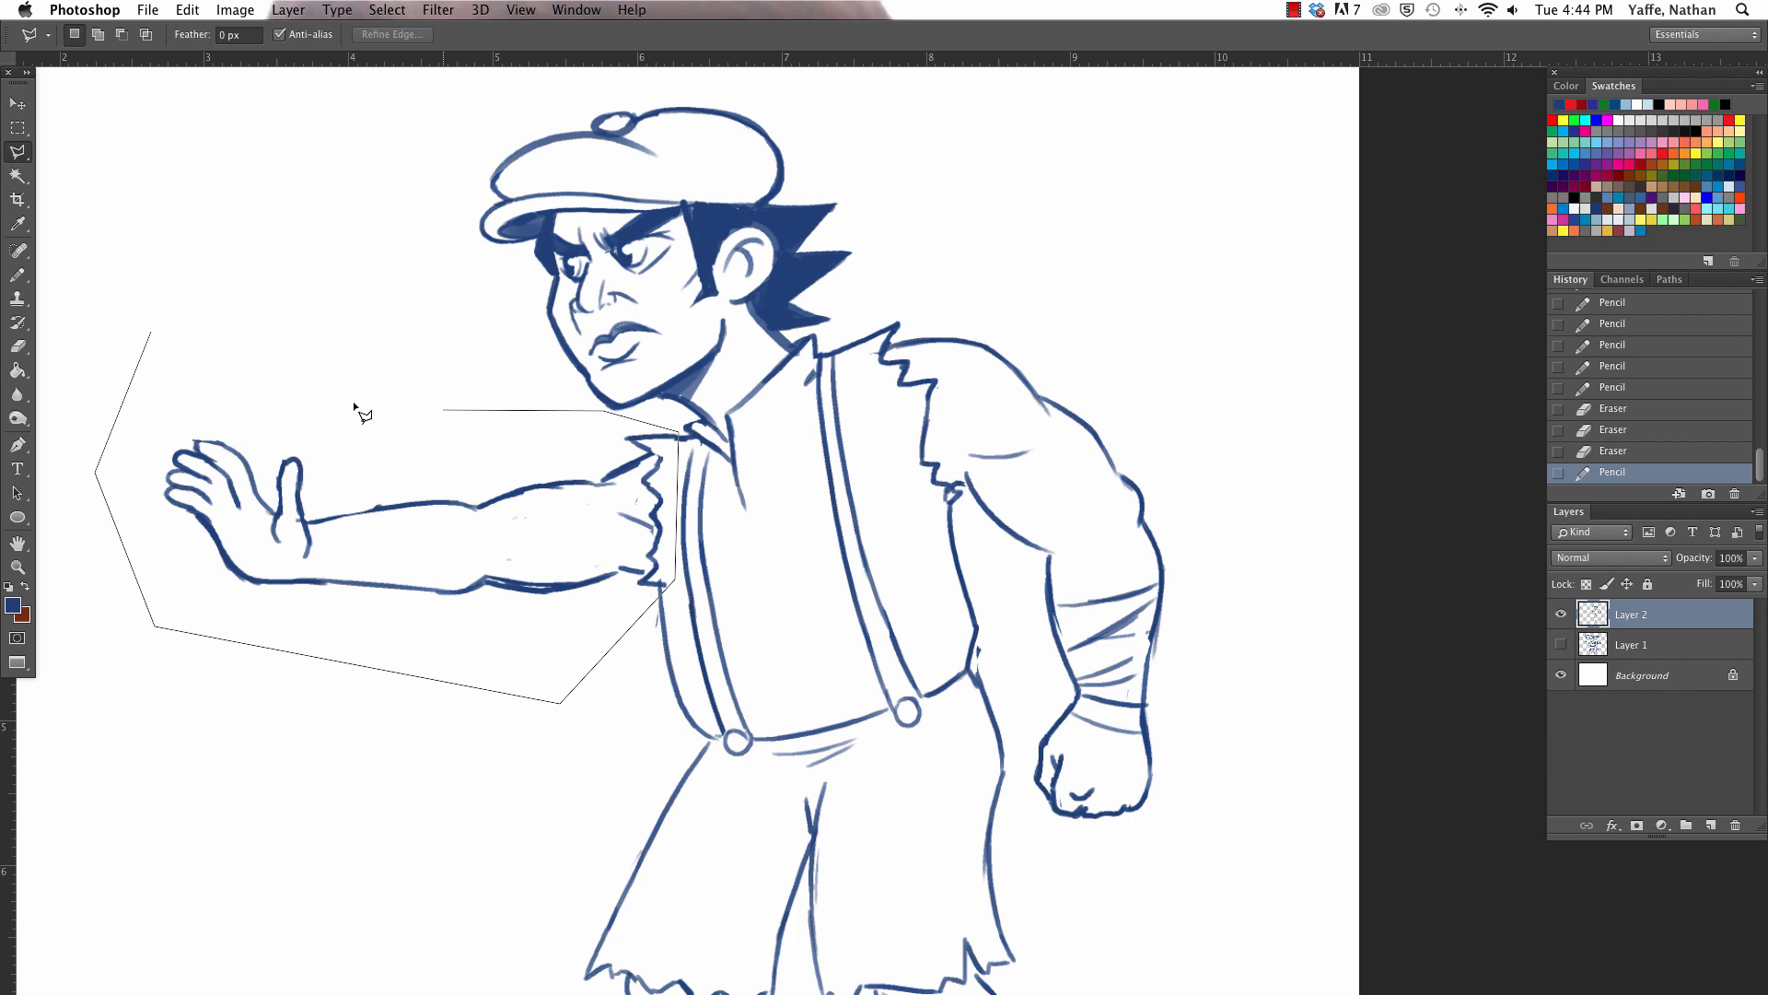
pyautogui.click(151, 328)
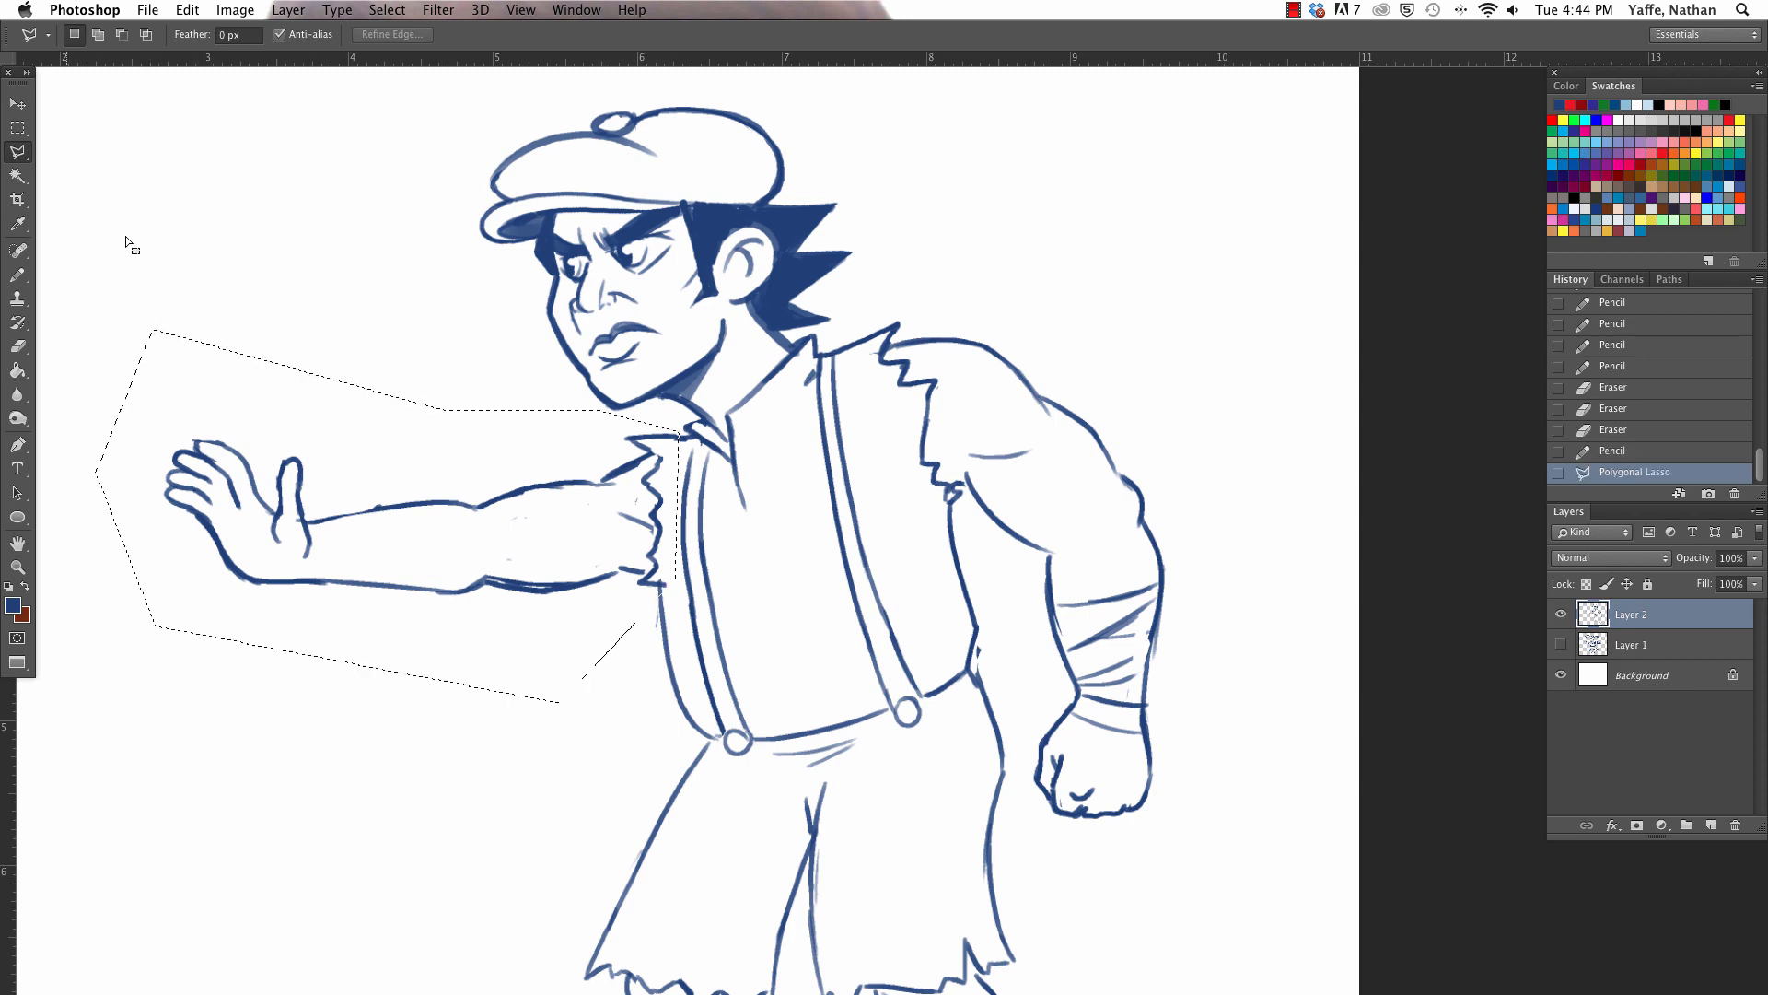
pyautogui.press('v')
pyautogui.moveTo(630, 556)
pyautogui.mouseDown()
pyautogui.moveTo(651, 527)
pyautogui.moveTo(632, 525)
pyautogui.mouseUp()
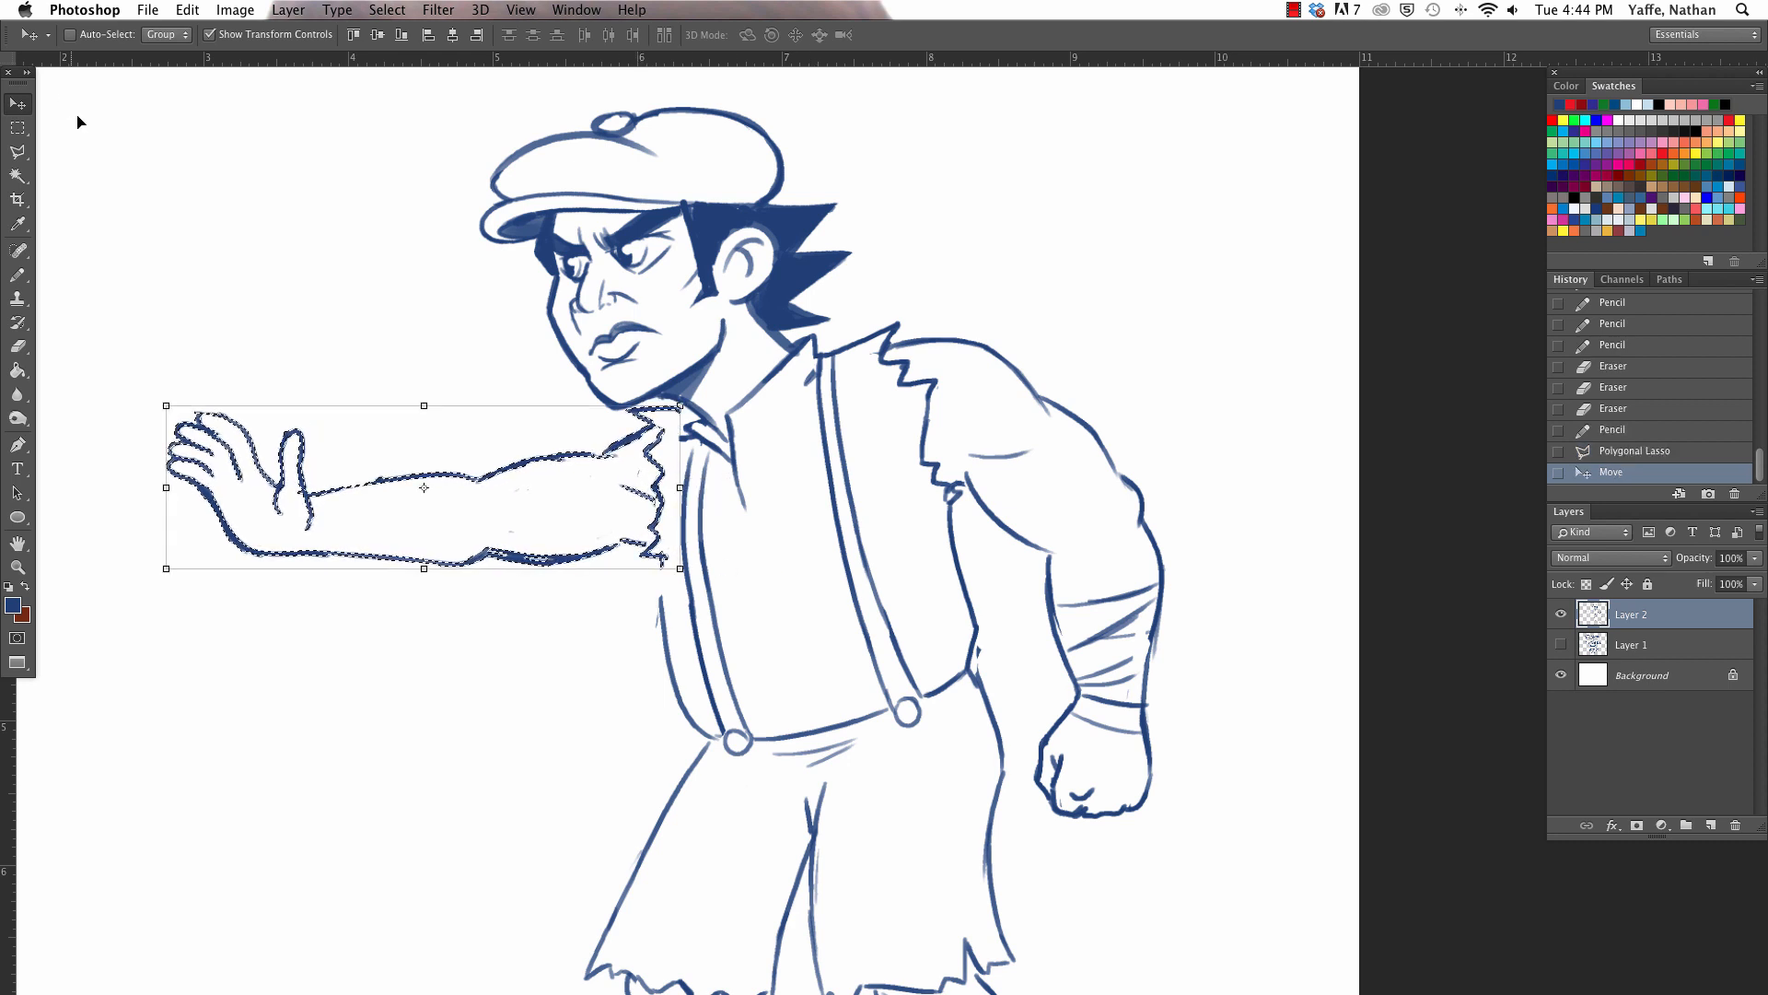
pyautogui.click(17, 127)
pyautogui.click(216, 187)
# - Erase the overlapping lines under the collar and redraw the torso's far side from the armhole toward the waist
pyautogui.click(18, 274)
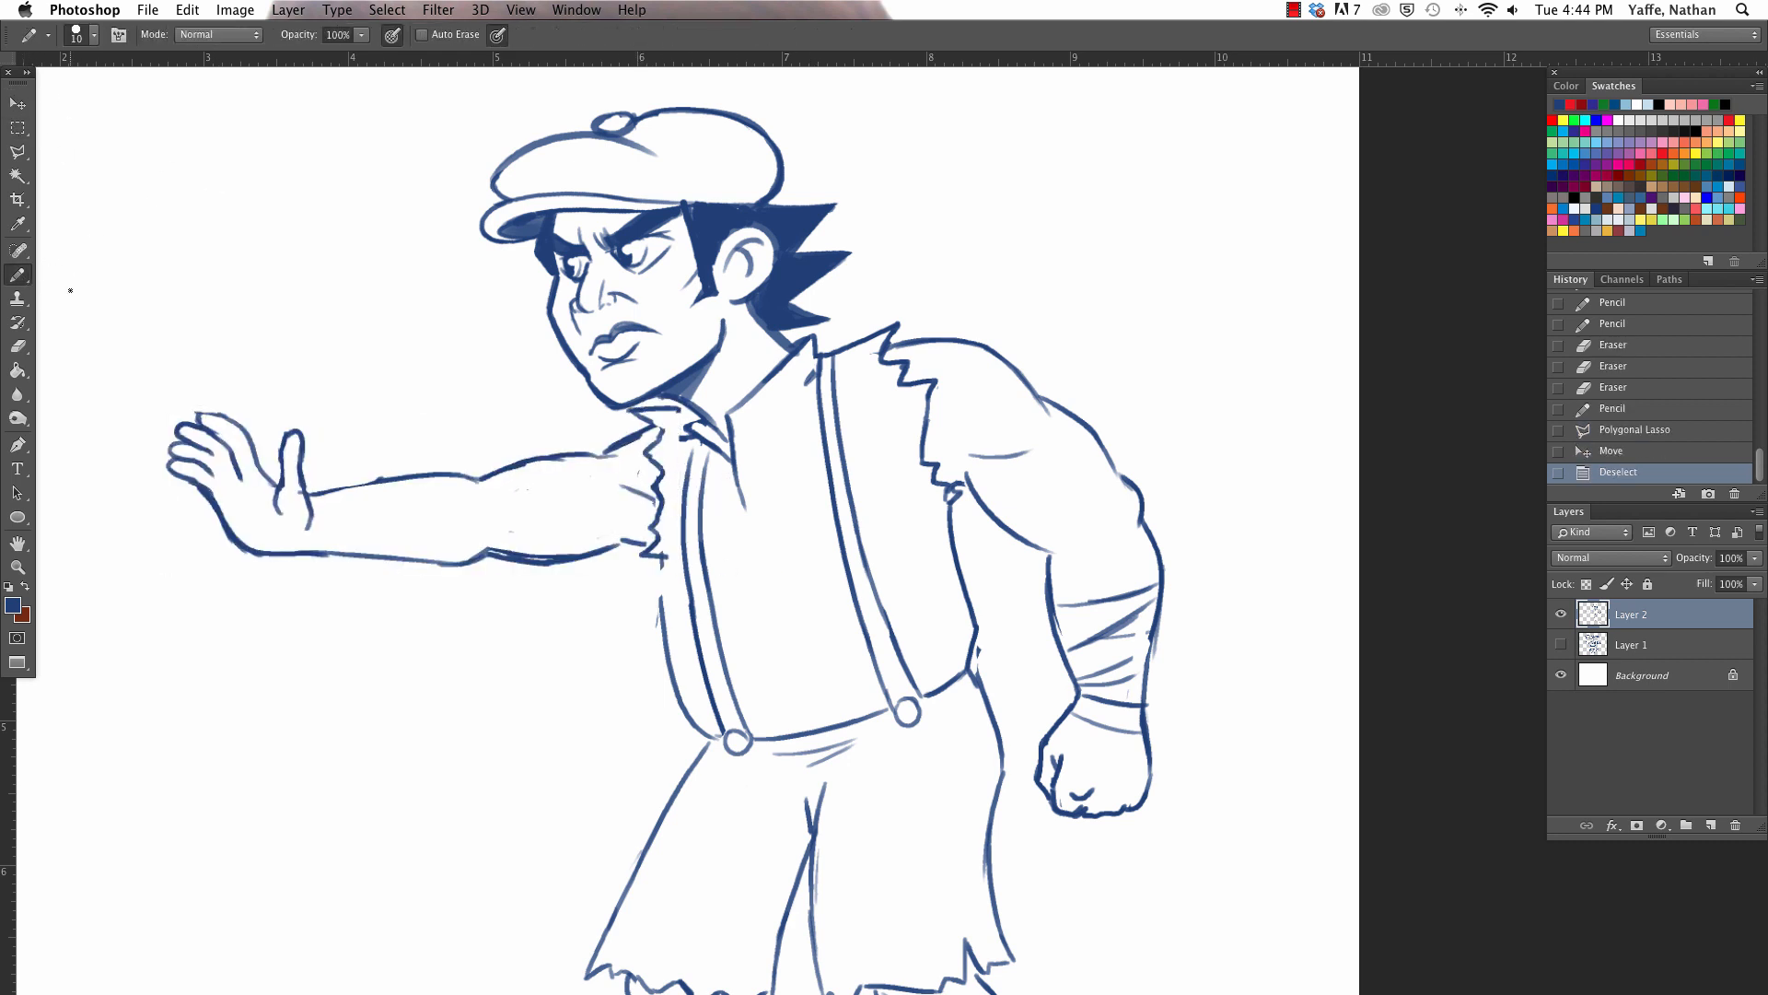
pyautogui.moveTo(689, 438)
pyautogui.mouseDown()
pyautogui.moveTo(676, 419)
pyautogui.moveTo(700, 414)
pyautogui.mouseUp()
pyautogui.moveTo(662, 565); pyautogui.dragTo(679, 665)
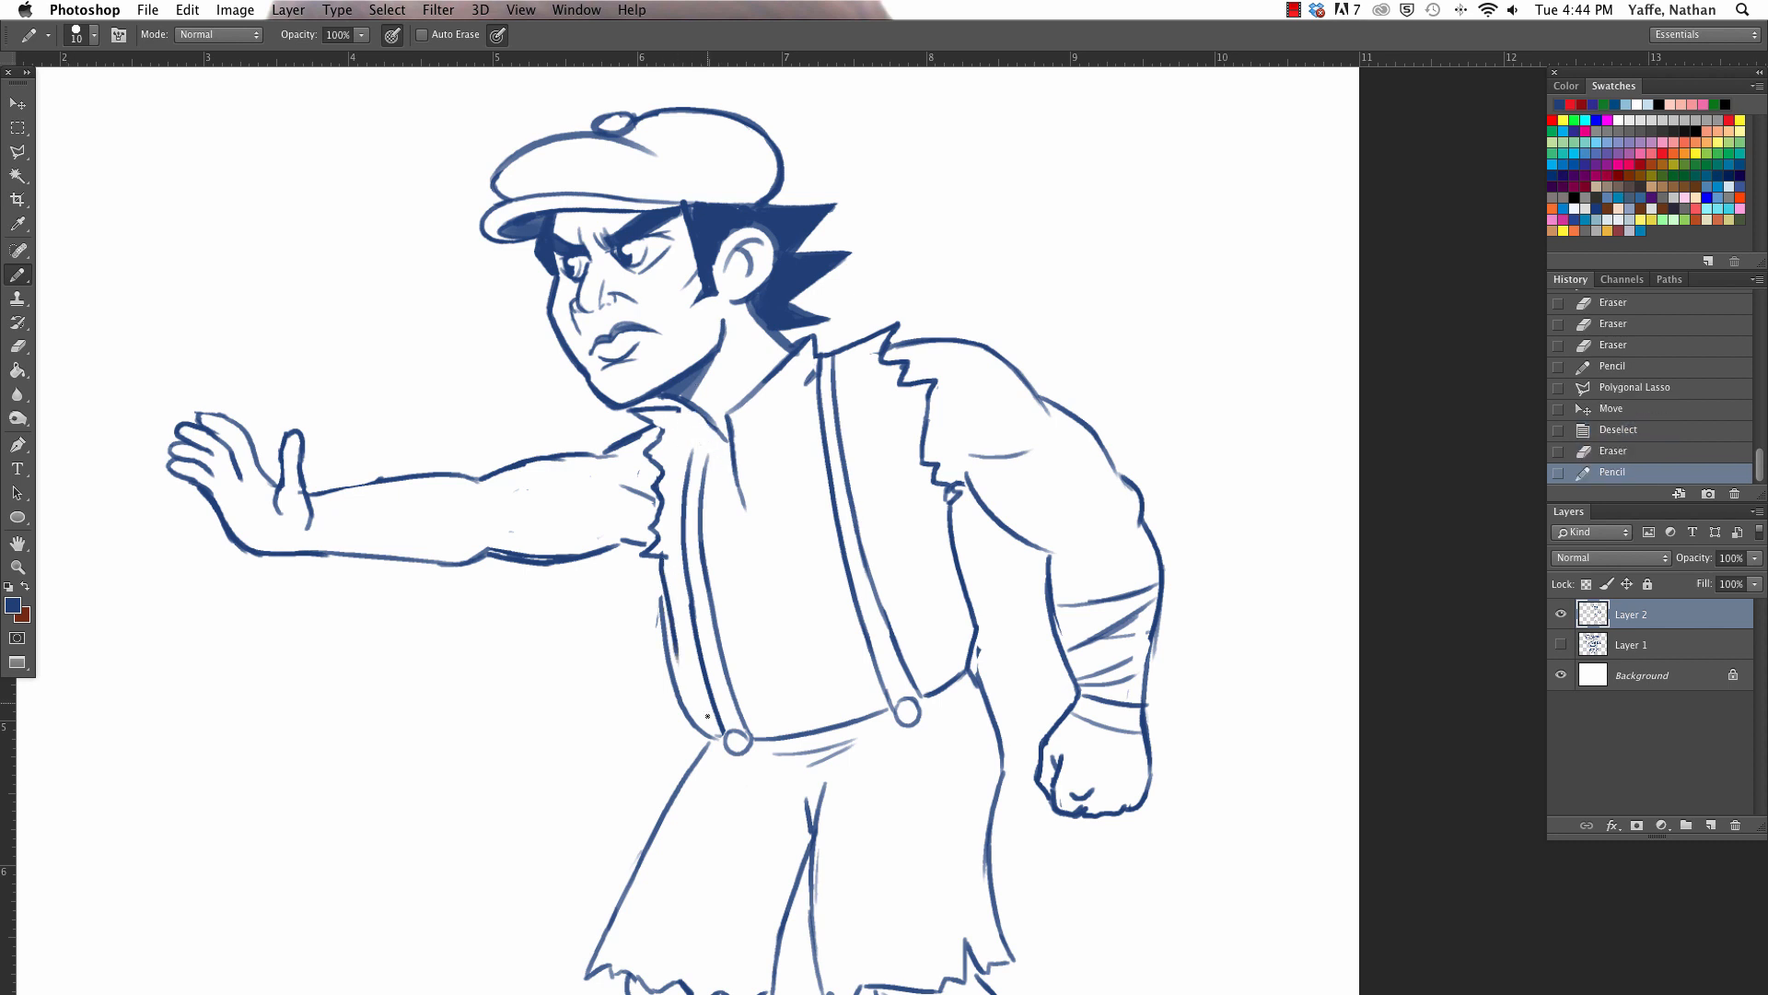
pyautogui.moveTo(665, 566)
pyautogui.mouseDown()
pyautogui.moveTo(668, 649)
pyautogui.moveTo(651, 600)
pyautogui.mouseUp()
pyautogui.moveTo(675, 675); pyautogui.dragTo(660, 538)
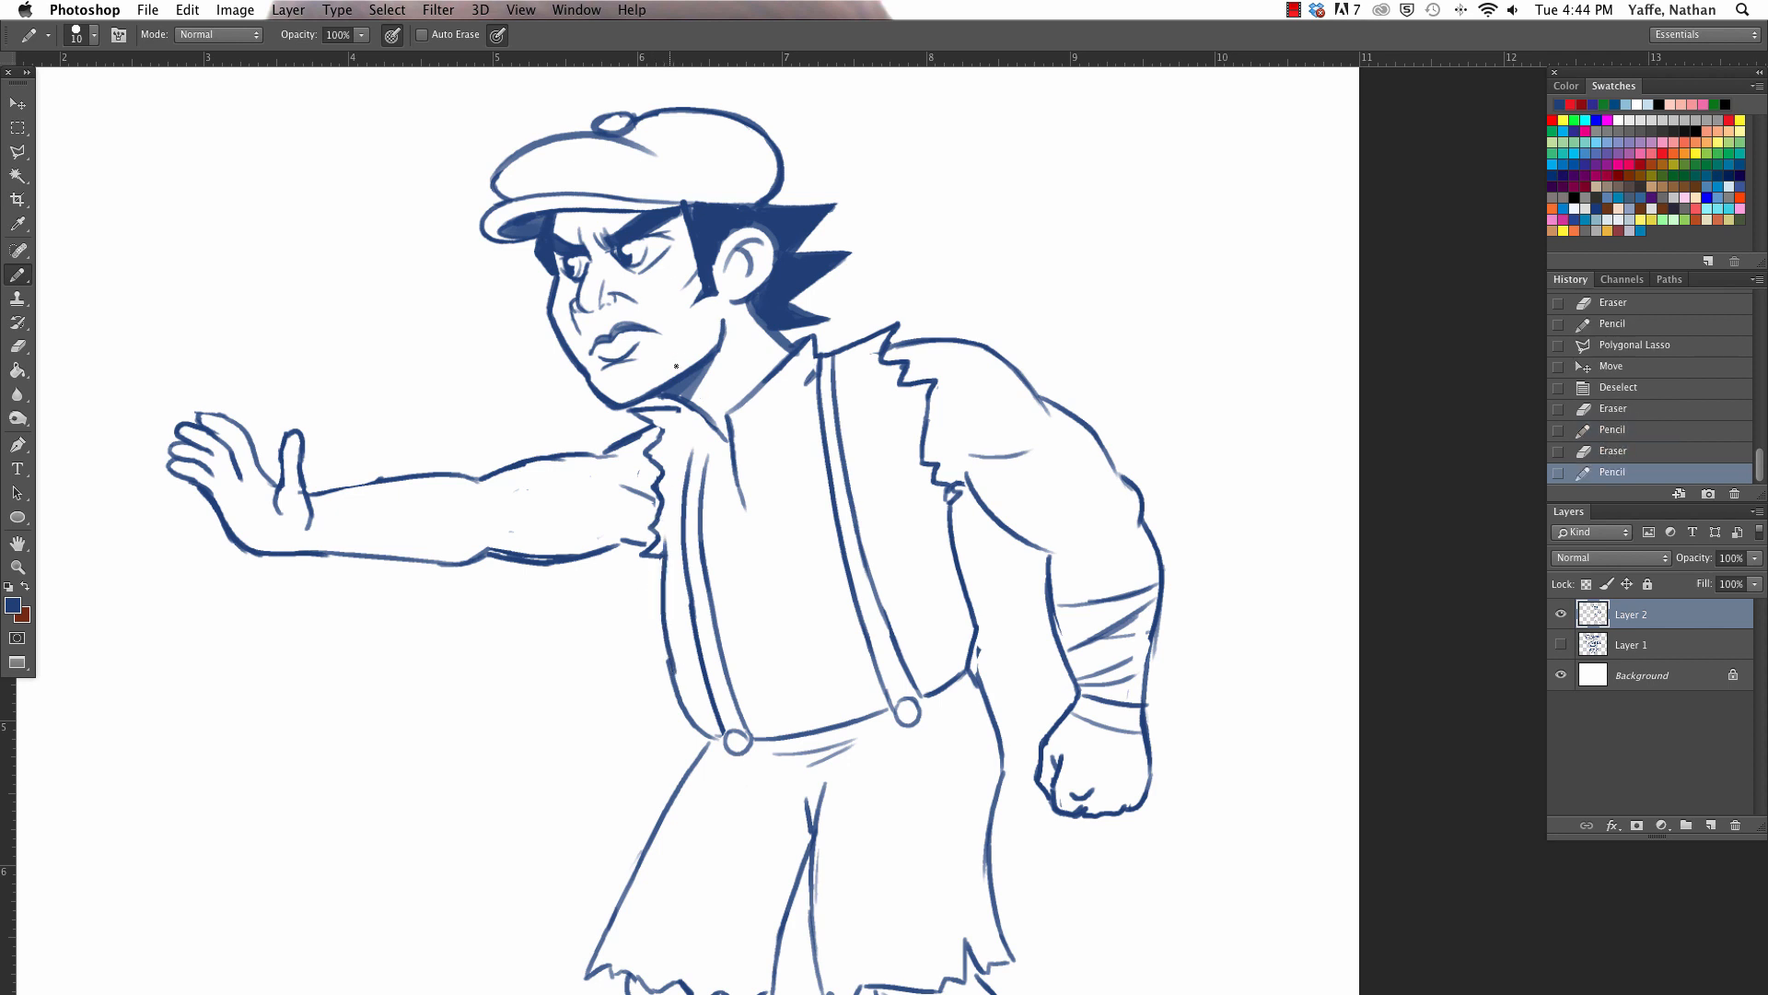
# - Redraw both sides of the shirt collar with bolder lines and reconnect the far suspender beneath it
pyautogui.moveTo(678, 403)
pyautogui.mouseDown()
pyautogui.moveTo(719, 448)
pyautogui.moveTo(693, 431)
pyautogui.moveTo(704, 439)
pyautogui.mouseUp()
pyautogui.moveTo(680, 413)
pyautogui.mouseDown()
pyautogui.moveTo(720, 423)
pyautogui.moveTo(713, 449)
pyautogui.moveTo(726, 403)
pyautogui.mouseUp()
pyautogui.moveTo(724, 406)
pyautogui.mouseDown()
pyautogui.moveTo(781, 359)
pyautogui.moveTo(746, 416)
pyautogui.moveTo(797, 345)
pyautogui.mouseUp()
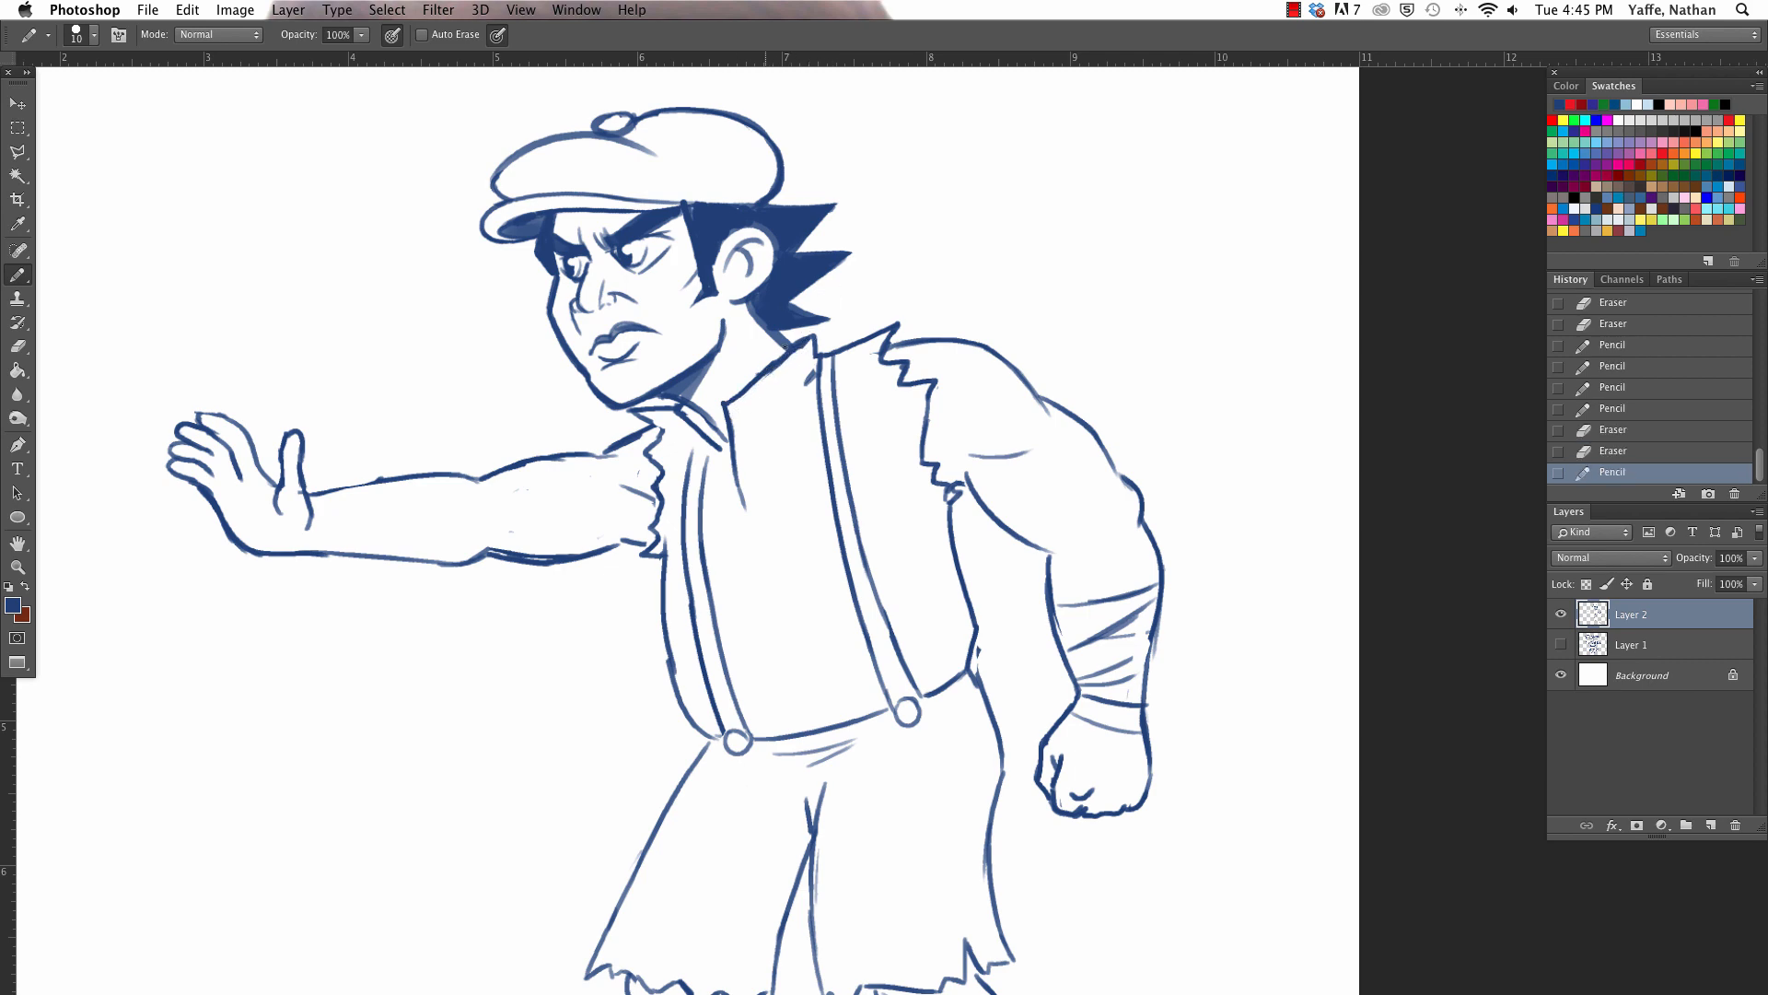
pyautogui.moveTo(715, 425)
pyautogui.mouseDown()
pyautogui.moveTo(729, 444)
pyautogui.moveTo(711, 485)
pyautogui.moveTo(690, 474)
pyautogui.mouseUp()
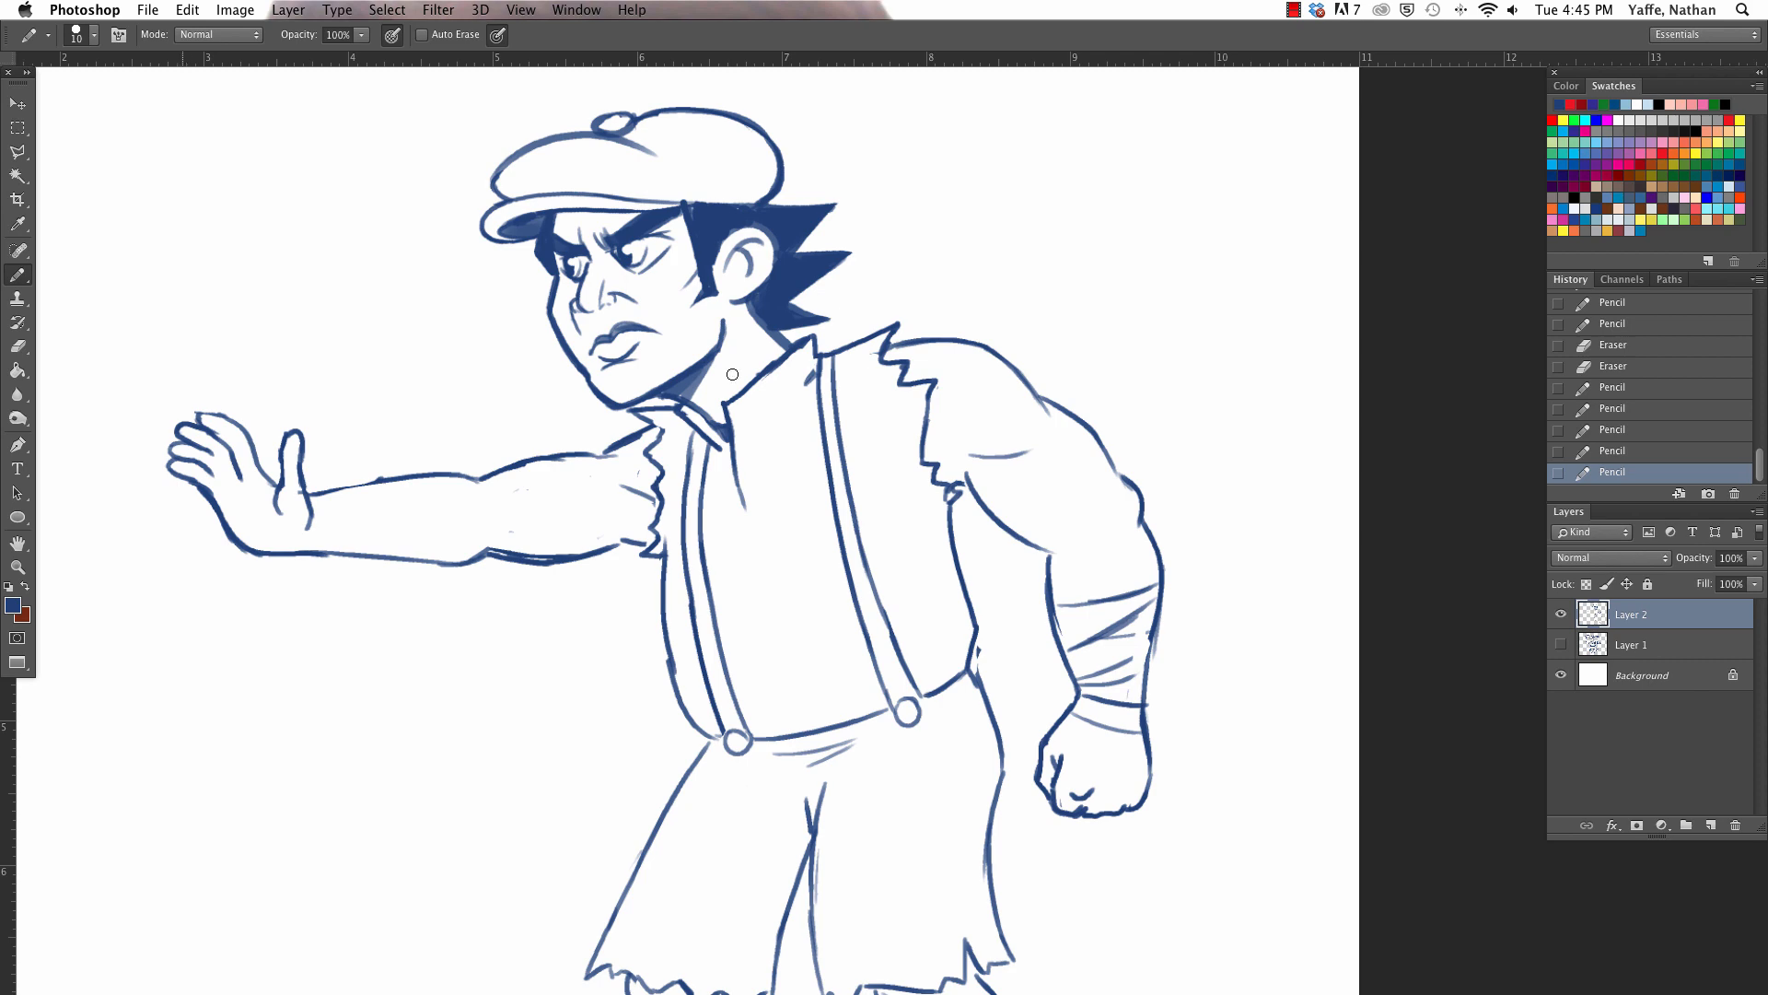
# - Refine the finger and palm lines of the outstretched far hand
pyautogui.moveTo(227, 452)
pyautogui.mouseDown()
pyautogui.moveTo(235, 479)
pyautogui.moveTo(237, 459)
pyautogui.moveTo(217, 489)
pyautogui.mouseUp()
pyautogui.press('super+minus')
pyautogui.press('super+minus')
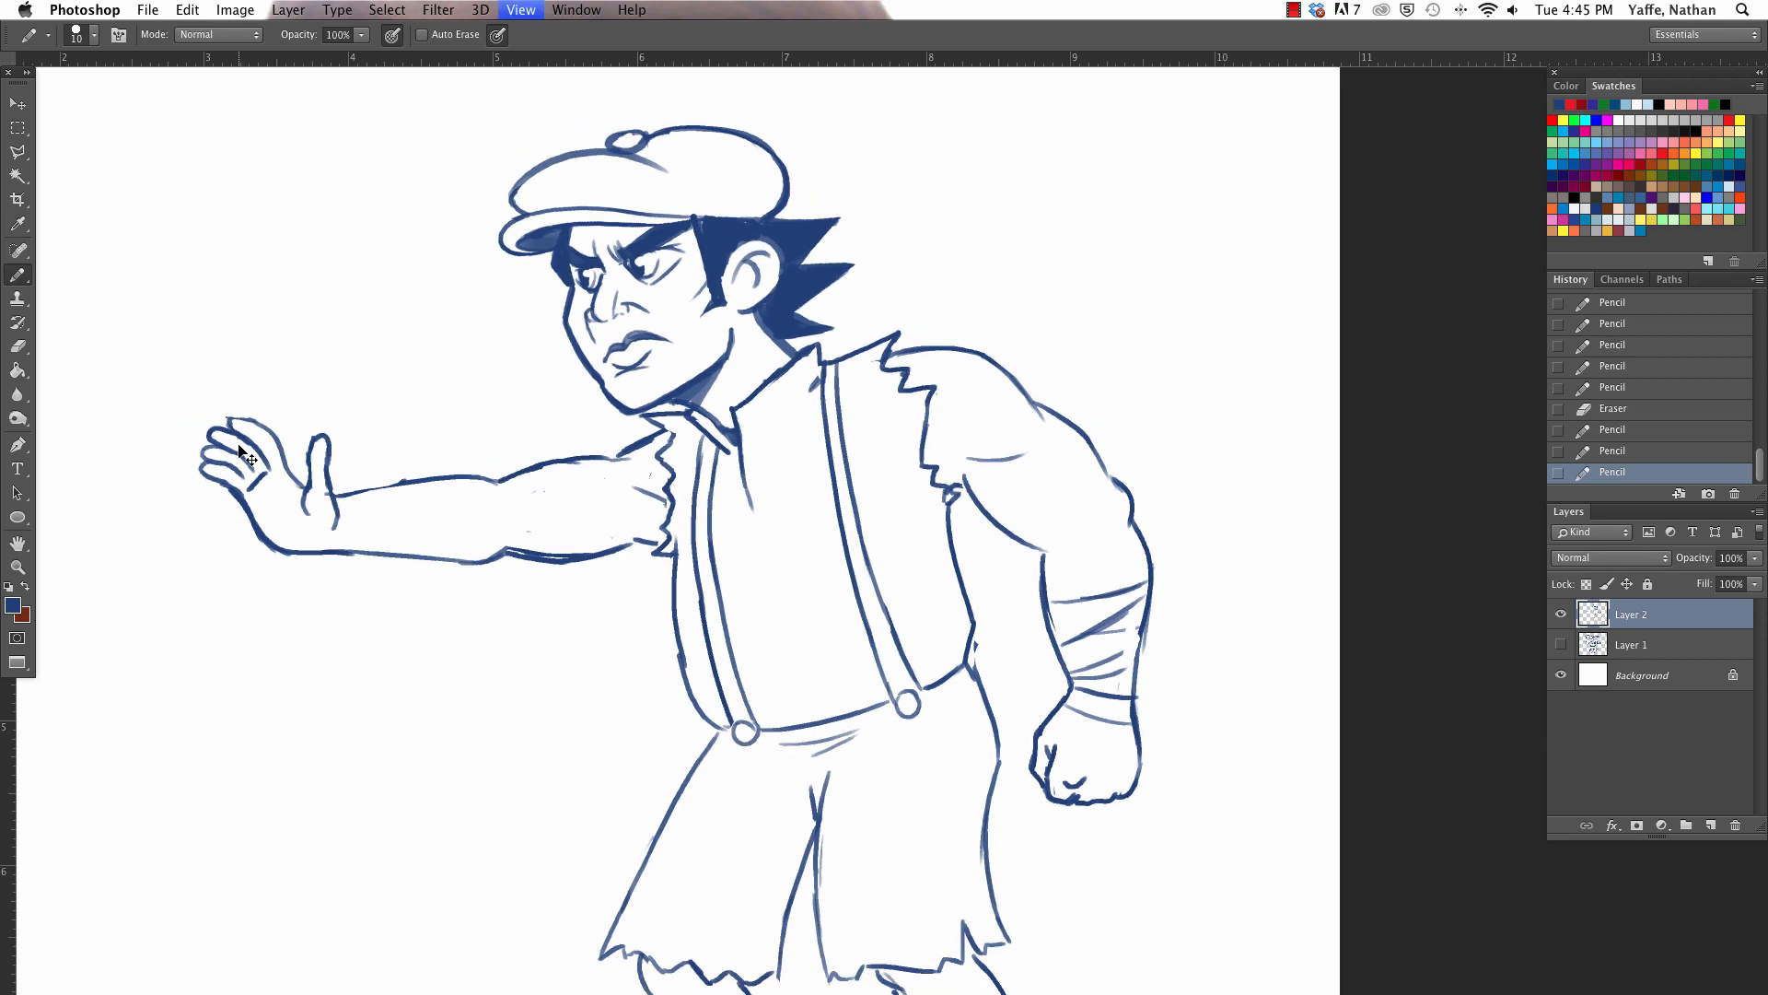
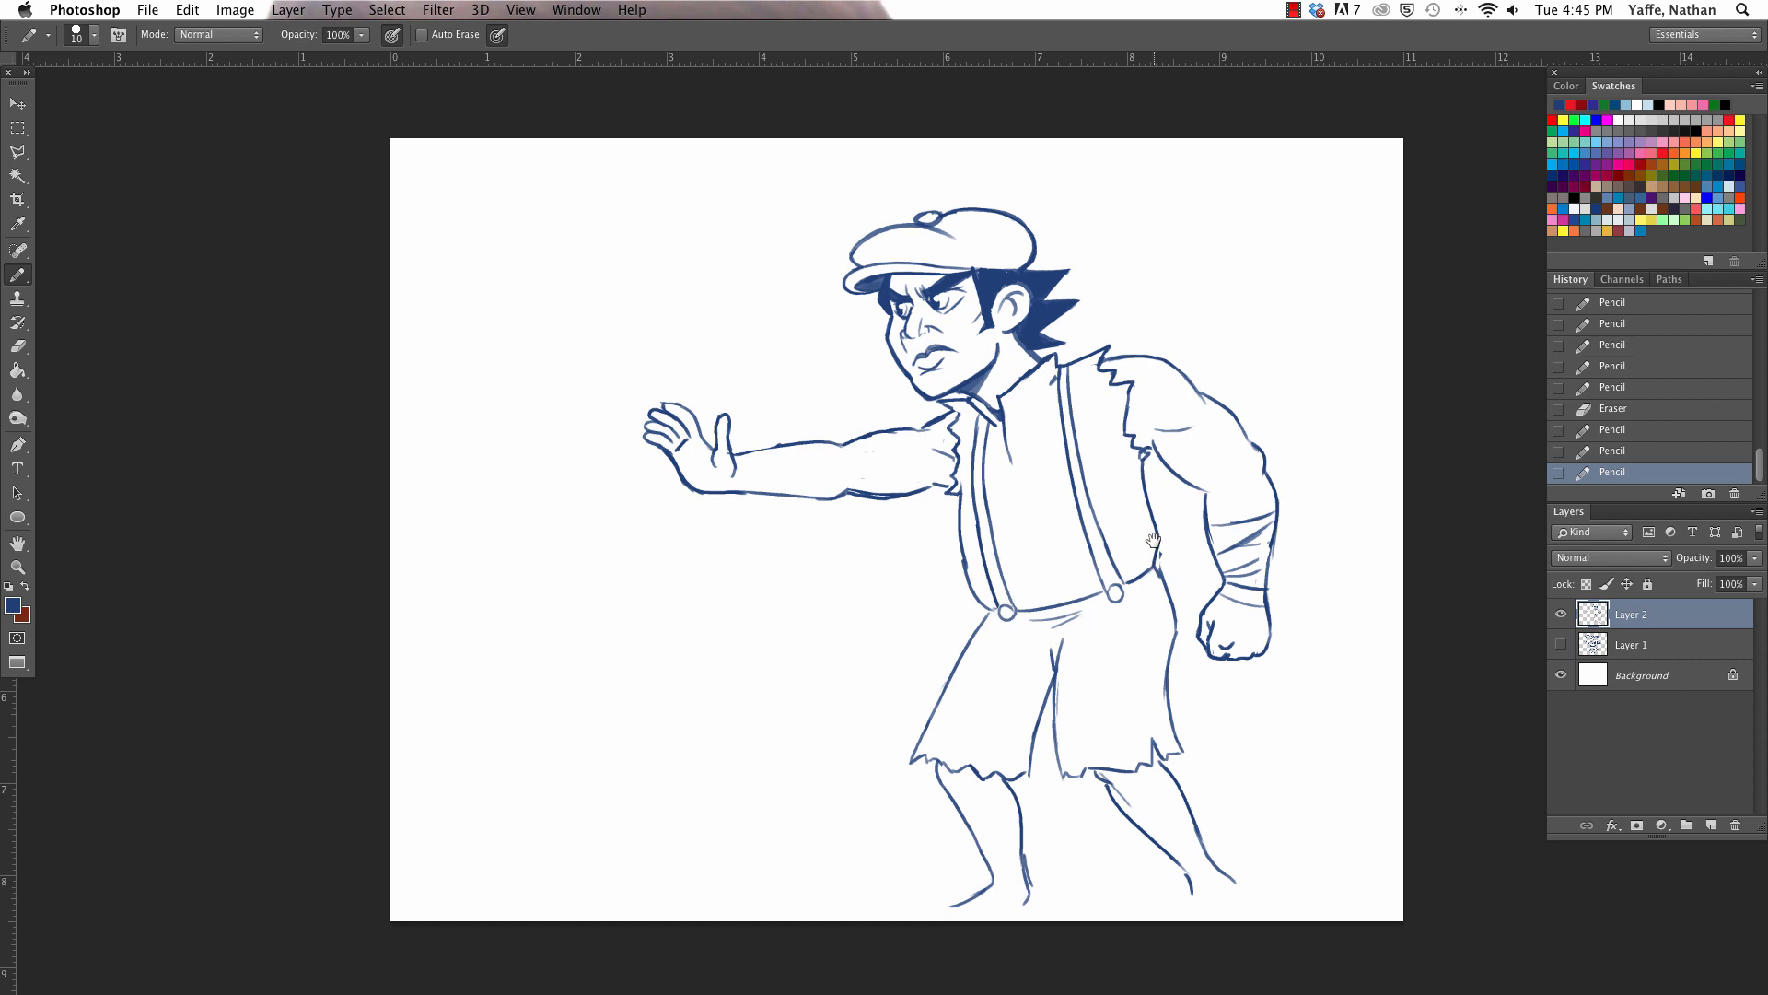
# - Scale the whole figure down slightly with Free Transform, keeping its lower-right corner in place
pyautogui.scroll(-3, 1151, 539)
pyautogui.press('a')
pyautogui.press('super+t')
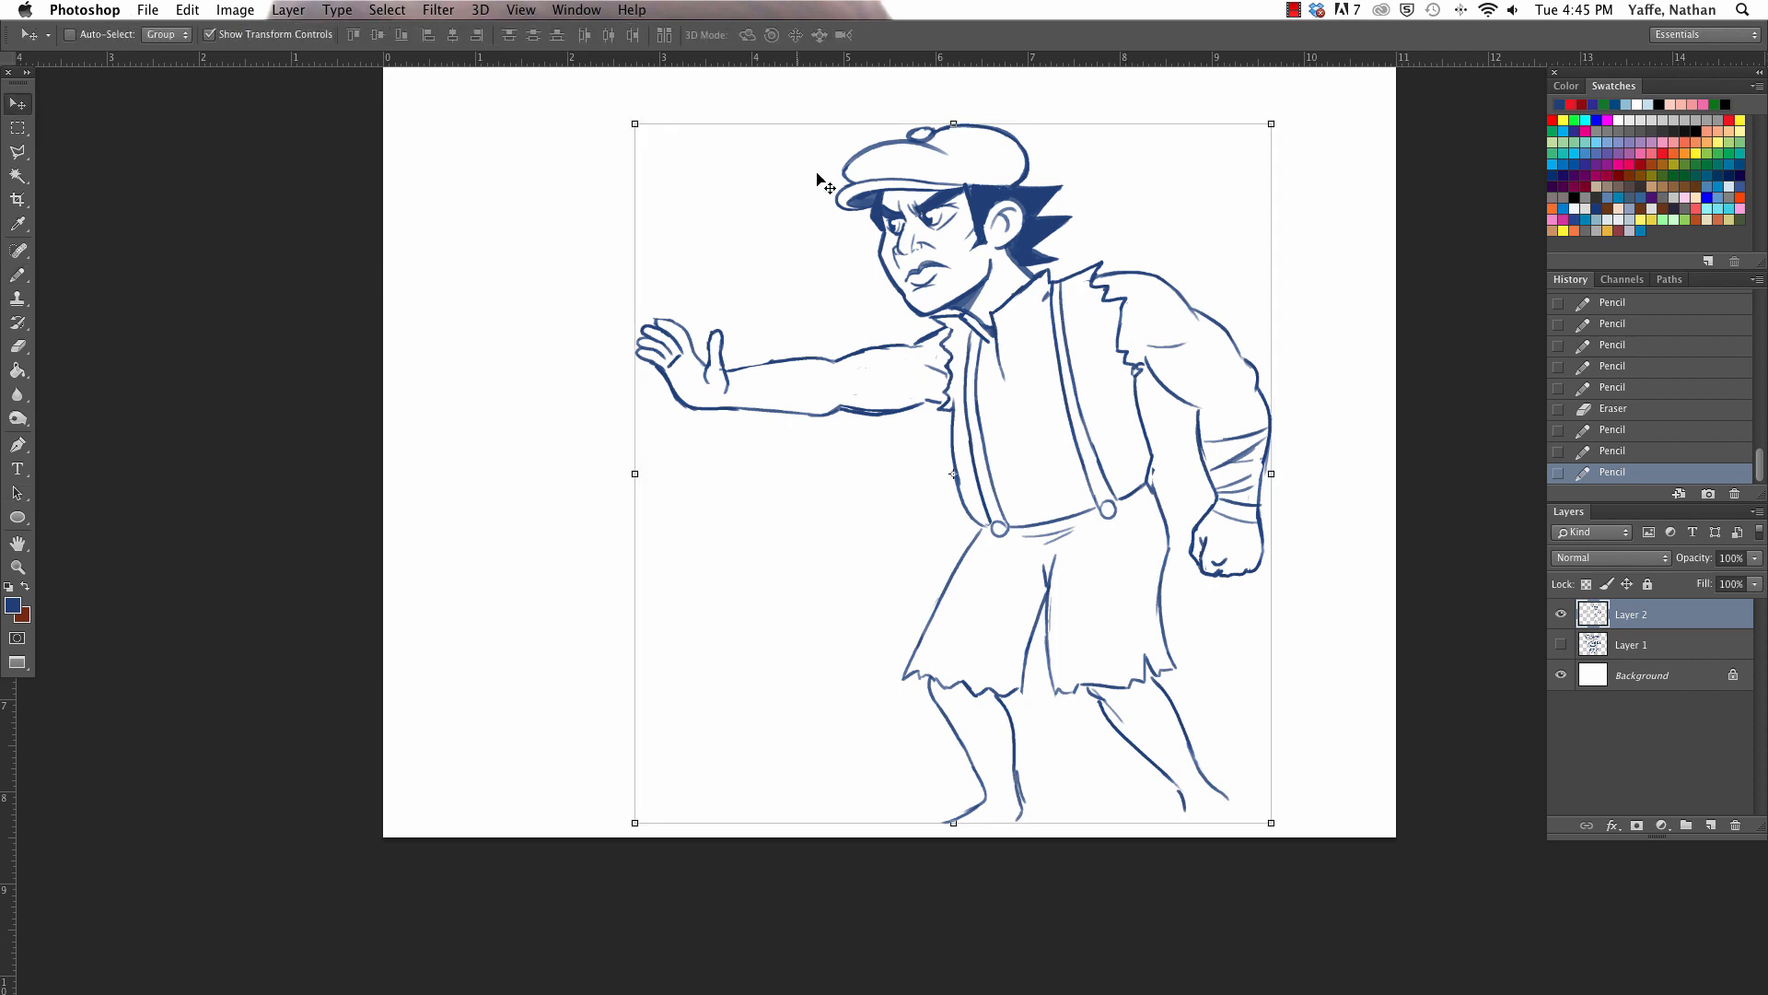
pyautogui.moveTo(630, 121); pyautogui.dragTo(665, 148)
pyautogui.press('Return')
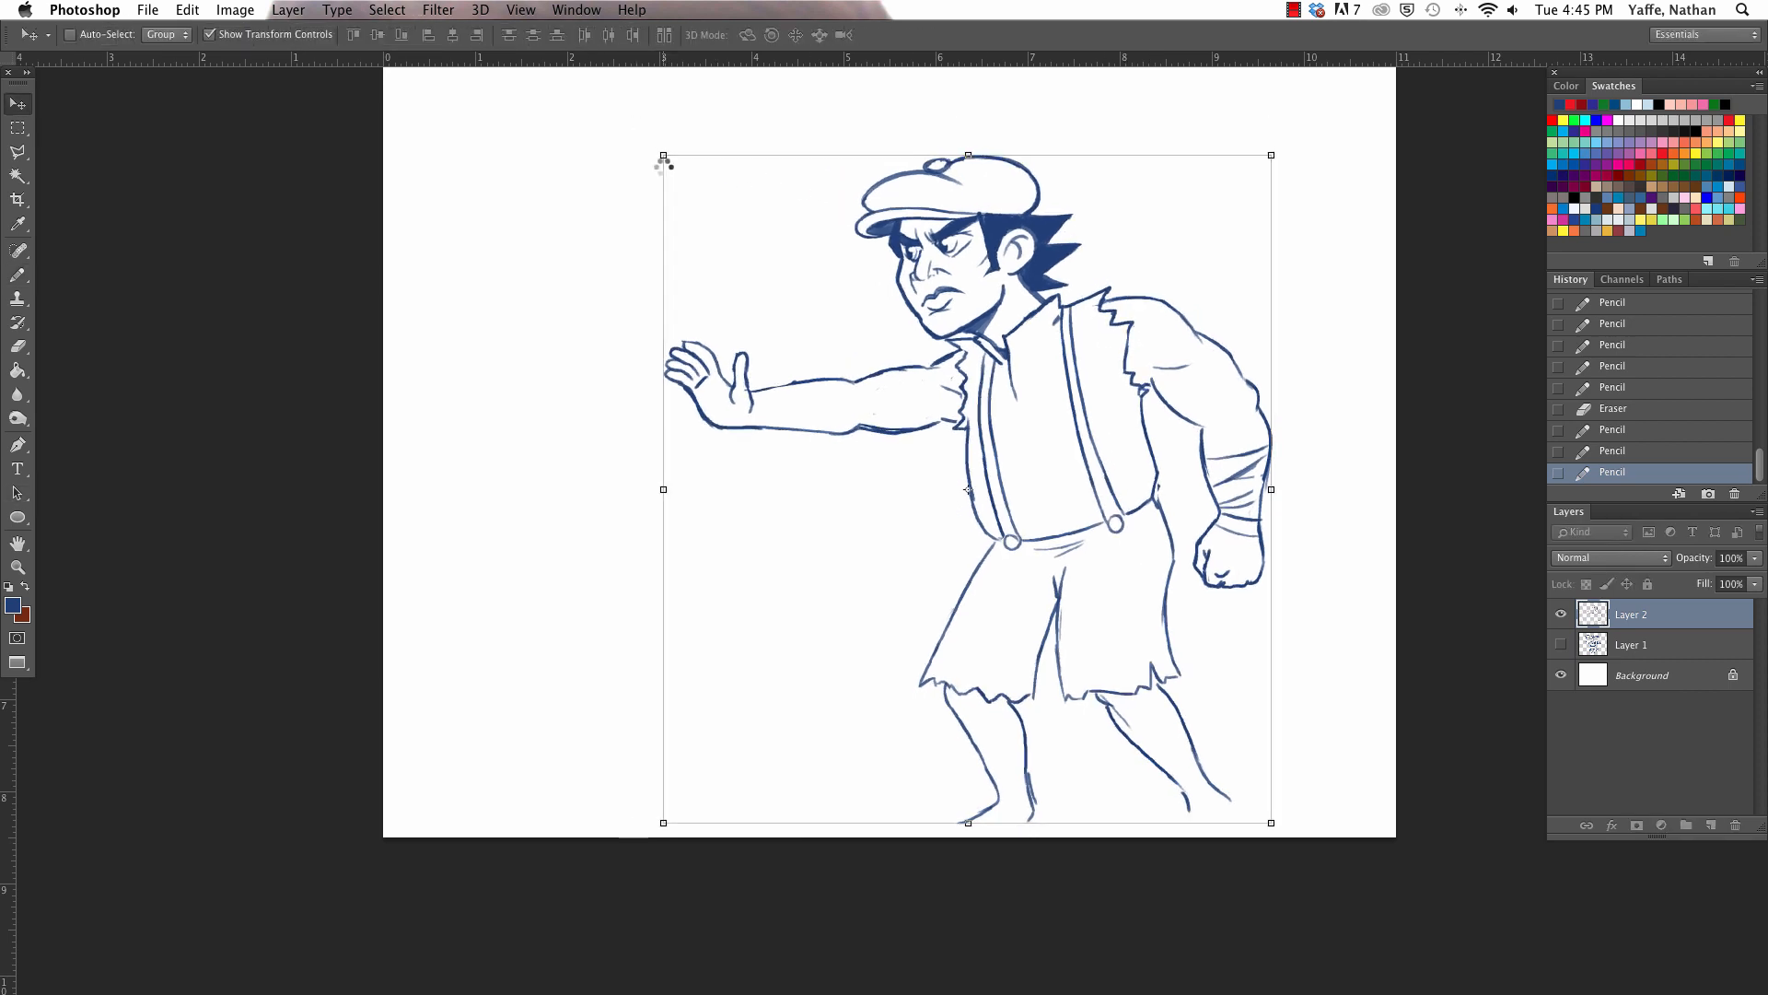
# - Select the head and cap with the Polygonal Lasso, scale them to about 92.3%, and deselect them
pyautogui.press('z')
pyautogui.press('l')
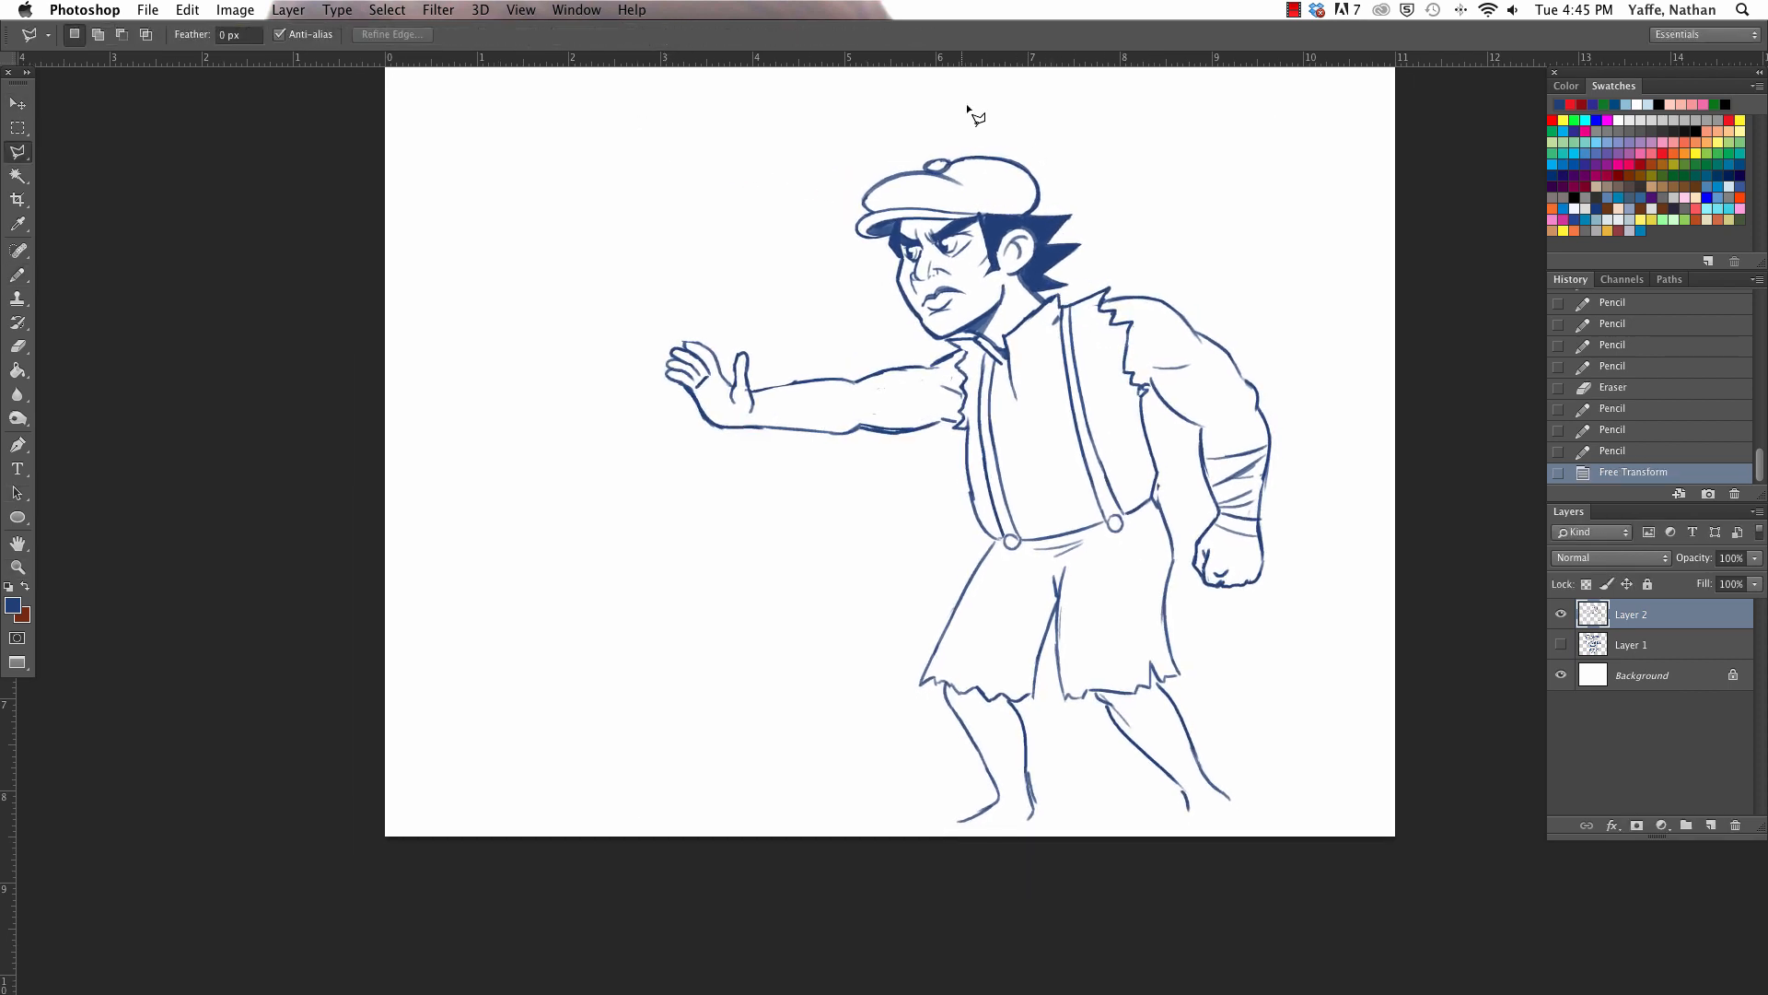
pyautogui.click(1003, 110)
pyautogui.click(868, 133)
pyautogui.click(804, 217)
pyautogui.click(844, 306)
pyautogui.click(1140, 260)
pyautogui.click(1145, 140)
pyautogui.click(1045, 102)
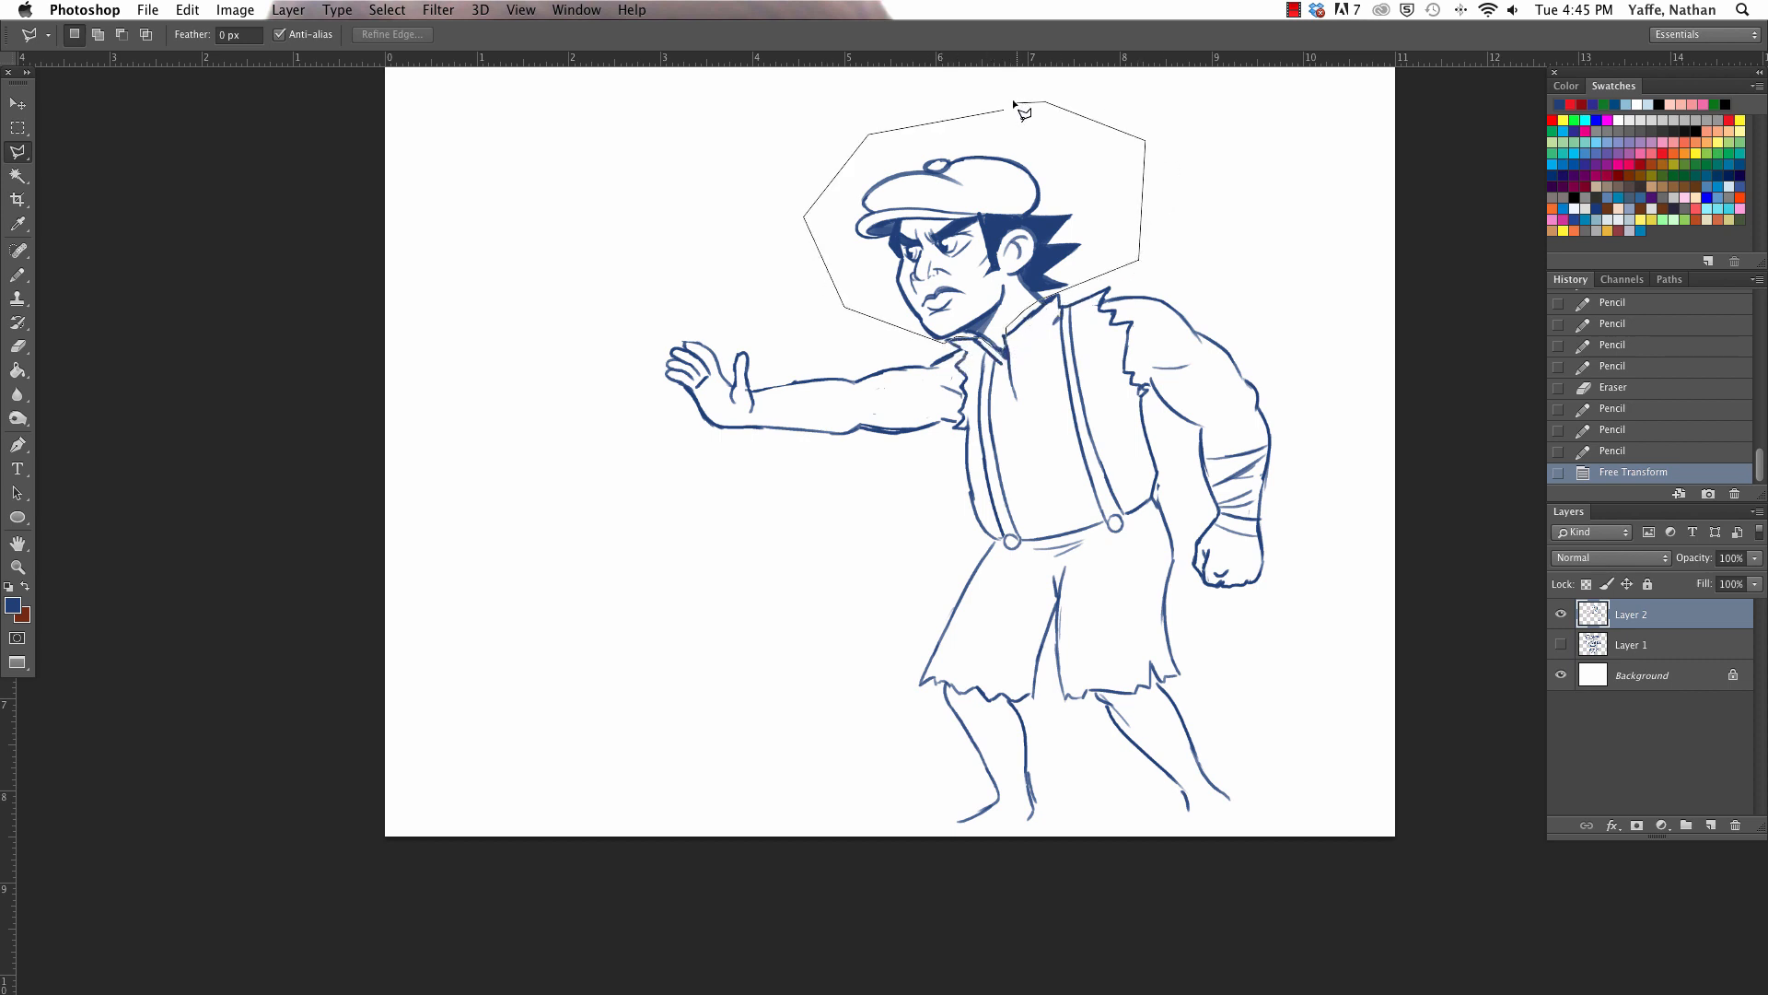
pyautogui.click(1004, 110)
pyautogui.press('v')
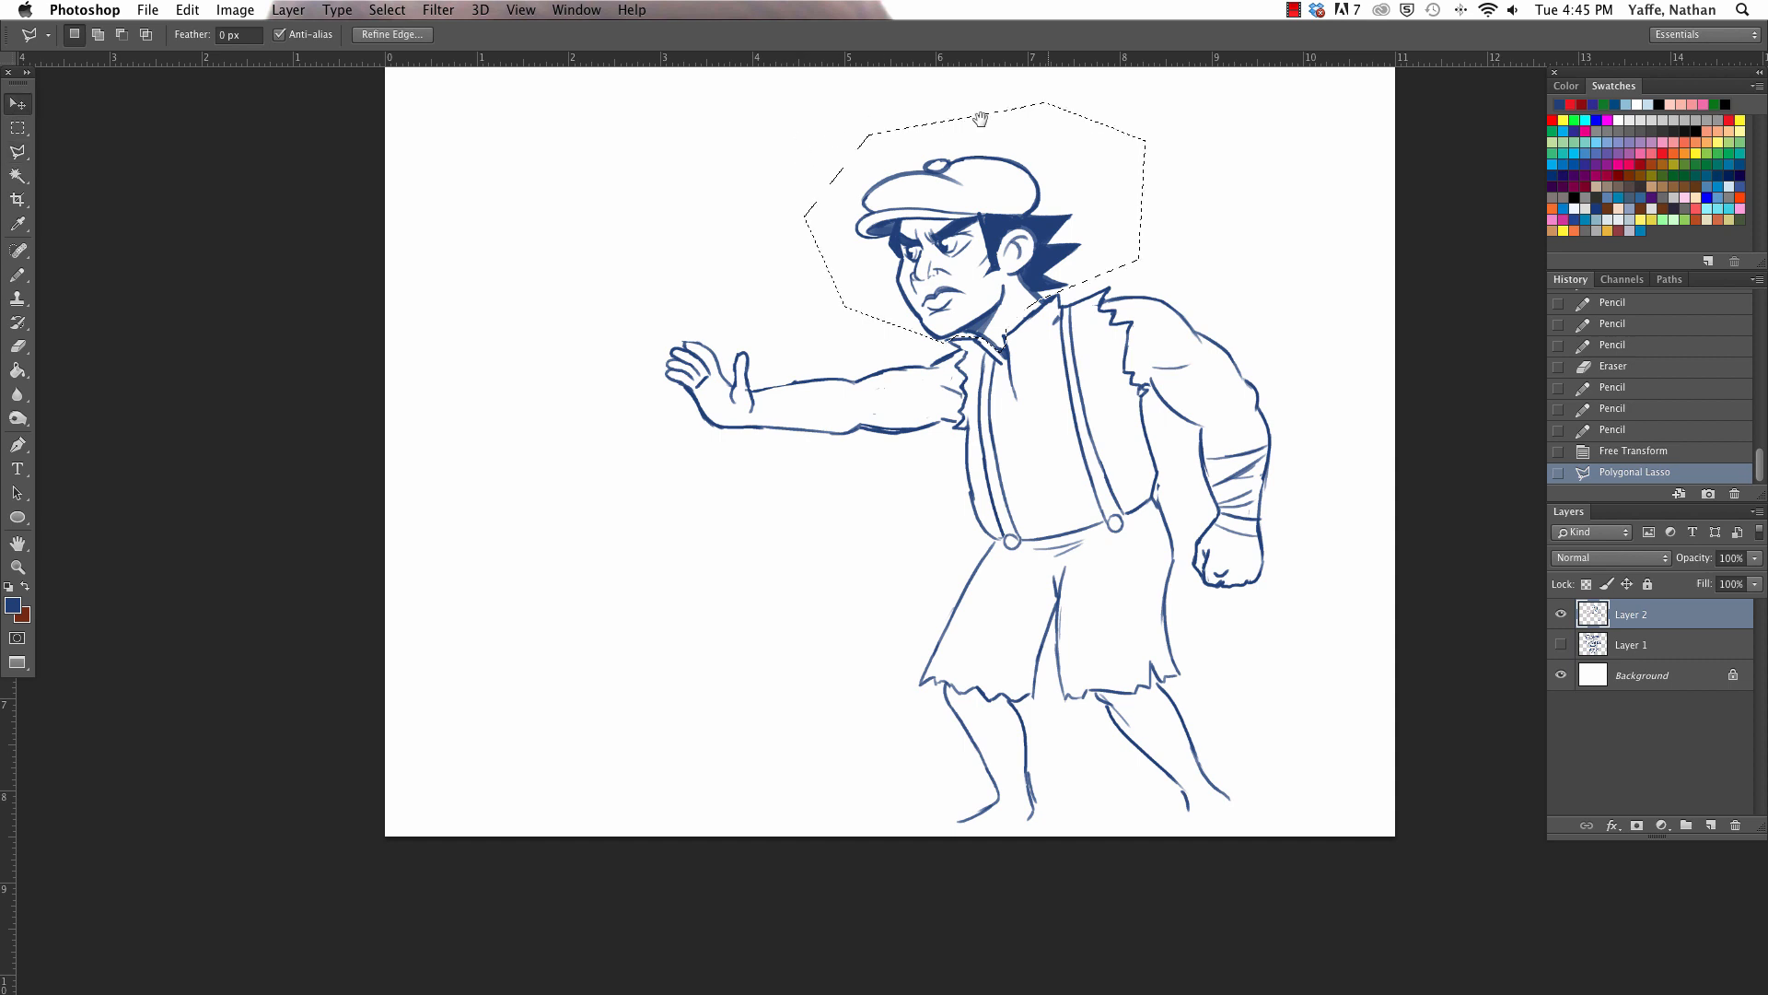
pyautogui.hotkey('ctrl', 't')
pyautogui.scroll(2, 804, 115)
pyautogui.moveTo(805, 115); pyautogui.dragTo(841, 166)
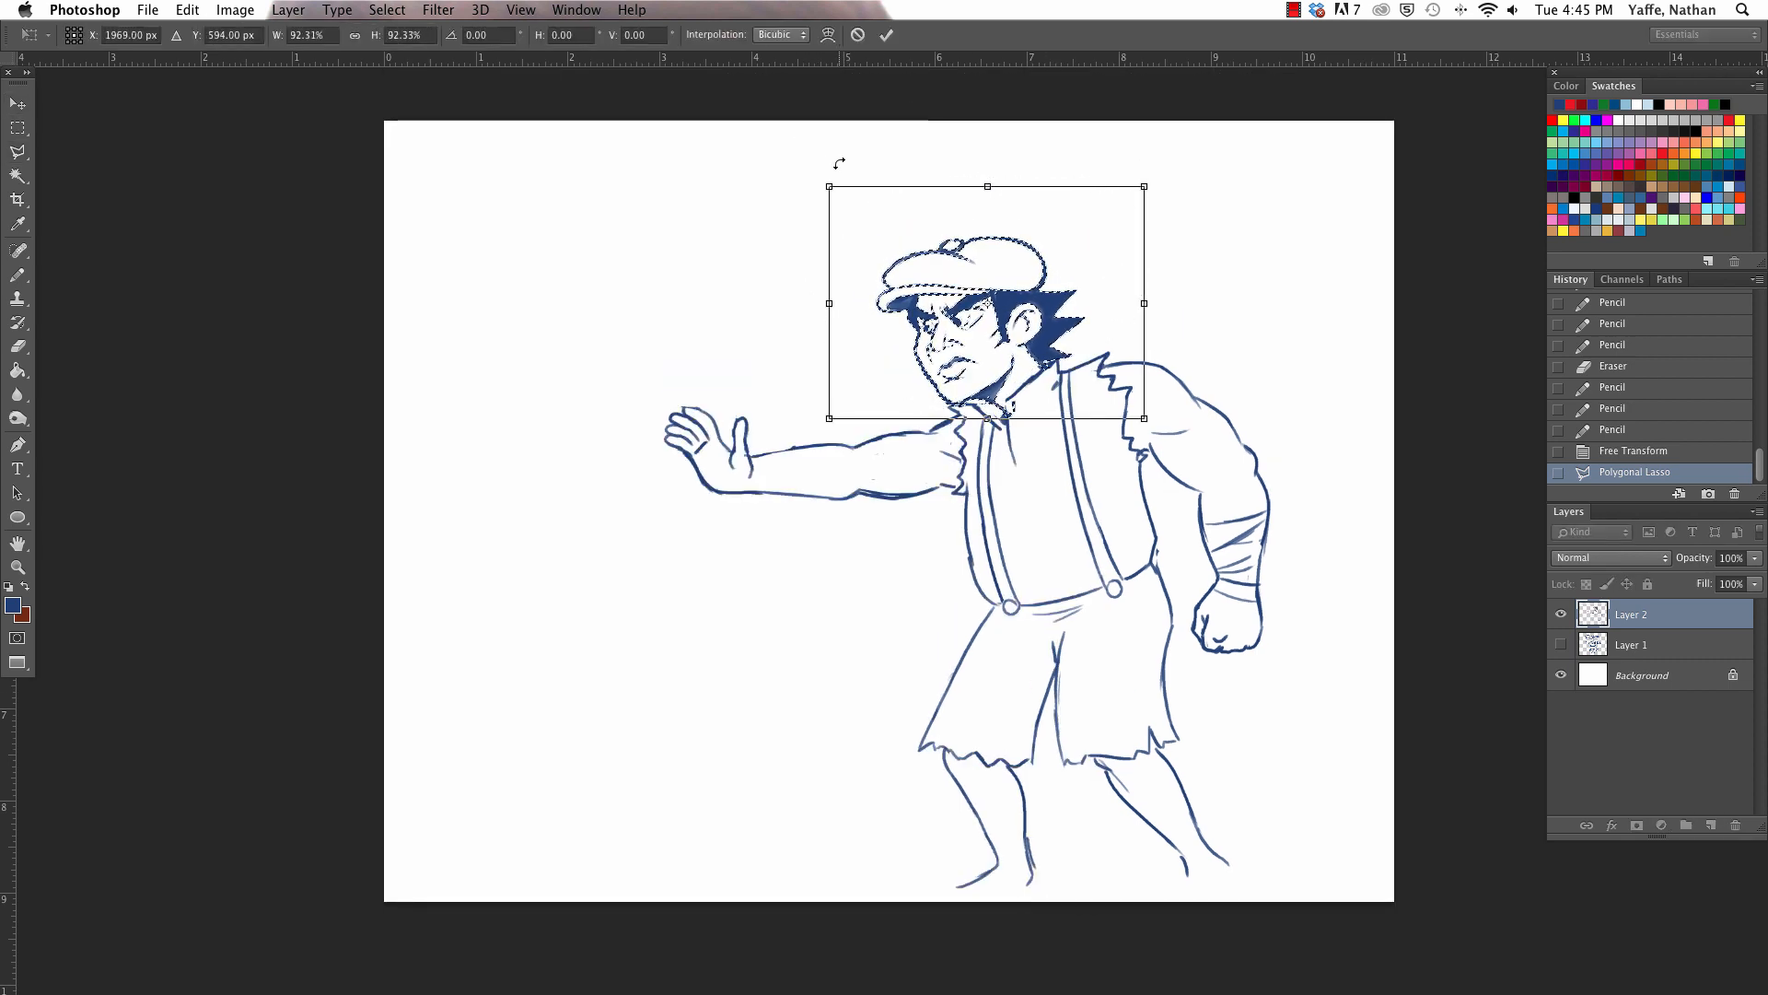
pyautogui.press('Return')
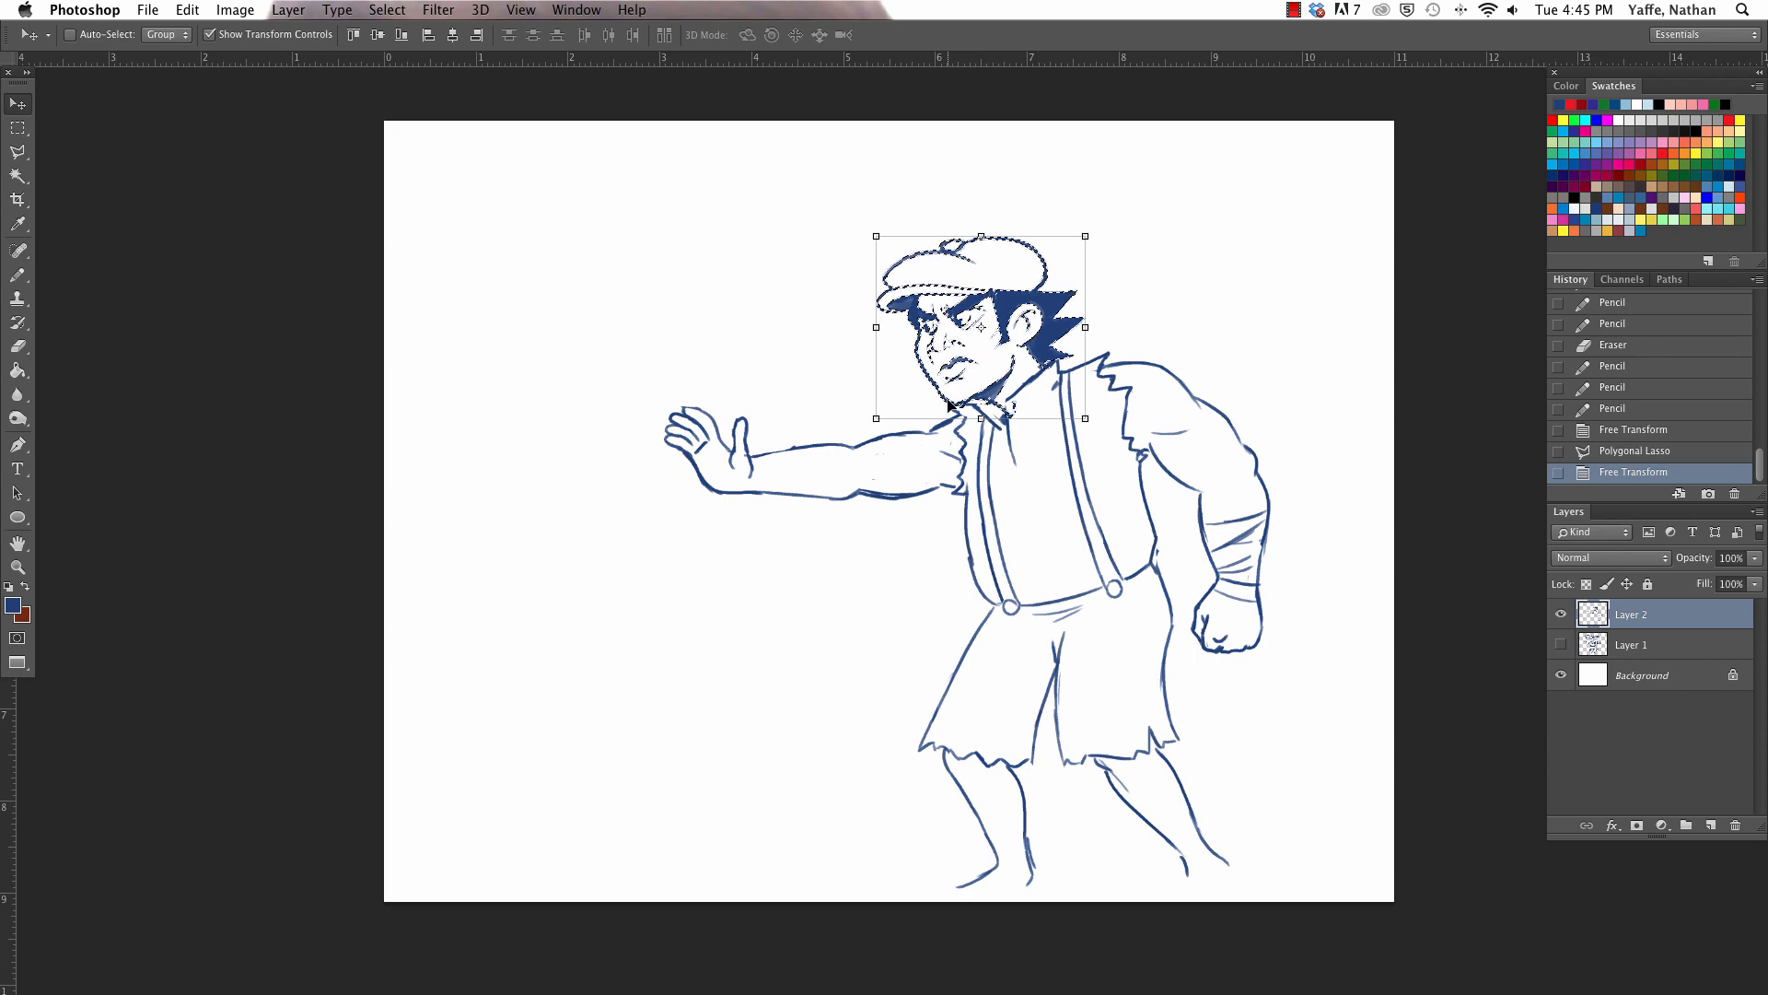
pyautogui.press('super+d')
# - Erase the stray lines below the chin and redraw the front flap of the shirt collar with its pointed tip
pyautogui.press('z')
pyautogui.moveTo(990, 405); pyautogui.dragTo(1133, 187)
pyautogui.click(983, 403)
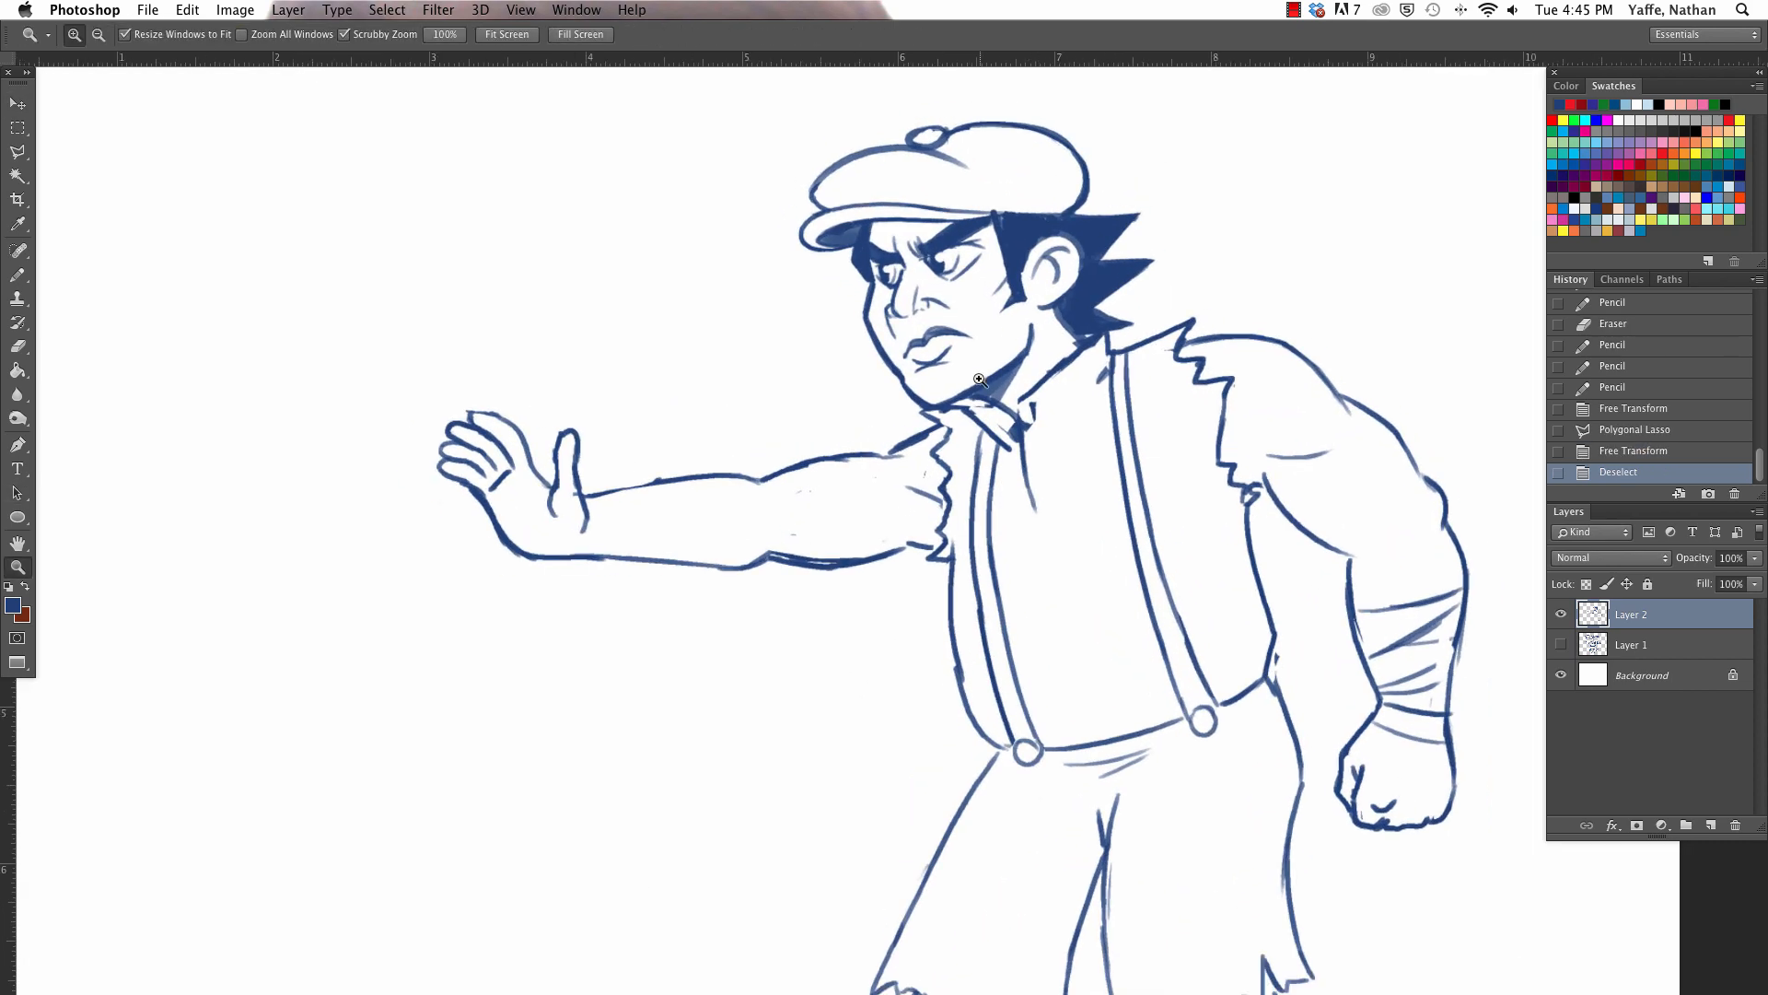
pyautogui.press('e')
pyautogui.click(983, 408)
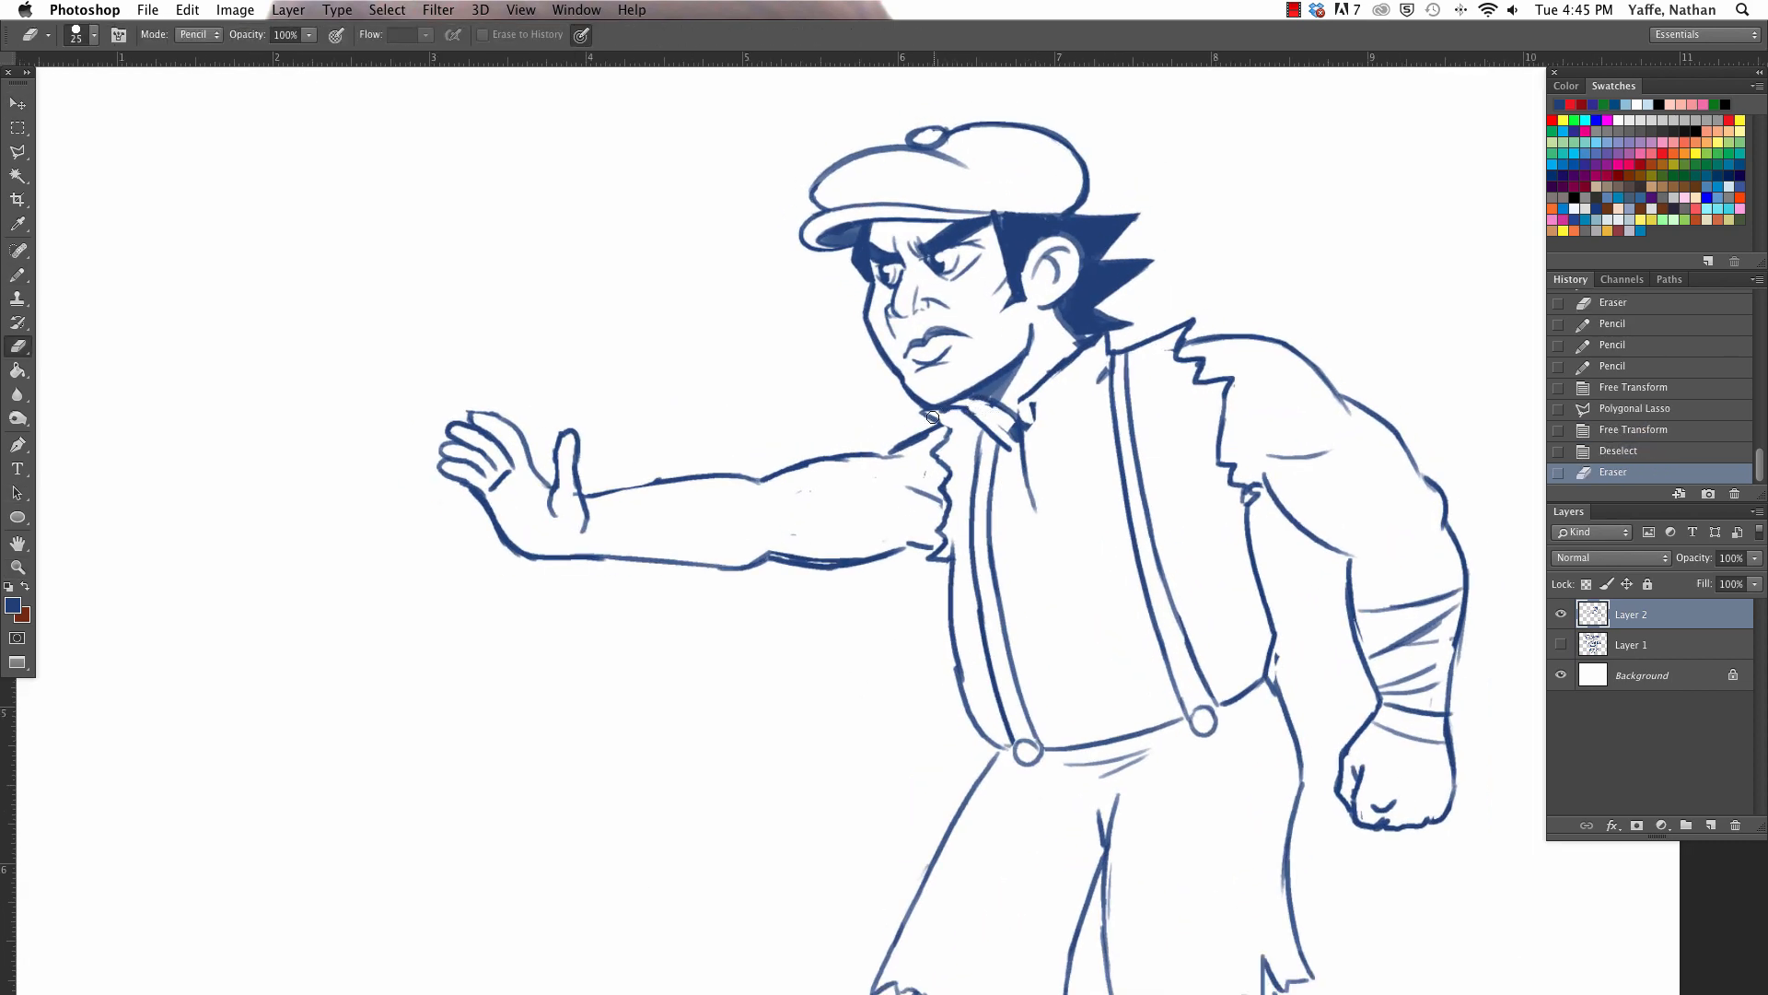
pyautogui.click(938, 414)
pyautogui.press('b')
pyautogui.press('e')
pyautogui.moveTo(964, 411)
pyautogui.mouseDown()
pyautogui.moveTo(1013, 433)
pyautogui.moveTo(1031, 497)
pyautogui.mouseUp()
pyautogui.press('b')
pyautogui.press('e')
pyautogui.press('b')
pyautogui.press('e')
pyautogui.press('b')
# - Erase the rough neckline and redraw the collar's near edge from the shirt opening up to the near suspender
pyautogui.press('e')
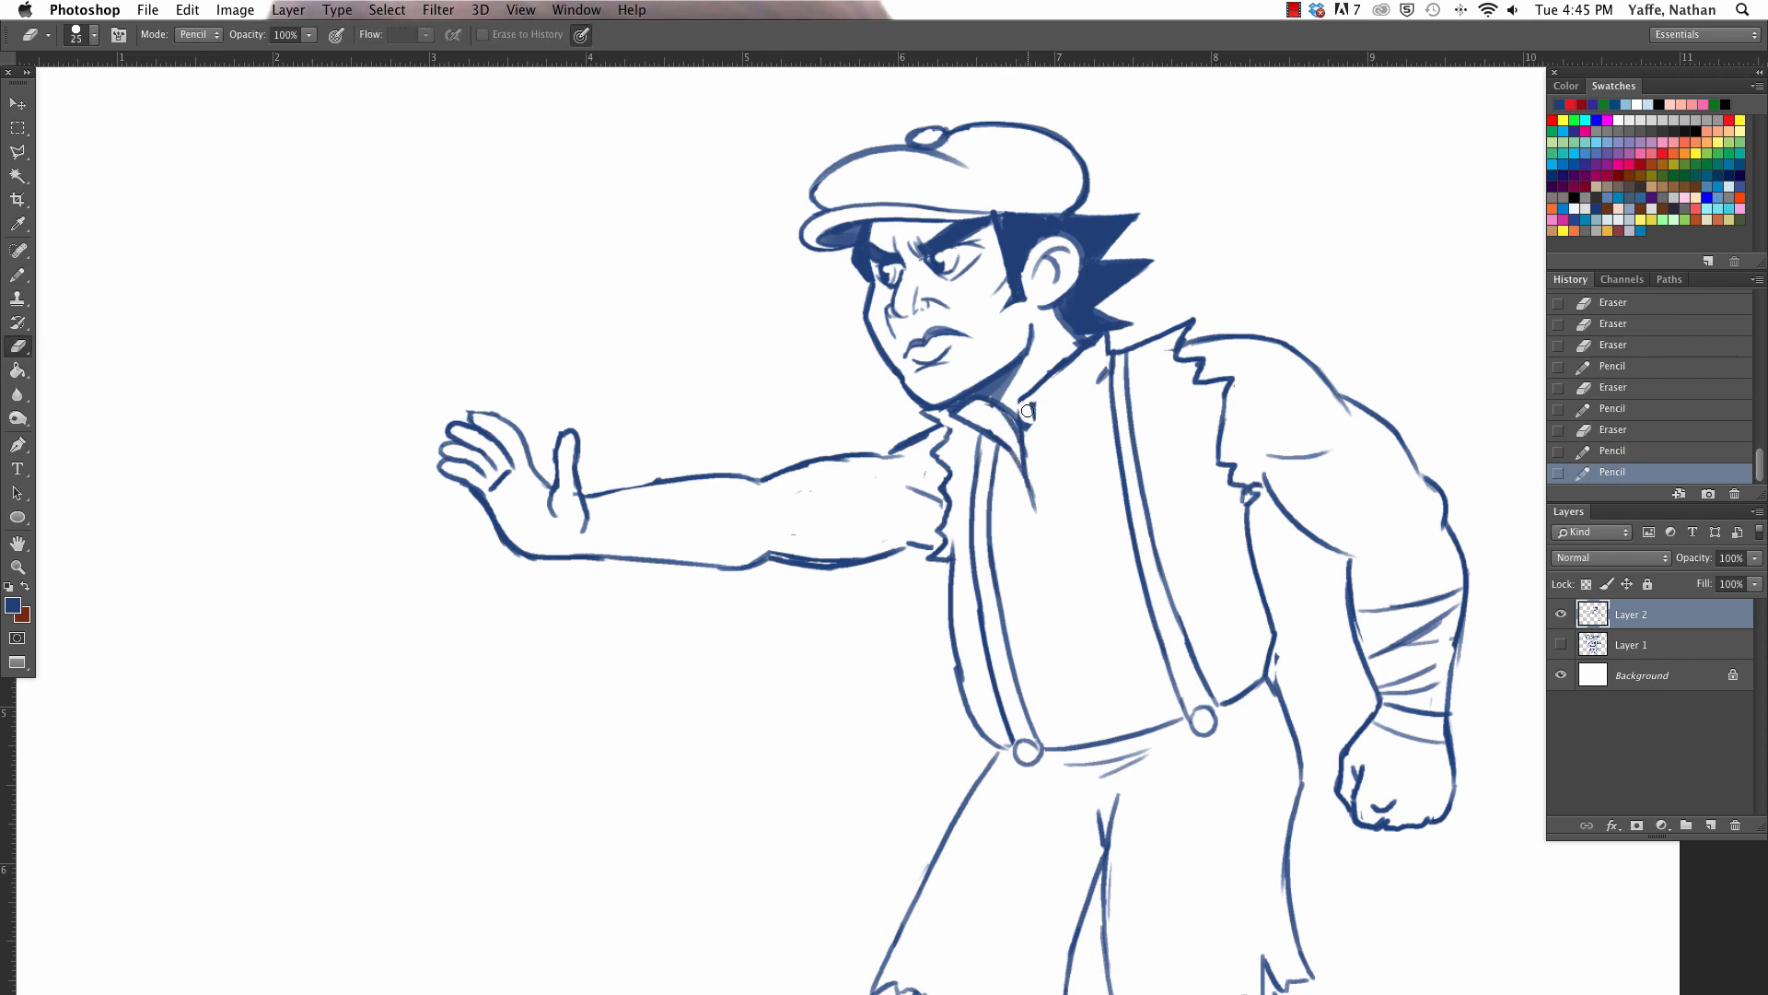
pyautogui.moveTo(1033, 402); pyautogui.dragTo(1076, 351)
pyautogui.press('b')
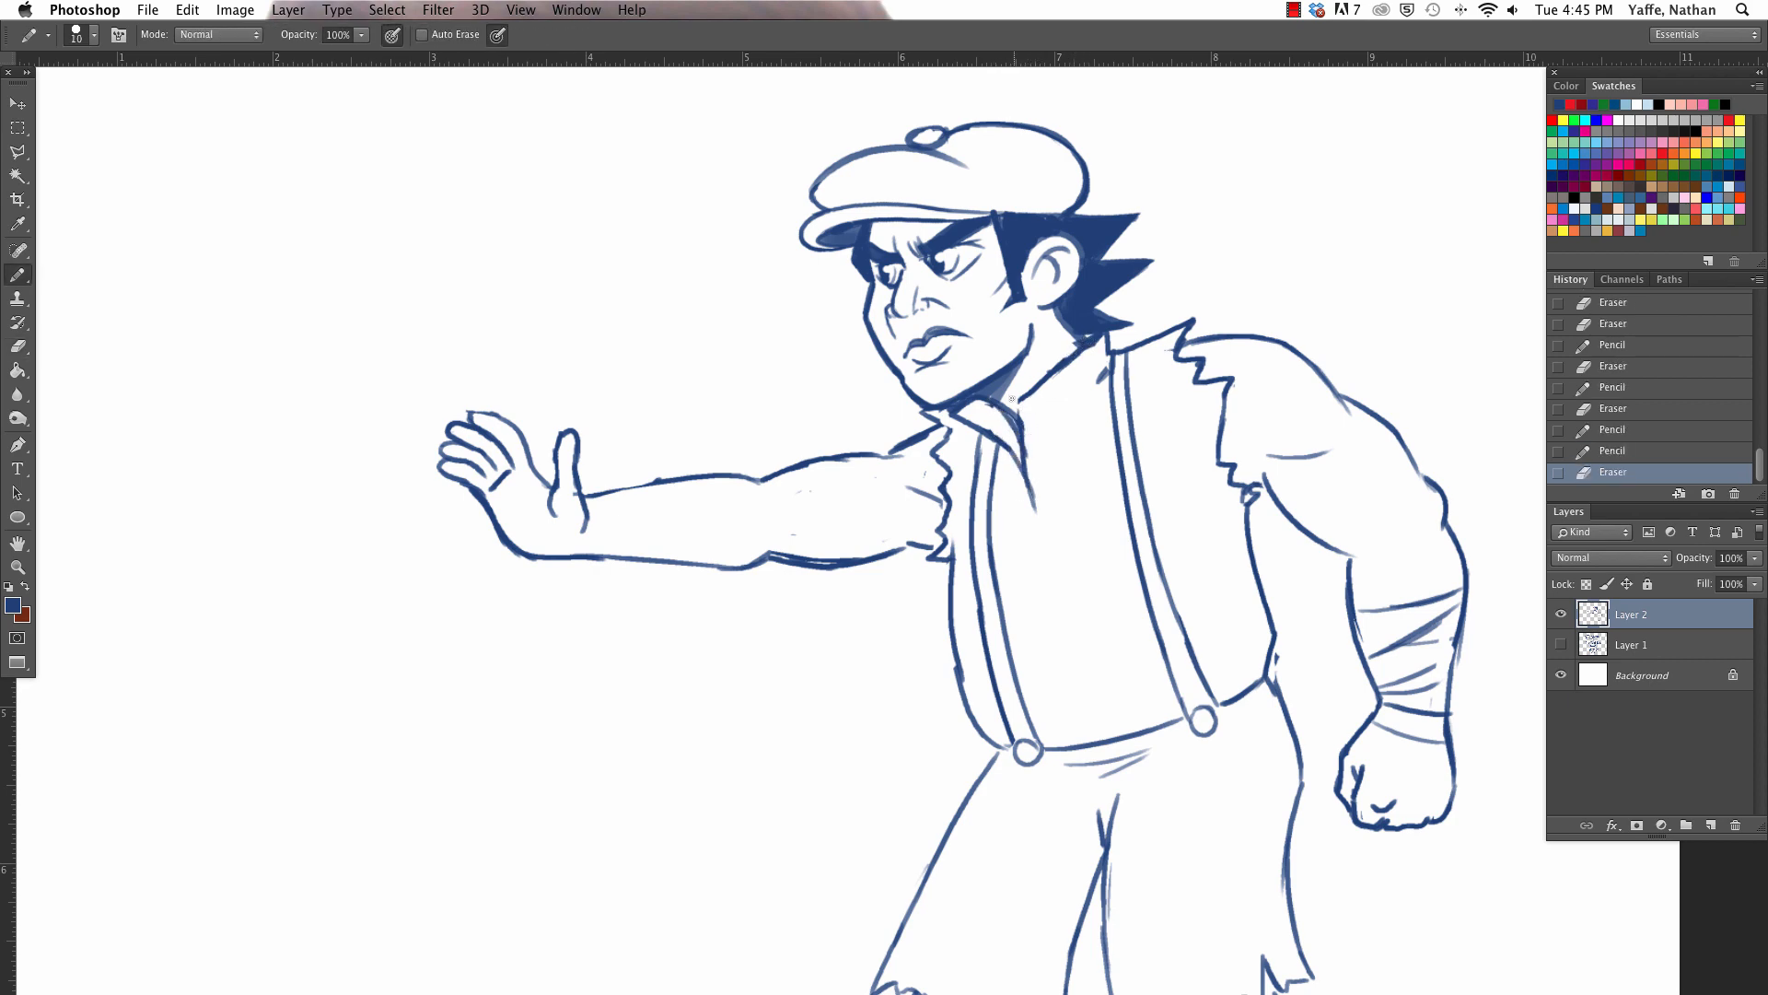
pyautogui.moveTo(1022, 474)
pyautogui.mouseDown()
pyautogui.moveTo(1022, 399)
pyautogui.moveTo(1092, 352)
pyautogui.moveTo(1026, 389)
pyautogui.moveTo(1013, 420)
pyautogui.moveTo(1108, 343)
pyautogui.moveTo(1027, 416)
pyautogui.moveTo(1036, 492)
pyautogui.mouseUp()
pyautogui.press('e')
pyautogui.press('b')
pyautogui.press('e')
pyautogui.press('b')
pyautogui.moveTo(983, 400); pyautogui.dragTo(963, 437)
pyautogui.moveTo(983, 404); pyautogui.dragTo(1016, 449)
pyautogui.press('e')
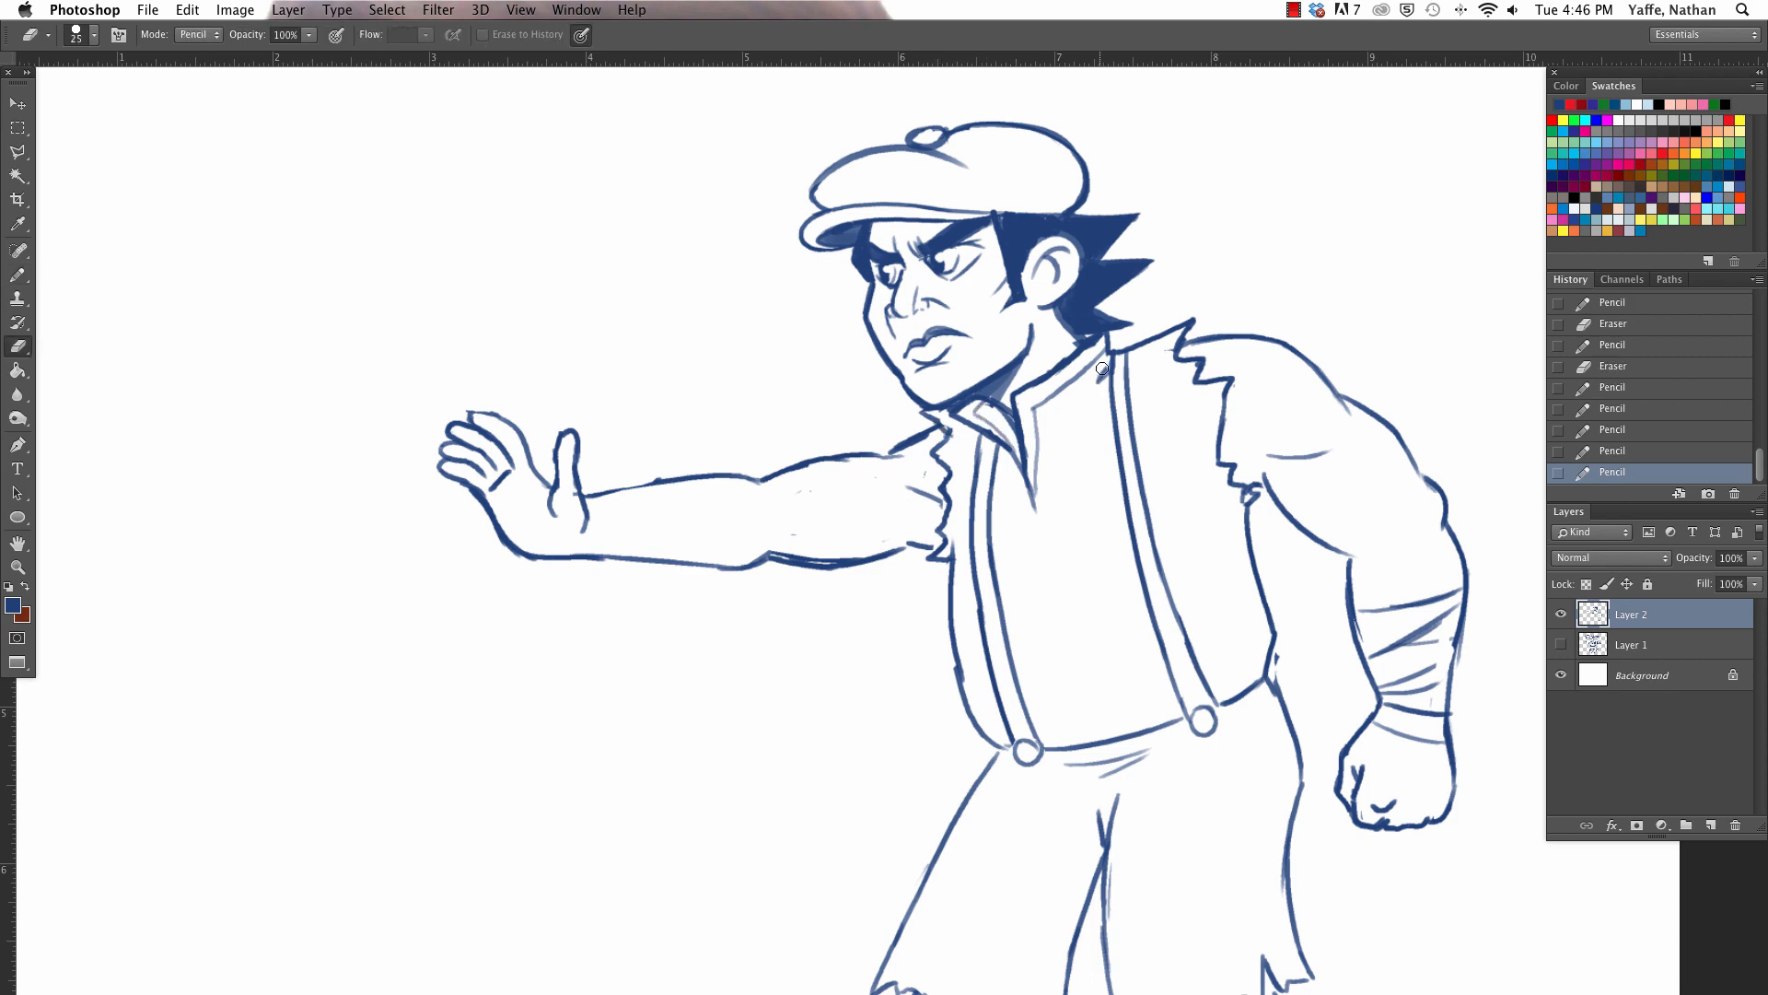
pyautogui.press('b')
pyautogui.moveTo(1107, 359)
pyautogui.mouseDown()
pyautogui.moveTo(1096, 381)
pyautogui.moveTo(1110, 358)
pyautogui.mouseUp()
# - Draw two small rectangular fastenings on the shirt front below the collar opening
pyautogui.press('e')
pyautogui.moveTo(1032, 503)
pyautogui.mouseDown()
pyautogui.moveTo(1036, 518)
pyautogui.moveTo(1017, 506)
pyautogui.moveTo(1055, 498)
pyautogui.moveTo(1065, 534)
pyautogui.mouseUp()
pyautogui.press('b')
pyautogui.press('e')
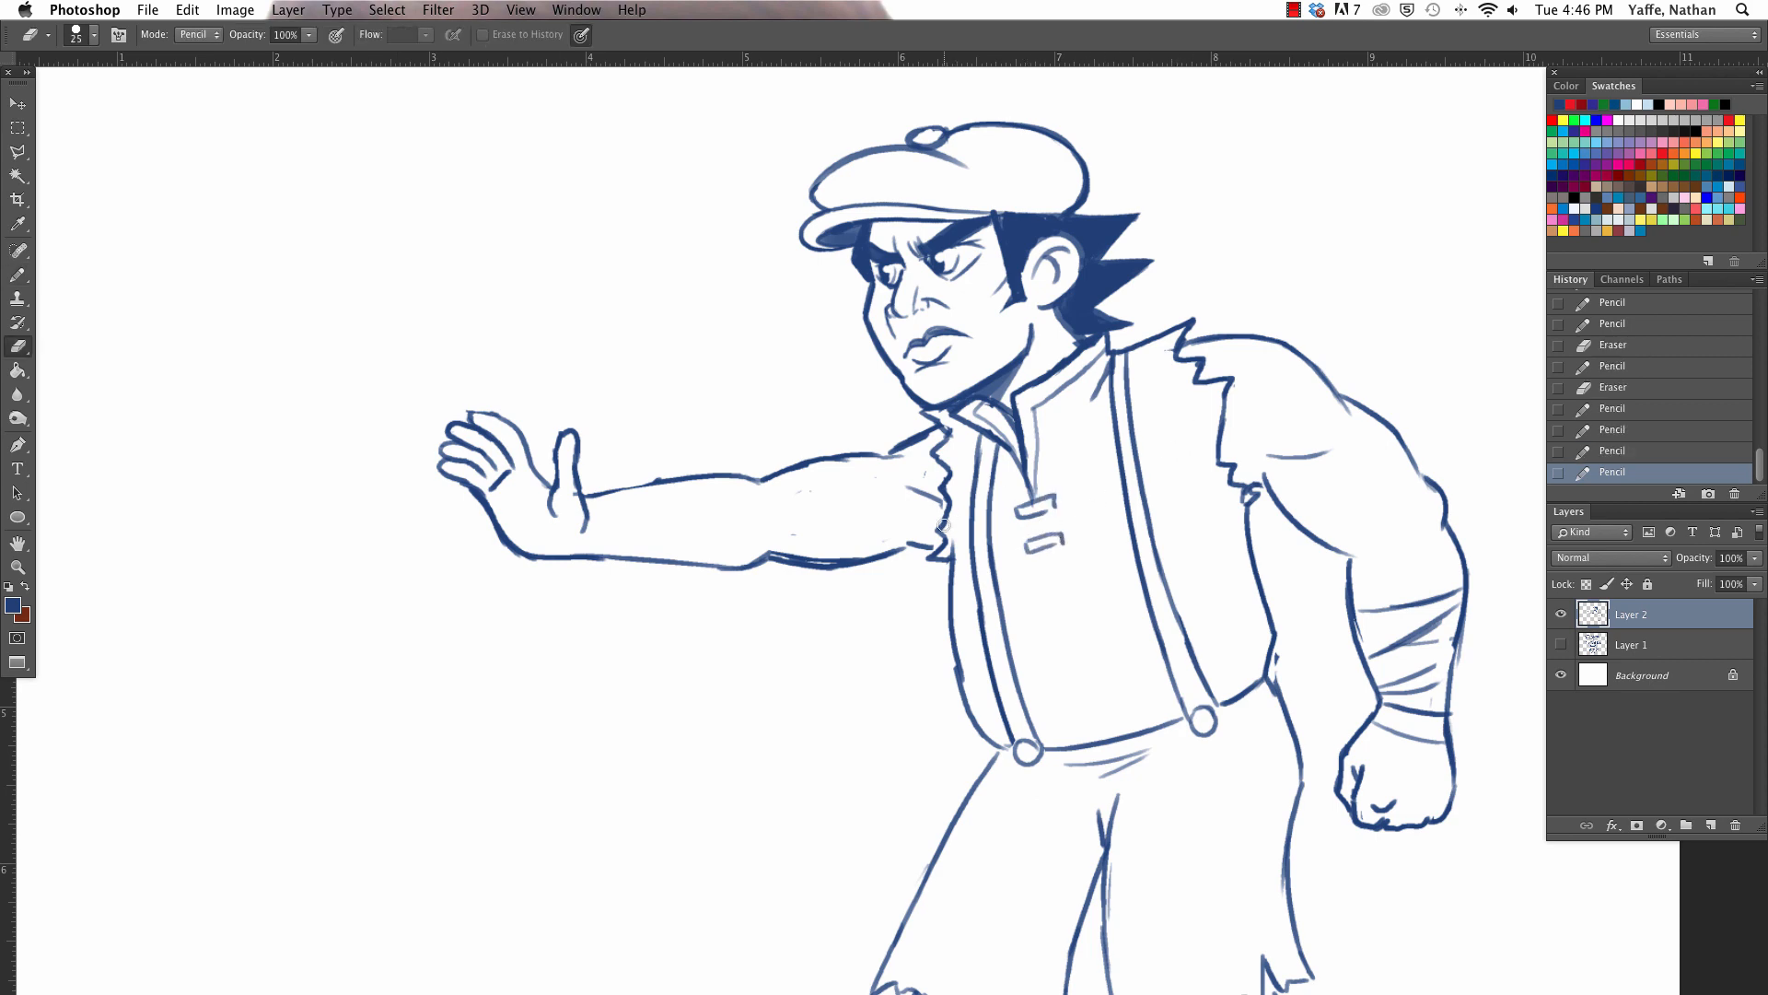
# - Touch up the lines at the far torn armhole, under the chin and along the torso's near side
pyautogui.press('b')
pyautogui.moveTo(940, 485); pyautogui.dragTo(944, 489)
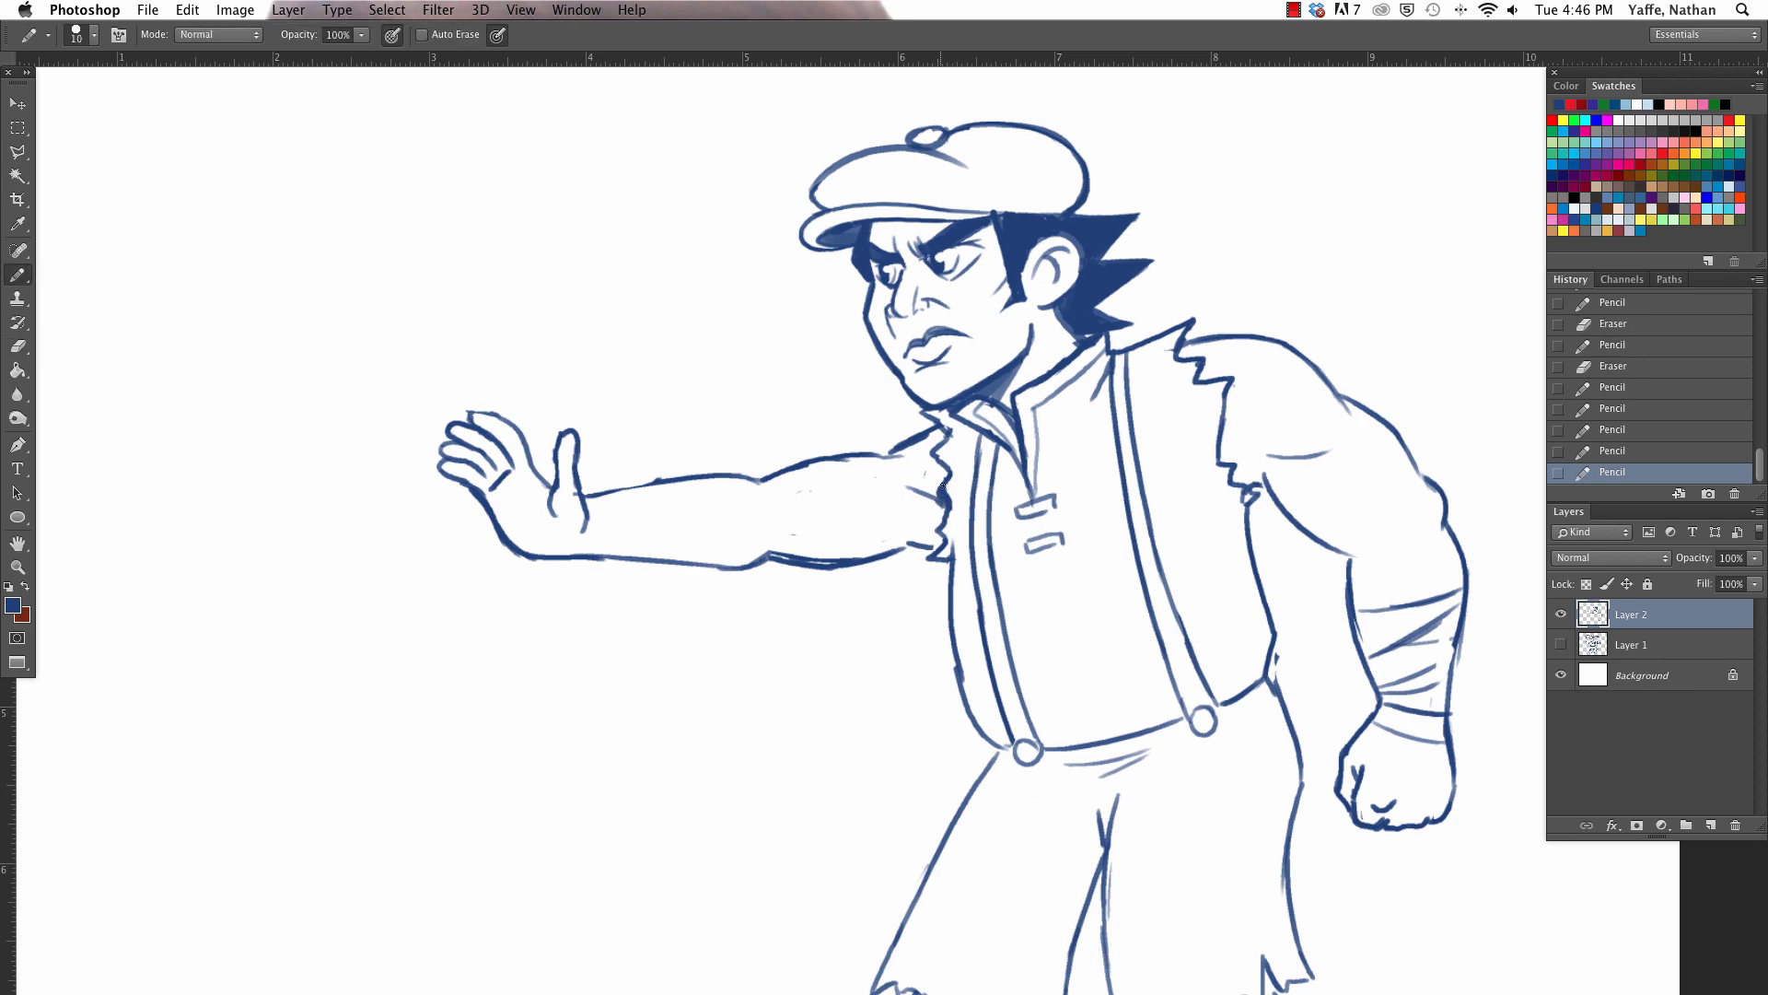
pyautogui.moveTo(1007, 400); pyautogui.dragTo(1013, 394)
pyautogui.press('e')
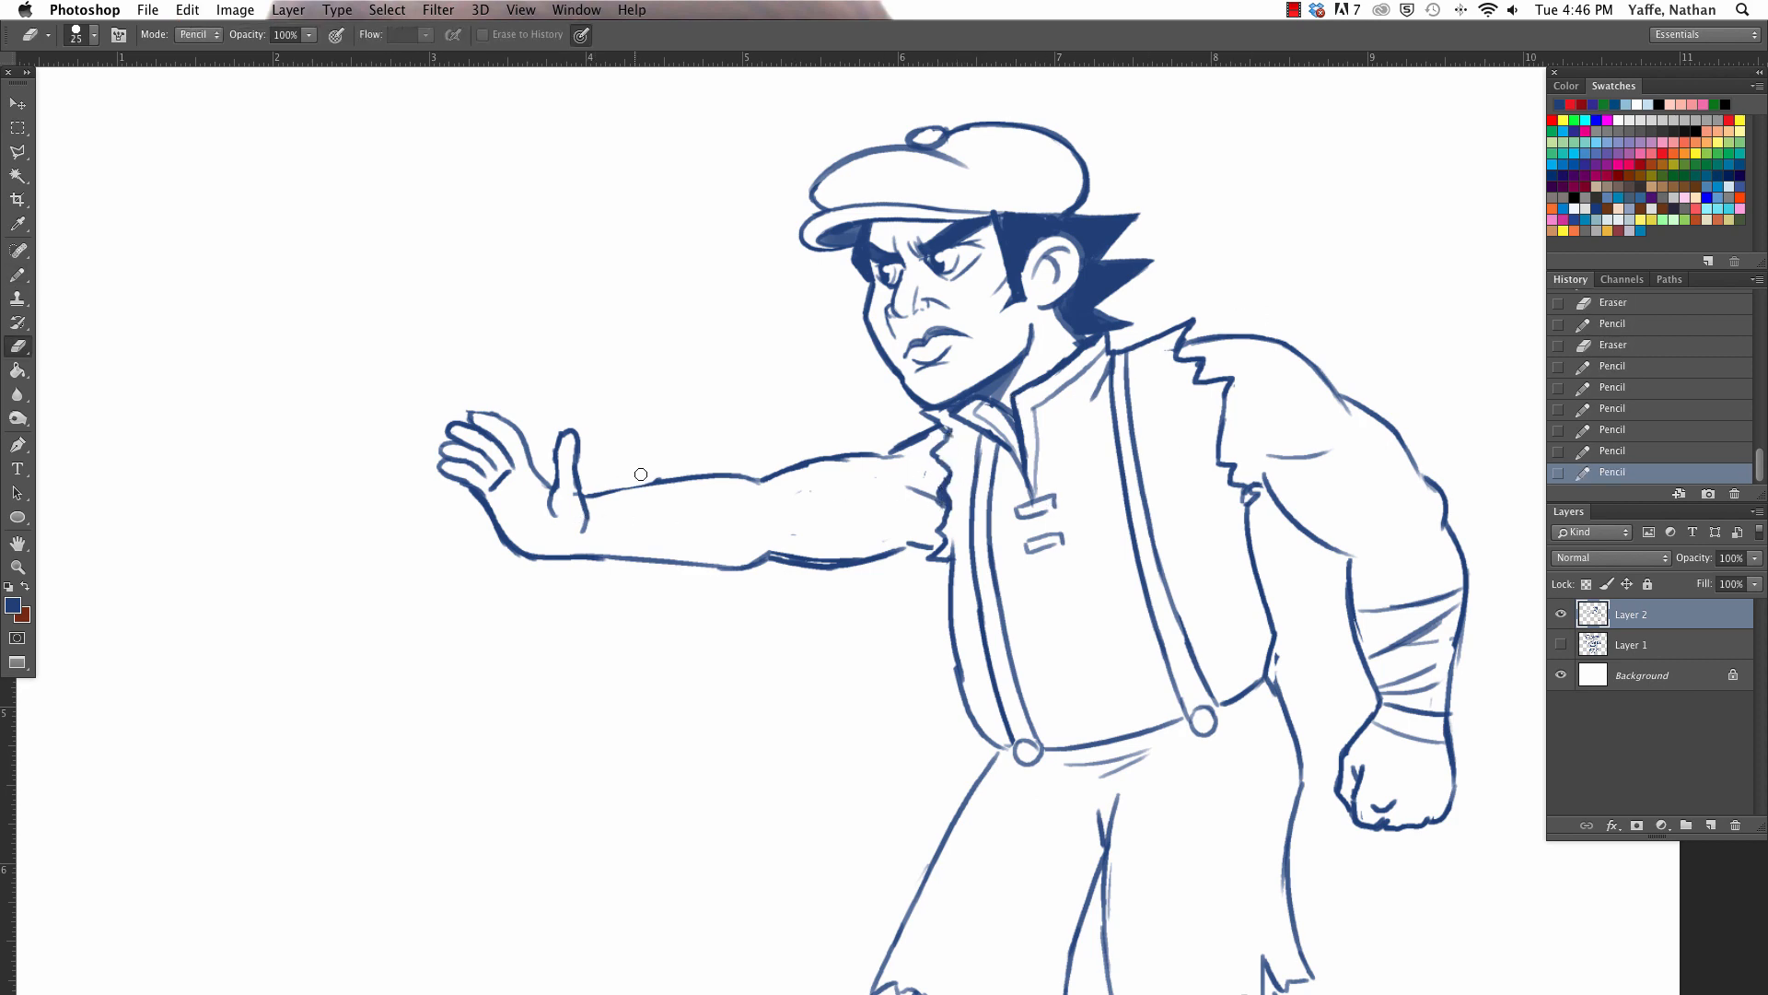
pyautogui.press('b')
pyautogui.moveTo(1254, 449)
pyautogui.mouseDown()
pyautogui.moveTo(1257, 185)
pyautogui.moveTo(1297, 610)
pyautogui.mouseUp()
# - Draw a tall pointed crystal in the empty area before the man, with a smaller crystal beside it
pyautogui.moveTo(1155, 705); pyautogui.dragTo(1367, 644)
pyautogui.press('super+minus')
pyautogui.press('a')
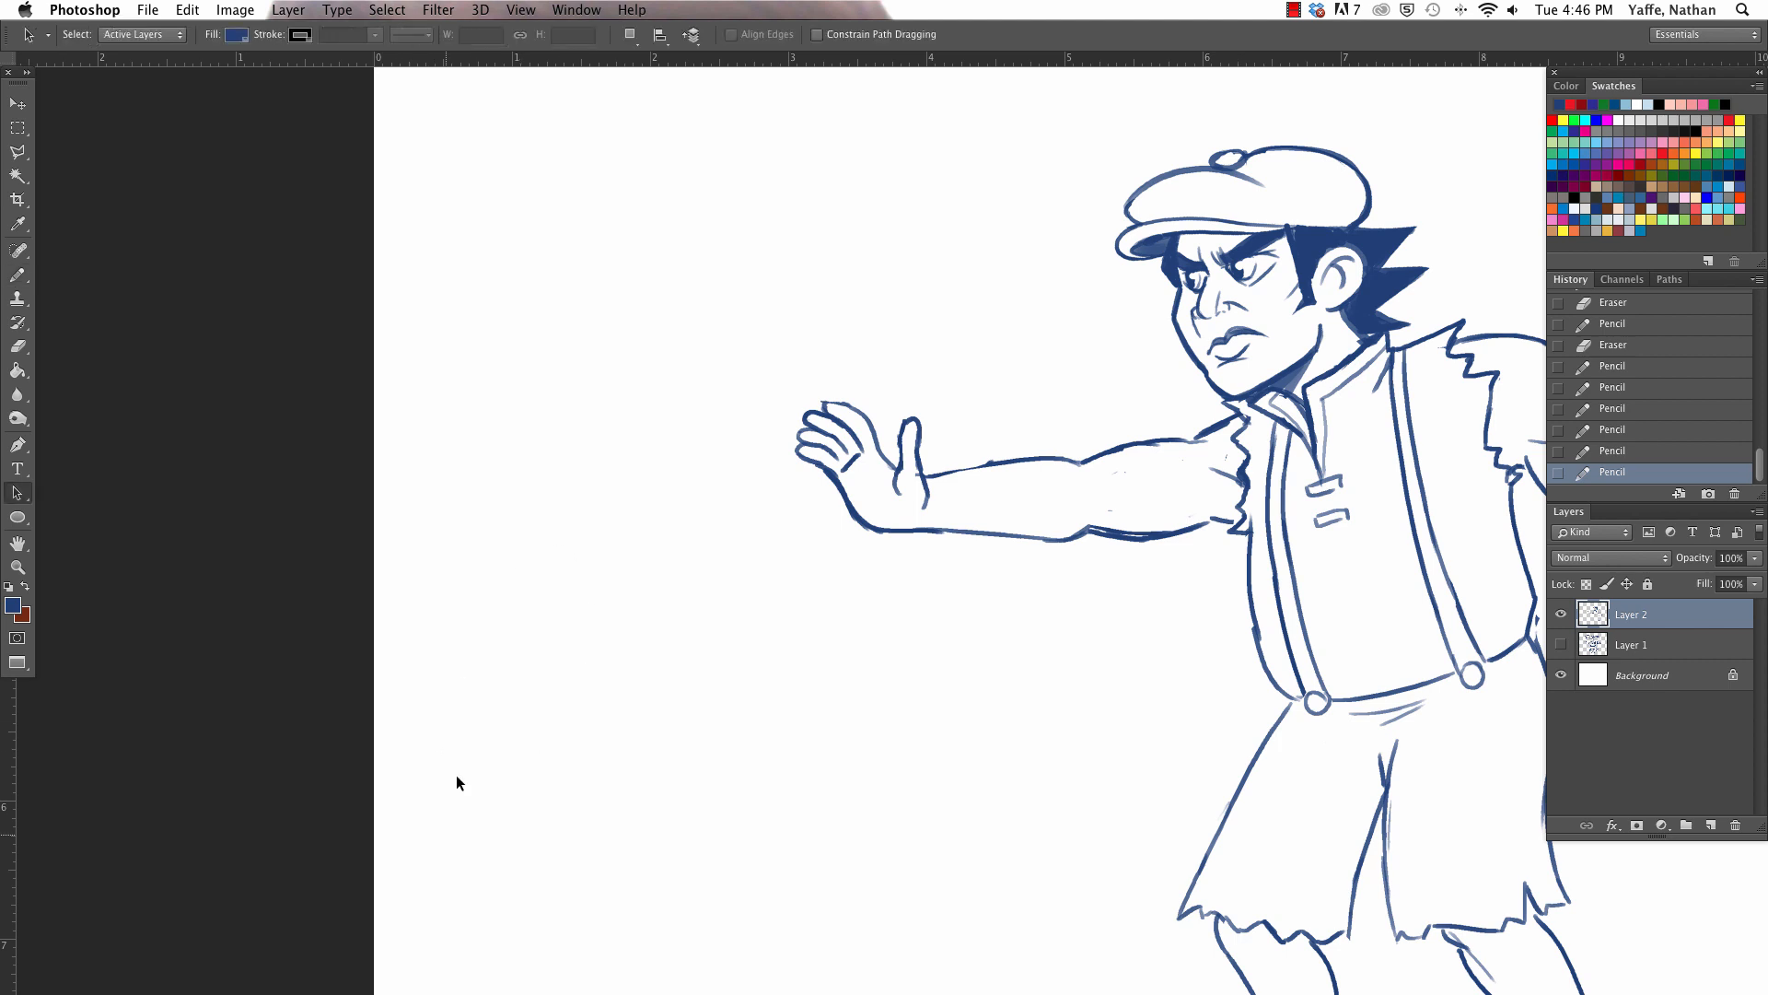
pyautogui.moveTo(512, 928); pyautogui.dragTo(433, 539)
pyautogui.press('b')
pyautogui.moveTo(549, 915)
pyautogui.mouseDown()
pyautogui.moveTo(424, 600)
pyautogui.moveTo(464, 316)
pyautogui.moveTo(625, 480)
pyautogui.moveTo(603, 448)
pyautogui.moveTo(783, 871)
pyautogui.mouseUp()
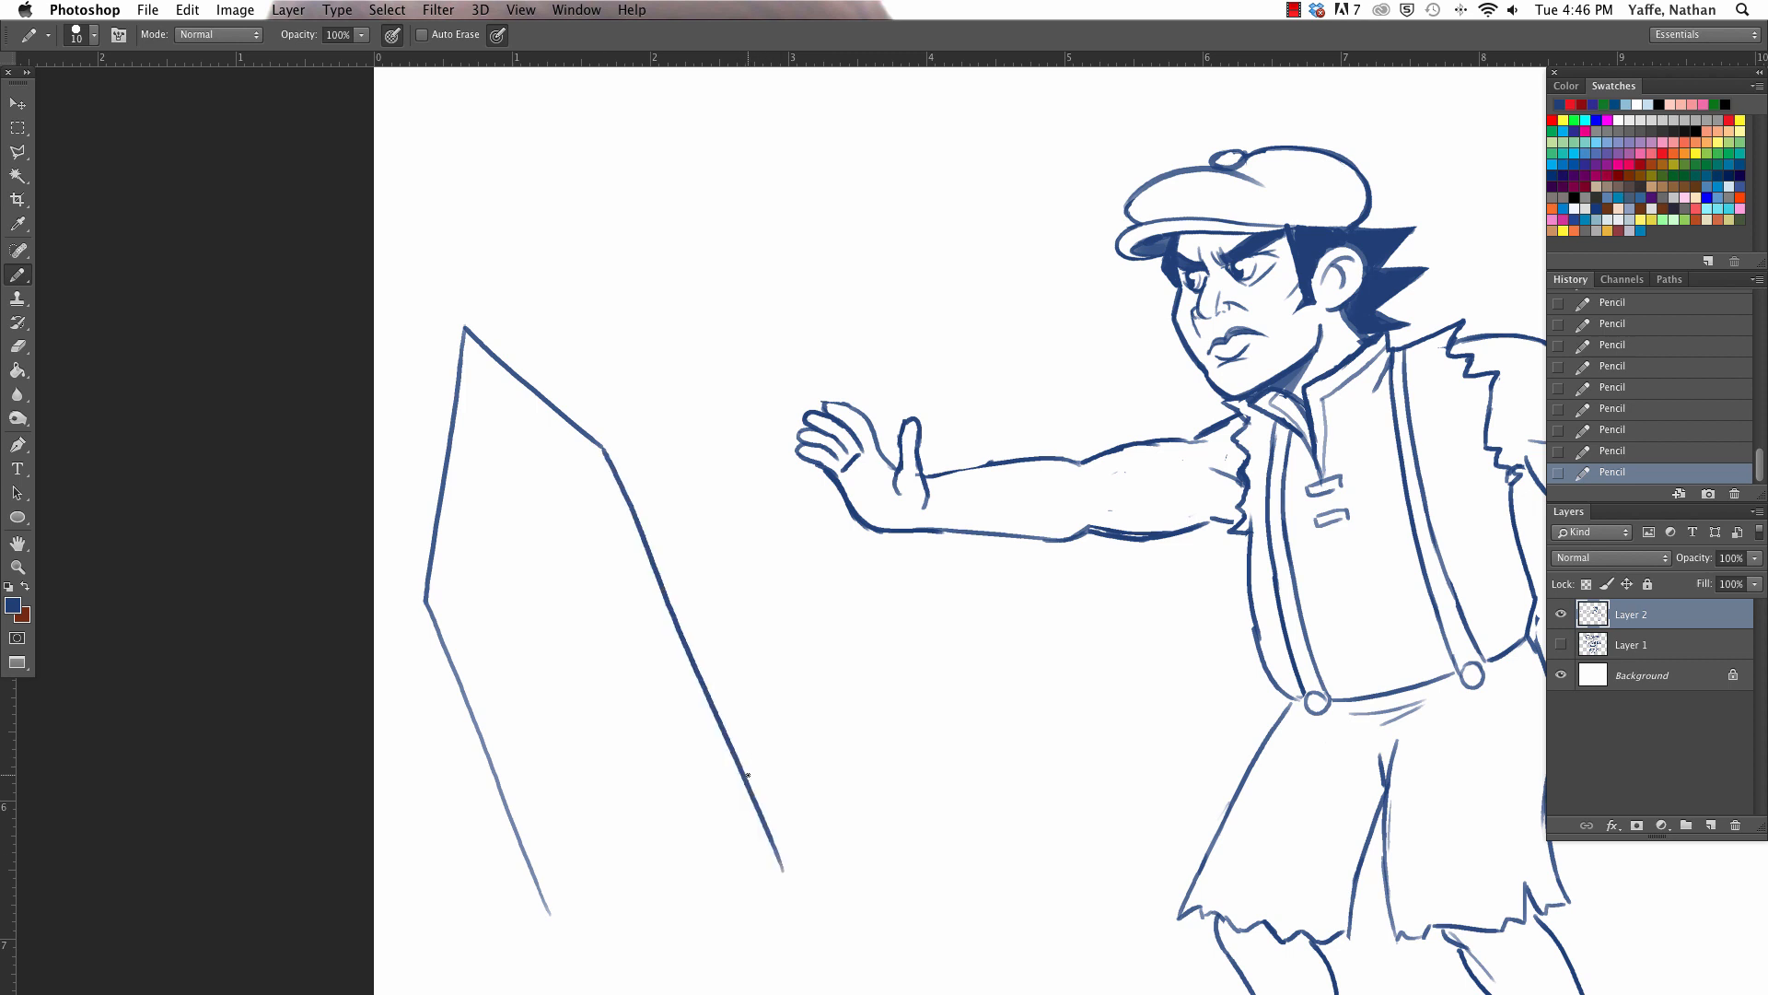
pyautogui.moveTo(745, 774)
pyautogui.mouseDown()
pyautogui.moveTo(724, 572)
pyautogui.moveTo(770, 497)
pyautogui.moveTo(741, 512)
pyautogui.moveTo(822, 606)
pyautogui.moveTo(856, 829)
pyautogui.mouseUp()
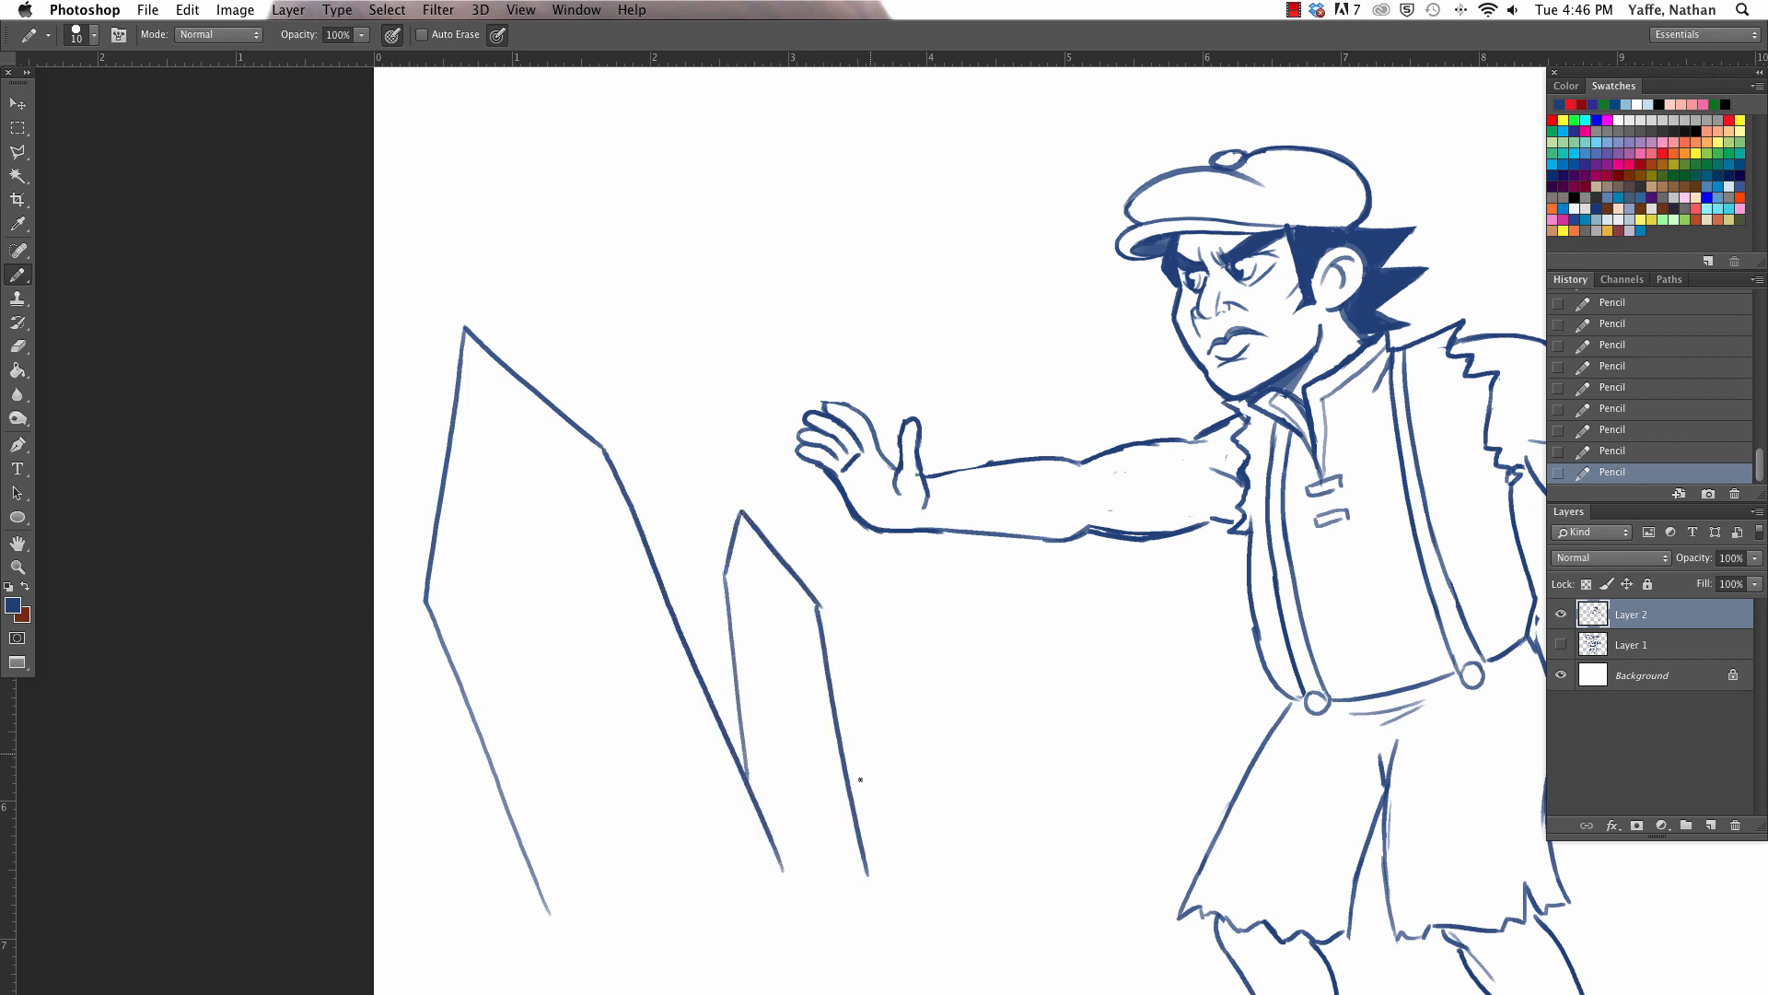
# - Select both crystals with the Polygonal Lasso, move them lower on the page, and deselect them
pyautogui.scroll(-5, 865, 589)
pyautogui.press('a')
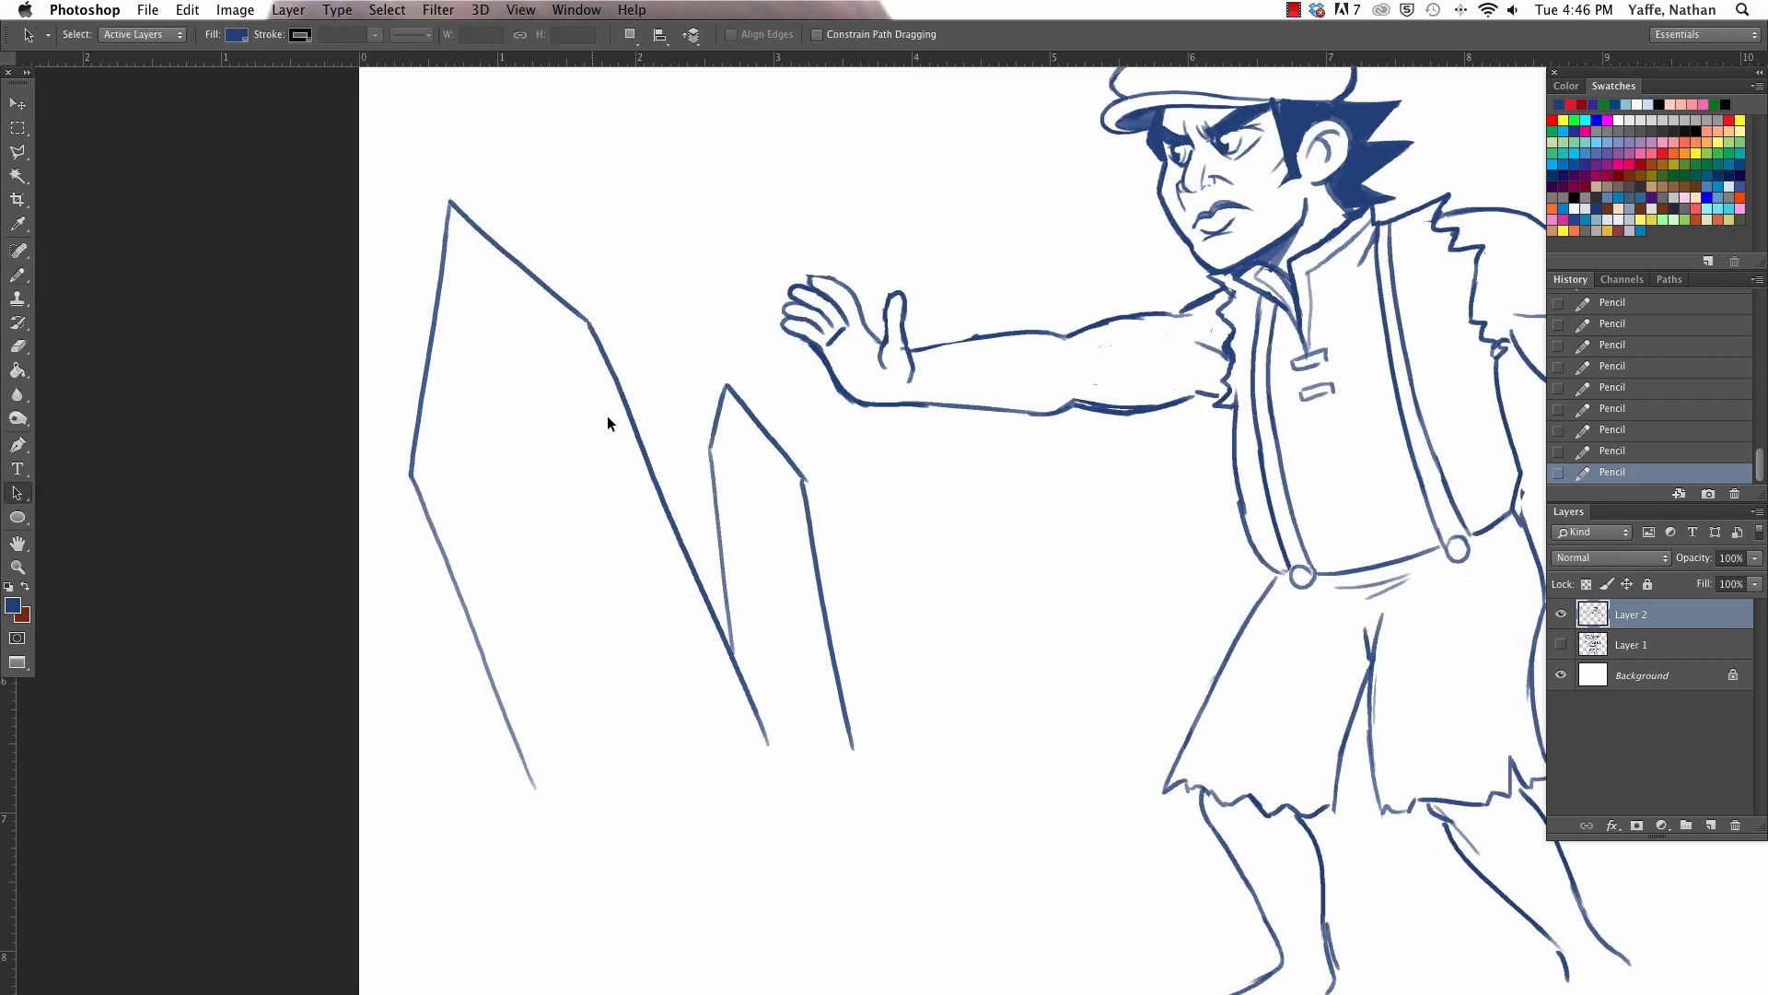
pyautogui.press('l')
pyautogui.moveTo(533, 160)
pyautogui.mouseDown()
pyautogui.moveTo(400, 189)
pyautogui.moveTo(578, 962)
pyautogui.moveTo(881, 578)
pyautogui.moveTo(540, 165)
pyautogui.mouseUp()
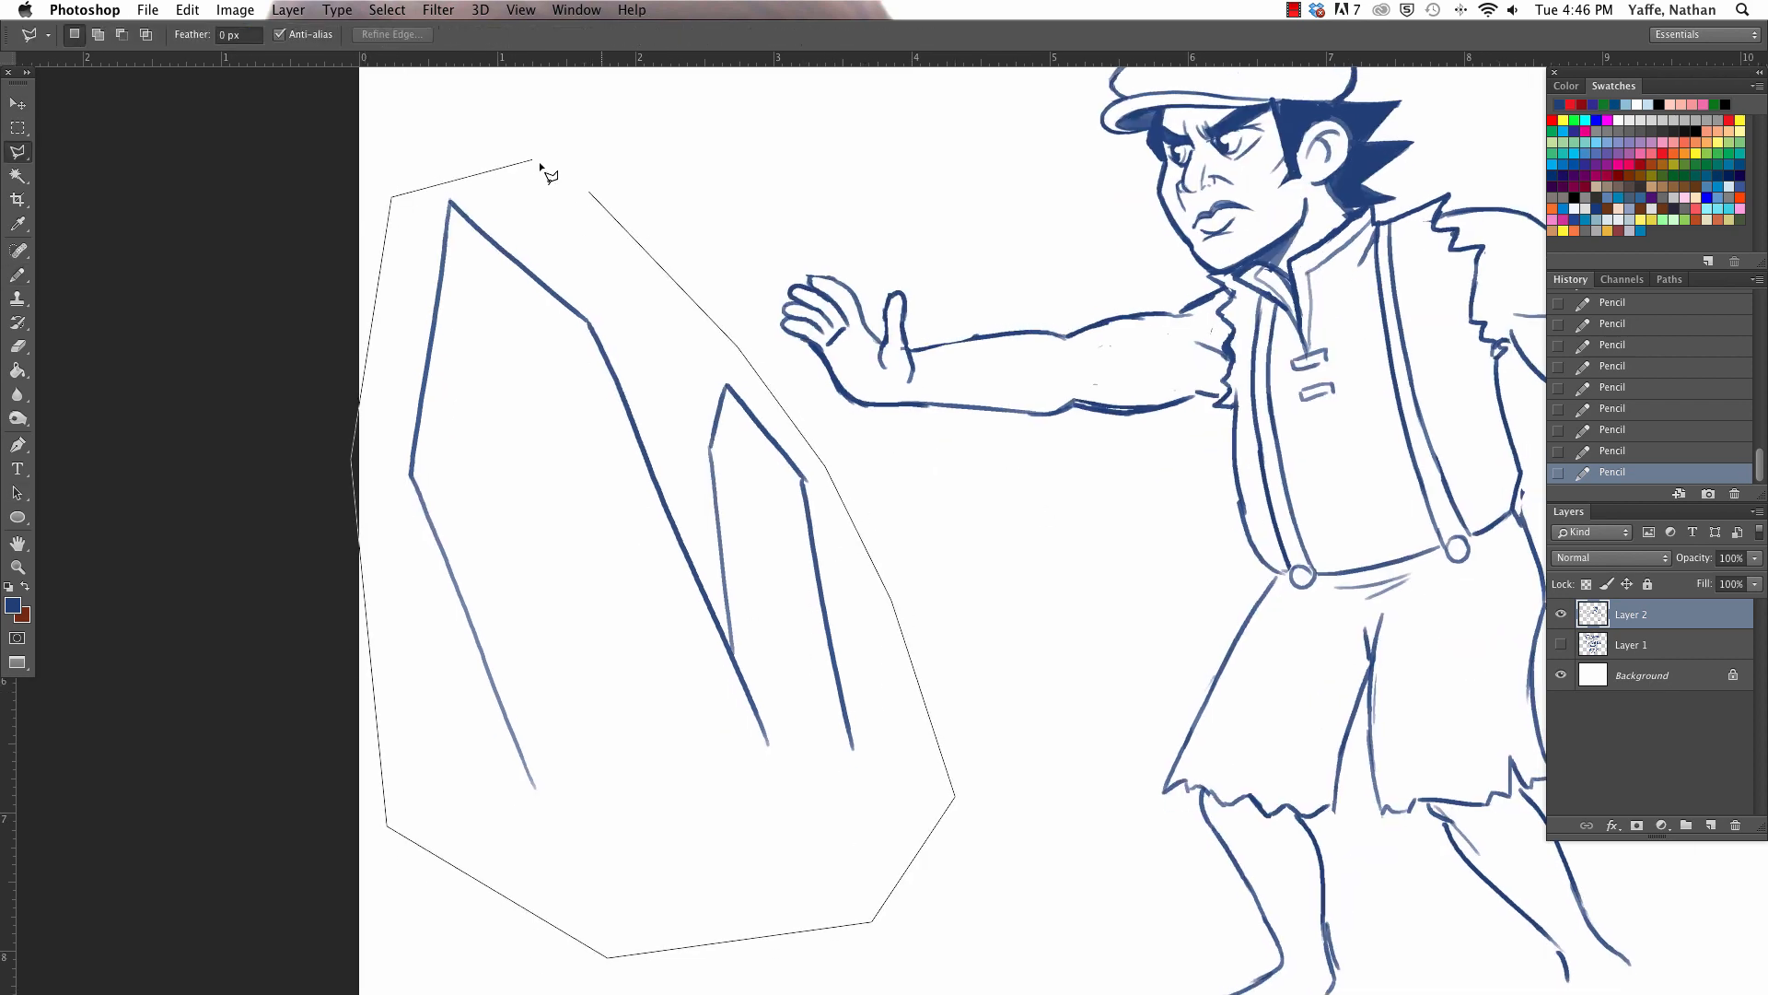
pyautogui.click(540, 165)
pyautogui.press('v')
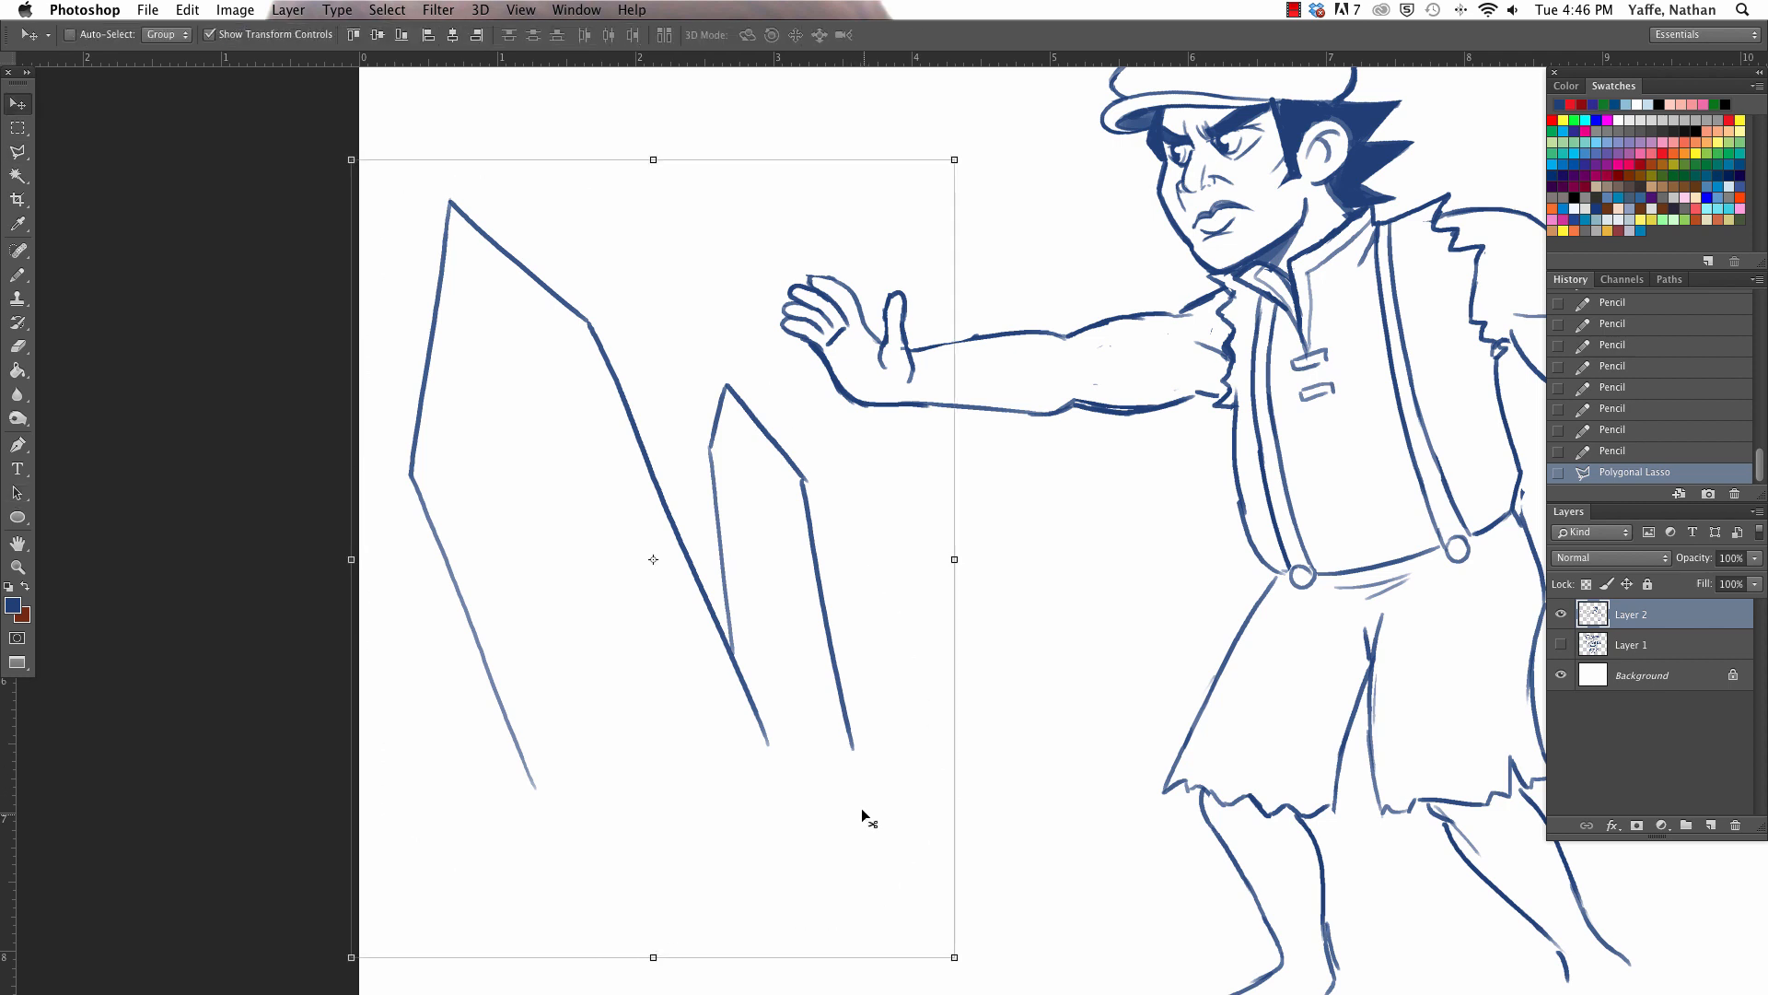
pyautogui.moveTo(862, 811); pyautogui.dragTo(881, 940)
pyautogui.hotkey('ctrl', 'd')
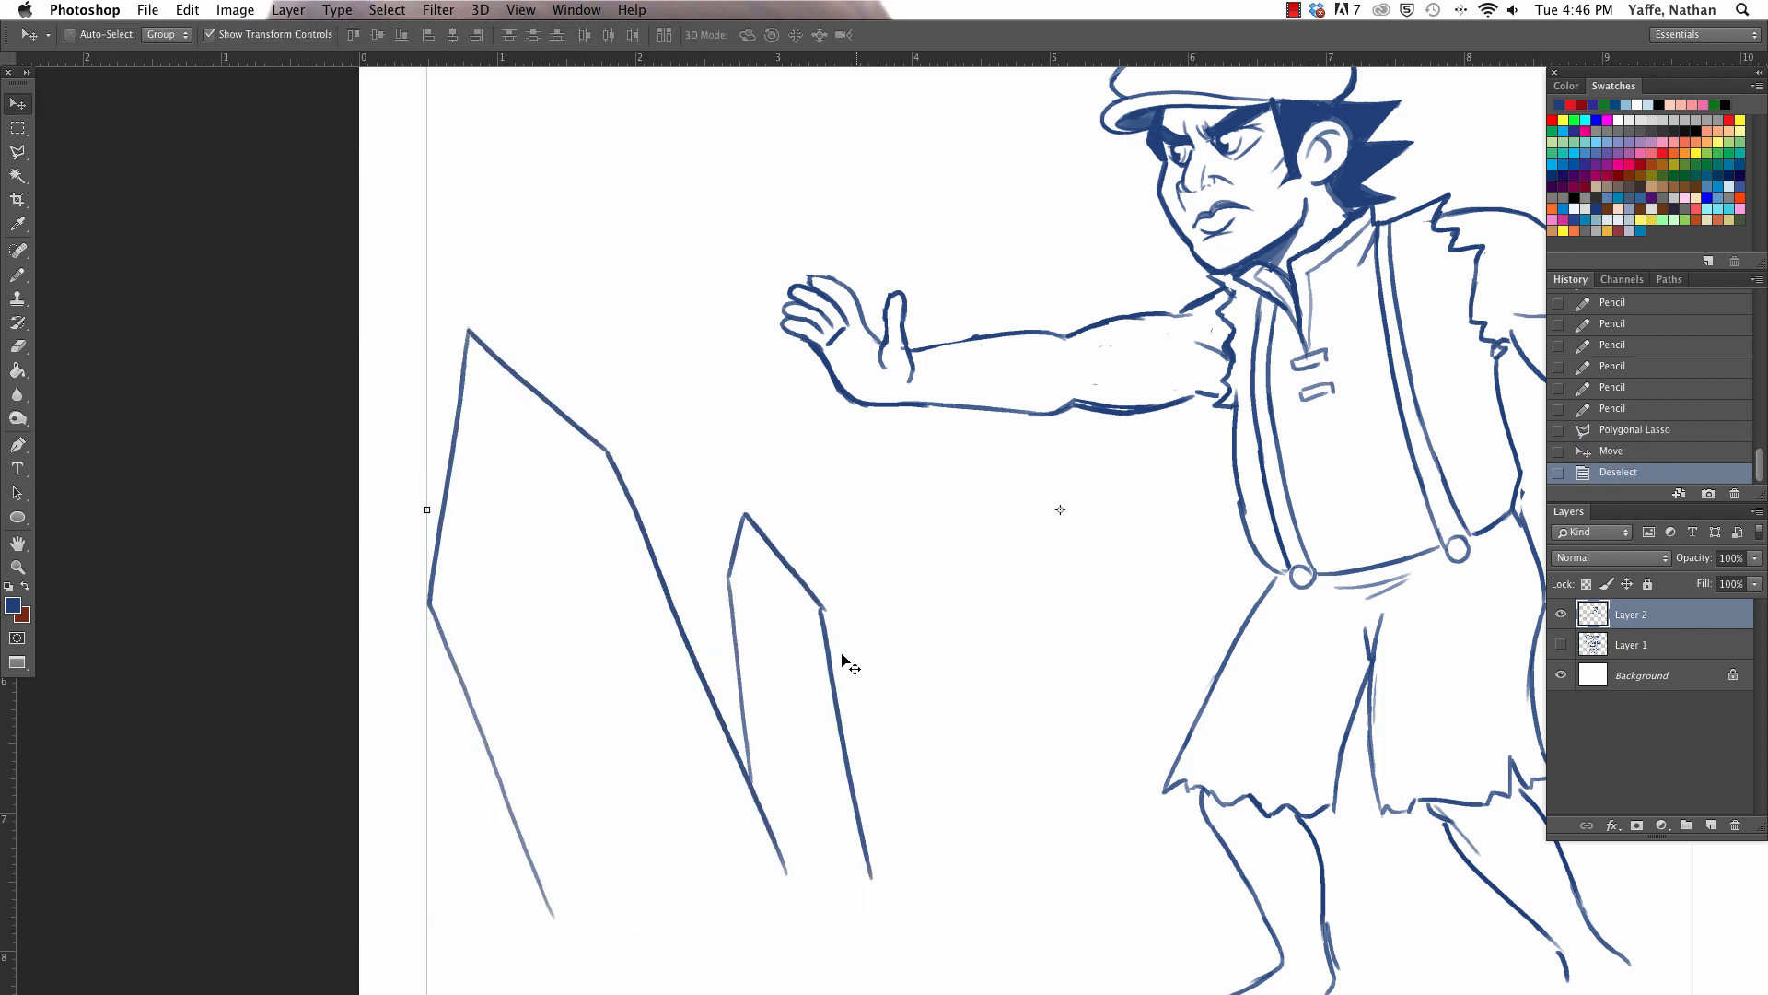
# - Draw a third pointed crystal beside the smaller one, leaning toward the man
pyautogui.scroll(-1, 865, 598)
pyautogui.press('e')
pyautogui.press('b')
pyautogui.moveTo(827, 595); pyautogui.dragTo(823, 615)
pyautogui.moveTo(859, 810)
pyautogui.mouseDown()
pyautogui.moveTo(948, 607)
pyautogui.moveTo(1000, 556)
pyautogui.mouseUp()
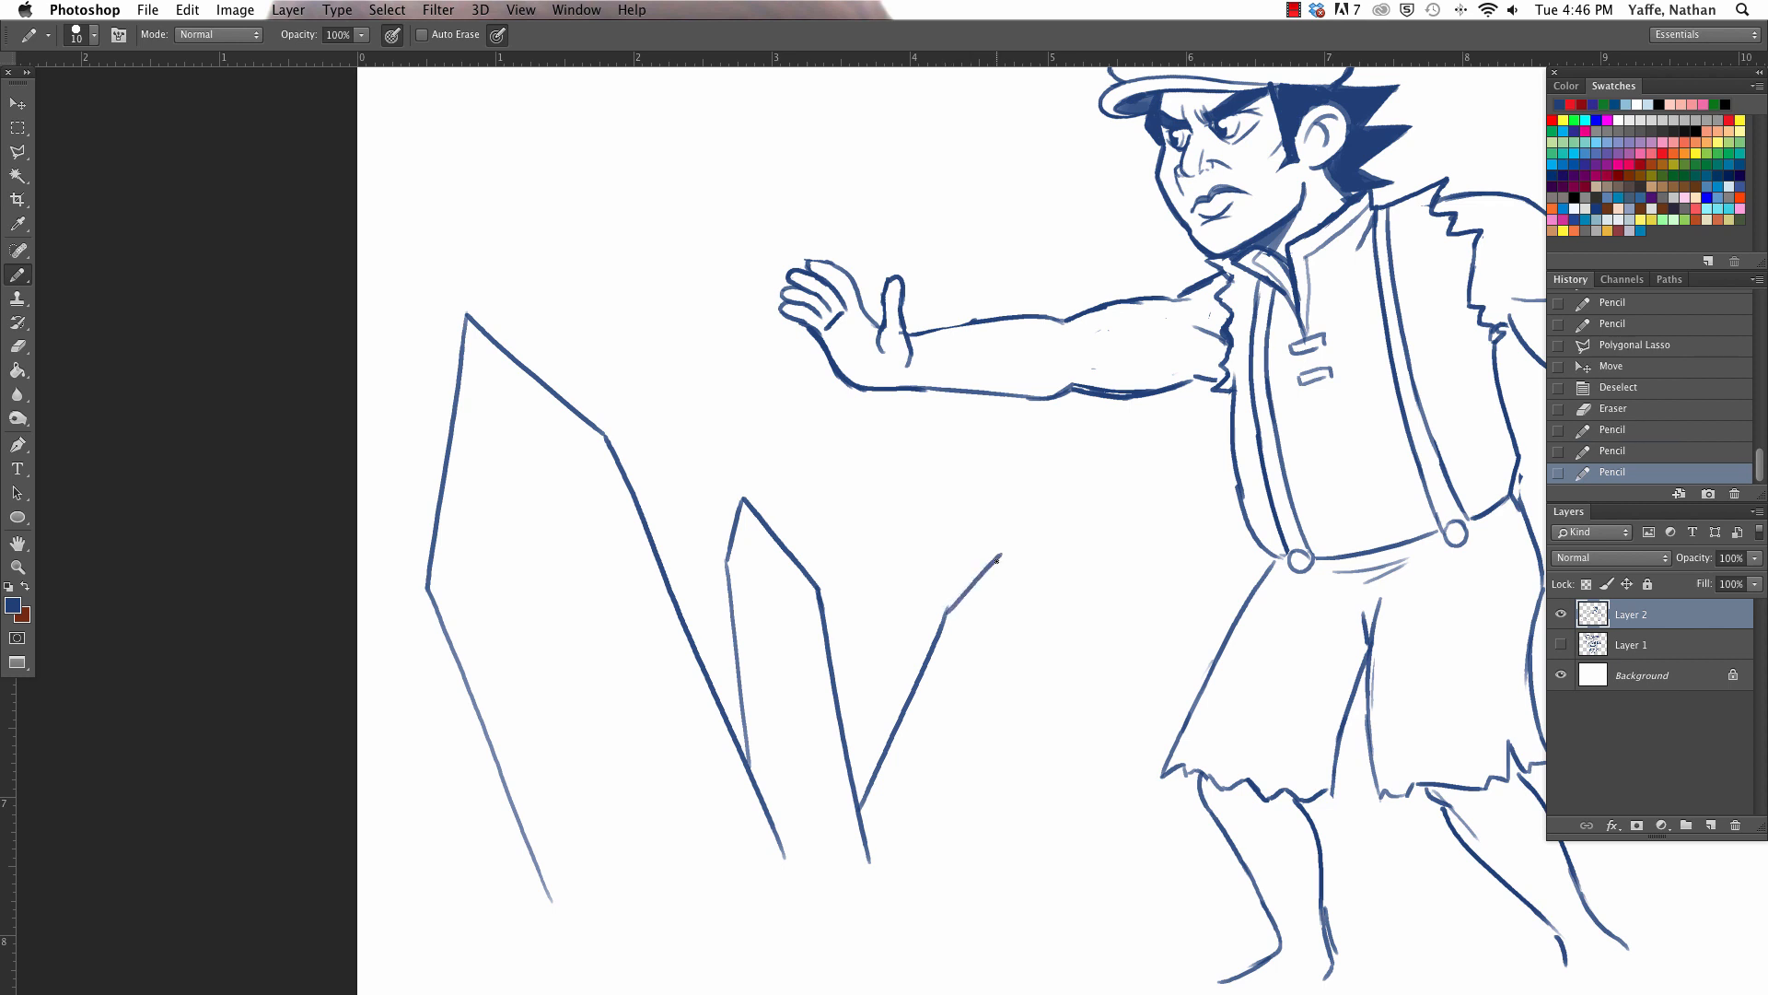
pyautogui.moveTo(1014, 618); pyautogui.dragTo(953, 873)
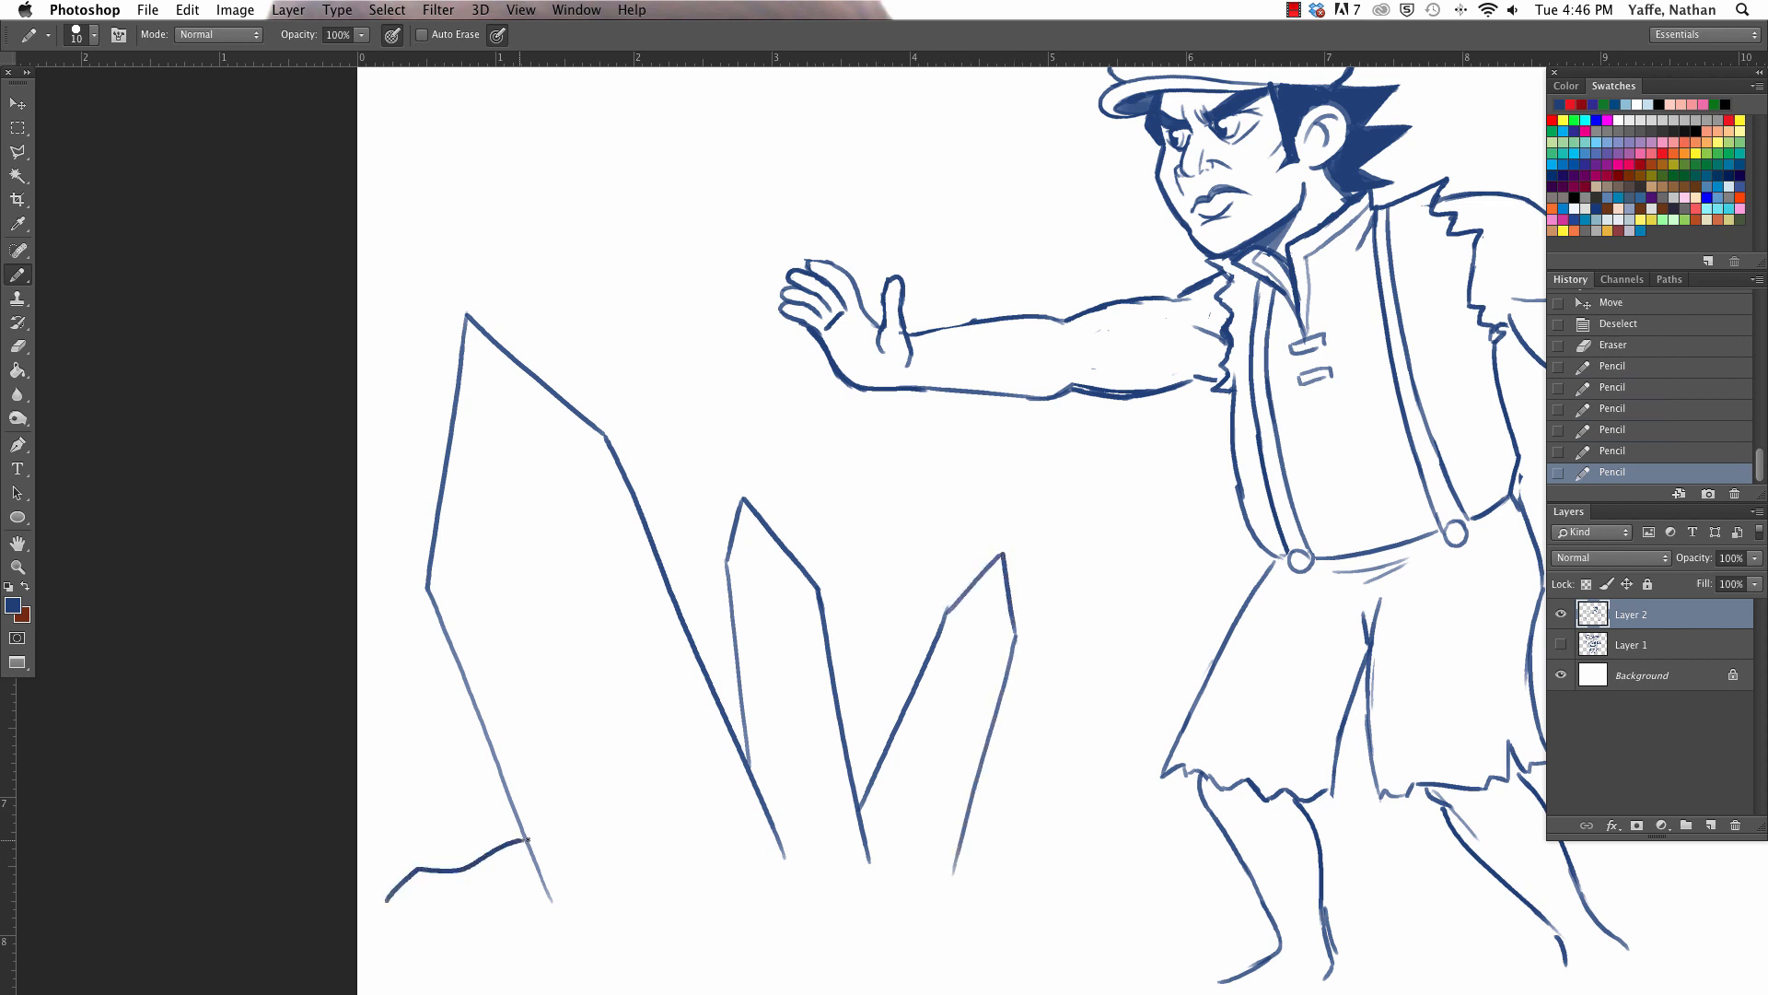
# - Strengthen the tall crystal's outer edge and draw an uneven rocky ground line along the bases of the crystals
pyautogui.moveTo(428, 586); pyautogui.dragTo(571, 949)
pyautogui.press('e')
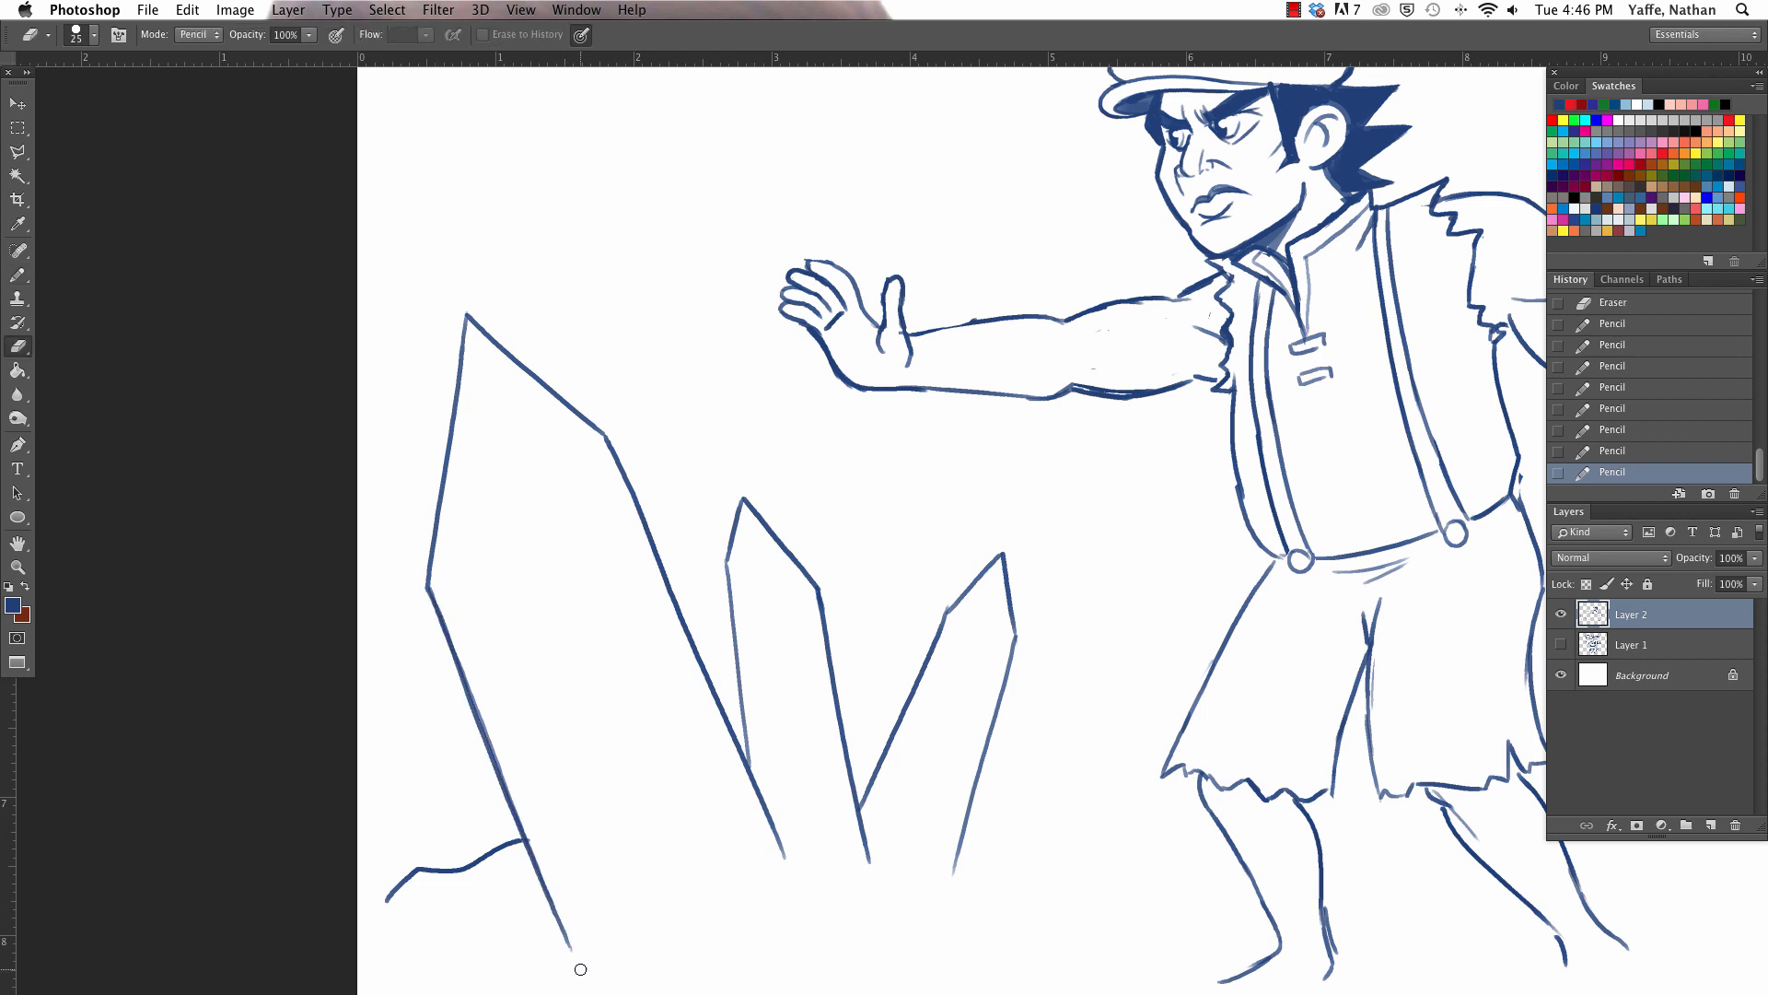
pyautogui.press('b')
pyautogui.moveTo(525, 886)
pyautogui.mouseDown()
pyautogui.moveTo(658, 933)
pyautogui.moveTo(746, 877)
pyautogui.moveTo(828, 881)
pyautogui.moveTo(864, 918)
pyautogui.moveTo(928, 882)
pyautogui.moveTo(1147, 910)
pyautogui.mouseUp()
pyautogui.press('e')
pyautogui.click(791, 861)
pyautogui.press('b')
pyautogui.press('e')
pyautogui.click(868, 863)
pyautogui.press('b')
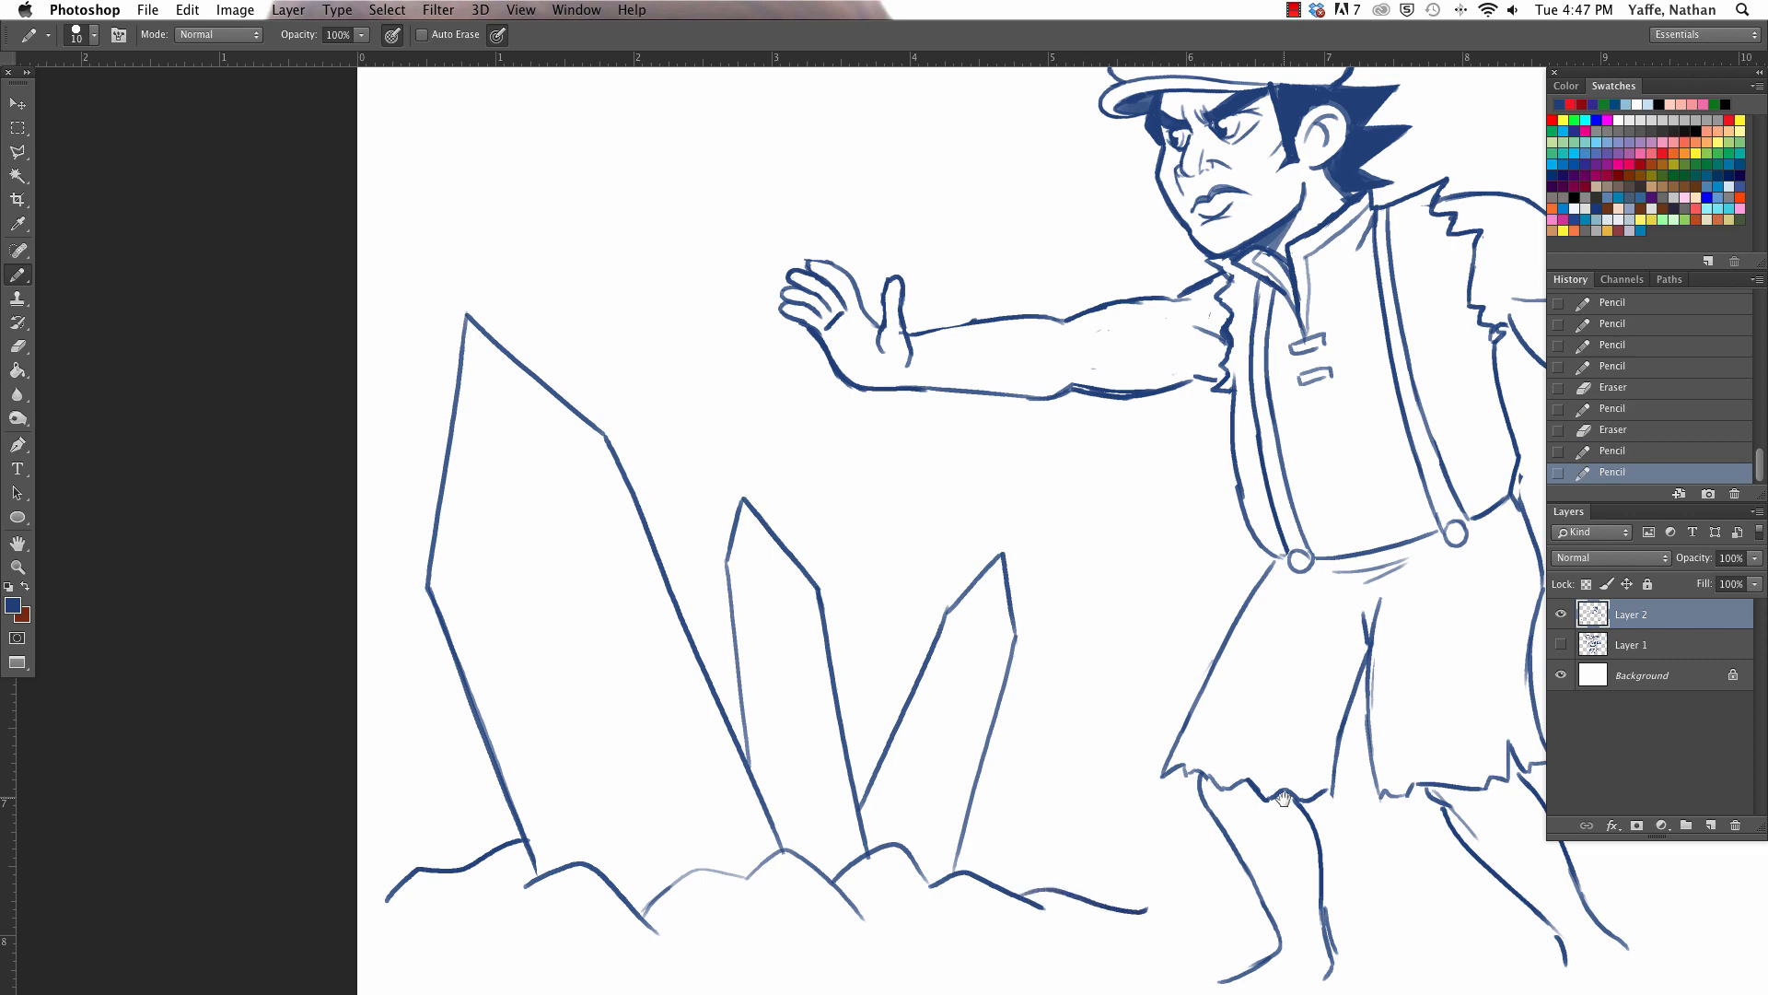
# - Undo the last ground stroke and redraw it as a flatter line running toward the man's feet
pyautogui.moveTo(1126, 620); pyautogui.dragTo(1094, 545)
pyautogui.press('super+z')
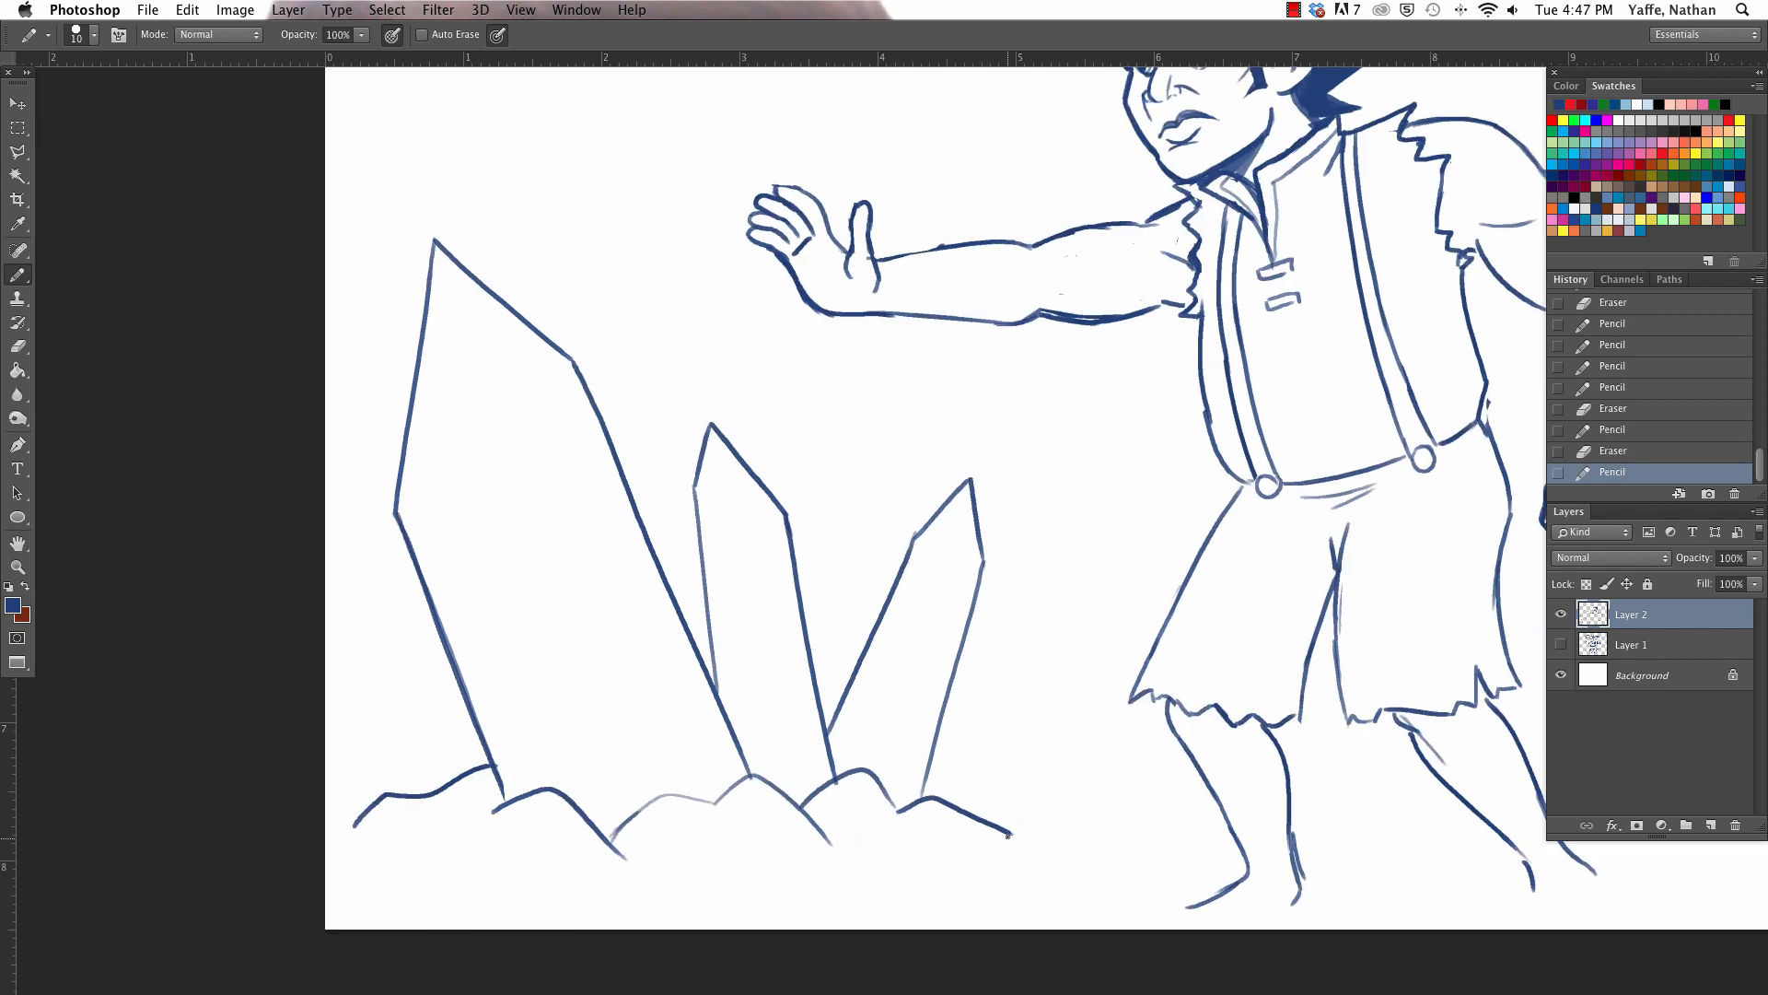
pyautogui.moveTo(1009, 841); pyautogui.dragTo(1149, 841)
# - Draw facet lines inside the tall crystal and the upper part of the middle crystal
pyautogui.moveTo(406, 488); pyautogui.dragTo(529, 556)
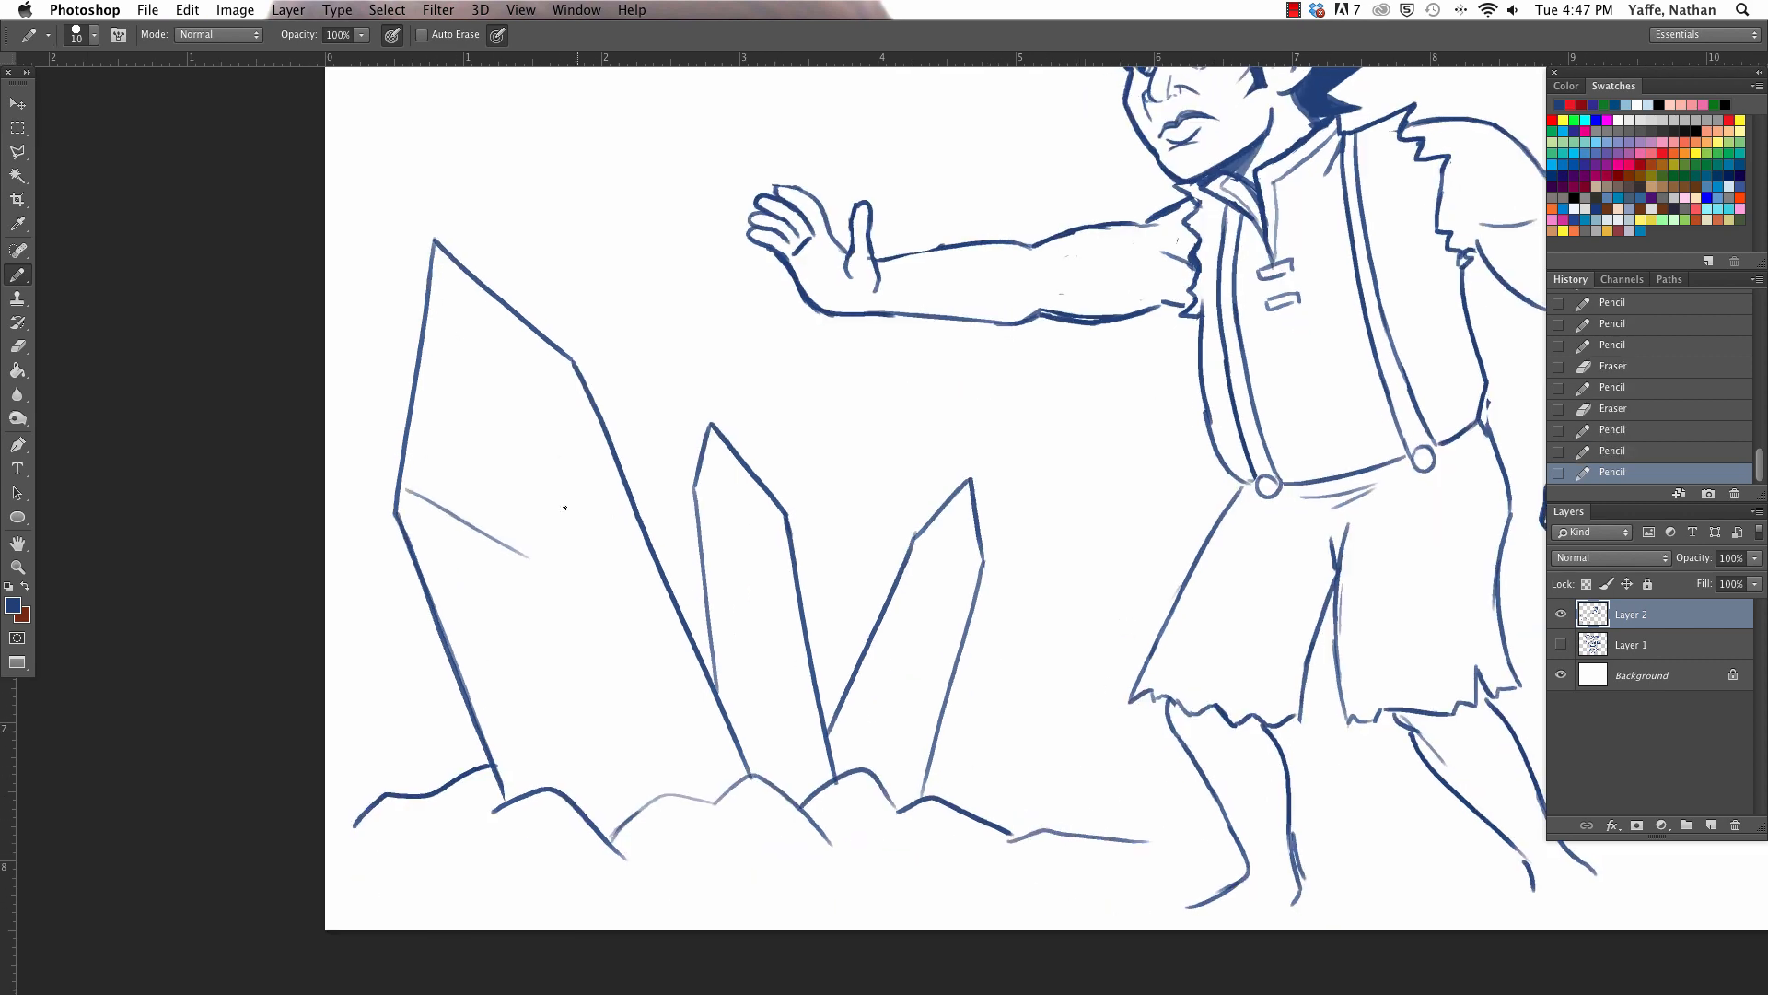
pyautogui.moveTo(578, 396); pyautogui.dragTo(558, 550)
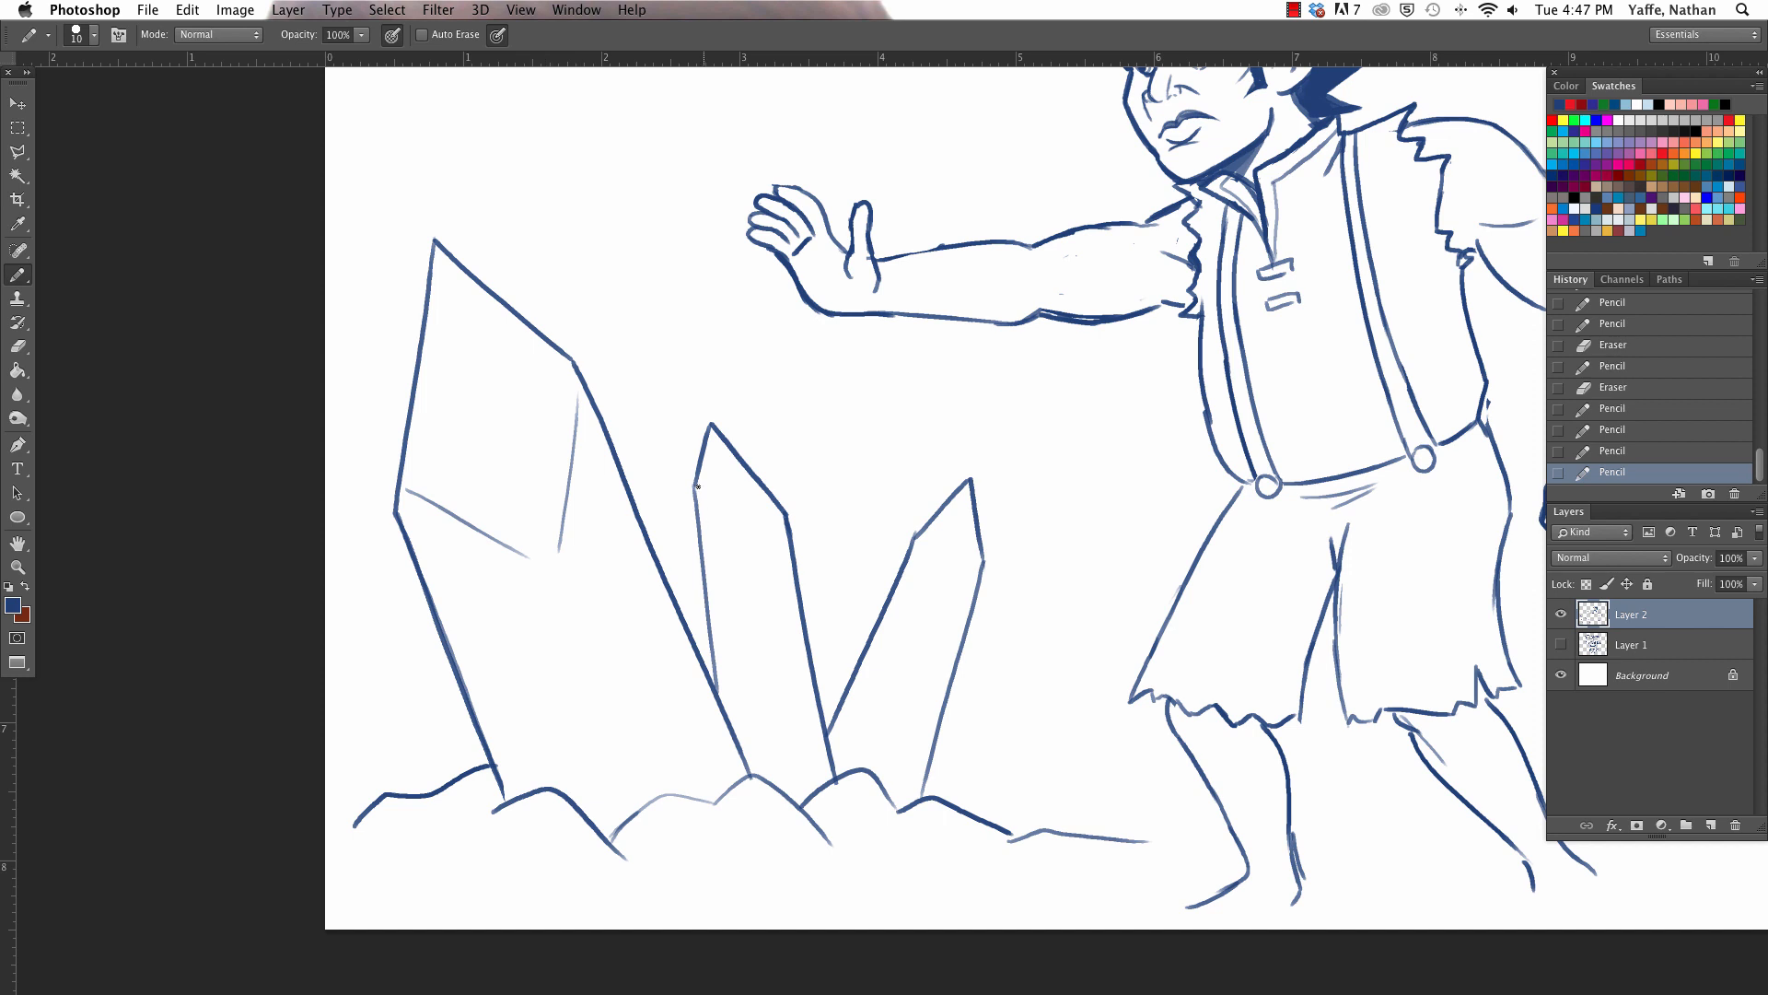
pyautogui.moveTo(699, 487); pyautogui.dragTo(761, 539)
pyautogui.moveTo(537, 577); pyautogui.dragTo(648, 785)
pyautogui.press('super+z')
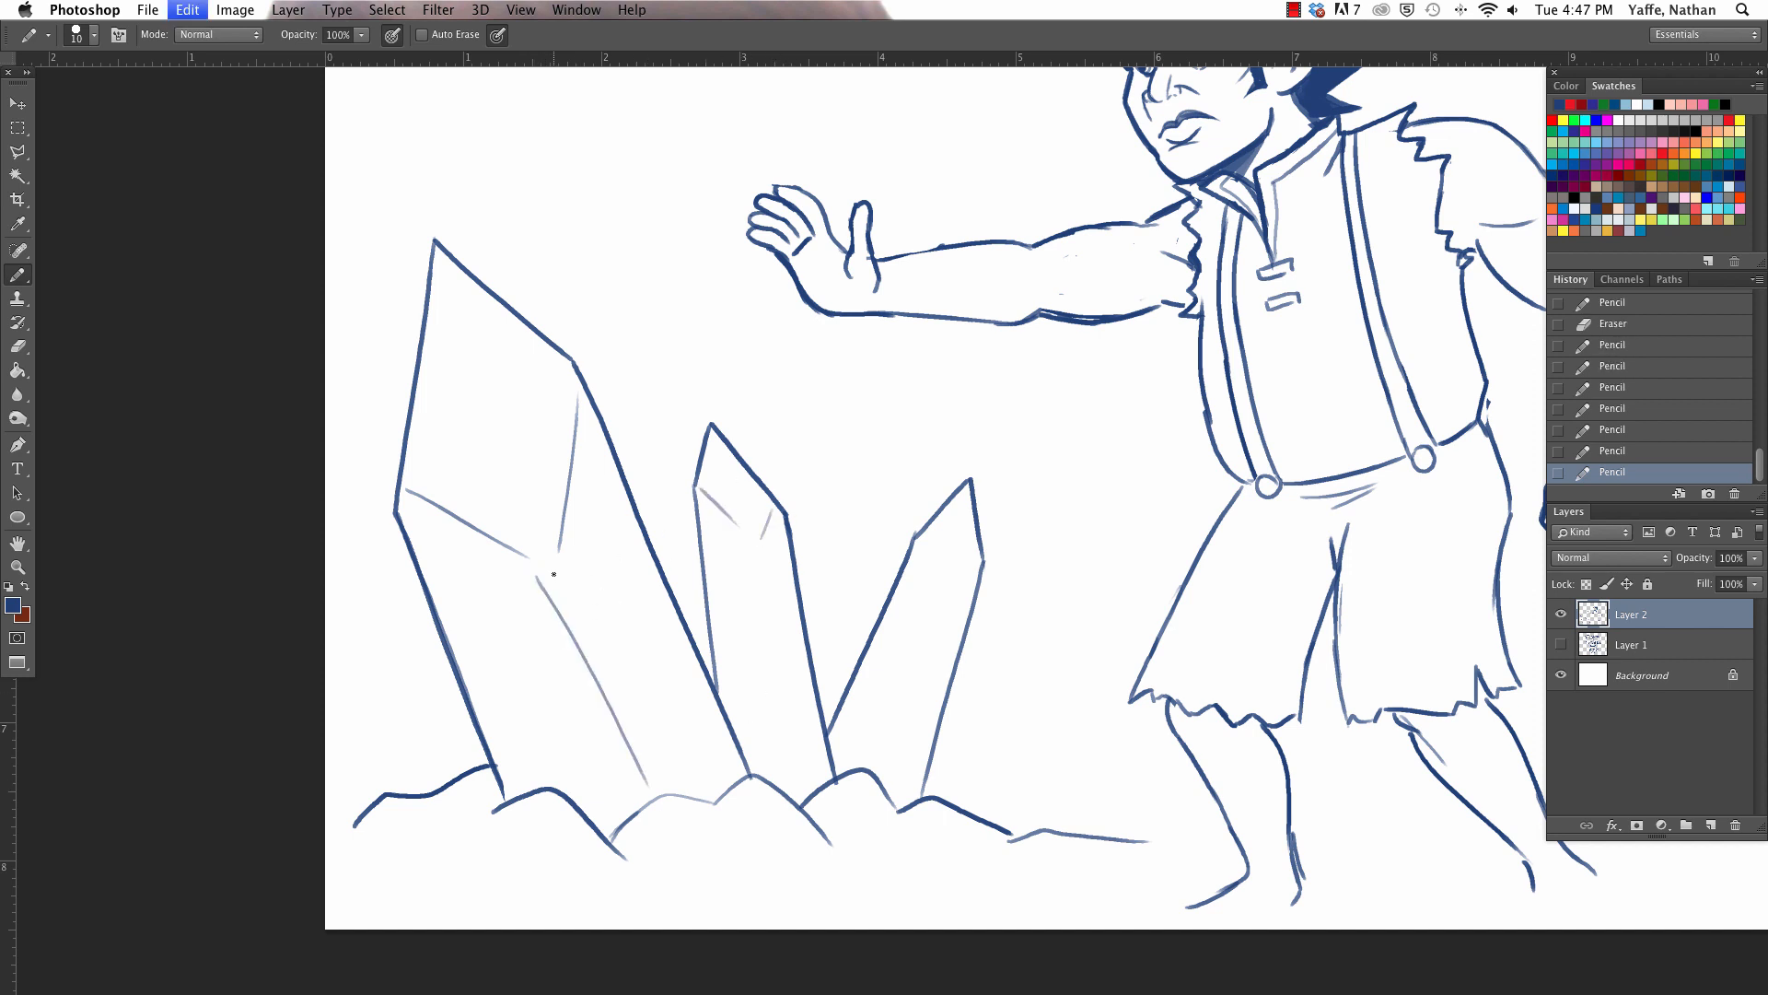
pyautogui.moveTo(536, 562); pyautogui.dragTo(652, 783)
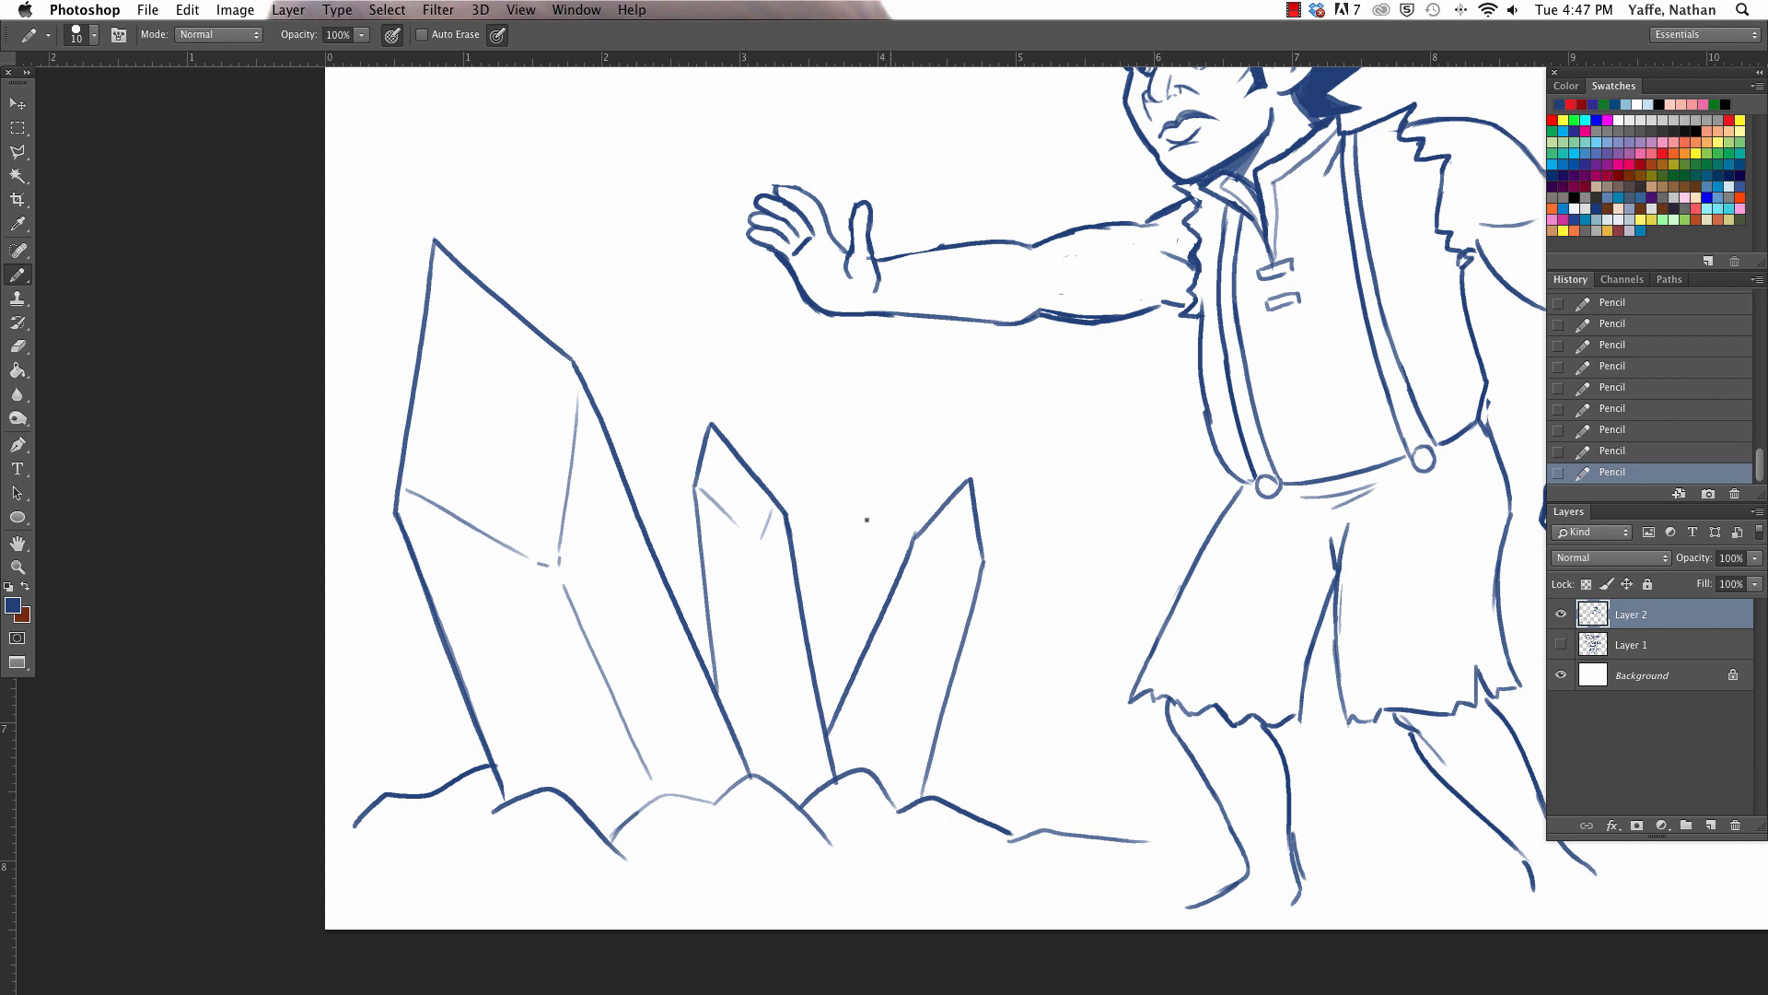
# - Add a second set of thin facet lines inside the tall crystal, parallel to its lower edges
pyautogui.moveTo(397, 516); pyautogui.dragTo(492, 583)
pyautogui.press('super+z')
pyautogui.moveTo(576, 391); pyautogui.dragTo(514, 532)
pyautogui.moveTo(404, 525)
pyautogui.mouseDown()
pyautogui.moveTo(500, 597)
pyautogui.moveTo(600, 790)
pyautogui.mouseUp()
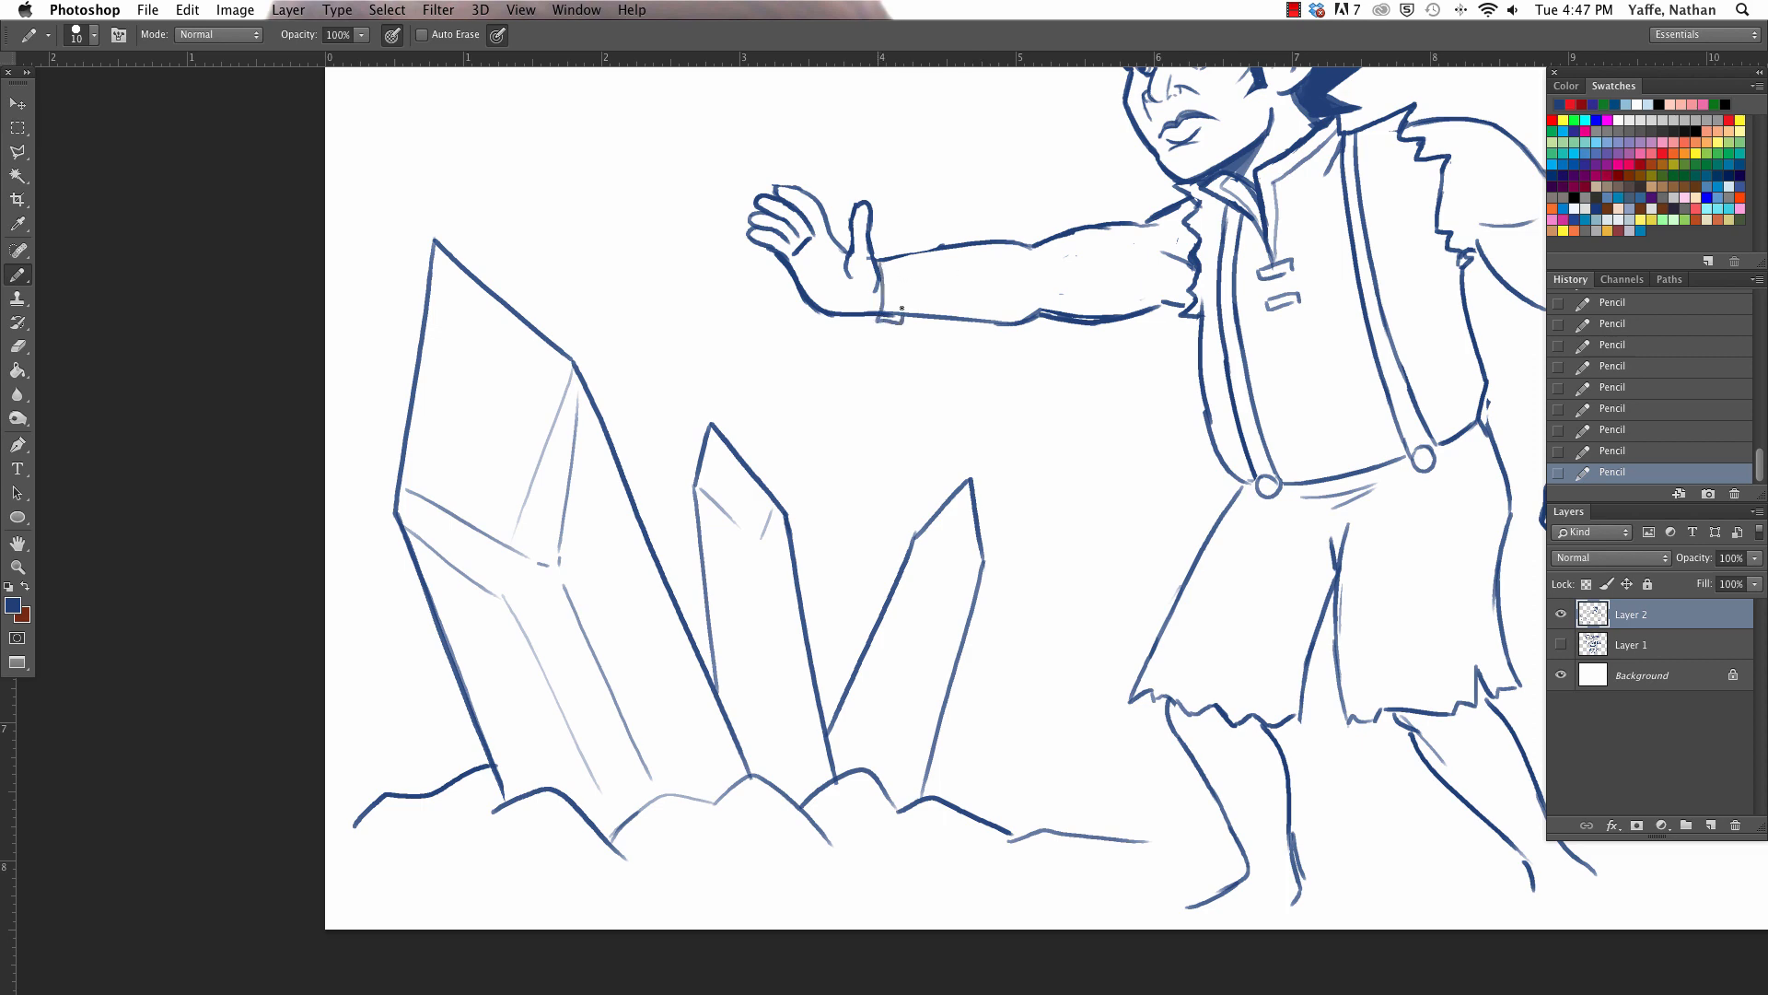
# - Draw a cuff around the wrist of the outstretched far arm and clean up its overlapping lines
pyautogui.press('e')
pyautogui.press('b')
pyautogui.moveTo(877, 260); pyautogui.dragTo(912, 250)
pyautogui.press('e')
pyautogui.moveTo(901, 319)
pyautogui.mouseDown()
pyautogui.moveTo(892, 245)
pyautogui.moveTo(872, 257)
pyautogui.moveTo(913, 264)
pyautogui.moveTo(913, 318)
pyautogui.mouseUp()
pyautogui.press('b')
# - Draw a shackle with a round stud around the ankle of the front leg, erasing the leg lines behind it
pyautogui.press('space')
pyautogui.moveTo(1210, 583)
pyautogui.mouseDown()
pyautogui.moveTo(974, 710)
pyautogui.moveTo(942, 395)
pyautogui.mouseUp()
pyautogui.press('e')
pyautogui.moveTo(1031, 686)
pyautogui.mouseDown()
pyautogui.moveTo(978, 667)
pyautogui.moveTo(975, 681)
pyautogui.moveTo(1054, 683)
pyautogui.moveTo(1033, 661)
pyautogui.moveTo(1041, 693)
pyautogui.mouseUp()
pyautogui.press('b')
pyautogui.press('e')
pyautogui.press('b')
pyautogui.moveTo(1013, 670)
pyautogui.mouseDown()
pyautogui.moveTo(1006, 684)
pyautogui.moveTo(1022, 676)
pyautogui.mouseUp()
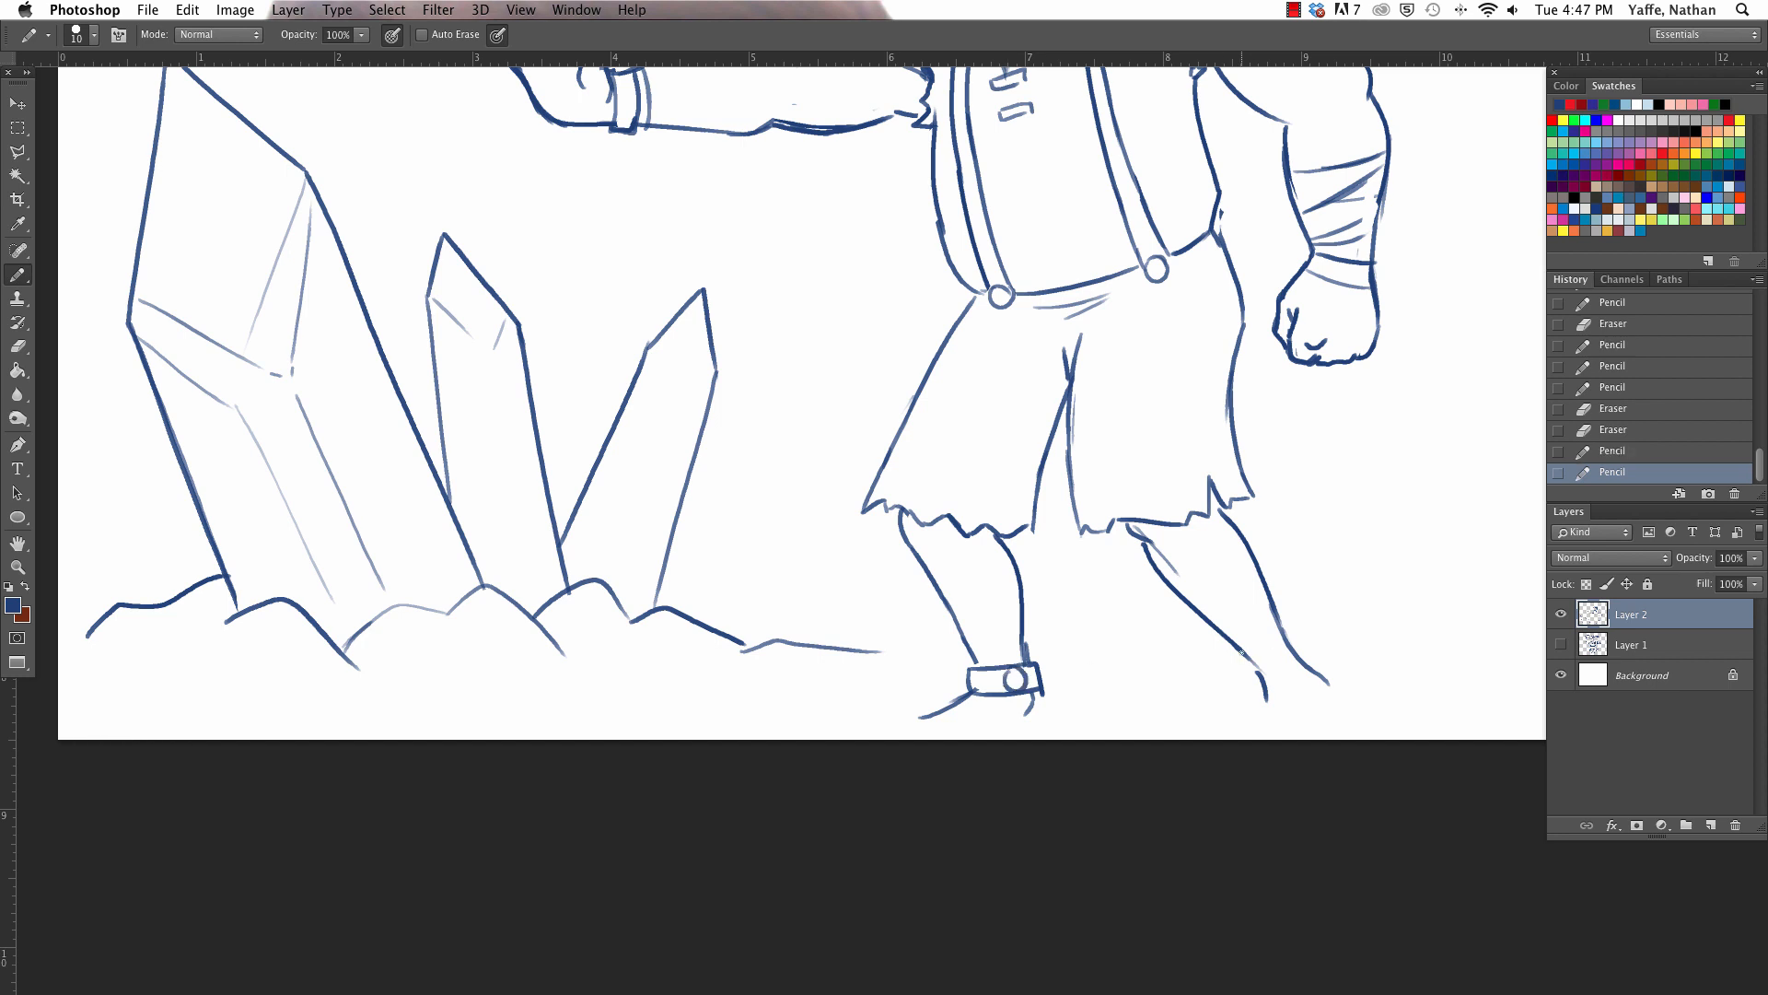
# - Draw a matching studded shackle around the ankle of the back leg
pyautogui.moveTo(1243, 654)
pyautogui.mouseDown()
pyautogui.moveTo(1280, 633)
pyautogui.moveTo(1295, 655)
pyautogui.moveTo(1267, 701)
pyautogui.mouseUp()
pyautogui.press('e')
pyautogui.press('b')
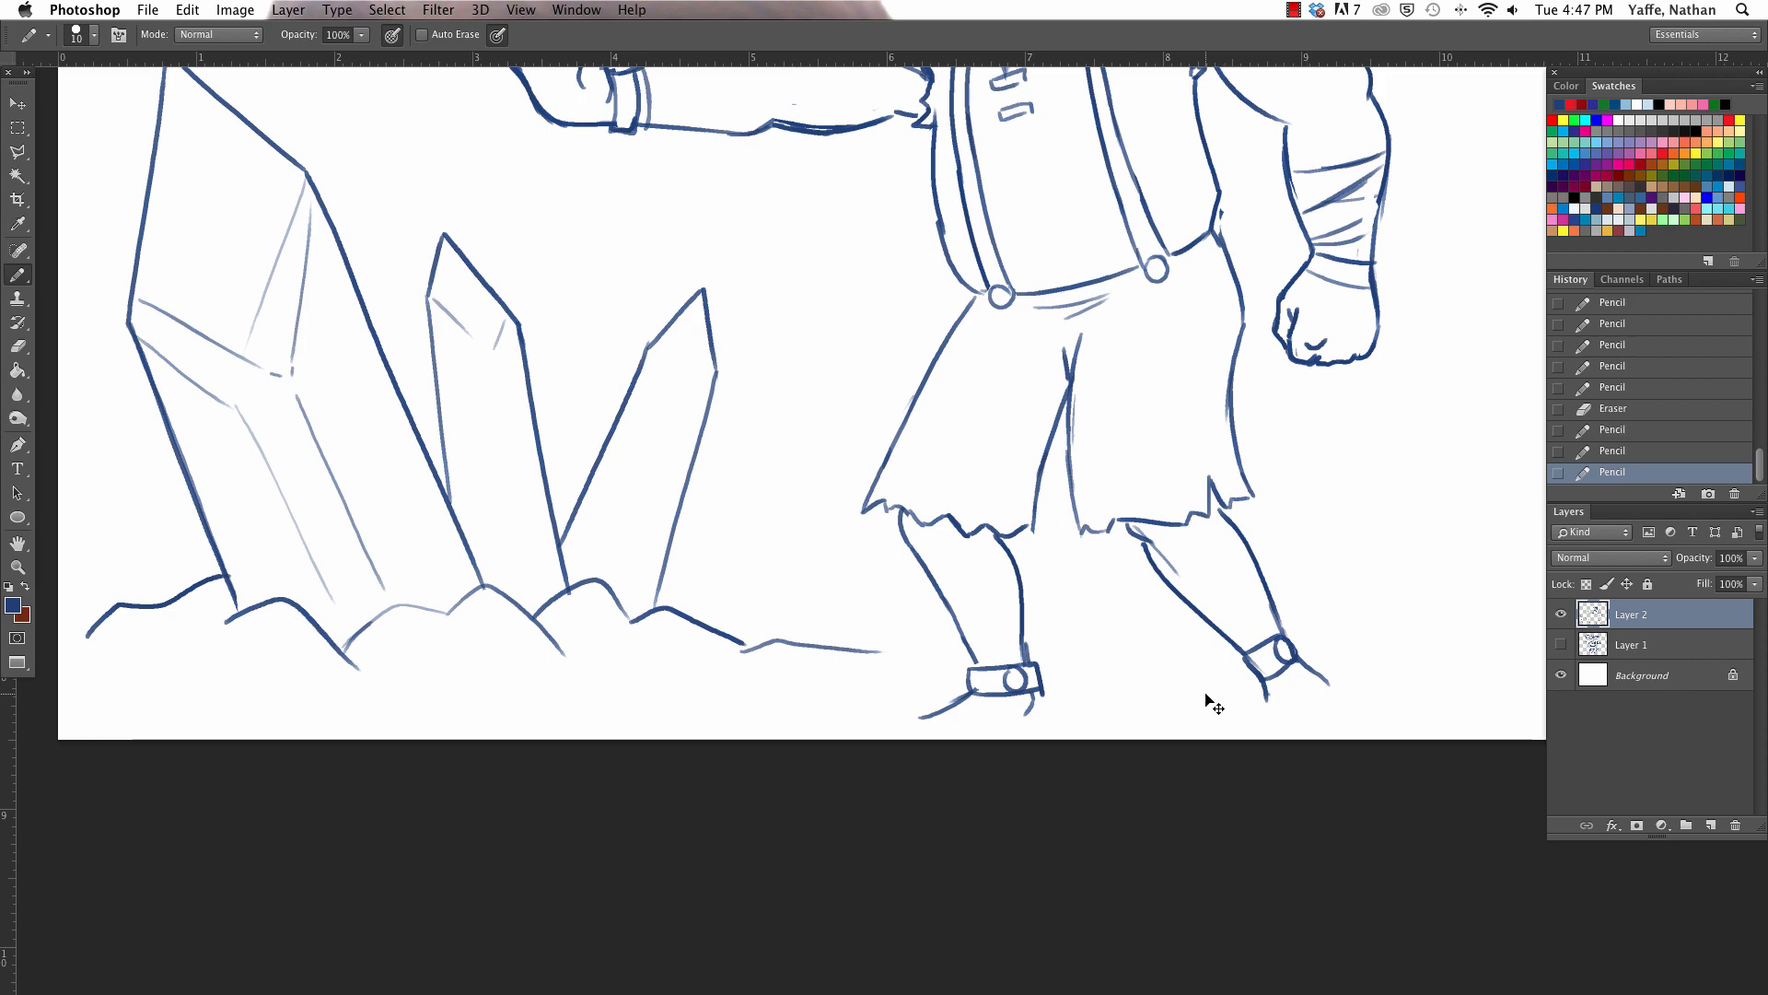
# - Select the whole man with a polygonal lasso outline, keeping the crystals and rocky ground outside the selection
pyautogui.press('super+minus')
pyautogui.press('super+minus')
pyautogui.press('a')
pyautogui.press('l')
pyautogui.click(928, 245)
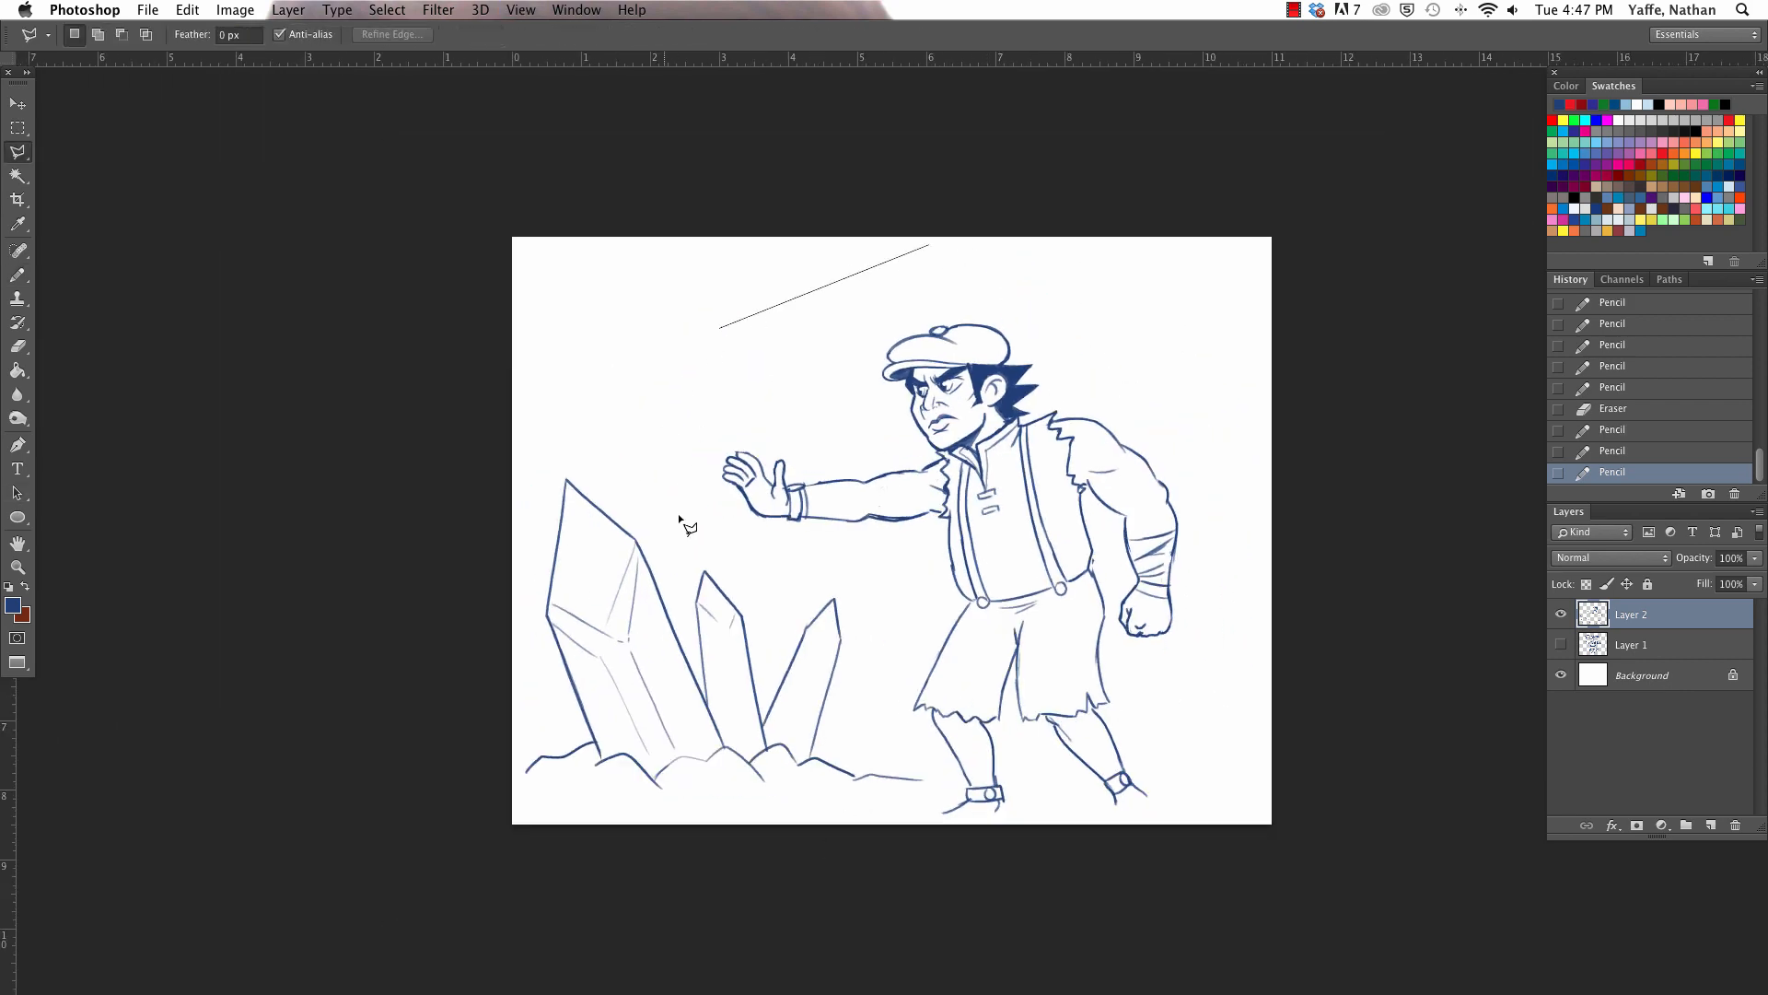
pyautogui.click(668, 480)
pyautogui.click(713, 544)
pyautogui.click(826, 559)
pyautogui.click(889, 577)
pyautogui.click(887, 723)
pyautogui.click(936, 851)
pyautogui.click(1113, 870)
pyautogui.click(1224, 831)
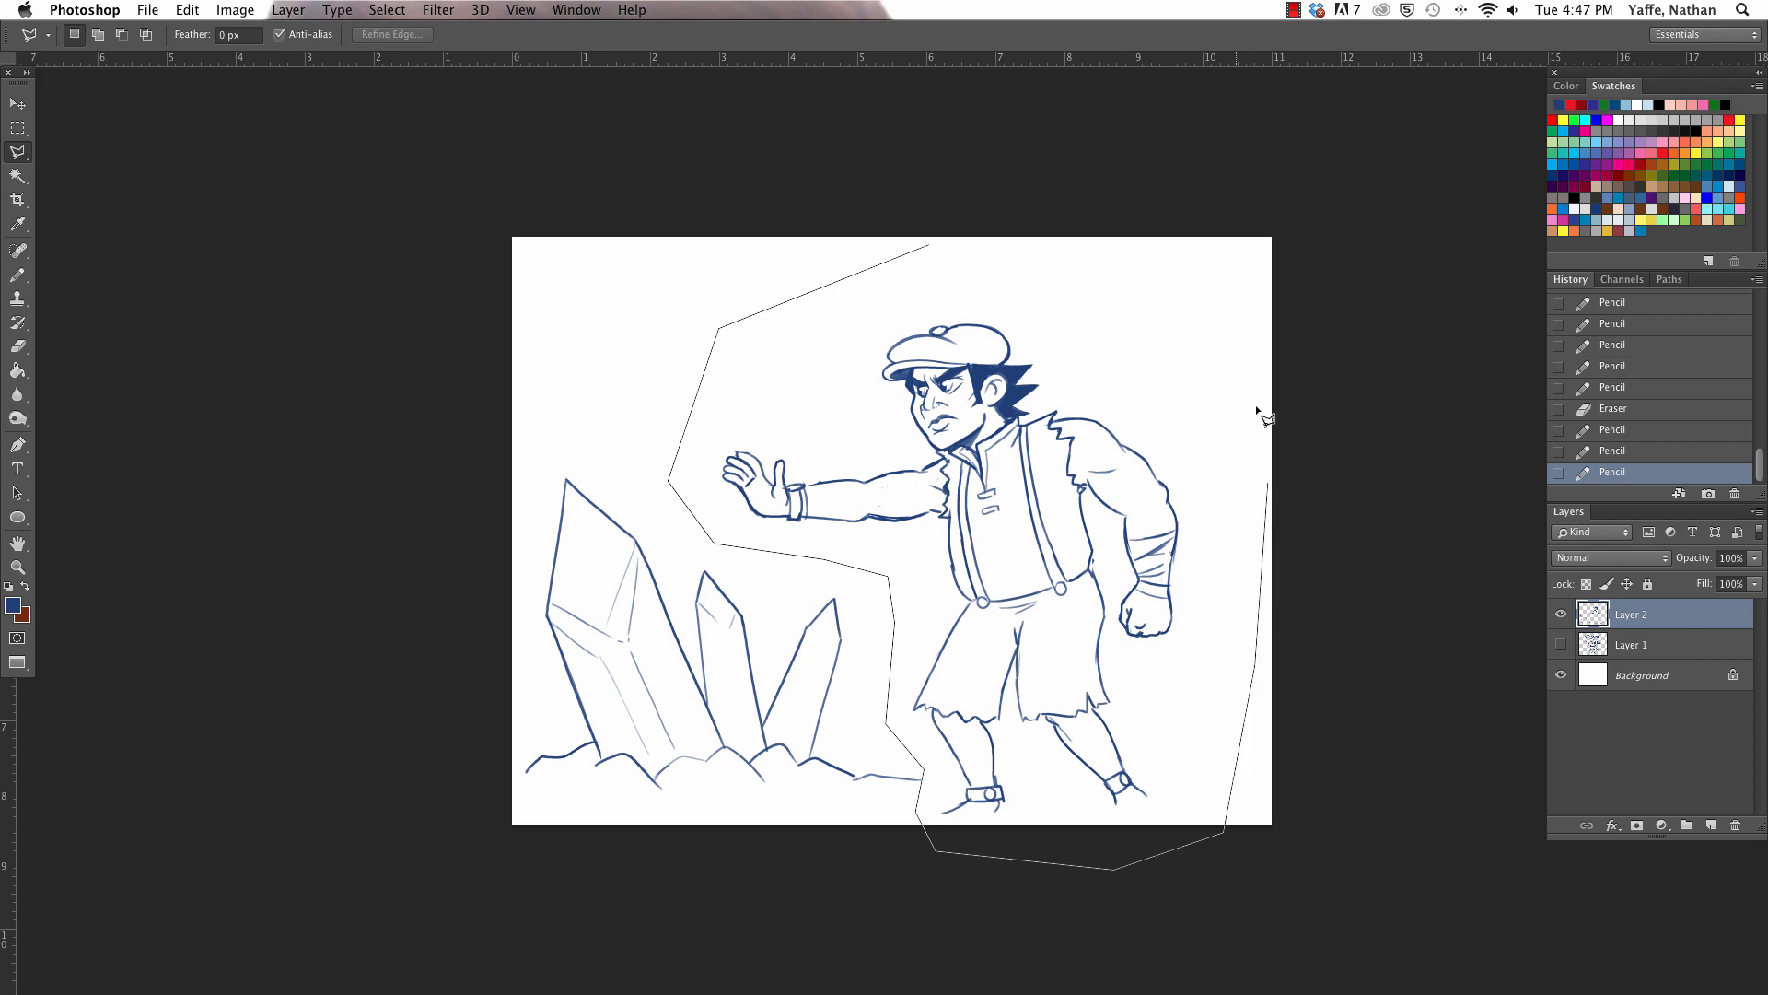
pyautogui.click(1206, 301)
pyautogui.click(1031, 218)
pyautogui.click(930, 246)
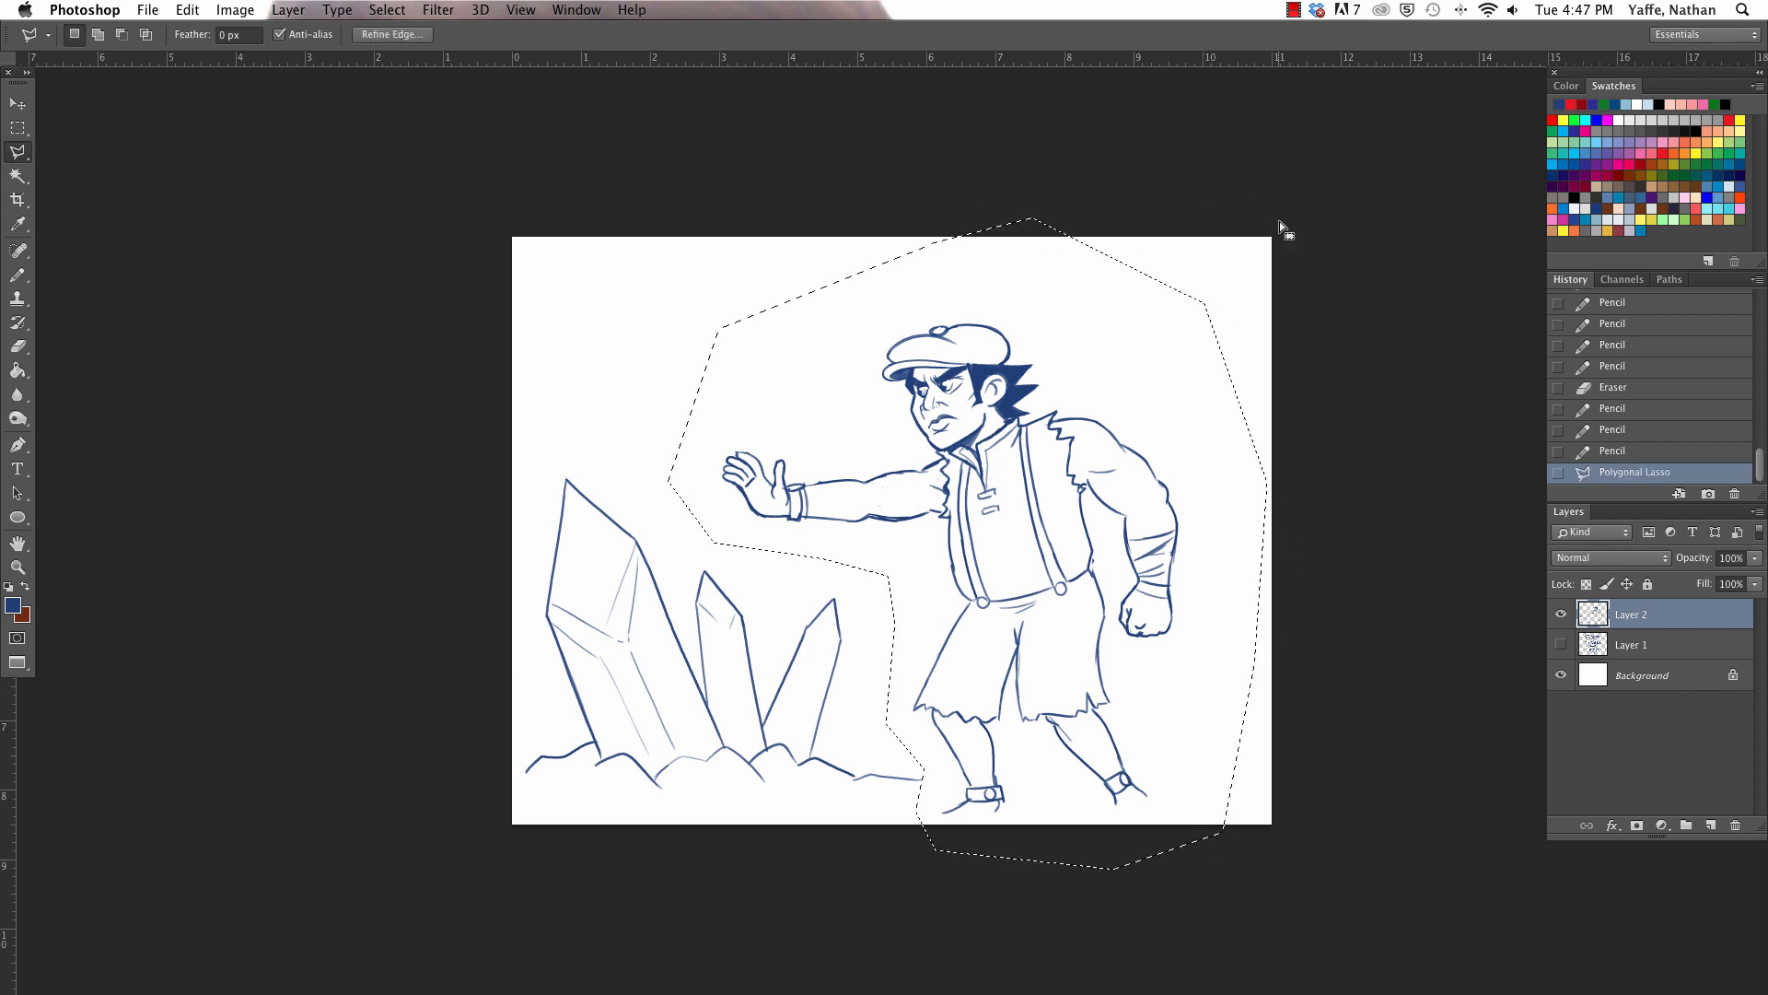
# - Scale the selected man down slightly, shift him up and away from the crystals, and clear the selection
pyautogui.press('super+t')
pyautogui.moveTo(1272, 218); pyautogui.dragTo(1208, 298)
pyautogui.press('Return')
pyautogui.press('v')
pyautogui.moveTo(1052, 624); pyautogui.dragTo(1097, 593)
pyautogui.press('super+d')
# - Sketch the bare front foot below its shackle, with the instep, toes, sole and rounded heel
pyautogui.press('z')
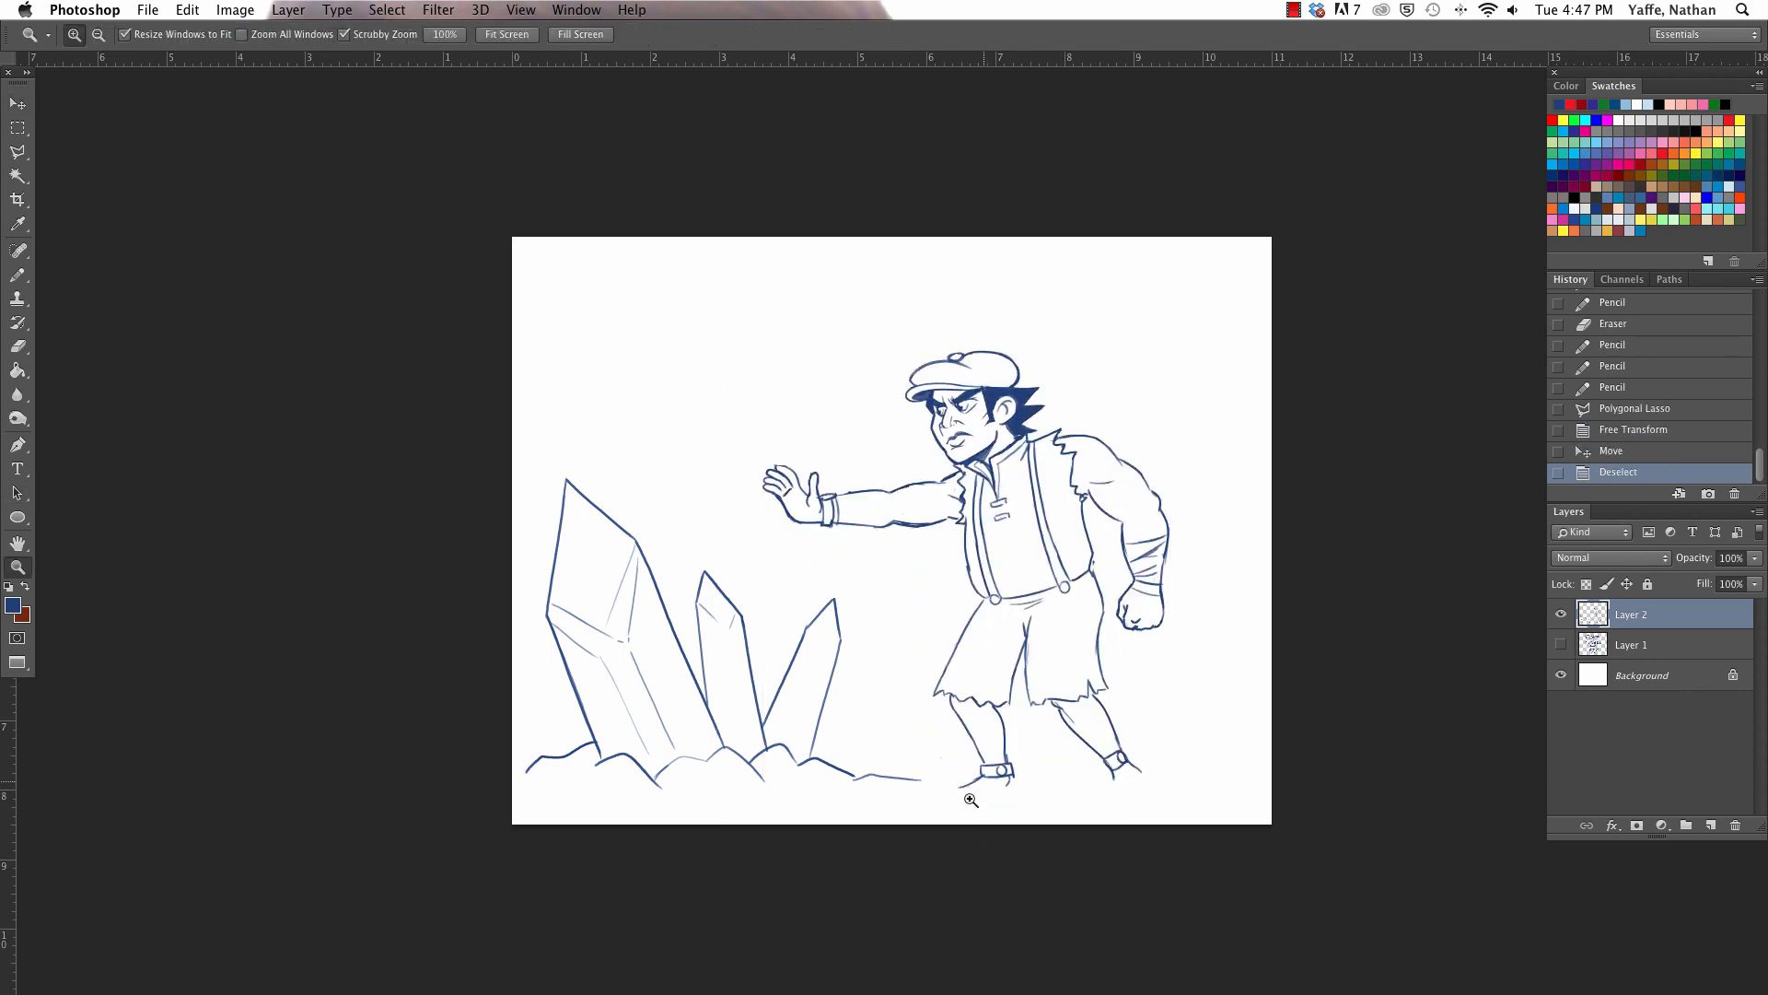
pyautogui.moveTo(970, 800)
pyautogui.mouseDown()
pyautogui.moveTo(1025, 669)
pyautogui.moveTo(908, 775)
pyautogui.mouseUp()
pyautogui.press('e')
pyautogui.press('super+z')
pyautogui.press('b')
pyautogui.moveTo(915, 776)
pyautogui.mouseDown()
pyautogui.moveTo(990, 811)
pyautogui.moveTo(1070, 790)
pyautogui.mouseUp()
pyautogui.press('e')
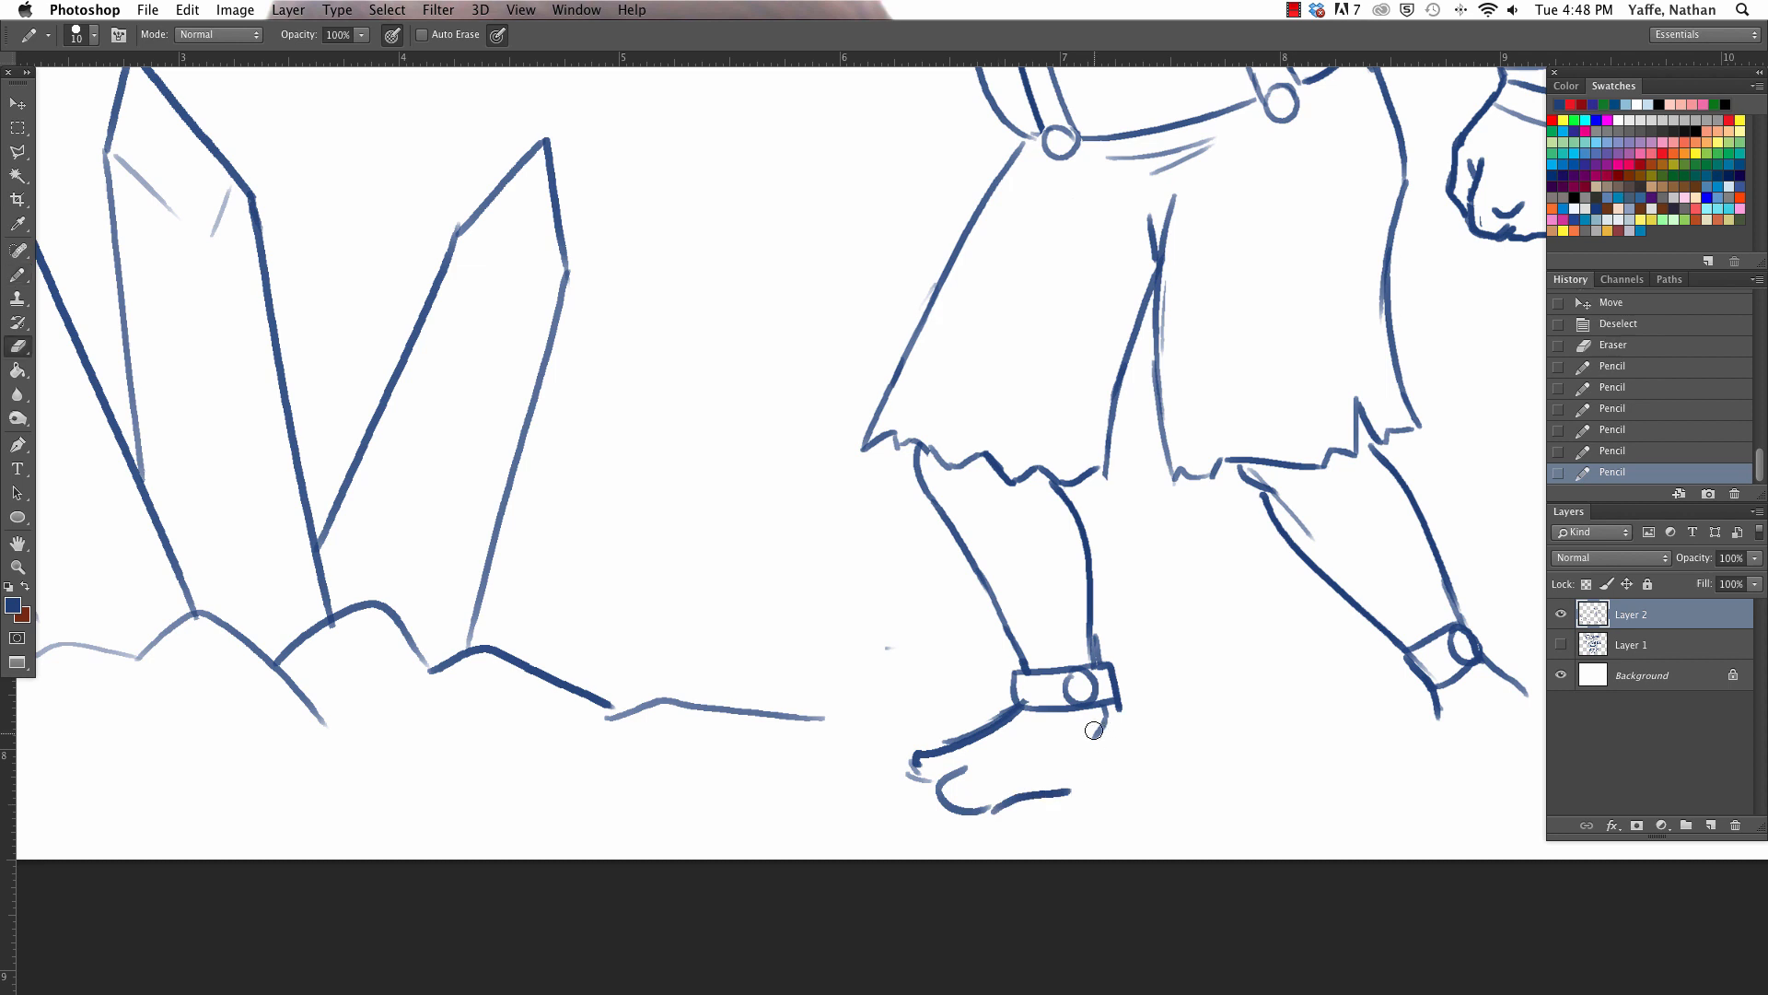
pyautogui.moveTo(1093, 730)
pyautogui.mouseDown()
pyautogui.moveTo(1105, 715)
pyautogui.moveTo(1110, 781)
pyautogui.mouseUp()
pyautogui.press('b')
pyautogui.moveTo(917, 760); pyautogui.dragTo(937, 785)
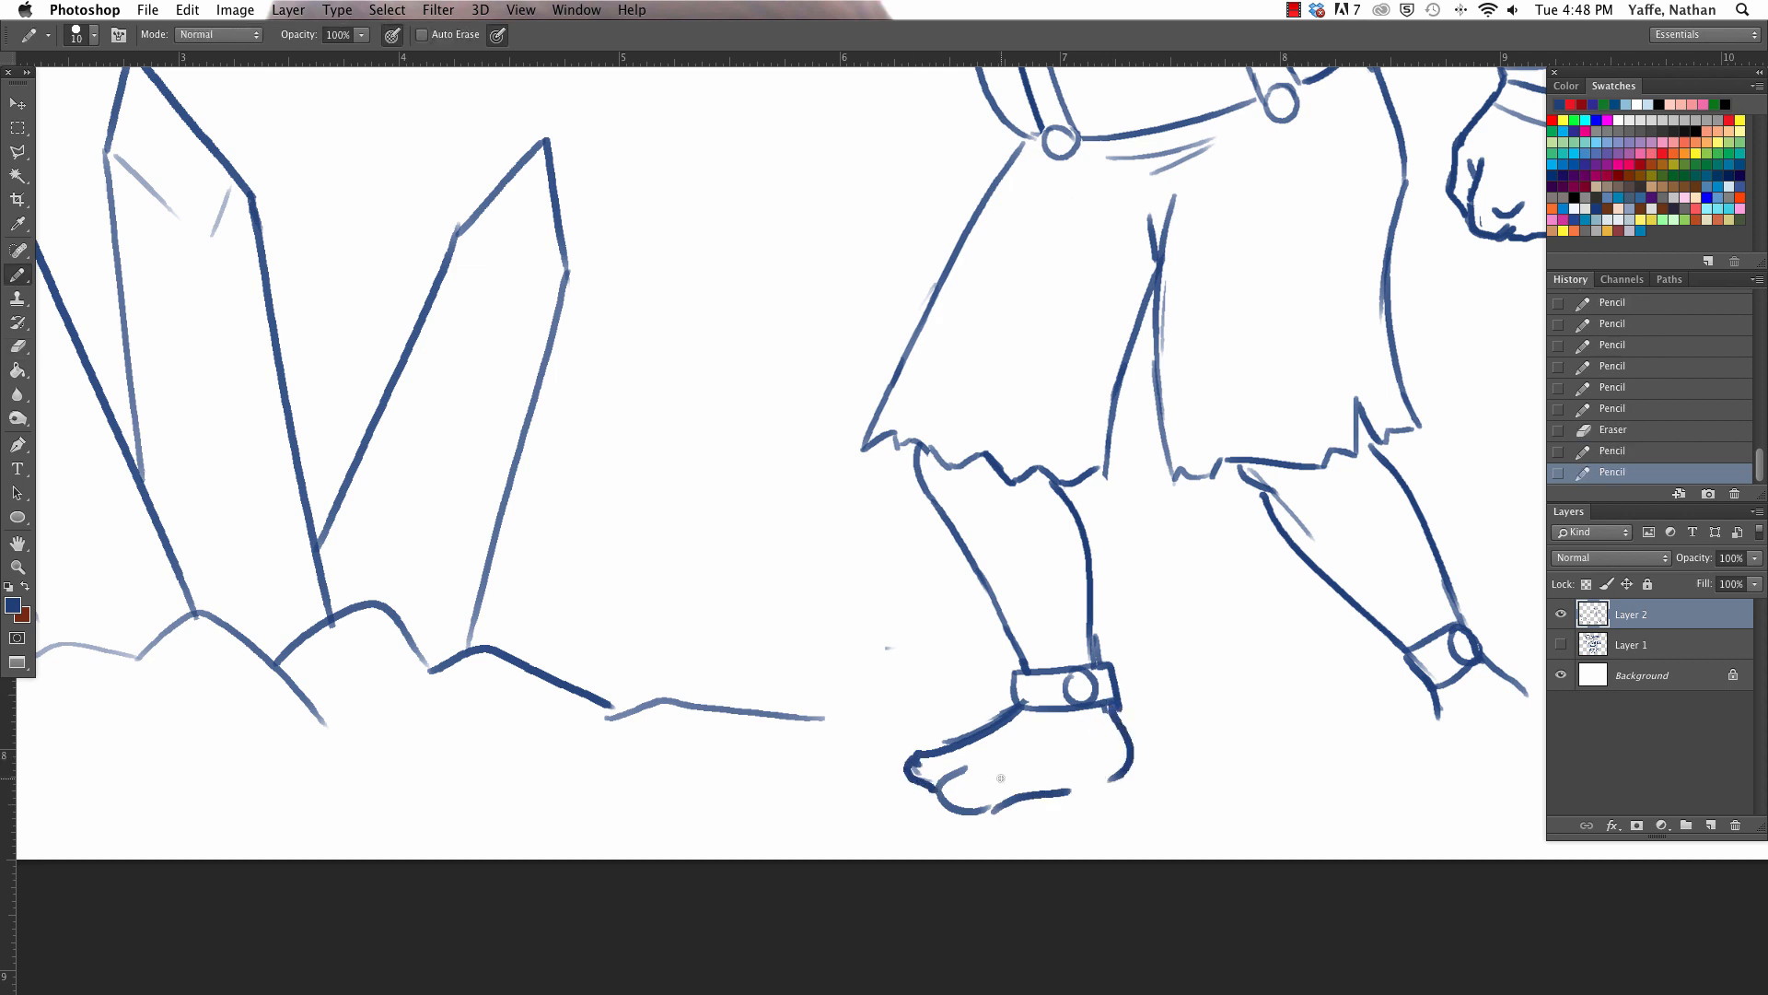
pyautogui.moveTo(1118, 777)
pyautogui.mouseDown()
pyautogui.moveTo(1148, 757)
pyautogui.moveTo(979, 811)
pyautogui.moveTo(1148, 770)
pyautogui.moveTo(1113, 781)
pyautogui.moveTo(1135, 737)
pyautogui.mouseUp()
# - Clean up the front foot's heel and instep lines and add short strokes separating the toes
pyautogui.press('e')
pyautogui.press('b')
pyautogui.press('e')
pyautogui.press('b')
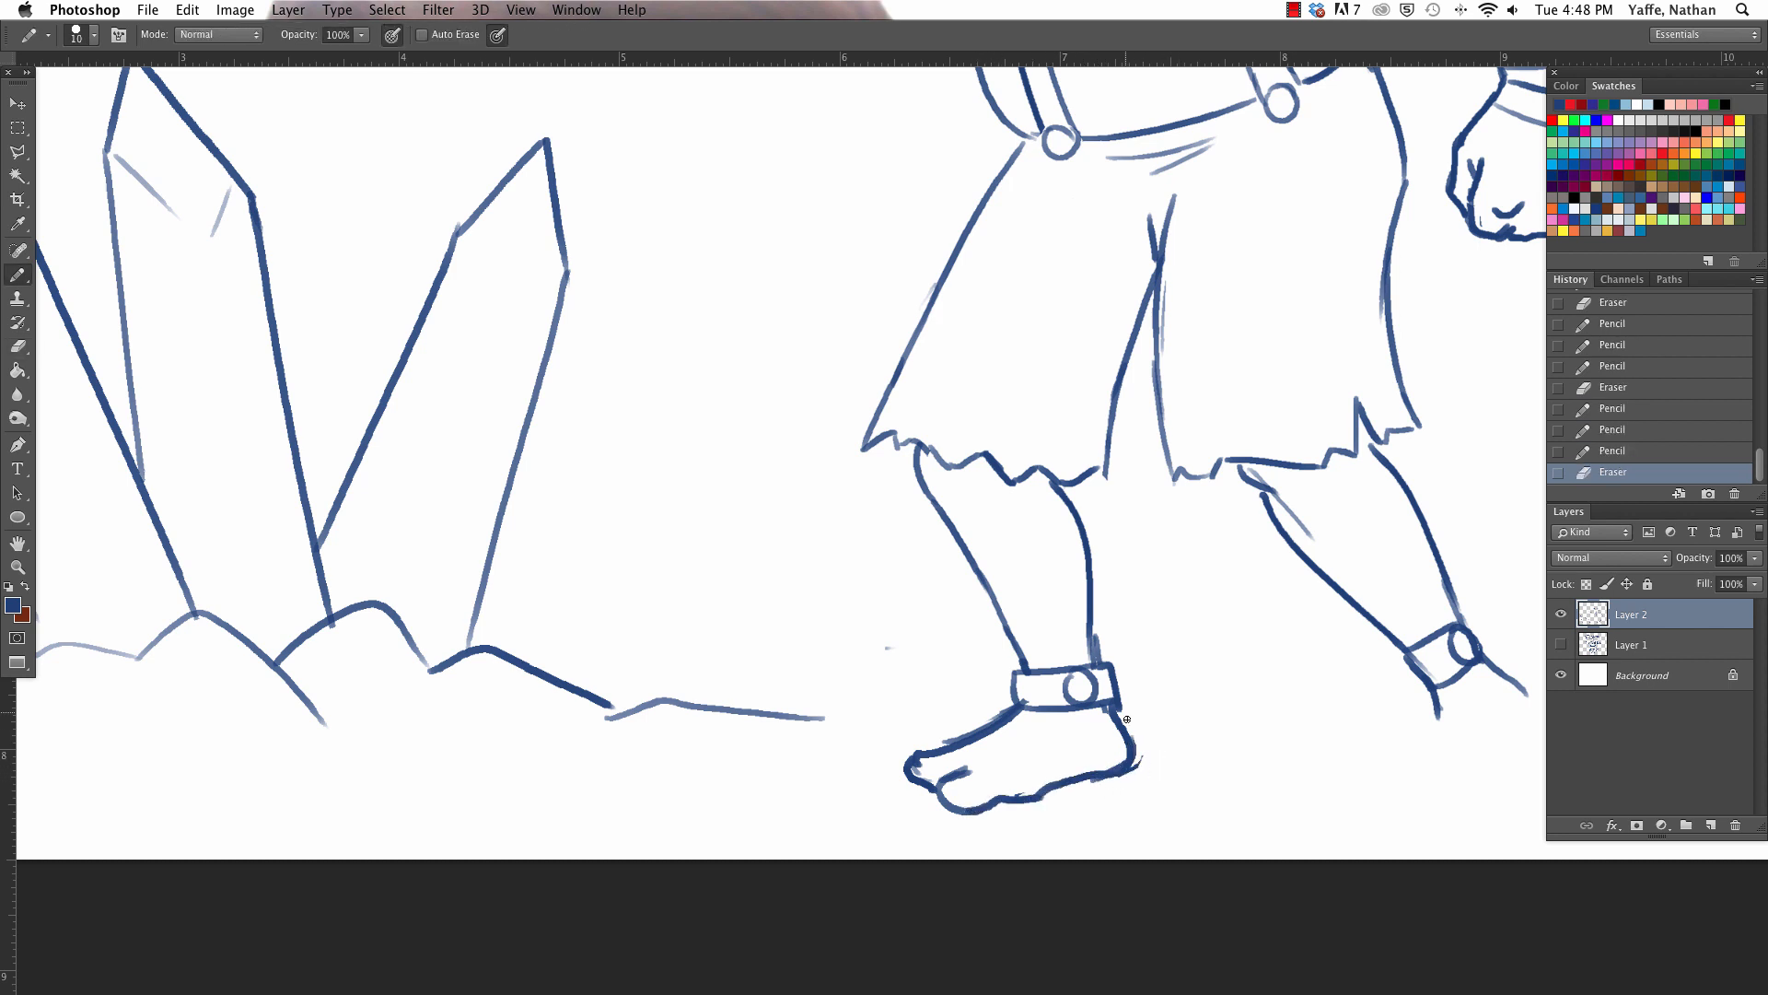
pyautogui.press('e')
pyautogui.moveTo(983, 725); pyautogui.dragTo(992, 706)
pyautogui.press('b')
pyautogui.moveTo(922, 779); pyautogui.dragTo(940, 772)
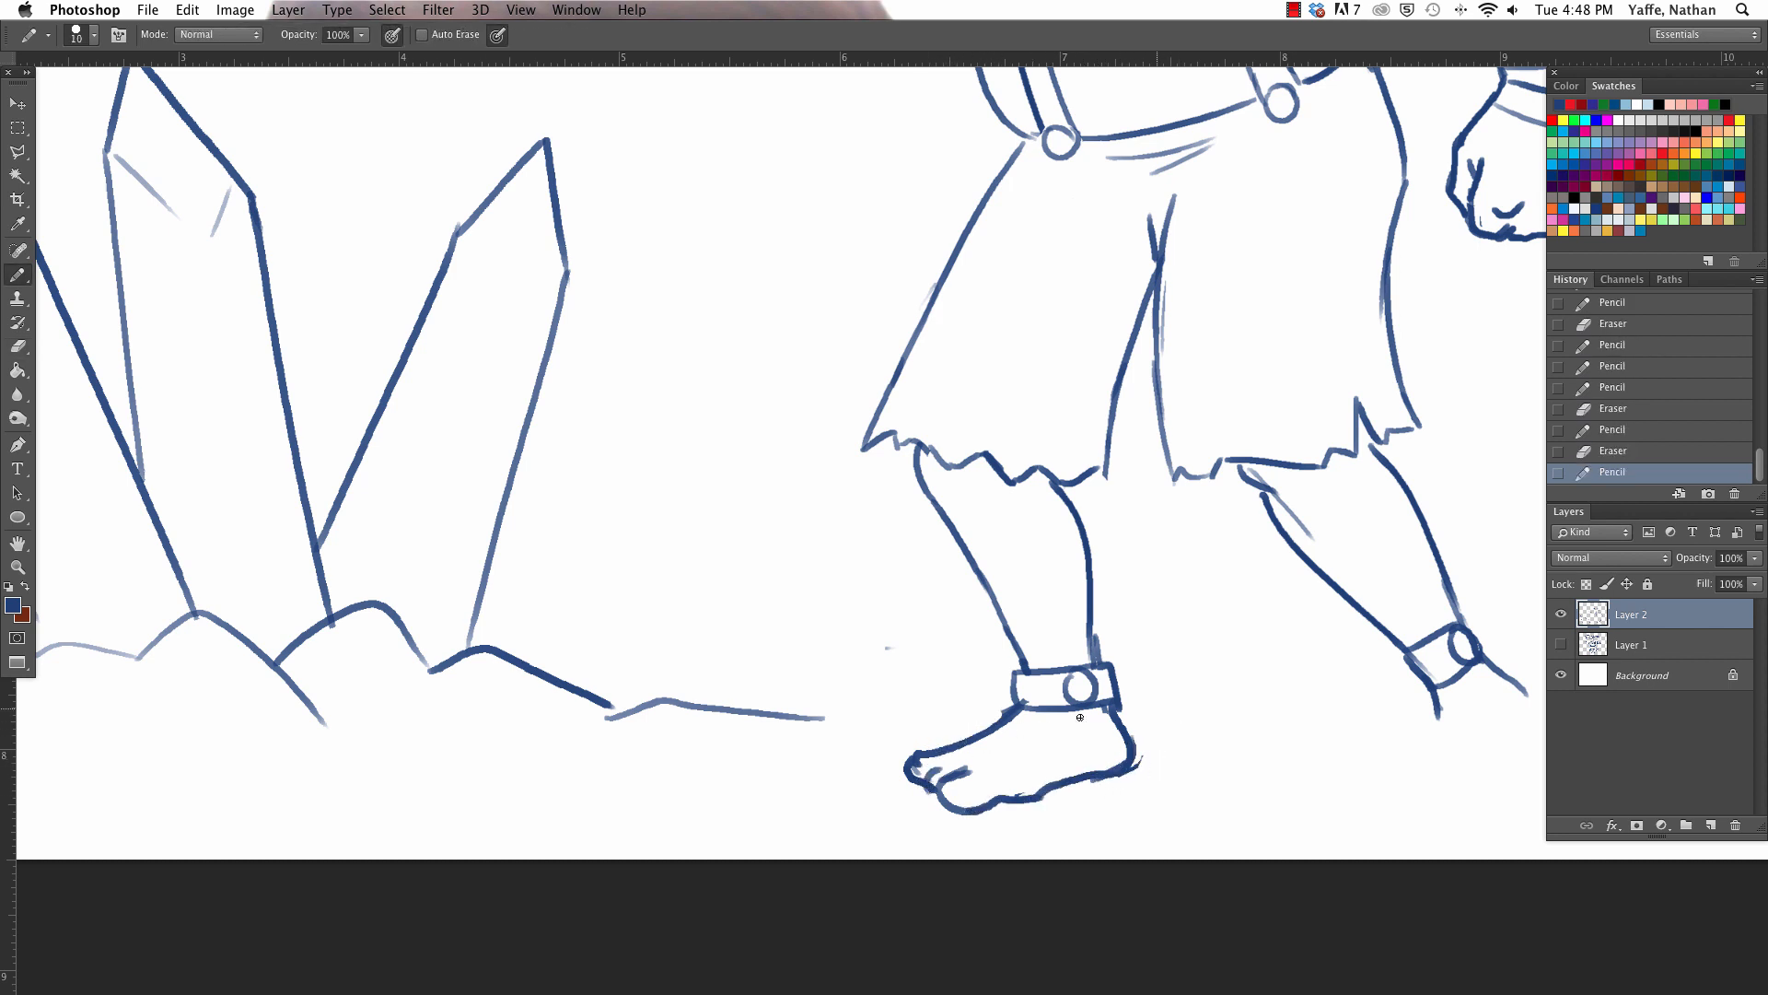
# - Draw the back foot below its shackle, with both side edges, the sole line and small curved toes
pyautogui.moveTo(1257, 745); pyautogui.dragTo(926, 754)
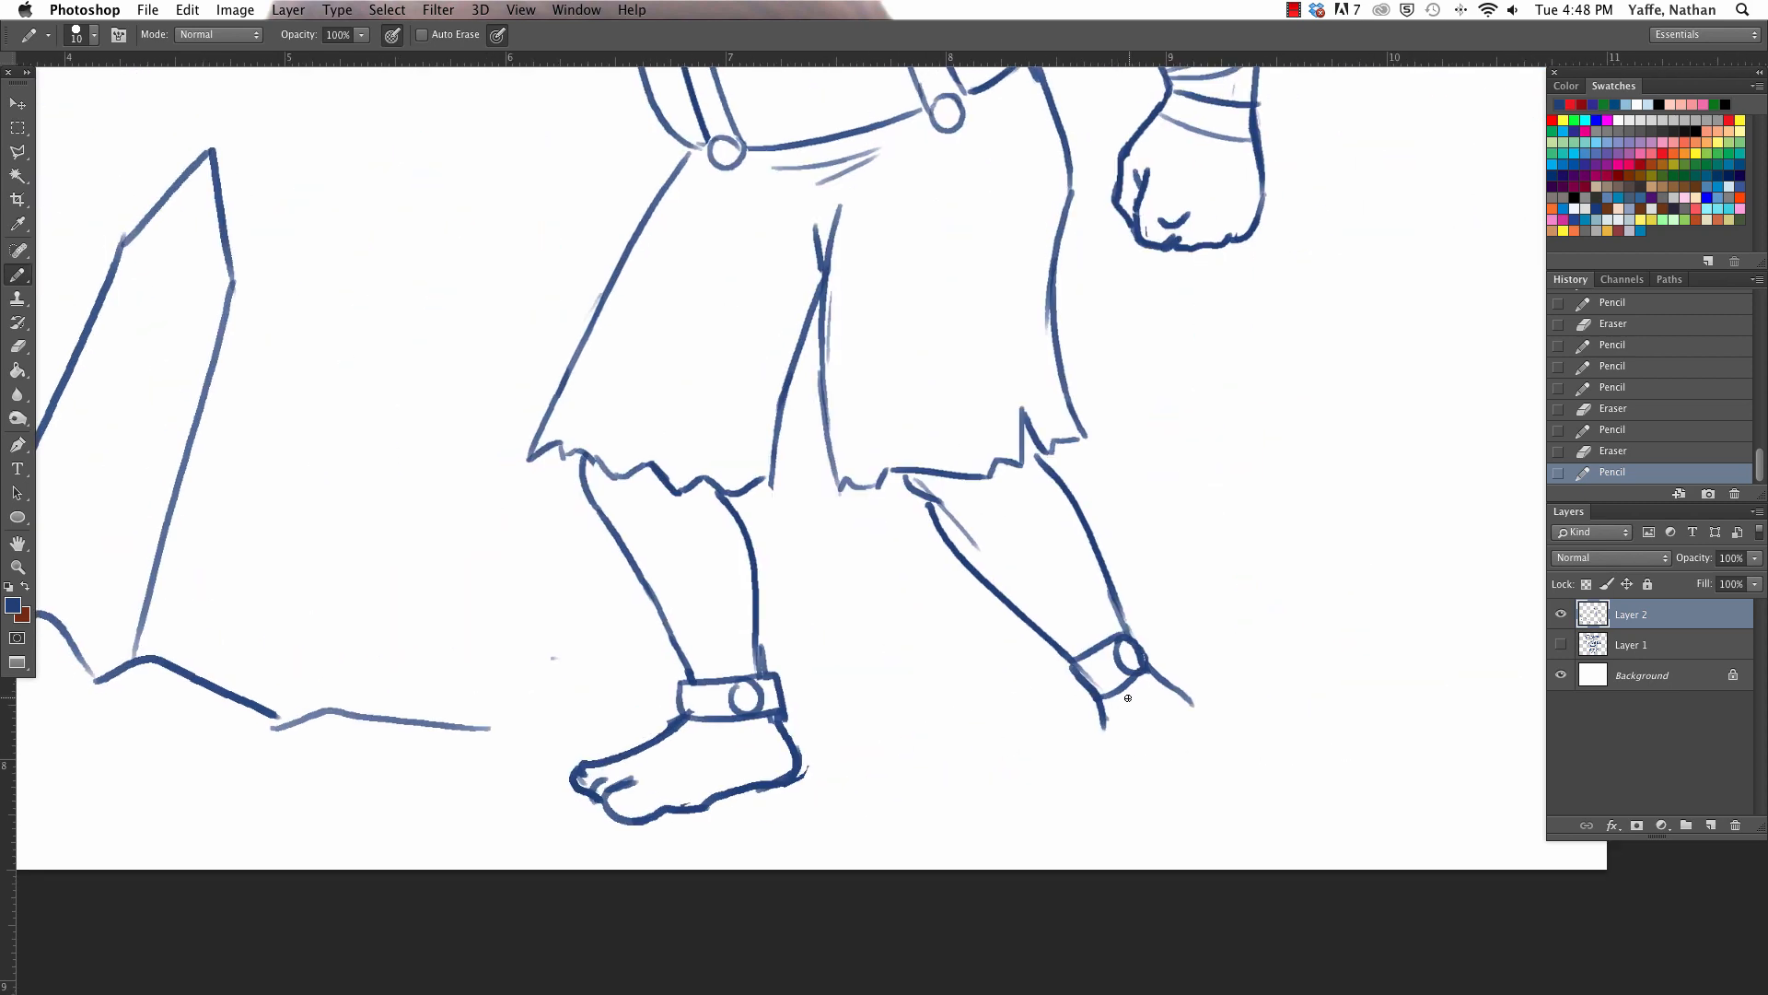
pyautogui.press('e')
pyautogui.press('b')
pyautogui.moveTo(1186, 697)
pyautogui.mouseDown()
pyautogui.moveTo(1171, 679)
pyautogui.moveTo(1122, 810)
pyautogui.mouseUp()
pyautogui.press('super+z')
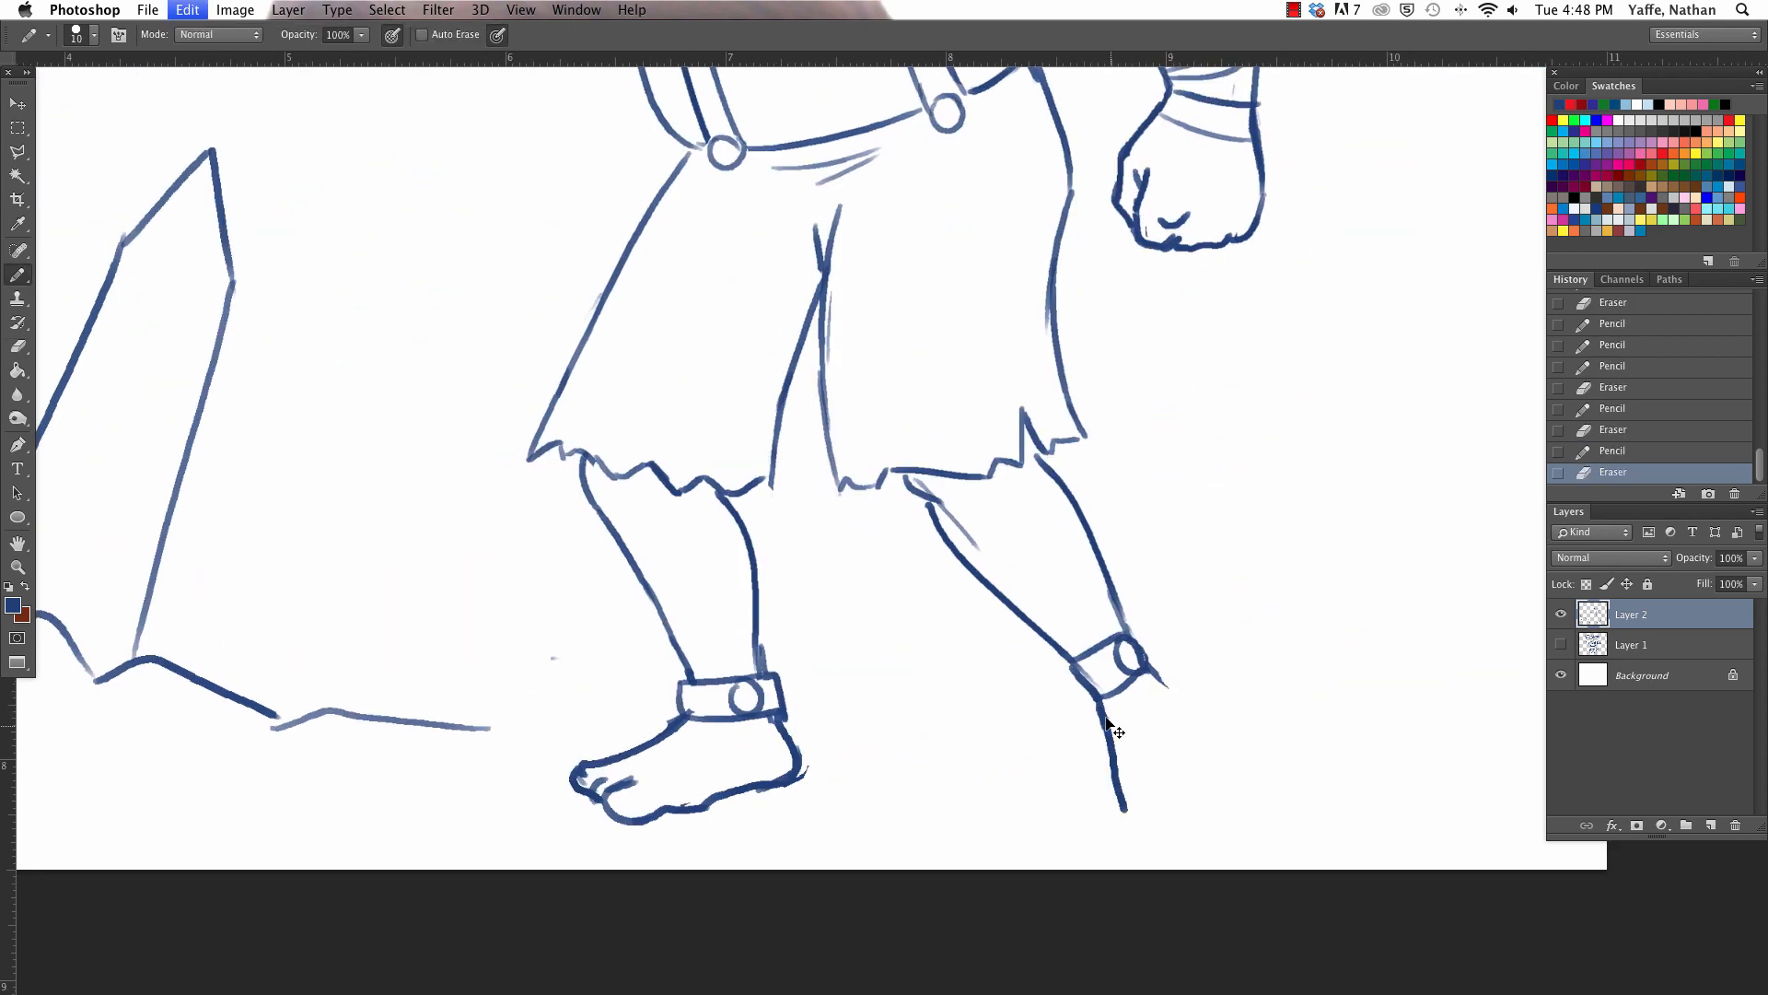
pyautogui.moveTo(1100, 704); pyautogui.dragTo(1136, 816)
pyautogui.moveTo(1116, 814); pyautogui.dragTo(1206, 813)
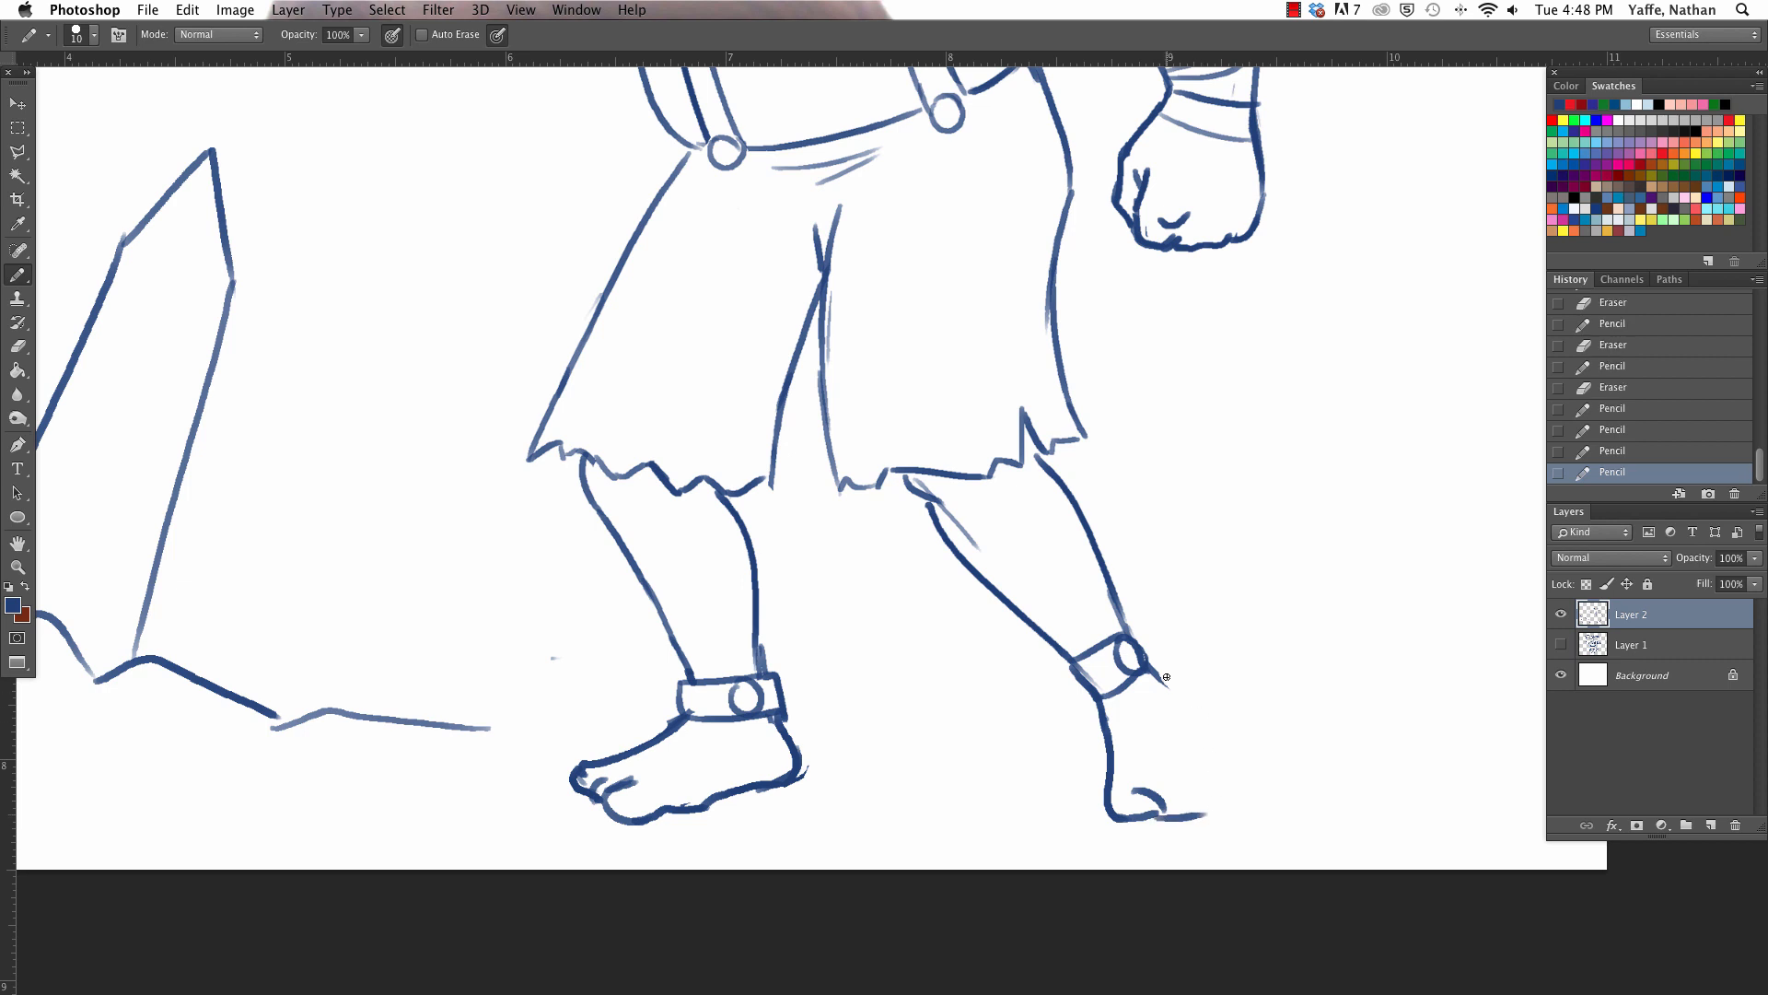
pyautogui.moveTo(1151, 677)
pyautogui.mouseDown()
pyautogui.moveTo(1249, 808)
pyautogui.moveTo(1198, 790)
pyautogui.mouseUp()
pyautogui.moveTo(1173, 818)
pyautogui.mouseDown()
pyautogui.moveTo(1255, 807)
pyautogui.moveTo(1200, 809)
pyautogui.moveTo(1221, 783)
pyautogui.mouseUp()
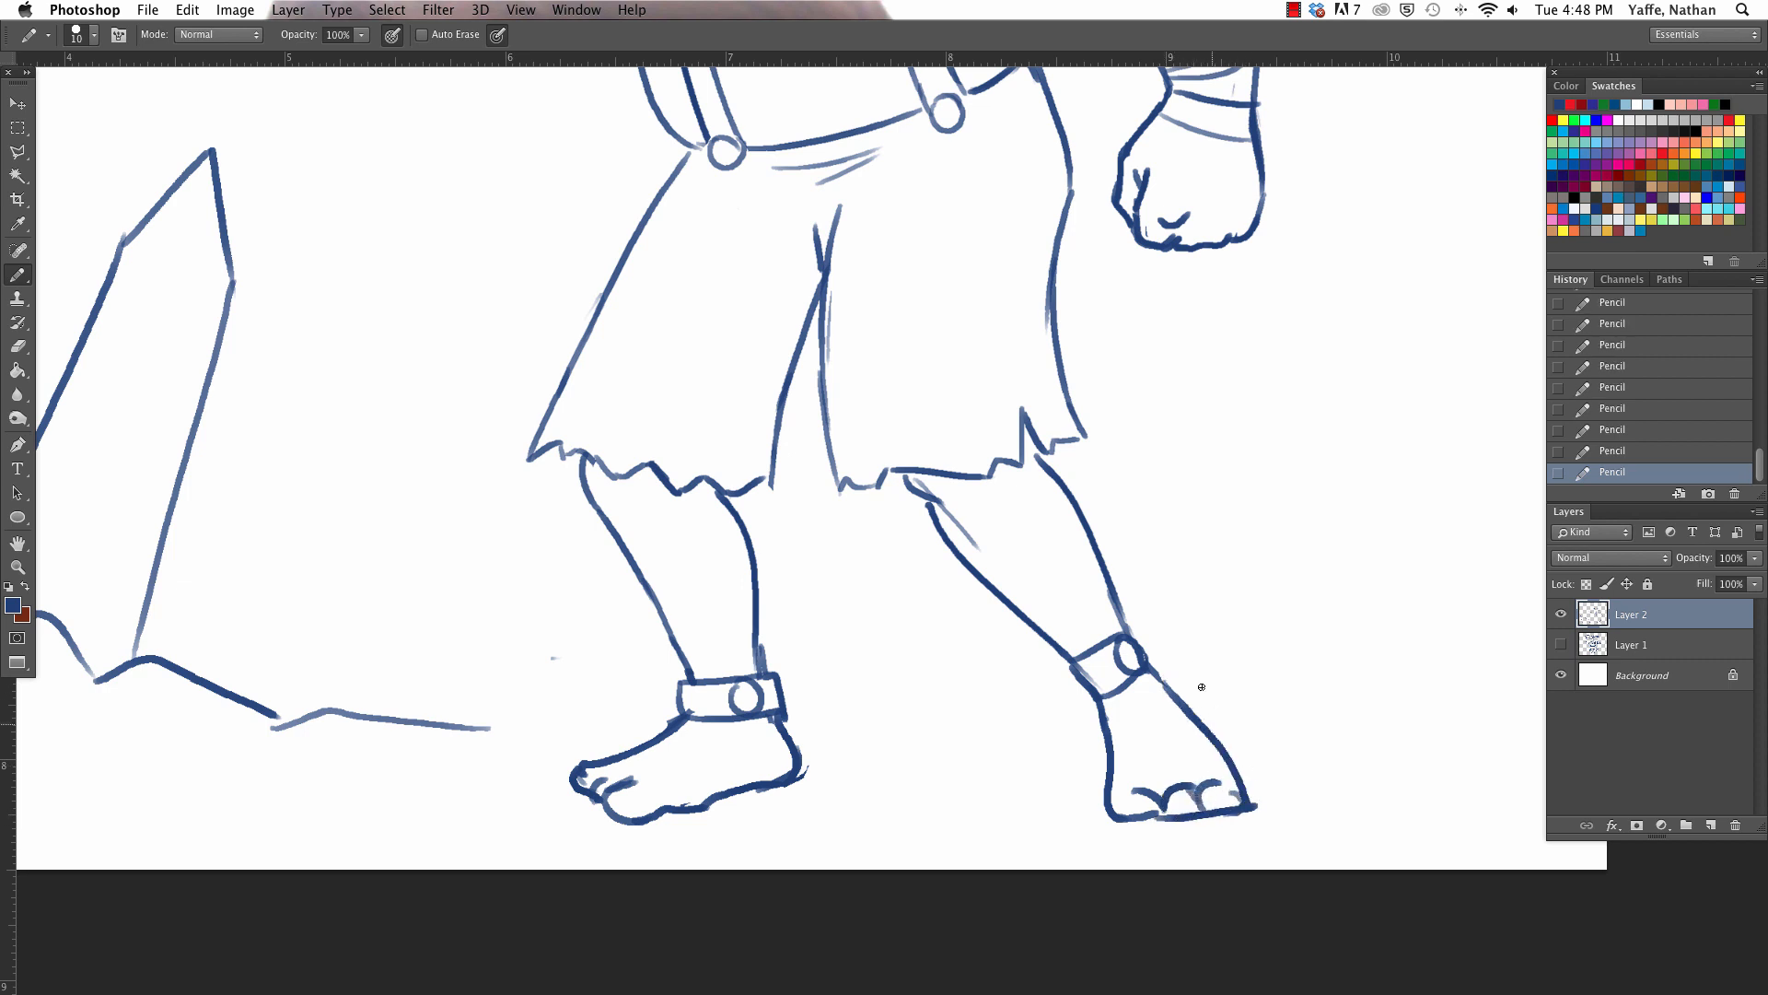
# - Erase the rough sole line of the back foot and redraw its rounded toes and outer corner
pyautogui.press('e')
pyautogui.moveTo(1125, 814); pyautogui.dragTo(1162, 820)
pyautogui.press('b')
pyautogui.moveTo(1128, 790)
pyautogui.mouseDown()
pyautogui.moveTo(1161, 810)
pyautogui.moveTo(1233, 795)
pyautogui.moveTo(1248, 814)
pyautogui.mouseUp()
pyautogui.press('e')
pyautogui.press('b')
pyautogui.moveTo(1237, 775); pyautogui.dragTo(1251, 823)
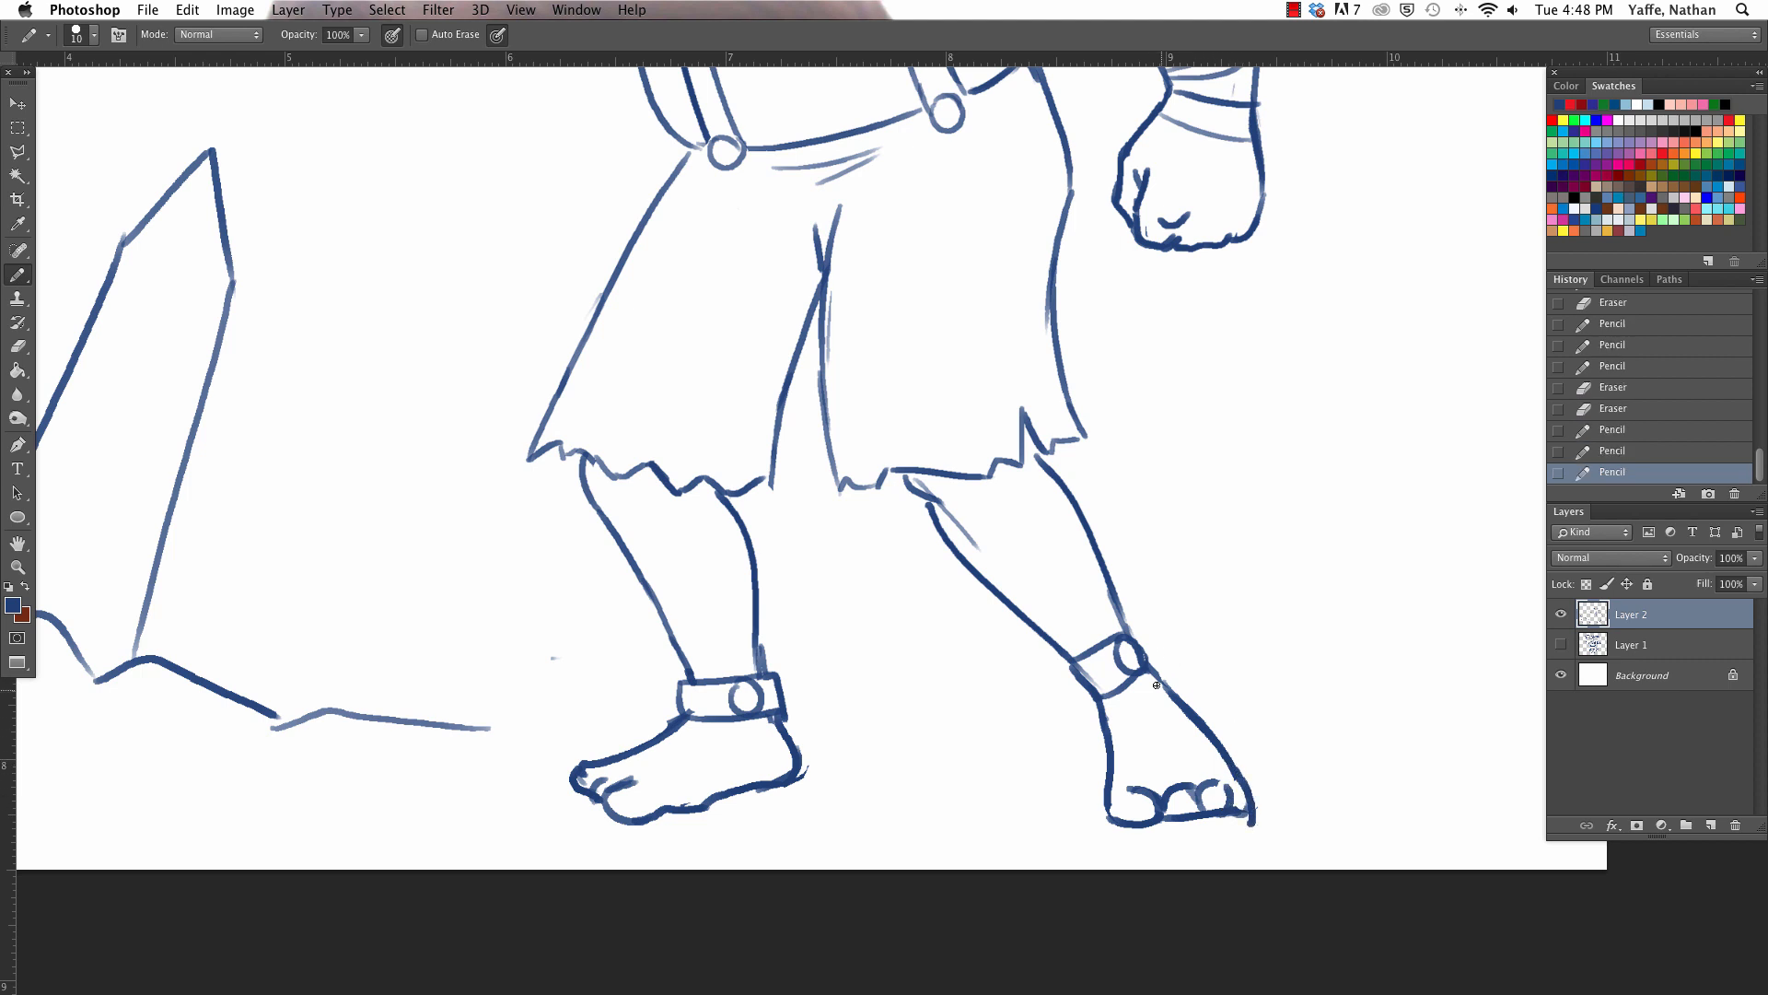
# - Refine the back foot's toes and add band lines below the back shackle and above both shackles
pyautogui.moveTo(1103, 710)
pyautogui.mouseDown()
pyautogui.moveTo(1162, 686)
pyautogui.moveTo(1177, 730)
pyautogui.mouseUp()
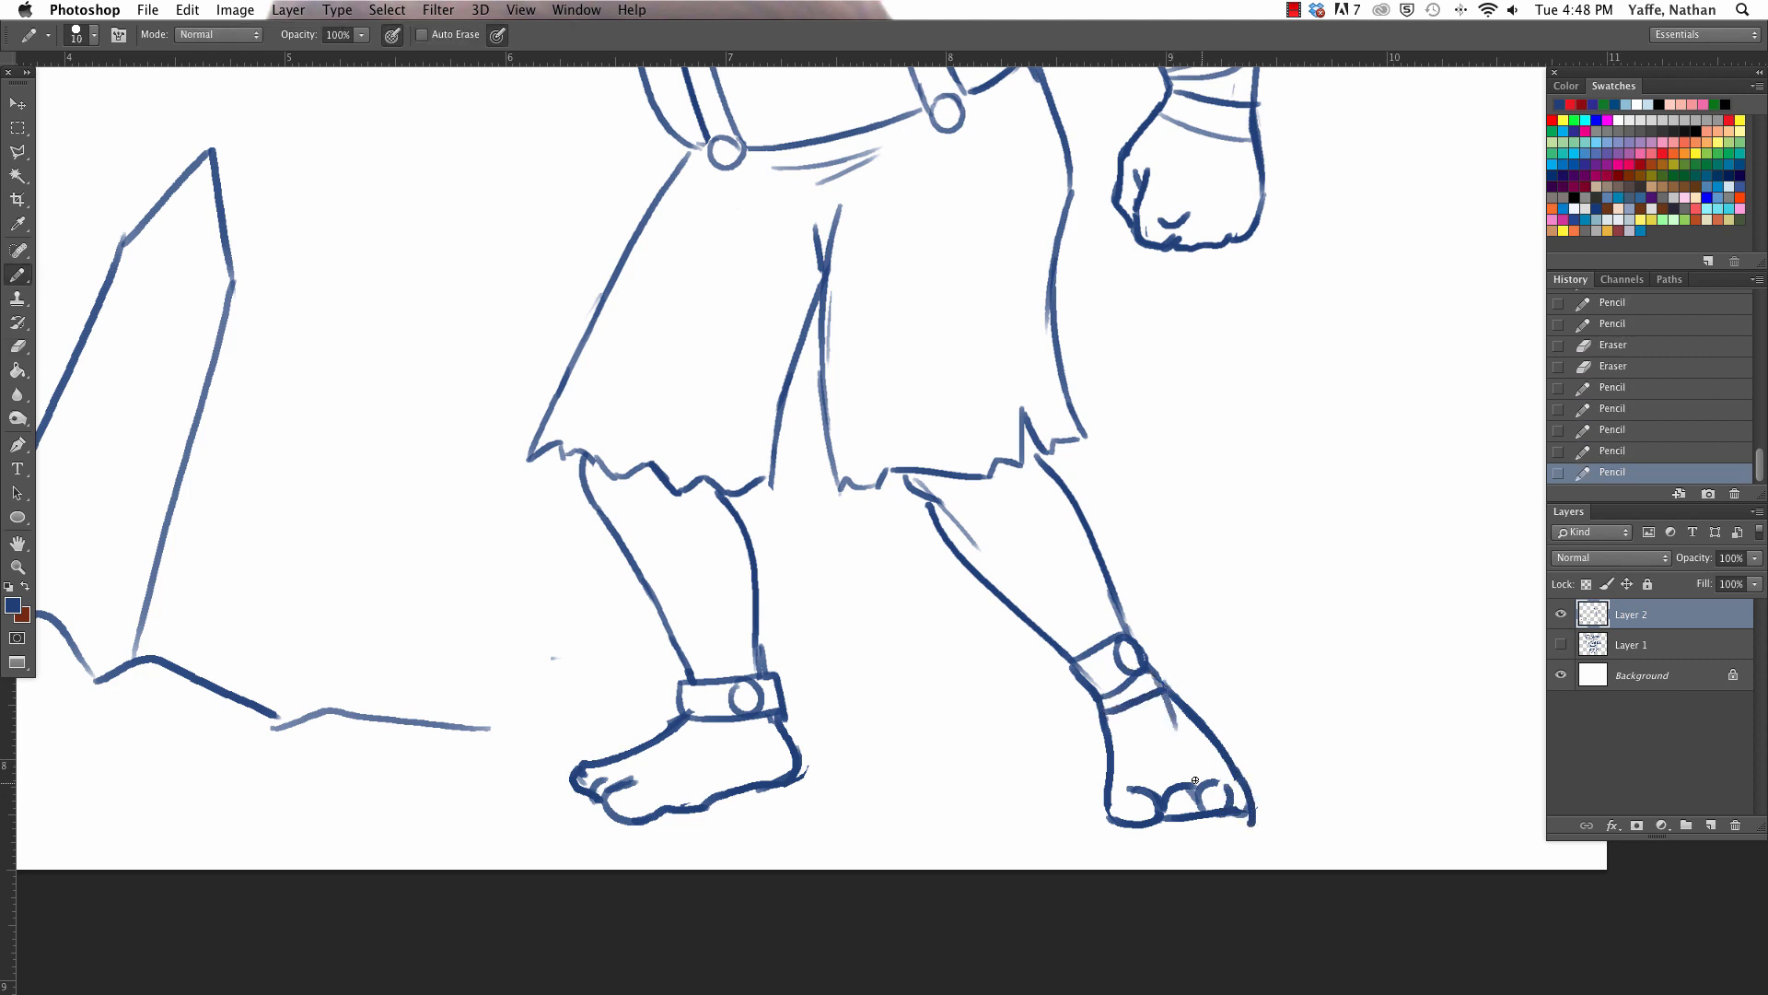
pyautogui.press('super+z')
pyautogui.moveTo(1125, 792)
pyautogui.mouseDown()
pyautogui.moveTo(1203, 810)
pyautogui.moveTo(1216, 786)
pyautogui.moveTo(1172, 810)
pyautogui.moveTo(1222, 803)
pyautogui.mouseUp()
pyautogui.press('e')
pyautogui.press('b')
pyautogui.moveTo(1199, 821); pyautogui.dragTo(1245, 803)
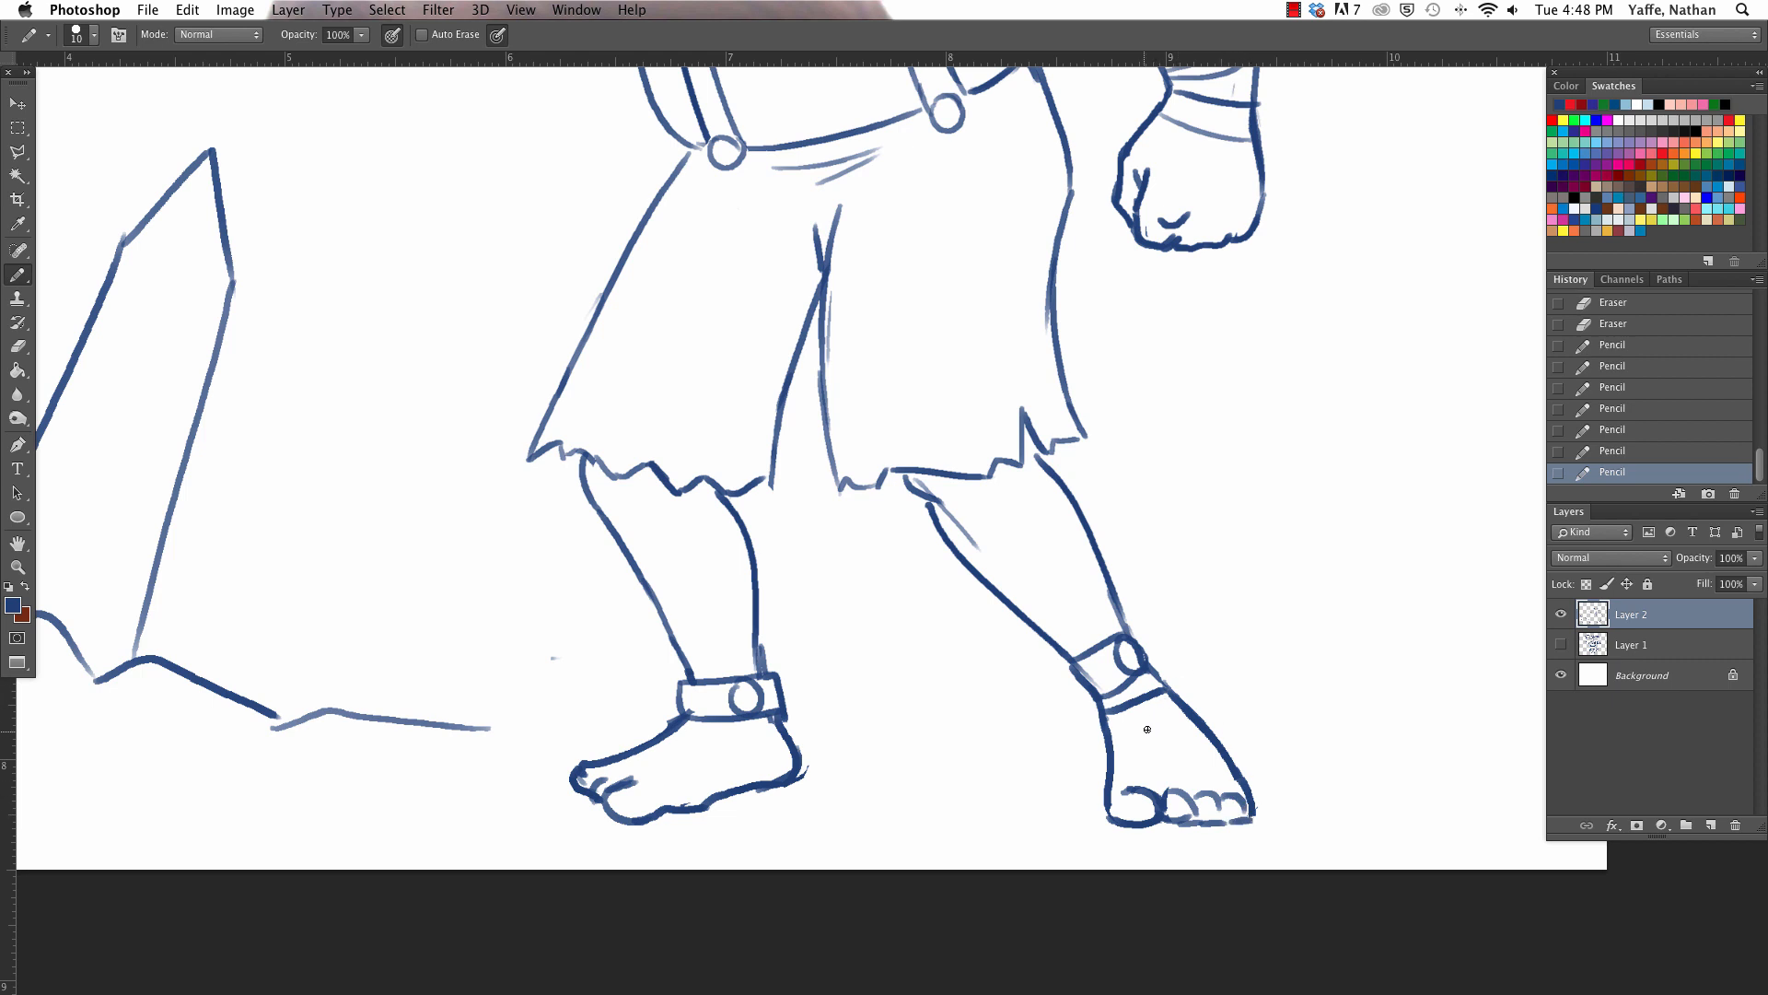
pyautogui.moveTo(1045, 640); pyautogui.dragTo(1127, 610)
pyautogui.moveTo(687, 663); pyautogui.dragTo(755, 652)
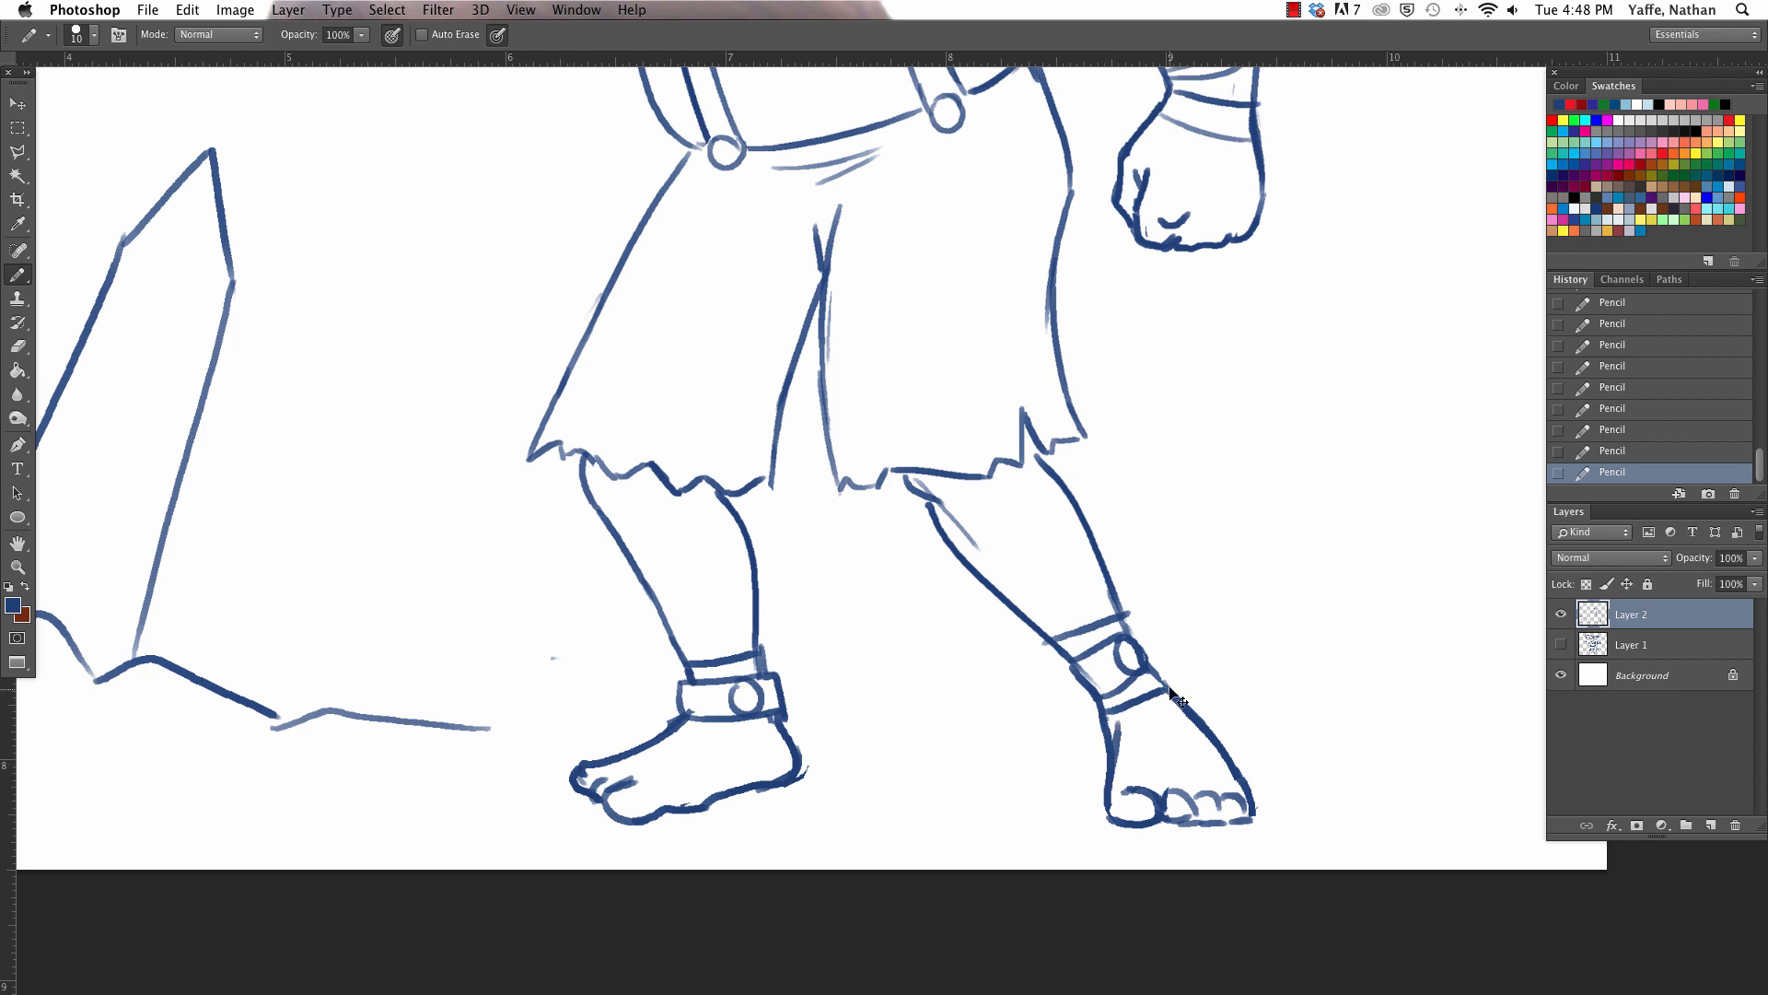
# - Erase and redraw the outer edge of the back foot just below the shackle
pyautogui.press('super+z')
pyautogui.press('e')
pyautogui.moveTo(1169, 691); pyautogui.dragTo(1202, 732)
pyautogui.press('b')
pyautogui.press('e')
pyautogui.press('b')
pyautogui.moveTo(1183, 689)
pyautogui.mouseDown()
pyautogui.moveTo(1177, 707)
pyautogui.moveTo(1234, 762)
pyautogui.mouseUp()
pyautogui.press('b')
pyautogui.moveTo(1176, 706); pyautogui.dragTo(1199, 729)
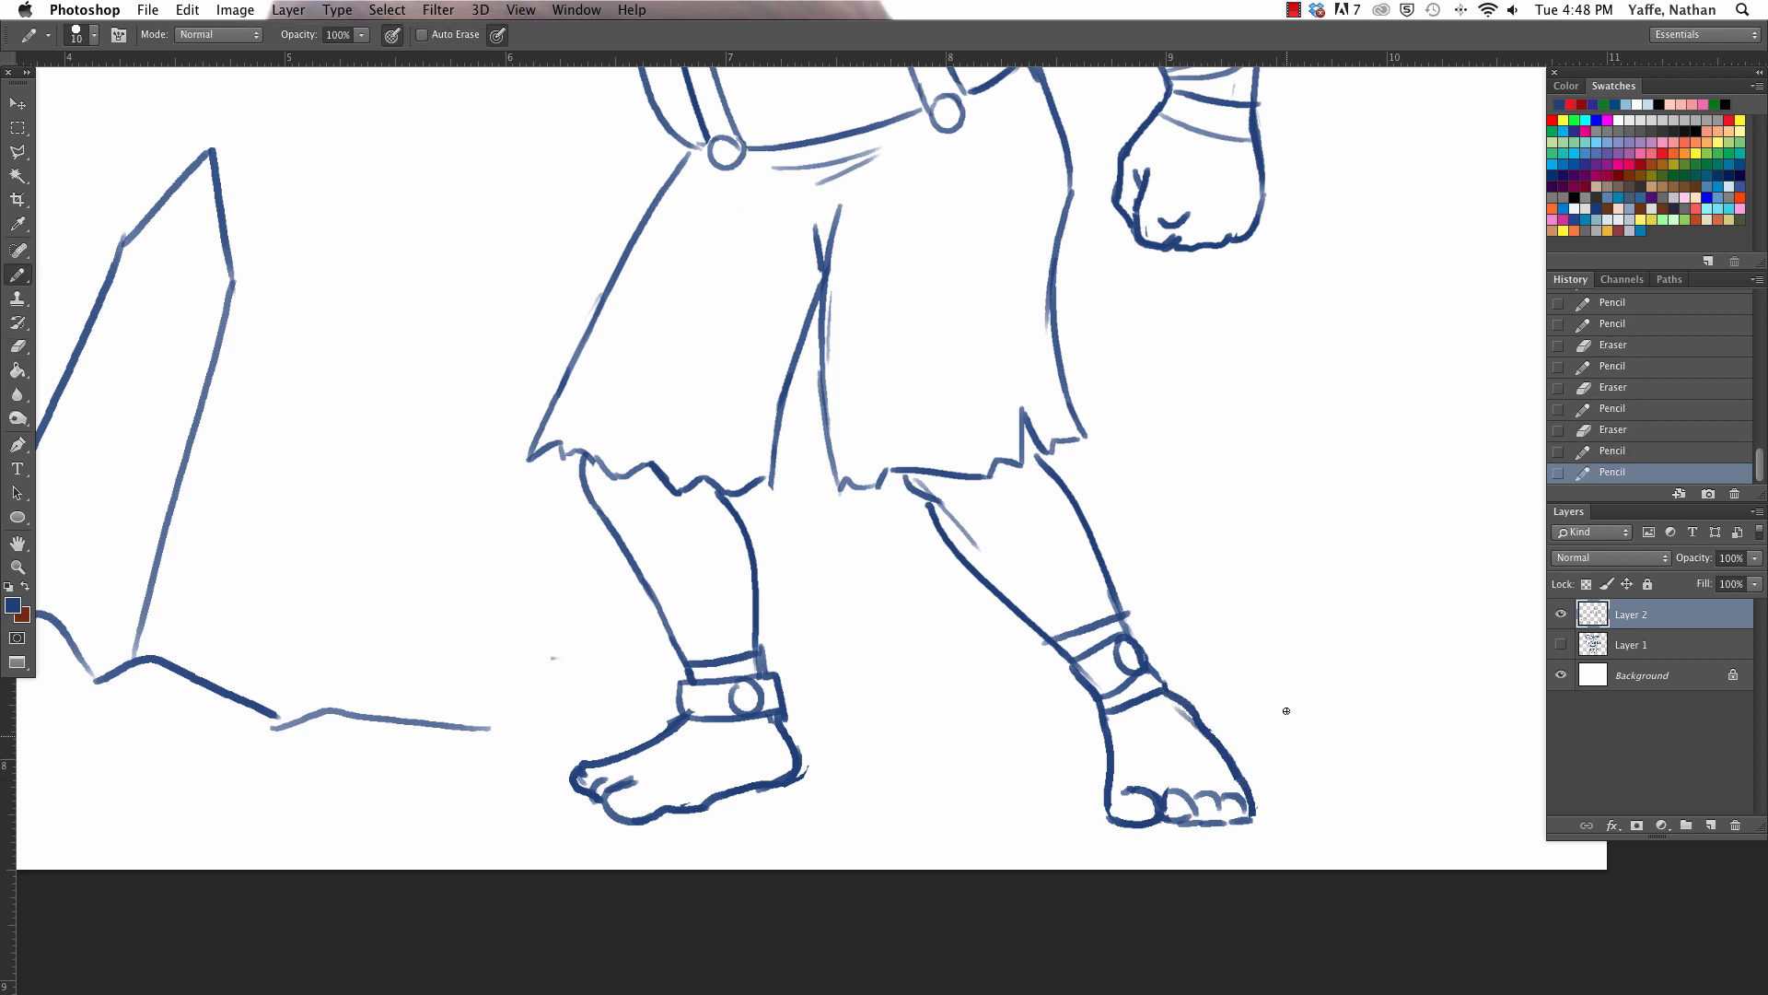
# - Clean up the back shin and front ankle lines and add short crease marks under the ragged shorts hem
pyautogui.moveTo(1006, 431); pyautogui.dragTo(1025, 495)
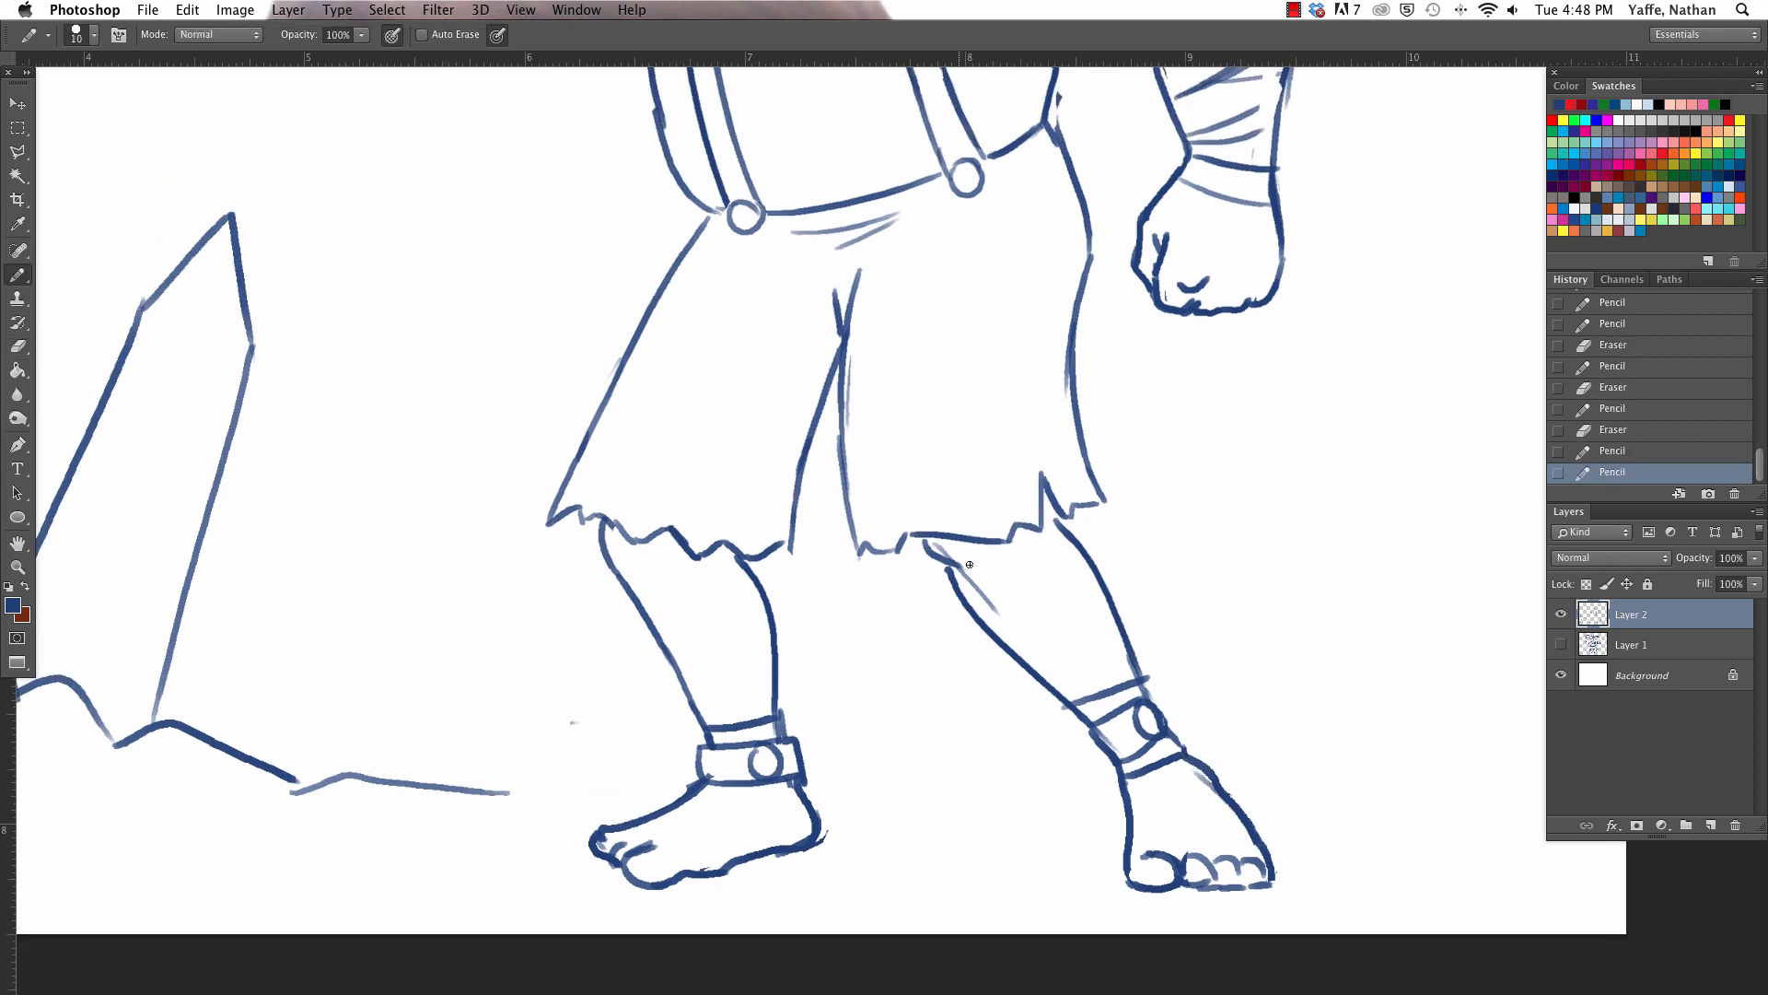
pyautogui.press('e')
pyautogui.moveTo(934, 547); pyautogui.dragTo(988, 600)
pyautogui.press('b')
pyautogui.moveTo(923, 536)
pyautogui.mouseDown()
pyautogui.moveTo(962, 586)
pyautogui.moveTo(1012, 604)
pyautogui.moveTo(1043, 570)
pyautogui.mouseUp()
pyautogui.moveTo(602, 520); pyautogui.dragTo(614, 565)
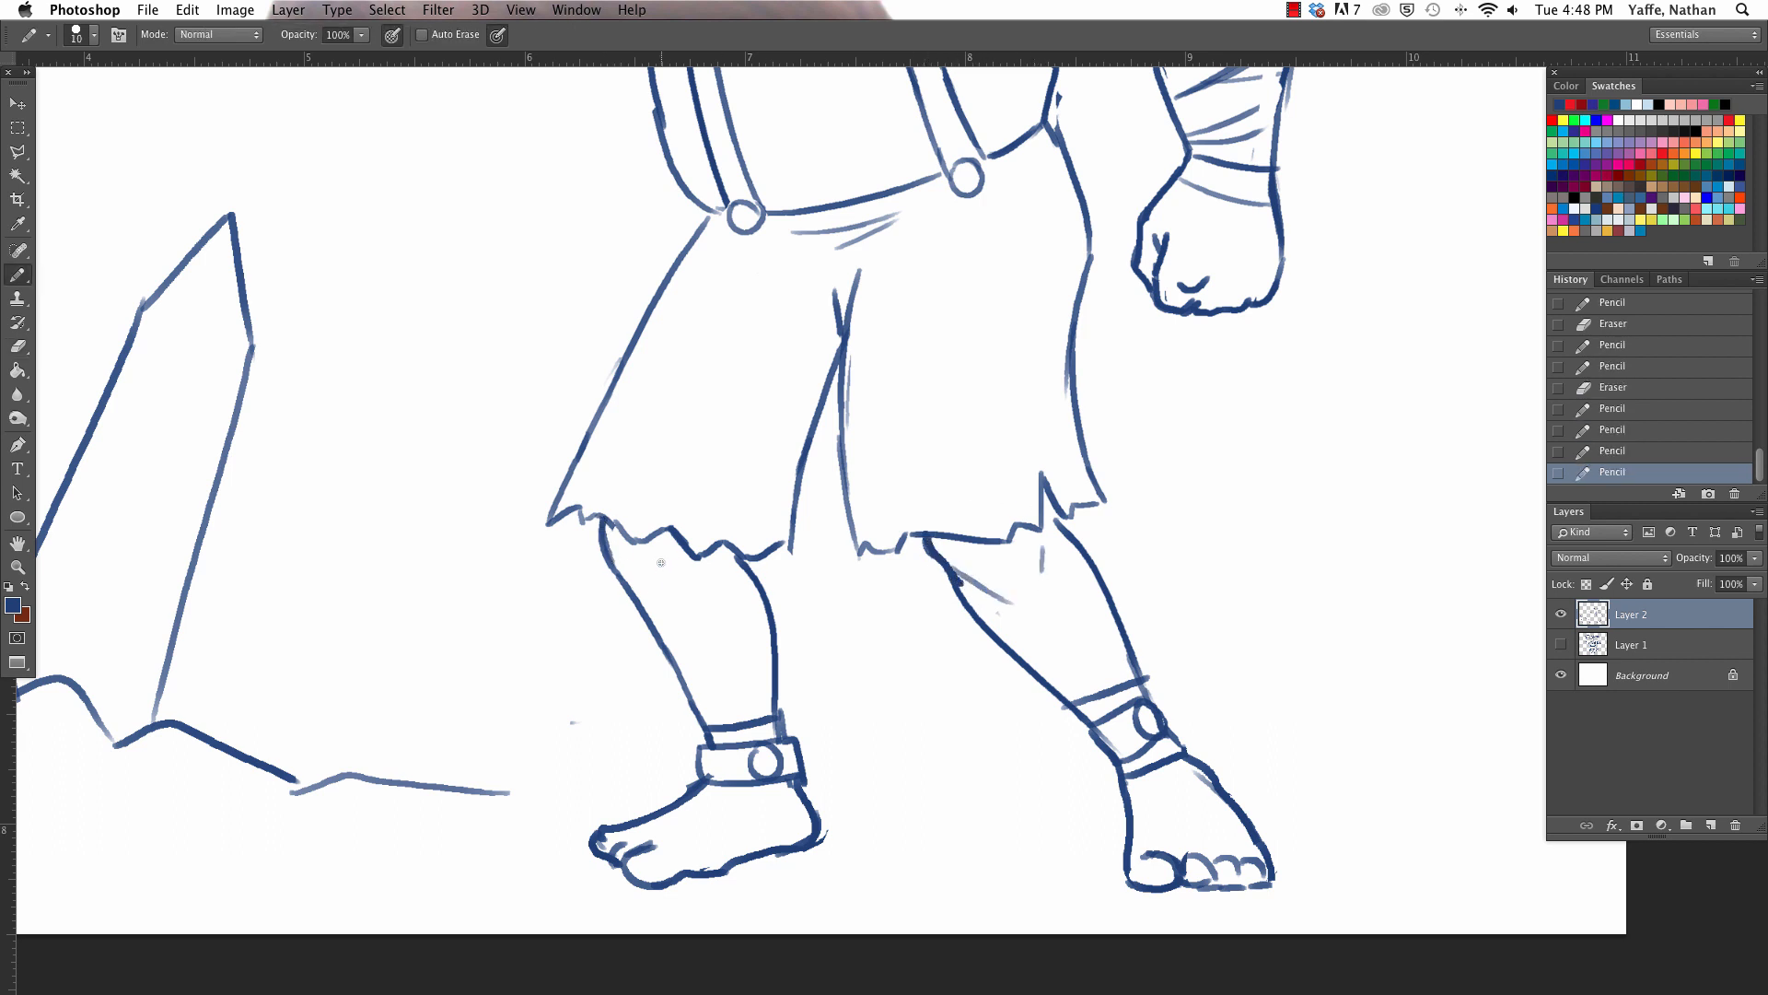
pyautogui.press('e')
pyautogui.moveTo(693, 779); pyautogui.dragTo(697, 784)
pyautogui.moveTo(713, 774)
pyautogui.mouseDown()
pyautogui.moveTo(683, 800)
pyautogui.moveTo(707, 745)
pyautogui.mouseUp()
pyautogui.press('b')
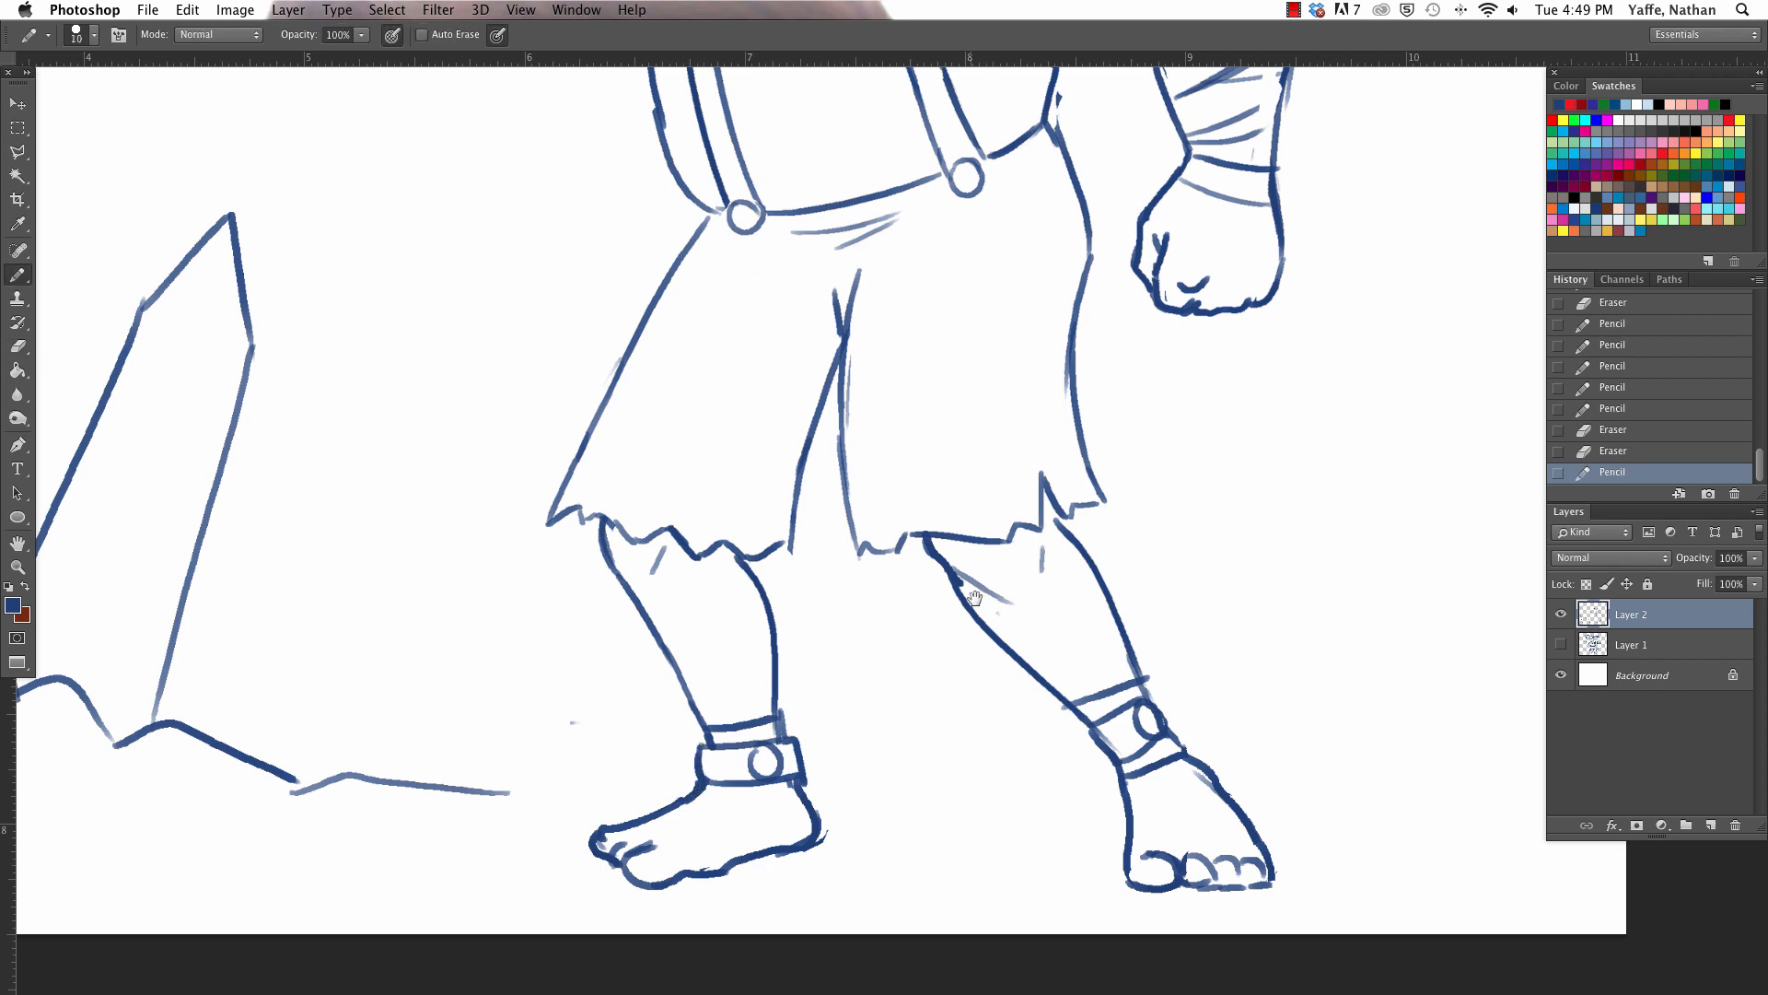
# - Rework the crotch and inner leg lines of the shorts and draw a fly below the waistband
pyautogui.scroll(10, 974, 597)
pyautogui.press('e')
pyautogui.moveTo(818, 655)
pyautogui.mouseDown()
pyautogui.moveTo(830, 835)
pyautogui.moveTo(793, 706)
pyautogui.moveTo(803, 674)
pyautogui.mouseUp()
pyautogui.press('b')
pyautogui.moveTo(797, 601); pyautogui.dragTo(799, 626)
pyautogui.moveTo(797, 629); pyautogui.dragTo(809, 698)
pyautogui.moveTo(814, 847)
pyautogui.mouseDown()
pyautogui.moveTo(809, 744)
pyautogui.moveTo(778, 732)
pyautogui.moveTo(827, 710)
pyautogui.mouseUp()
pyautogui.press('e')
pyautogui.press('b')
pyautogui.moveTo(796, 638)
pyautogui.mouseDown()
pyautogui.moveTo(790, 714)
pyautogui.moveTo(817, 714)
pyautogui.moveTo(828, 660)
pyautogui.mouseUp()
# - Add curved pocket lines at both hips and redraw the outer edge of the shorts with a heavier line
pyautogui.moveTo(654, 637); pyautogui.dragTo(734, 628)
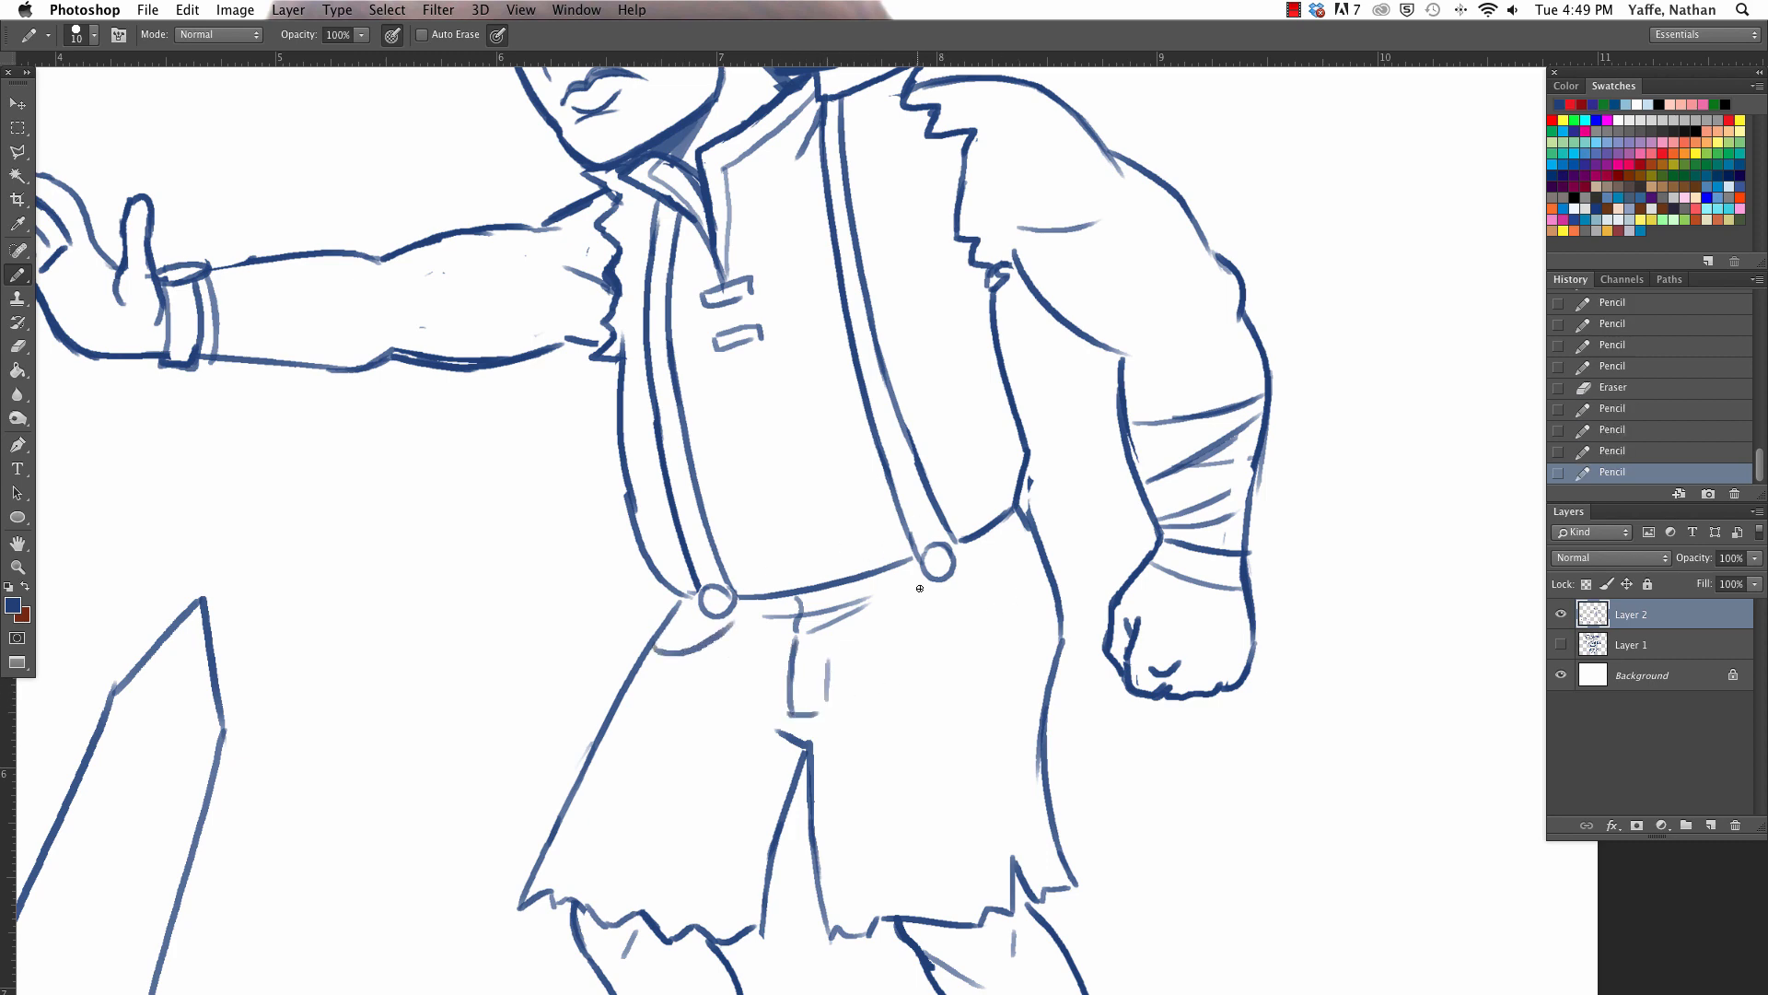
pyautogui.moveTo(907, 585)
pyautogui.mouseDown()
pyautogui.moveTo(1034, 572)
pyautogui.moveTo(1016, 497)
pyautogui.moveTo(1064, 638)
pyautogui.moveTo(1050, 815)
pyautogui.moveTo(1076, 877)
pyautogui.mouseUp()
pyautogui.press('e')
pyautogui.press('b')
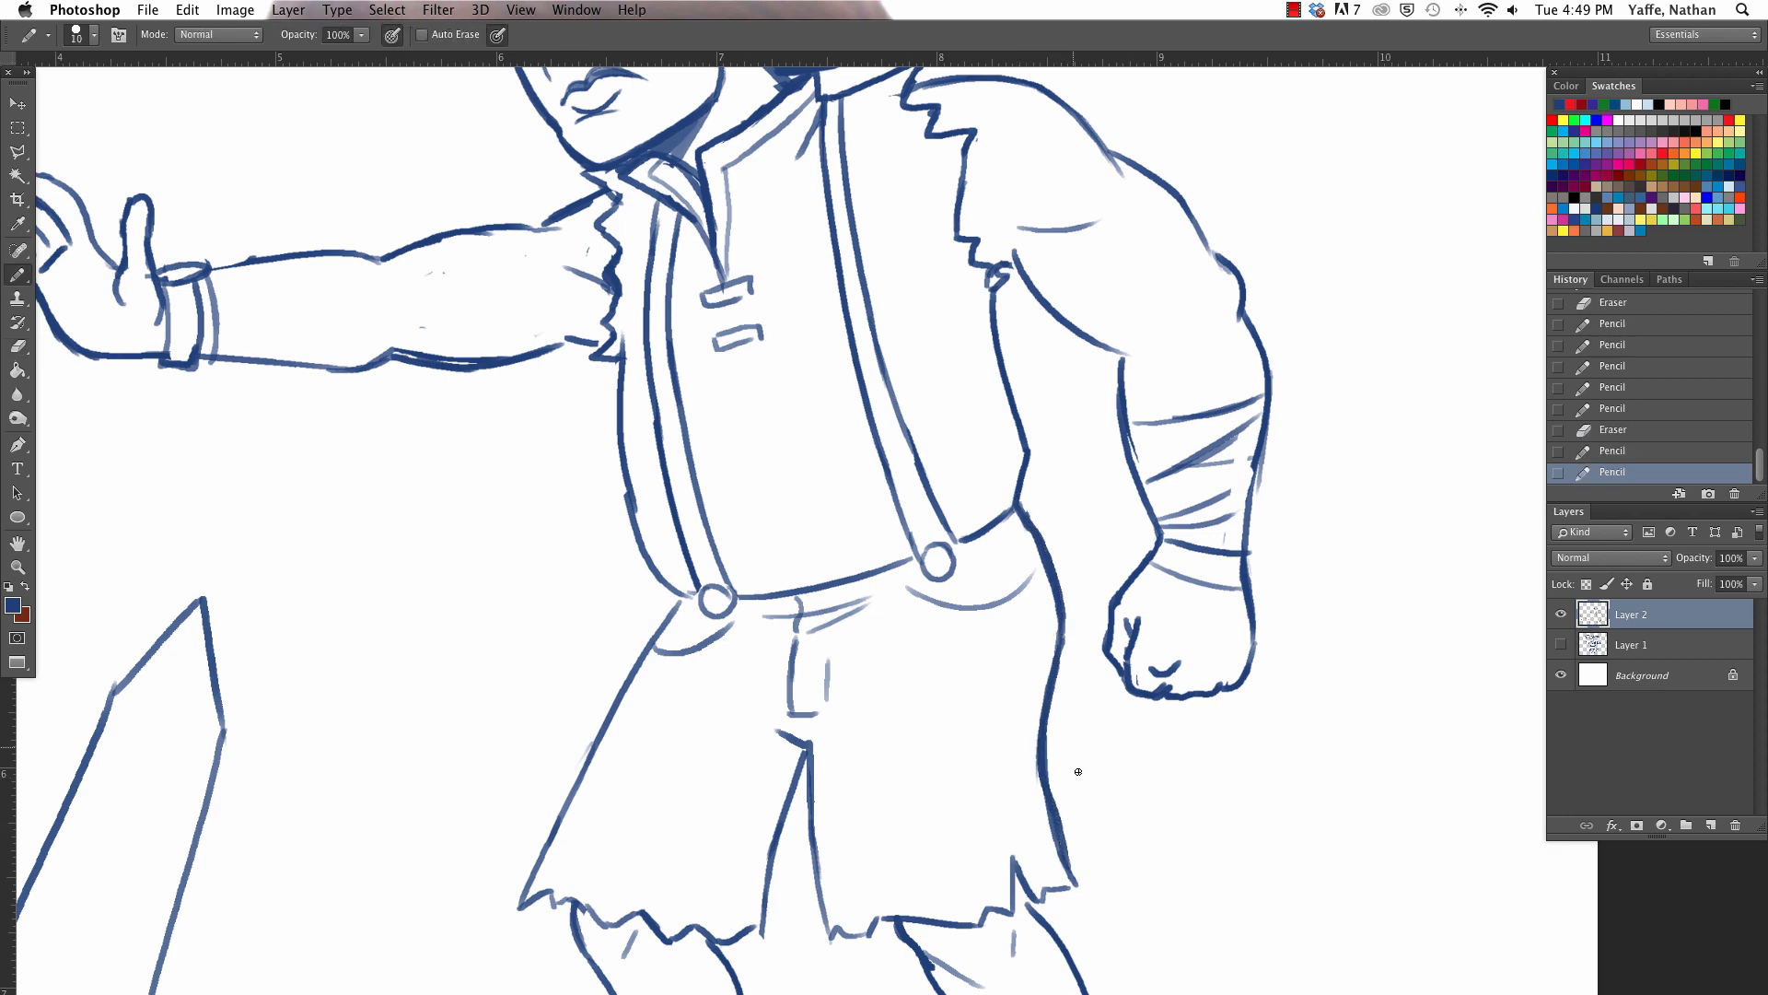
pyautogui.press('e')
pyautogui.moveTo(1055, 768); pyautogui.dragTo(1087, 885)
pyautogui.press('b')
pyautogui.moveTo(1045, 749); pyautogui.dragTo(1087, 888)
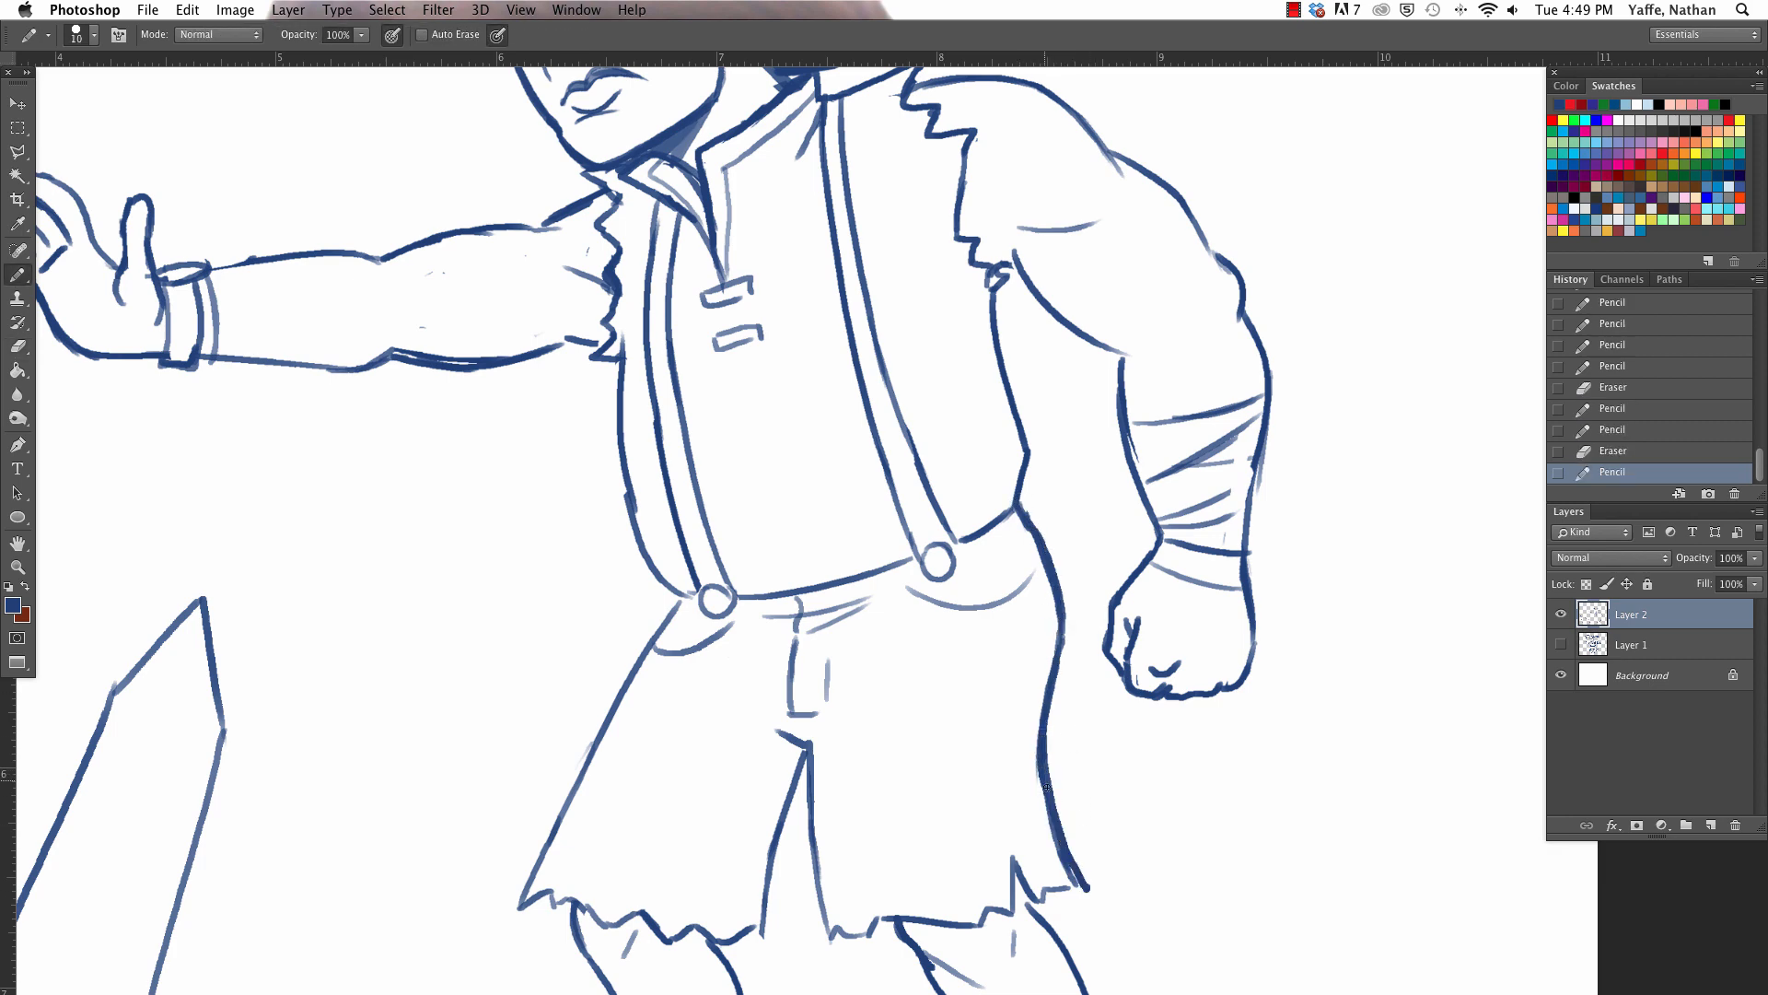
# - Erase part of the torn sleeve edge on the outstretched arm and redraw its jagged outline
pyautogui.press('space')
pyautogui.moveTo(1030, 613); pyautogui.dragTo(1178, 916)
pyautogui.press('e')
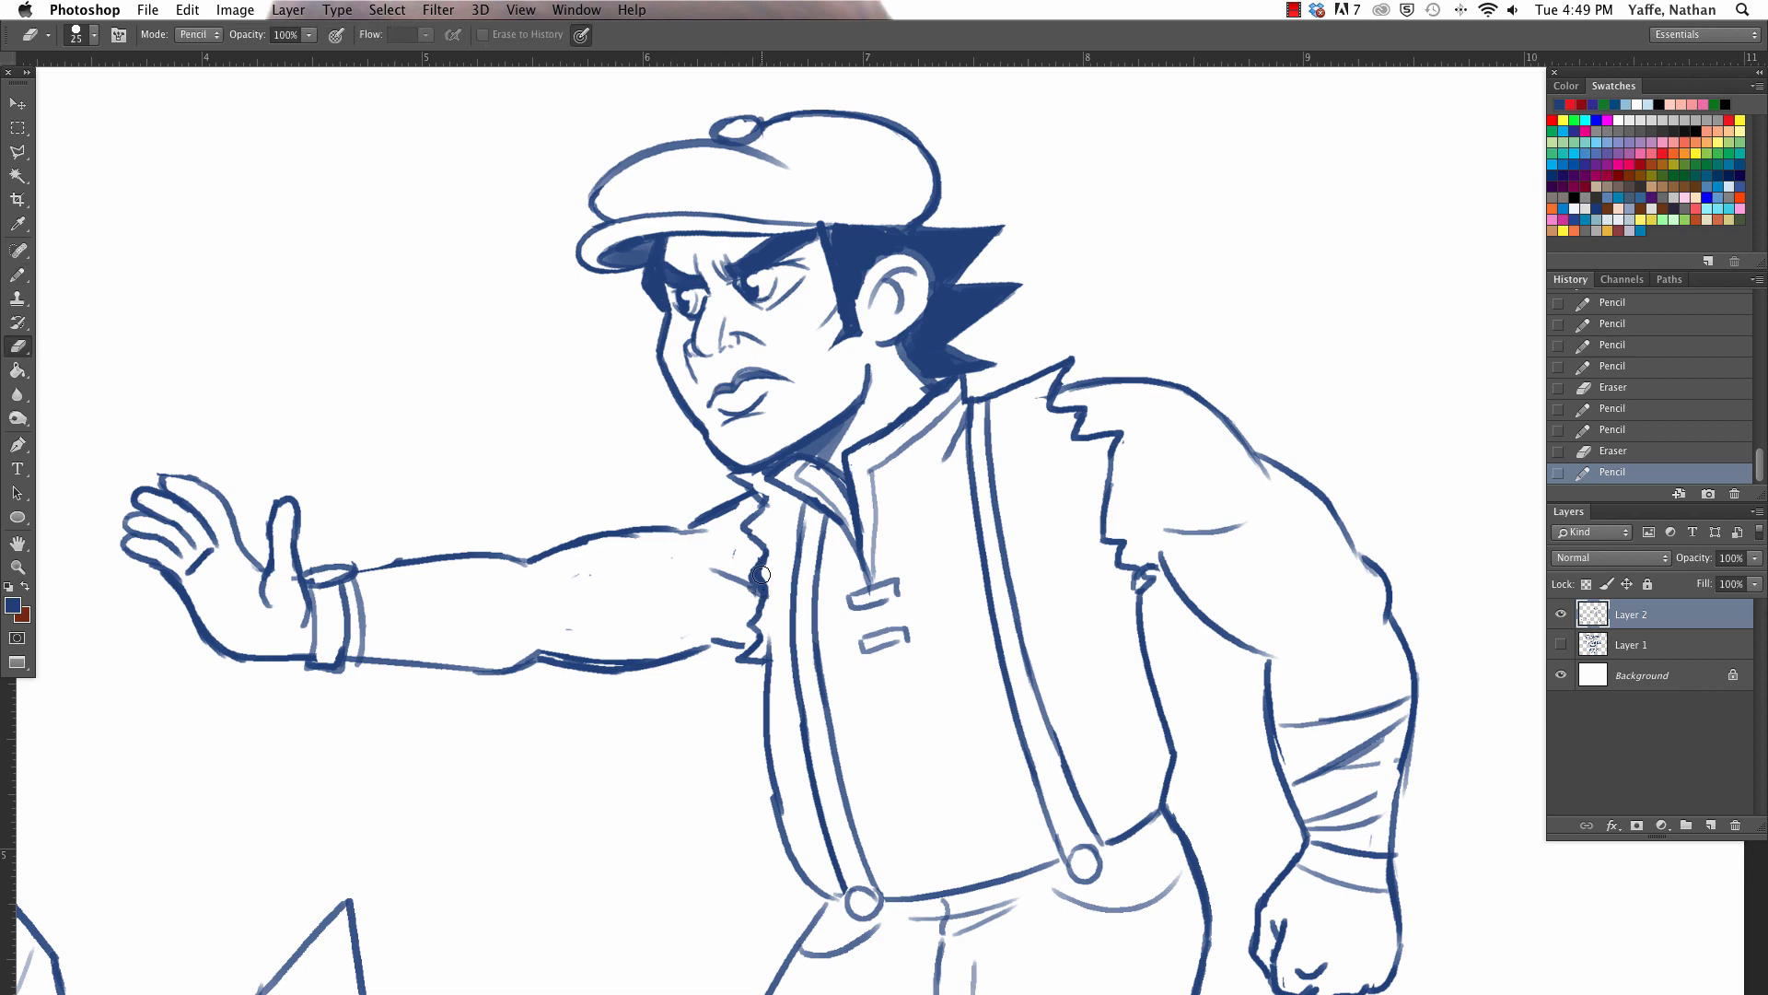
pyautogui.moveTo(756, 570); pyautogui.dragTo(766, 589)
pyautogui.press('b')
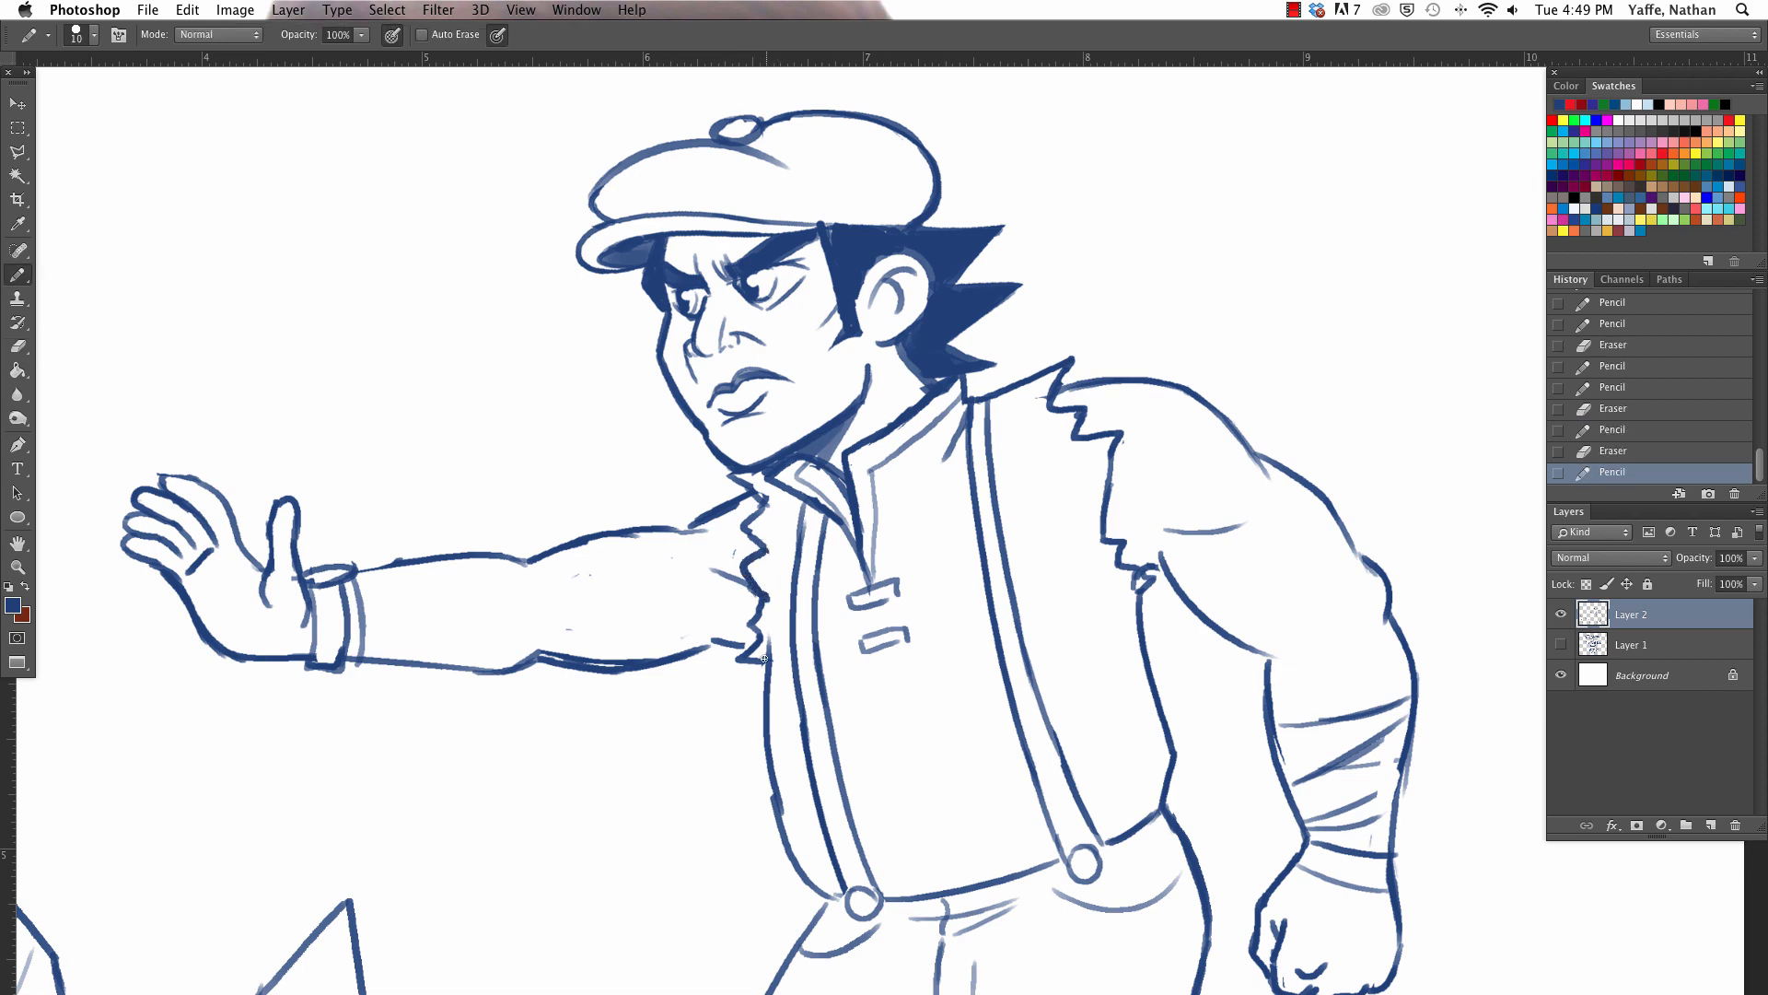
pyautogui.moveTo(763, 658); pyautogui.dragTo(753, 475)
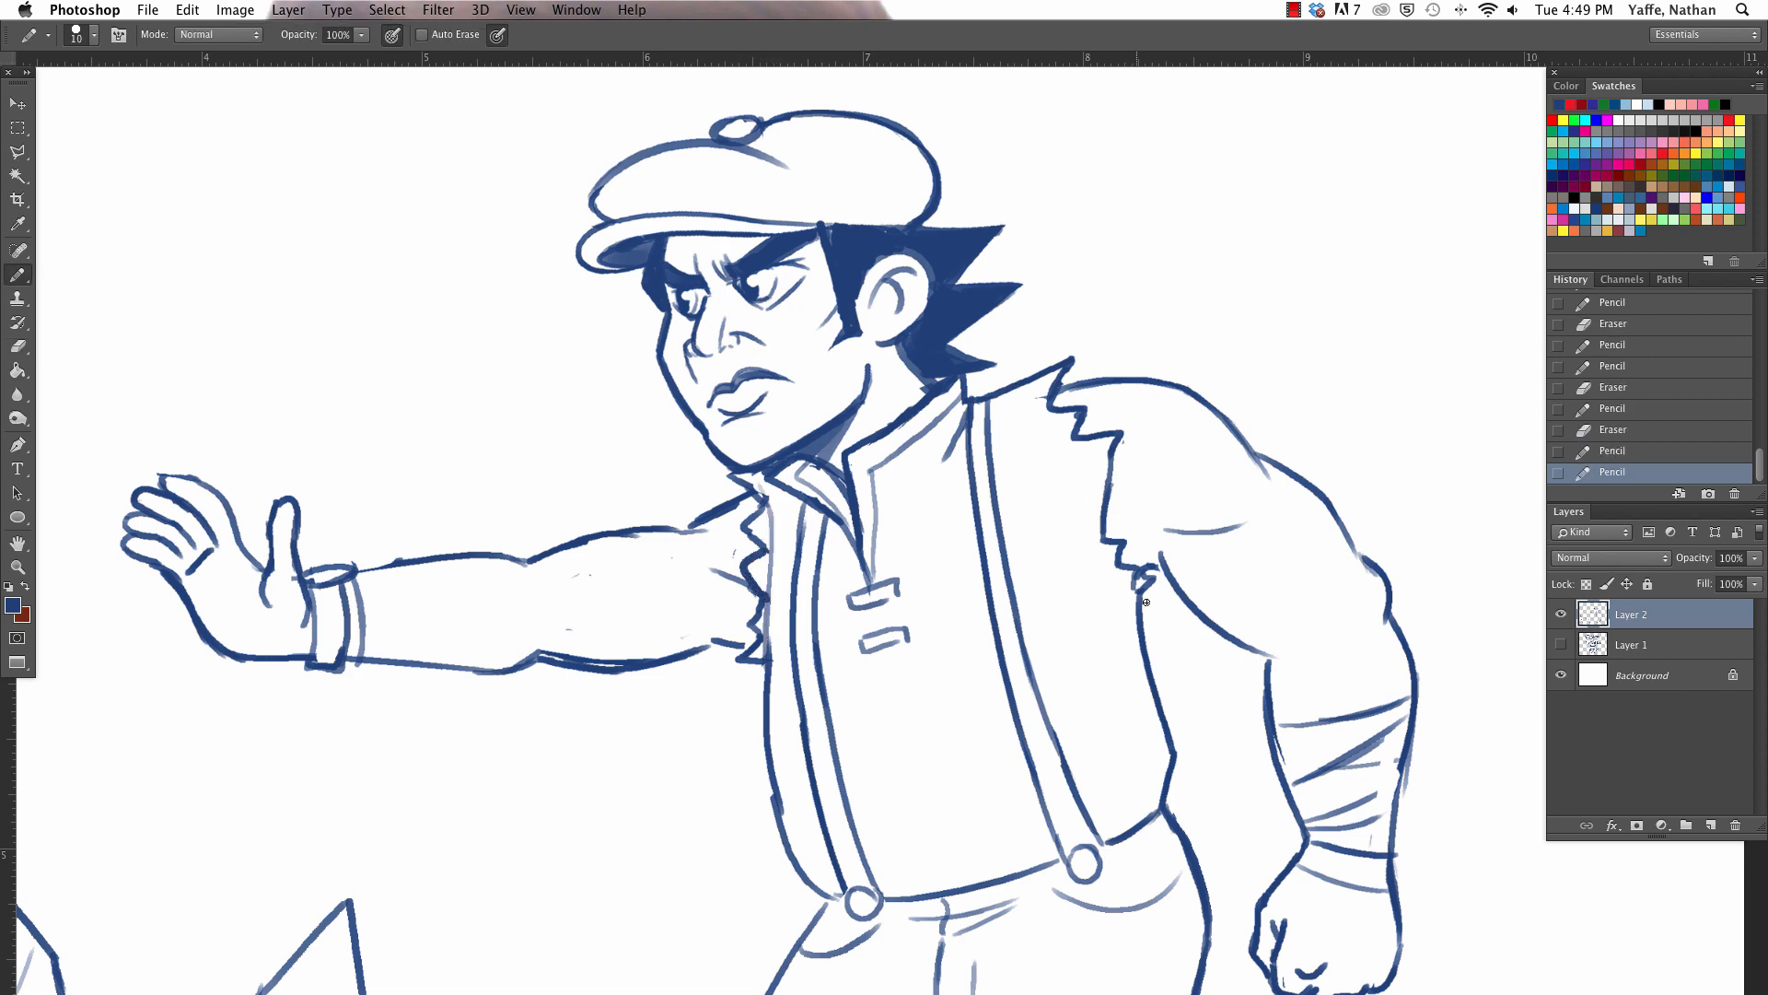
# - Draw a curved double seam line on the vest from the near shoulder down to the armpit
pyautogui.moveTo(1009, 392); pyautogui.dragTo(1137, 593)
pyautogui.press('super+z')
pyautogui.moveTo(1007, 394); pyautogui.dragTo(1136, 589)
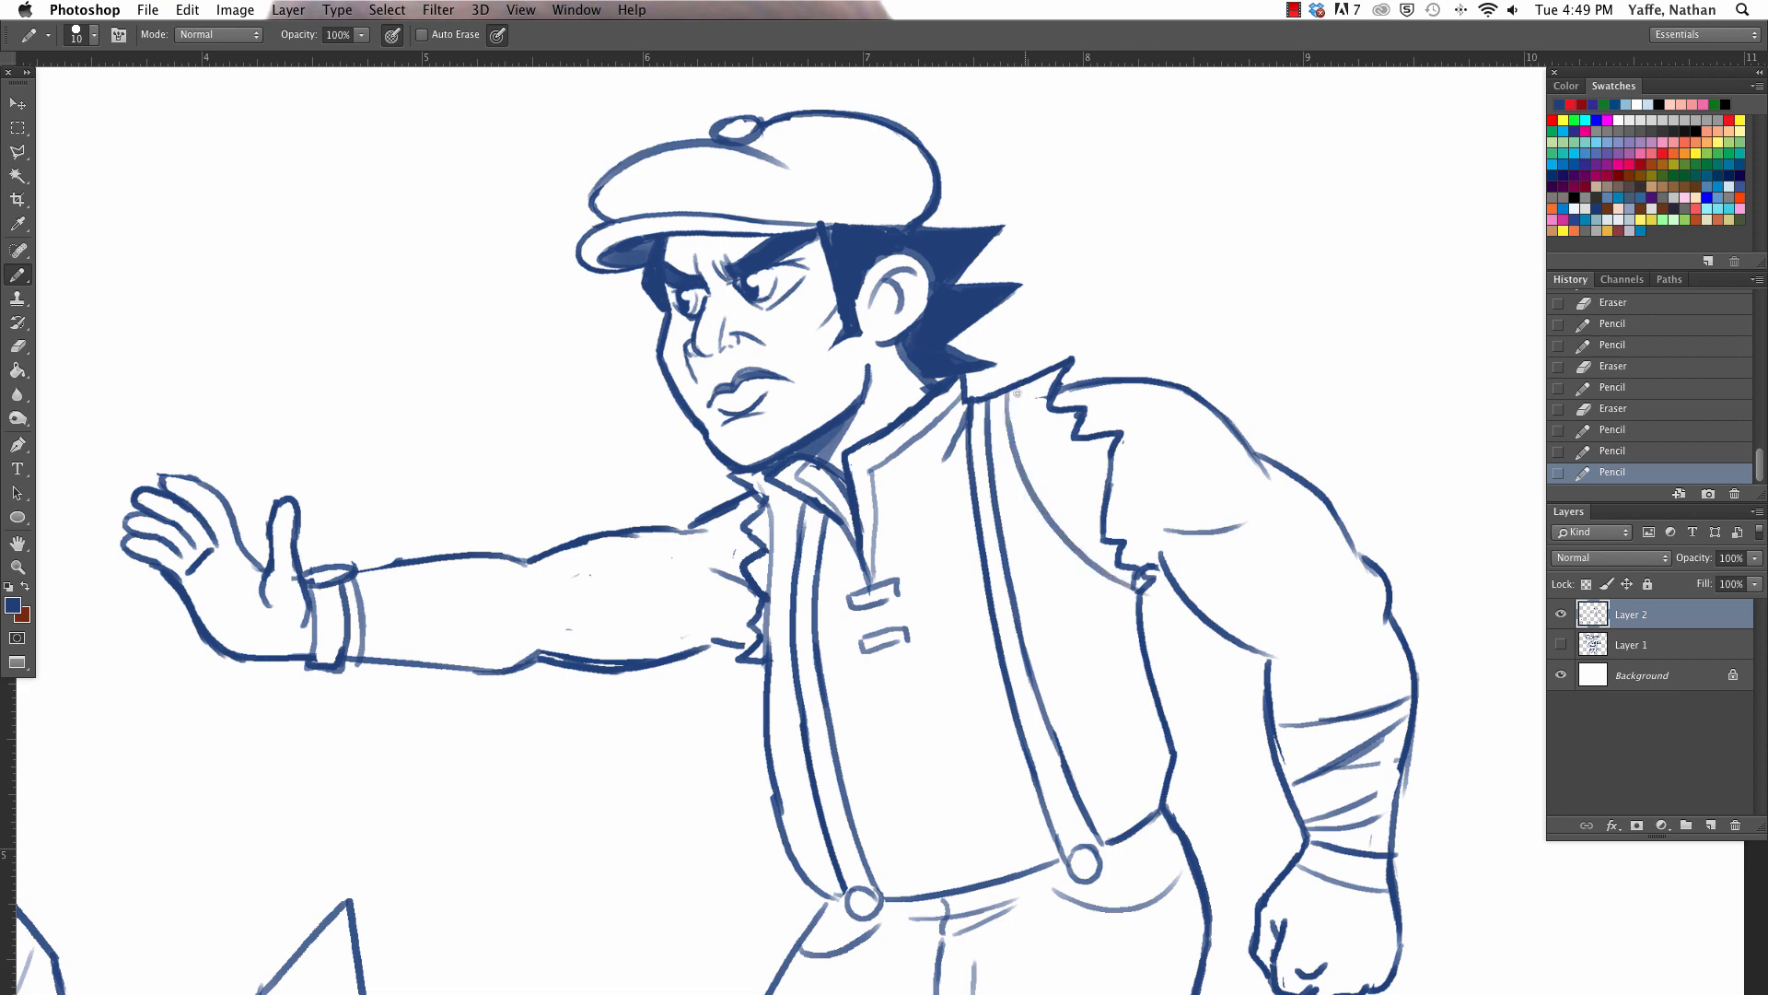
pyautogui.moveTo(1017, 394); pyautogui.dragTo(1146, 595)
# - Erase stray marks at the collar and near shoulder and add a small round earring to the earlobe
pyautogui.press('e')
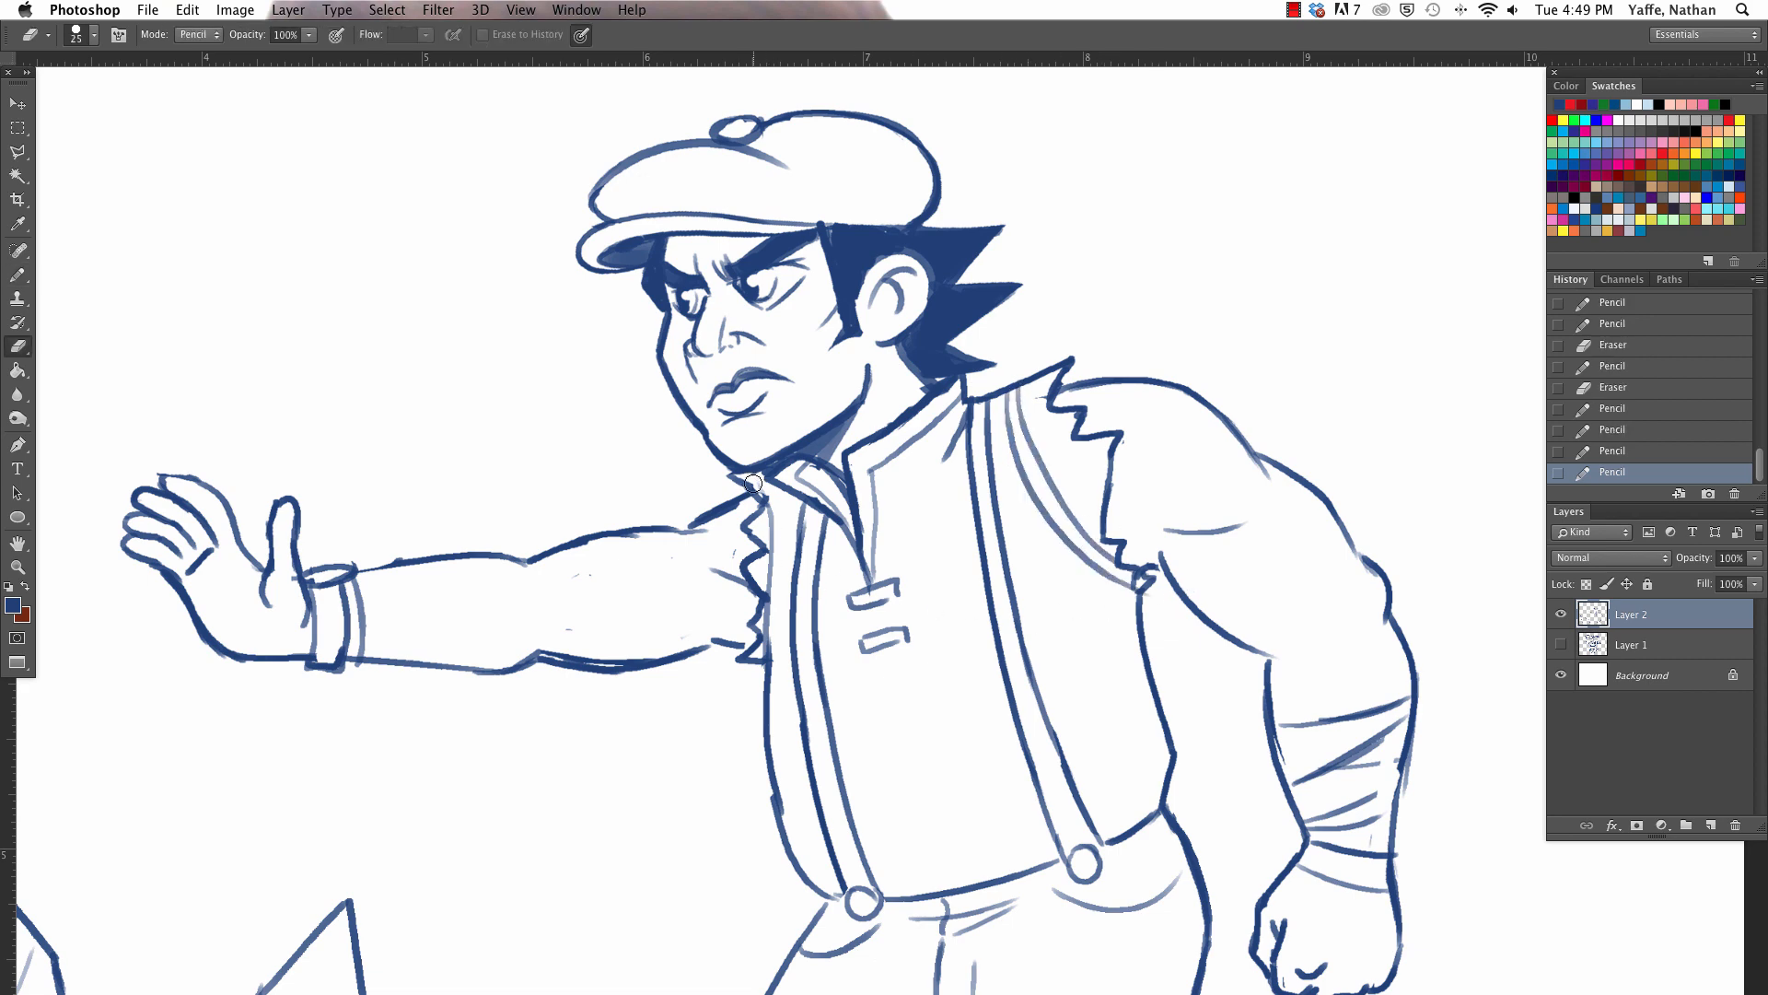
pyautogui.moveTo(753, 483)
pyautogui.mouseDown()
pyautogui.moveTo(769, 501)
pyautogui.moveTo(748, 490)
pyautogui.mouseUp()
pyautogui.press('b')
pyautogui.press('space')
pyautogui.moveTo(813, 763)
pyautogui.mouseDown()
pyautogui.moveTo(1087, 472)
pyautogui.moveTo(748, 859)
pyautogui.moveTo(1224, 535)
pyautogui.moveTo(928, 859)
pyautogui.moveTo(960, 857)
pyautogui.mouseUp()
pyautogui.press('e')
pyautogui.moveTo(1211, 429); pyautogui.dragTo(1202, 431)
pyautogui.press('super+minus')
pyautogui.press('super+minus')
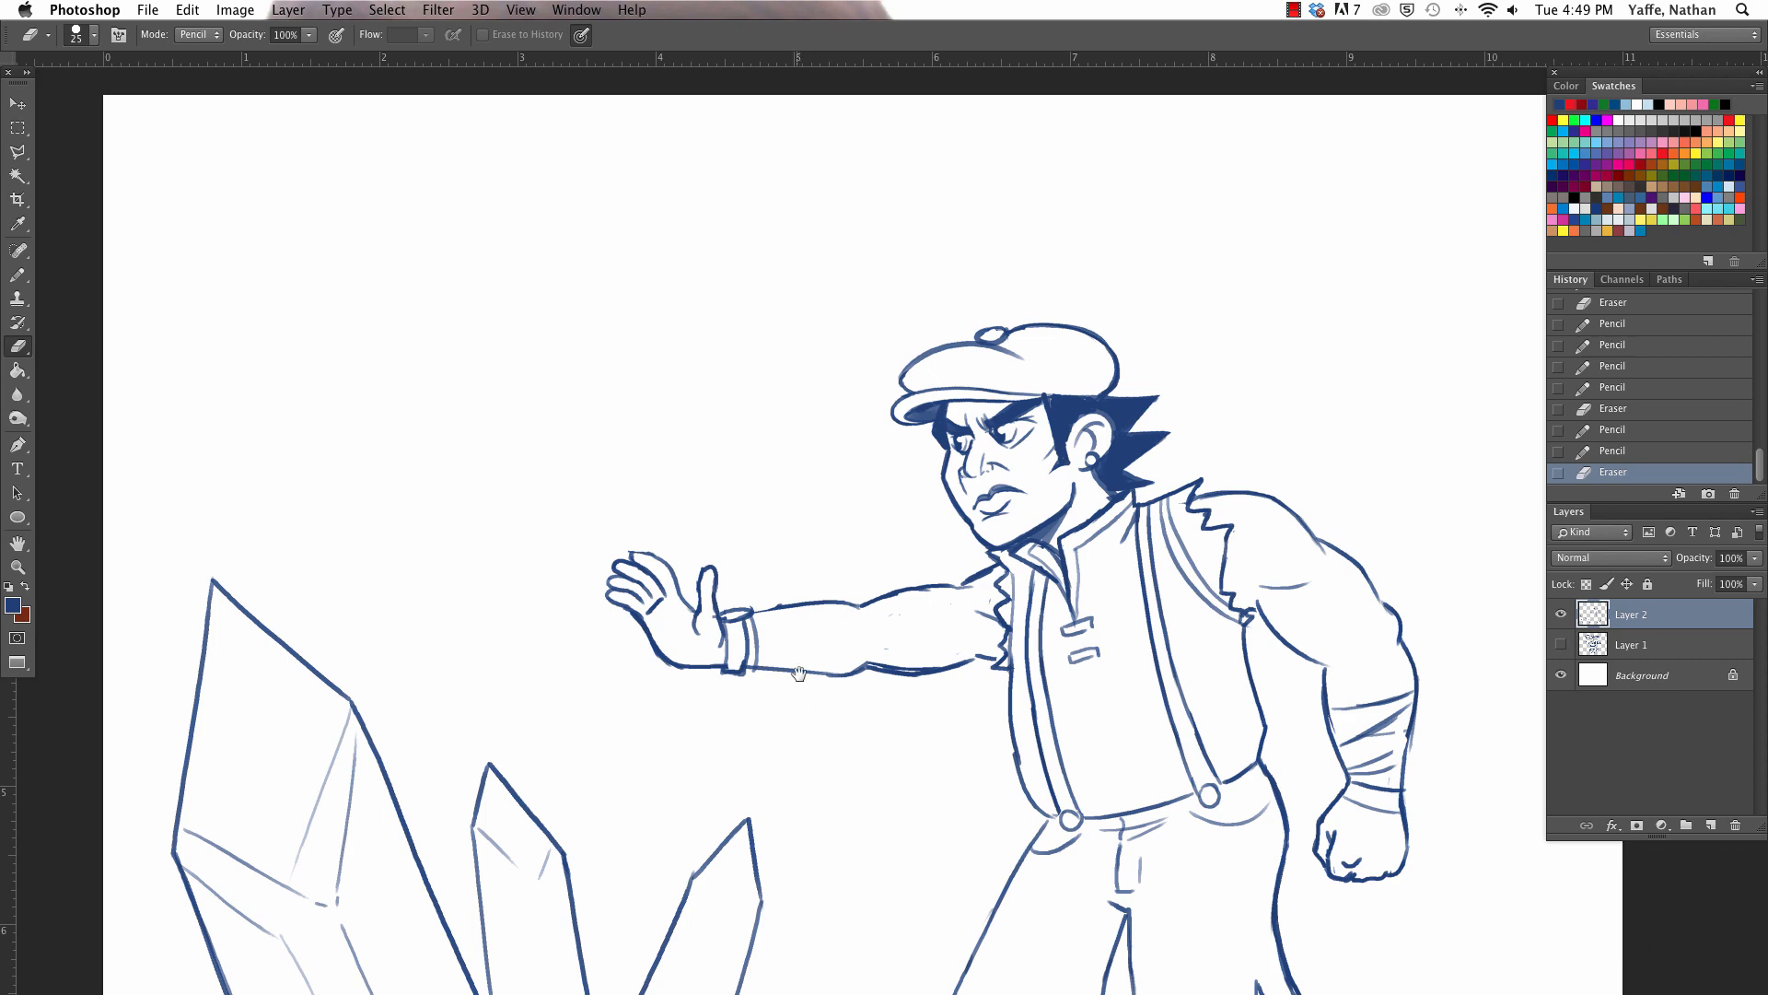
# - Add thin facet lines inside the two smaller crystals, running from the tips down to the ground
pyautogui.moveTo(796, 672); pyautogui.dragTo(810, 493)
pyautogui.press('b')
pyautogui.moveTo(524, 667); pyautogui.dragTo(538, 682)
pyautogui.moveTo(541, 682); pyautogui.dragTo(580, 921)
pyautogui.moveTo(704, 690)
pyautogui.mouseDown()
pyautogui.moveTo(734, 738)
pyautogui.moveTo(754, 700)
pyautogui.moveTo(673, 943)
pyautogui.mouseUp()
# - Erase the extra inner facet lines of the tall crystal, including its lower parallel line and the upper slanted one
pyautogui.press('e')
pyautogui.moveTo(885, 676); pyautogui.dragTo(1019, 526)
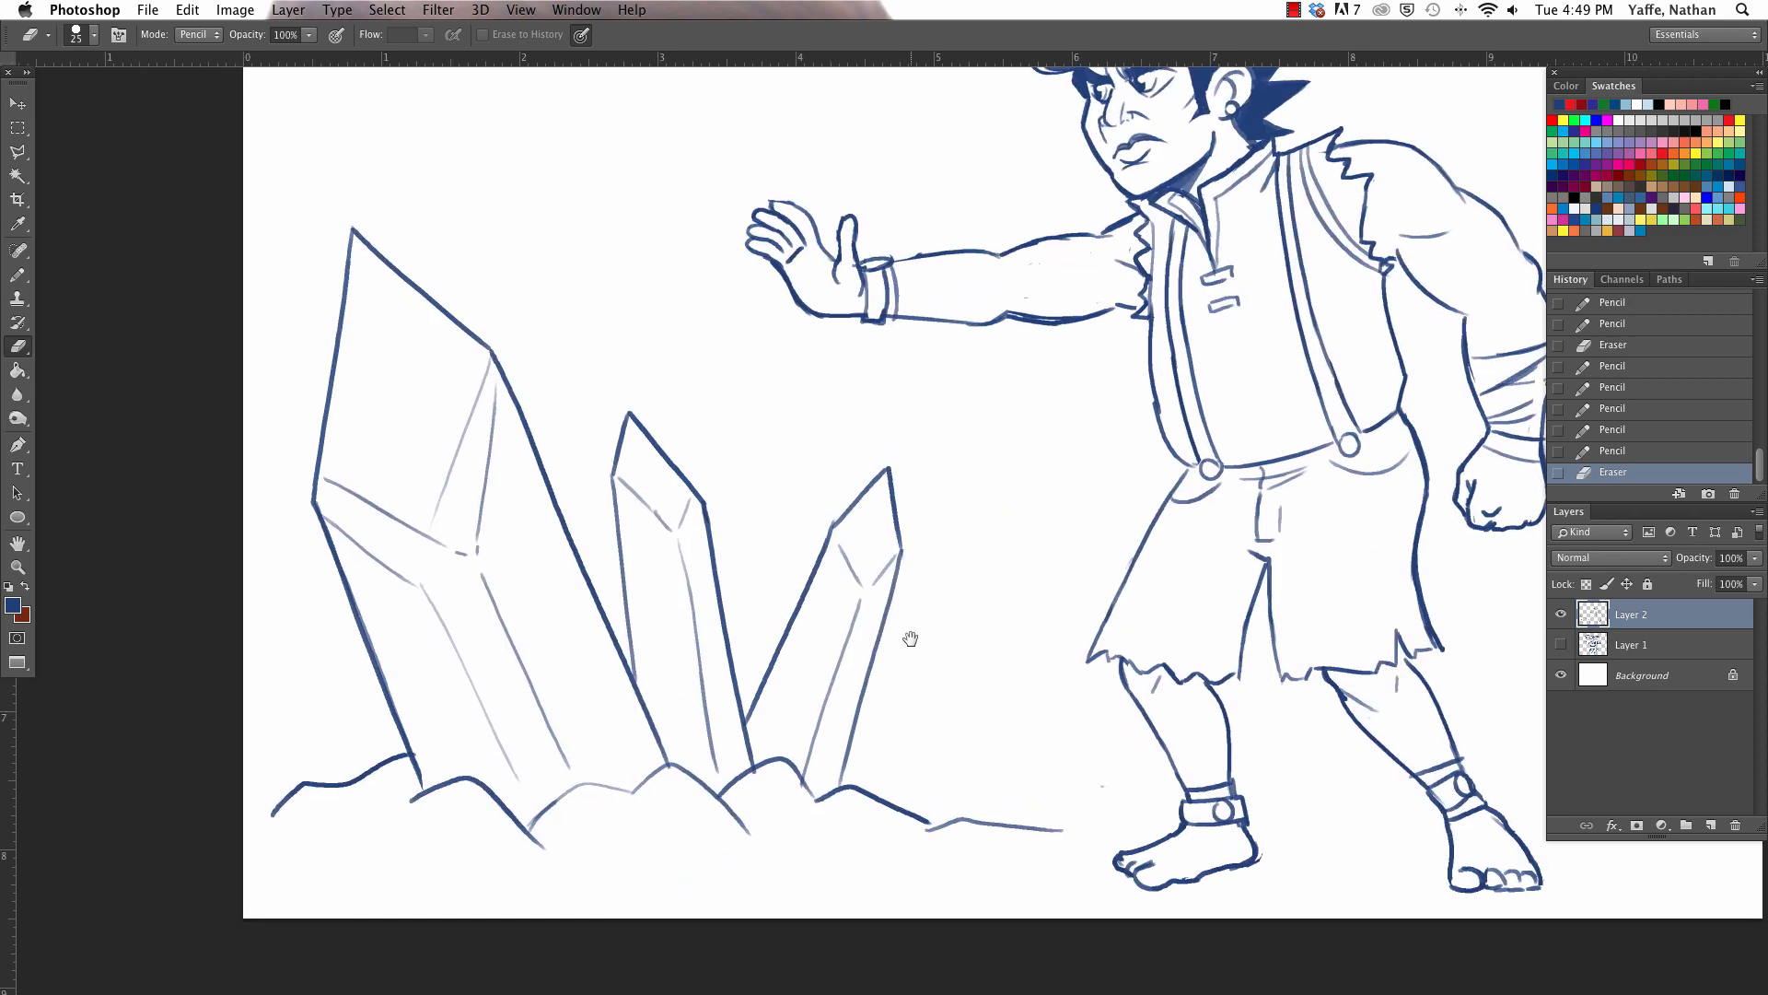
pyautogui.moveTo(333, 518)
pyautogui.mouseDown()
pyautogui.moveTo(428, 599)
pyautogui.moveTo(509, 750)
pyautogui.mouseUp()
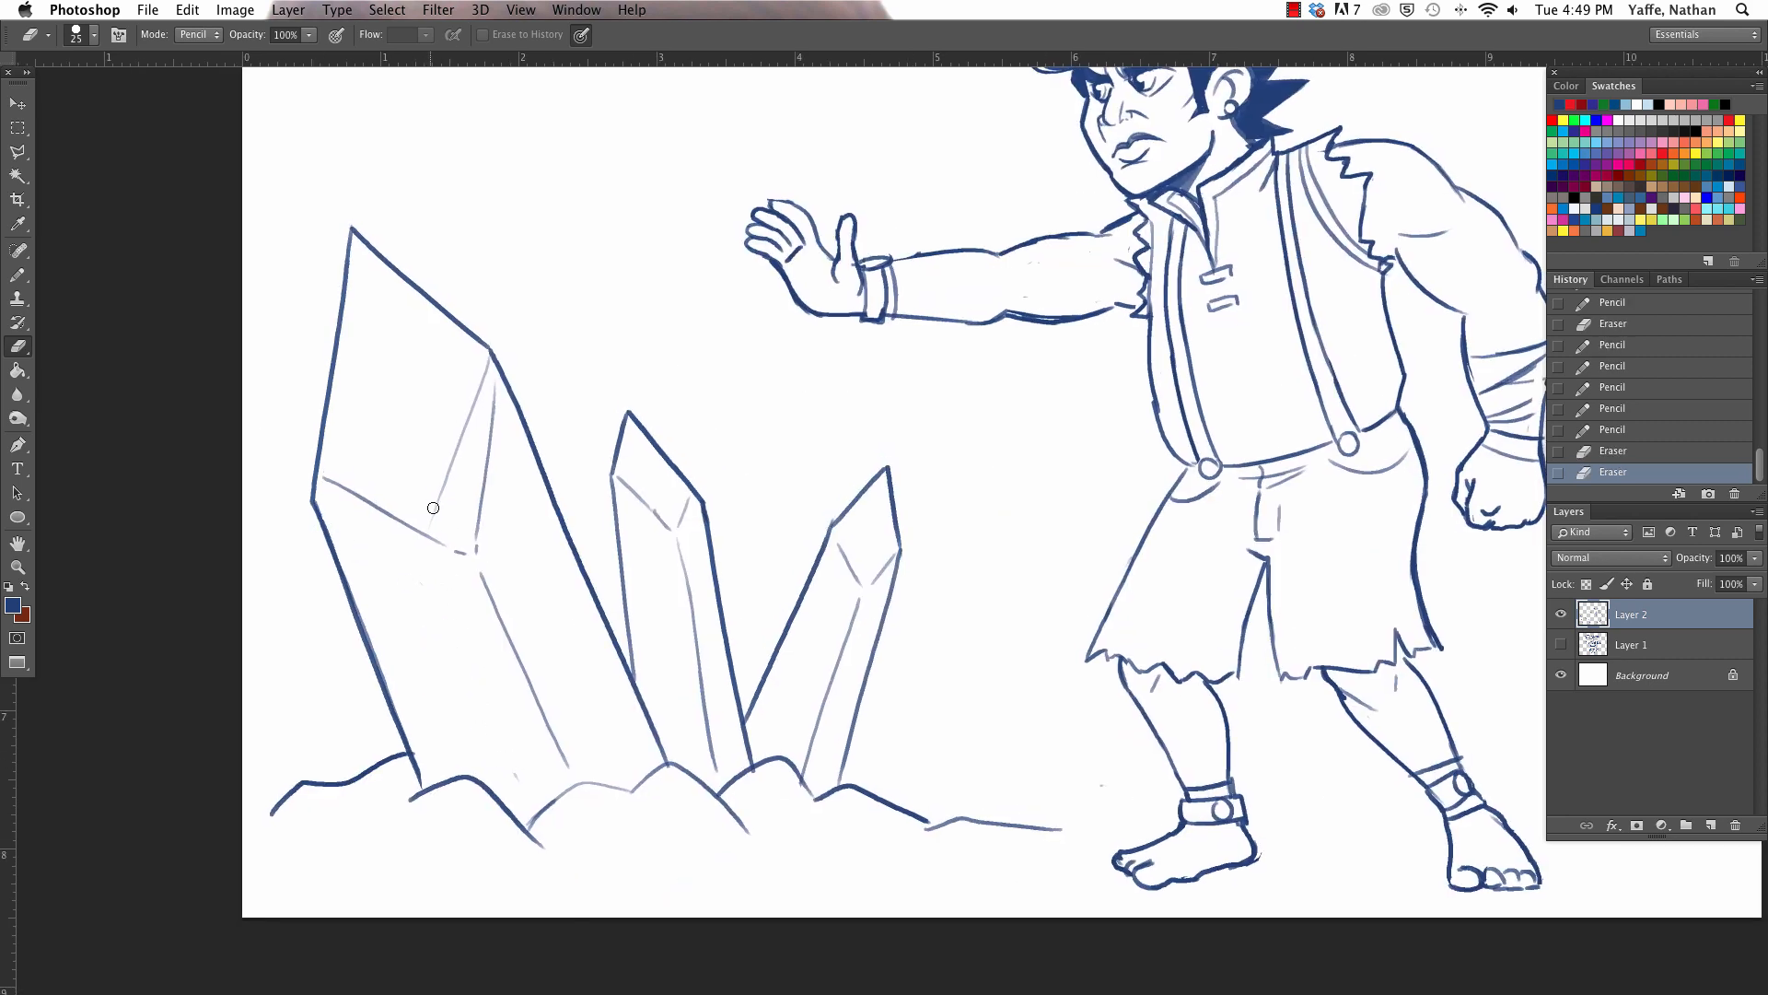
pyautogui.moveTo(467, 423)
pyautogui.mouseDown()
pyautogui.moveTo(433, 513)
pyautogui.moveTo(486, 368)
pyautogui.mouseUp()
pyautogui.press('b')
pyautogui.press('e')
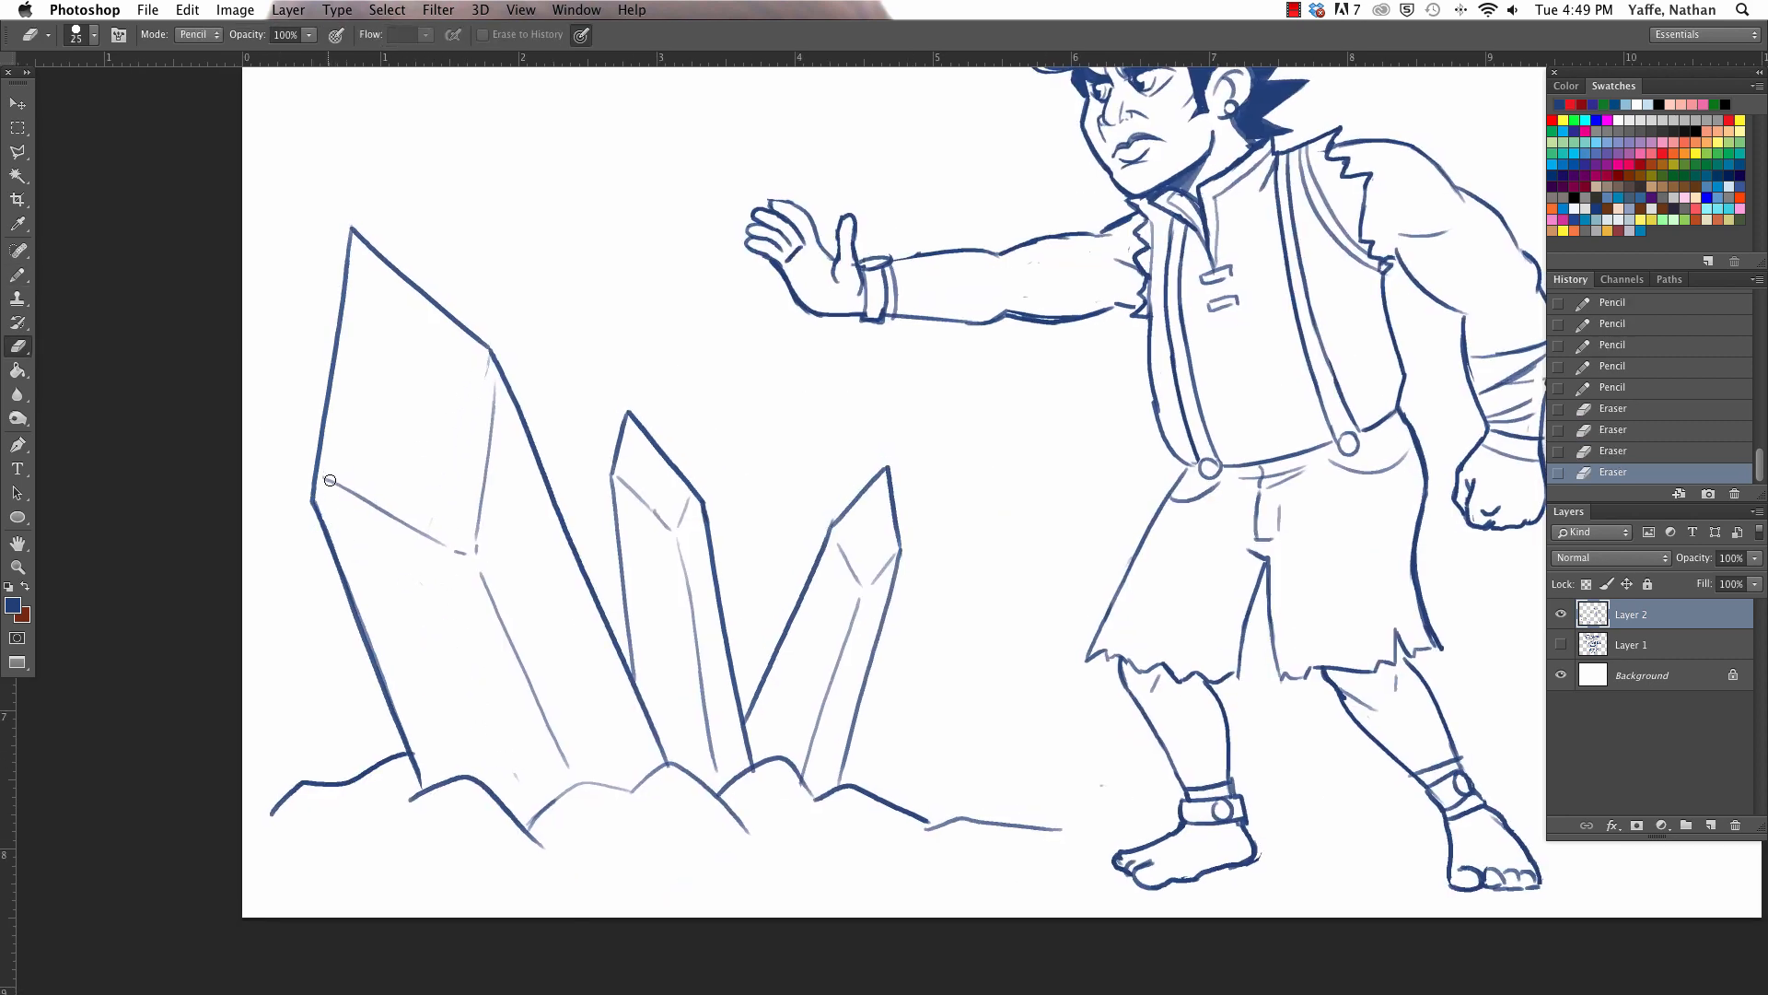
pyautogui.moveTo(331, 480)
pyautogui.mouseDown()
pyautogui.moveTo(440, 541)
pyautogui.moveTo(318, 499)
pyautogui.mouseUp()
# - Redraw the tall crystal's facet edges from its side corners to the inner corner and down toward the ground
pyautogui.press('b')
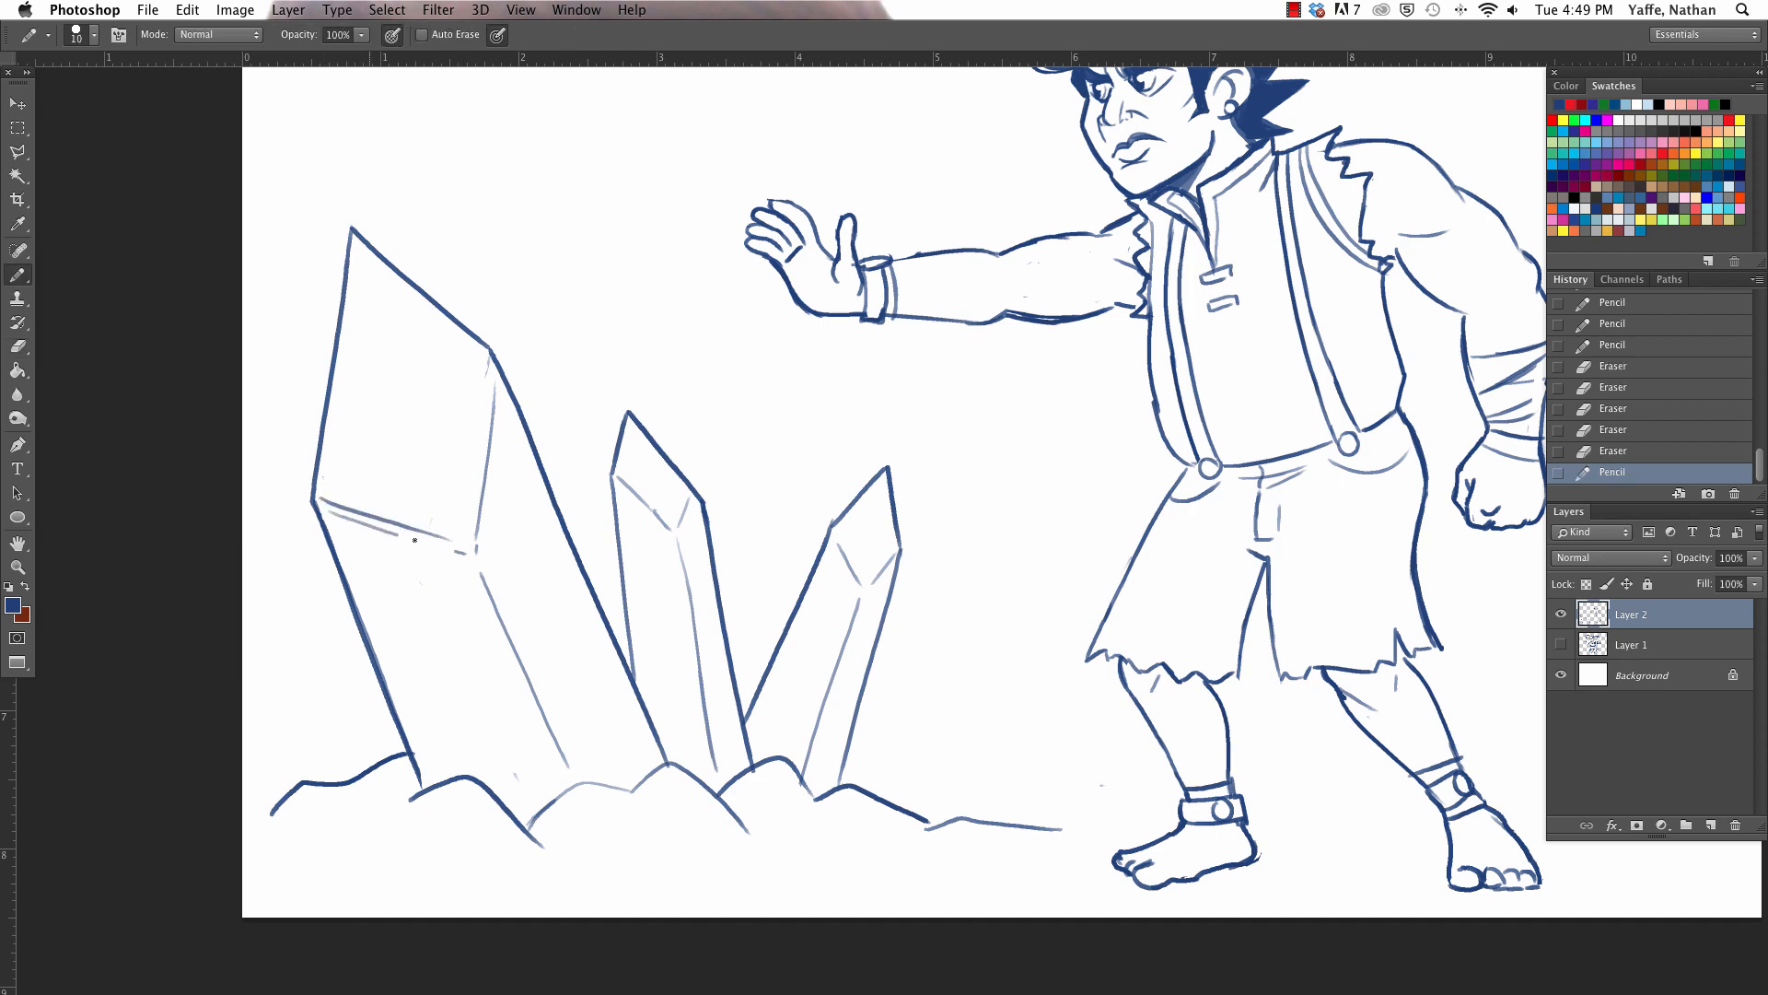
pyautogui.moveTo(494, 359); pyautogui.dragTo(446, 562)
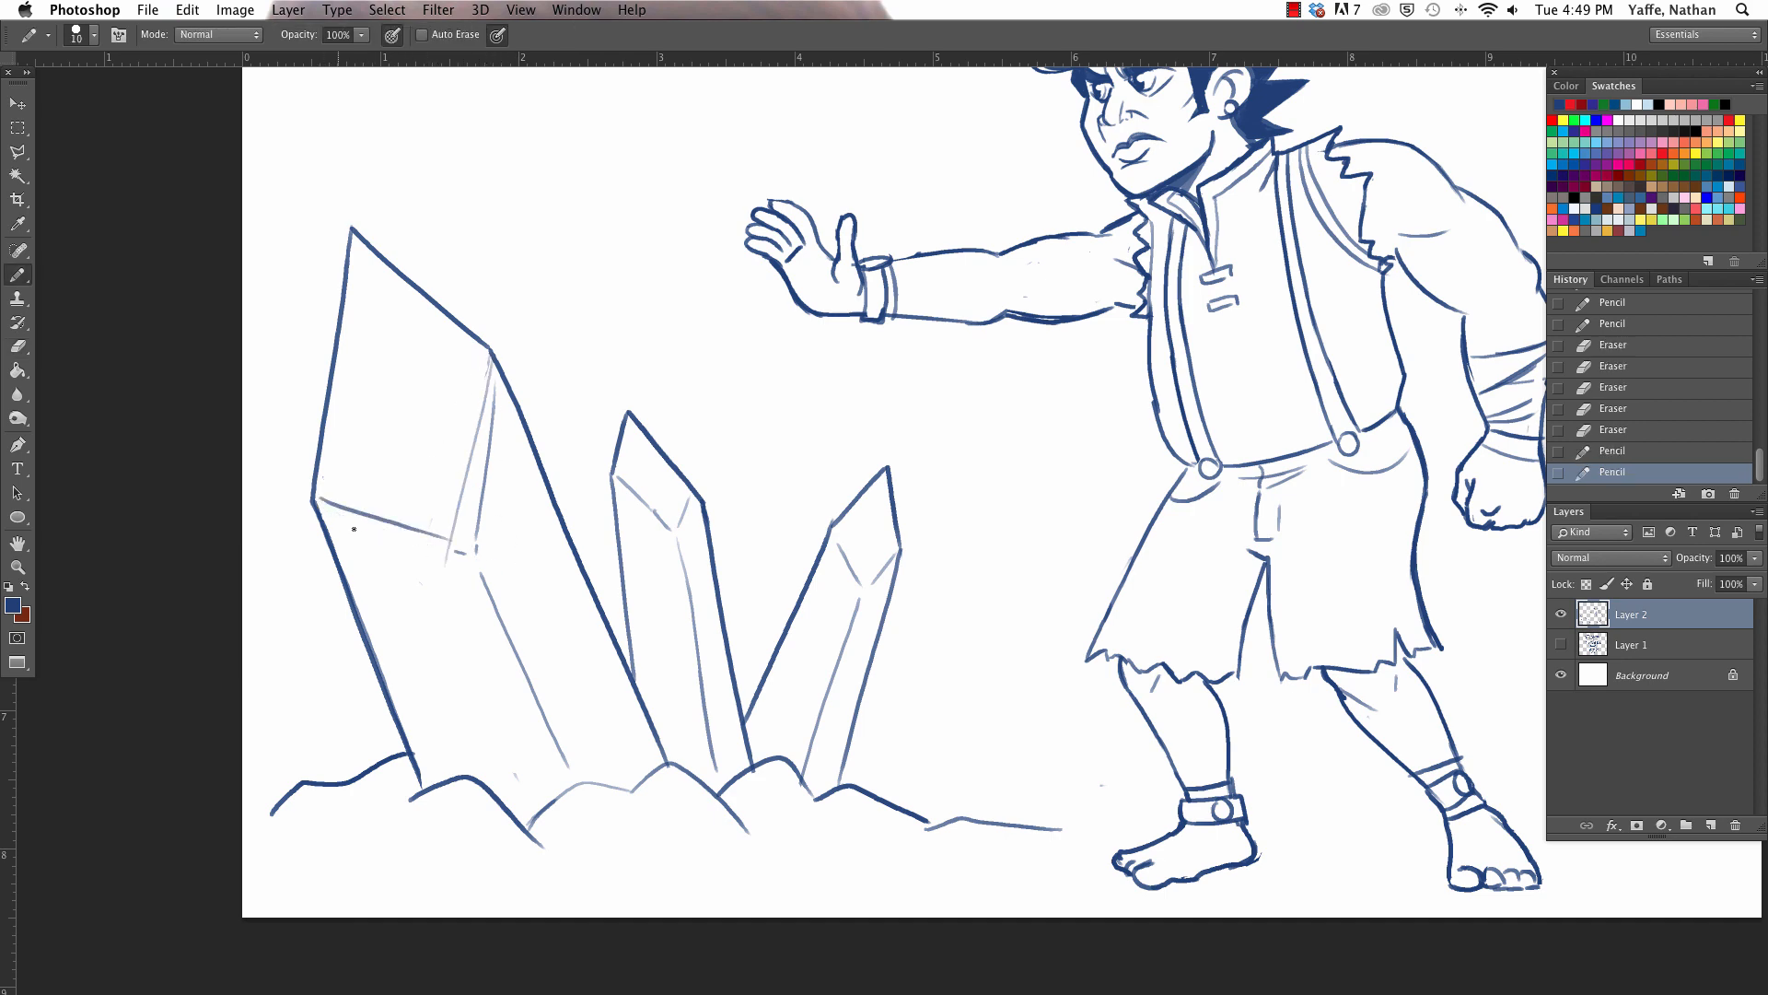
pyautogui.moveTo(323, 512)
pyautogui.mouseDown()
pyautogui.moveTo(412, 558)
pyautogui.moveTo(512, 733)
pyautogui.mouseUp()
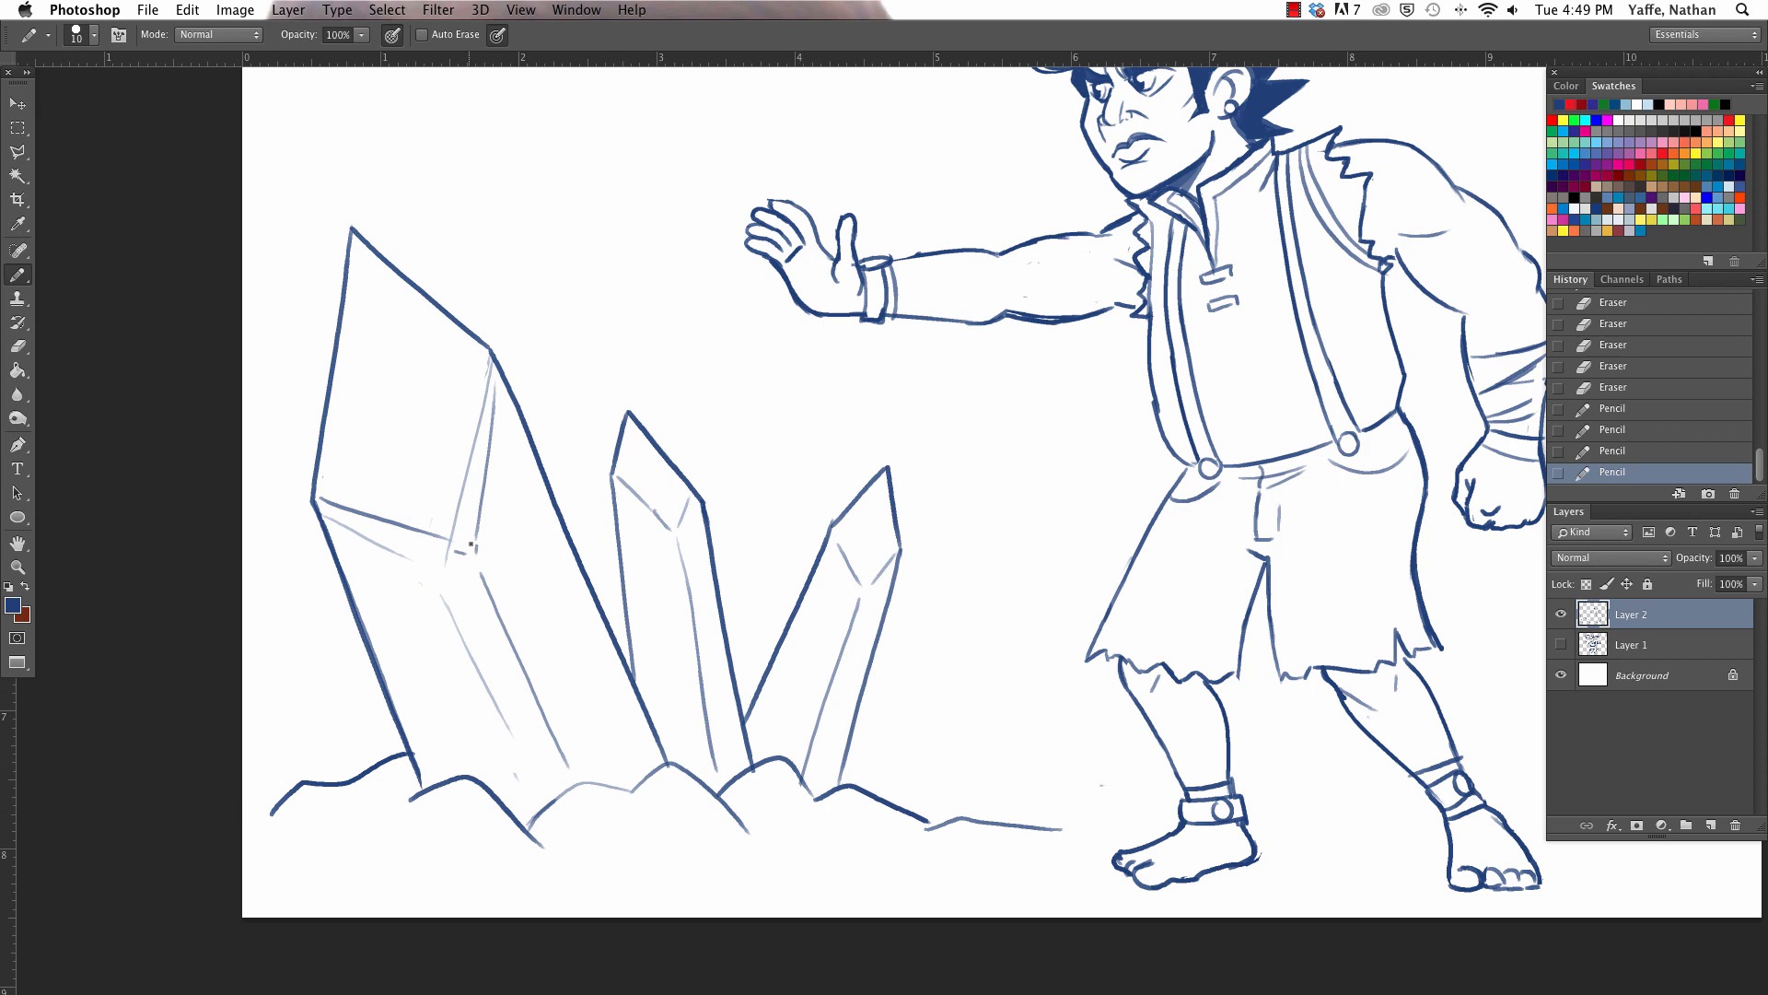
# - Erase the overlapping line ends where the tall crystal's facet edges meet at its inner corner
pyautogui.press('e')
pyautogui.moveTo(452, 561)
pyautogui.mouseDown()
pyautogui.moveTo(459, 505)
pyautogui.moveTo(450, 545)
pyautogui.mouseUp()
pyautogui.press('b')
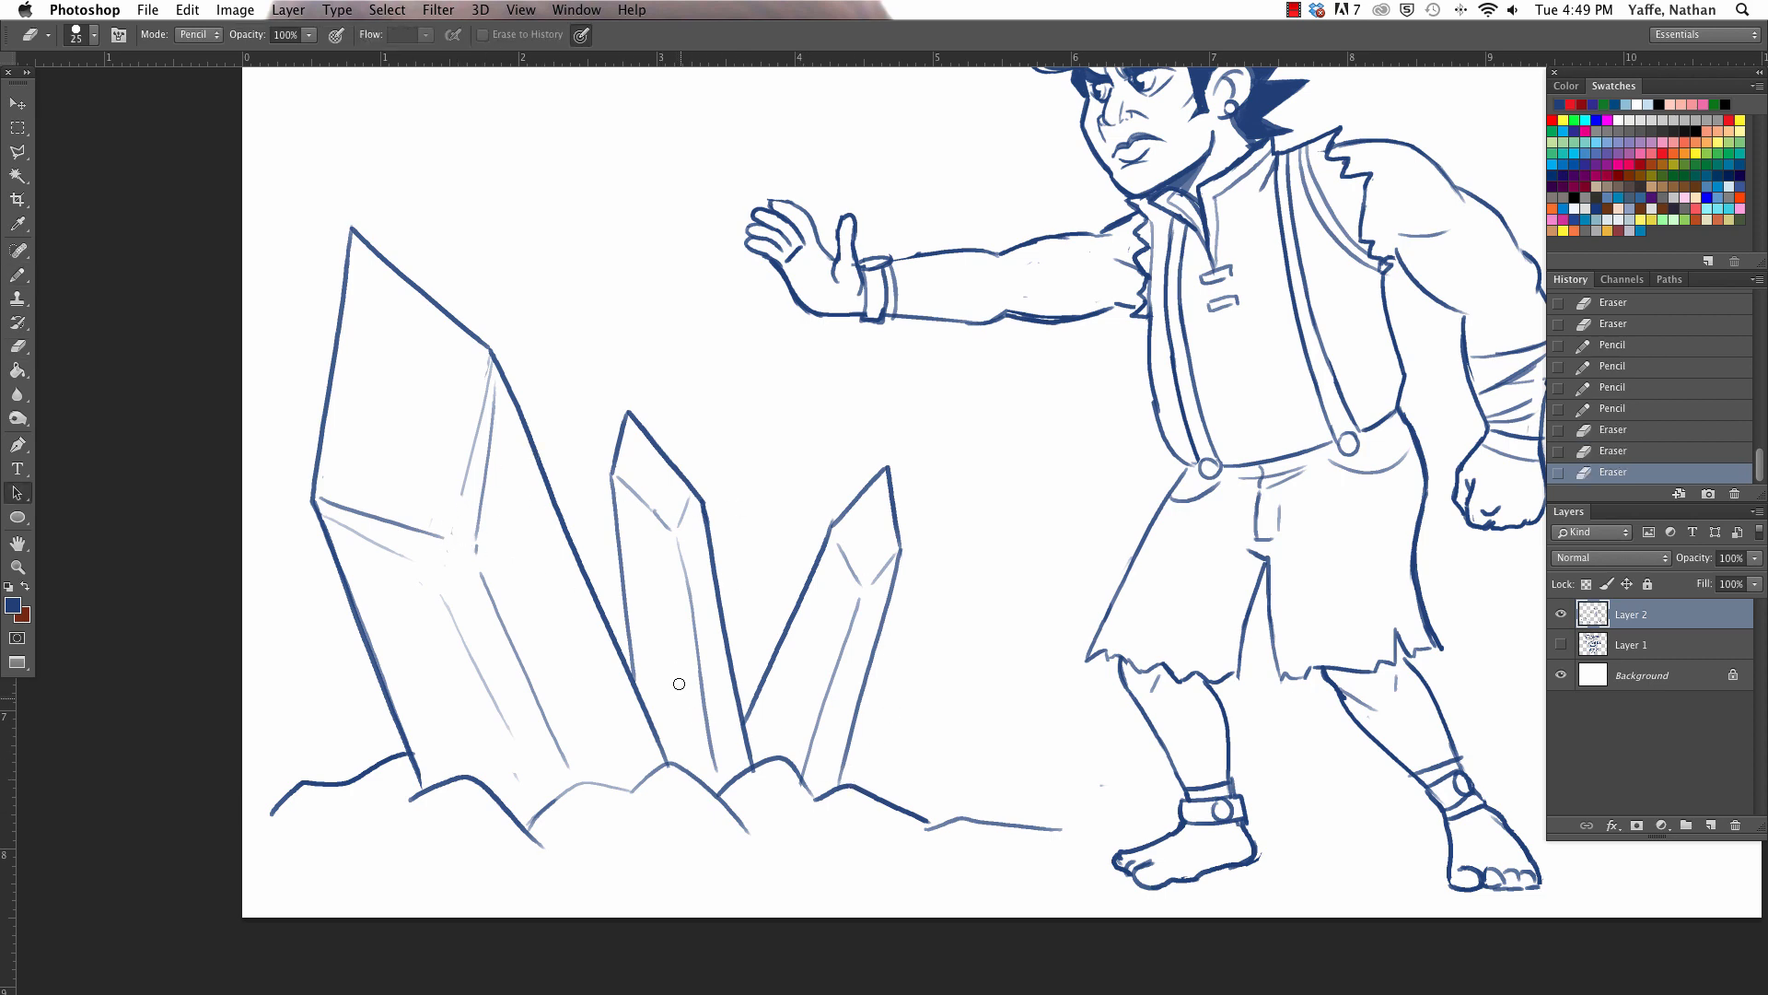
# - Draw five small four-pointed sparkles in the empty space around the three crystals
pyautogui.moveTo(555, 369); pyautogui.dragTo(575, 374)
pyautogui.press('super+z')
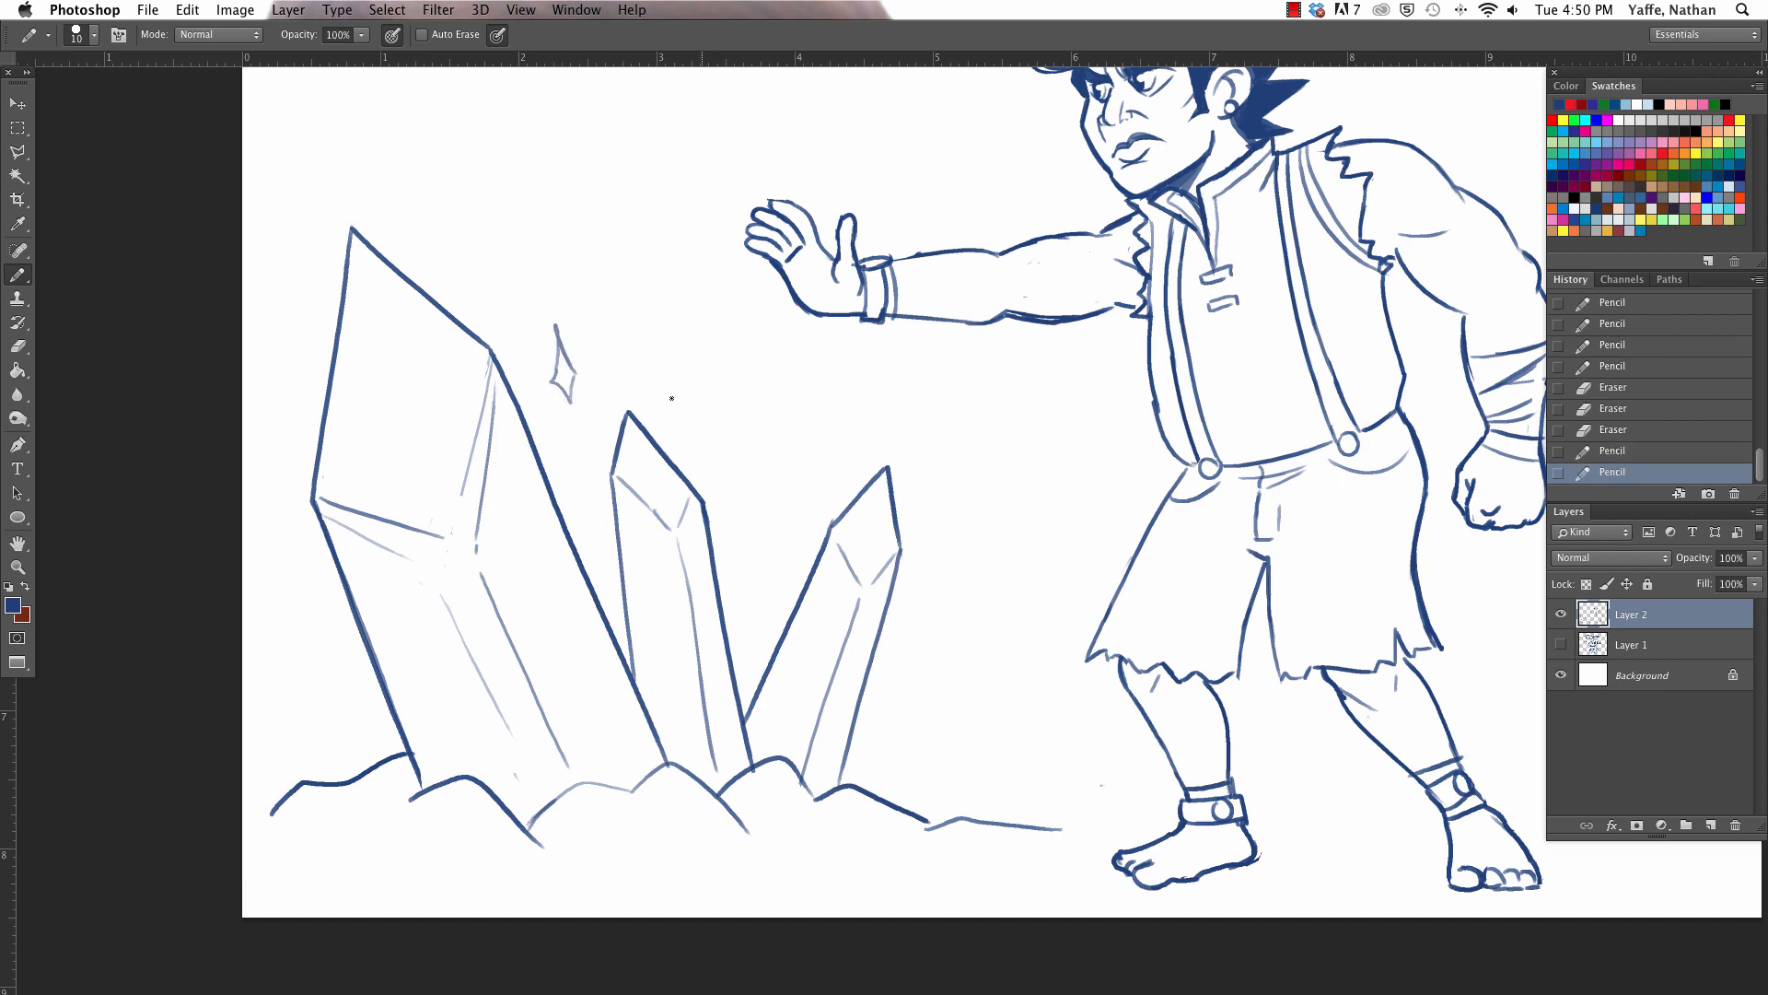
pyautogui.moveTo(766, 512); pyautogui.dragTo(784, 552)
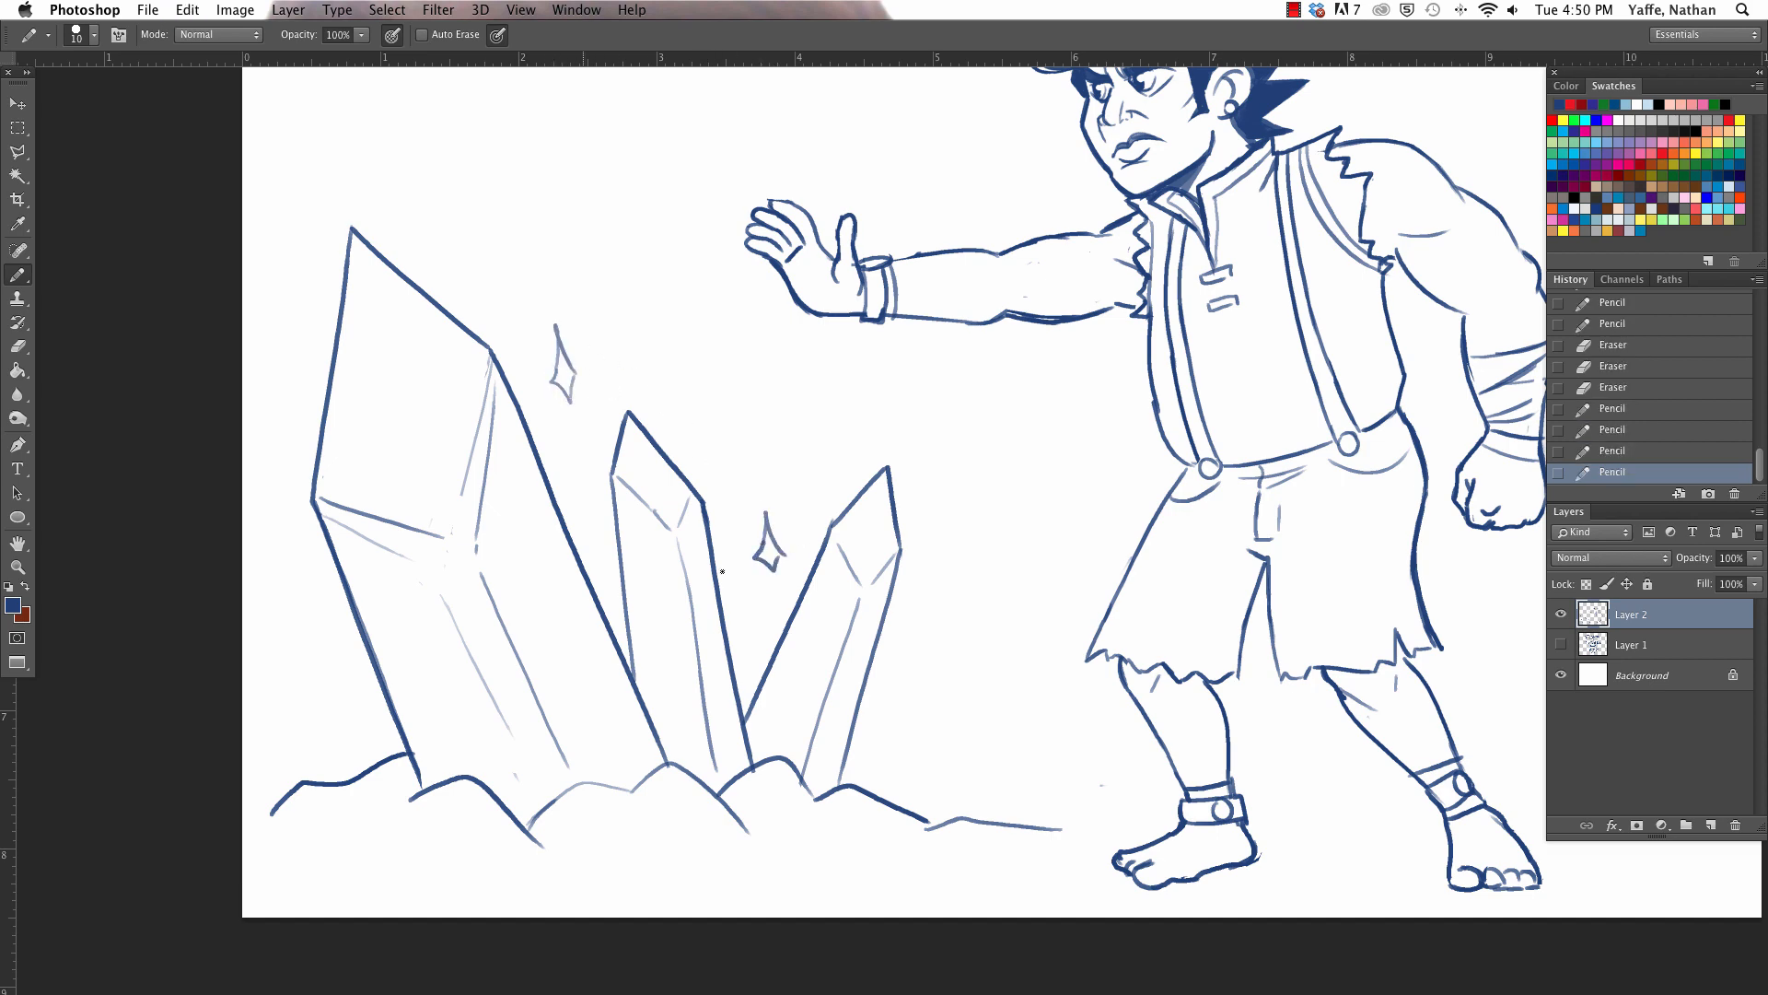
pyautogui.moveTo(309, 652); pyautogui.dragTo(327, 692)
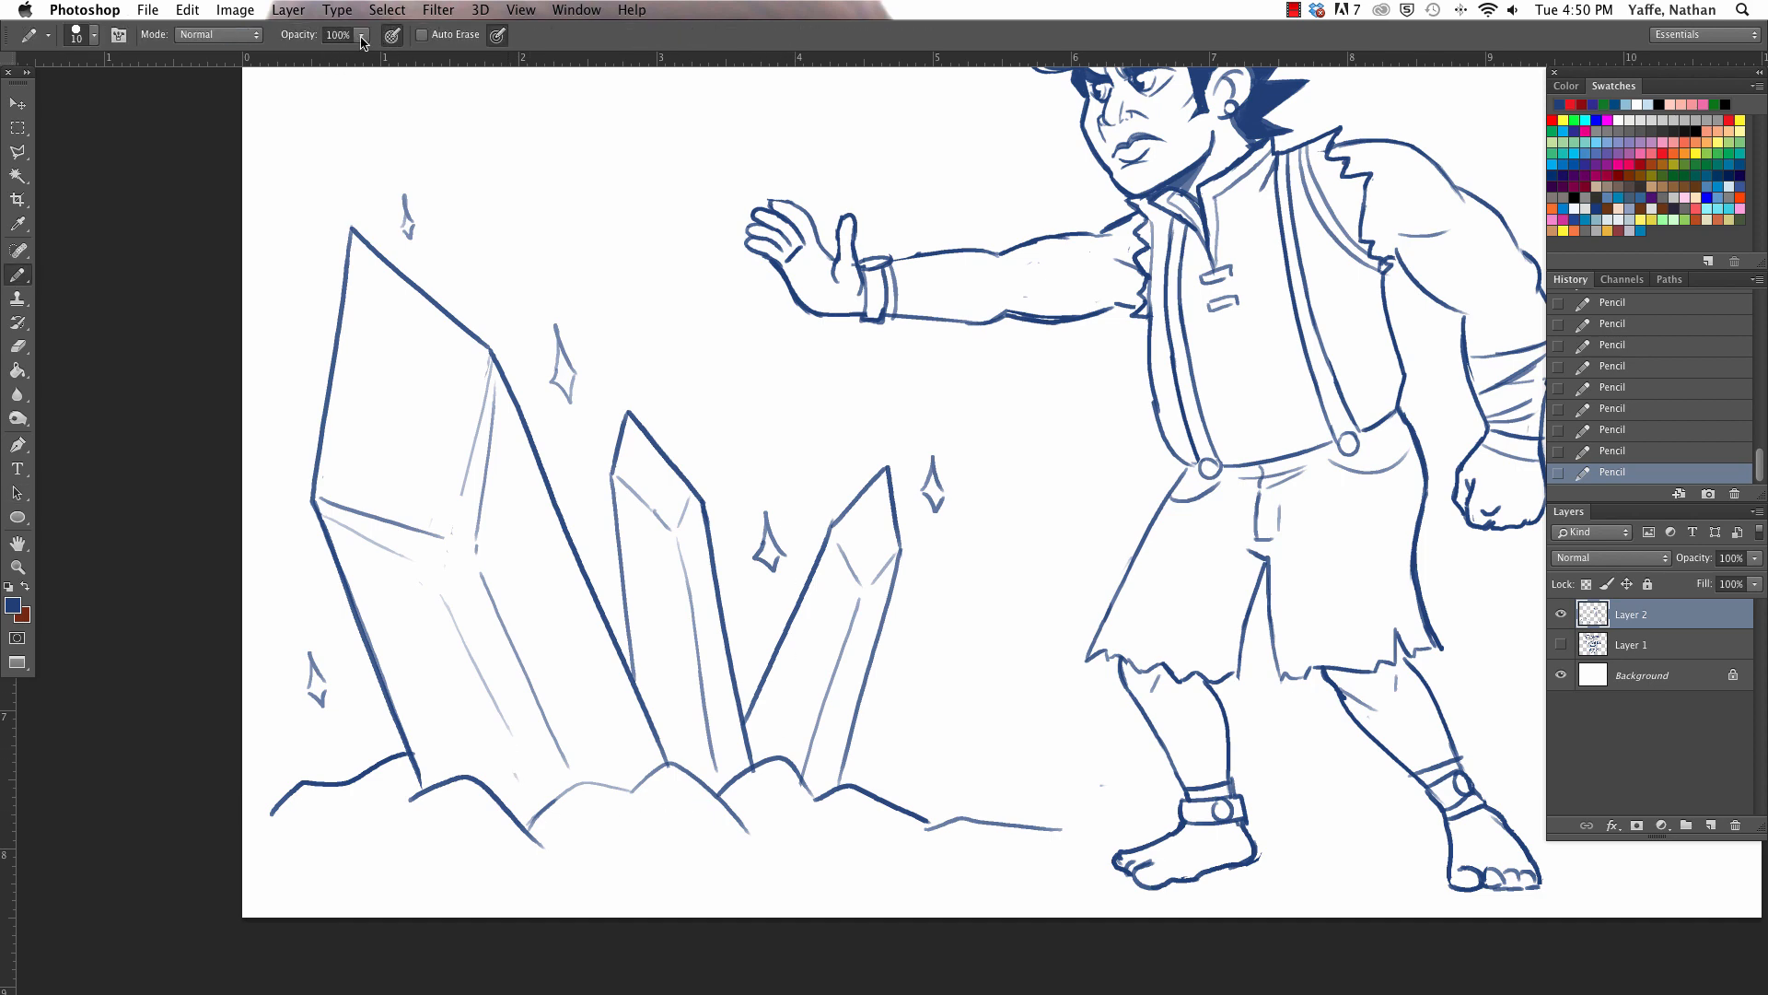
# - Lower the pencil opacity to 18% and shade the tall crystal's lower outer edge and the middle crystal's left facets
pyautogui.moveTo(361, 41); pyautogui.dragTo(293, 83)
pyautogui.moveTo(329, 511); pyautogui.dragTo(444, 770)
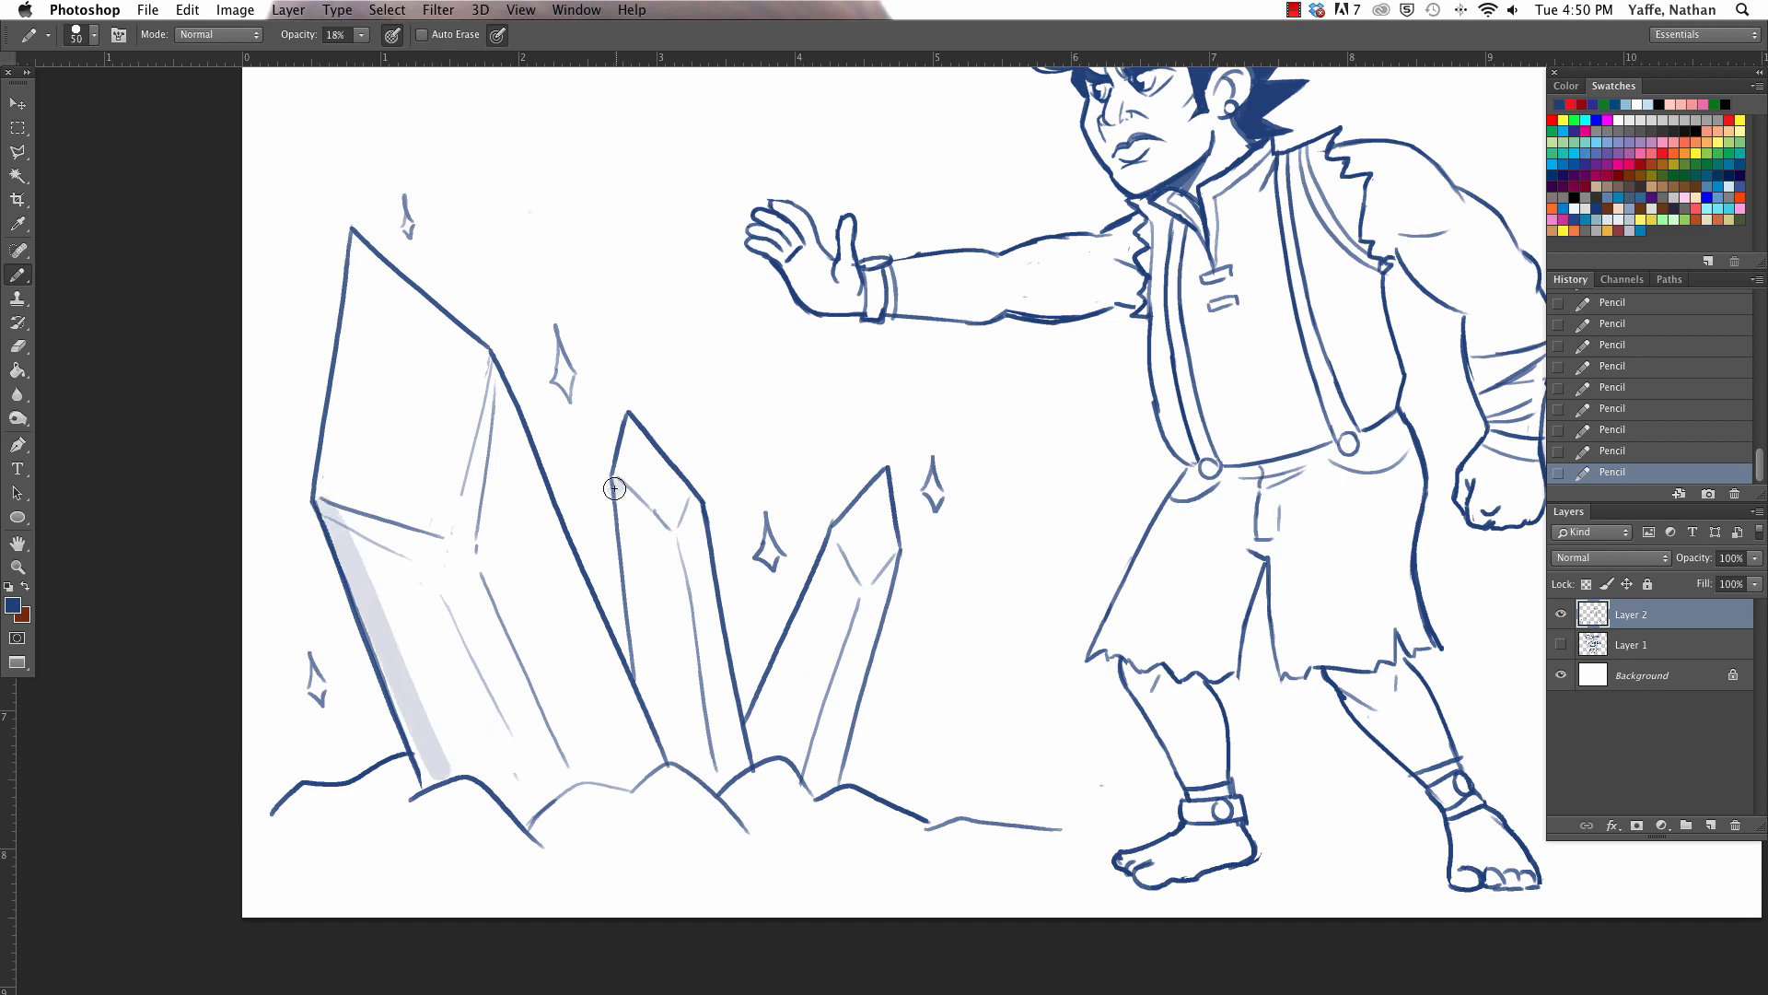
pyautogui.moveTo(614, 489); pyautogui.dragTo(675, 758)
pyautogui.press('super+z')
pyautogui.moveTo(625, 431); pyautogui.dragTo(669, 730)
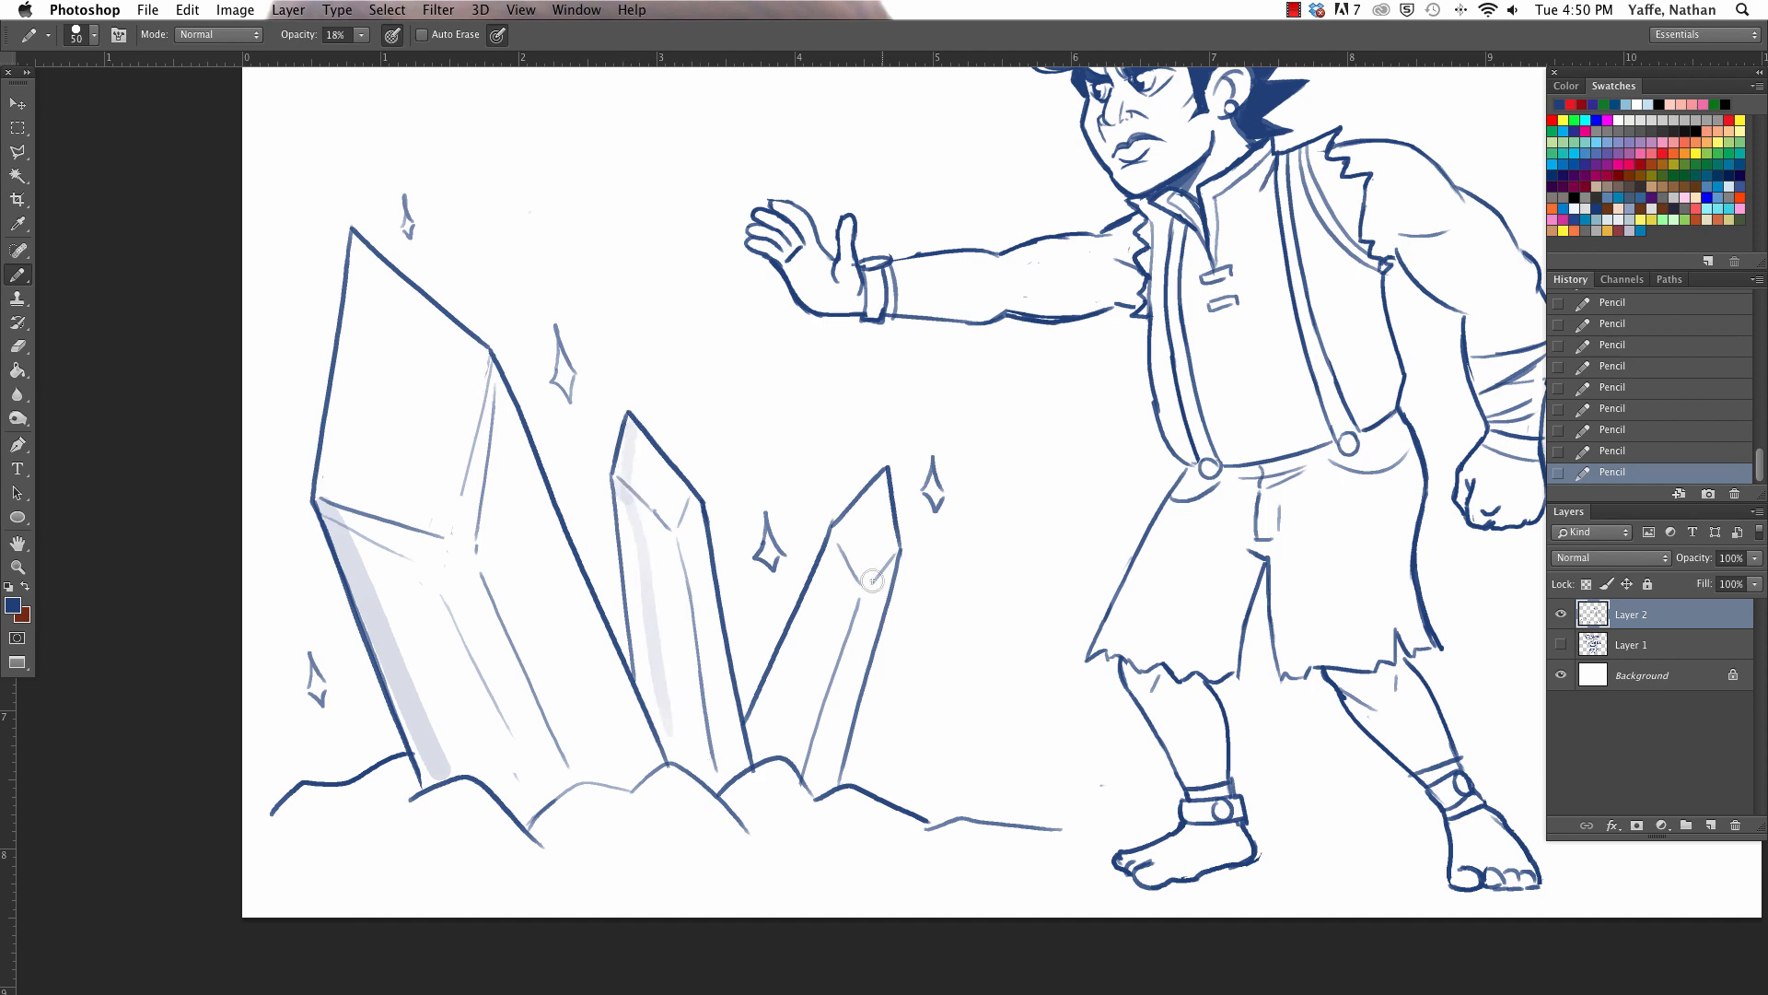
pyautogui.moveTo(615, 487); pyautogui.dragTo(659, 729)
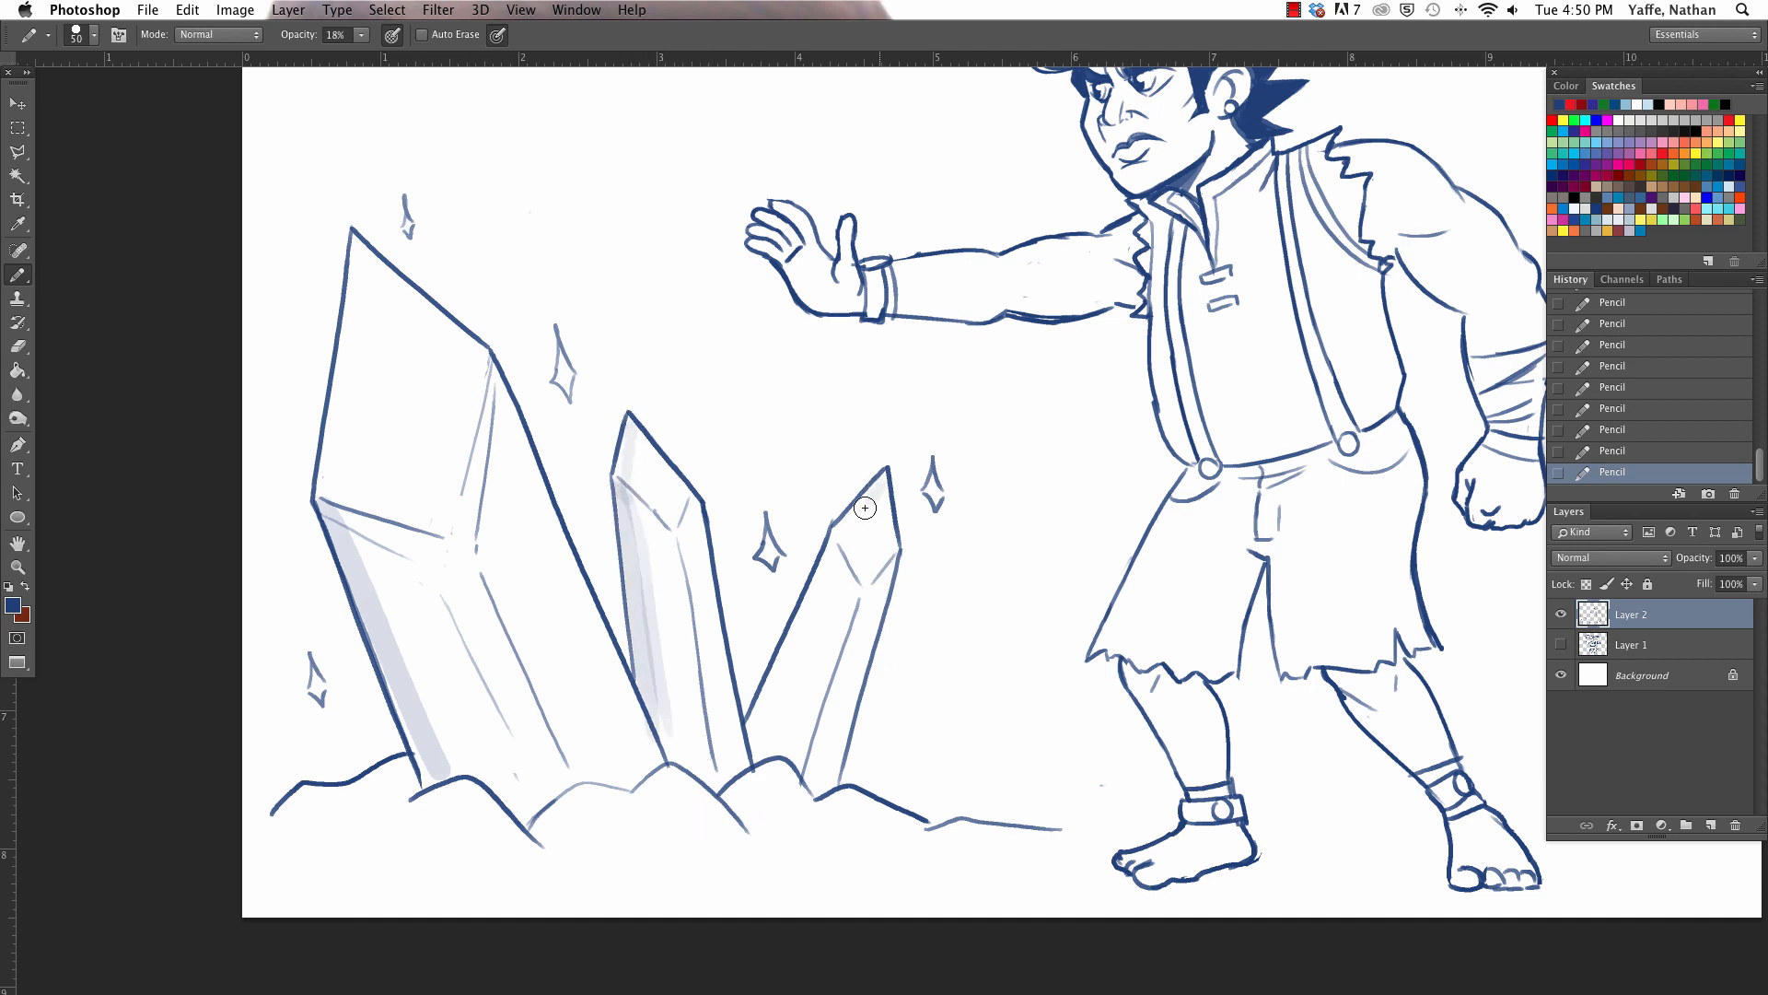
# - Shade the left facets of the smallest crystal and the upper left edge of the tall crystal
pyautogui.moveTo(857, 516); pyautogui.dragTo(761, 728)
pyautogui.moveTo(833, 533); pyautogui.dragTo(854, 578)
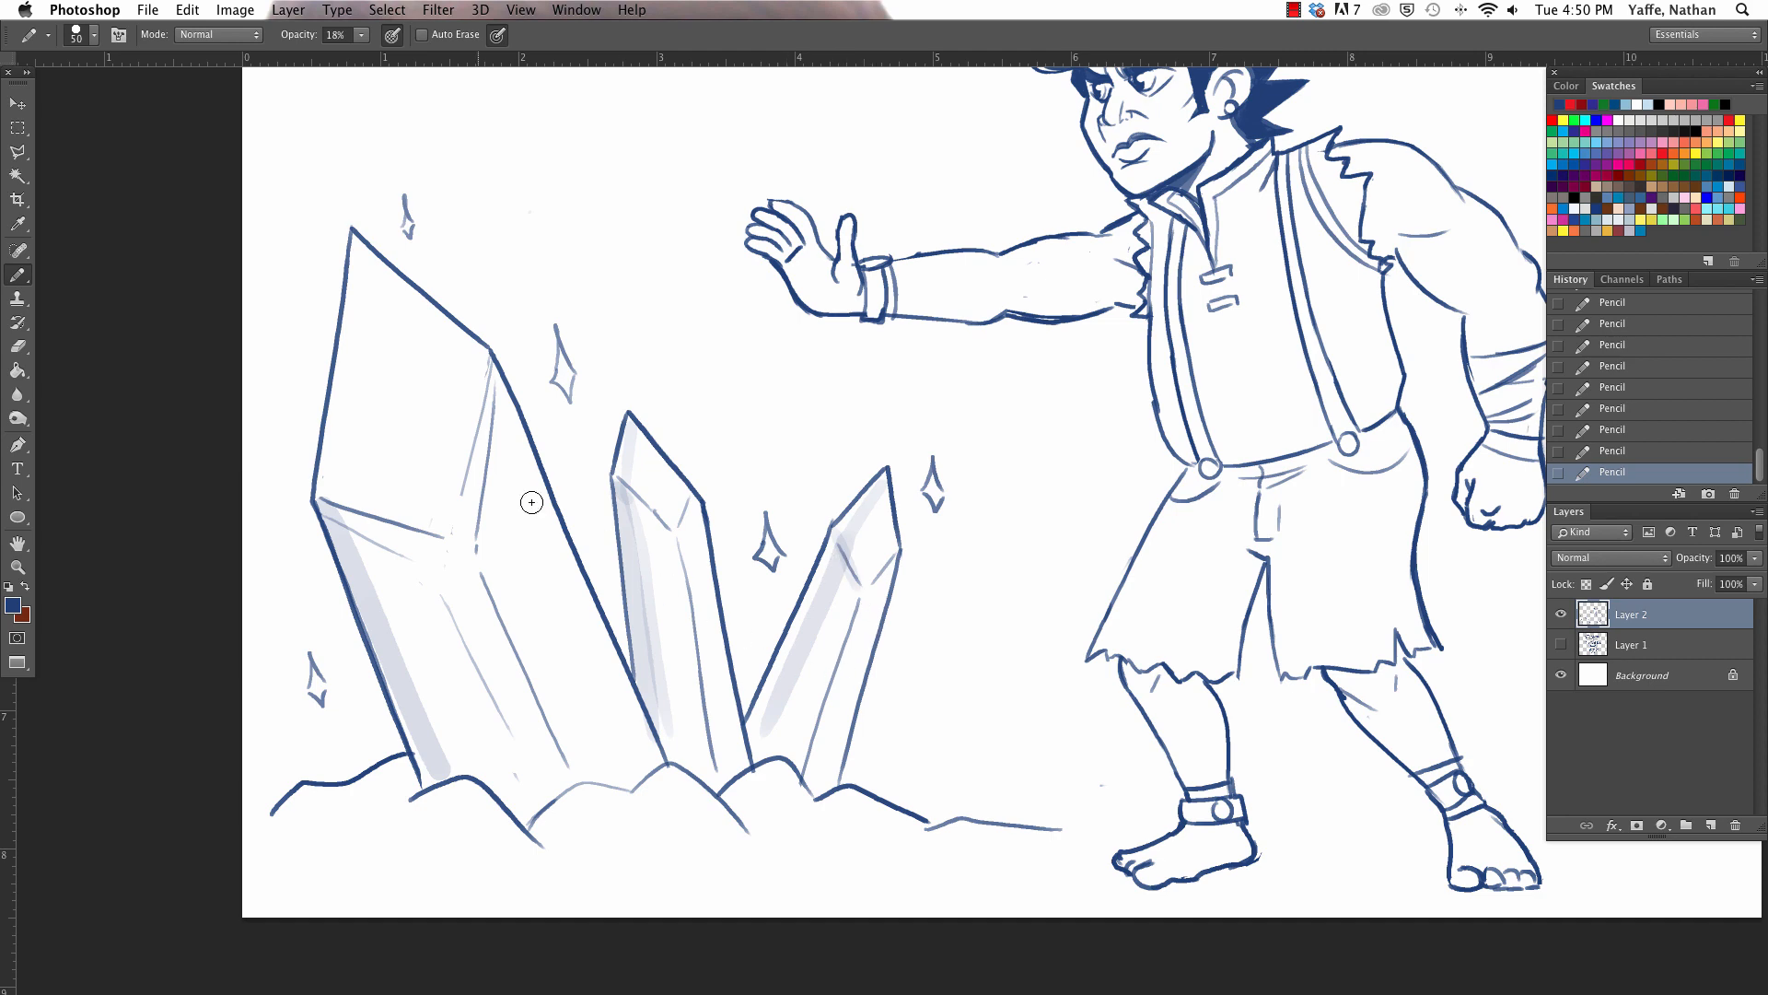
pyautogui.moveTo(359, 251)
pyautogui.mouseDown()
pyautogui.moveTo(339, 495)
pyautogui.moveTo(527, 770)
pyautogui.mouseUp()
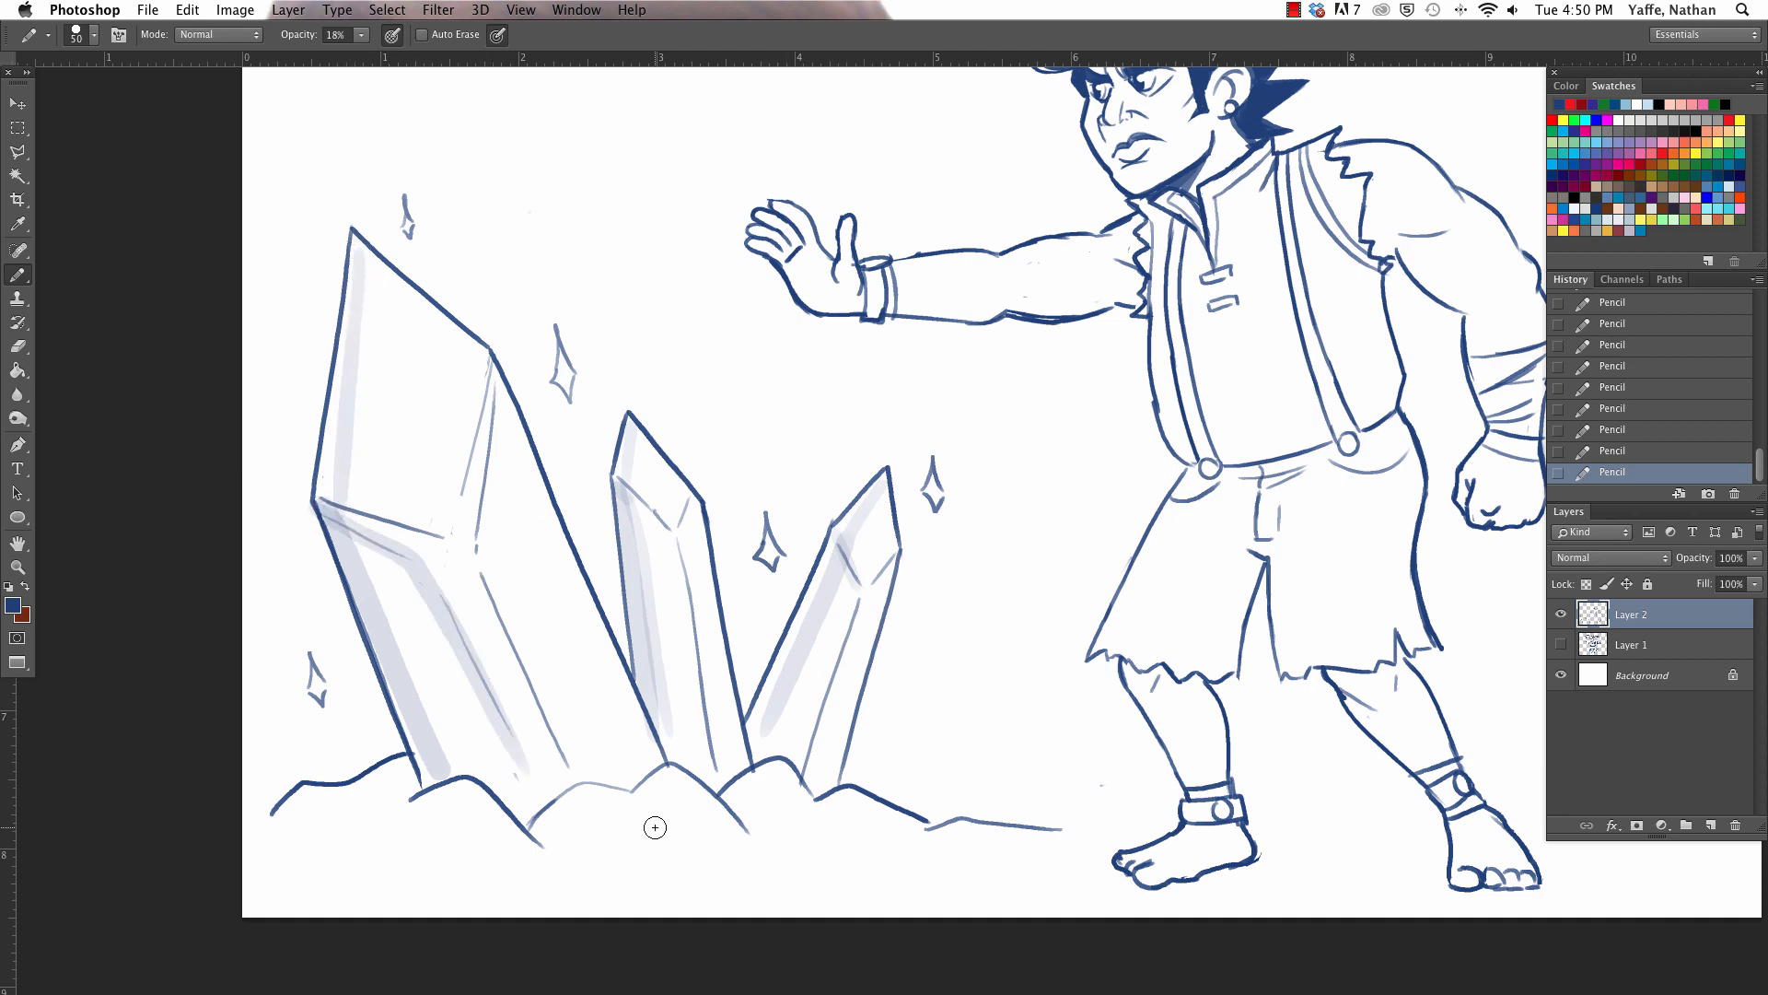
pyautogui.press('super+z')
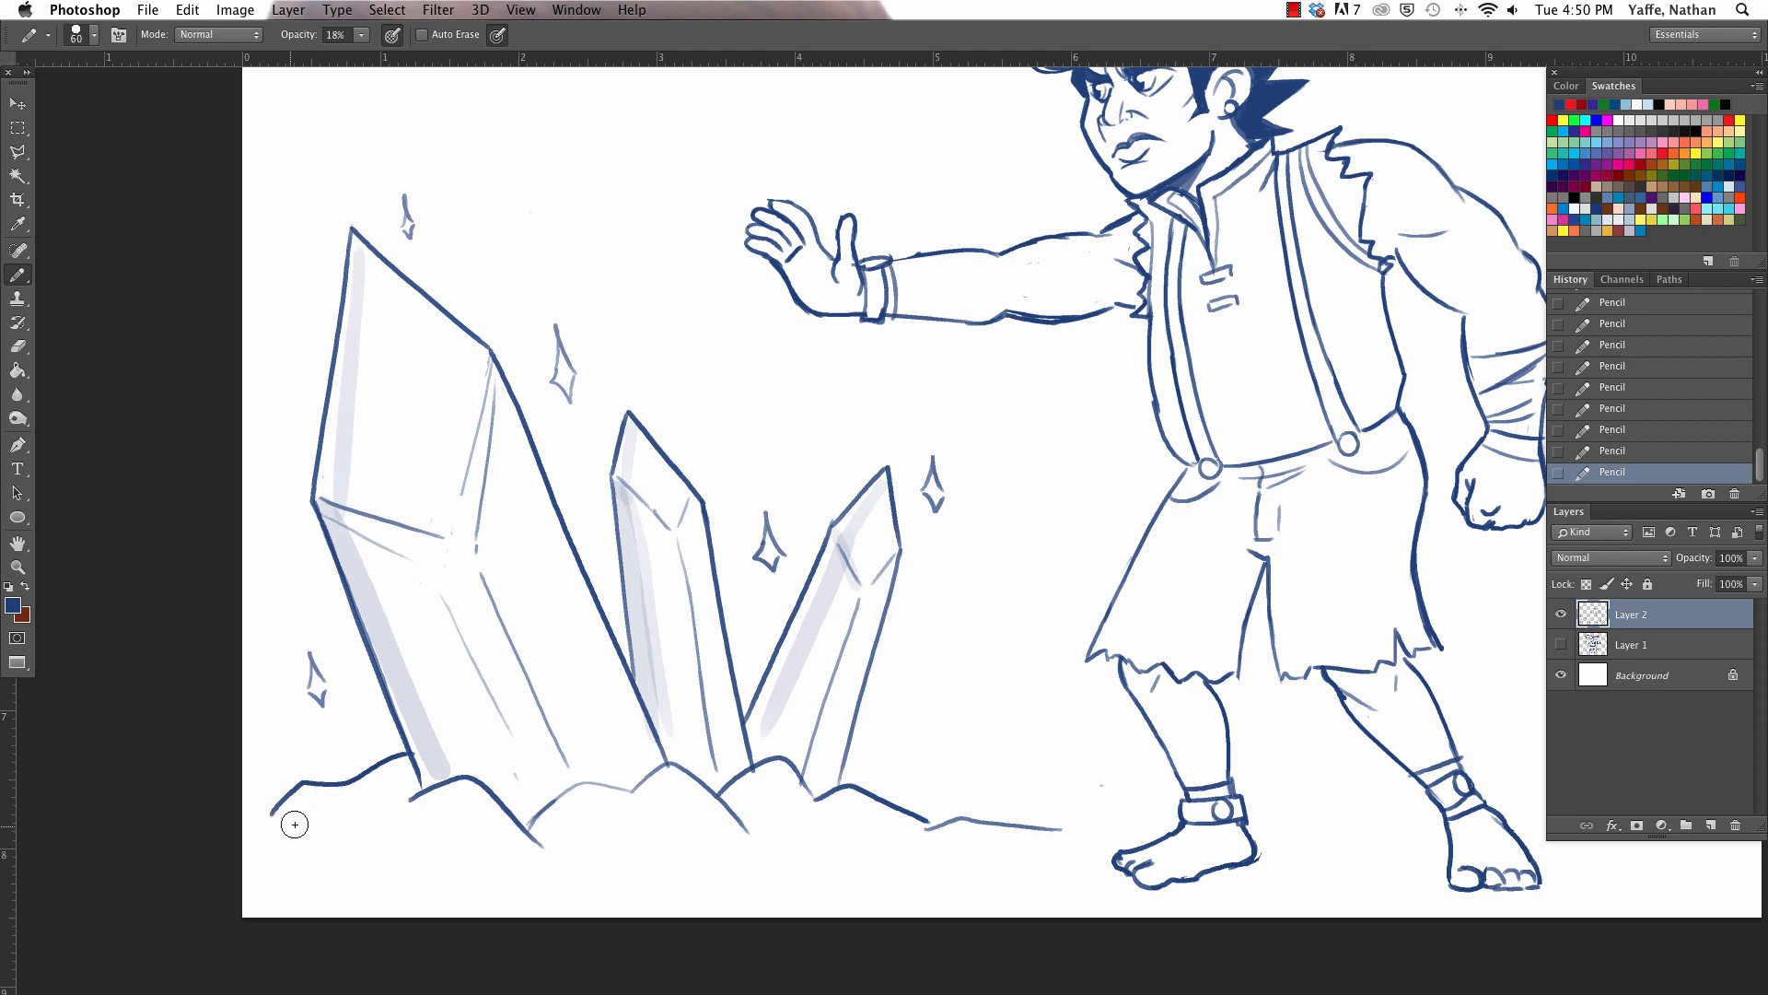
# - Shade the rocks beneath the crystals with broad strokes using a larger 70-pixel brush
pyautogui.press(']')
pyautogui.moveTo(295, 824)
pyautogui.mouseDown()
pyautogui.moveTo(288, 810)
pyautogui.moveTo(318, 815)
pyautogui.moveTo(369, 778)
pyautogui.moveTo(406, 848)
pyautogui.moveTo(425, 803)
pyautogui.mouseUp()
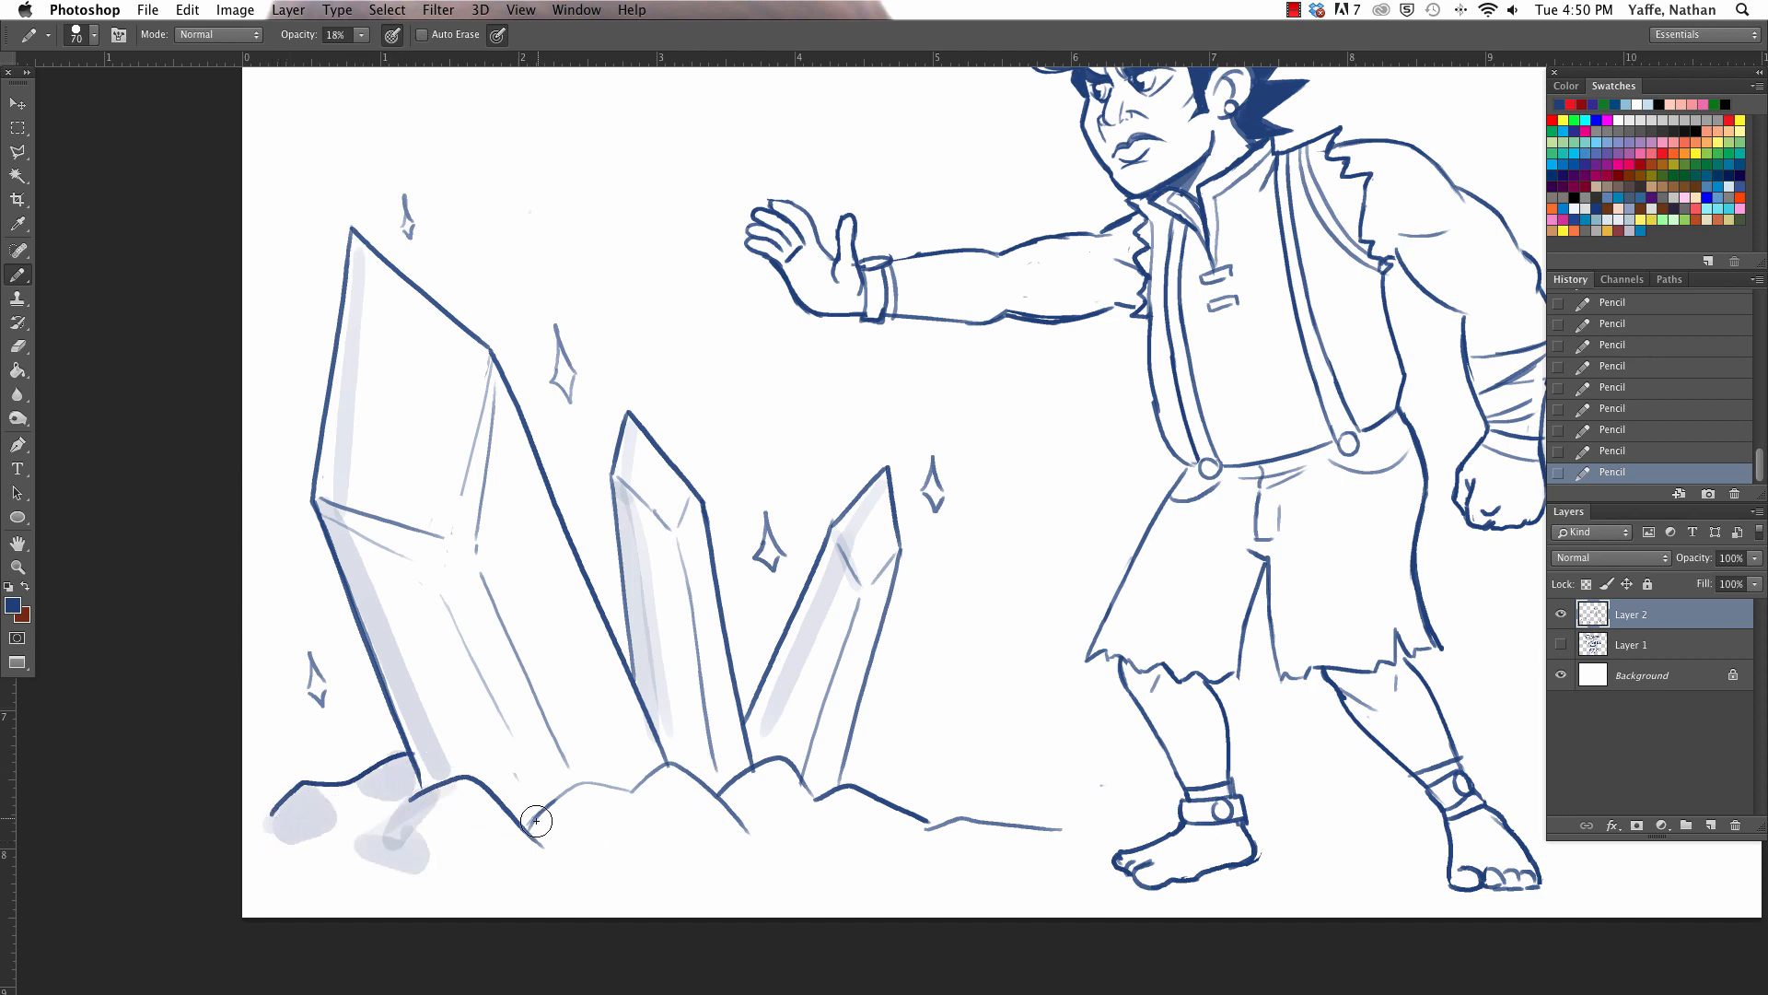
pyautogui.moveTo(539, 819)
pyautogui.mouseDown()
pyautogui.moveTo(572, 801)
pyautogui.moveTo(576, 848)
pyautogui.mouseUp()
pyautogui.moveTo(658, 769); pyautogui.dragTo(679, 837)
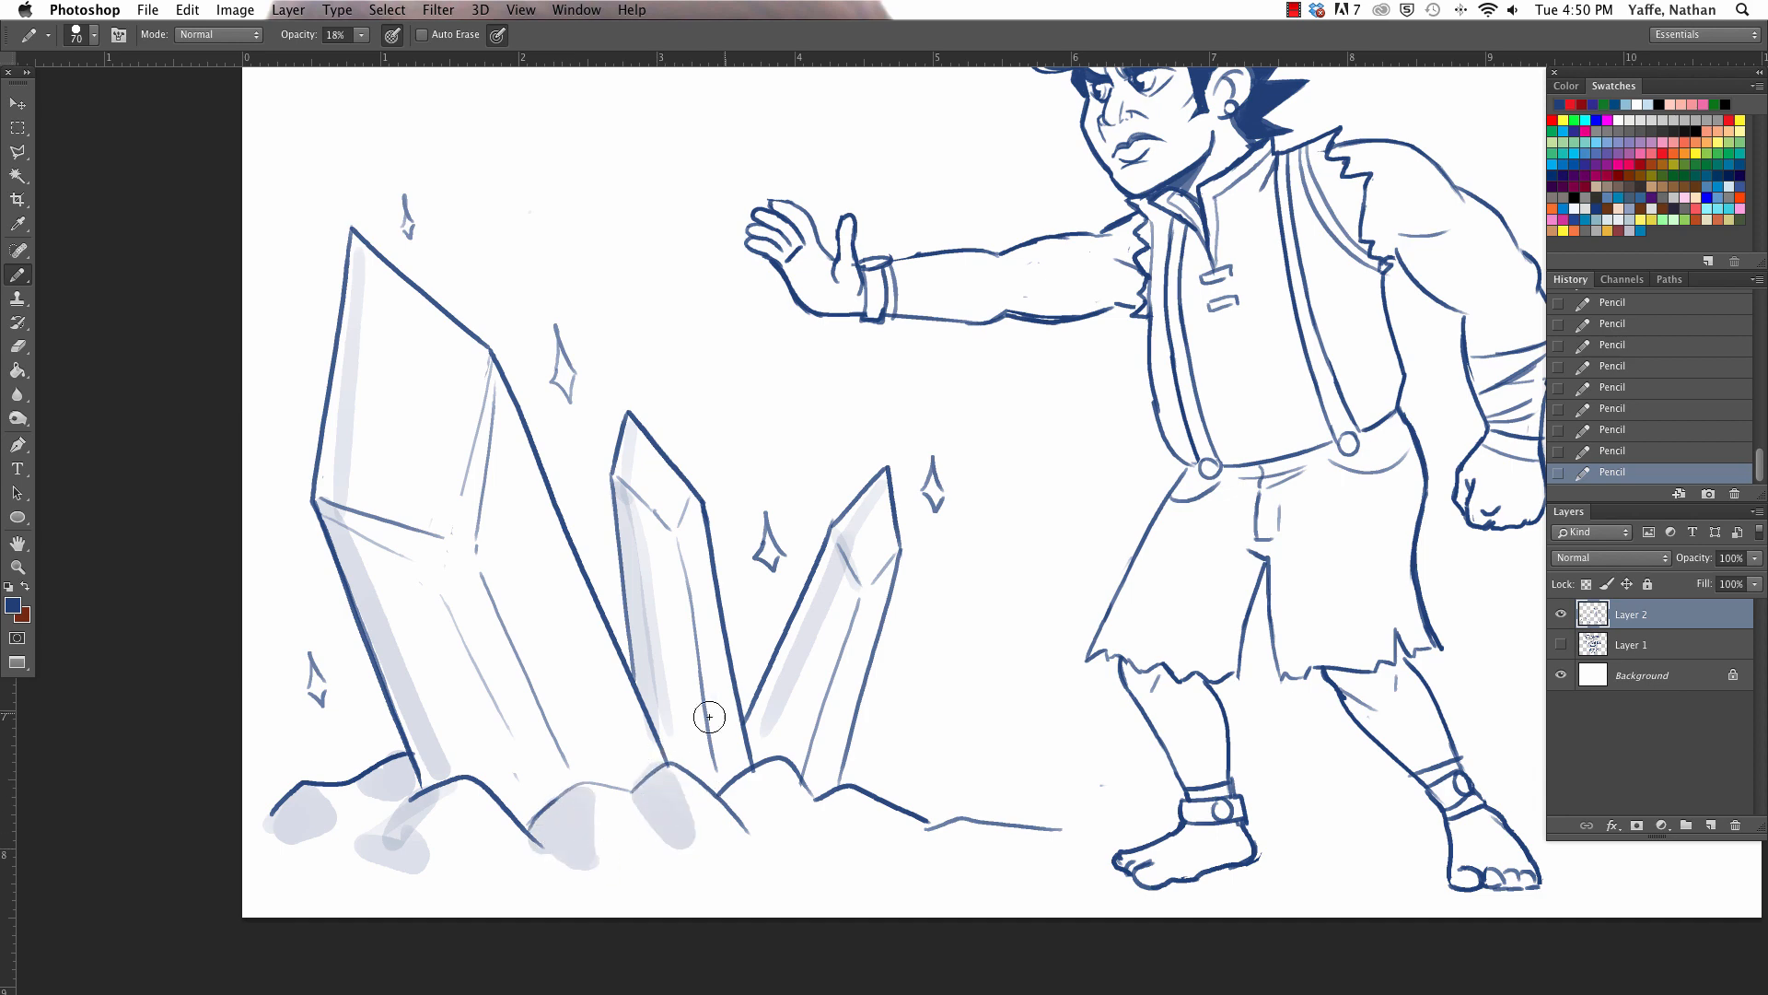
pyautogui.press('e')
pyautogui.press('b')
pyautogui.moveTo(739, 775); pyautogui.dragTo(758, 810)
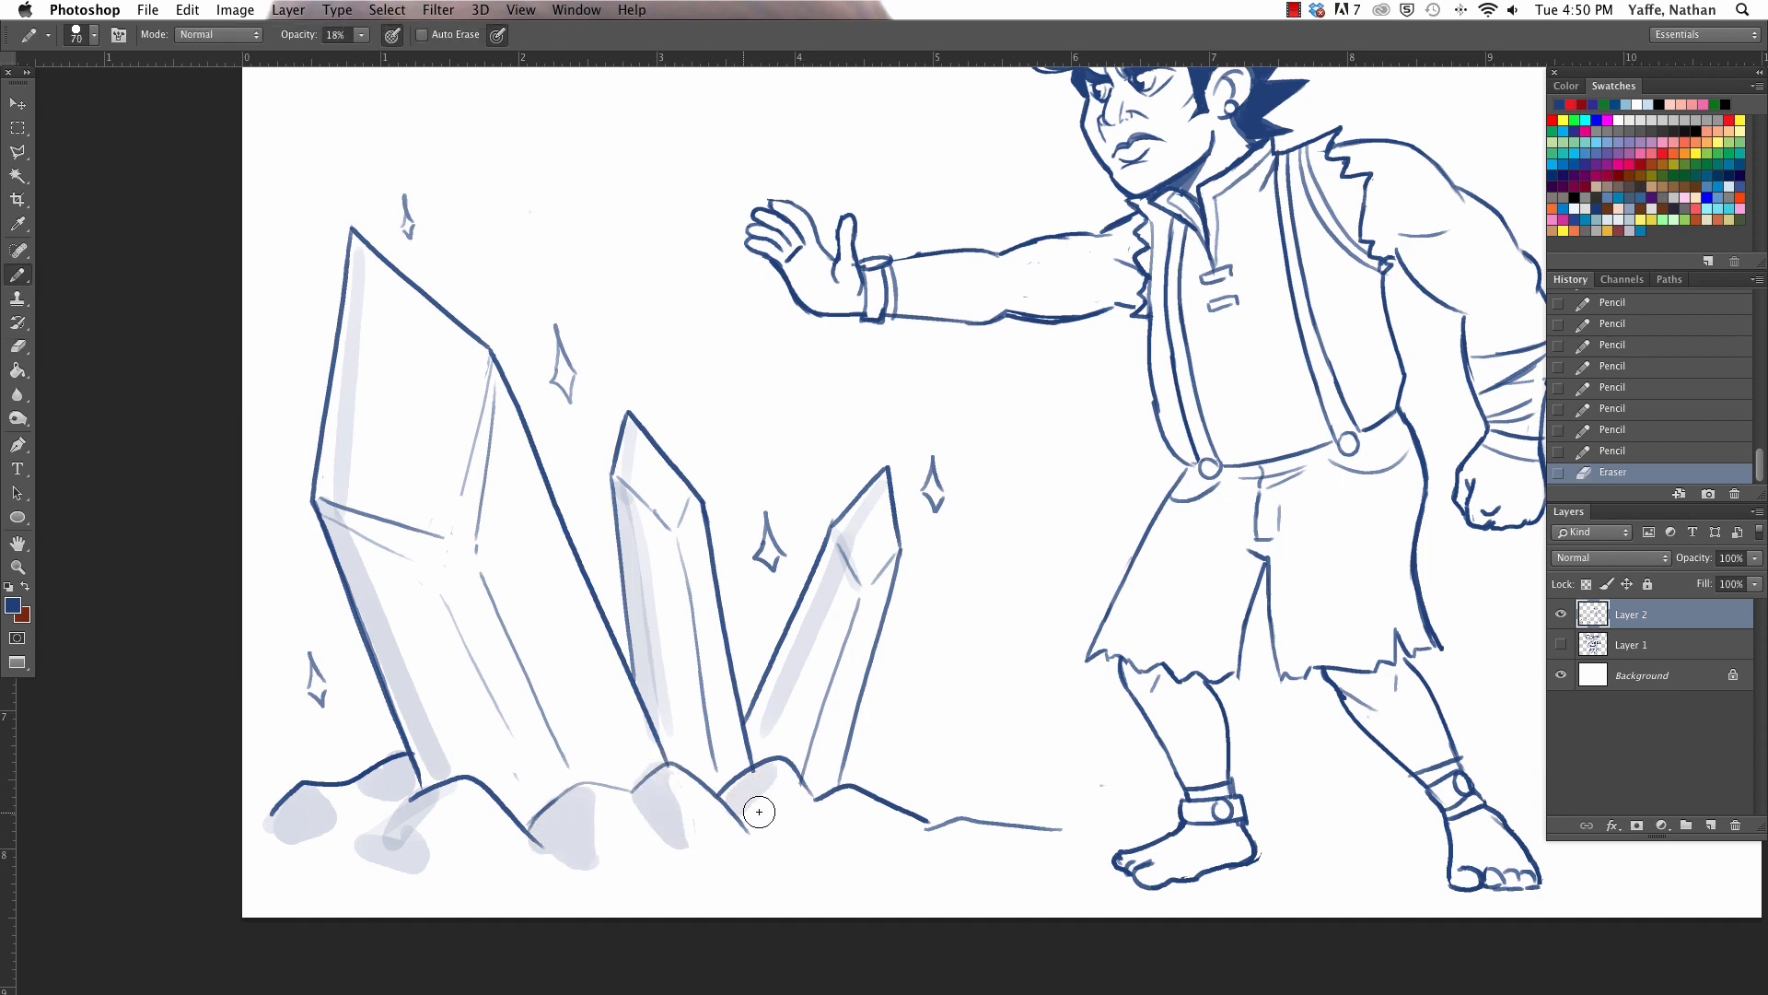
pyautogui.moveTo(422, 817); pyautogui.dragTo(470, 861)
pyautogui.moveTo(836, 801); pyautogui.dragTo(813, 849)
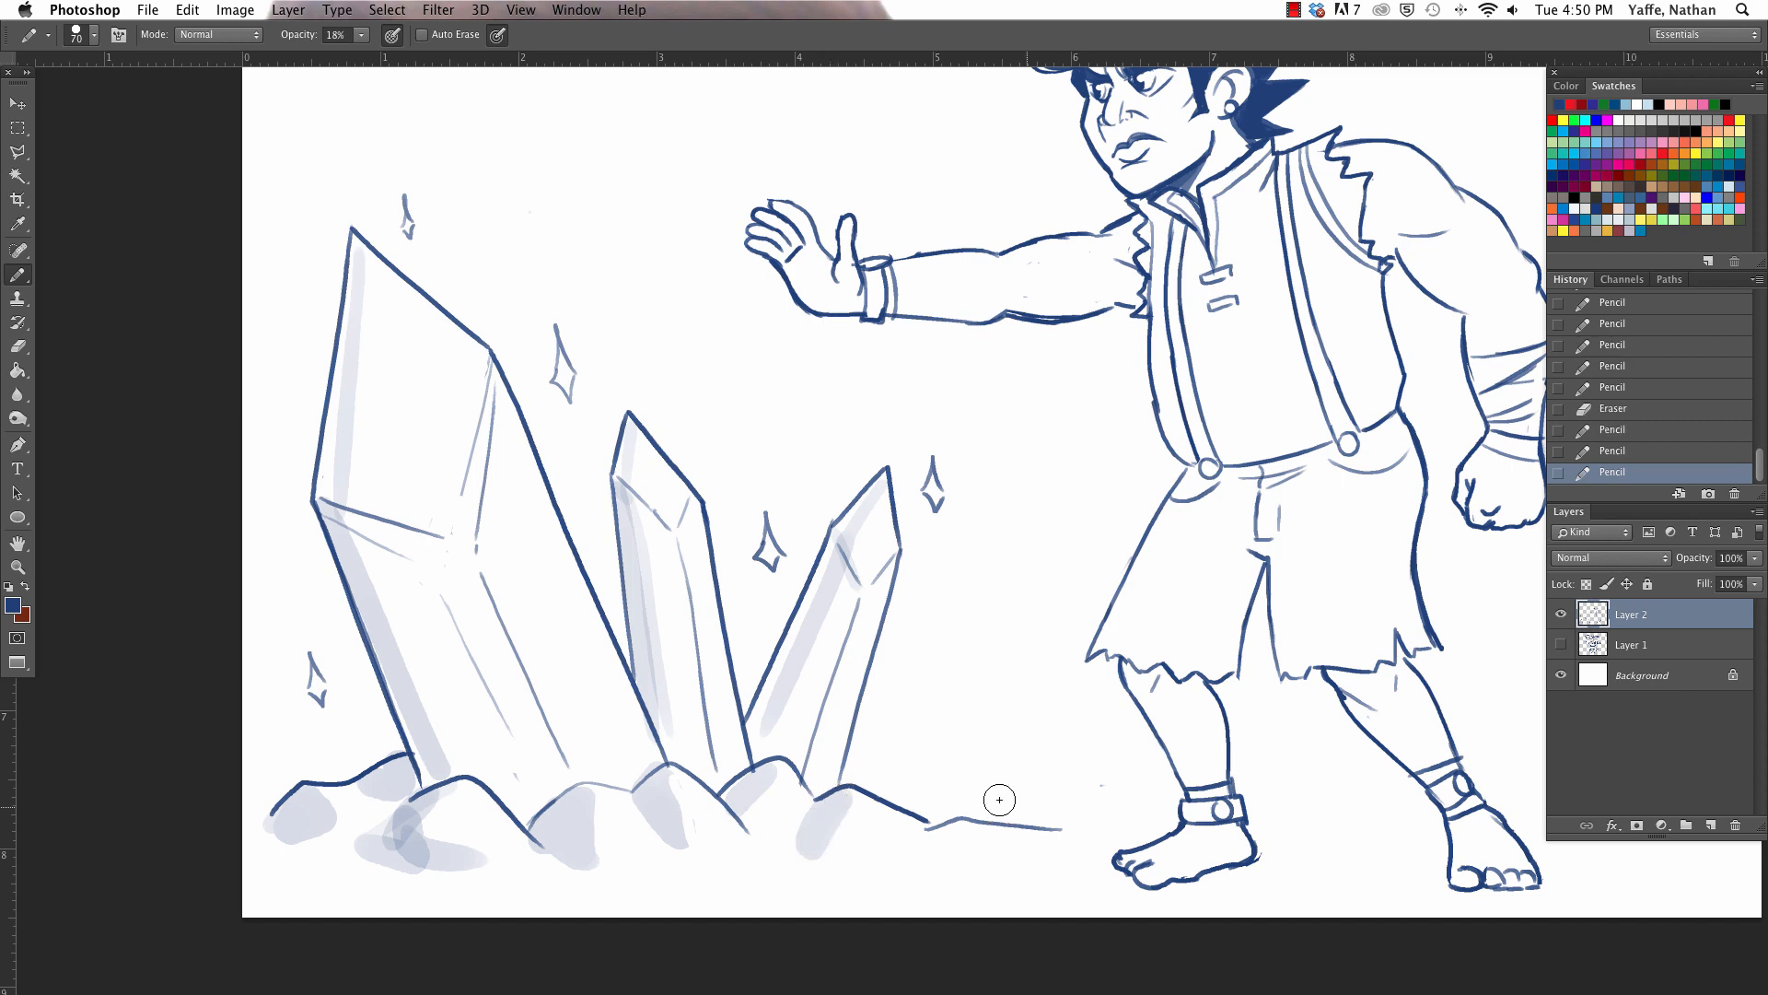
pyautogui.moveTo(948, 825); pyautogui.dragTo(932, 845)
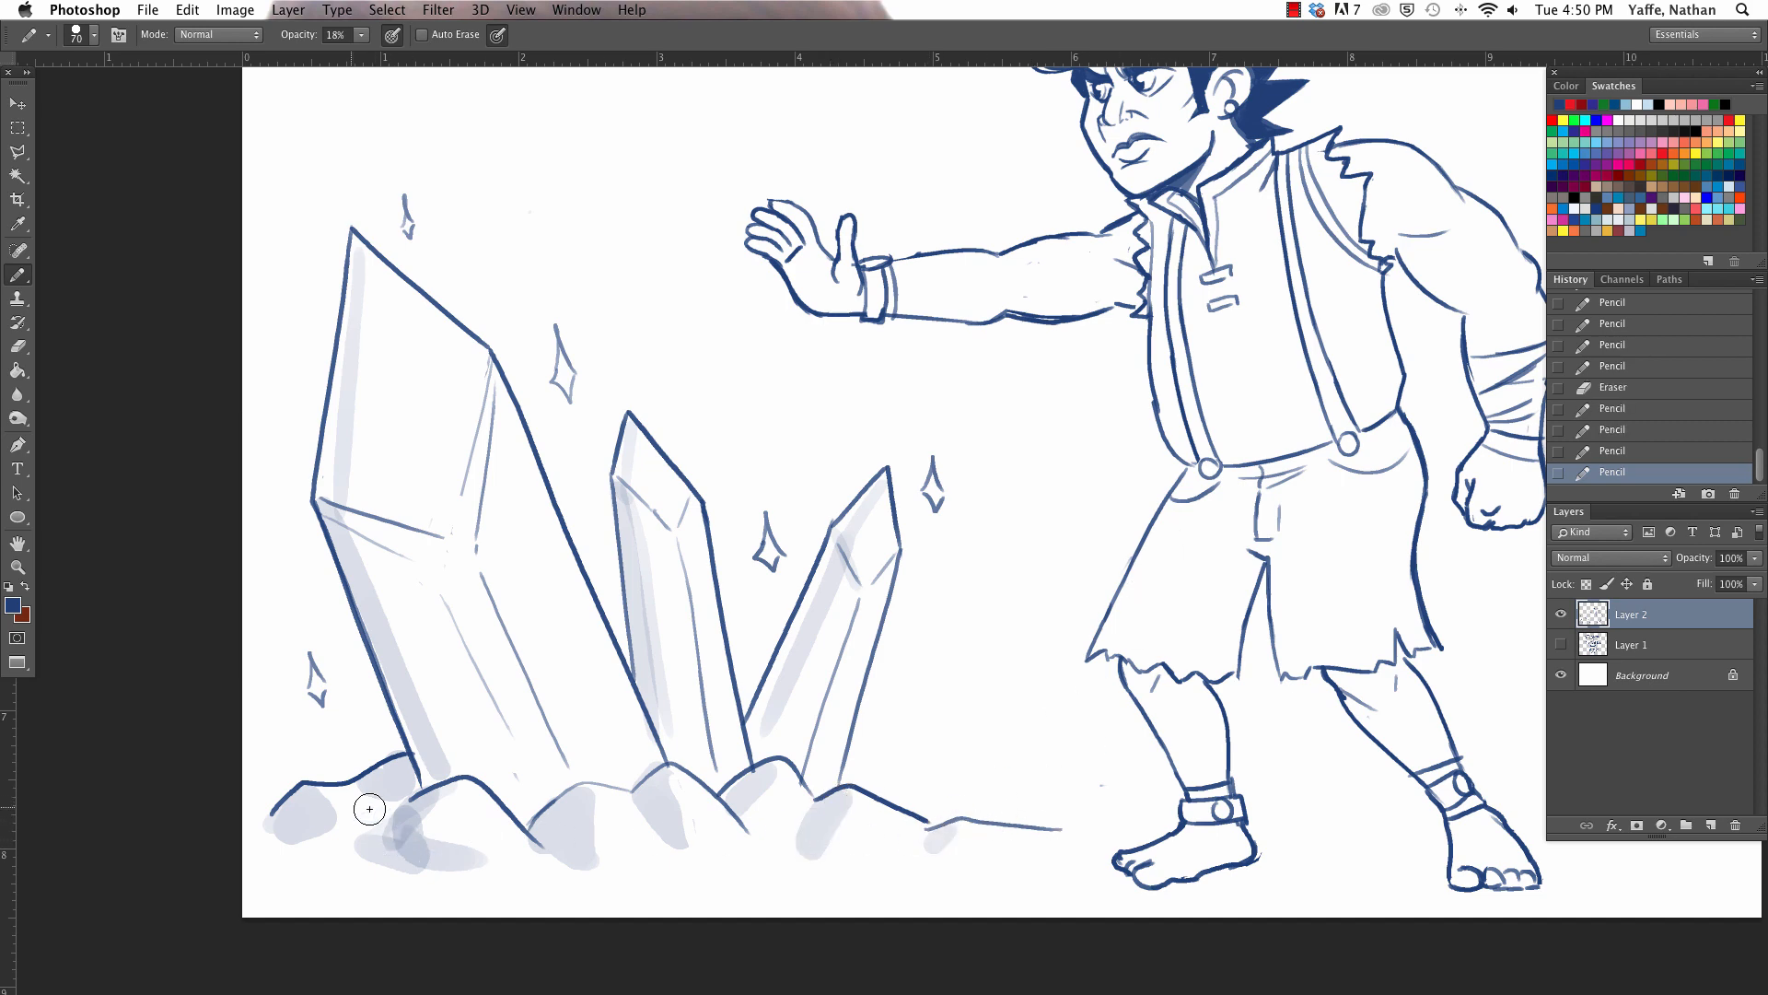
# - Deepen the ground shadow under the leftmost rocks and layer extra tone on the middle rocks
pyautogui.moveTo(368, 809)
pyautogui.mouseDown()
pyautogui.moveTo(307, 837)
pyautogui.moveTo(296, 825)
pyautogui.moveTo(405, 861)
pyautogui.mouseUp()
pyautogui.moveTo(406, 791)
pyautogui.mouseDown()
pyautogui.moveTo(385, 845)
pyautogui.moveTo(405, 783)
pyautogui.mouseUp()
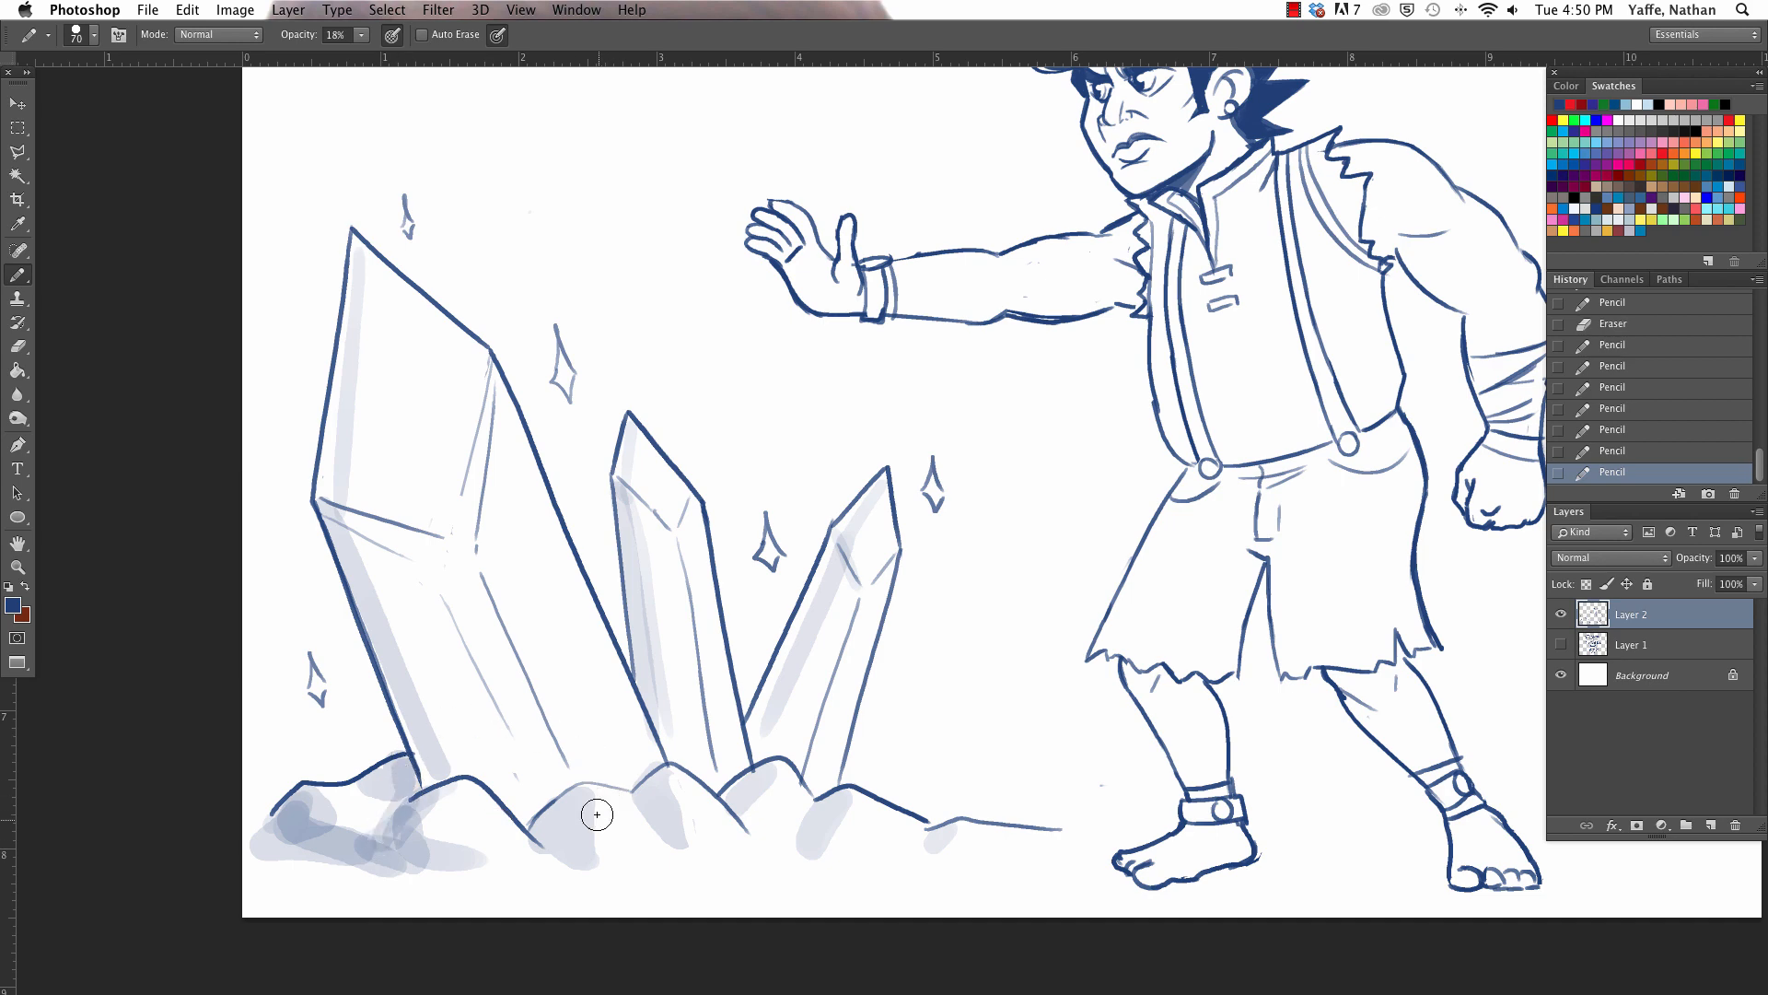
pyautogui.moveTo(538, 835); pyautogui.dragTo(595, 865)
pyautogui.moveTo(677, 759)
pyautogui.mouseDown()
pyautogui.moveTo(749, 808)
pyautogui.moveTo(770, 848)
pyautogui.mouseUp()
# - Fill the man's ragged shorts with pale blue tone, erase spill past the outline, and darken the inner leg and waistband
pyautogui.moveTo(1200, 640)
pyautogui.mouseDown()
pyautogui.moveTo(866, 649)
pyautogui.moveTo(915, 612)
pyautogui.moveTo(951, 620)
pyautogui.moveTo(967, 583)
pyautogui.moveTo(932, 510)
pyautogui.moveTo(963, 576)
pyautogui.moveTo(1040, 488)
pyautogui.moveTo(1007, 550)
pyautogui.moveTo(1017, 495)
pyautogui.moveTo(1141, 460)
pyautogui.moveTo(1091, 463)
pyautogui.moveTo(1148, 440)
pyautogui.moveTo(1045, 544)
pyautogui.moveTo(1059, 645)
pyautogui.moveTo(1045, 594)
pyautogui.moveTo(1104, 645)
pyautogui.moveTo(1102, 556)
pyautogui.moveTo(1141, 644)
pyautogui.moveTo(1125, 487)
pyautogui.moveTo(1172, 451)
pyautogui.moveTo(1169, 628)
pyautogui.mouseUp()
pyautogui.press('e')
pyautogui.moveTo(930, 479); pyautogui.dragTo(923, 502)
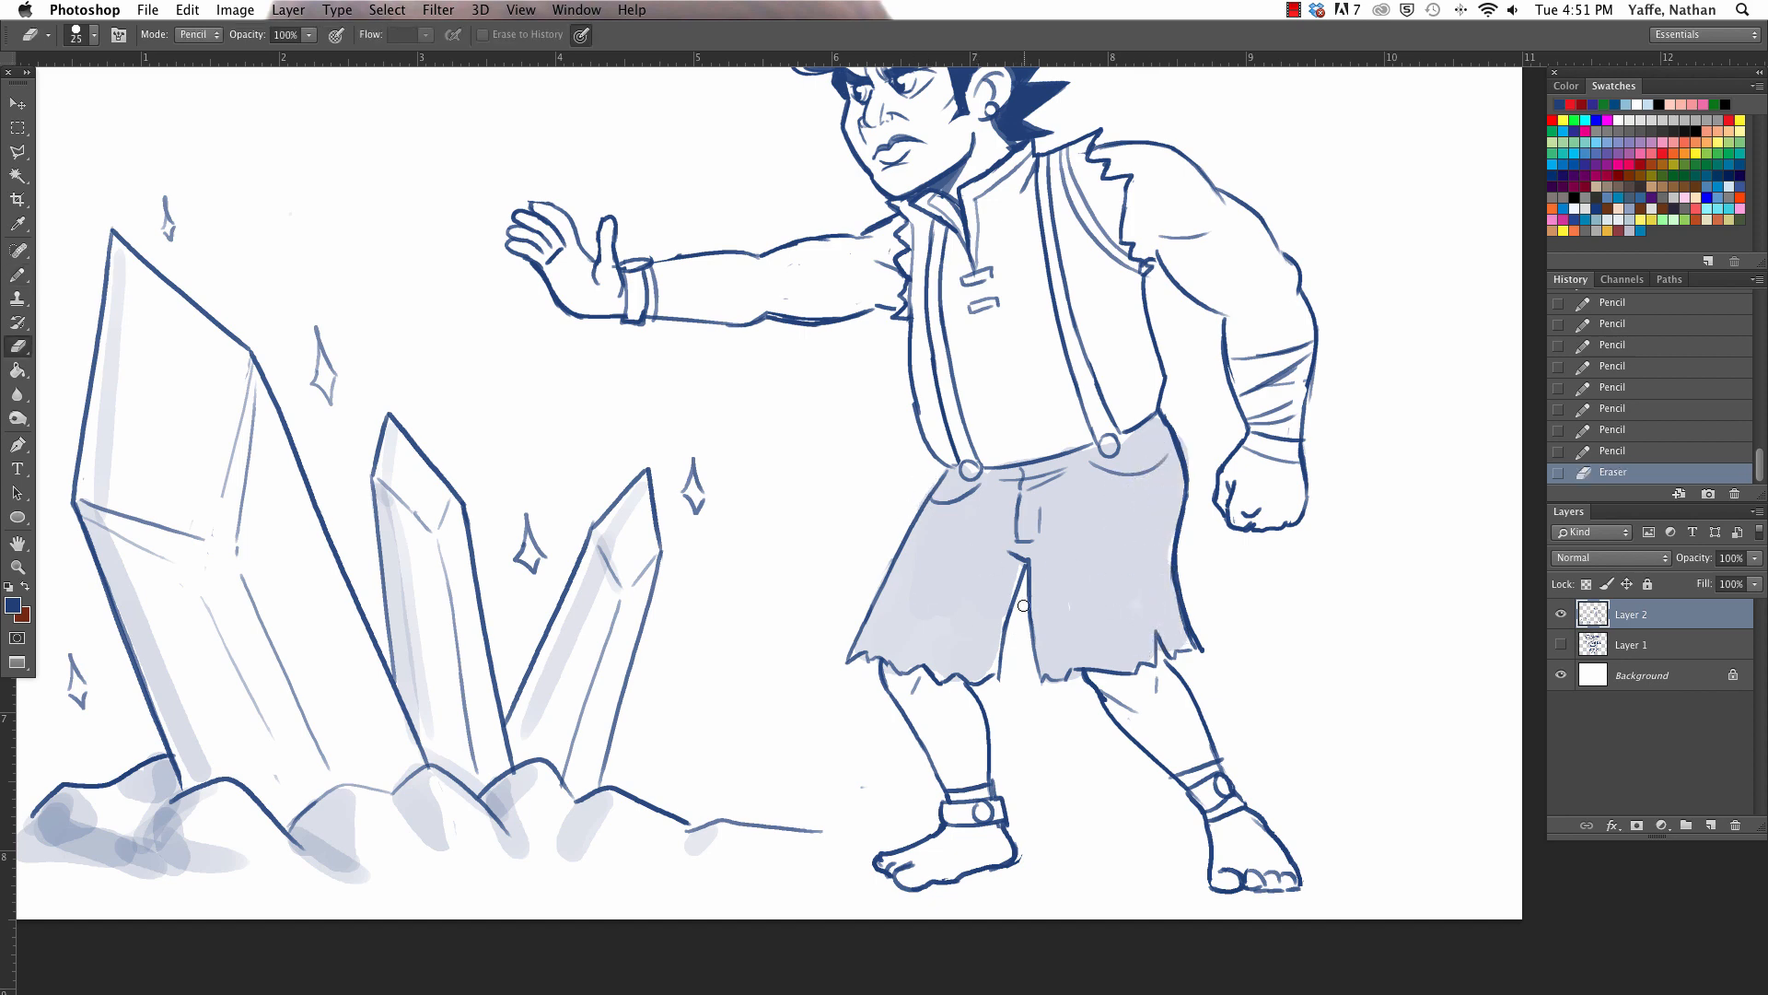
pyautogui.moveTo(1004, 692); pyautogui.dragTo(976, 693)
pyautogui.press('b')
pyautogui.moveTo(989, 553); pyautogui.dragTo(990, 652)
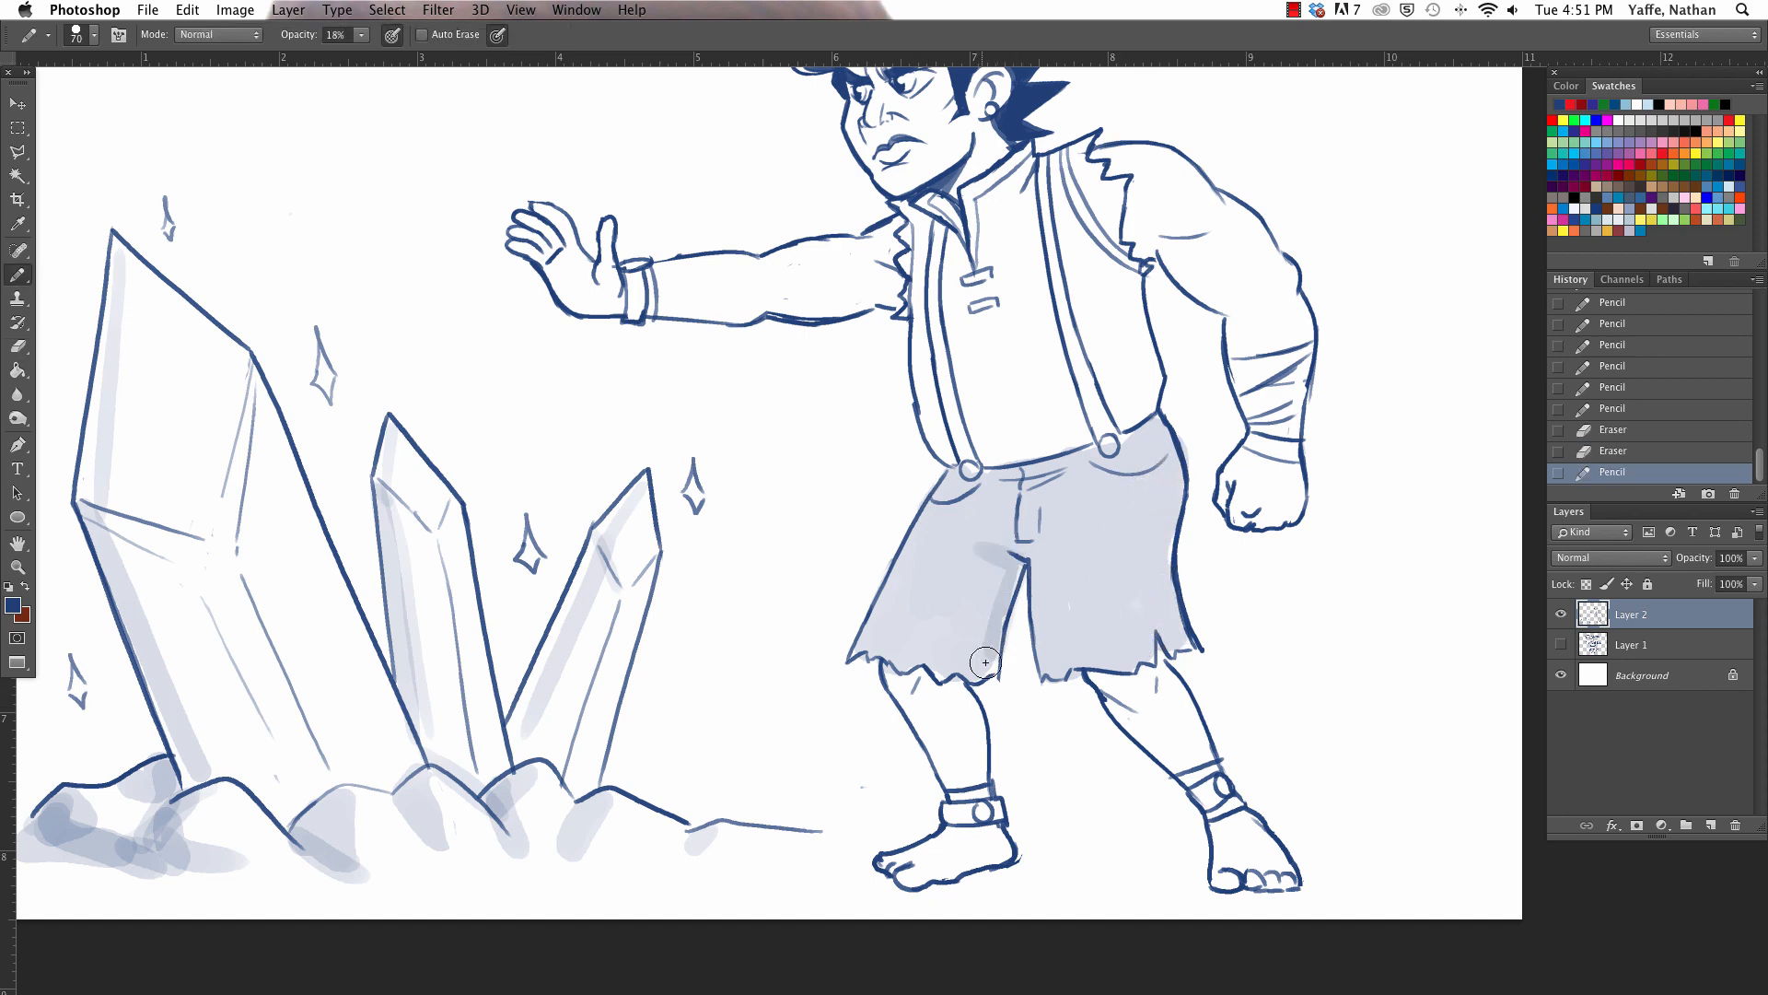
pyautogui.moveTo(993, 482); pyautogui.dragTo(1059, 484)
# - Add a new layer directly below the line art layer and choose dark green as the drawing colour
pyautogui.press('super+0')
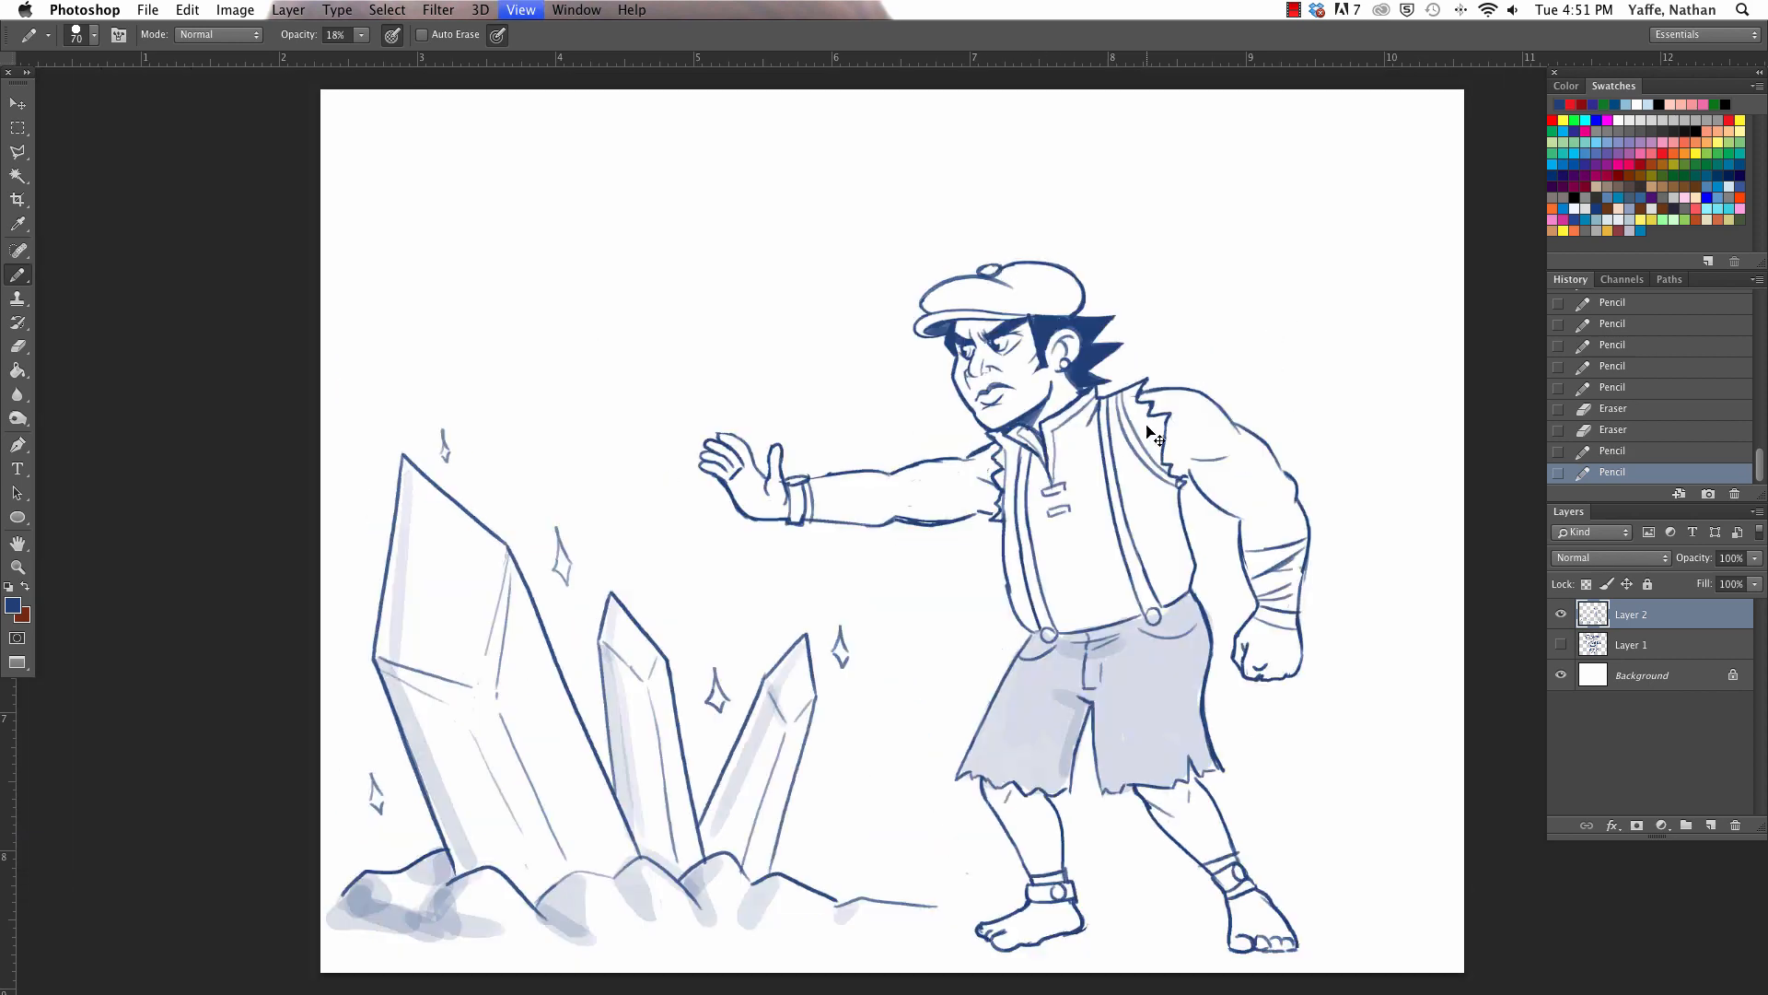
pyautogui.press('super+minus')
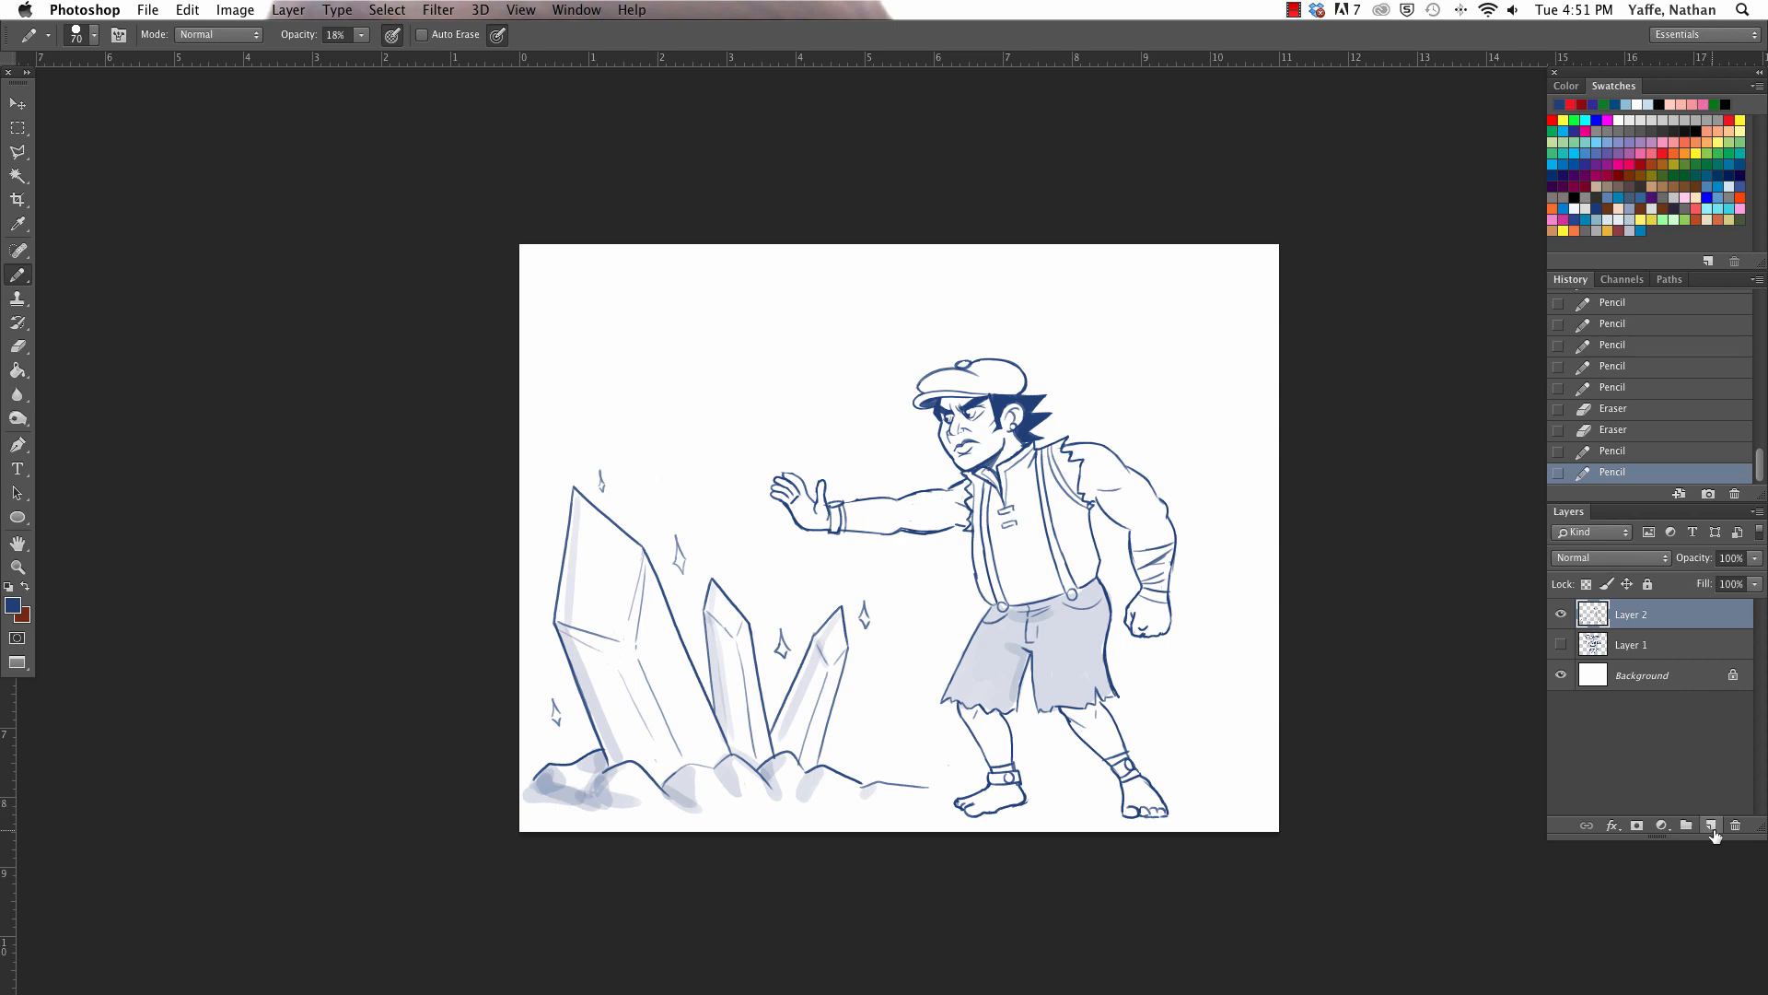
pyautogui.click(1708, 826)
pyautogui.moveTo(1638, 619); pyautogui.dragTo(1634, 659)
pyautogui.click(1714, 103)
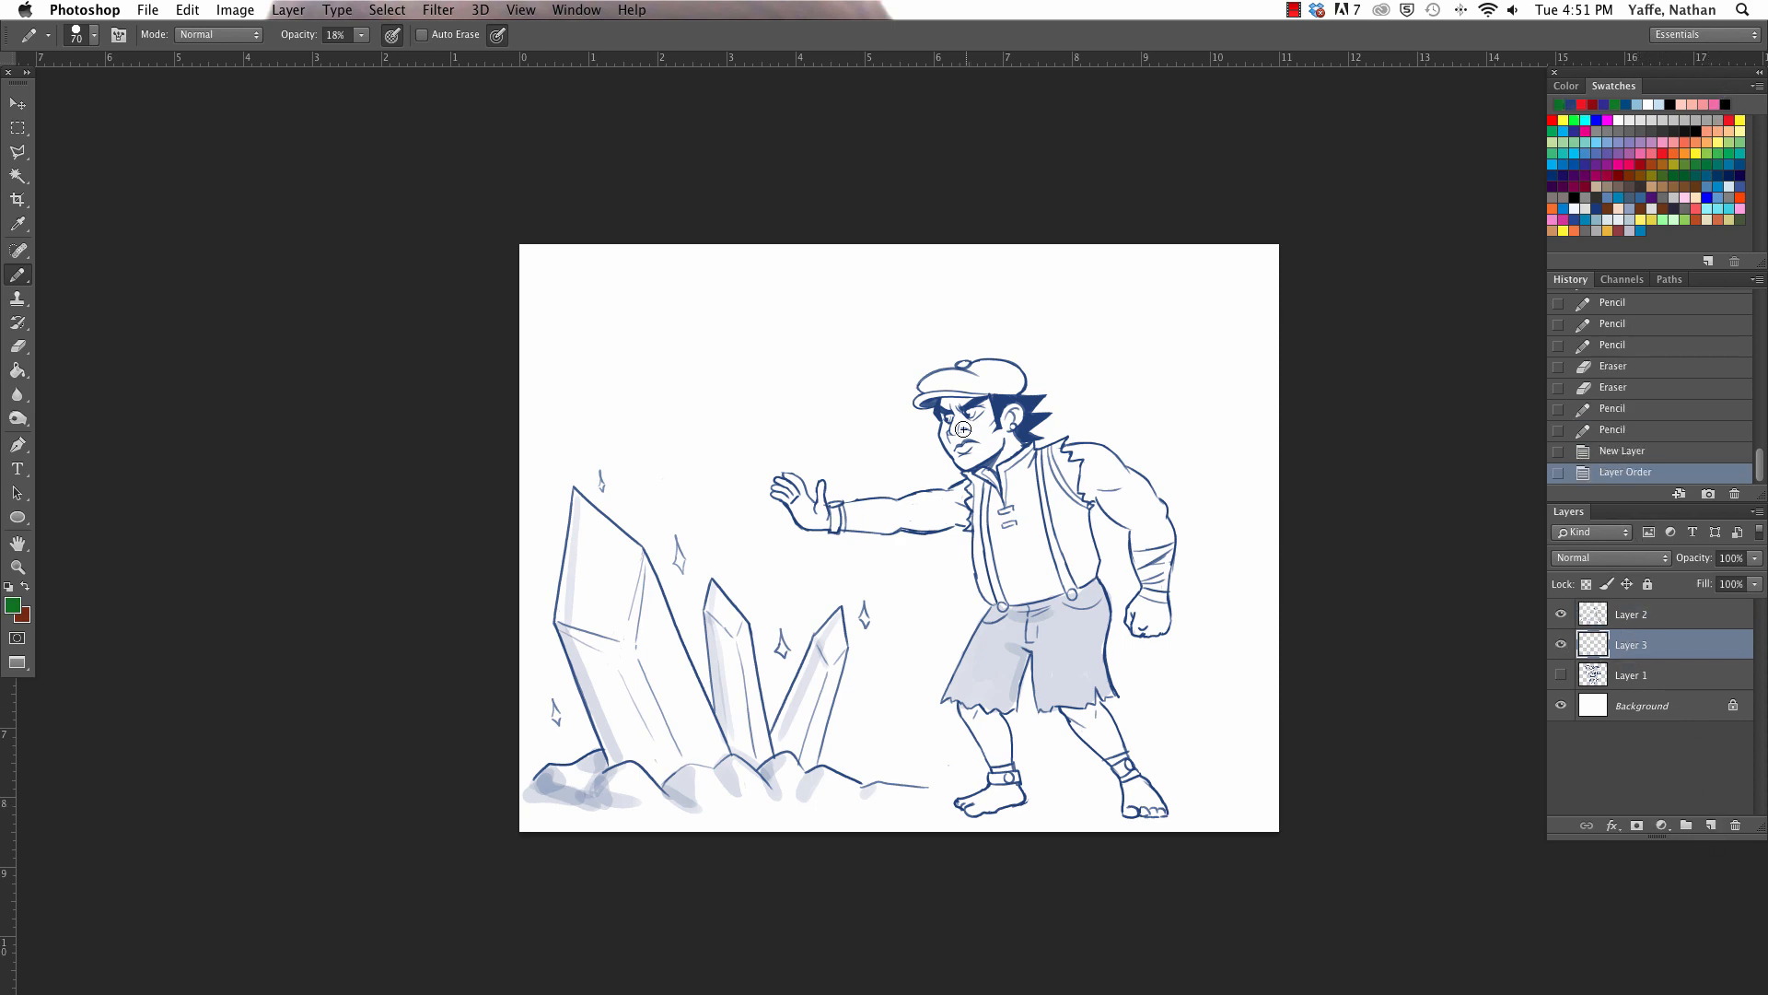
# - Tint the iris of the man's far eye with pale green, using a reduced brush size
pyautogui.press('z')
pyautogui.moveTo(970, 417); pyautogui.dragTo(1224, 107)
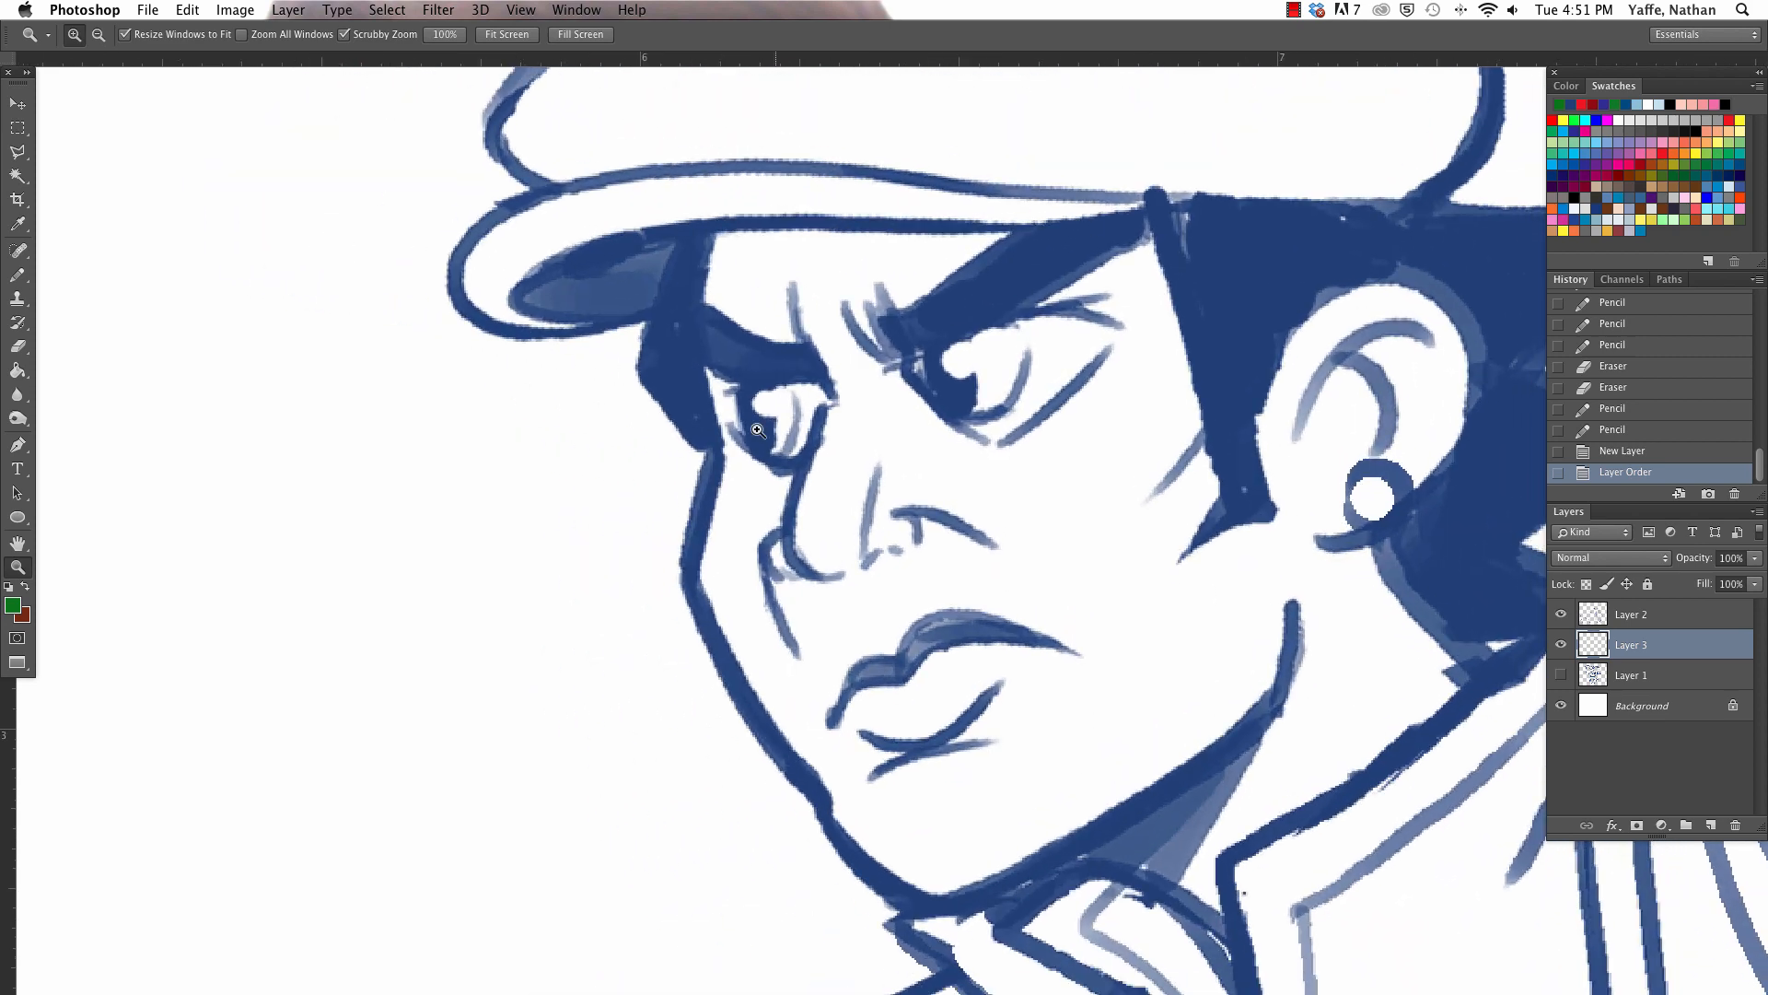
pyautogui.press('b')
pyautogui.moveTo(767, 408); pyautogui.dragTo(785, 440)
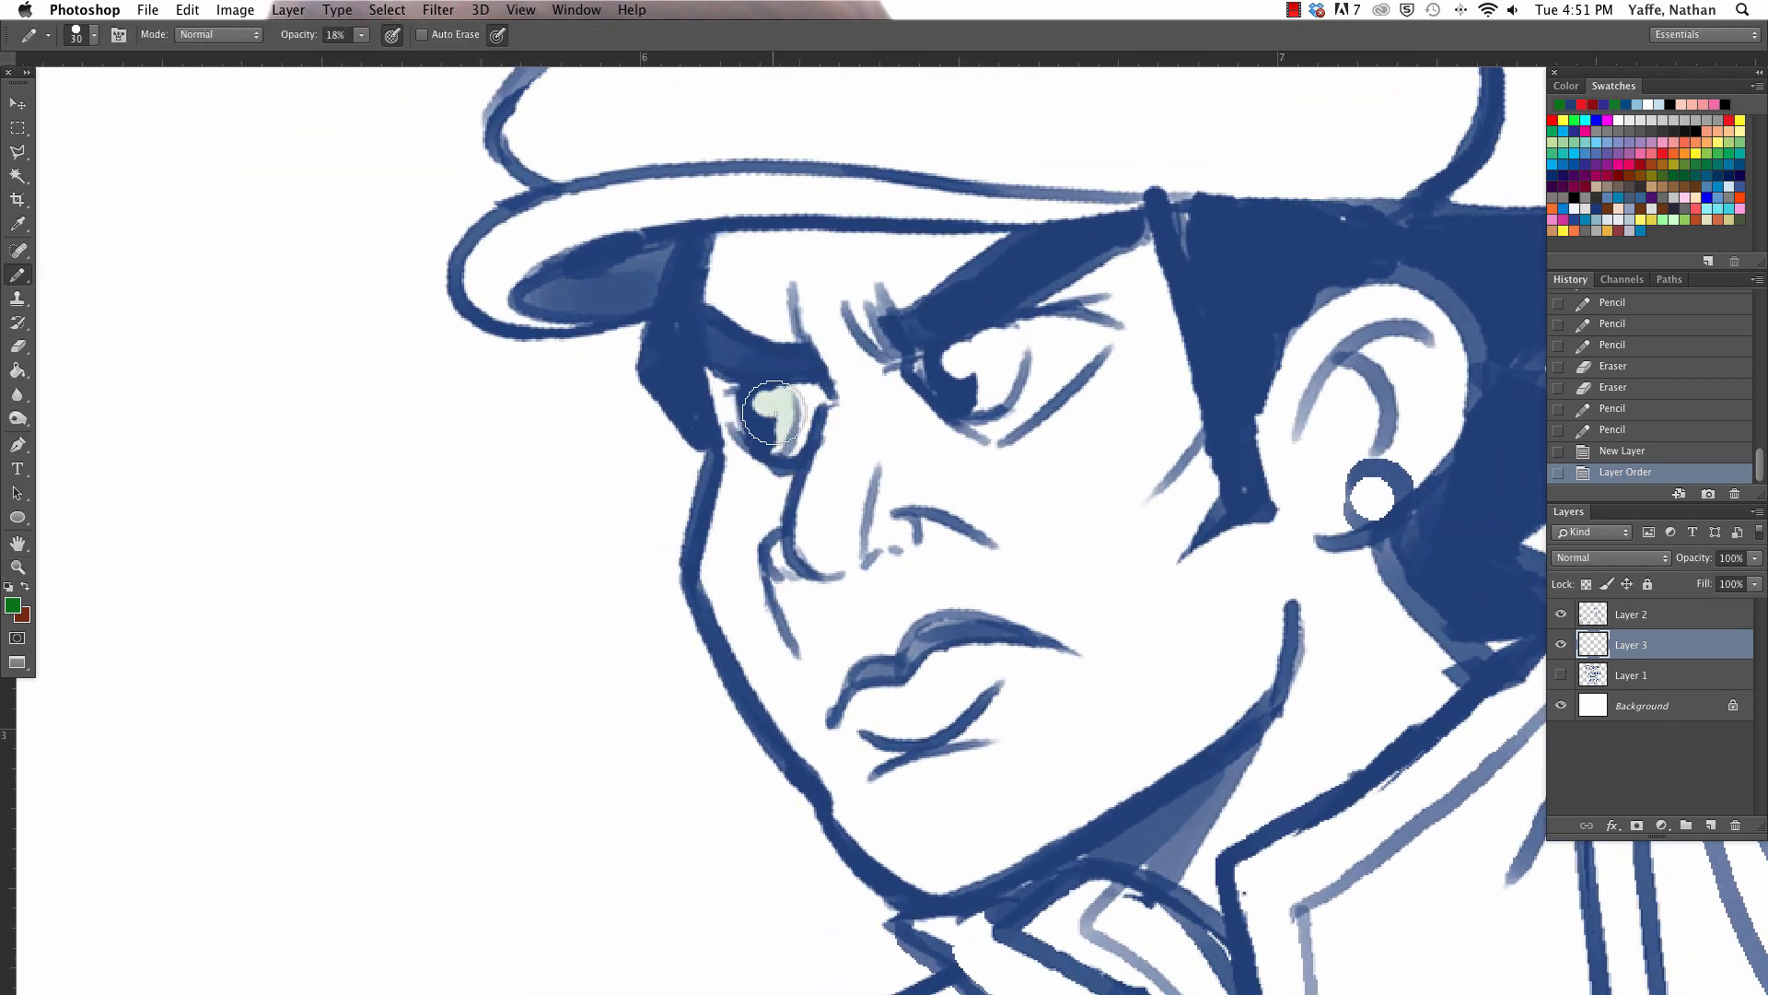
pyautogui.press('a')
pyautogui.press('b')
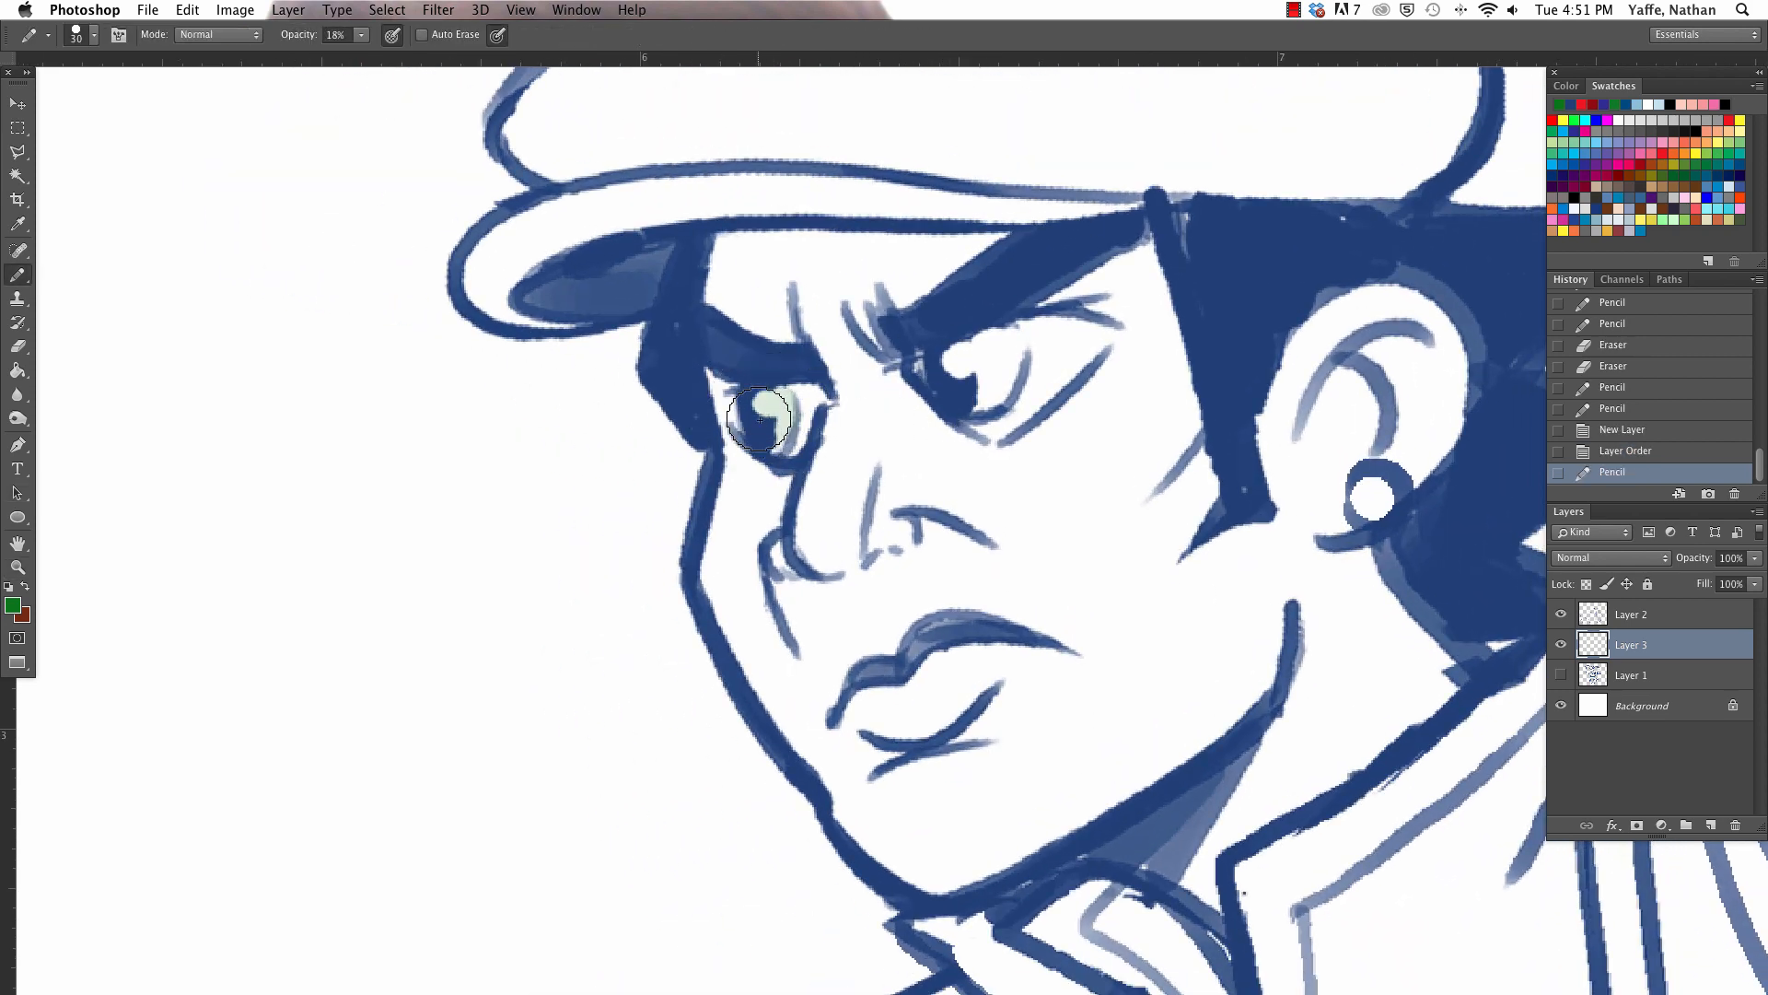
pyautogui.press('[')
pyautogui.press('[')
pyautogui.press('[')
pyautogui.press('[')
pyautogui.moveTo(768, 409); pyautogui.dragTo(784, 426)
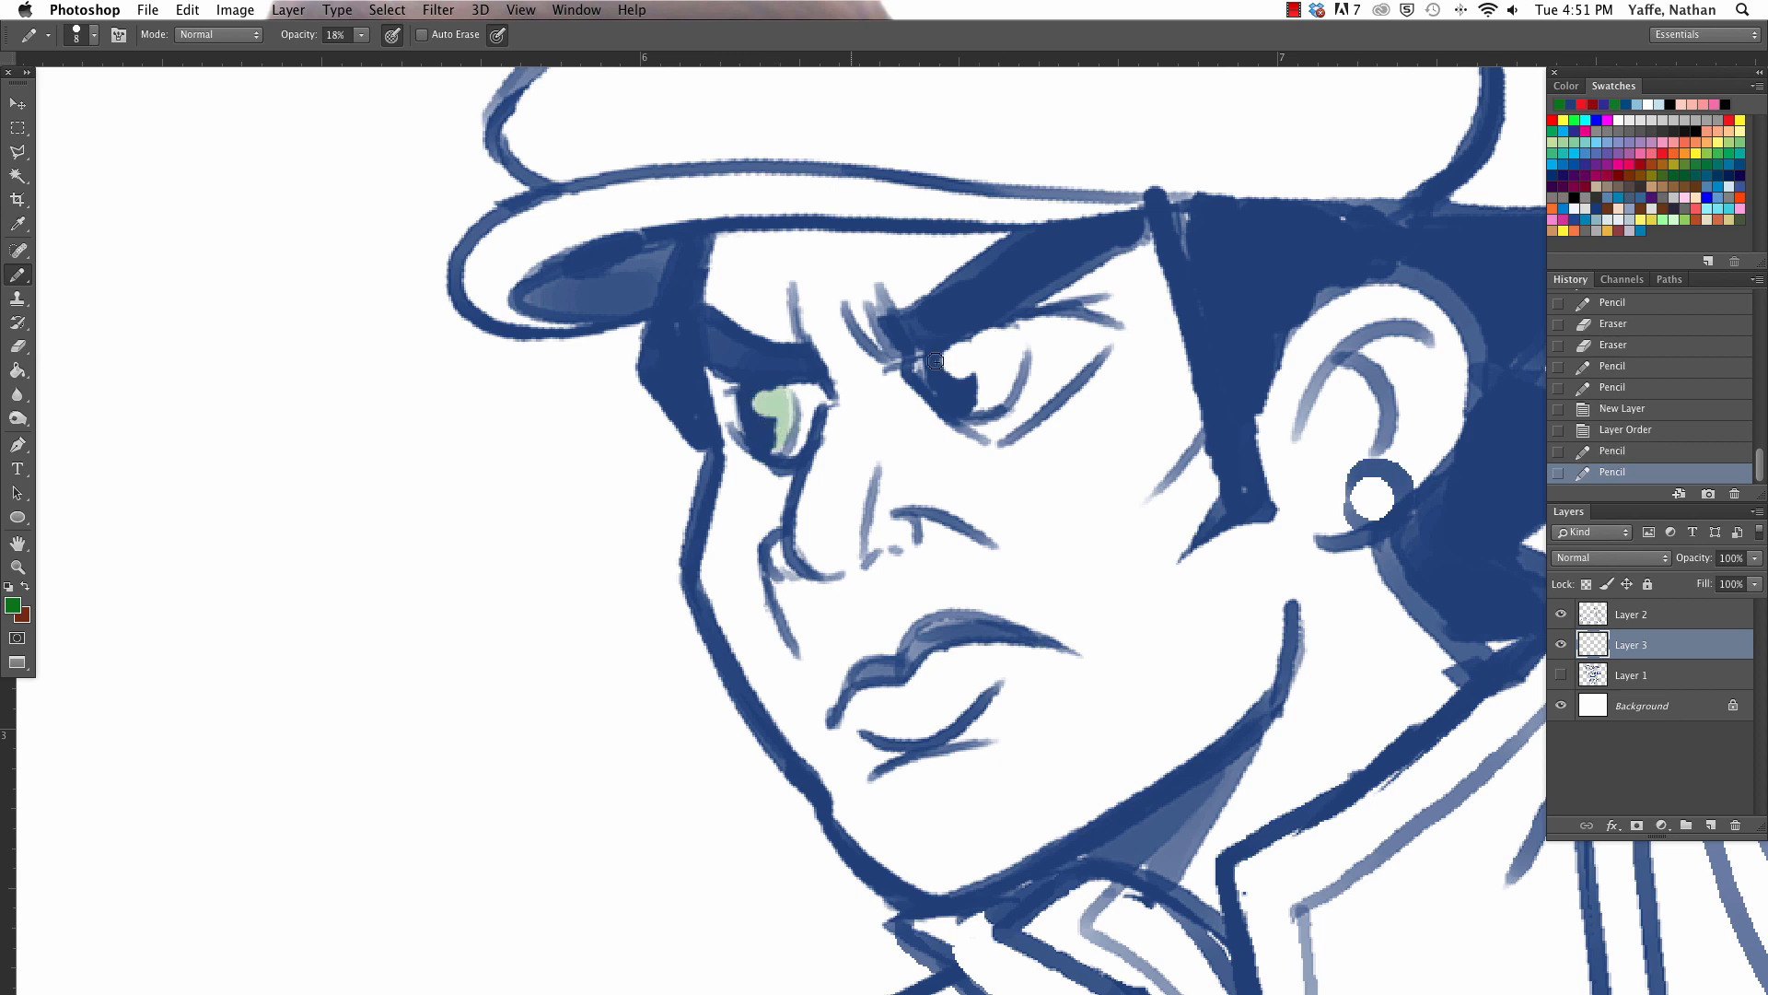
# - Change the drawing colour to a brighter green and paint it over the irises of both eyes
pyautogui.click(18, 607)
pyautogui.click(1355, 374)
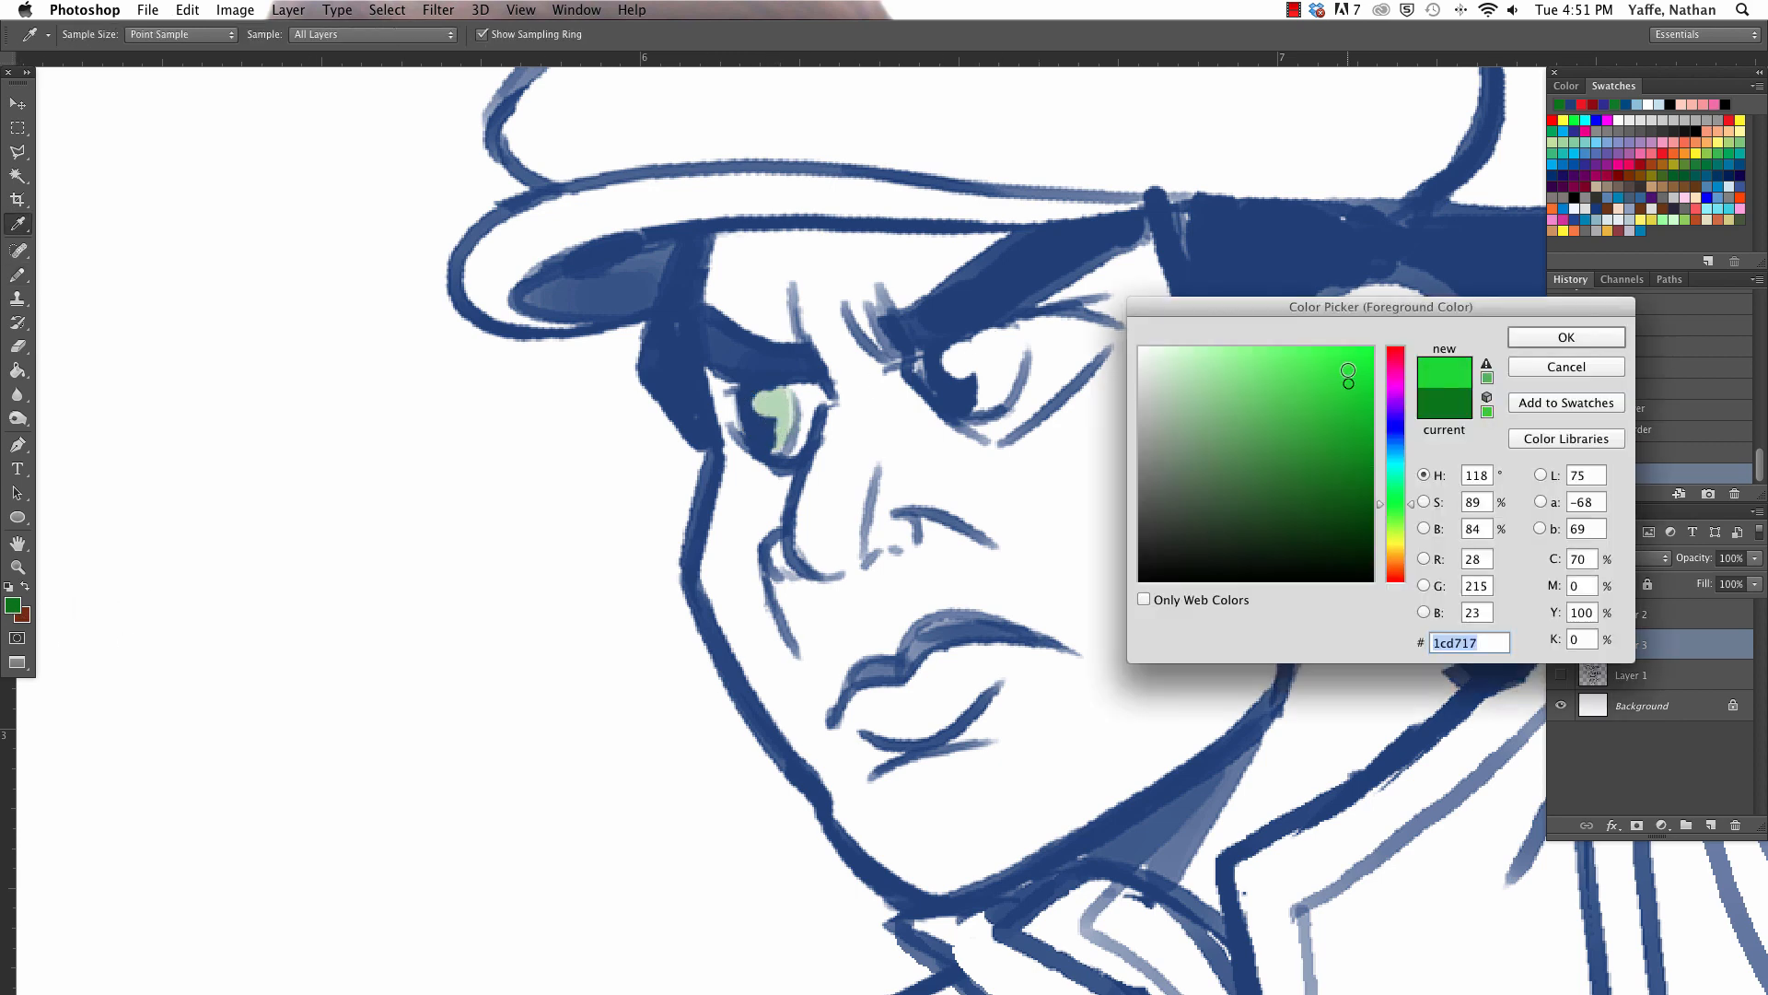
pyautogui.click(1565, 337)
pyautogui.moveTo(772, 411); pyautogui.dragTo(781, 442)
pyautogui.moveTo(961, 351)
pyautogui.mouseDown()
pyautogui.moveTo(990, 377)
pyautogui.moveTo(963, 354)
pyautogui.mouseUp()
# - Raise the pencil opacity to 63% and repaint both irises in stronger green
pyautogui.click(364, 36)
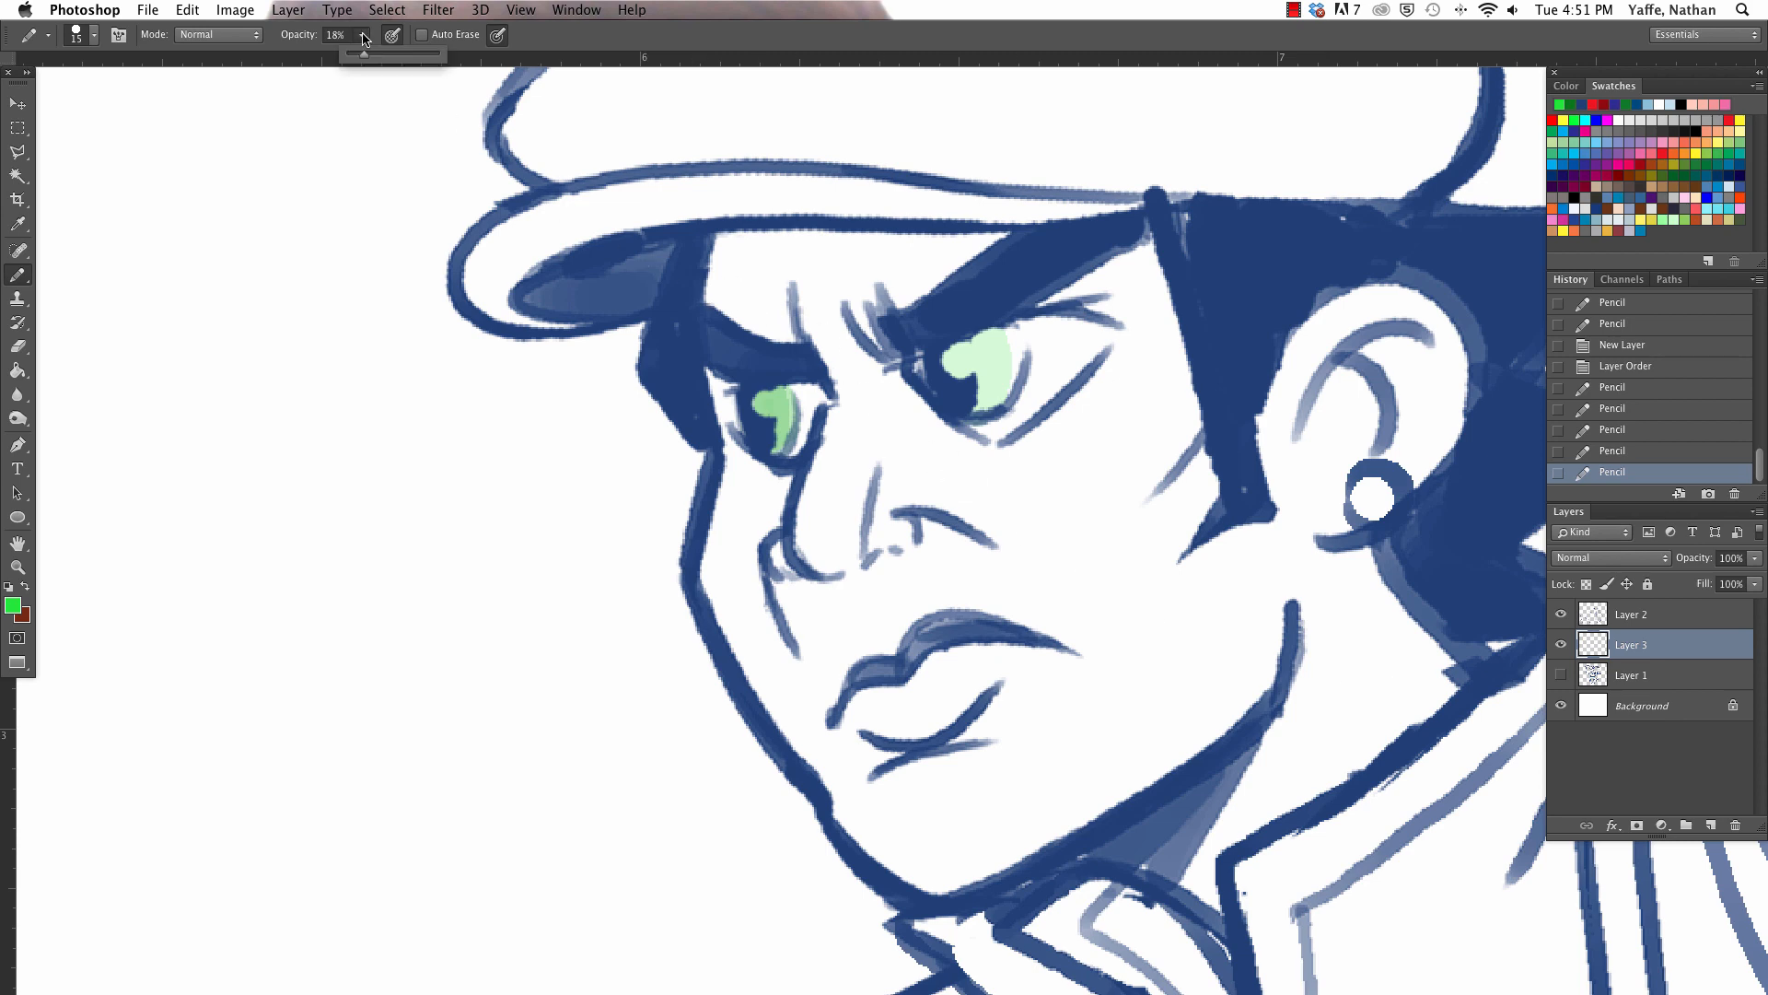
pyautogui.moveTo(399, 50); pyautogui.dragTo(404, 51)
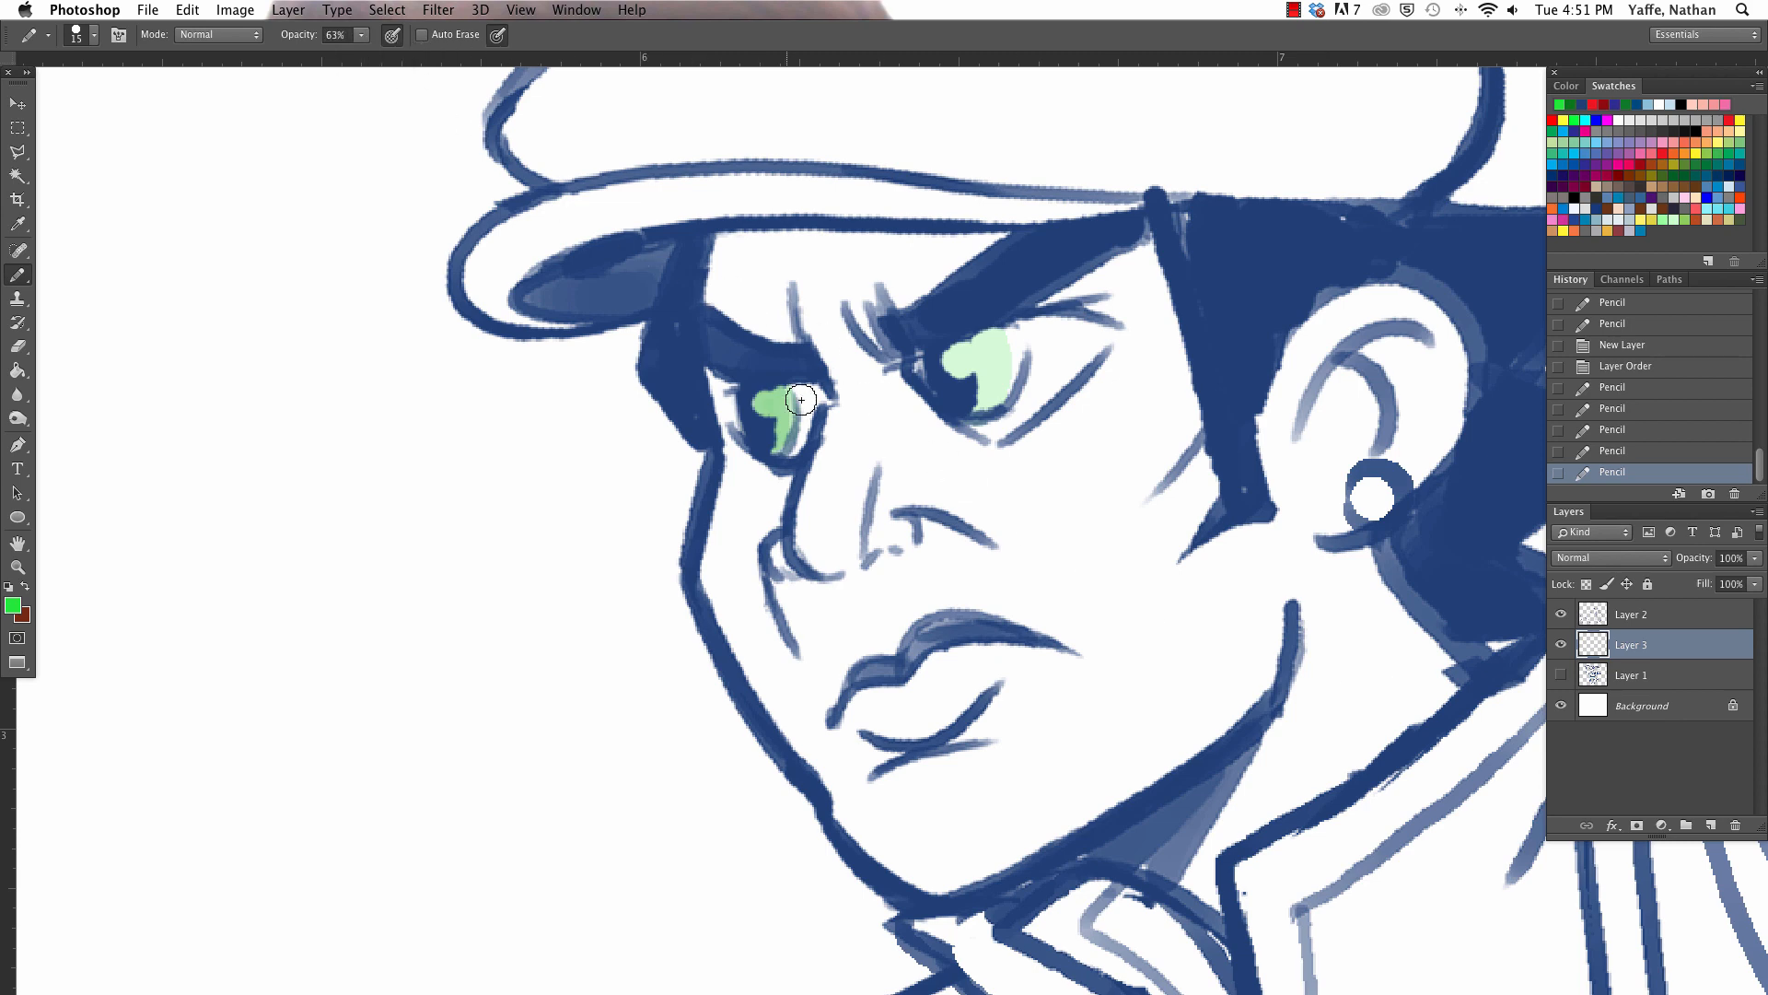
pyautogui.moveTo(799, 398); pyautogui.dragTo(785, 416)
pyautogui.moveTo(967, 352)
pyautogui.mouseDown()
pyautogui.moveTo(970, 393)
pyautogui.moveTo(959, 364)
pyautogui.mouseUp()
# - Erase the green from the round highlights in both eyes
pyautogui.press('e')
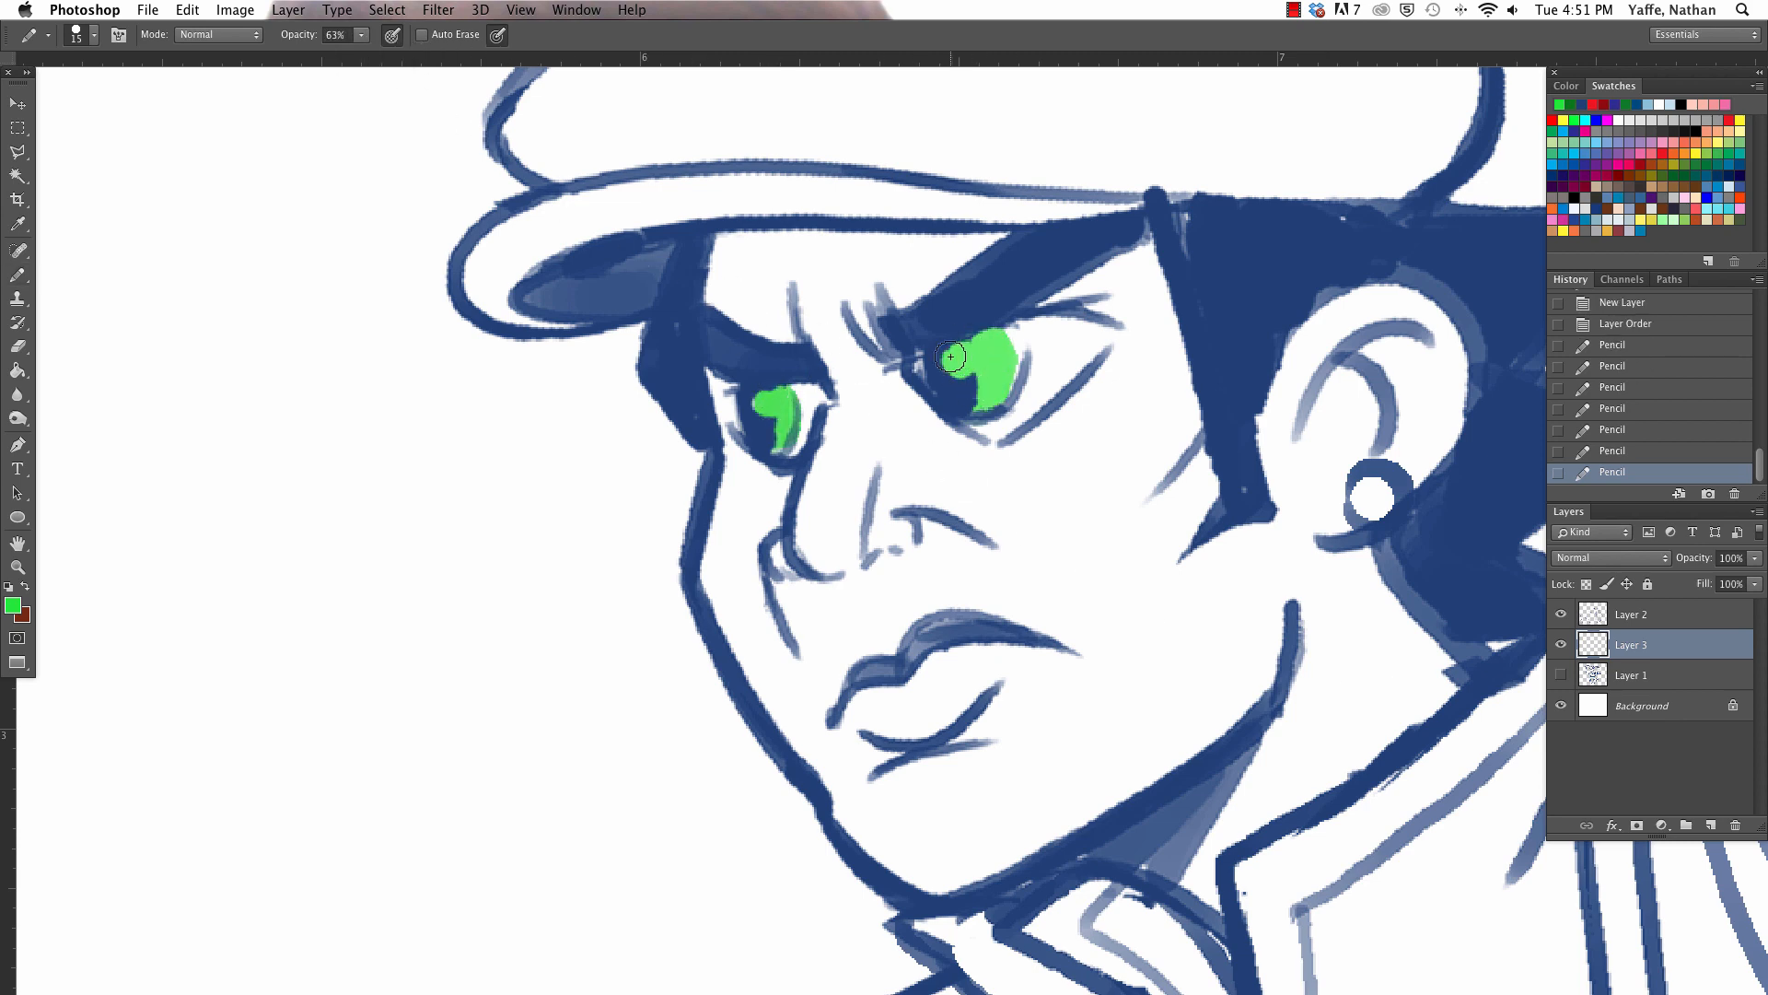
pyautogui.click(958, 360)
pyautogui.click(768, 403)
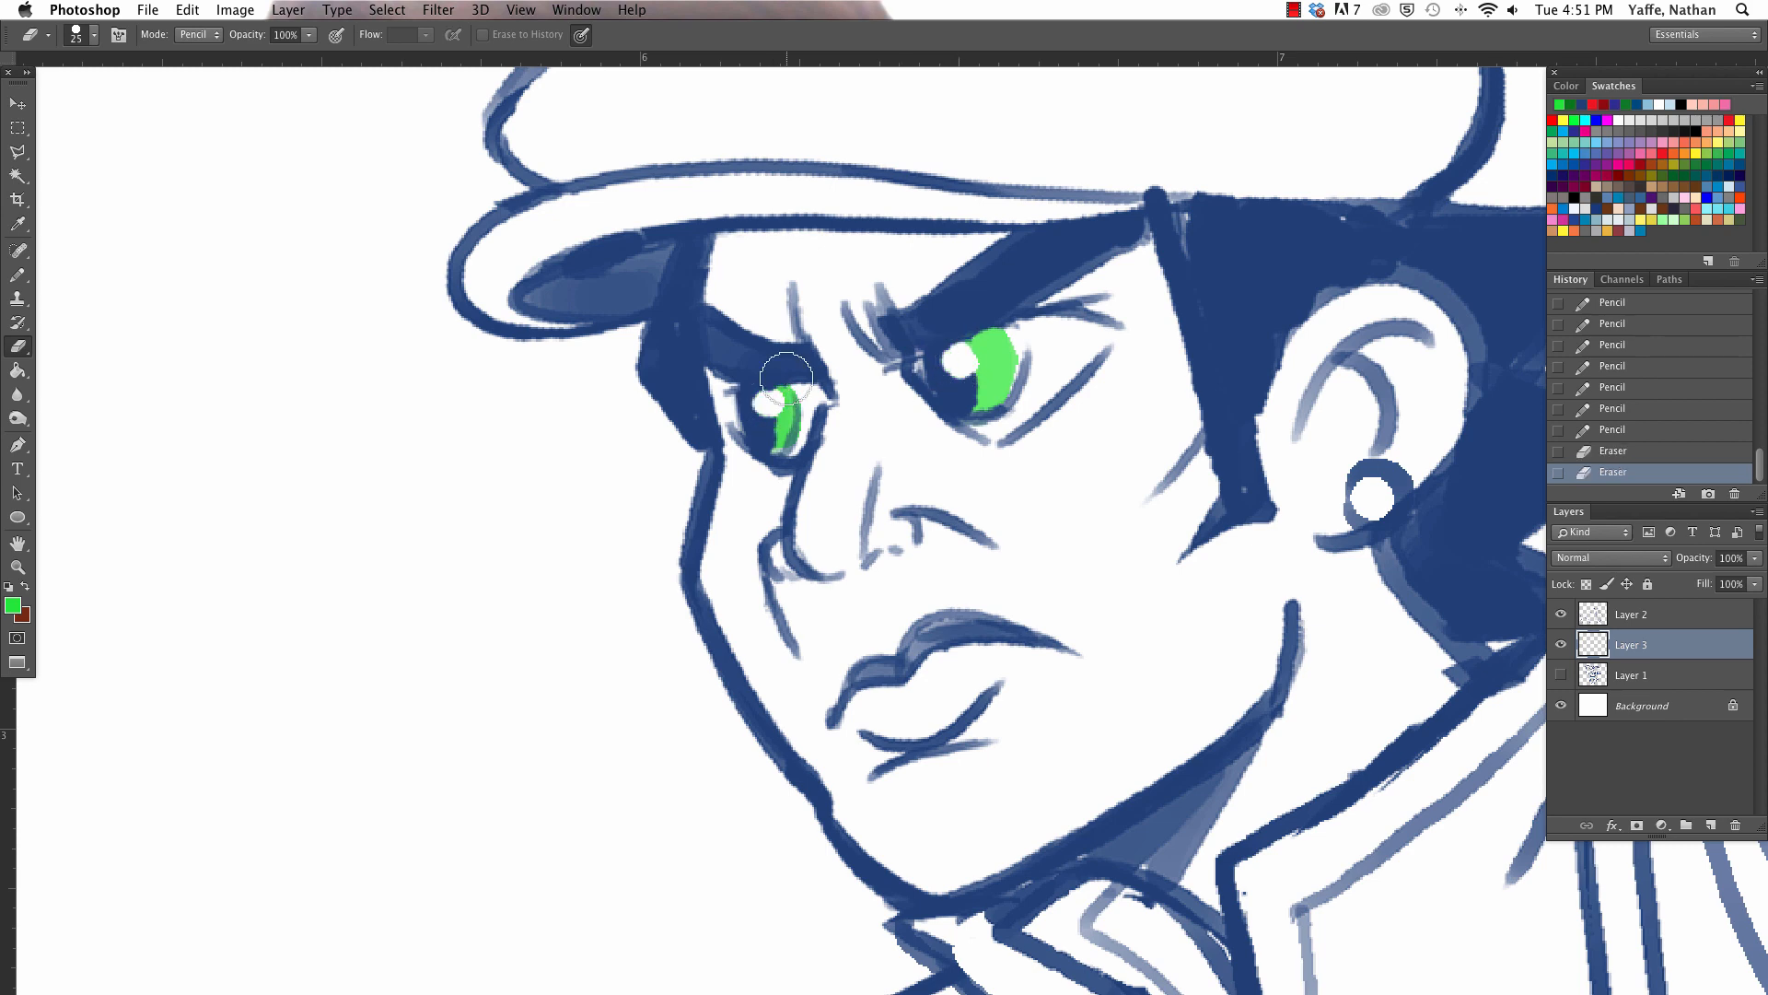
# - Sample the dark blue of the man's hair as the pencil colour
pyautogui.press('super+minus')
pyautogui.press('super+minus')
pyautogui.press('super+minus')
pyautogui.press('super+minus')
pyautogui.press('super+minus')
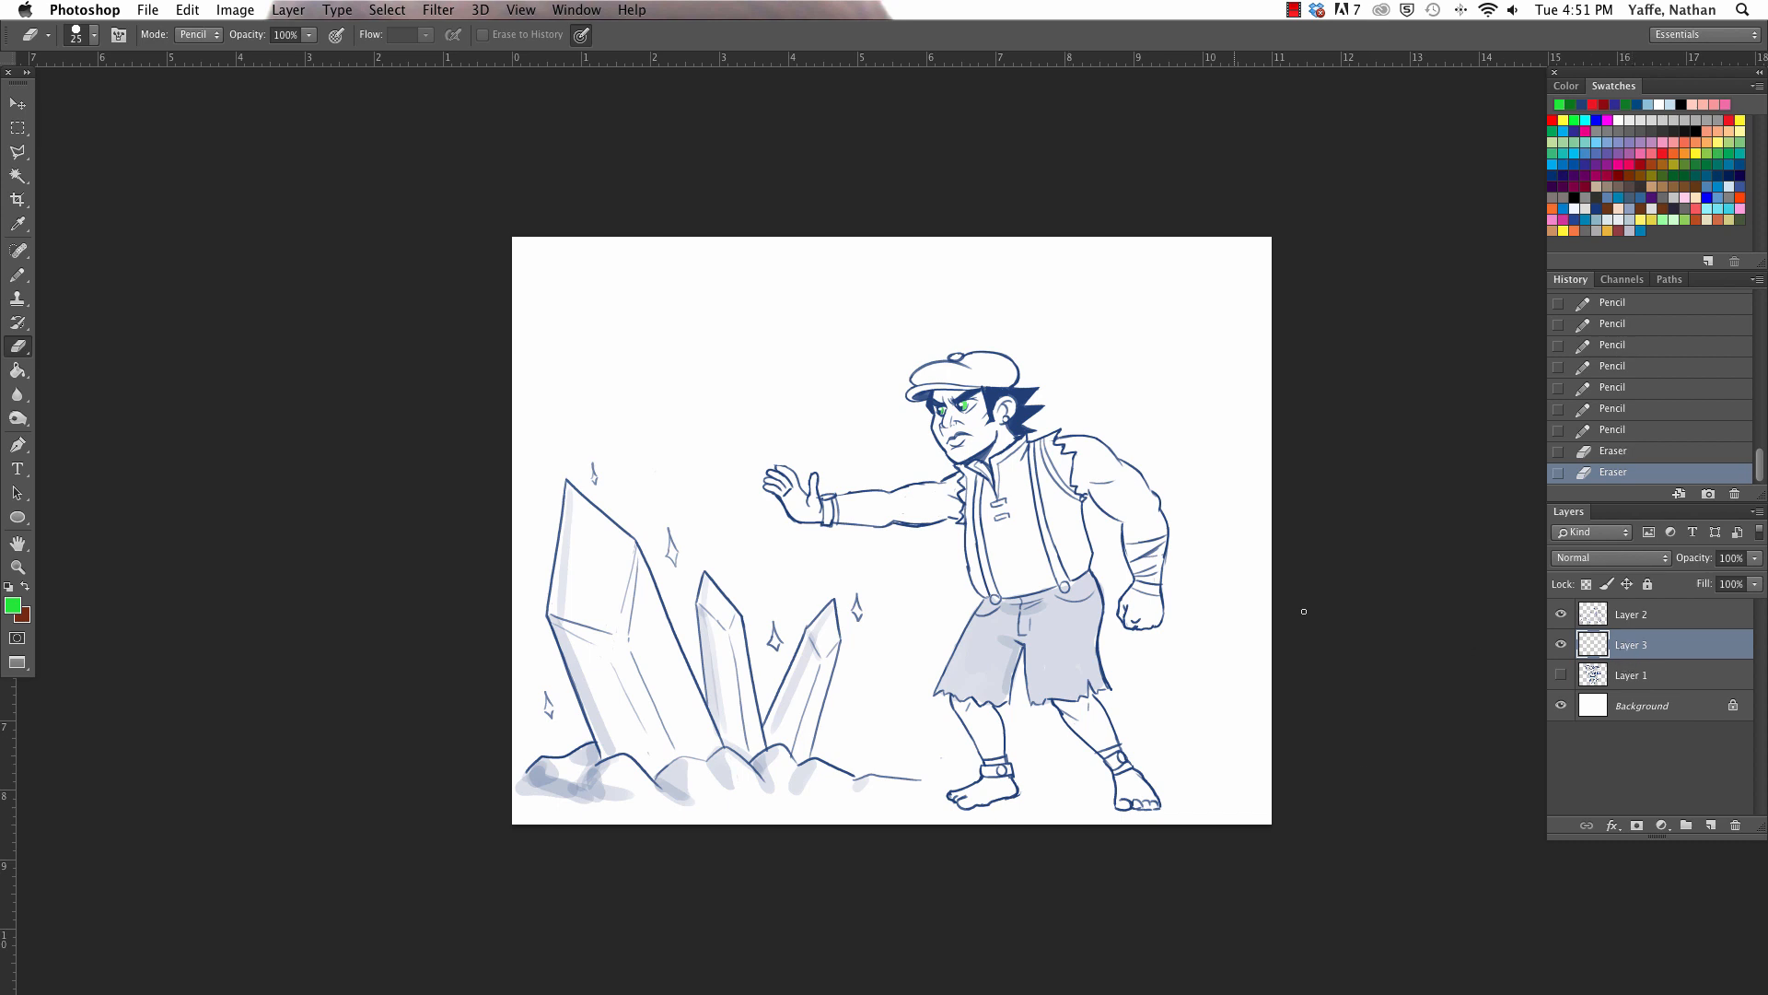
pyautogui.press('i')
pyautogui.click(1021, 383)
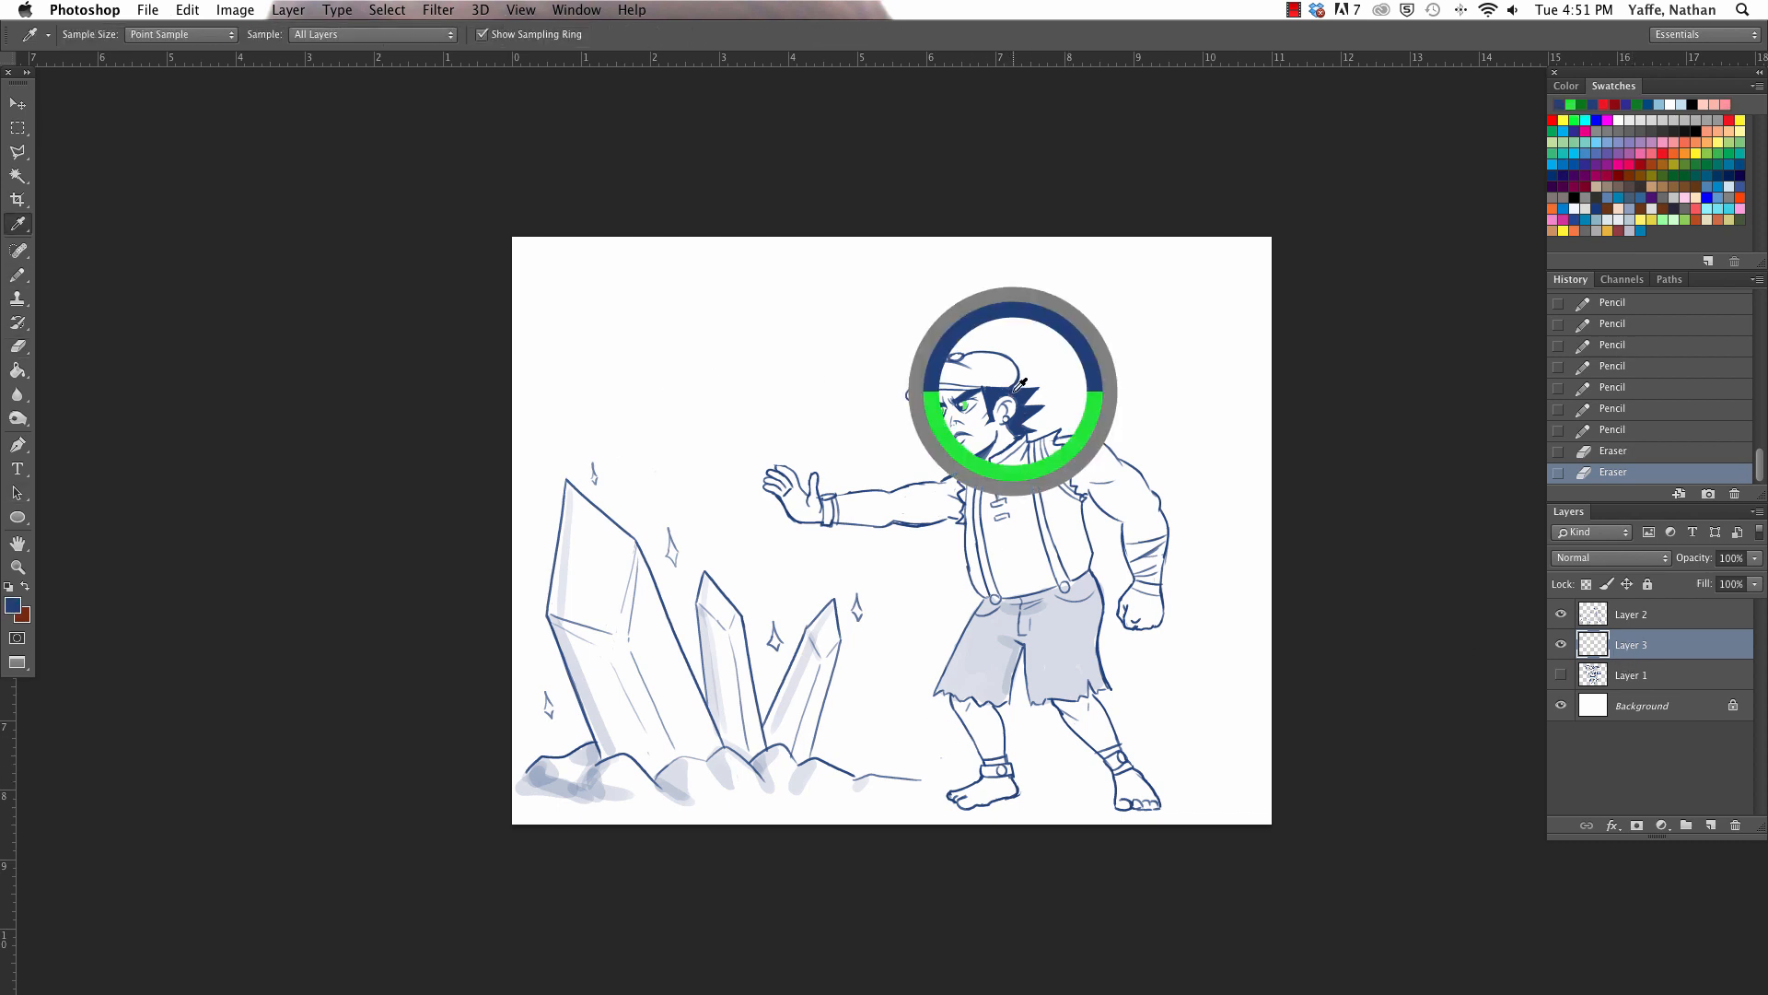
pyautogui.press('b')
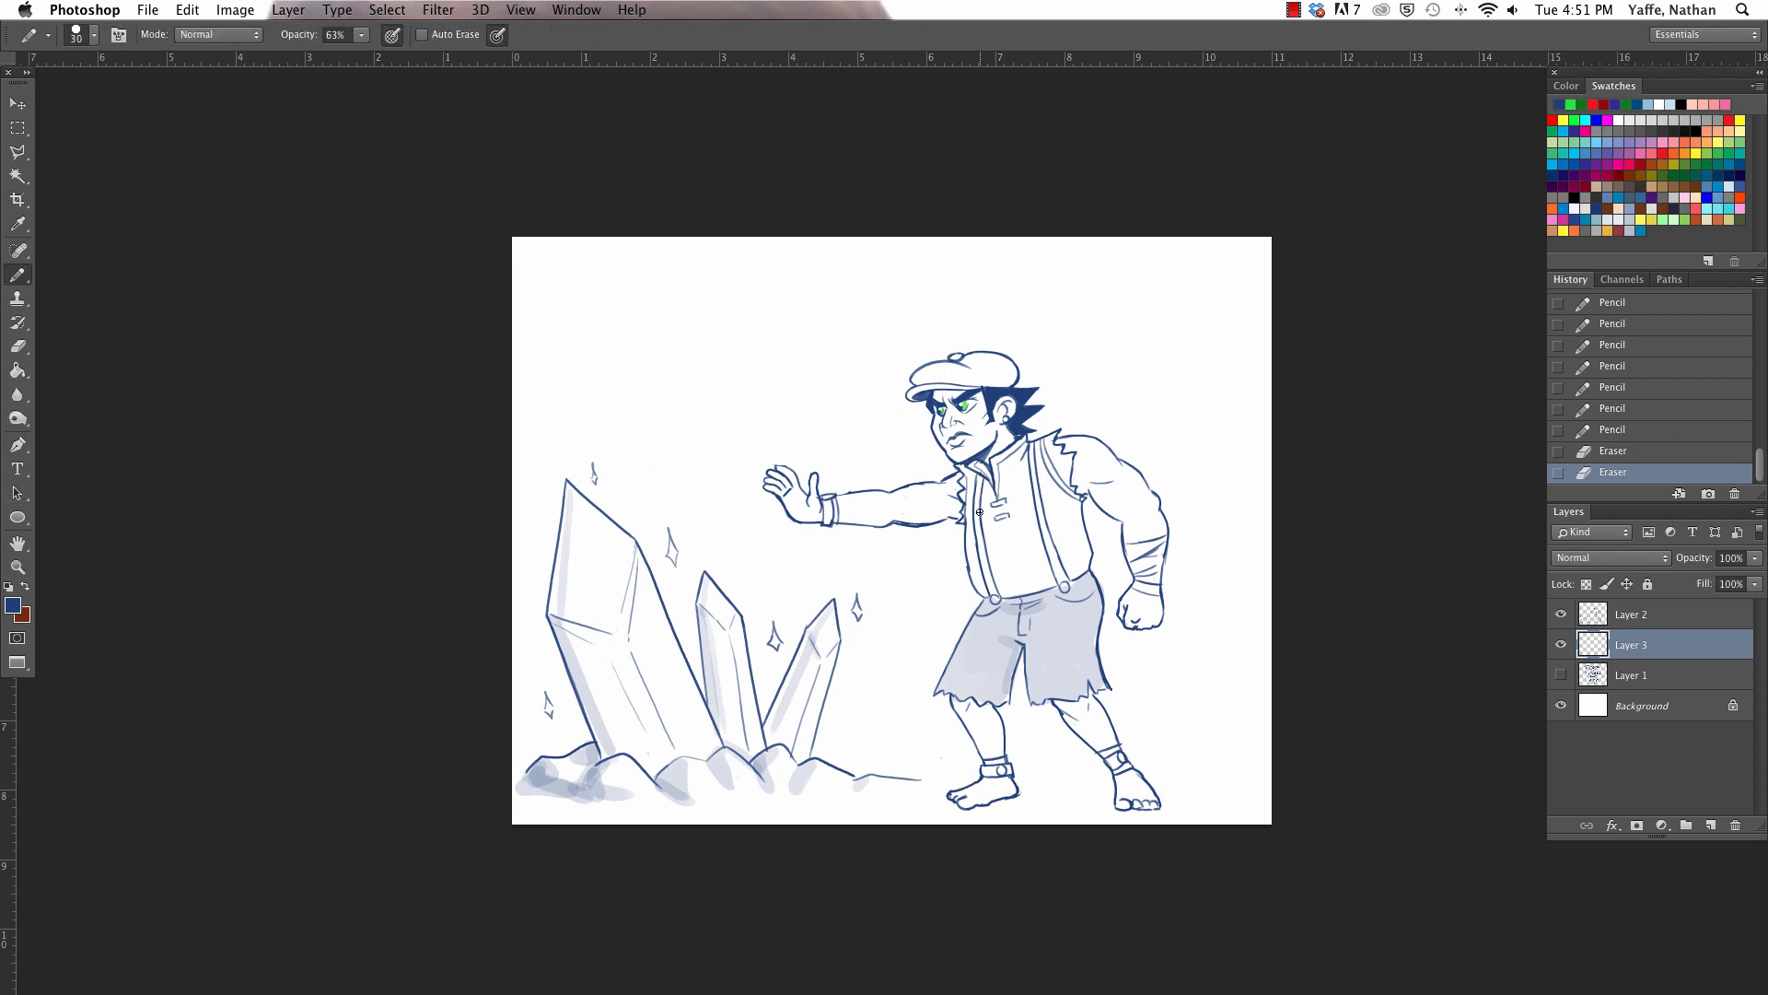
# - Enlarge the pencil tip and lower its opacity to 23%, testing it with a dab on the blank canvas behind the man
pyautogui.press('z')
pyautogui.moveTo(1025, 500); pyautogui.dragTo(1127, 312)
pyautogui.press('a')
pyautogui.press('b')
pyautogui.press(']')
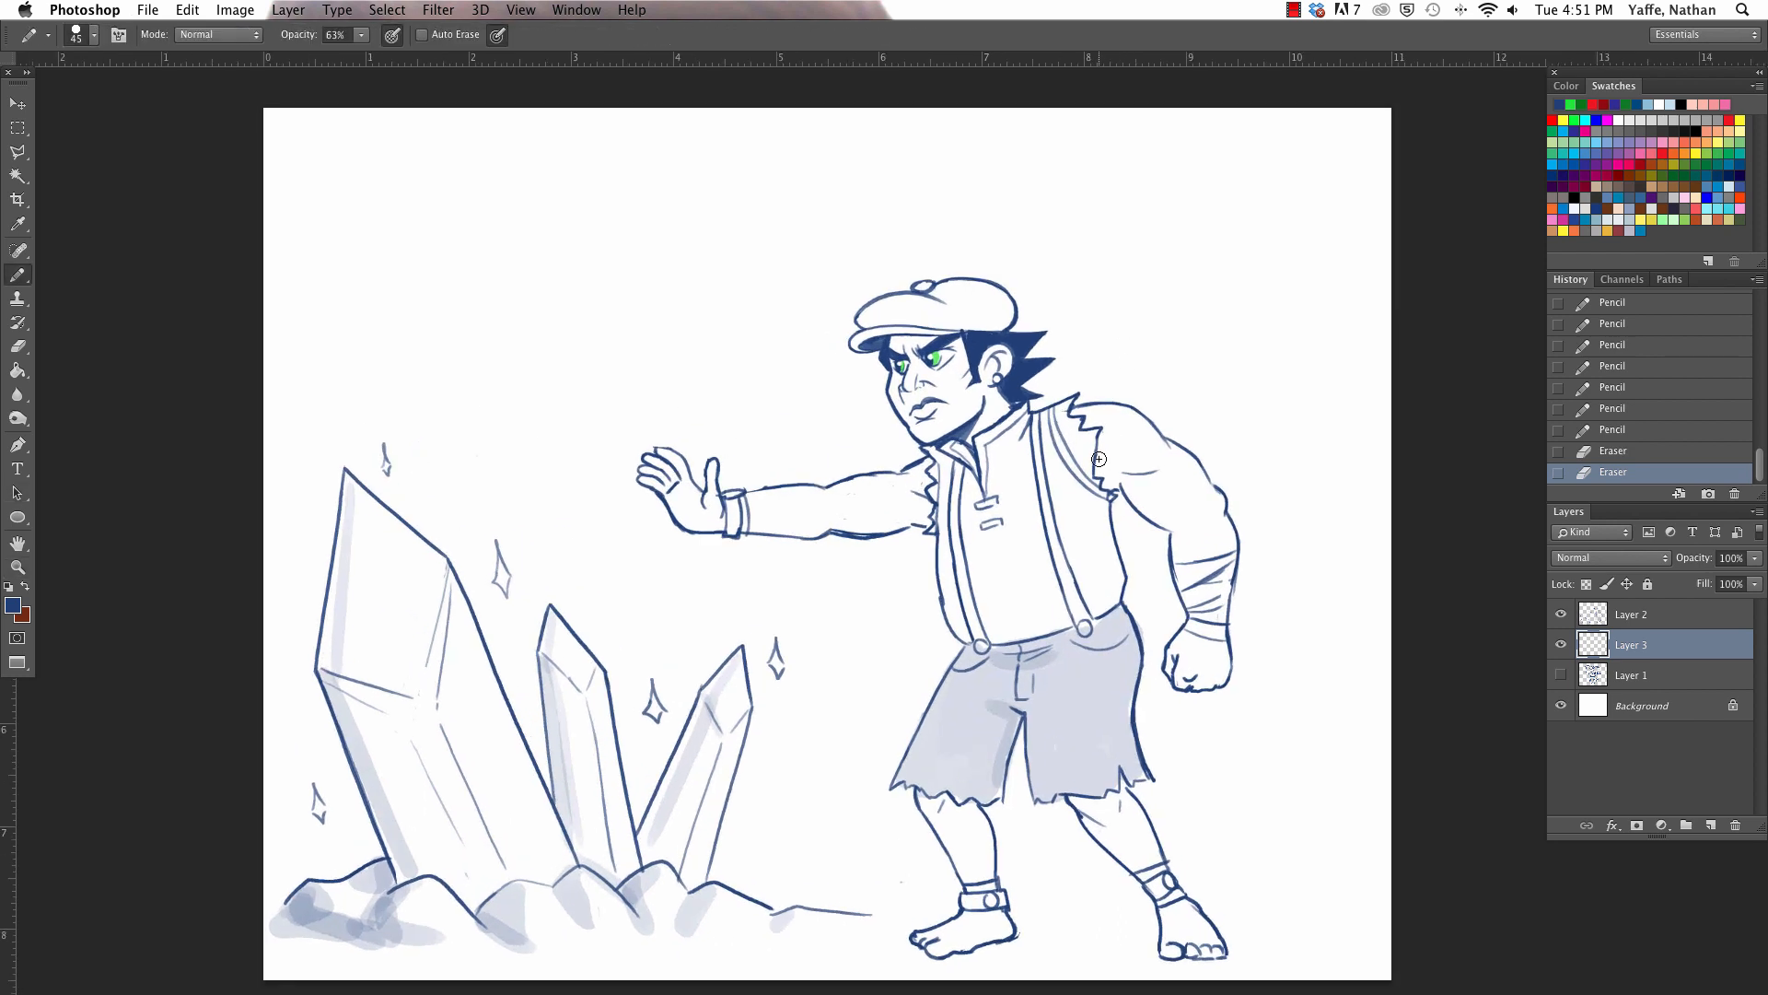
pyautogui.click(360, 35)
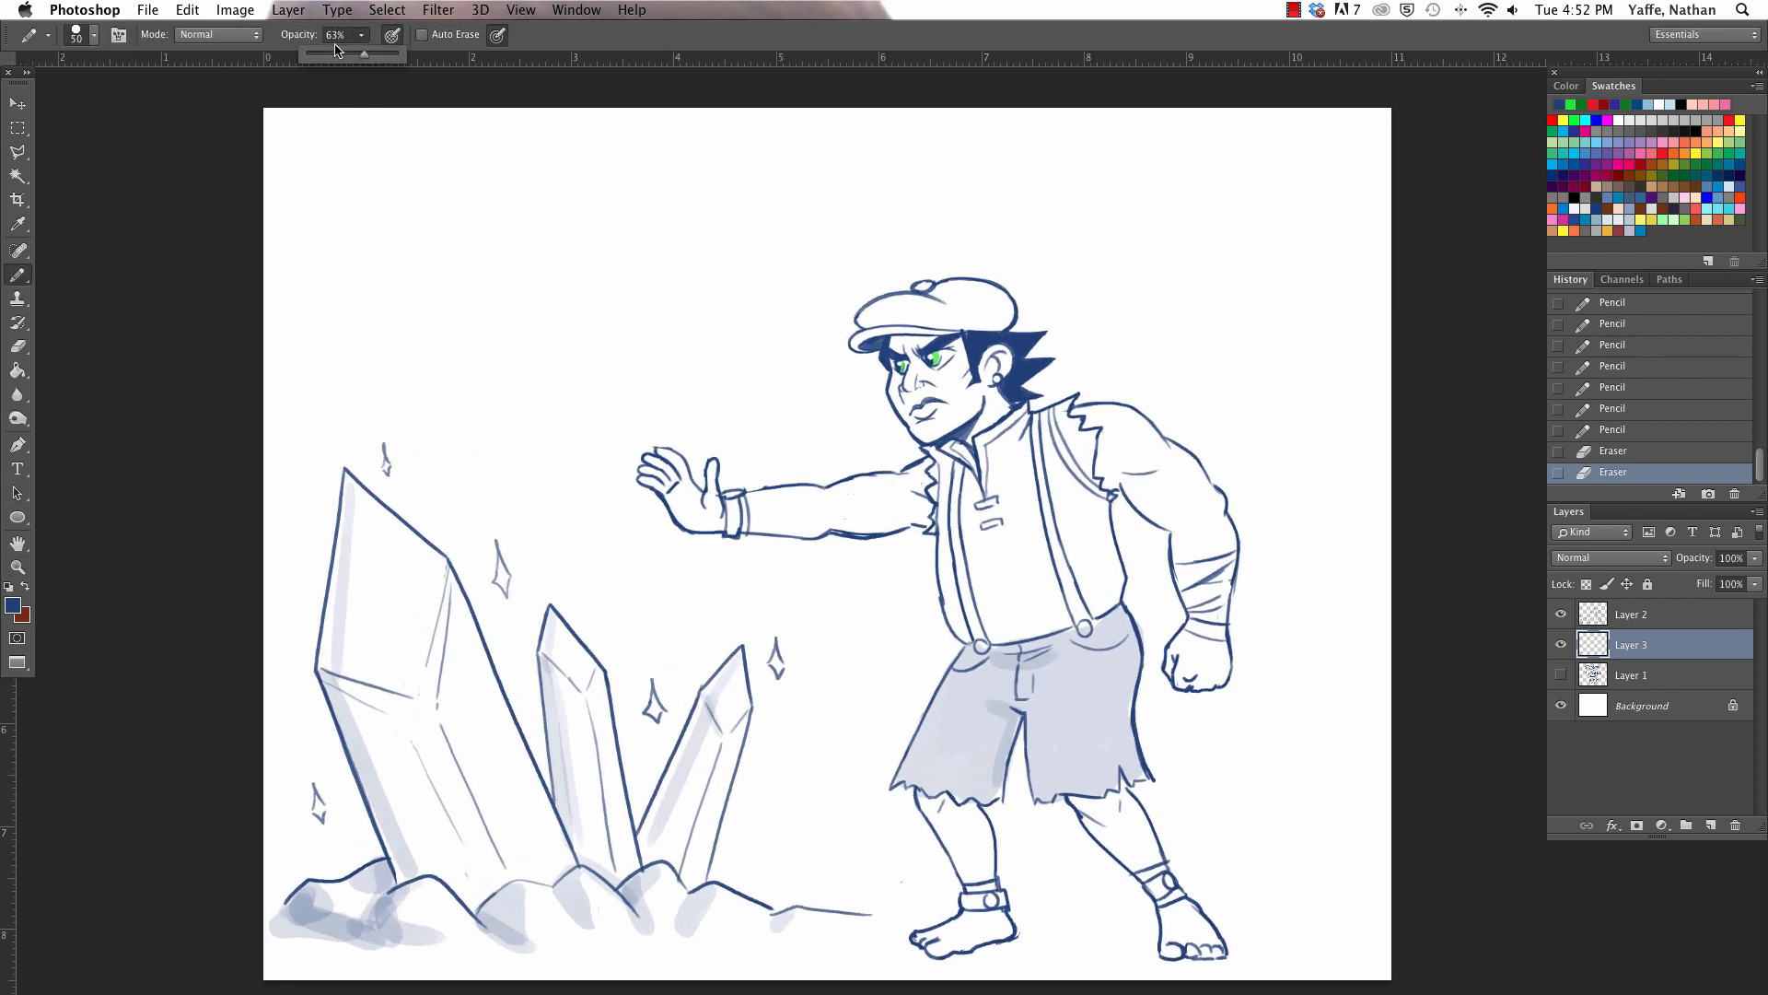
pyautogui.click(359, 35)
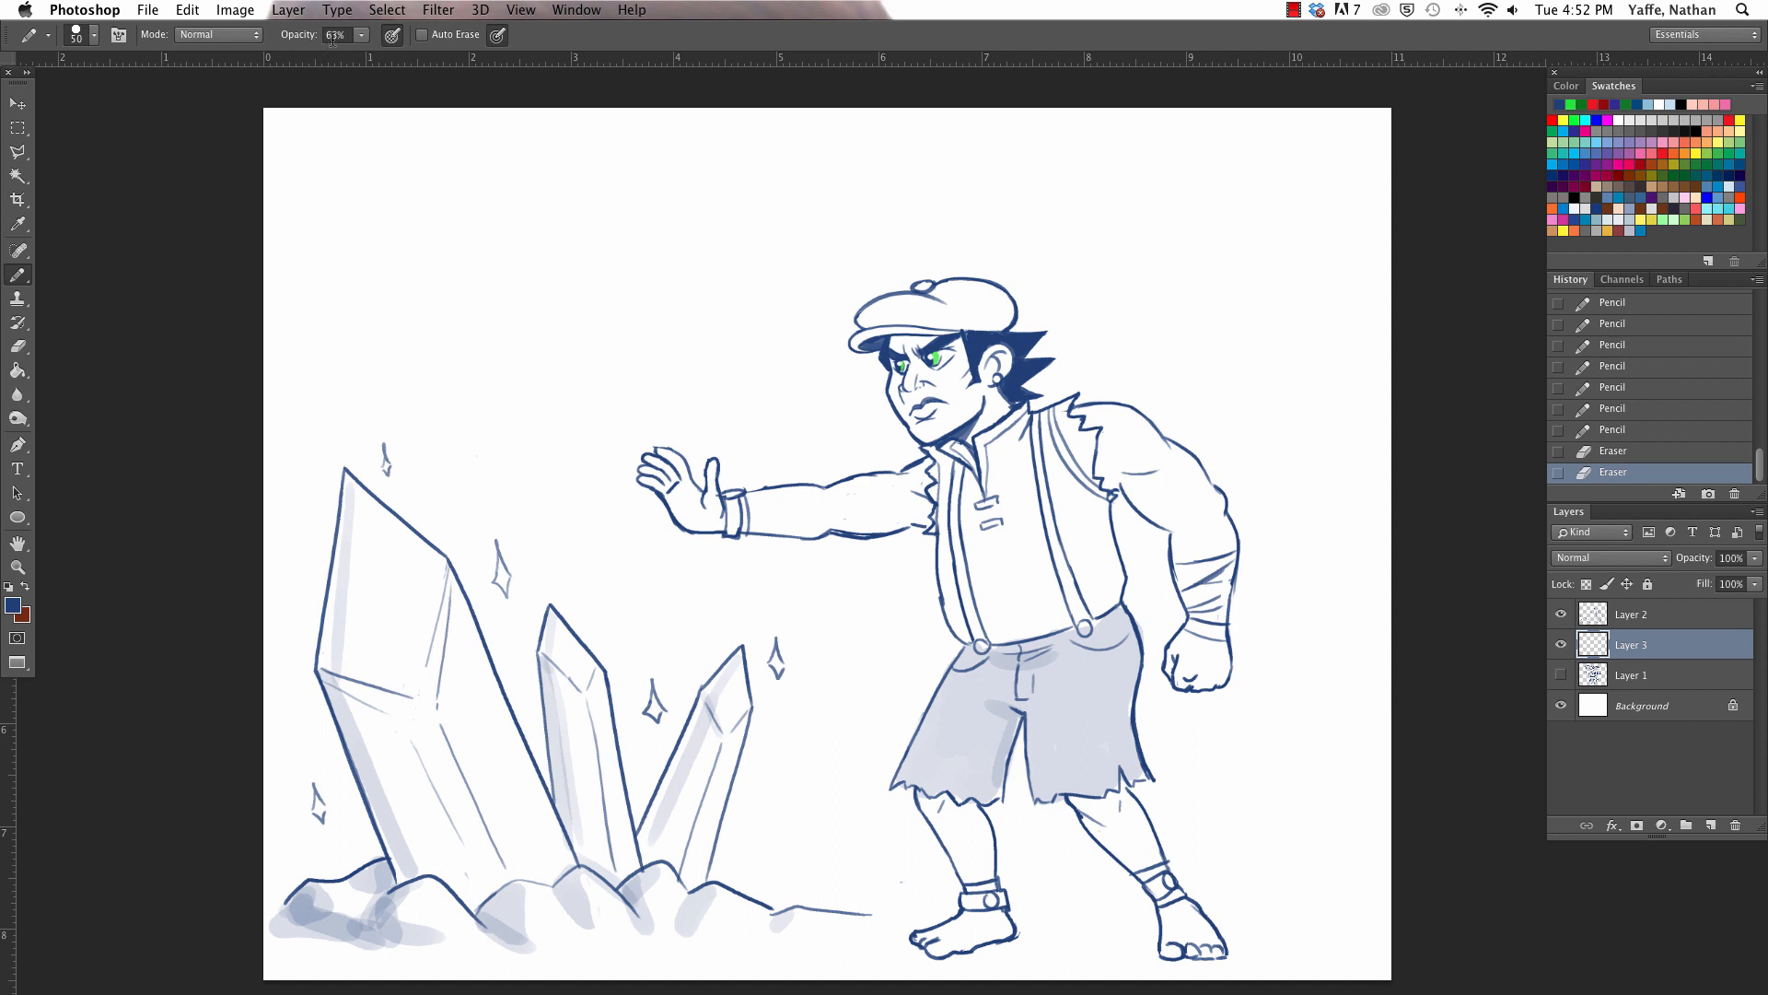
pyautogui.click(359, 35)
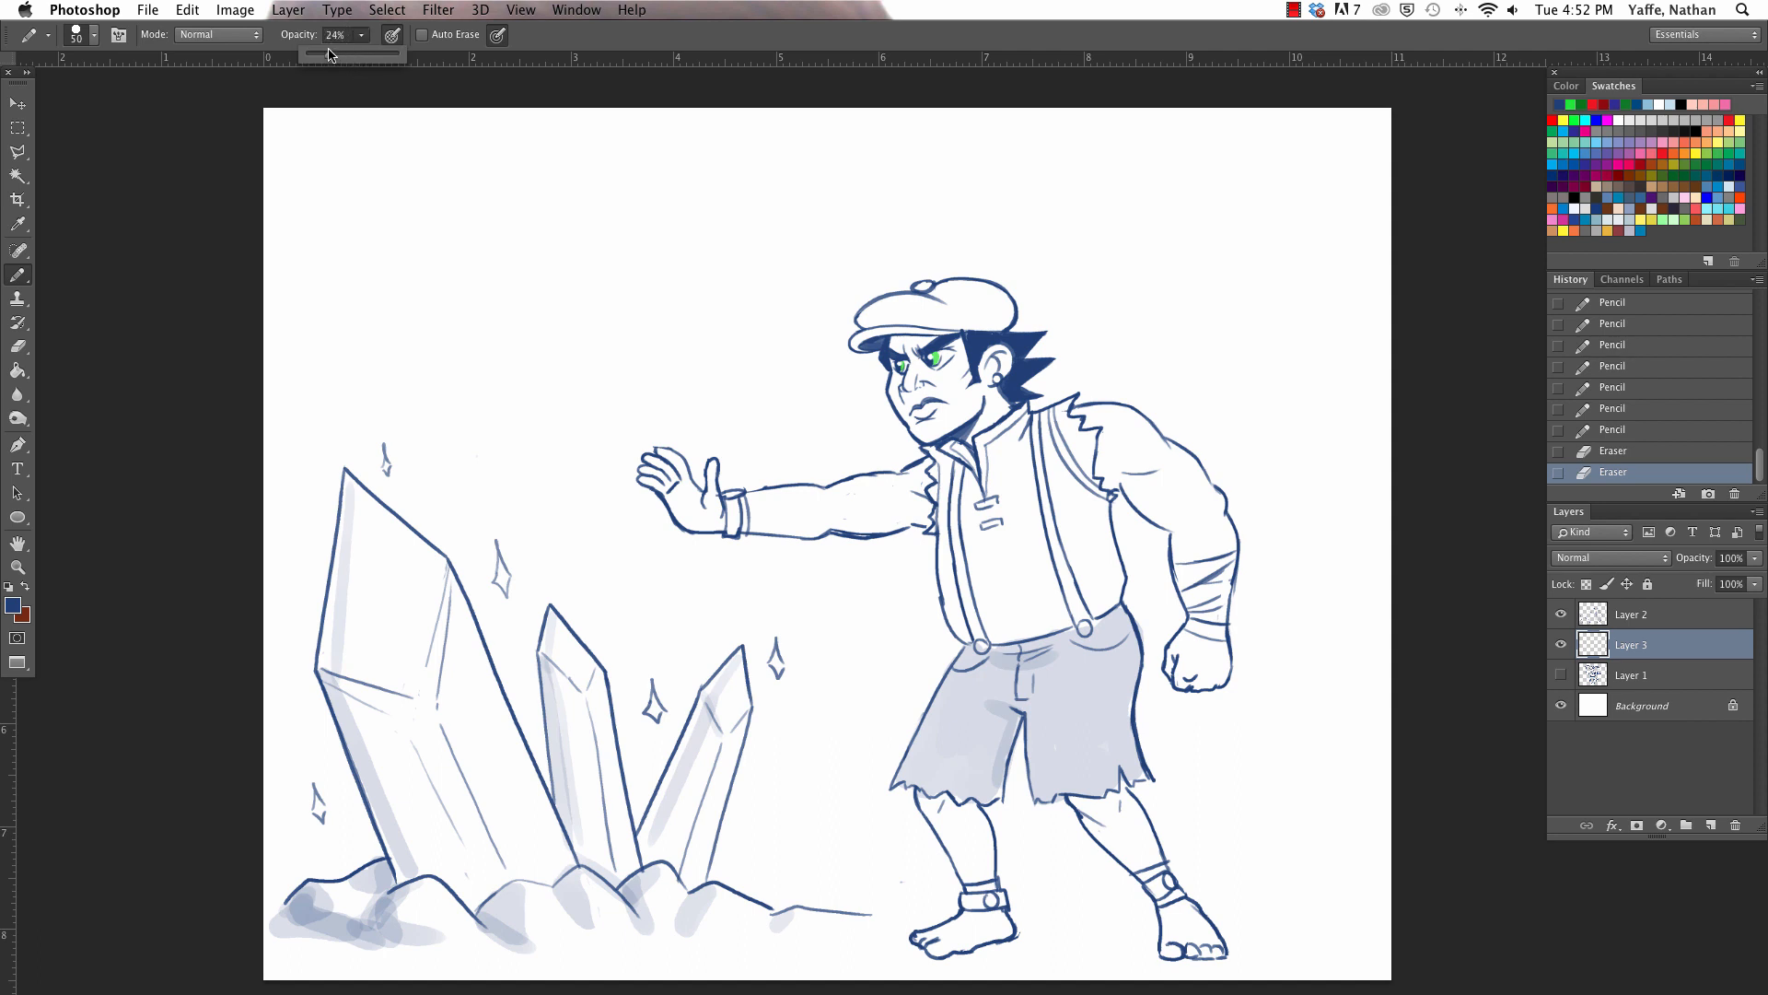
pyautogui.moveTo(327, 57); pyautogui.dragTo(328, 57)
pyautogui.click(1269, 346)
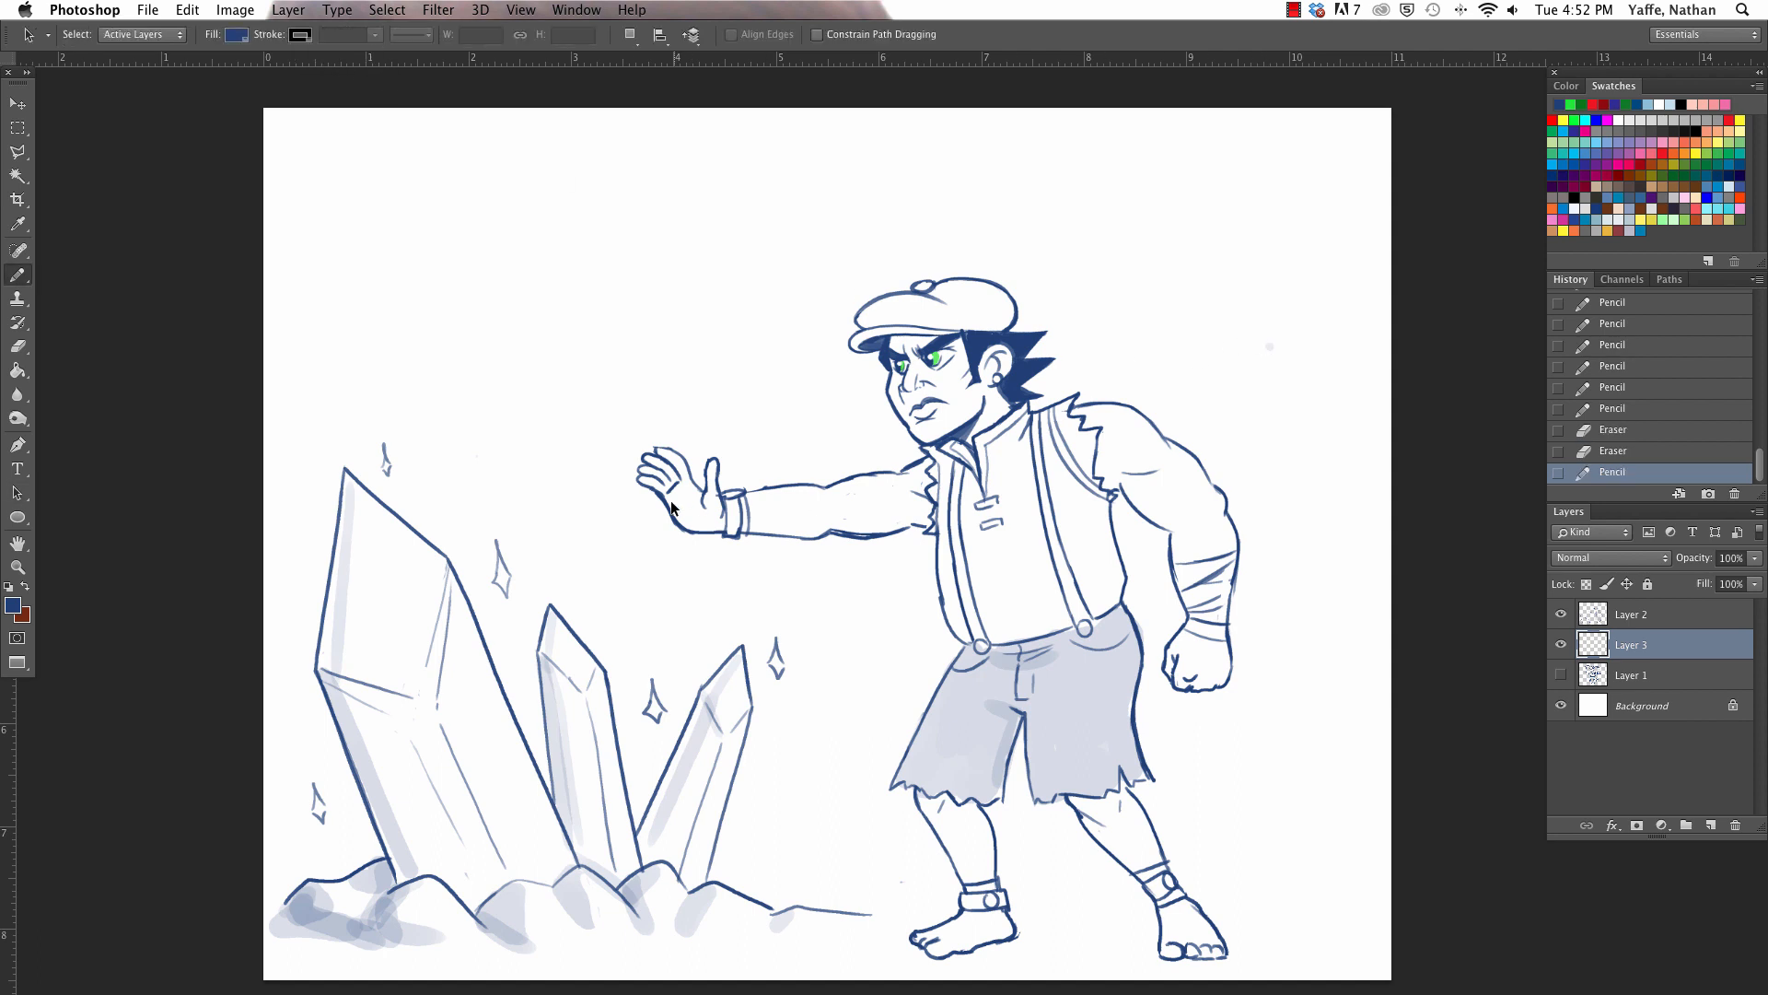
# - Shade the underside of the outstretched arm, the bent arm with its wrapped forearm, and the shirt's front edge in pale blue
pyautogui.moveTo(672, 507)
pyautogui.mouseDown()
pyautogui.moveTo(840, 540)
pyautogui.moveTo(832, 521)
pyautogui.mouseUp()
pyautogui.moveTo(806, 533); pyautogui.dragTo(918, 517)
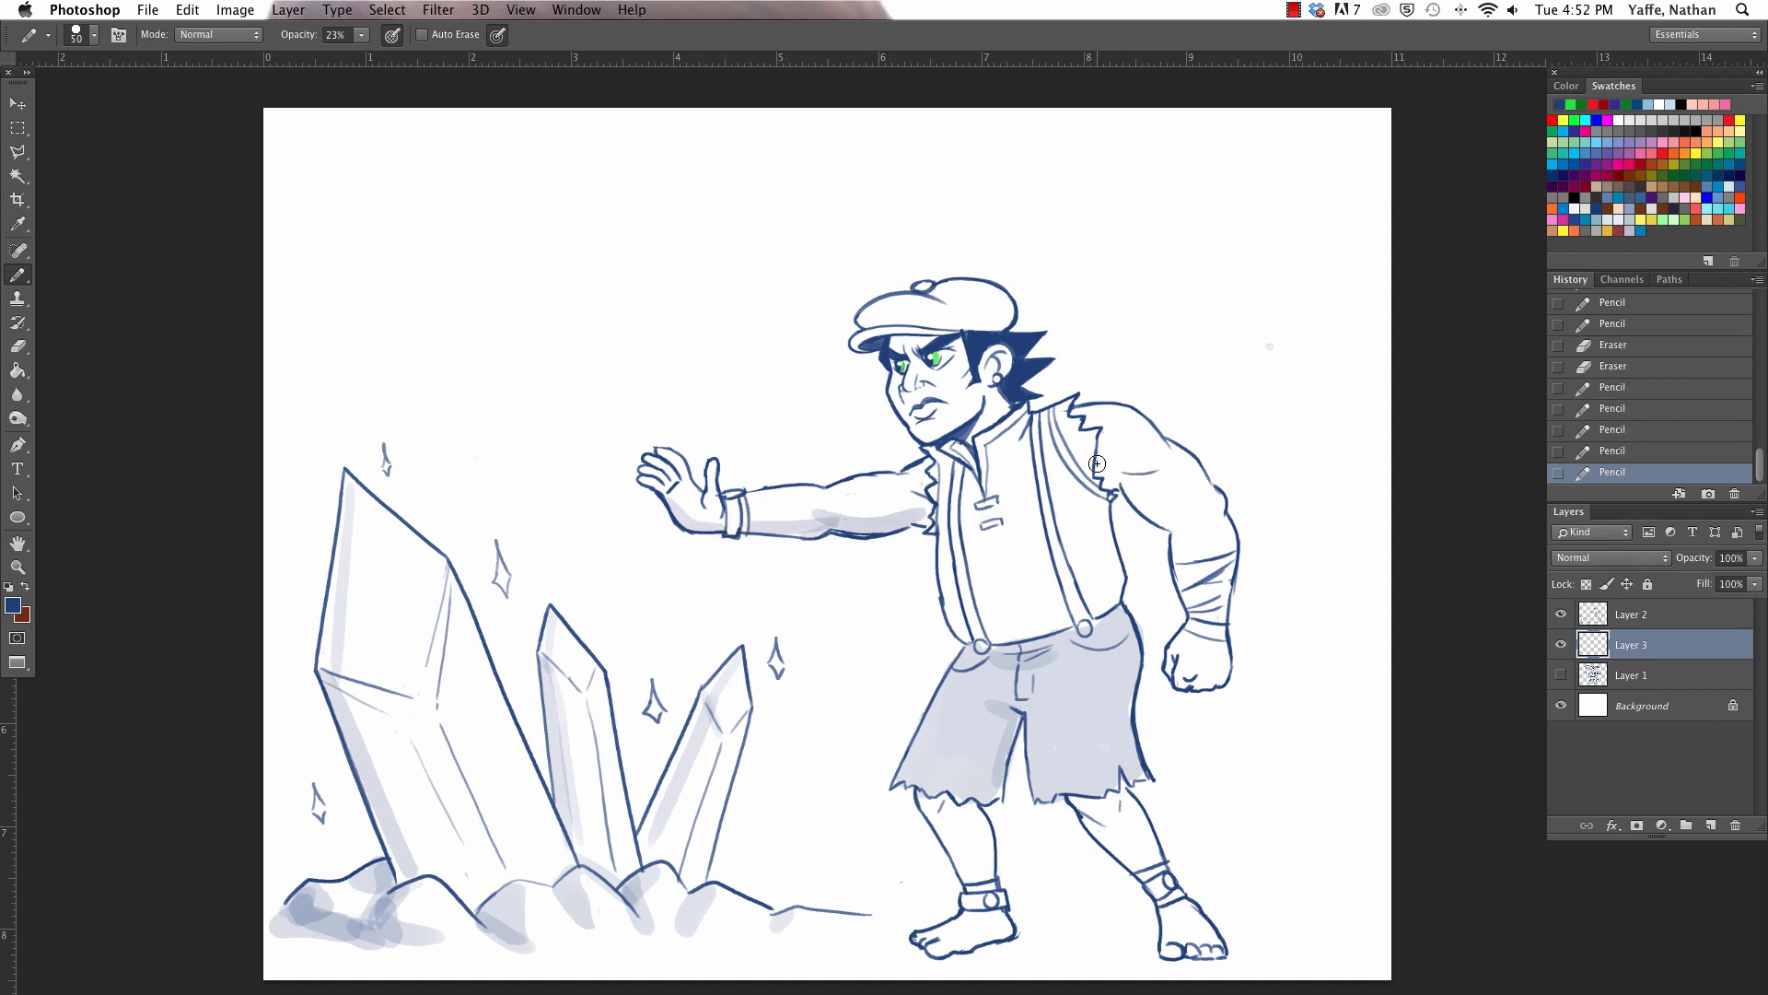
pyautogui.moveTo(1096, 461)
pyautogui.mouseDown()
pyautogui.moveTo(1232, 436)
pyautogui.moveTo(1110, 473)
pyautogui.moveTo(1188, 531)
pyautogui.moveTo(1180, 626)
pyautogui.mouseUp()
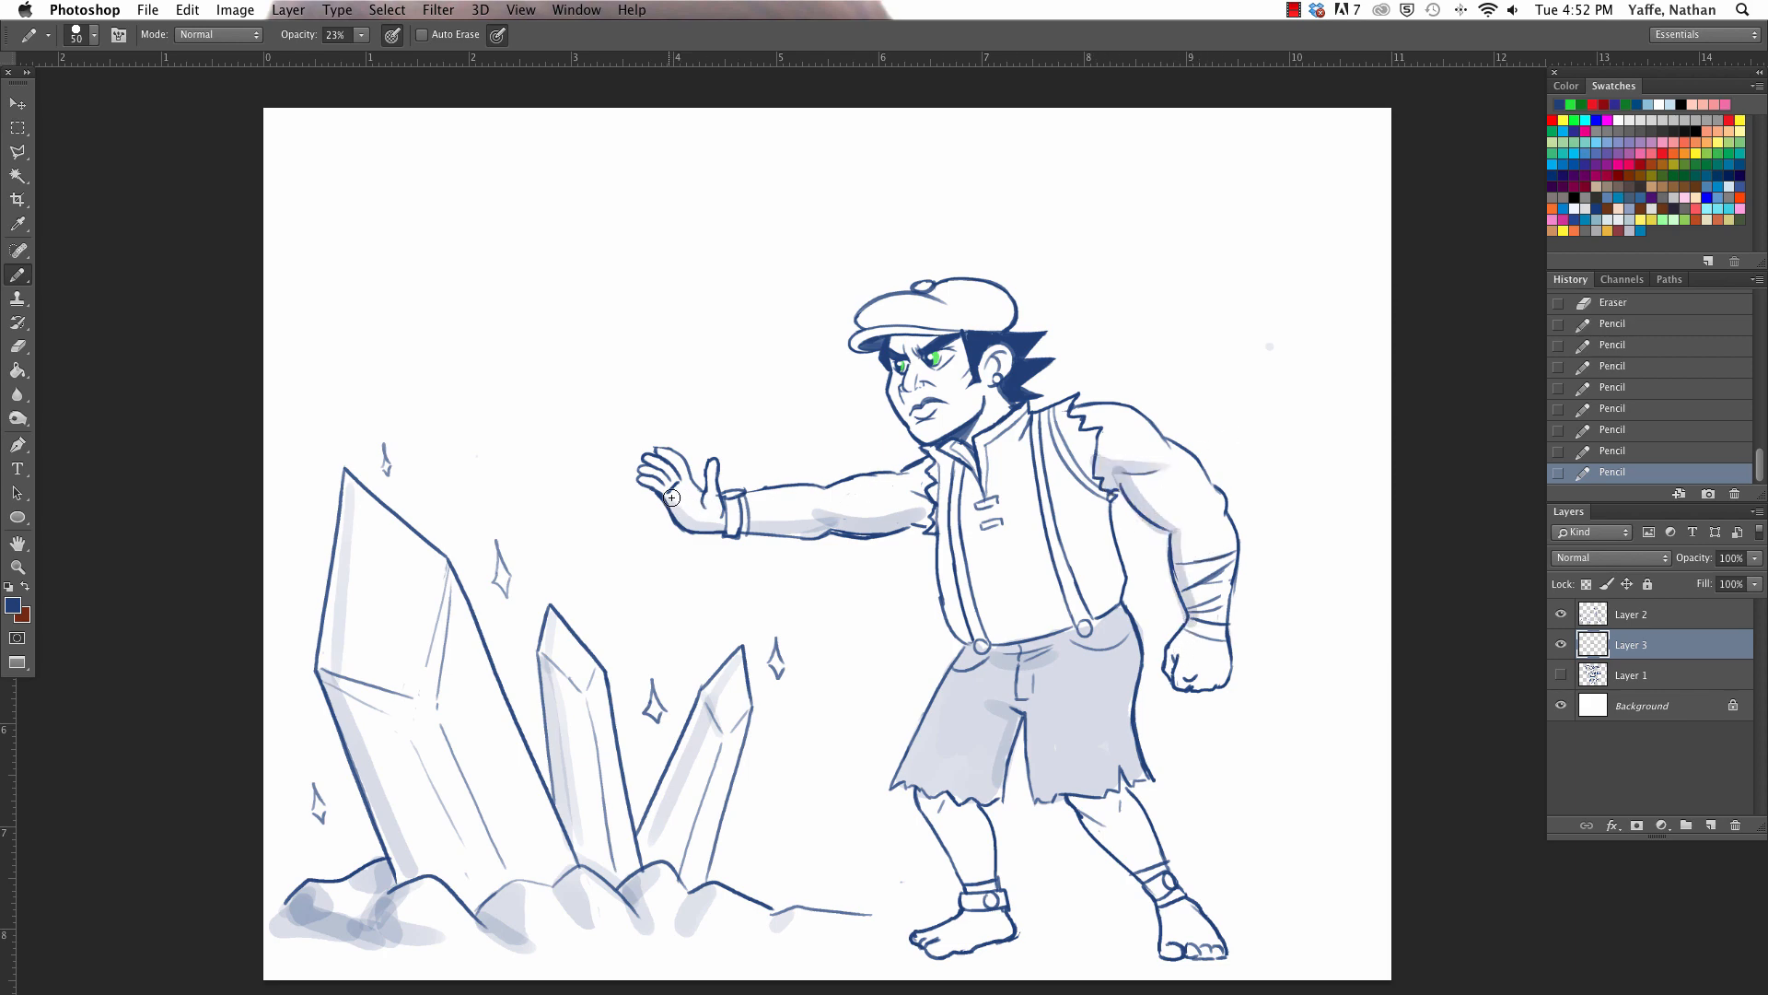
pyautogui.moveTo(1208, 545); pyautogui.dragTo(1209, 629)
pyautogui.moveTo(936, 554); pyautogui.dragTo(965, 636)
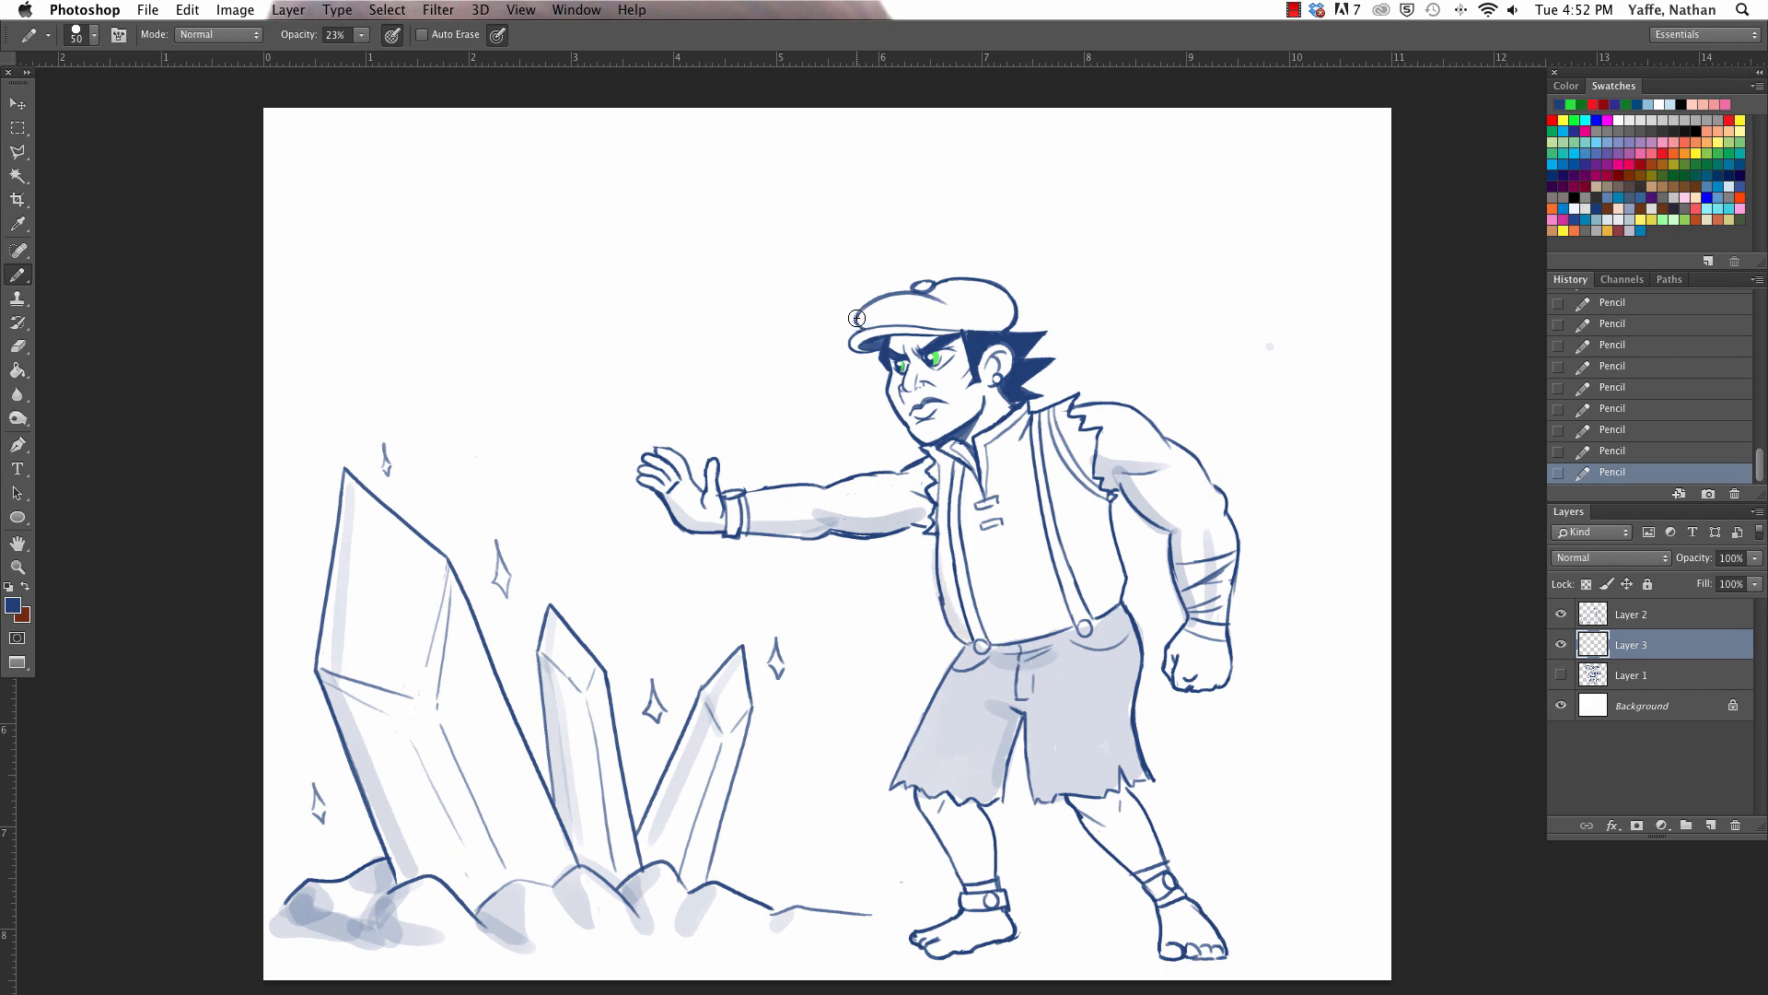
# - Shade the lower crown and the brim of the man's flat cap in pale blue
pyautogui.moveTo(861, 322); pyautogui.dragTo(984, 328)
pyautogui.moveTo(854, 345); pyautogui.dragTo(913, 330)
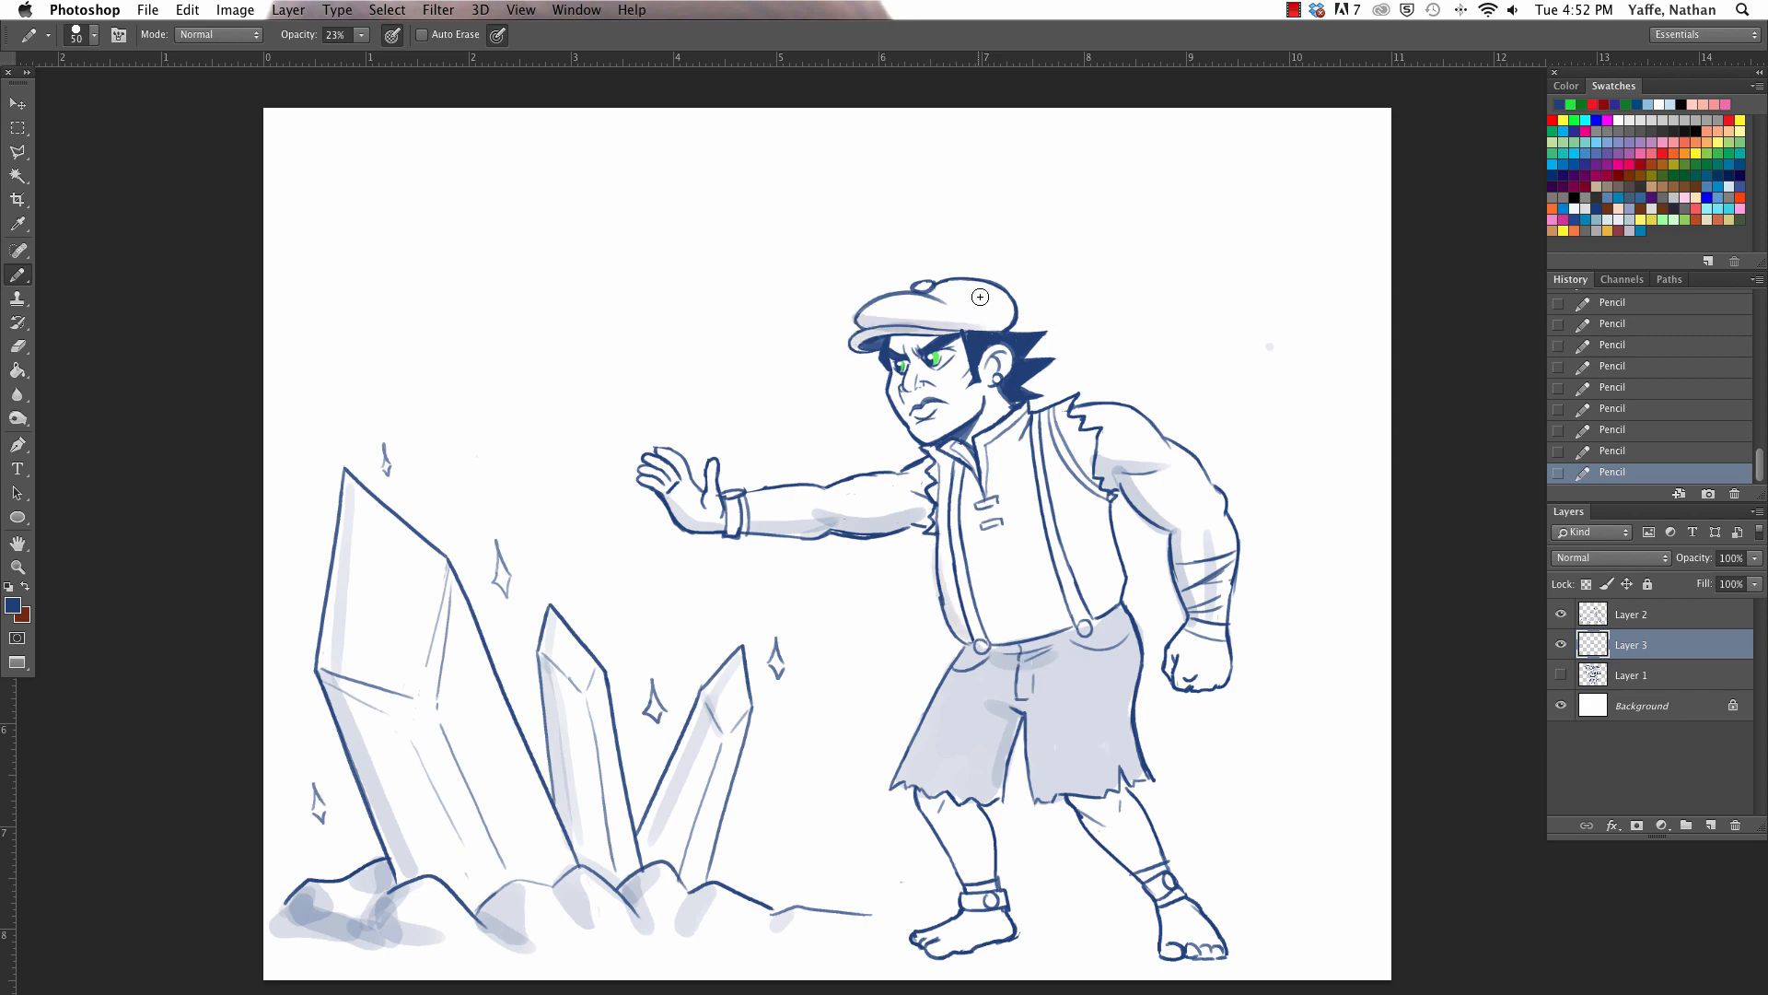
pyautogui.press('super+minus')
pyautogui.moveTo(1182, 649); pyautogui.dragTo(1179, 618)
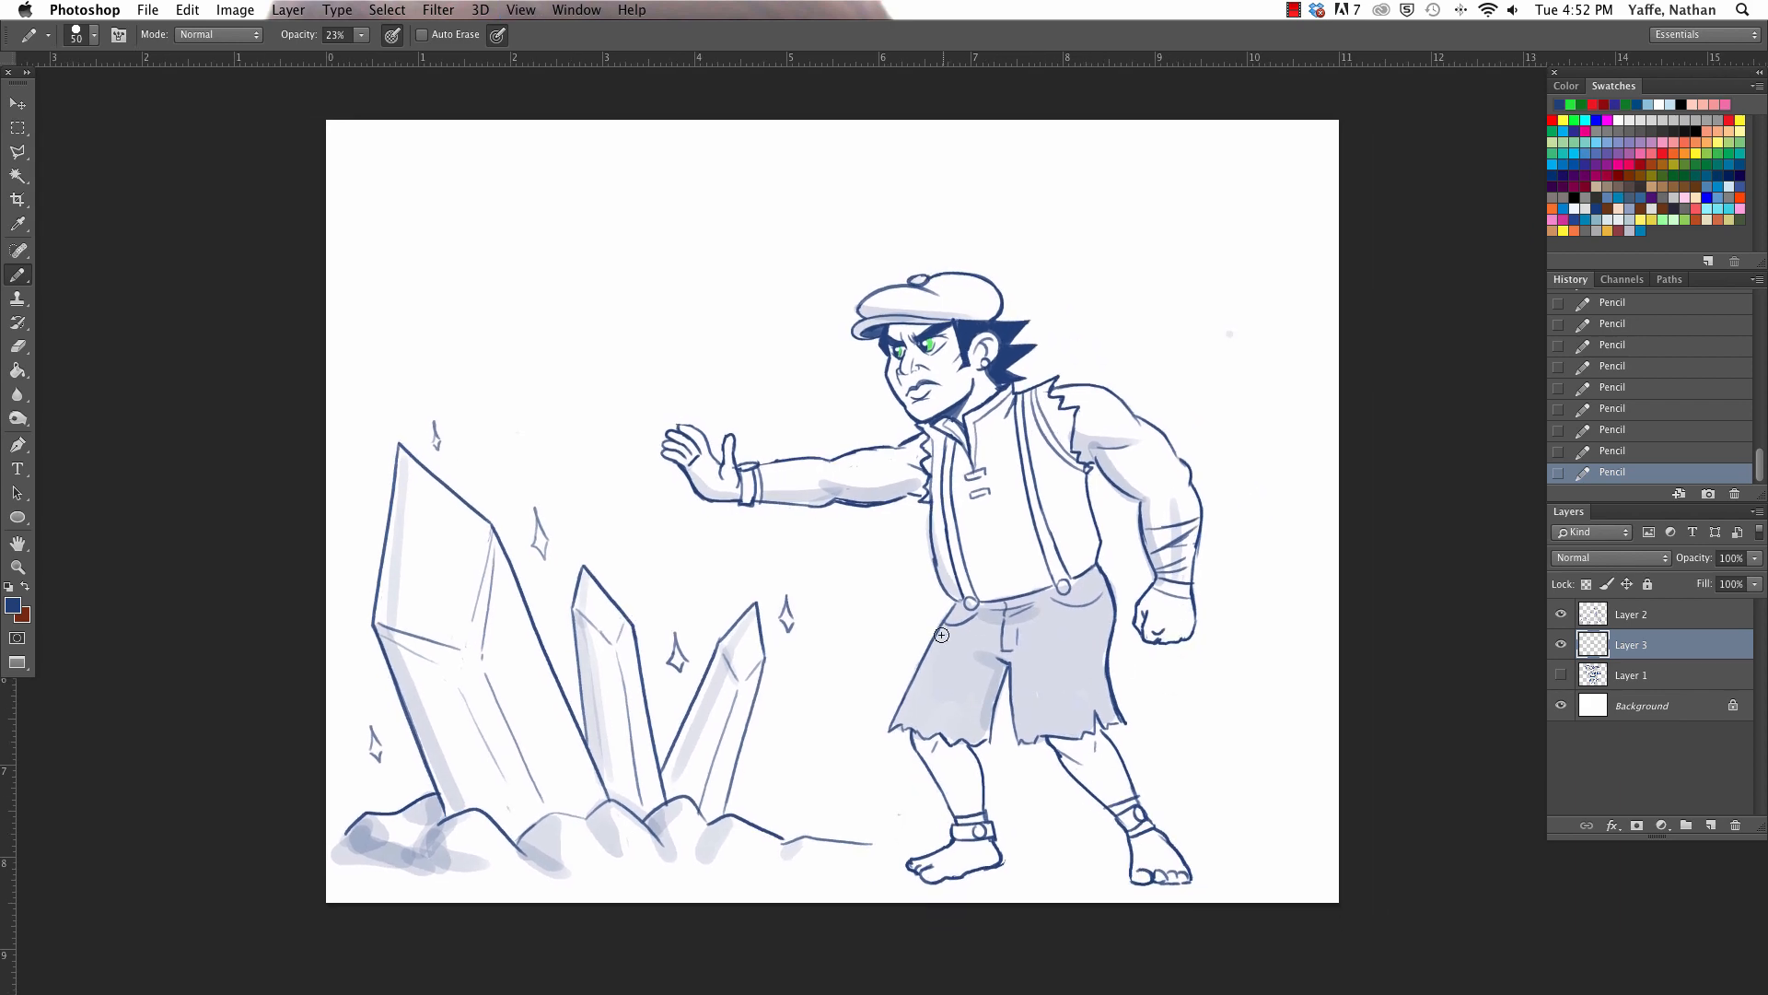
pyautogui.press('a')
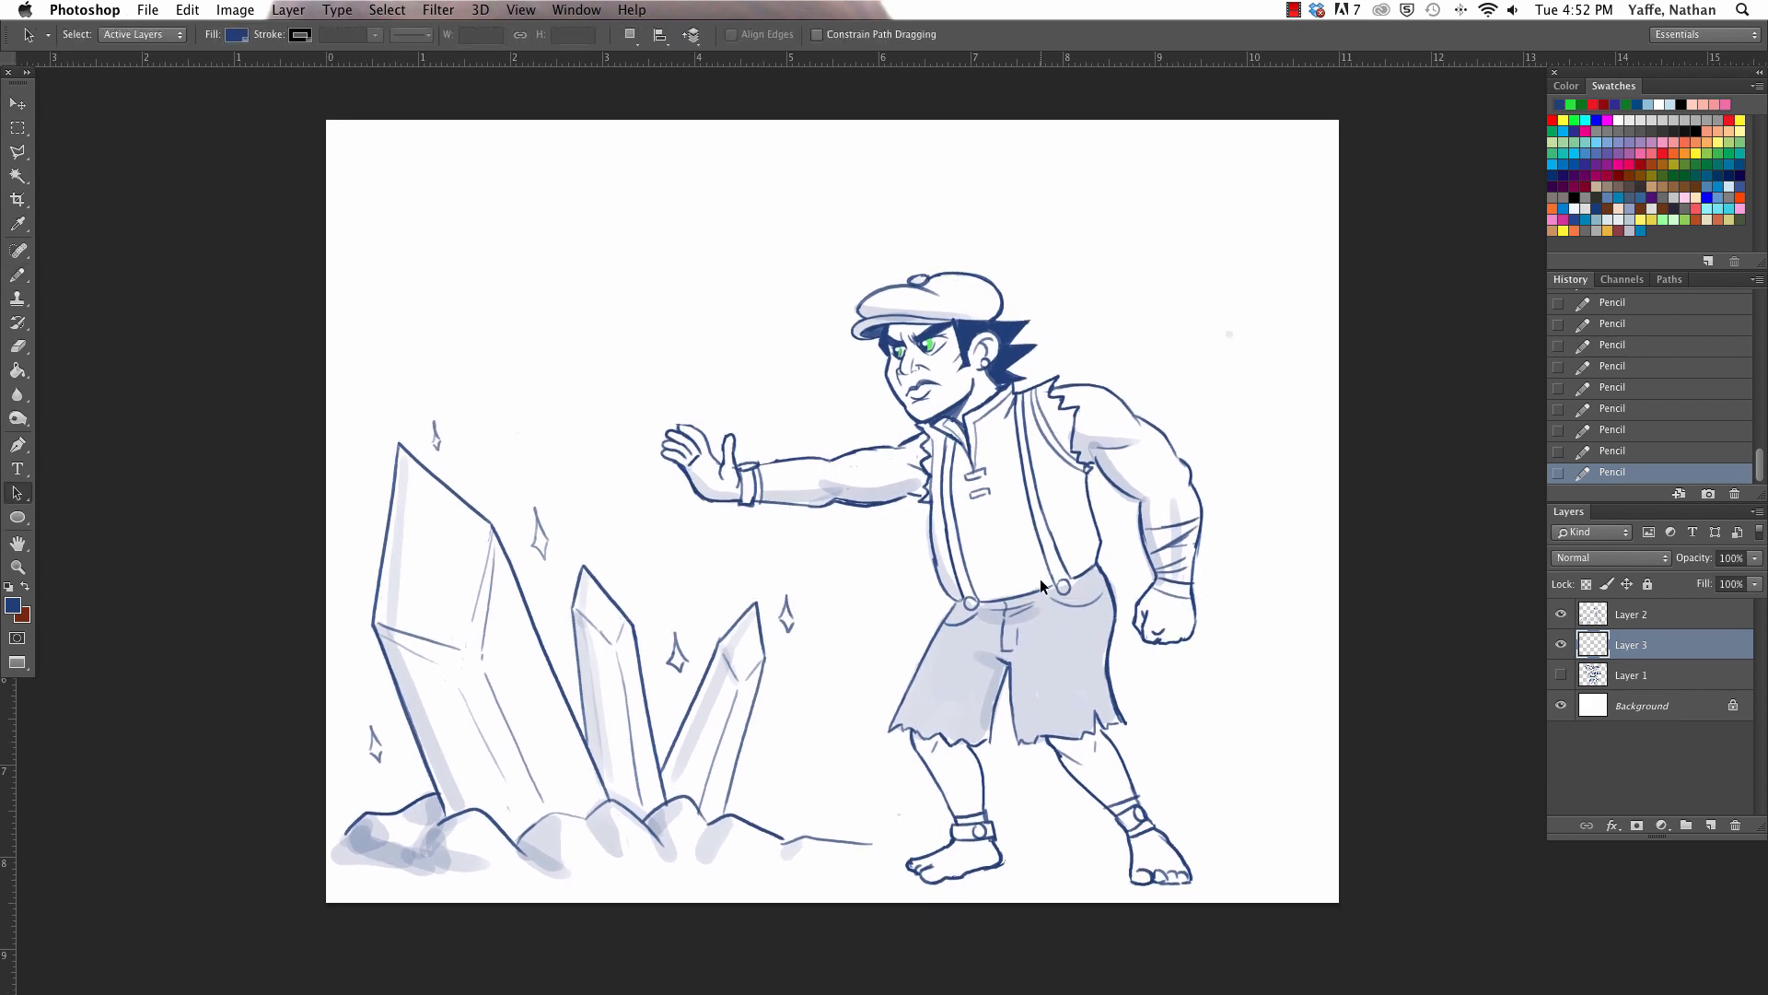